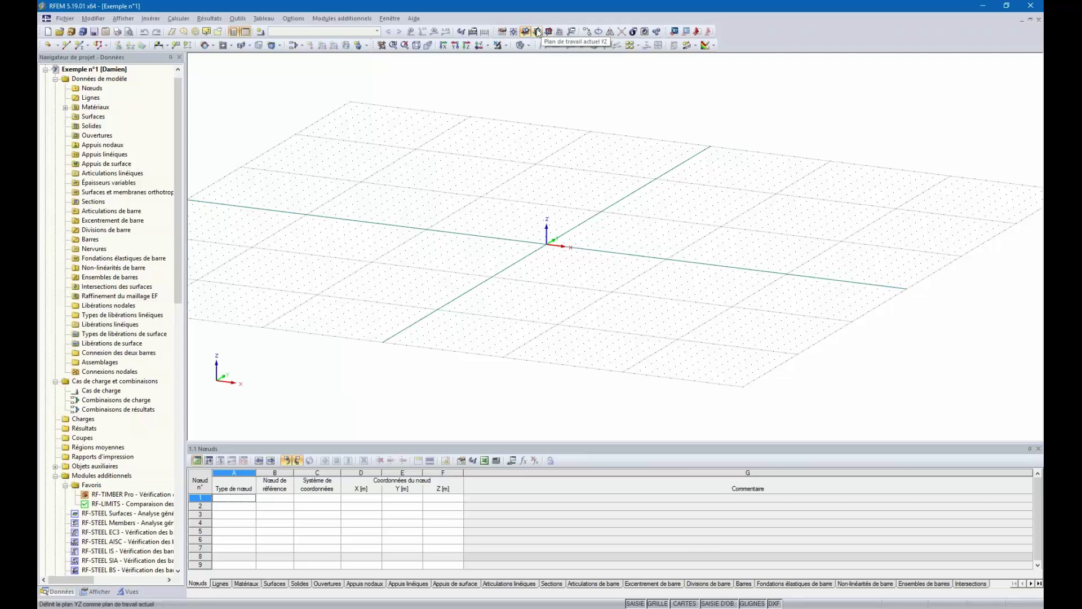
# Set the current work plane to XZ
pyautogui.click(546, 32)
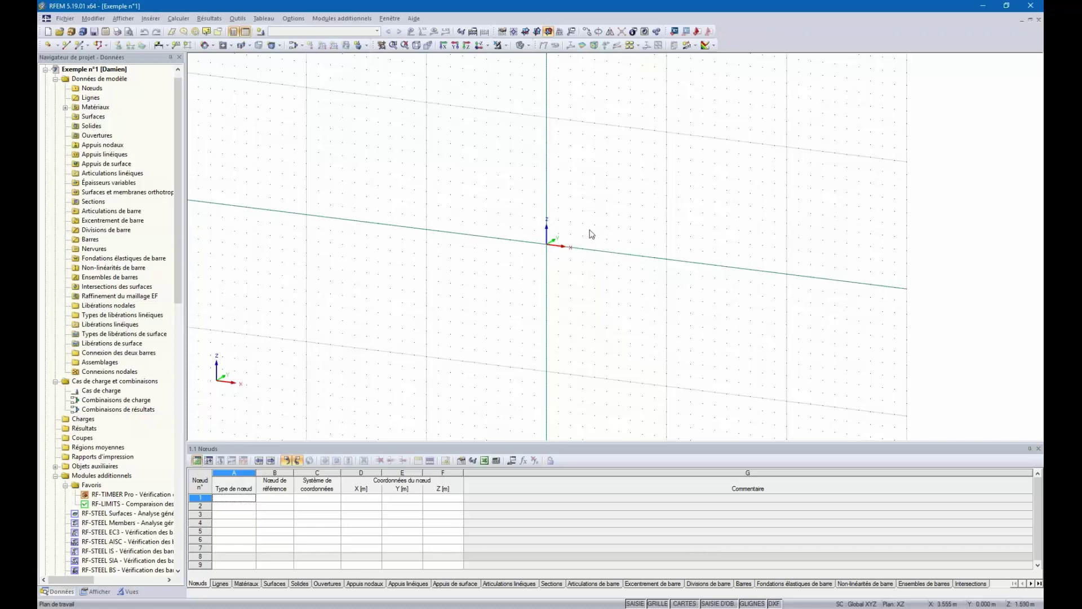
pyautogui.keyDown('ctrl'); pyautogui.moveTo(568, 256); pyautogui.dragTo(633, 252, button='middle'); pyautogui.keyUp('ctrl')
pyautogui.scroll(3, 621, 231)
pyautogui.scroll(3, 622, 232)
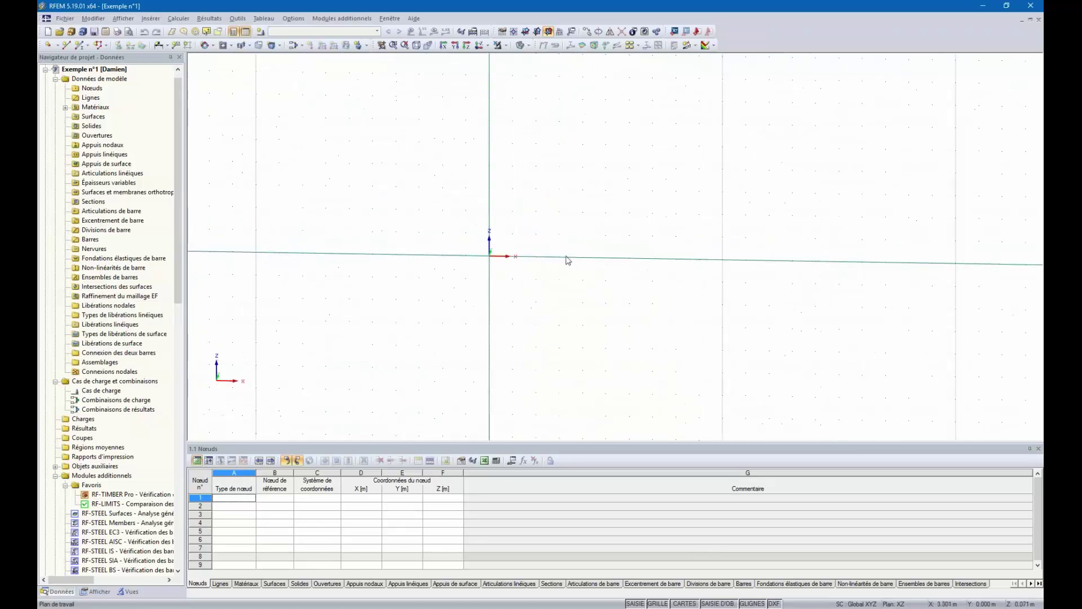
pyautogui.scroll(2, 565, 255)
pyautogui.moveTo(611, 213); pyautogui.dragTo(573, 192, button='middle')
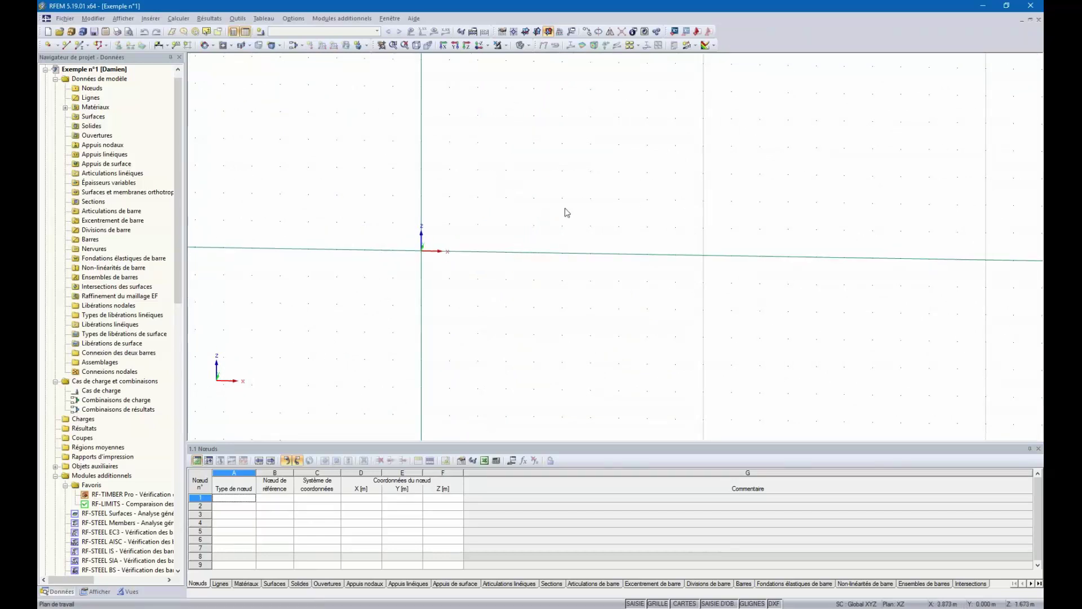
# Set the work plane's grid point spacing to 0.5 m in both directions
pyautogui.rightClick(539, 163)
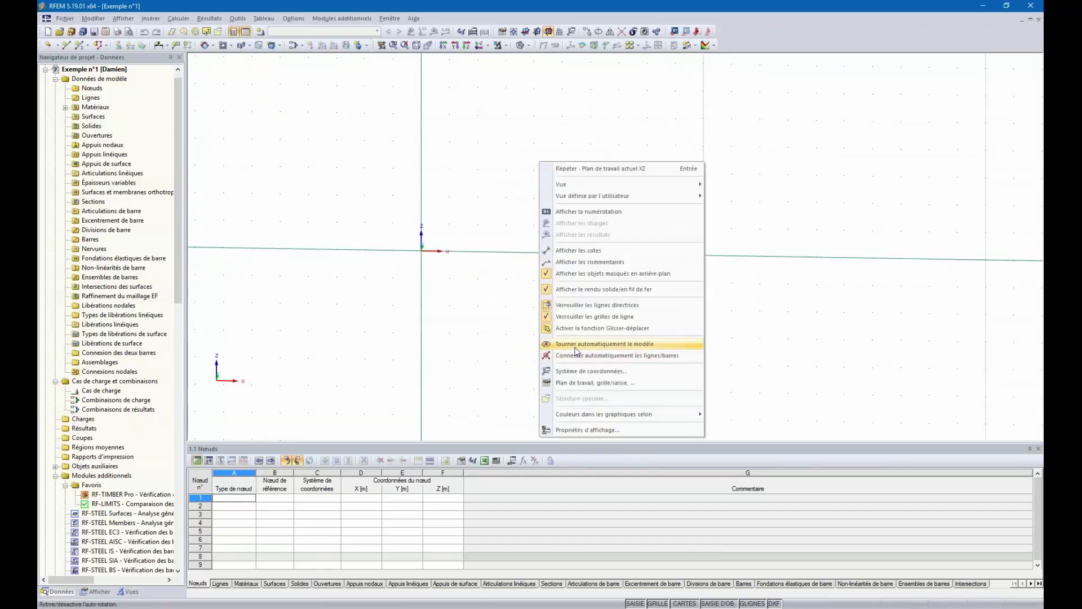
pyautogui.click(574, 388)
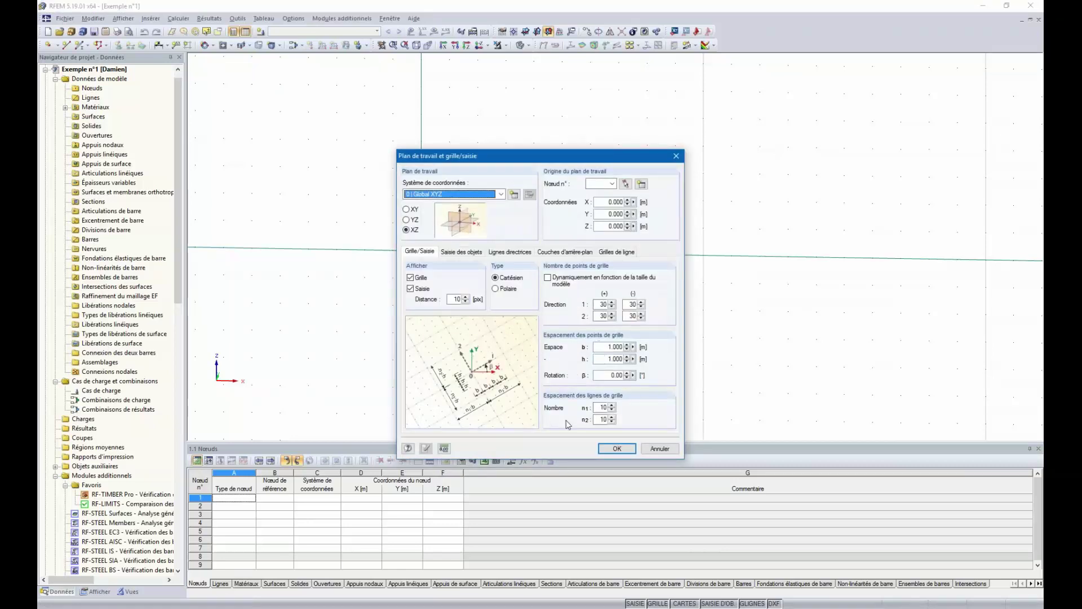
pyautogui.click(608, 347)
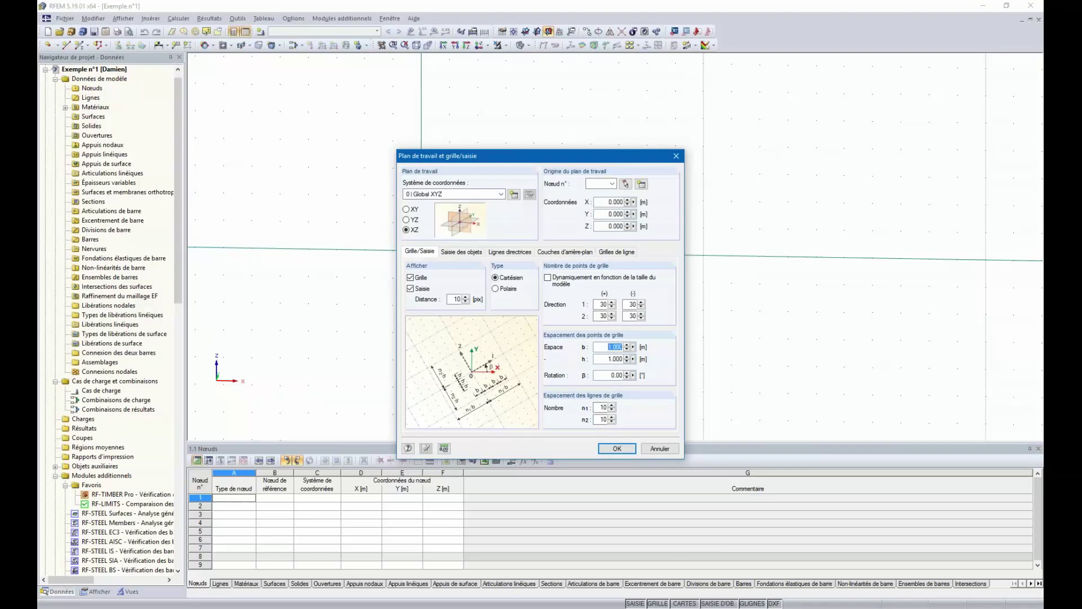
pyautogui.write('0.5')
pyautogui.click(610, 359)
pyautogui.write('0')
pyautogui.click(618, 449)
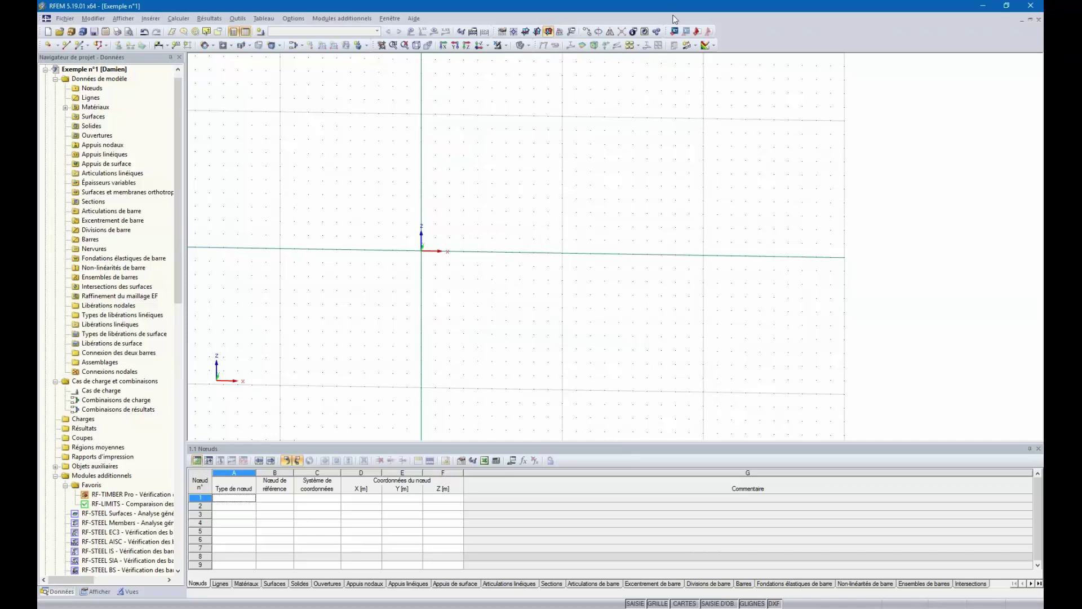
# Draw a straight line at Z 0.5 m from X 4 m to X 0.5 m, and move its start node to X 4.5 m
pyautogui.scroll(3, 455, 252)
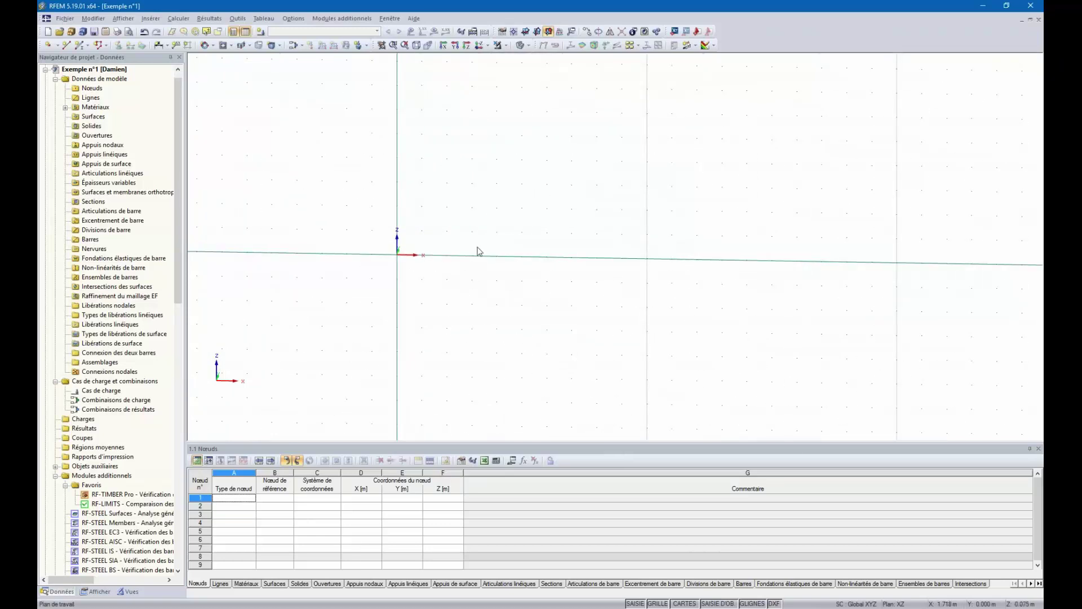
pyautogui.keyDown('ctrl'); pyautogui.moveTo(496, 190); pyautogui.dragTo(440, 276, button='middle'); pyautogui.keyUp('ctrl')
pyautogui.keyDown('ctrl'); pyautogui.moveTo(571, 248); pyautogui.dragTo(542, 222, button='middle'); pyautogui.keyUp('ctrl')
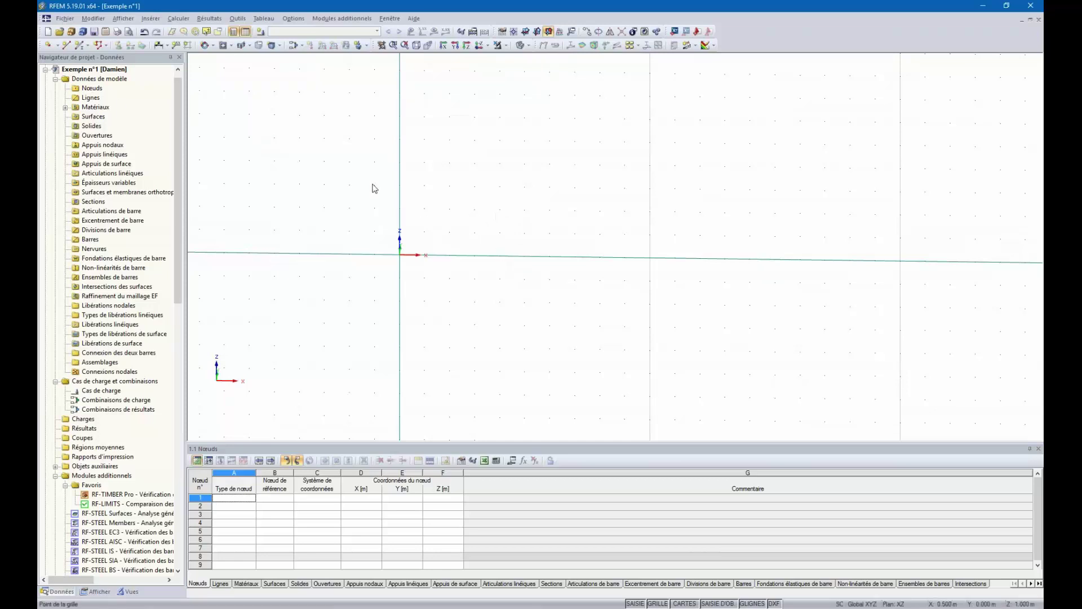
pyautogui.click(66, 45)
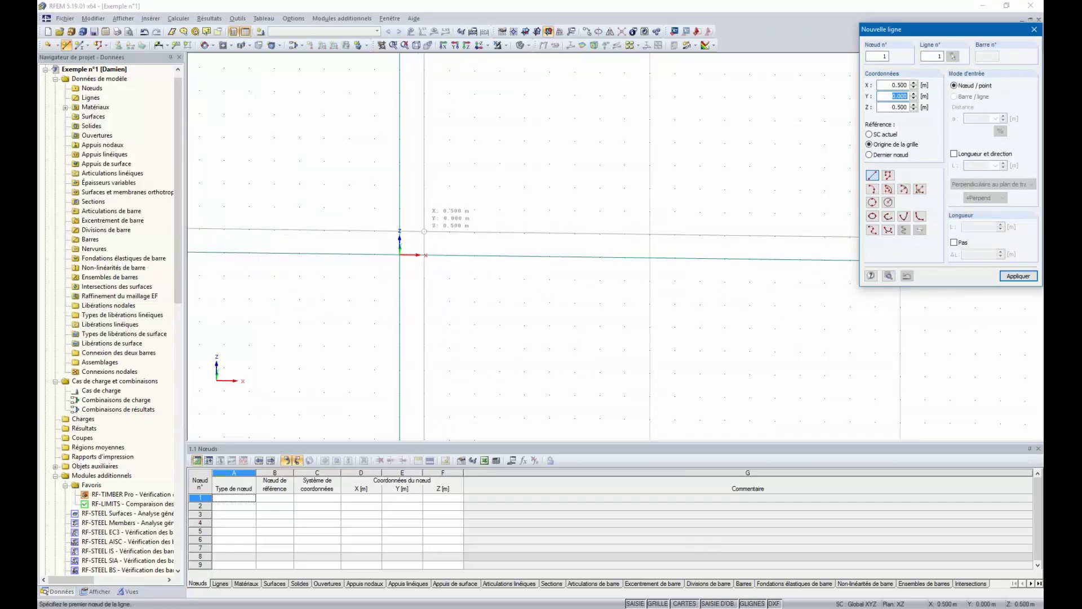
pyautogui.click(424, 231)
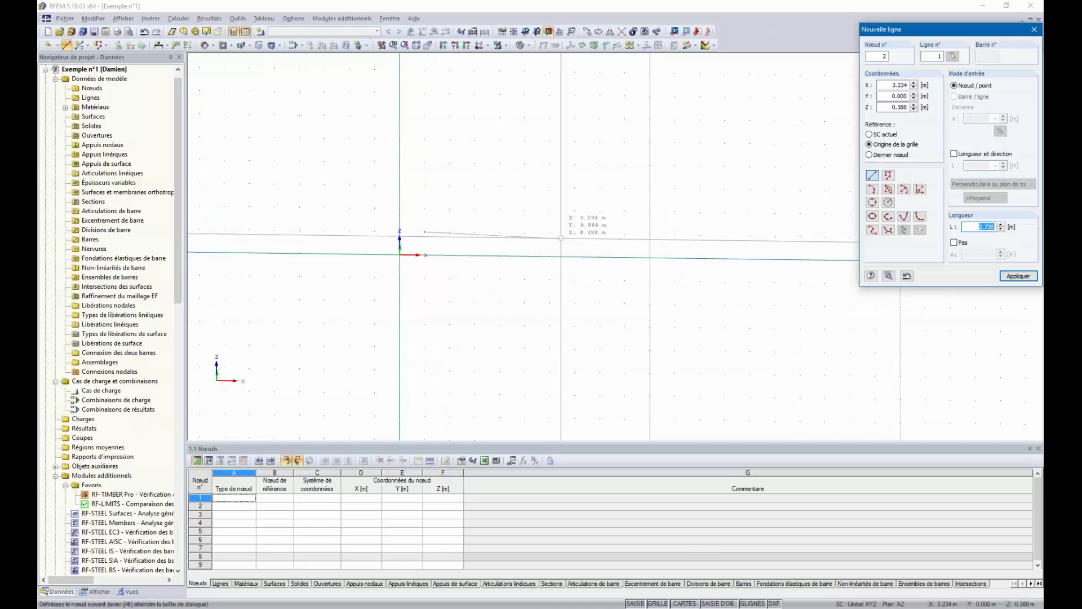
pyautogui.press('Escape')
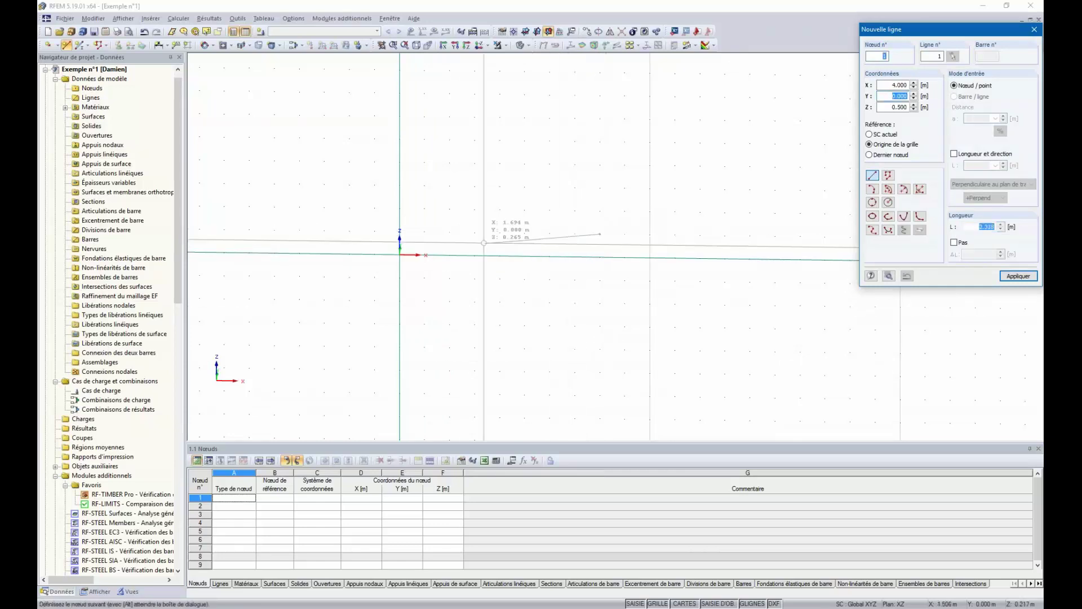
pyautogui.click(424, 231)
pyautogui.click(424, 232)
pyautogui.press('Escape')
pyautogui.press('Escape')
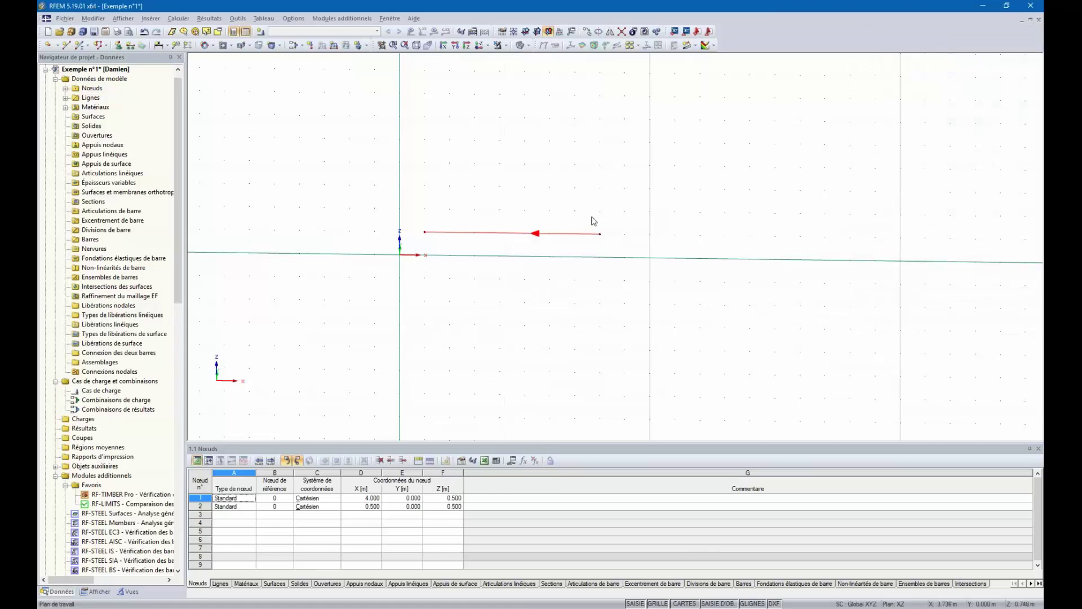
pyautogui.moveTo(600, 234); pyautogui.dragTo(625, 234)
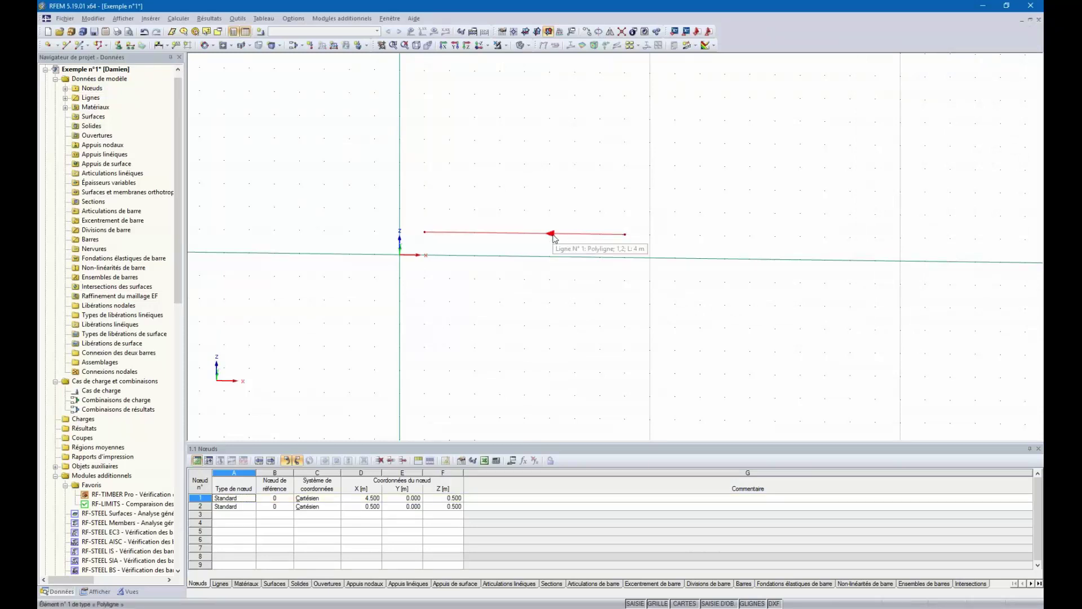
# Create an on-line node on the horizontal line at a distance of 45% from the line's start
pyautogui.keyDown('ctrl'); pyautogui.moveTo(493, 203); pyautogui.dragTo(515, 208, button='middle'); pyautogui.keyUp('ctrl')
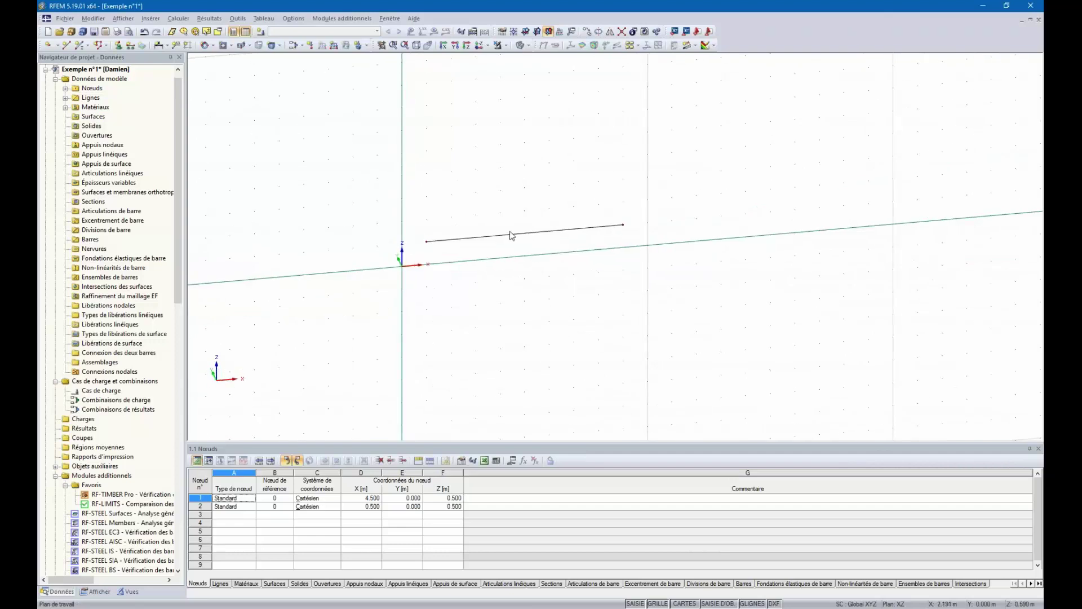
pyautogui.scroll(3, 512, 234)
pyautogui.scroll(1, 512, 234)
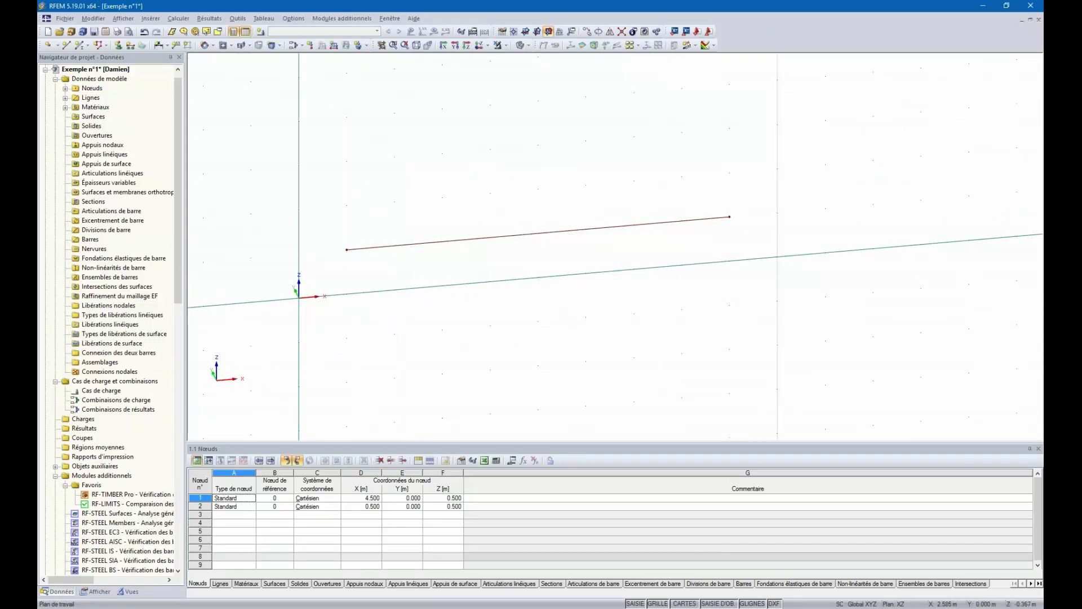
pyautogui.keyDown('ctrl'); pyautogui.moveTo(526, 257); pyautogui.dragTo(504, 262, button='middle'); pyautogui.keyUp('ctrl')
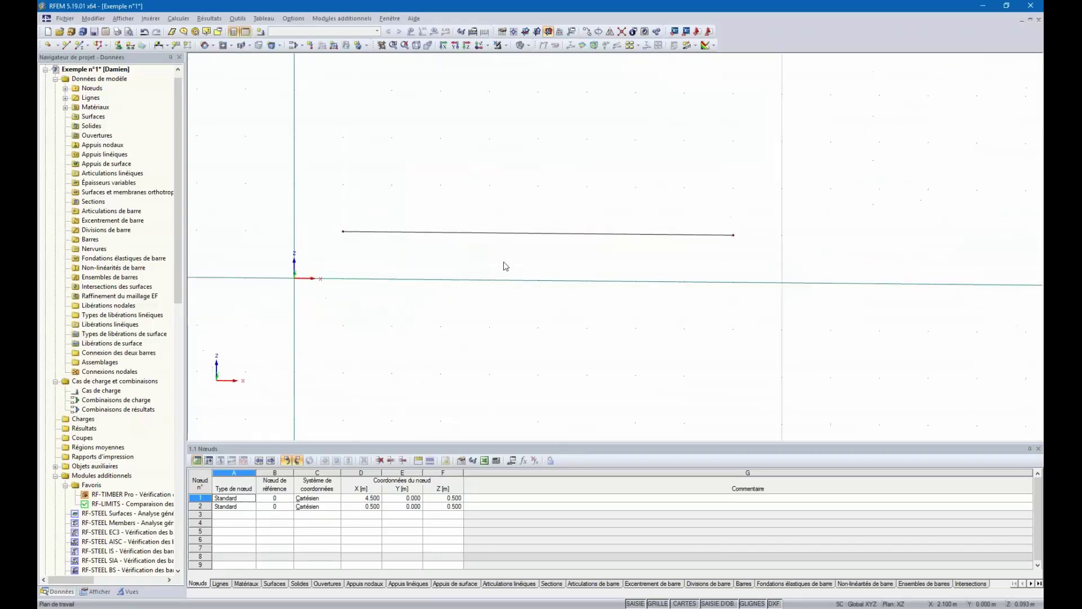
pyautogui.rightClick(518, 234)
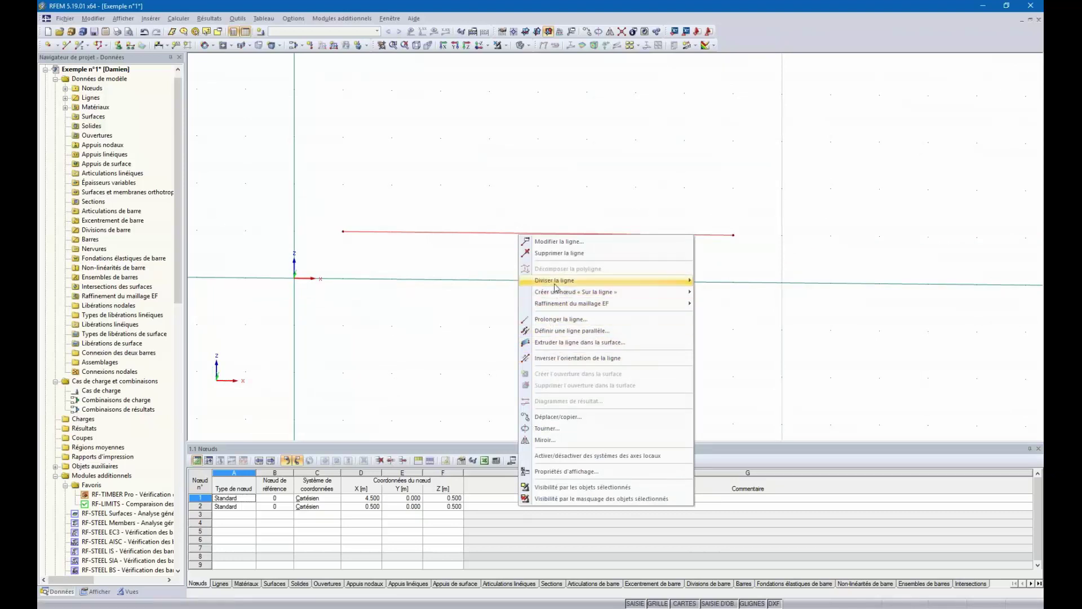
pyautogui.moveTo(553, 285)
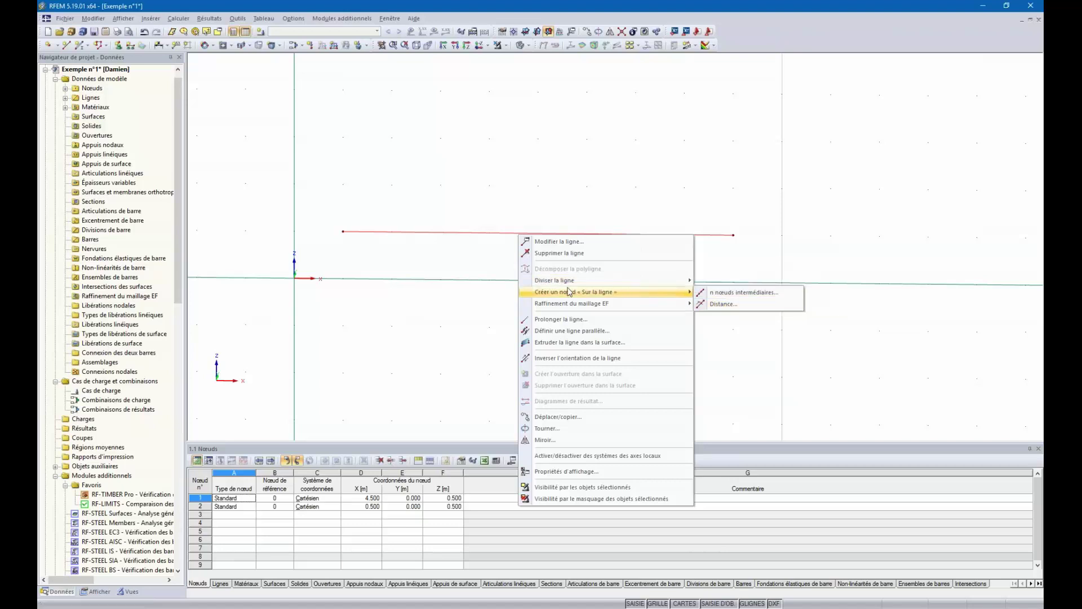
pyautogui.click(723, 304)
pyautogui.doubleClick(543, 334)
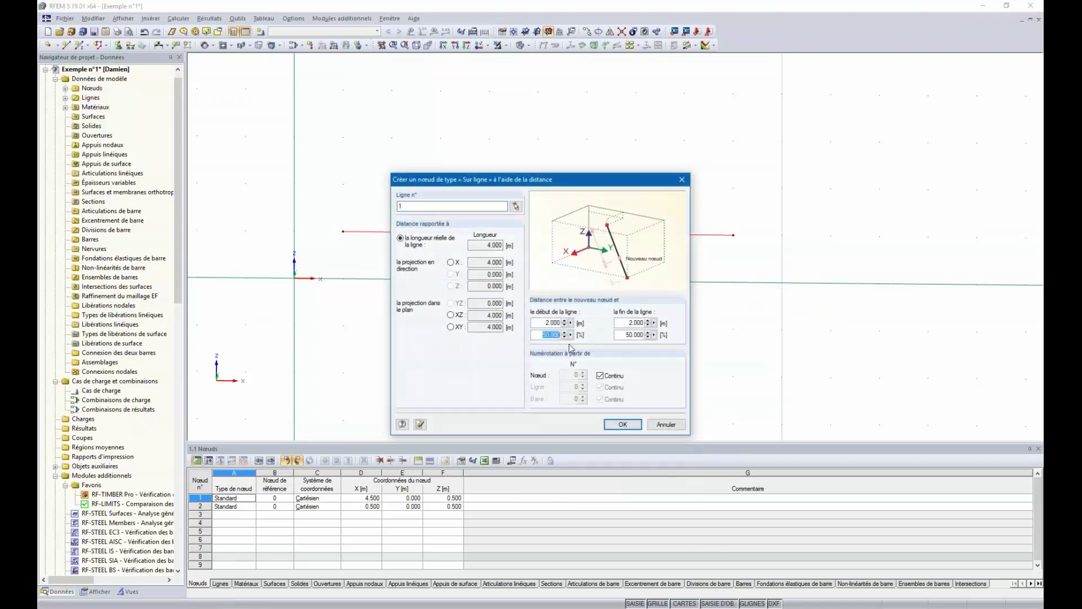
pyautogui.write('45')
pyautogui.click(623, 425)
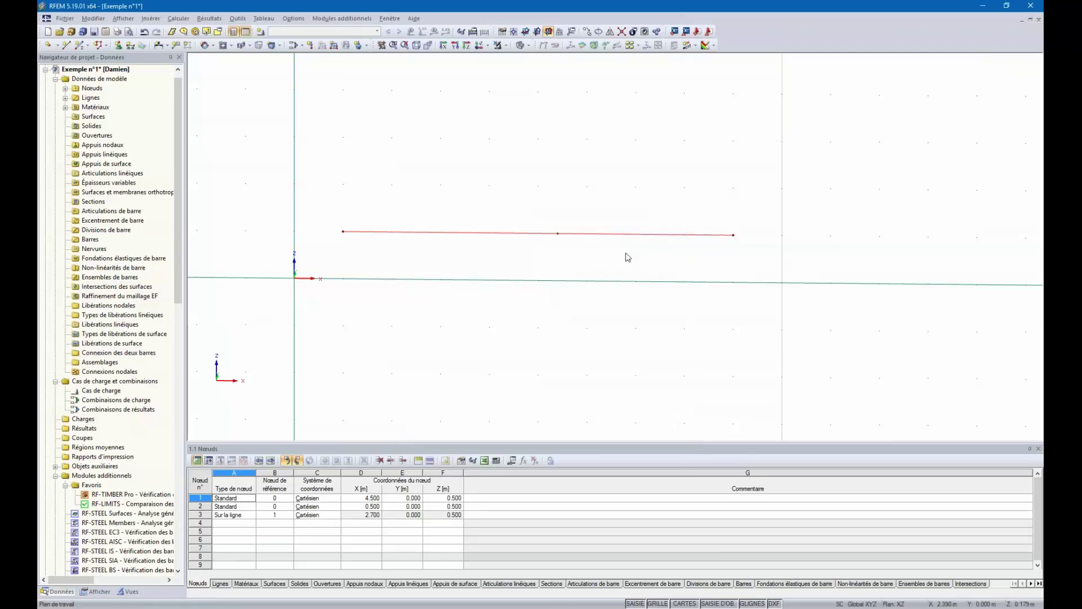
# Create a second on-line node on the horizontal line at a distance of 45% from the line's end
pyautogui.rightClick(540, 235)
pyautogui.click(527, 188)
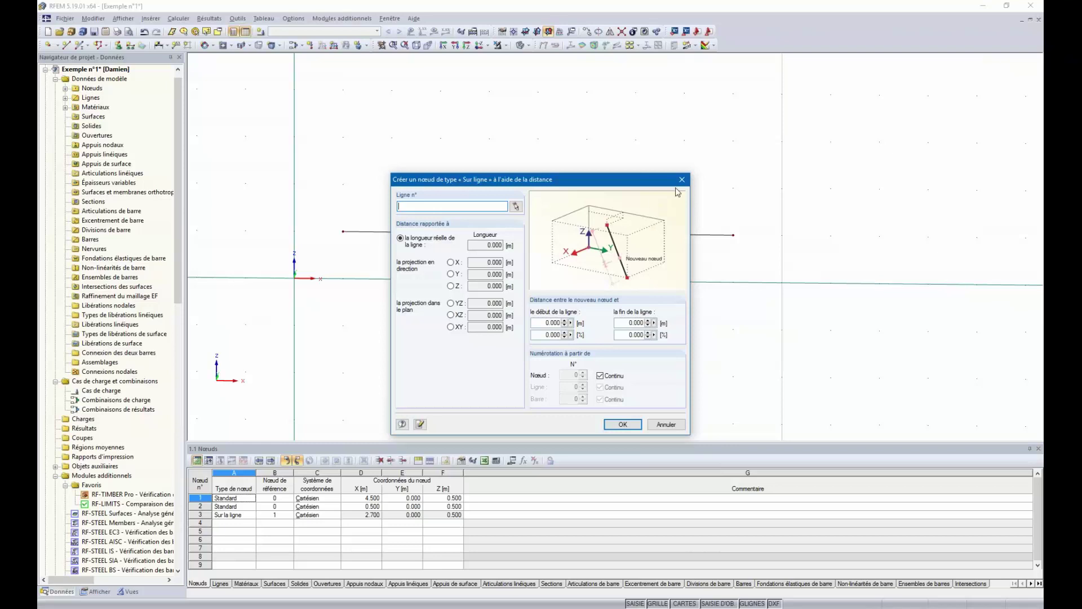
pyautogui.click(516, 206)
pyautogui.click(564, 233)
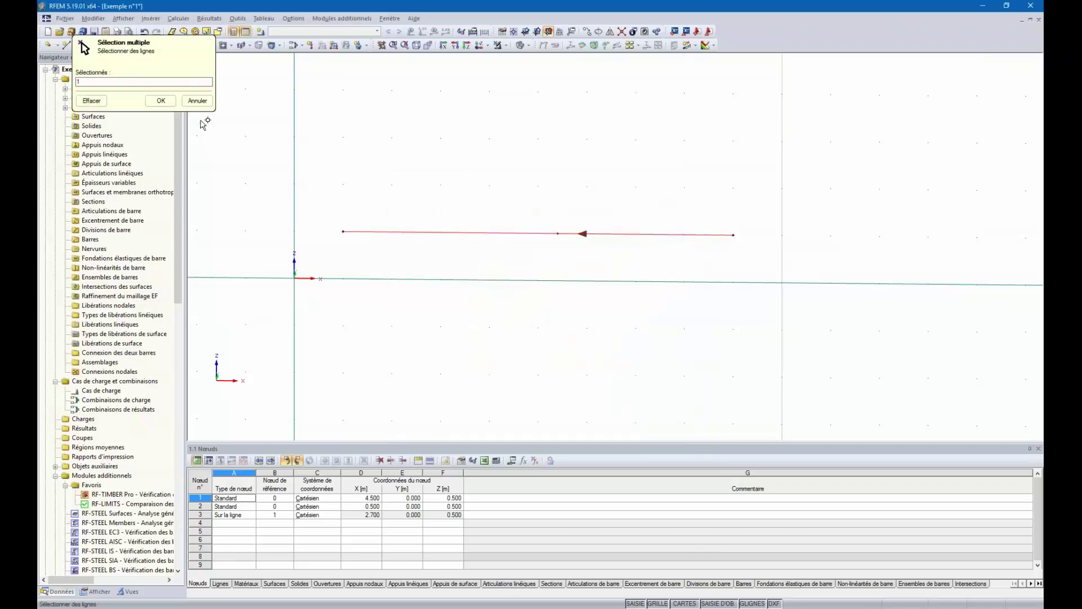
pyautogui.click(170, 99)
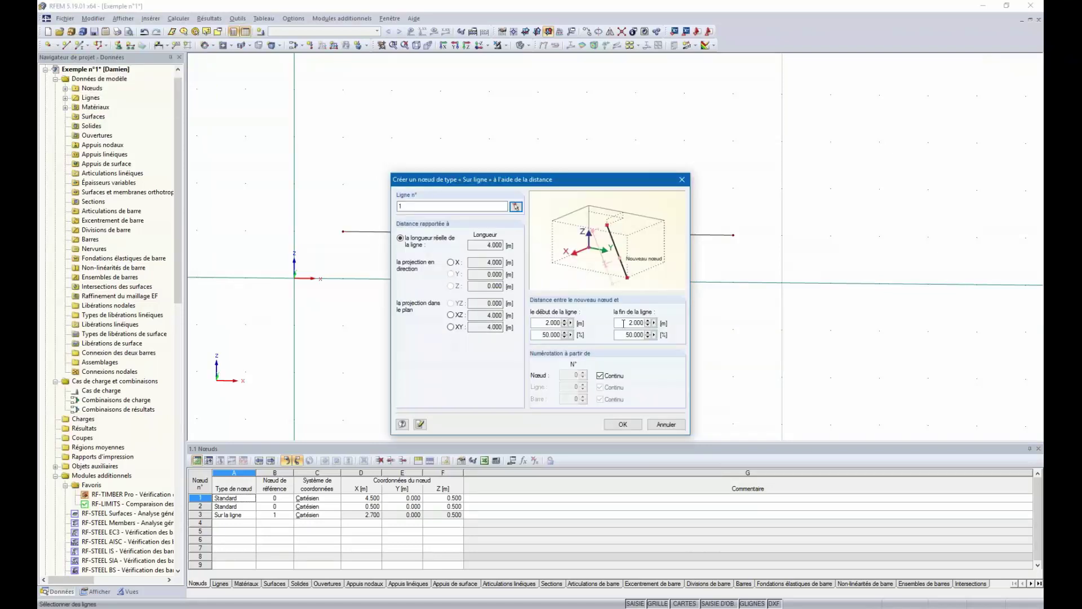
pyautogui.moveTo(623, 335); pyautogui.dragTo(765, 345)
pyautogui.write('45')
pyautogui.click(623, 424)
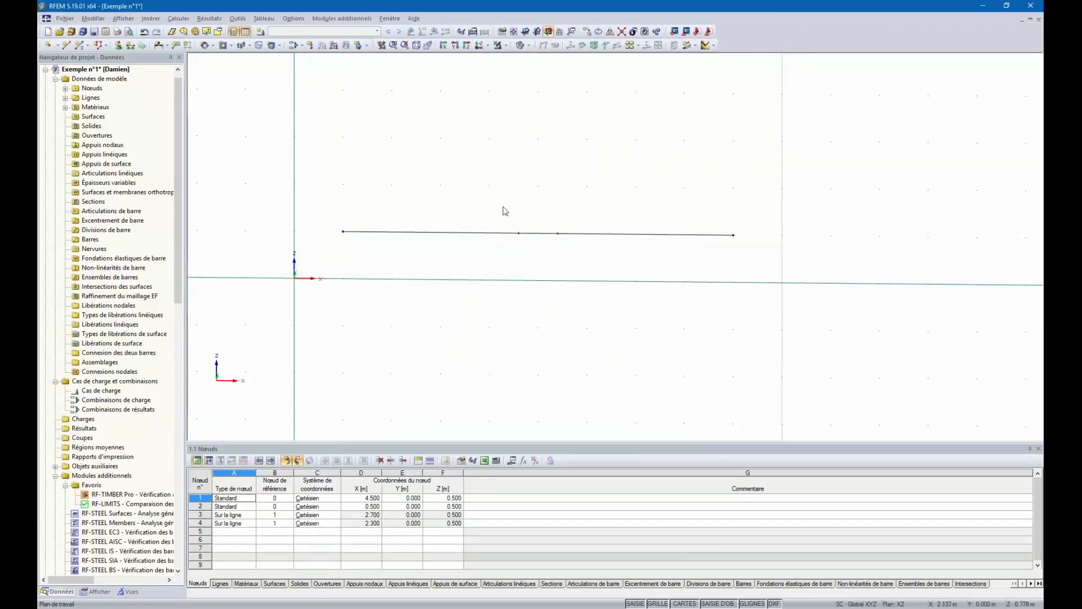
# Draw two inclined lines at Y 0: from X 1, Z 2 m to the node at X 2.3 m, and from X 3.5, Z 2 m to the node at X 2.7 m
pyautogui.keyDown('ctrl'); pyautogui.moveTo(505, 210); pyautogui.dragTo(527, 236, button='middle'); pyautogui.keyUp('ctrl')
pyautogui.scroll(-3, 522, 251)
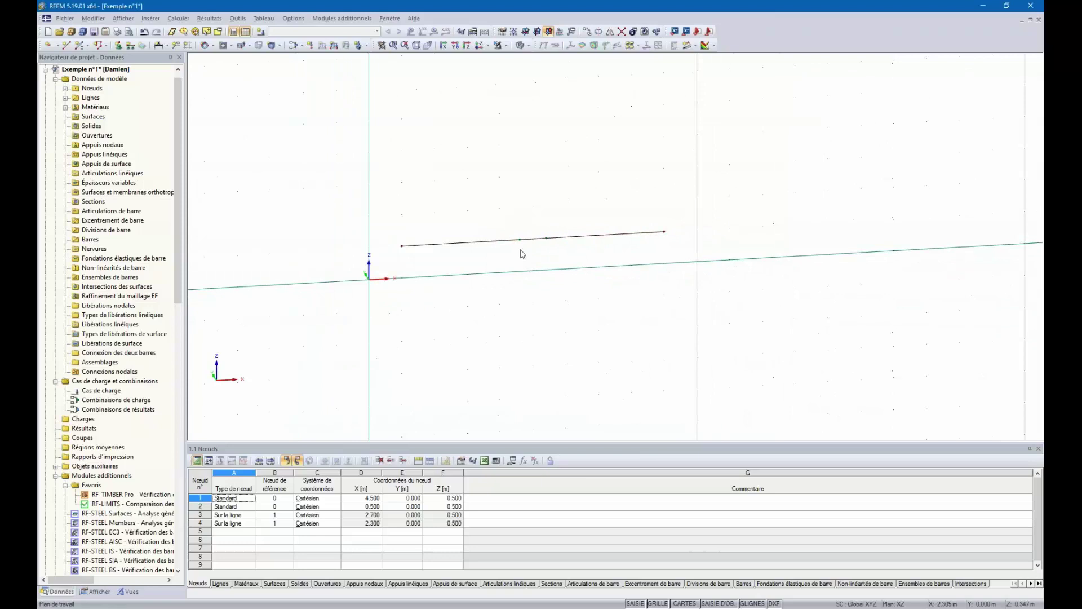
pyautogui.click(66, 45)
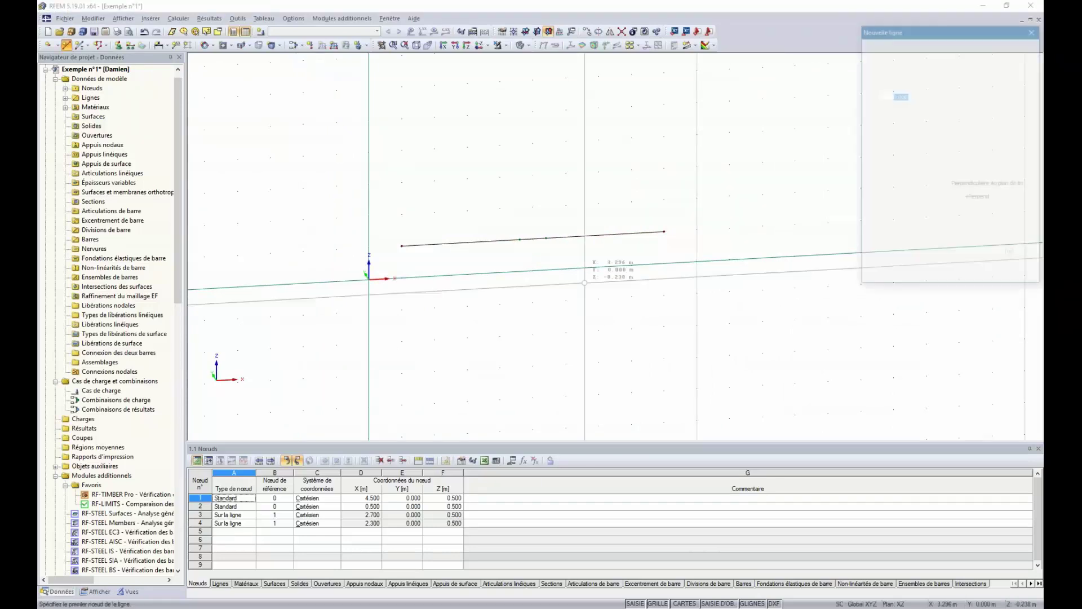
pyautogui.keyDown('ctrl'); pyautogui.moveTo(505, 214); pyautogui.dragTo(480, 185, button='middle'); pyautogui.keyUp('ctrl')
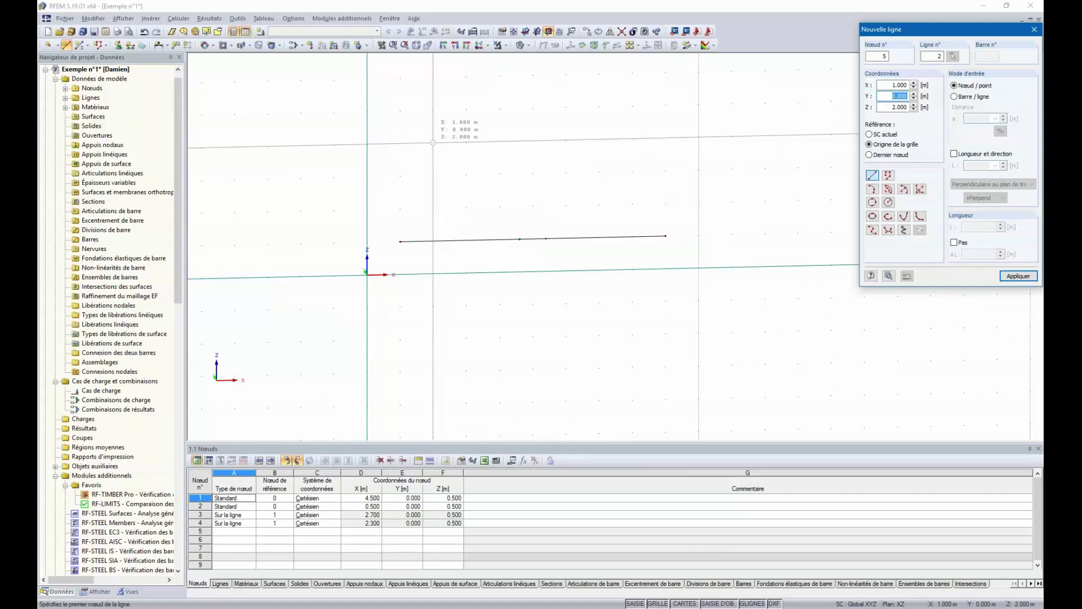
pyautogui.click(433, 143)
pyautogui.click(519, 239)
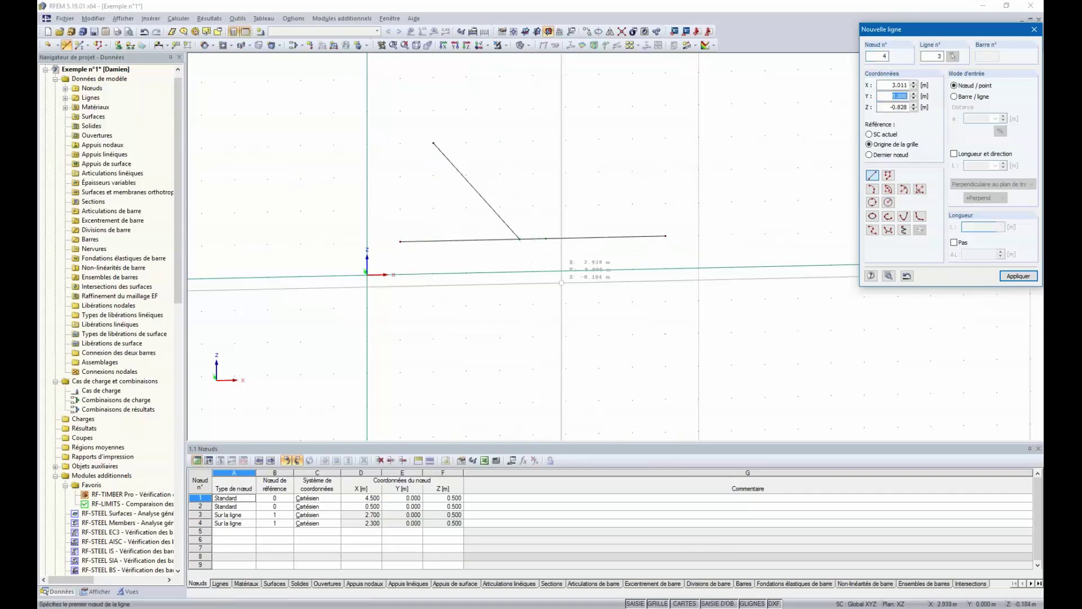
pyautogui.click(600, 139)
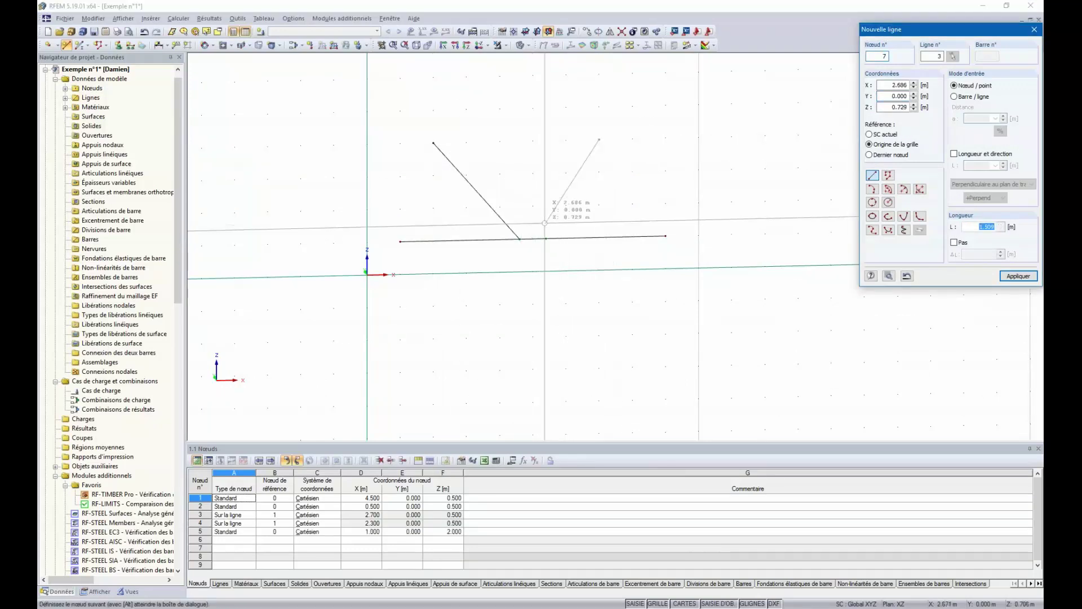
pyautogui.click(546, 239)
pyautogui.press('Escape')
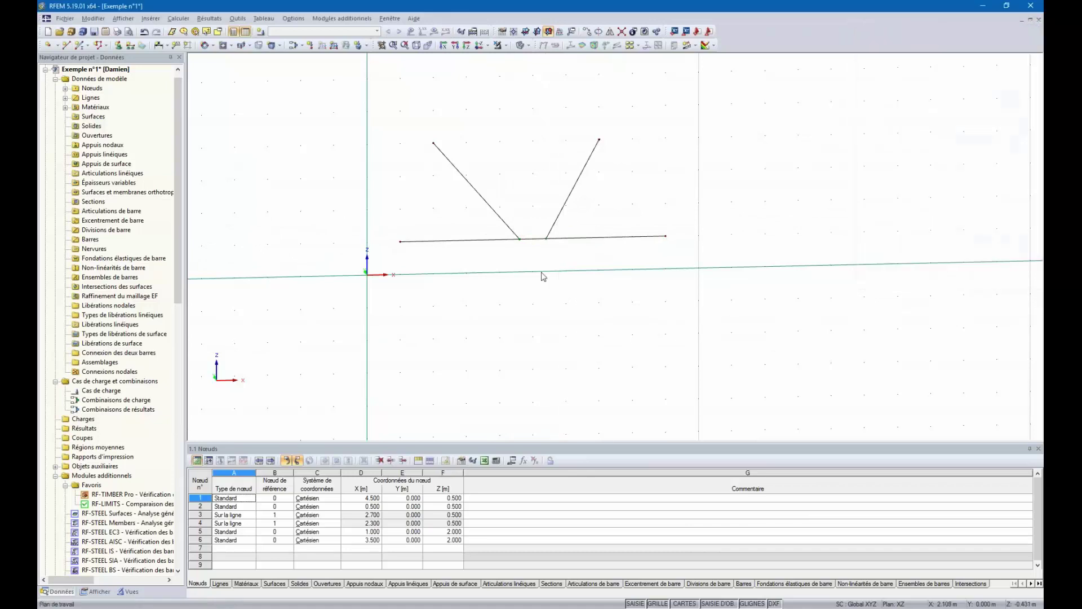
# Start a new pipe surface on the selected horizontal line, with a wall thickness of 10 mm
pyautogui.scroll(-3, 526, 255)
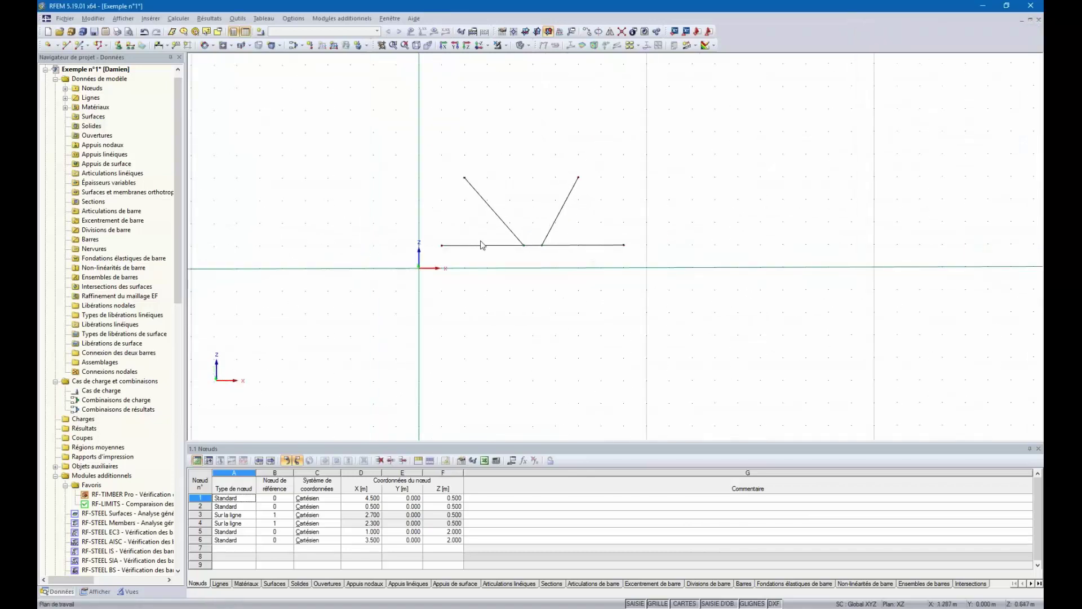
pyautogui.keyDown('ctrl'); pyautogui.moveTo(566, 302); pyautogui.dragTo(566, 328, button='middle'); pyautogui.keyUp('ctrl')
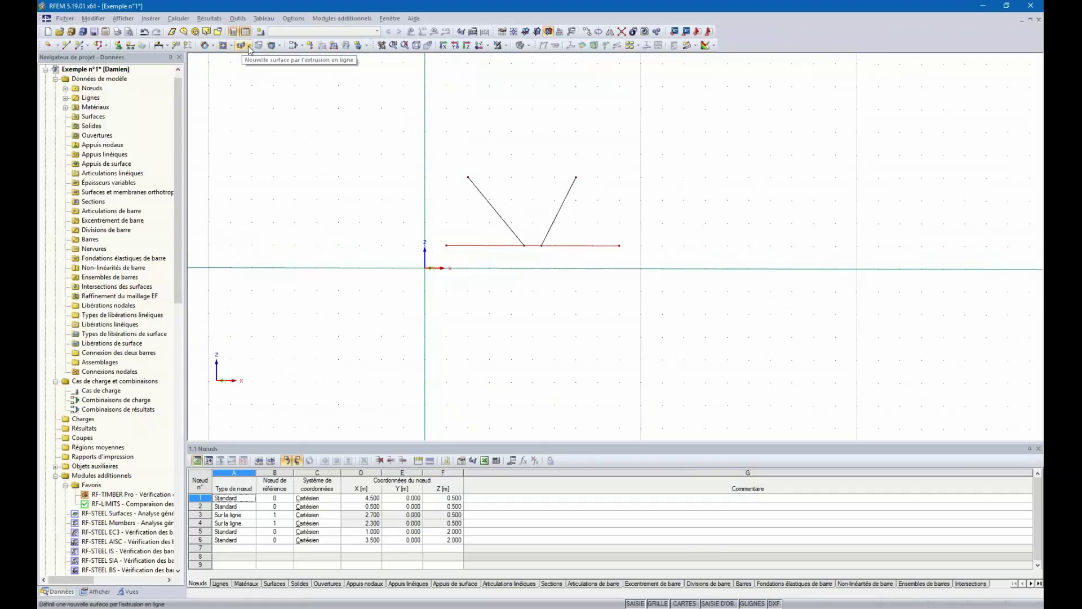
pyautogui.click(250, 46)
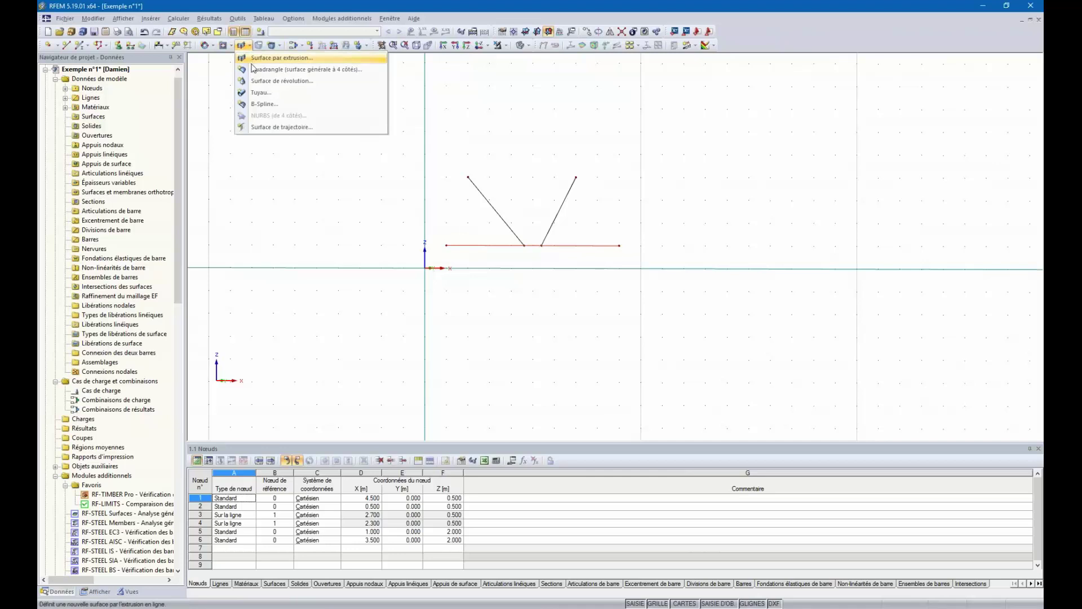
pyautogui.click(258, 93)
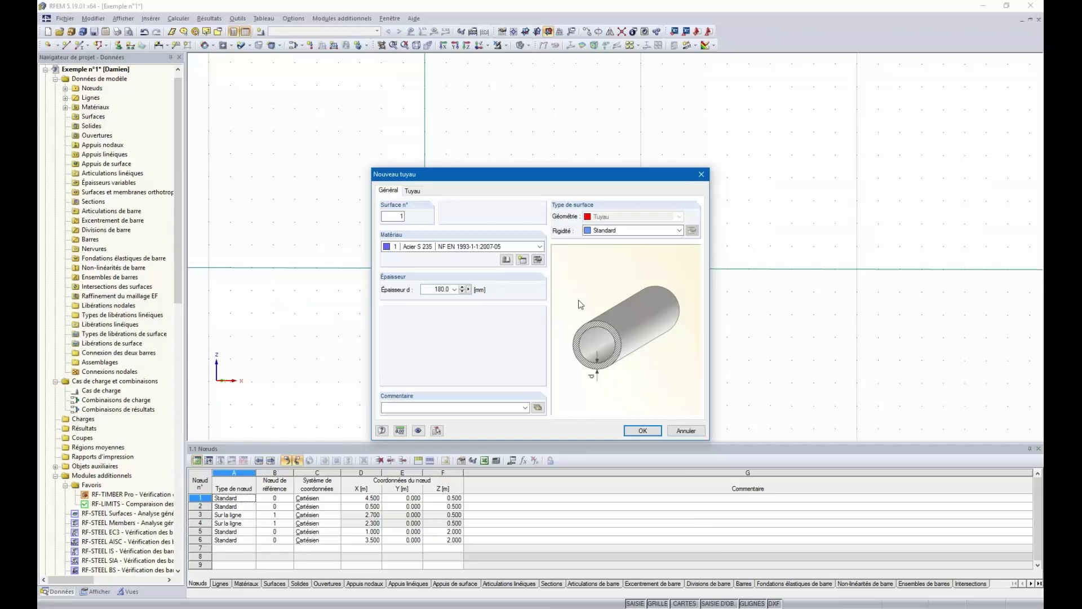
pyautogui.doubleClick(427, 289)
pyautogui.write('10')
# Examine the general parameters and stiffness matrix of the Orthotrope stiffness type for the pipe, and return the stiffness to Standard
pyautogui.click(624, 232)
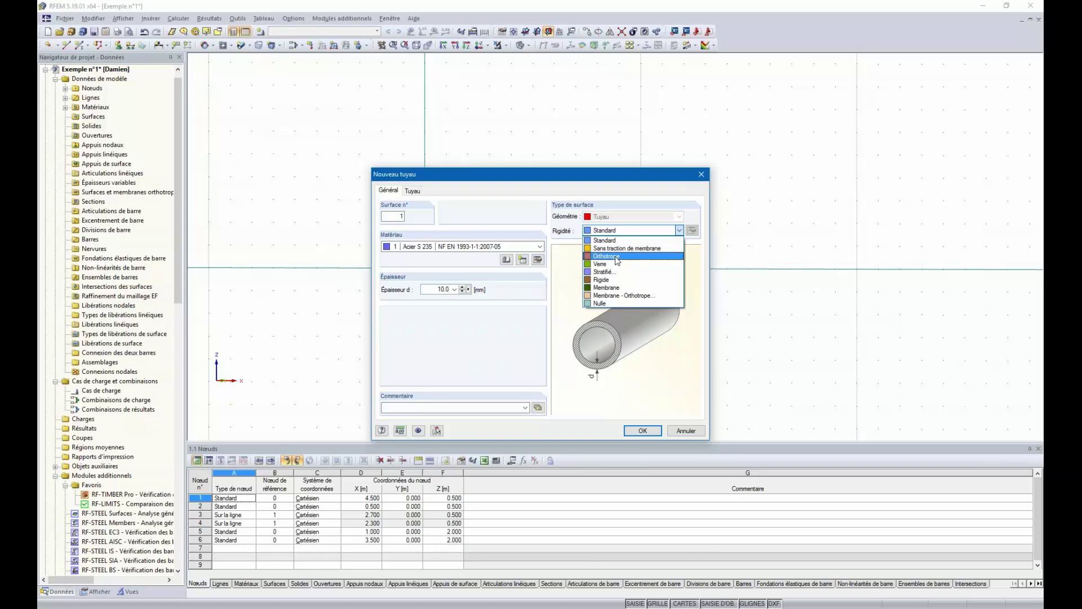
pyautogui.click(617, 260)
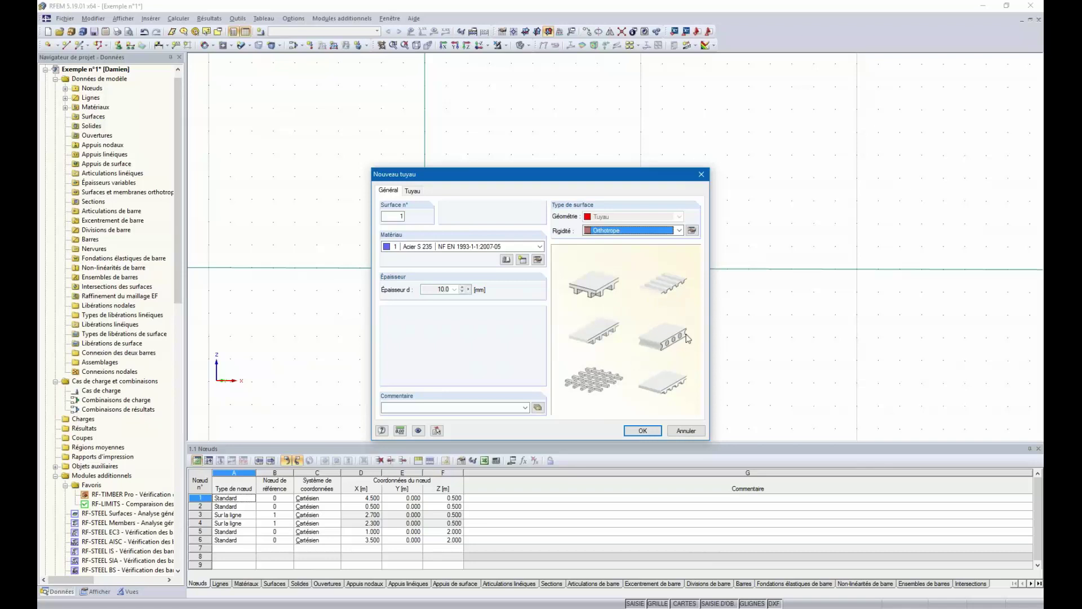
pyautogui.click(693, 232)
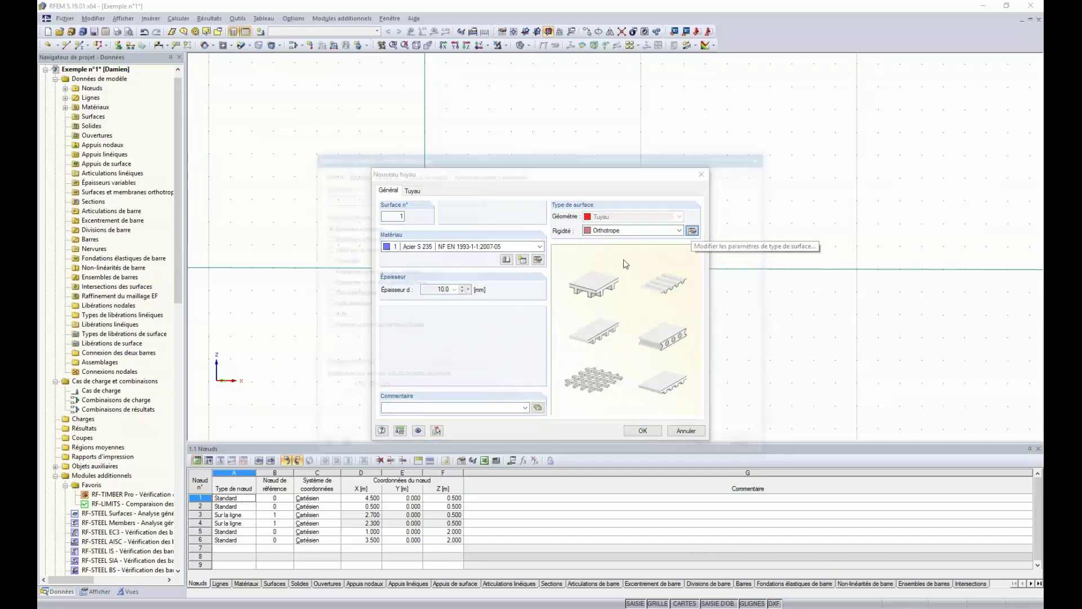
pyautogui.click(434, 173)
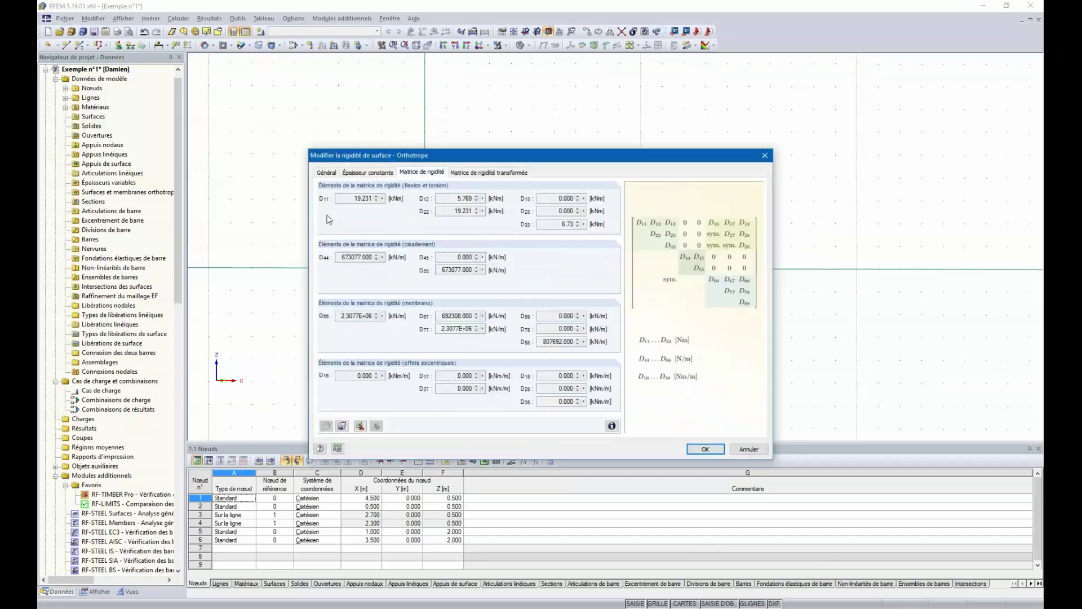
pyautogui.click(326, 172)
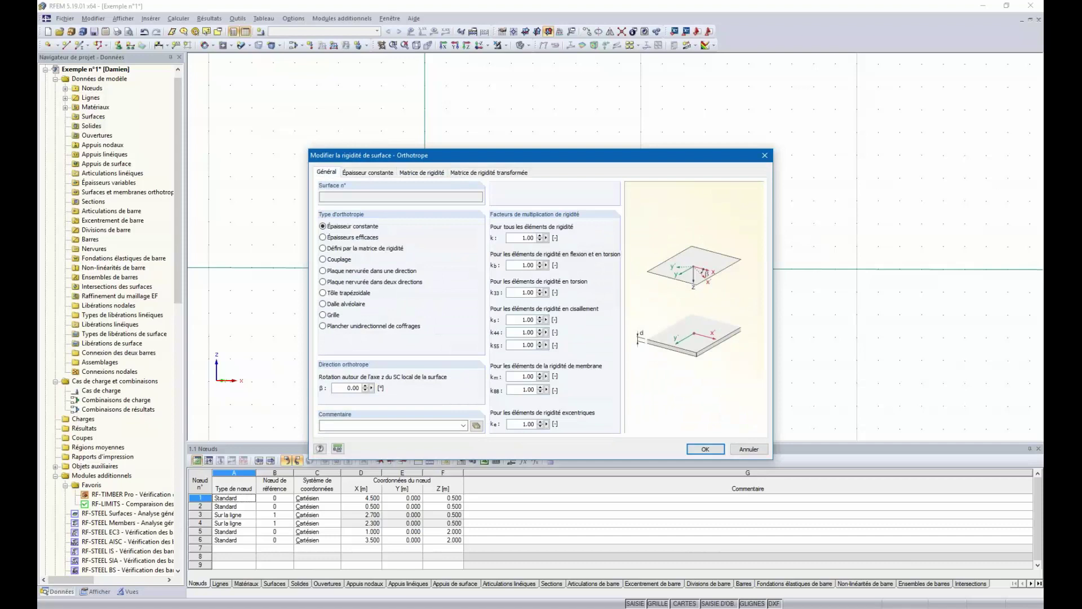
pyautogui.click(769, 160)
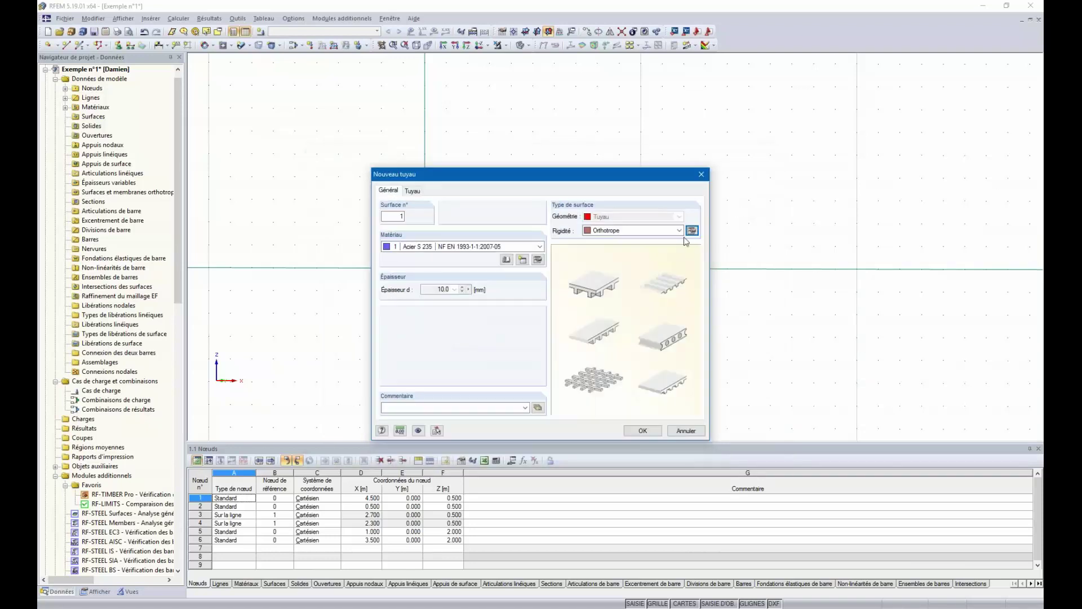
pyautogui.click(680, 230)
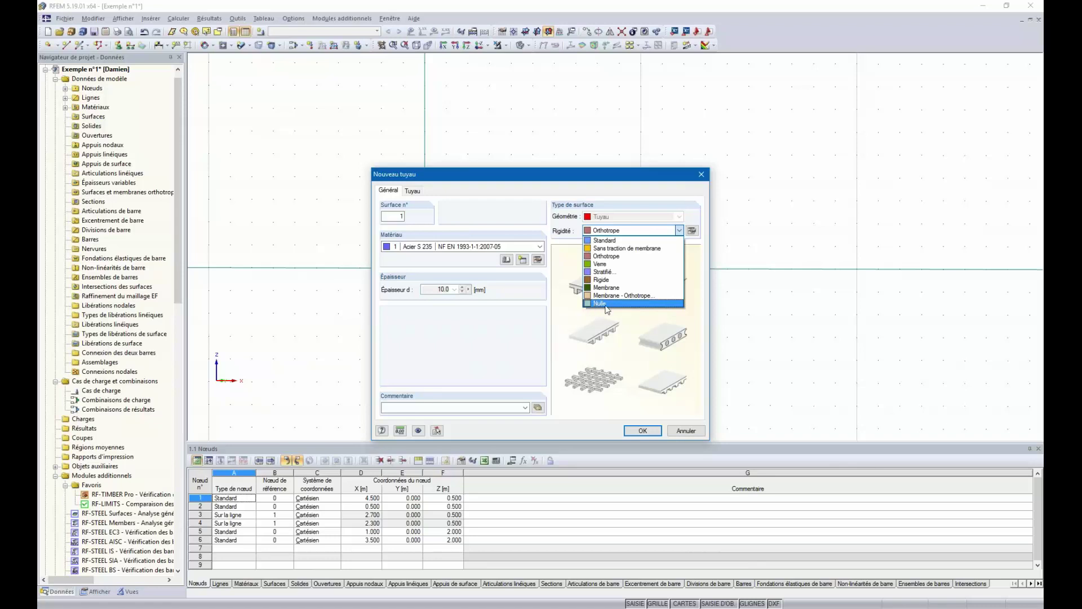
pyautogui.click(613, 242)
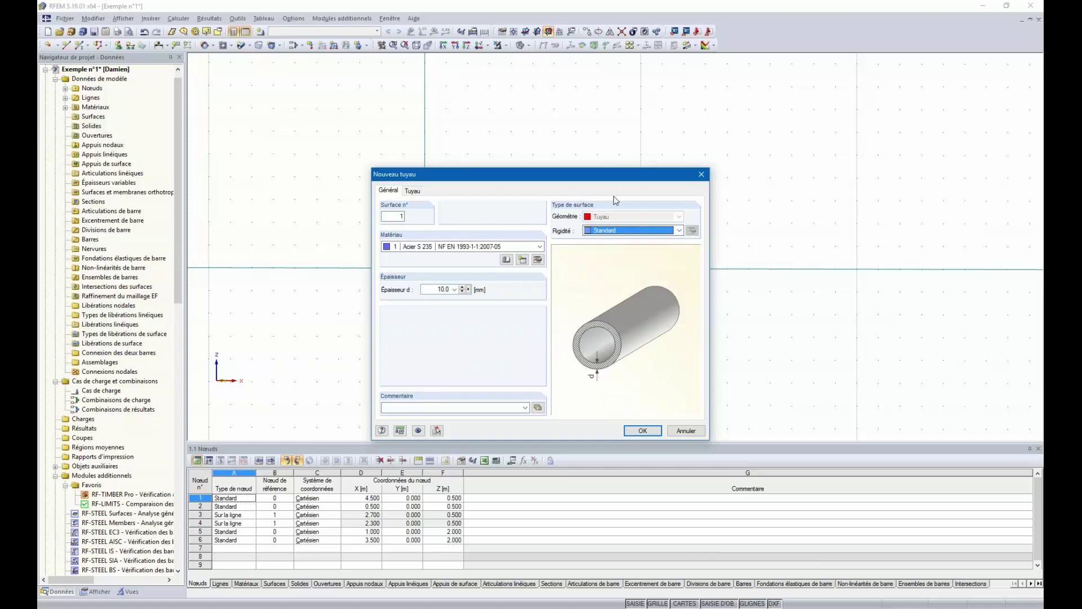
# Create the chord pipe around the horizontal line with a radius of 0.4 m
pyautogui.click(643, 431)
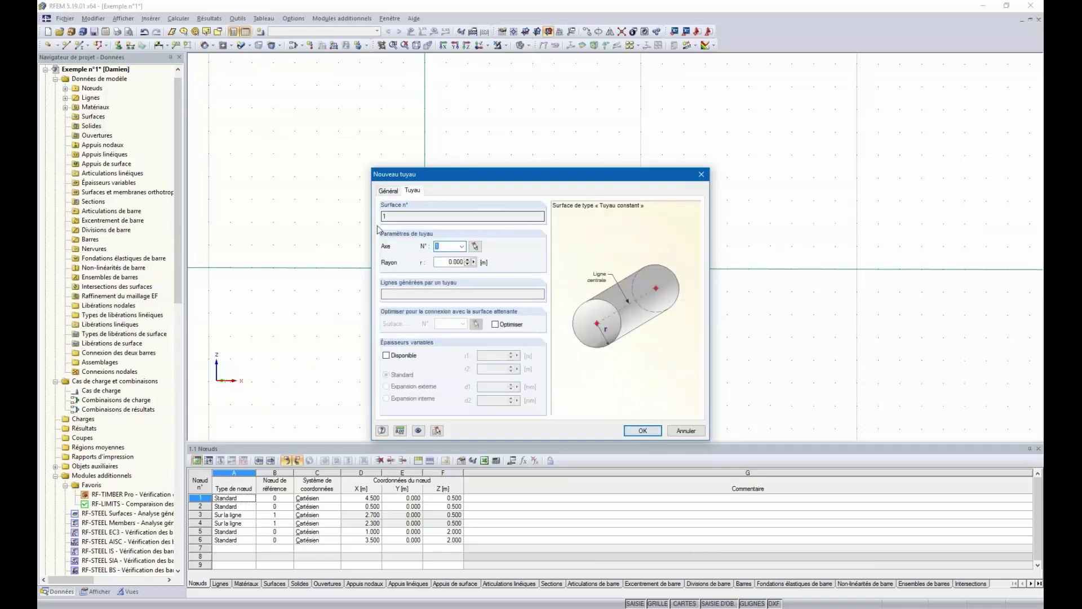
pyautogui.moveTo(414, 179); pyautogui.dragTo(428, 146)
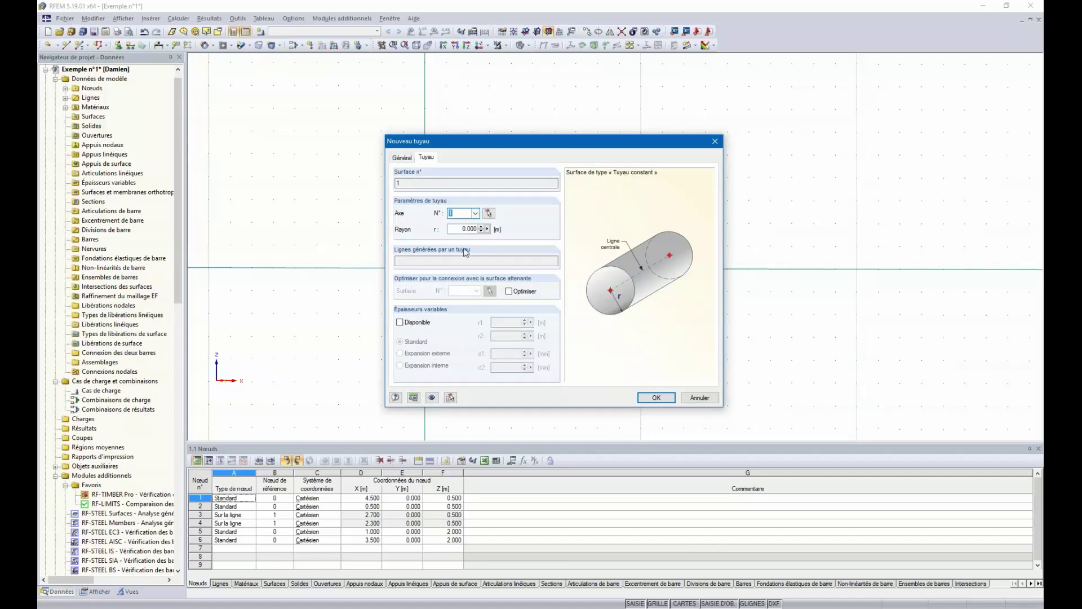
pyautogui.press('Tab')
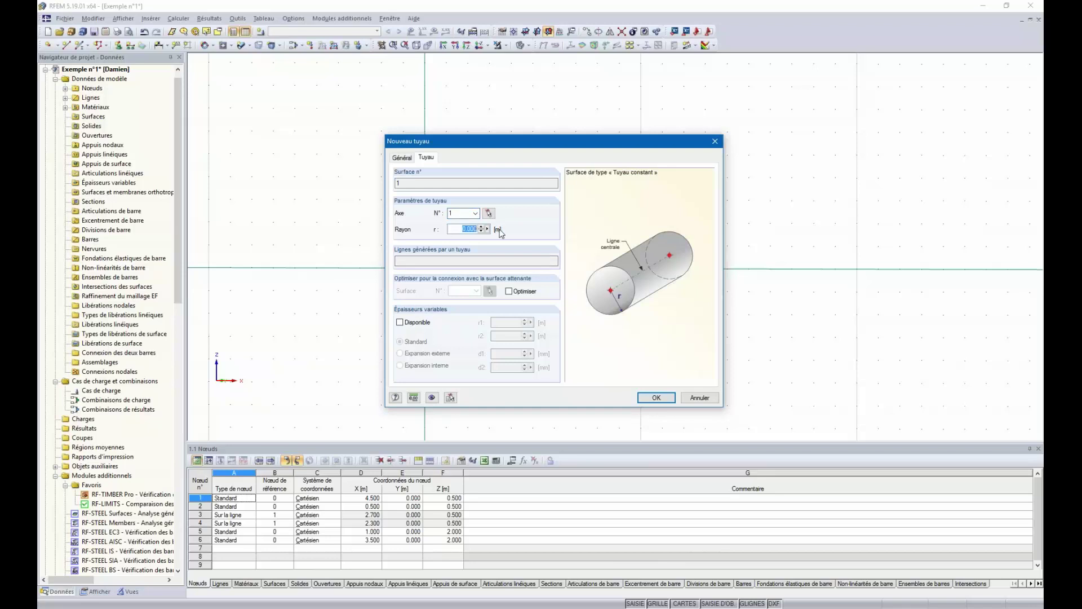
pyautogui.write('0.4')
pyautogui.click(653, 401)
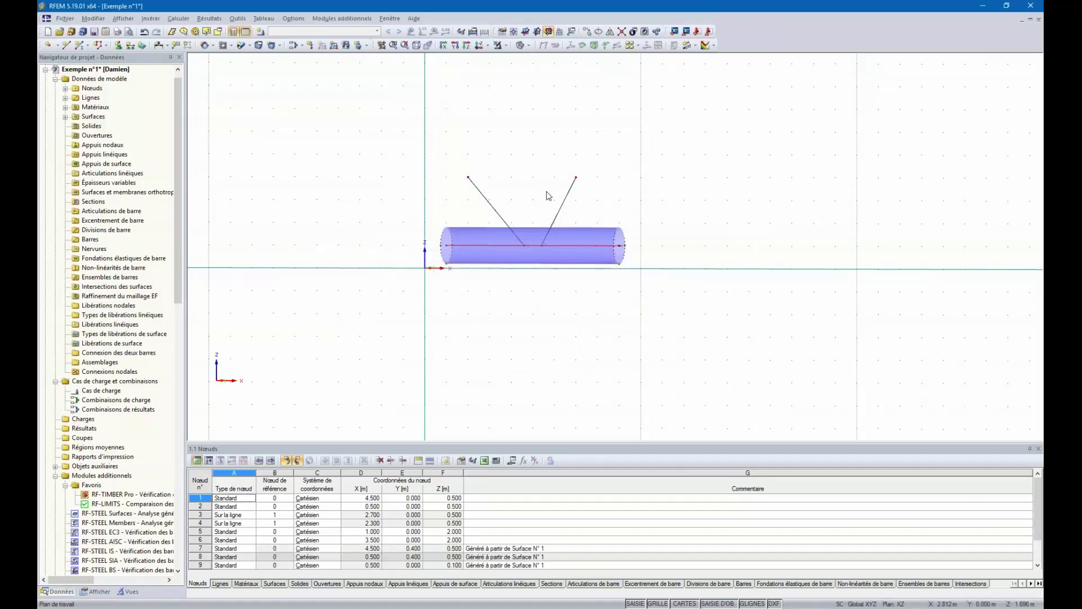
# Create 10 mm thick pipe surfaces with a radius of 0.2 m around the two inclined lines
pyautogui.keyDown('ctrl'); pyautogui.moveTo(532, 210); pyautogui.dragTo(490, 344, button='middle'); pyautogui.keyUp('ctrl')
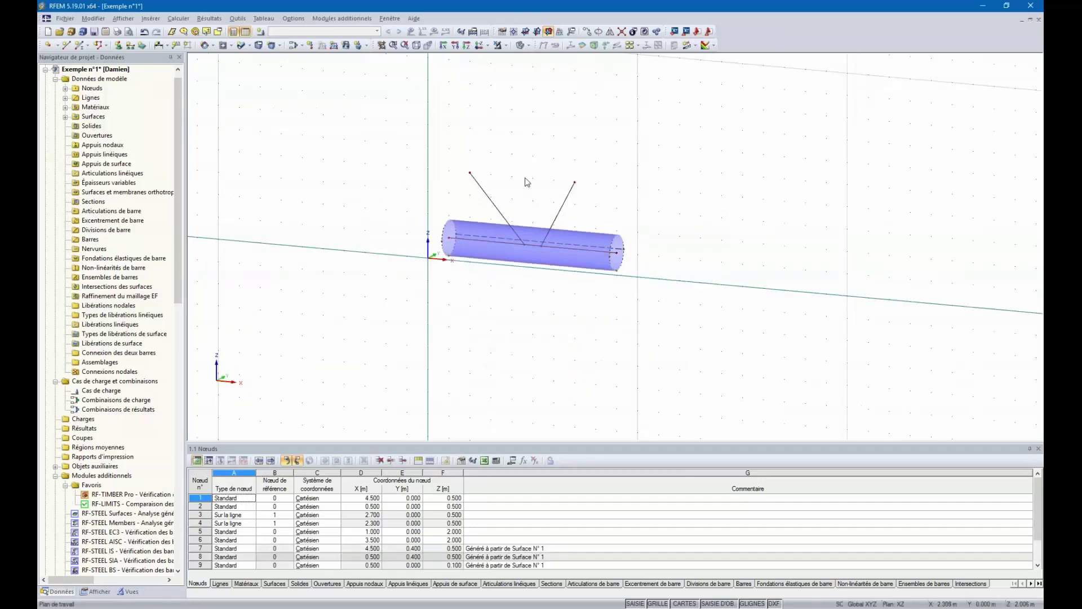
pyautogui.press('Return')
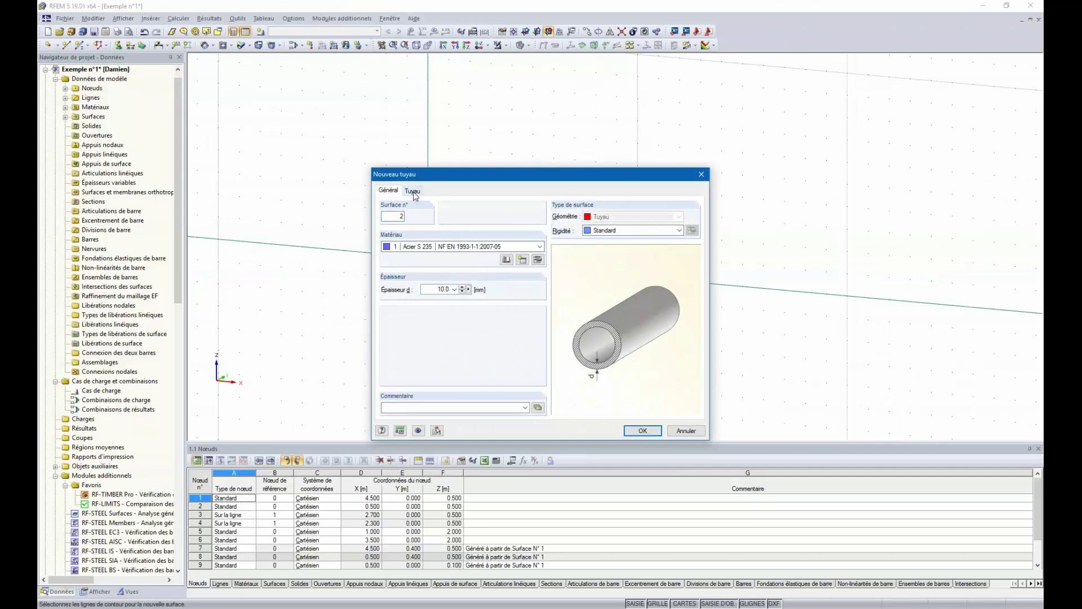
pyautogui.click(413, 191)
pyautogui.doubleClick(462, 263)
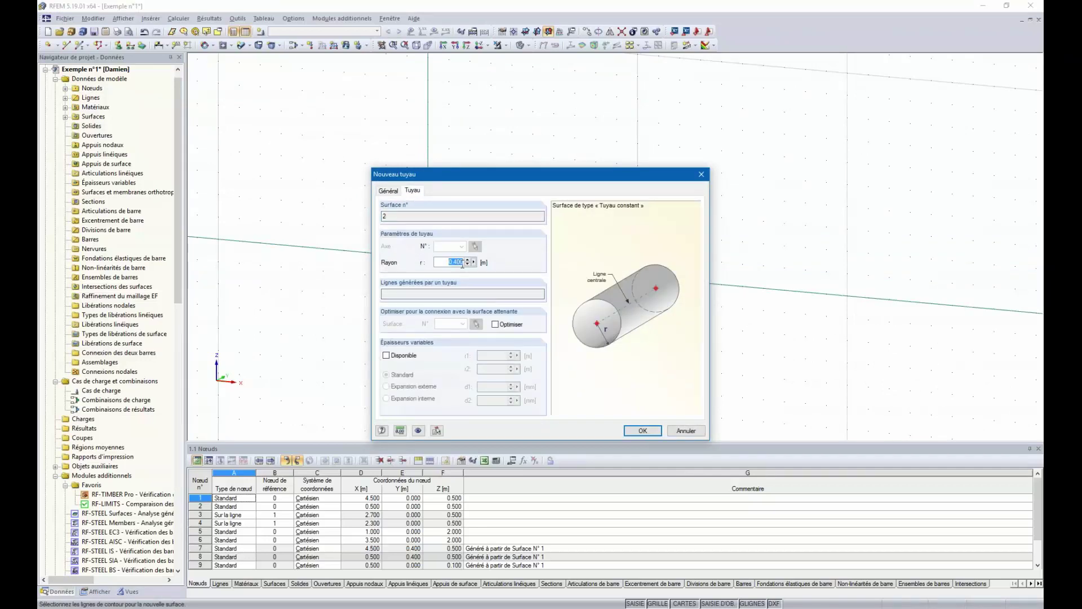
pyautogui.click(455, 261)
pyautogui.click(643, 432)
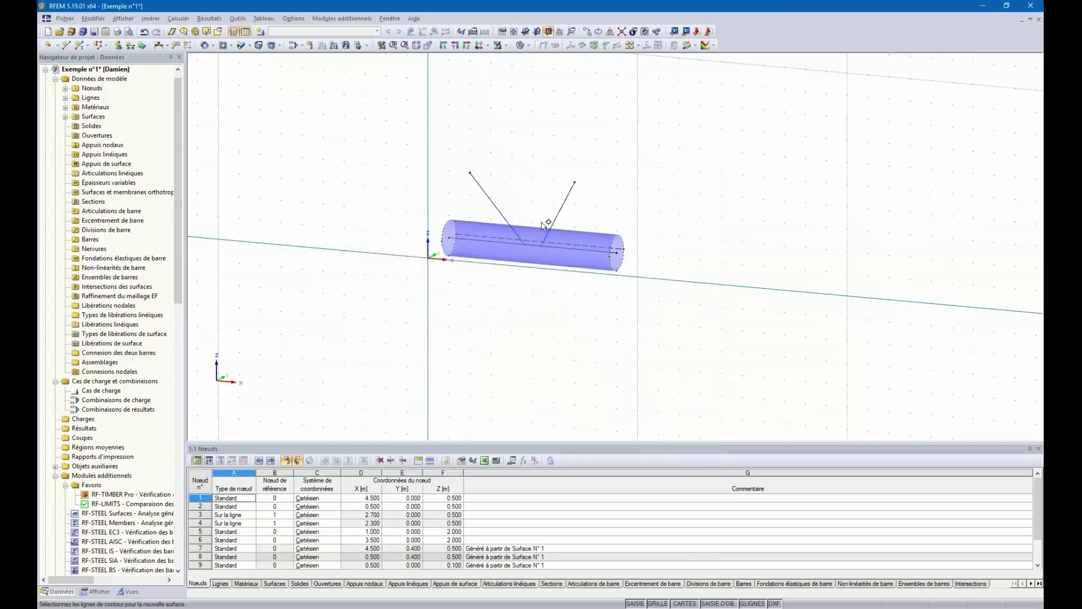
pyautogui.click(508, 221)
pyautogui.click(560, 208)
pyautogui.press('Escape')
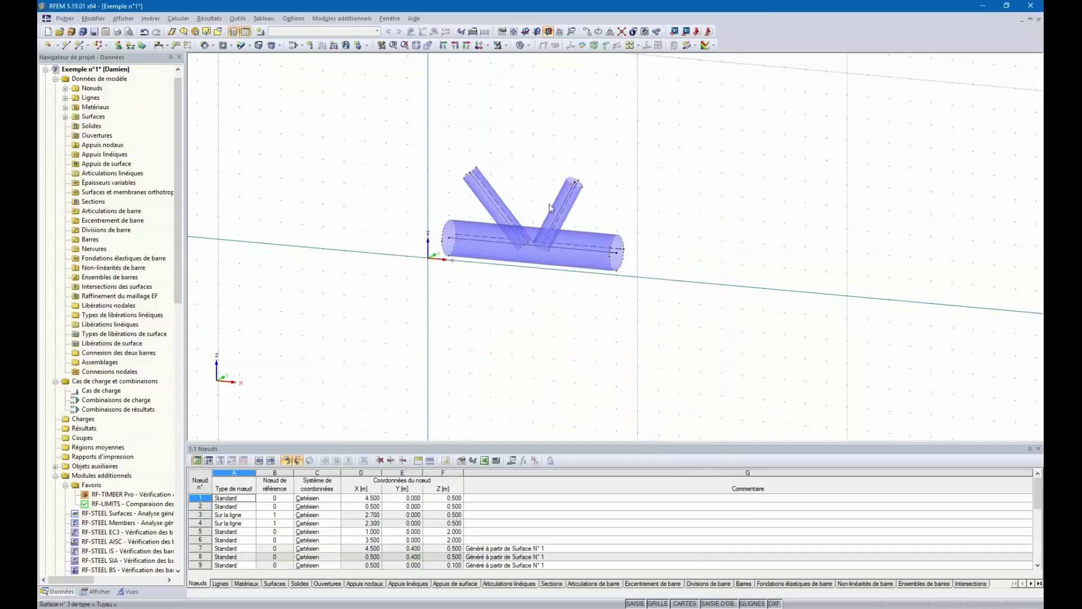
# Copy the horizontal axis line and the two inclined lines vertically above the pipe model
pyautogui.keyDown('ctrl'); pyautogui.moveTo(507, 288); pyautogui.dragTo(518, 224, button='middle'); pyautogui.keyUp('ctrl')
pyautogui.scroll(-2, 482, 284)
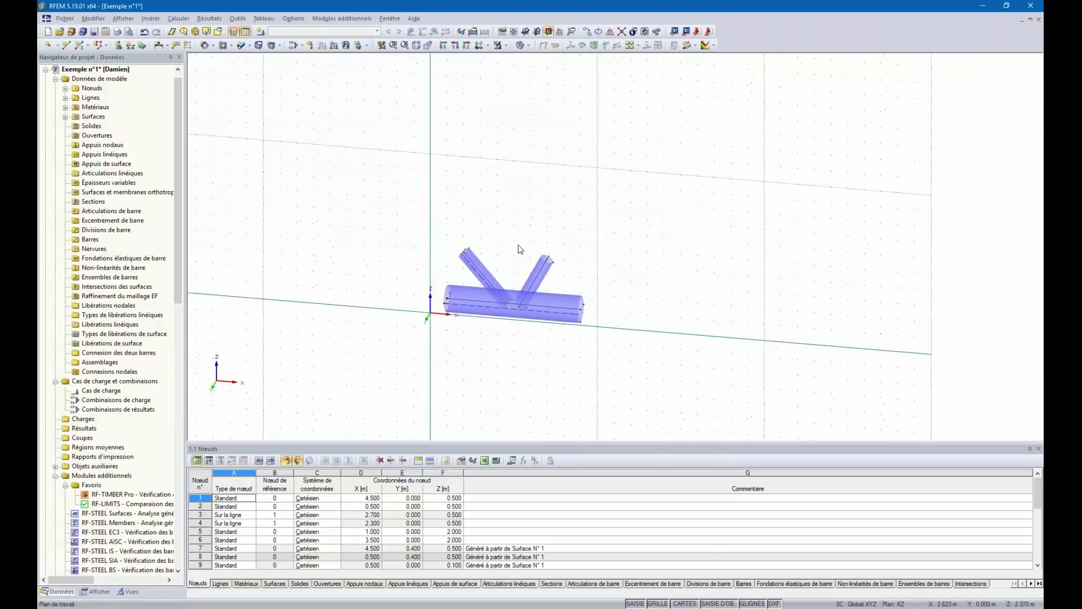
pyautogui.scroll(2, 488, 286)
pyautogui.keyDown('ctrl'); pyautogui.moveTo(481, 351); pyautogui.dragTo(485, 383, button='middle'); pyautogui.keyUp('ctrl')
pyautogui.click(442, 307)
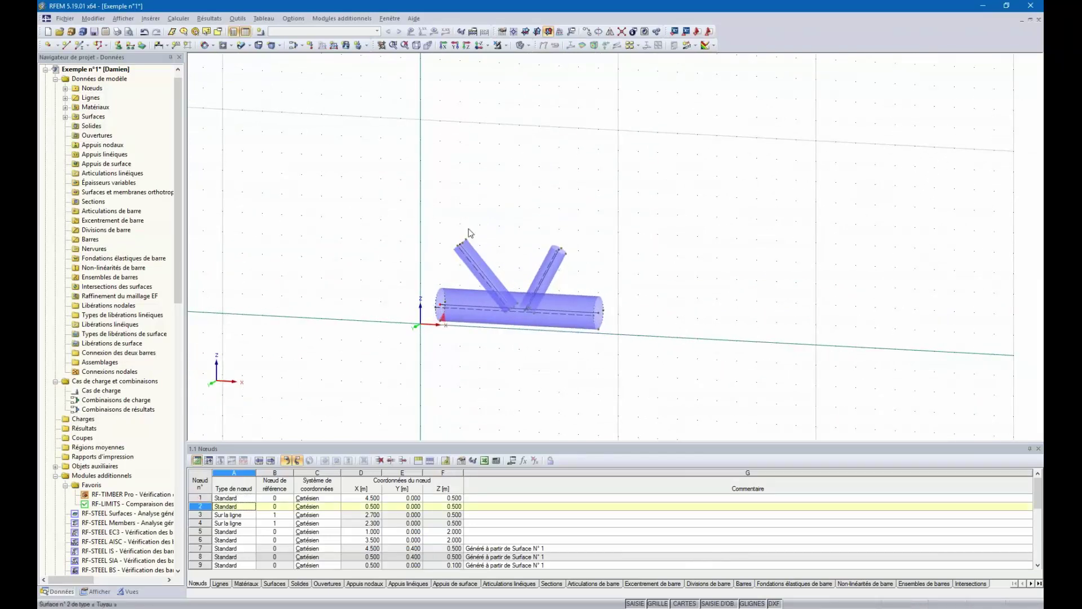
pyautogui.click(512, 309)
pyautogui.scroll(3, 513, 309)
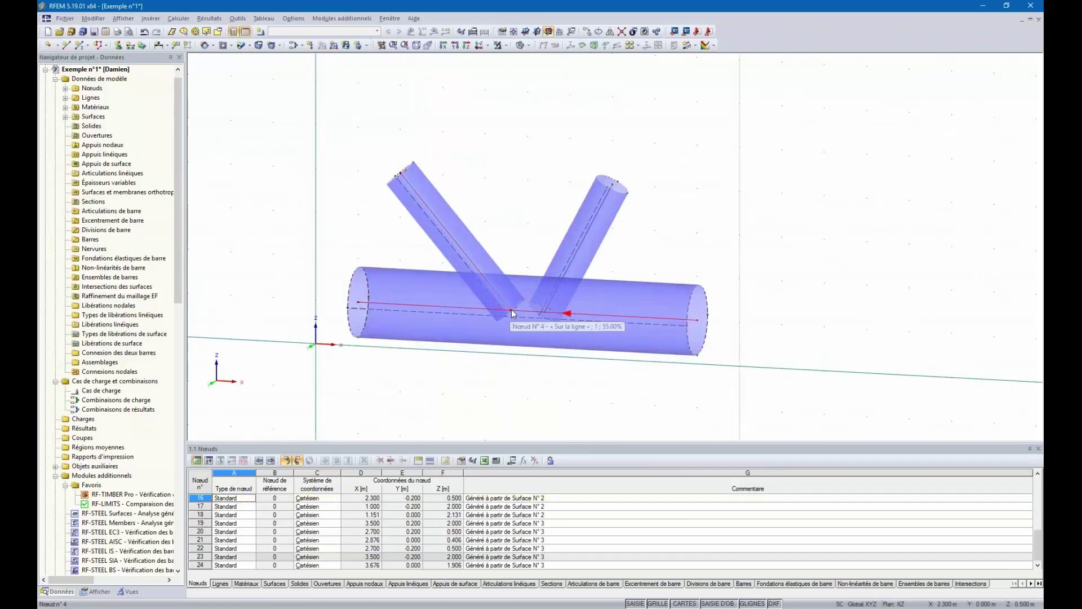
pyautogui.keyDown('ctrl'); pyautogui.click(567, 266); pyautogui.keyUp('ctrl')
pyautogui.keyDown('ctrl'); pyautogui.moveTo(671, 186); pyautogui.dragTo(649, 163); pyautogui.keyUp('ctrl')
pyautogui.scroll(-4, 649, 164)
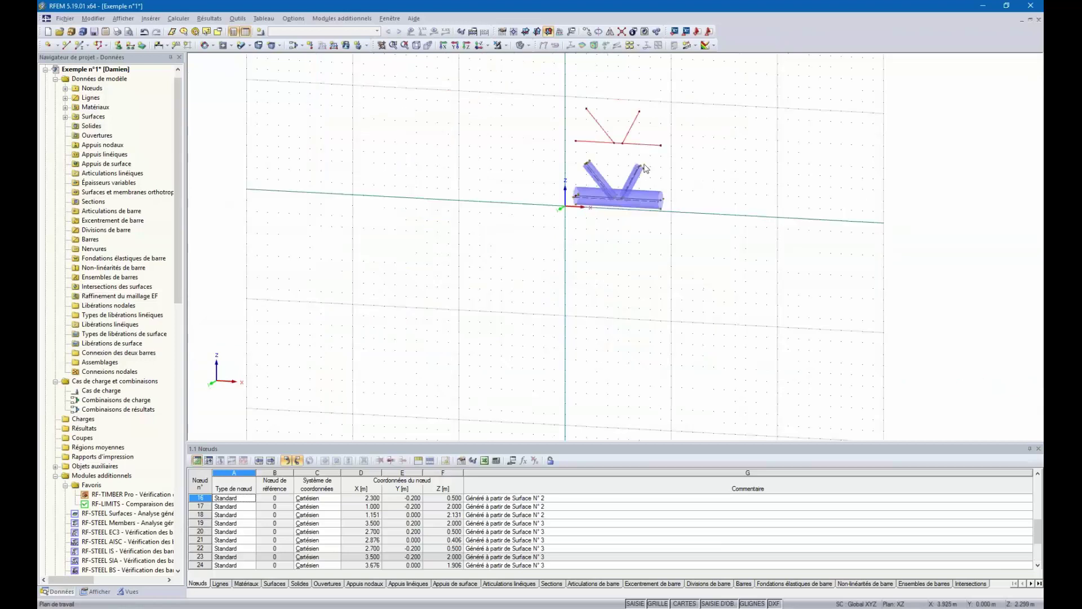
pyautogui.scroll(2, 603, 158)
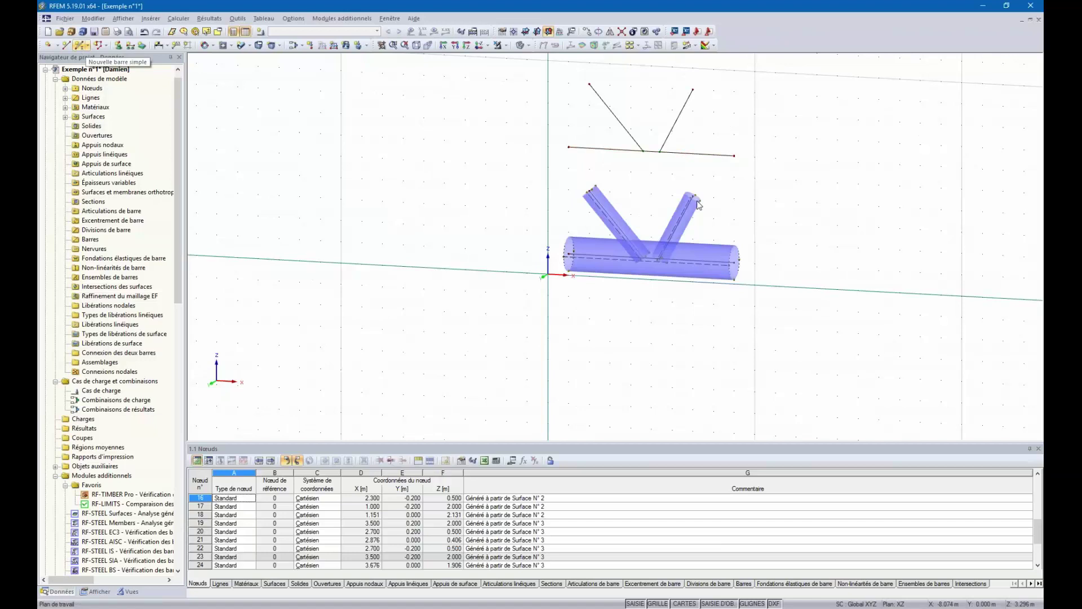
# Enable a beam member on the copied horizontal line and start a new section for it
pyautogui.doubleClick(603, 149)
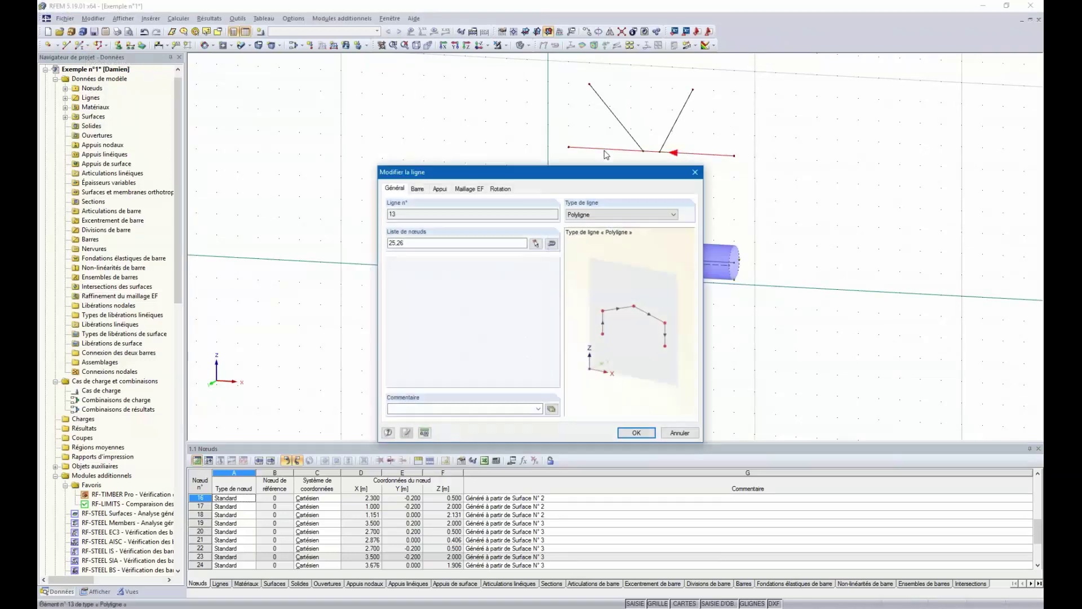
pyautogui.click(417, 188)
pyautogui.click(392, 245)
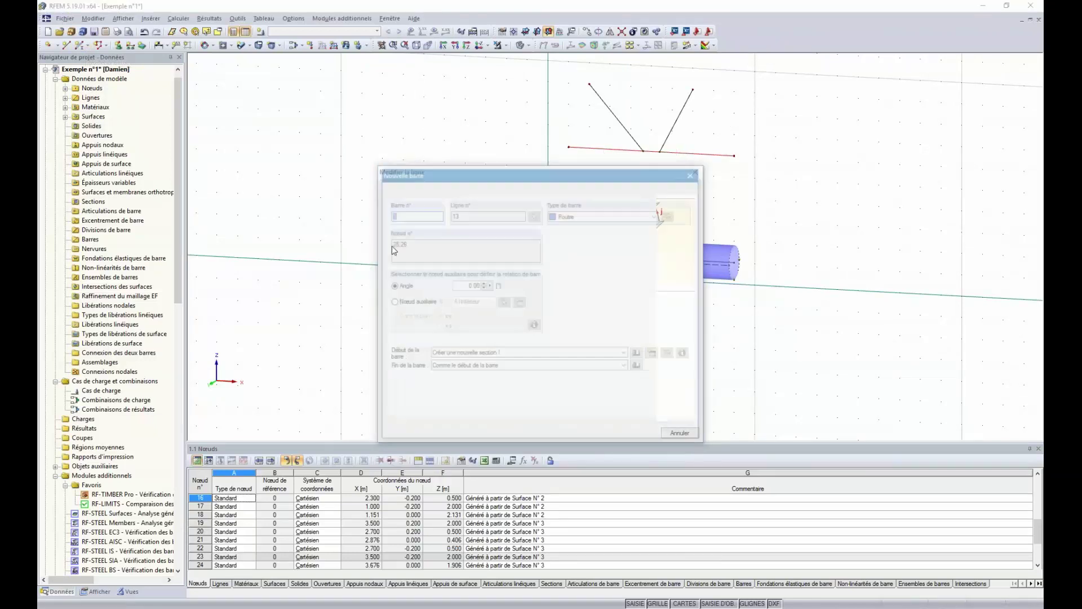
pyautogui.click(657, 355)
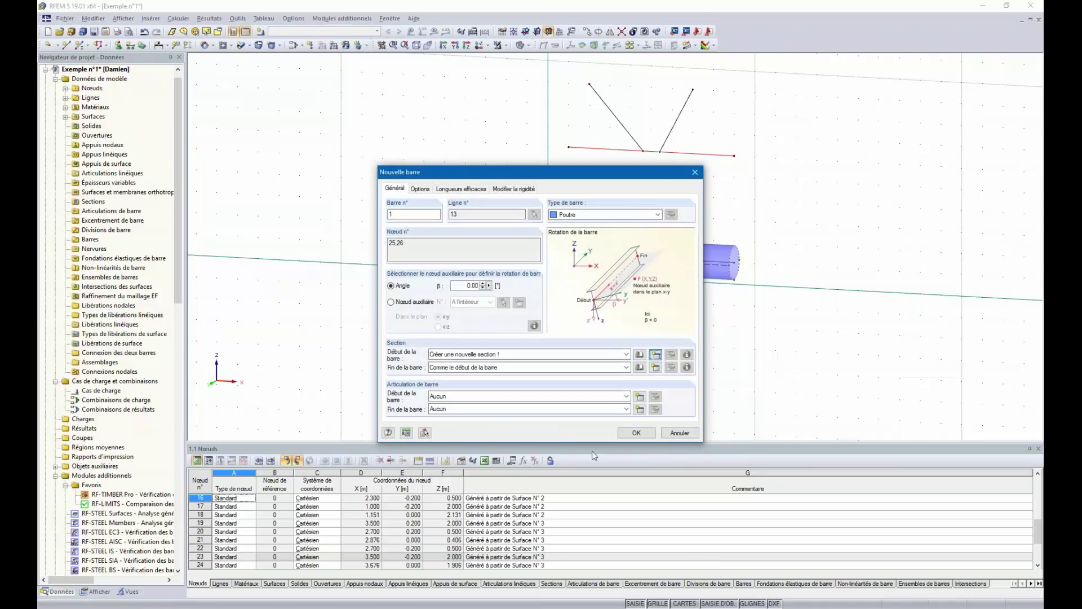
# Define a hot-formed thin-walled tube section with D 800 mm and s 10 mm in Acier S 235, and assign it to the new member
pyautogui.click(568, 176)
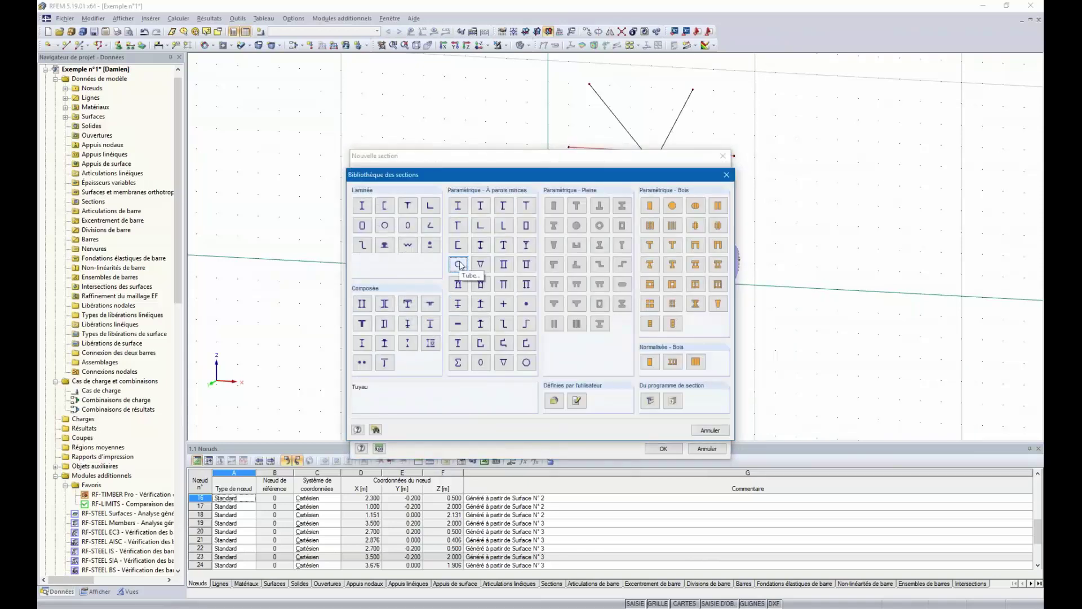
pyautogui.press('Escape')
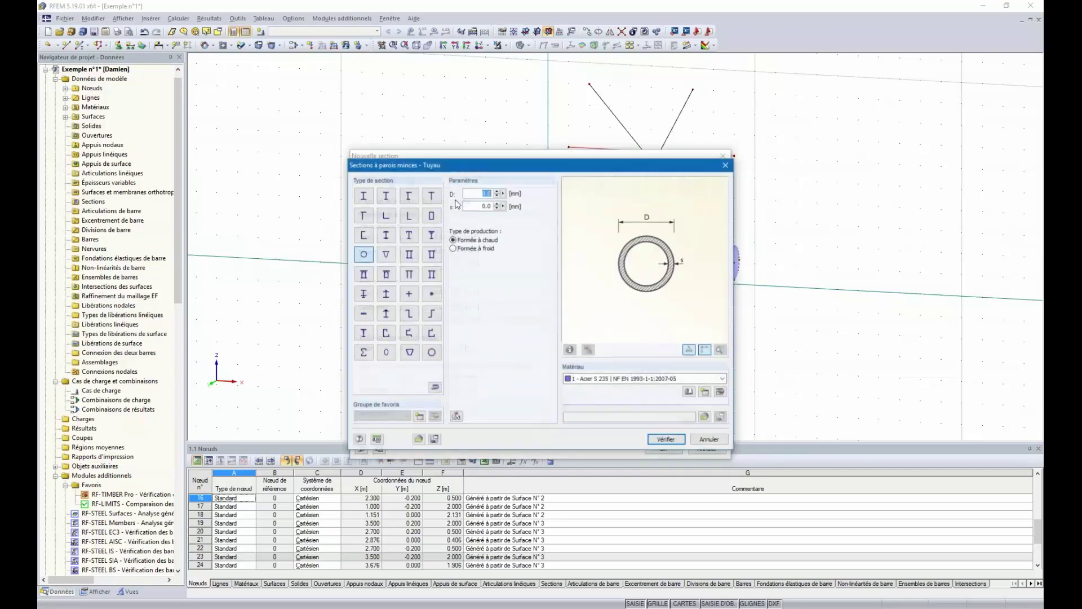
pyautogui.click(477, 196)
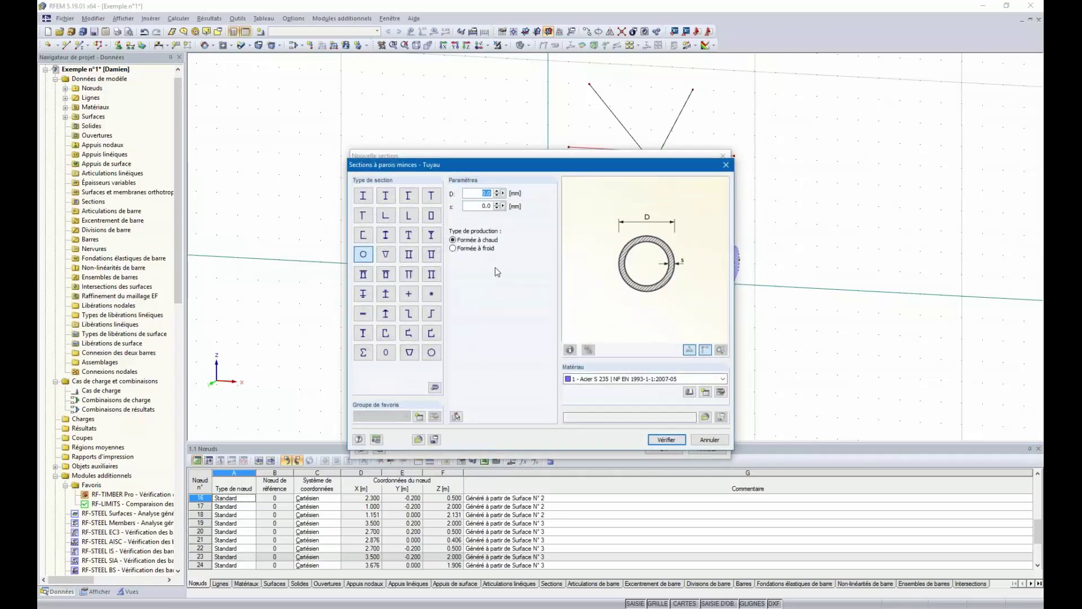
pyautogui.write('100')
pyautogui.click(494, 207)
pyautogui.write('10')
pyautogui.click(667, 439)
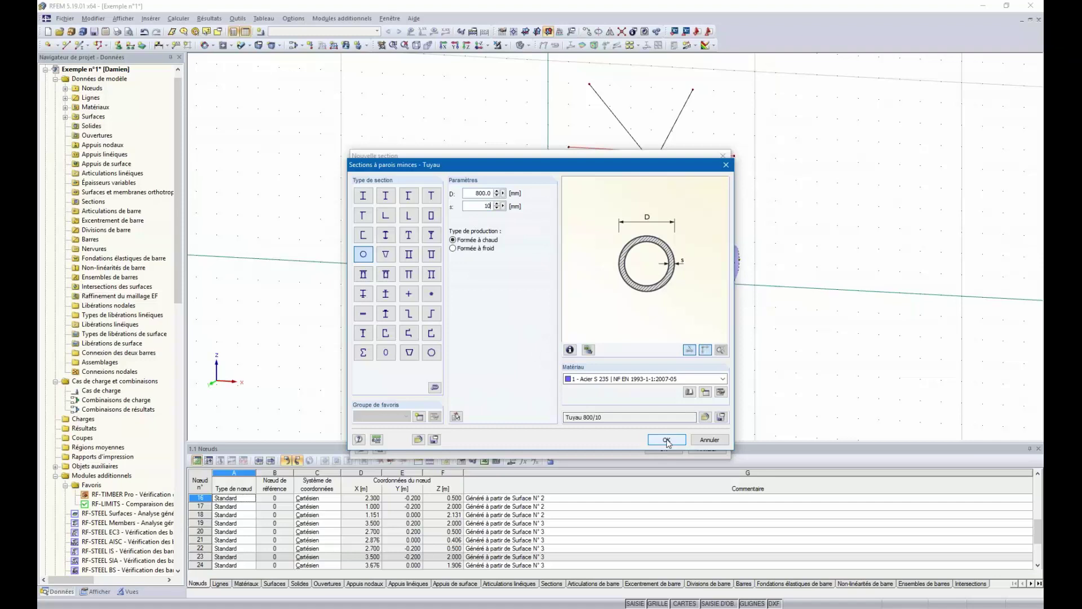
pyautogui.click(667, 440)
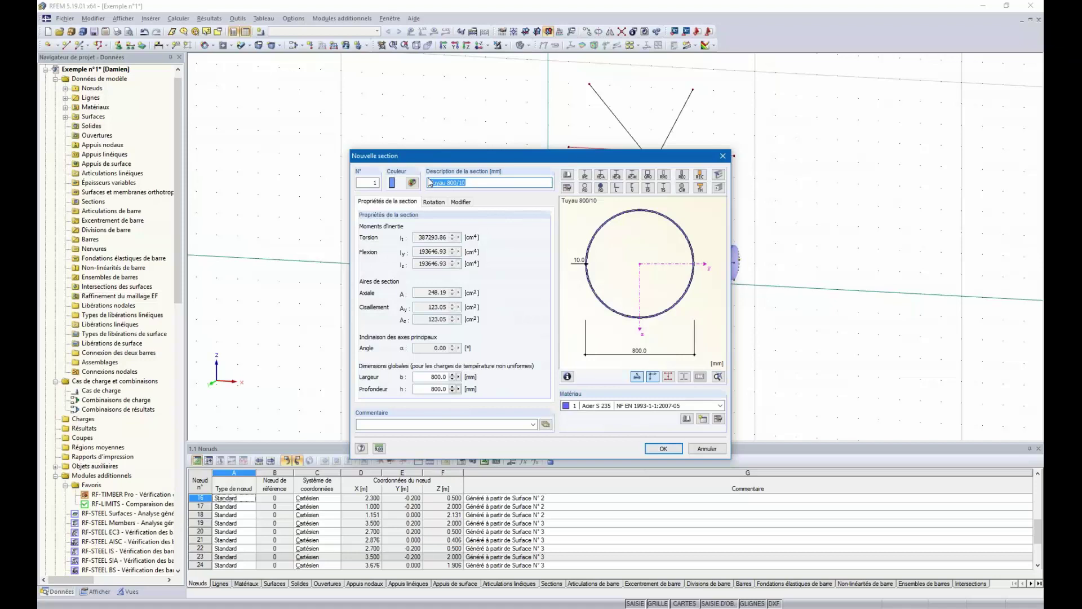
pyautogui.click(662, 448)
pyautogui.click(636, 433)
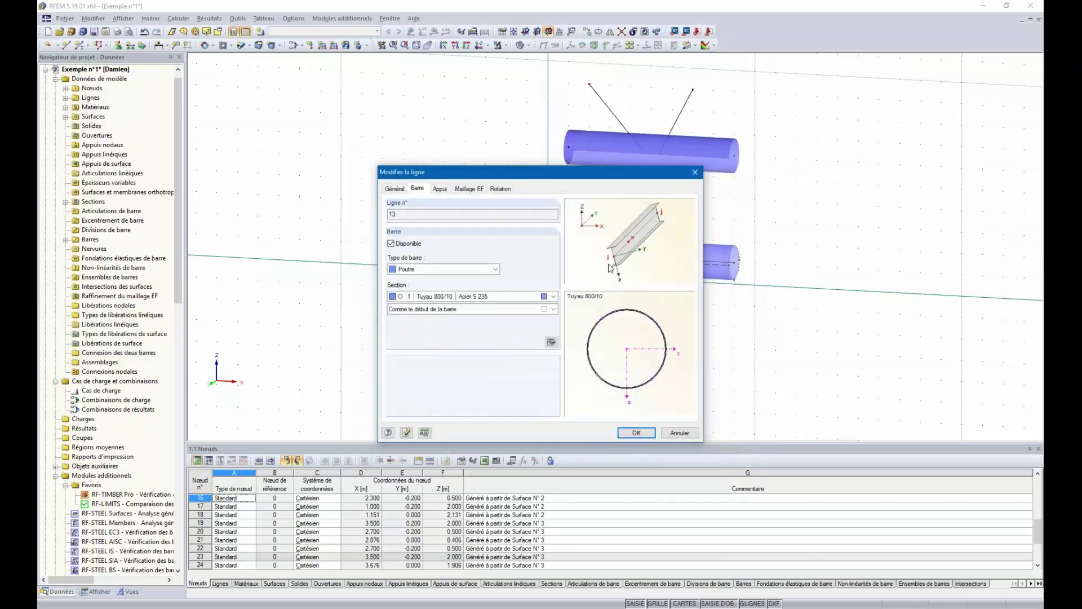
# Confirm the horizontal member and enable beam members on the two copied inclined lines
pyautogui.click(637, 435)
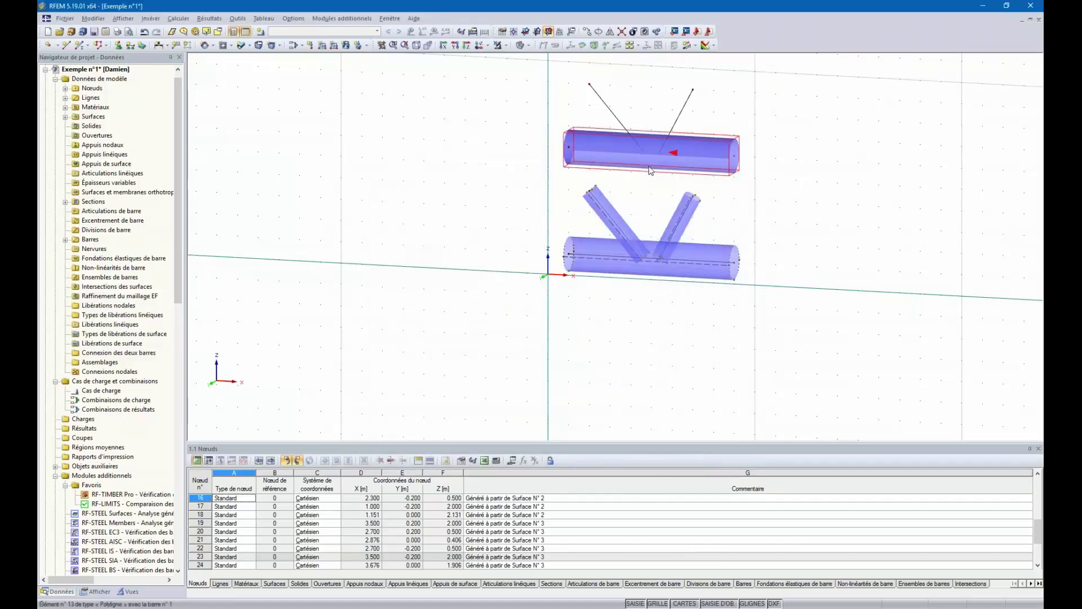
pyautogui.rightClick(683, 120)
pyautogui.click(712, 126)
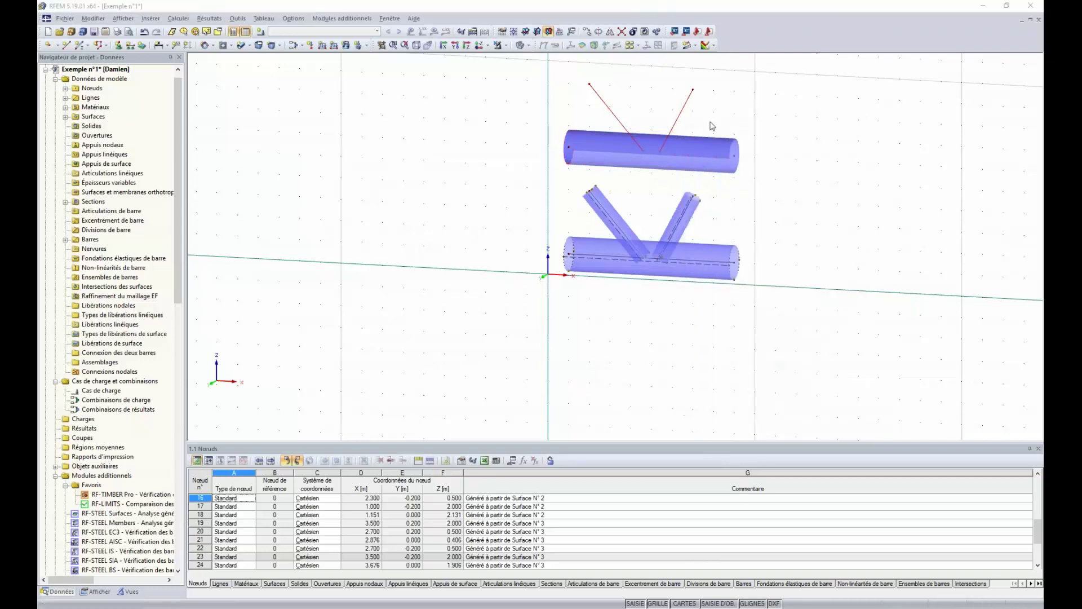
pyautogui.click(393, 244)
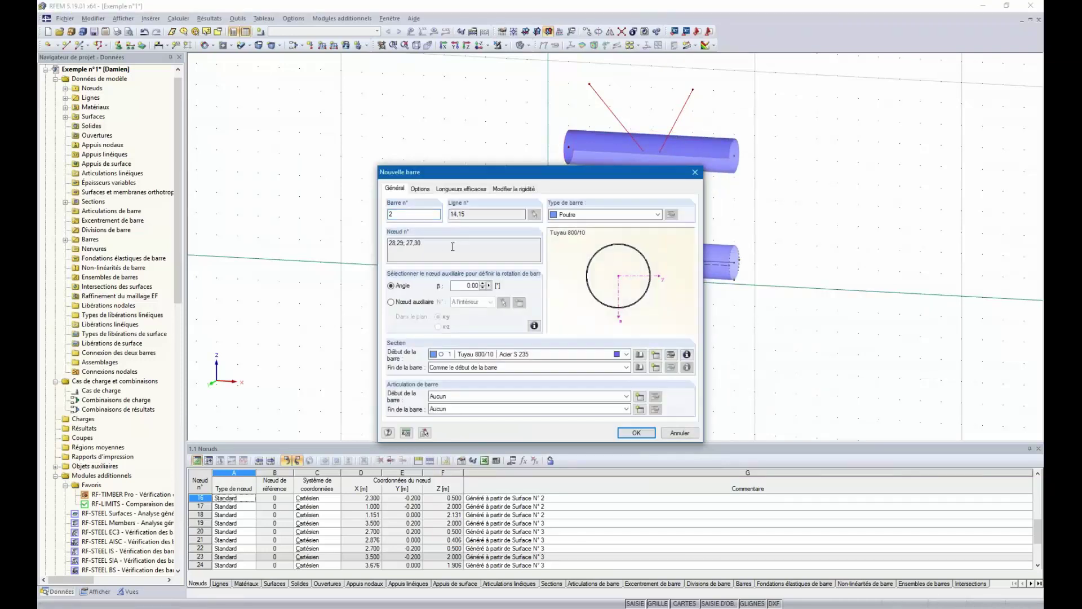
# Define a Tuyau 400/10 section in Acier S 235 and assign it to the members on both copied inclined lines
pyautogui.click(655, 354)
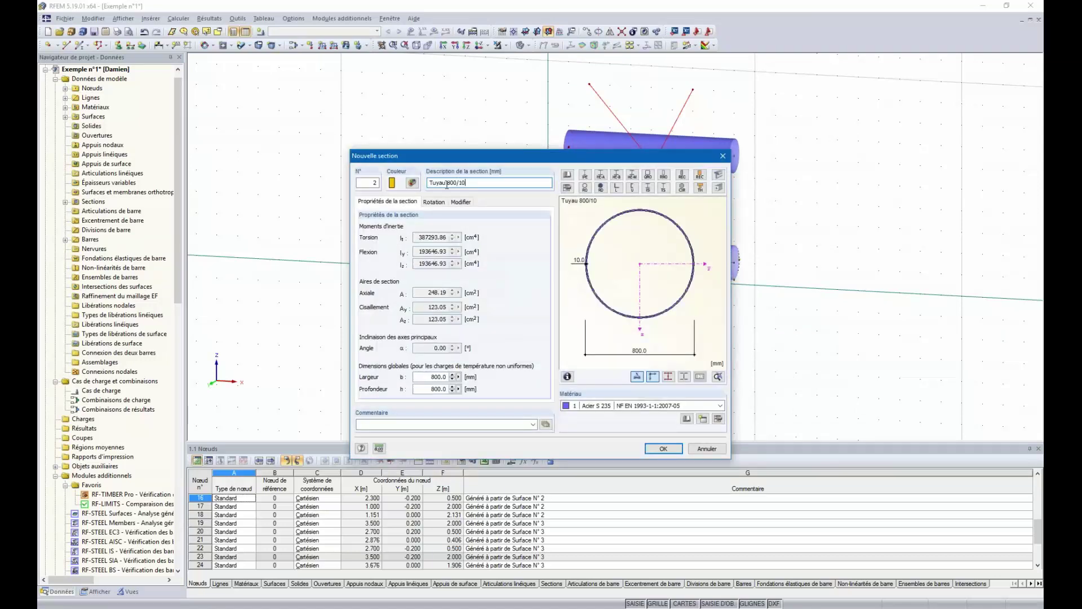
pyautogui.press('Delete')
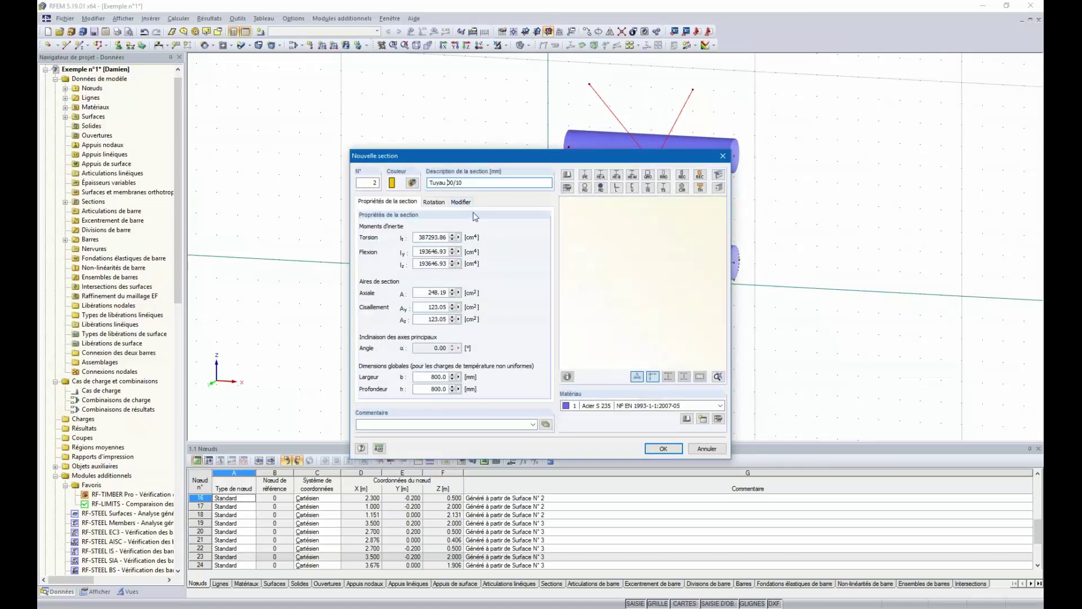
pyautogui.write('4')
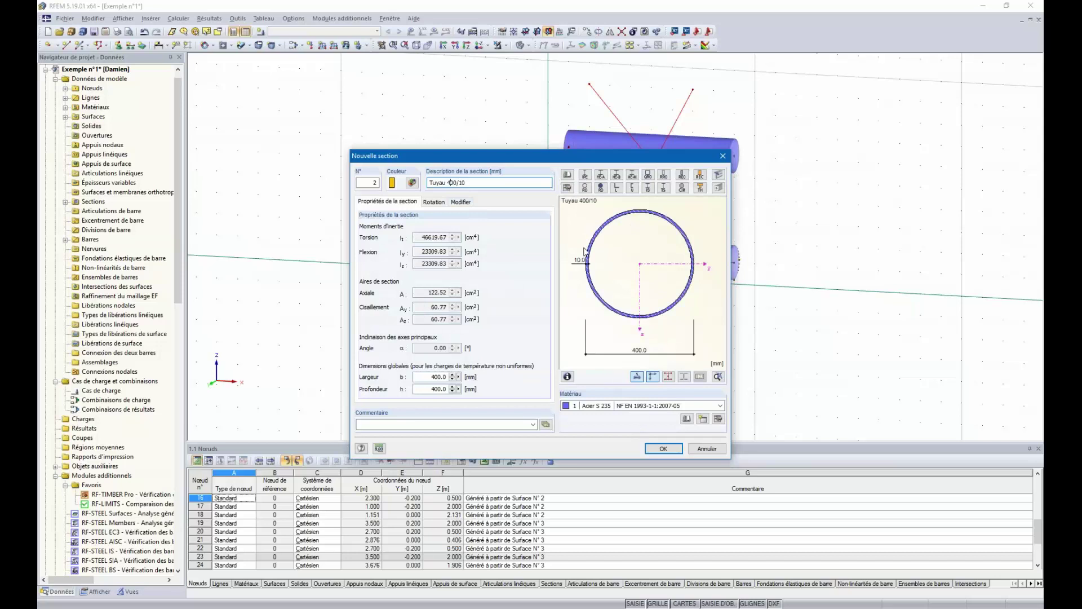
pyautogui.click(657, 448)
pyautogui.click(634, 434)
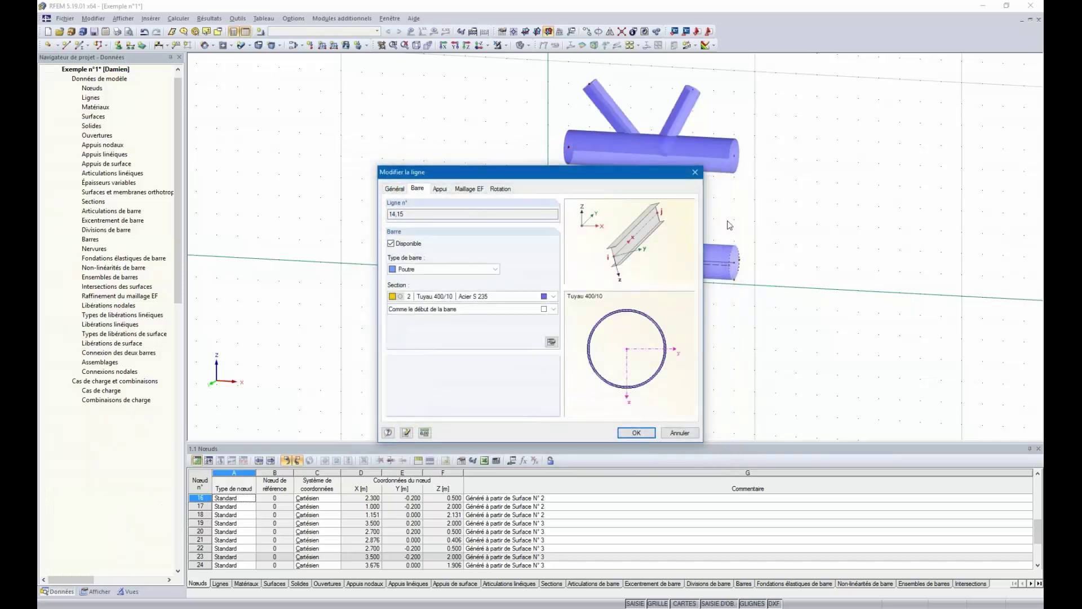
pyautogui.click(635, 433)
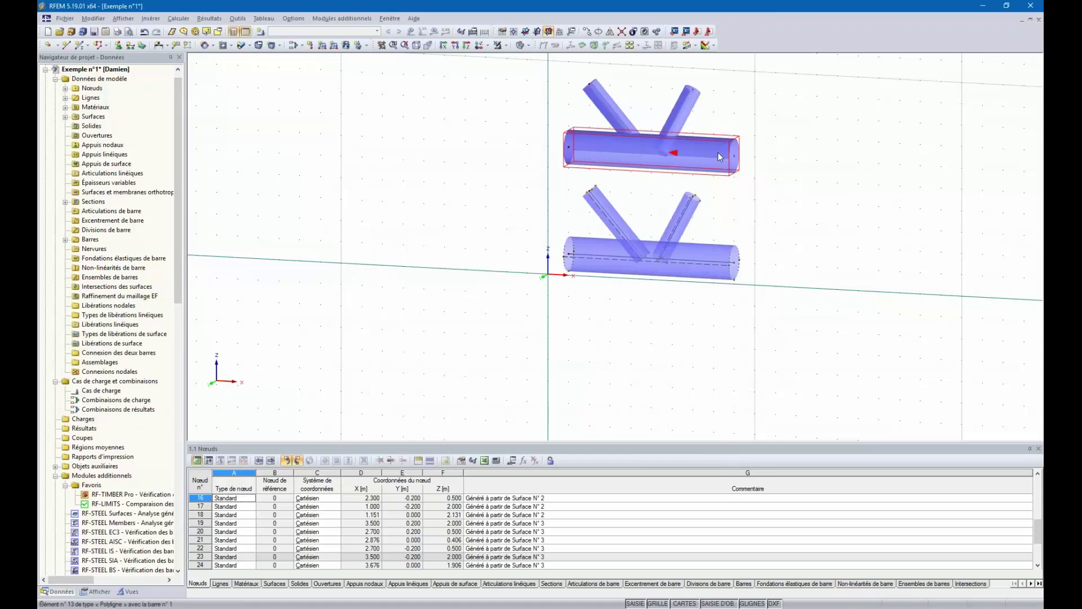
# Generate surfaces from the three tube-section members of the upper joint copy
pyautogui.keyDown('ctrl'); pyautogui.moveTo(649, 146); pyautogui.dragTo(712, 183, button='middle'); pyautogui.keyUp('ctrl')
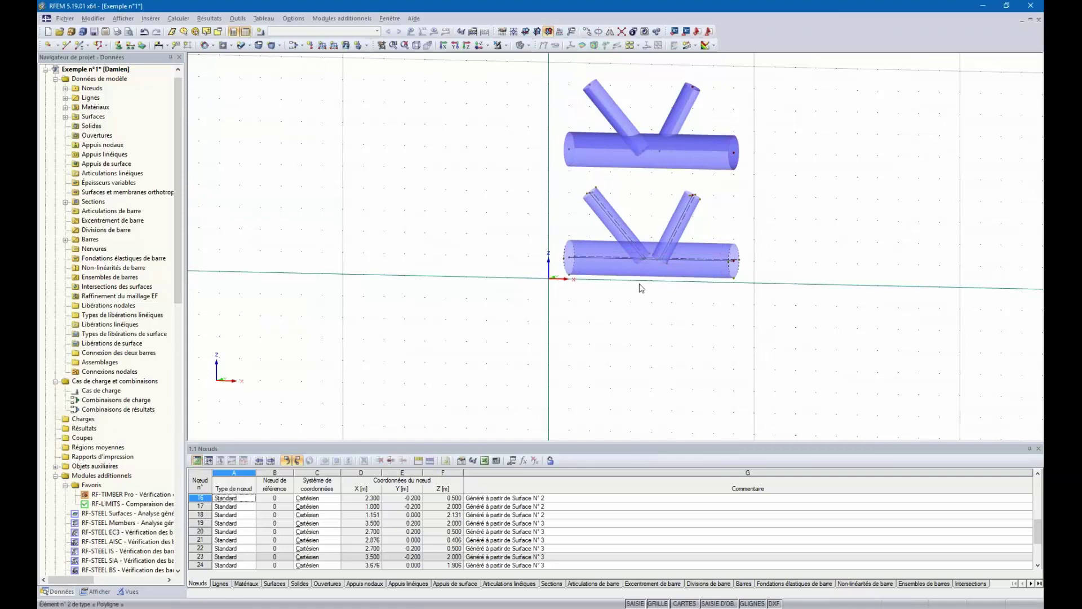
pyautogui.rightClick(631, 127)
pyautogui.moveTo(665, 143)
pyautogui.click(840, 142)
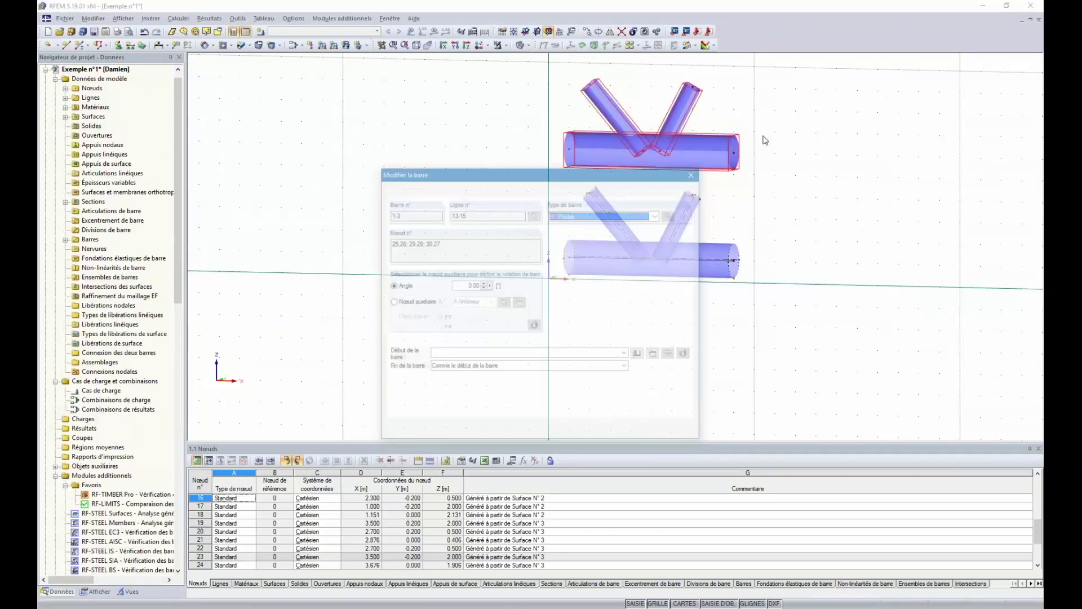
pyautogui.click(689, 176)
pyautogui.rightClick(689, 156)
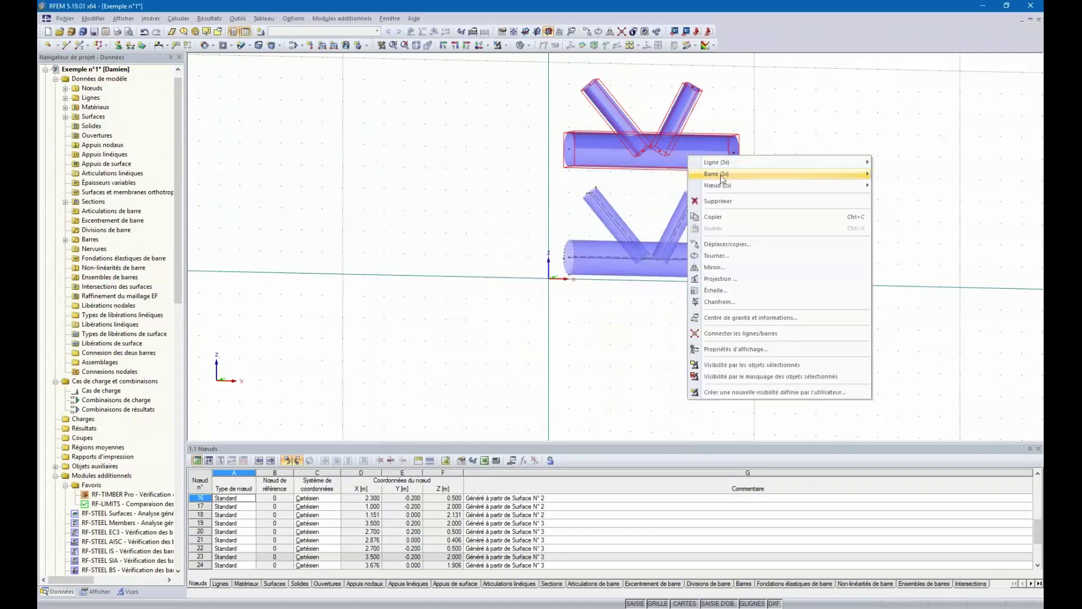
pyautogui.moveTo(789, 175)
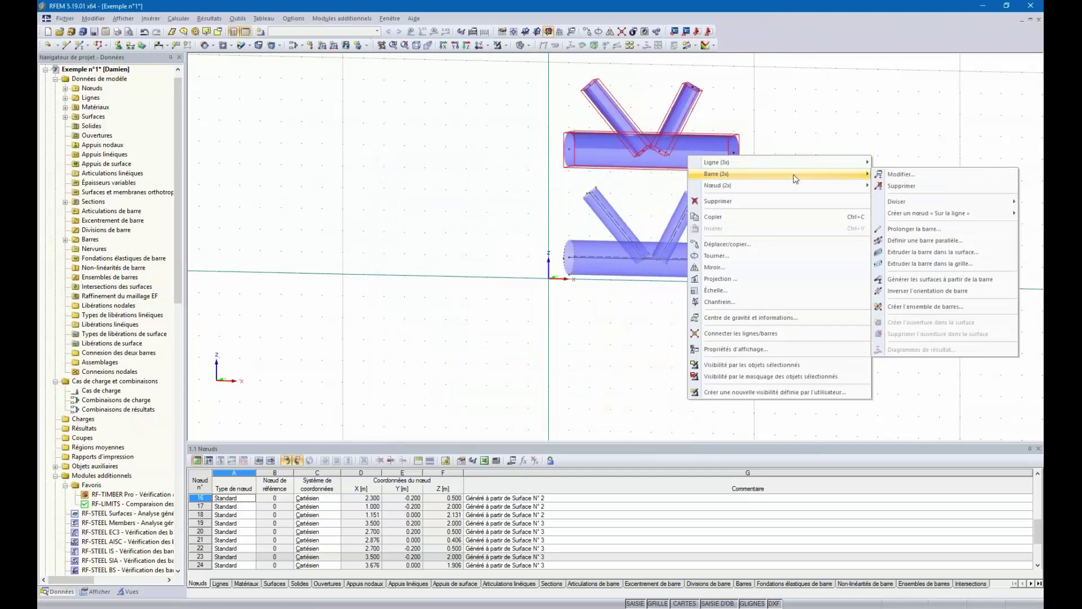
pyautogui.click(930, 279)
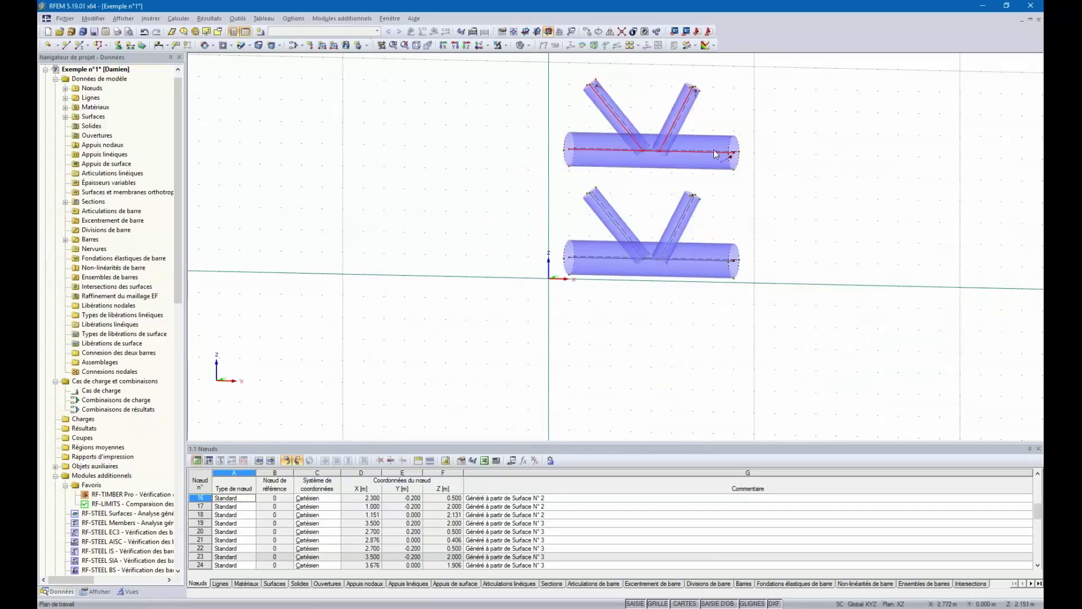
# Delete the entire upper joint copy, including its pipe surfaces and axis lines
pyautogui.keyDown('ctrl'); pyautogui.moveTo(750, 133); pyautogui.dragTo(667, 279, button='middle'); pyautogui.keyUp('ctrl')
pyautogui.scroll(2, 692, 153)
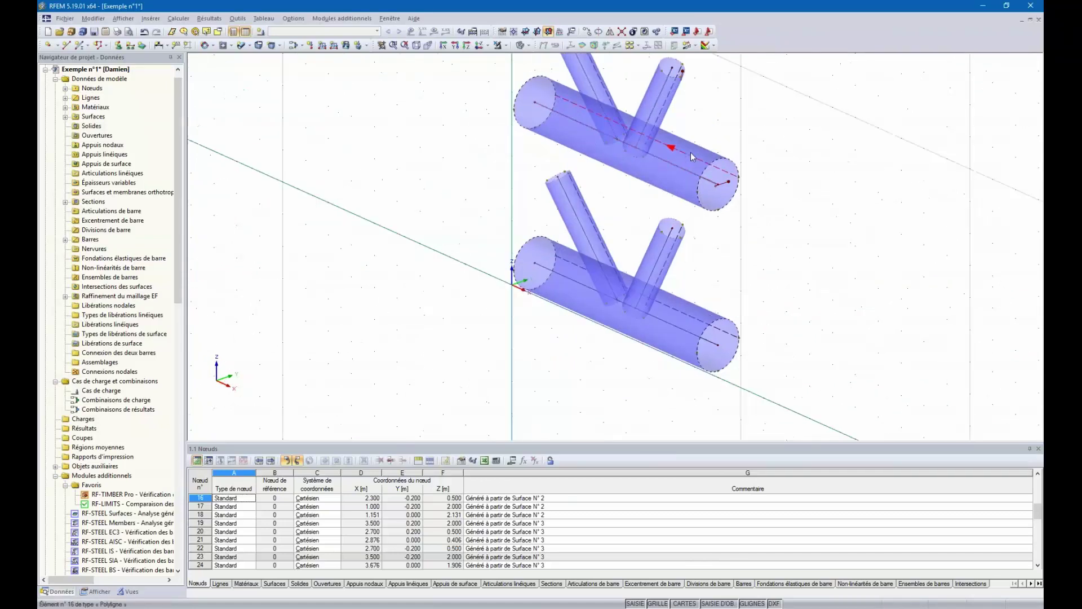
pyautogui.click(693, 168)
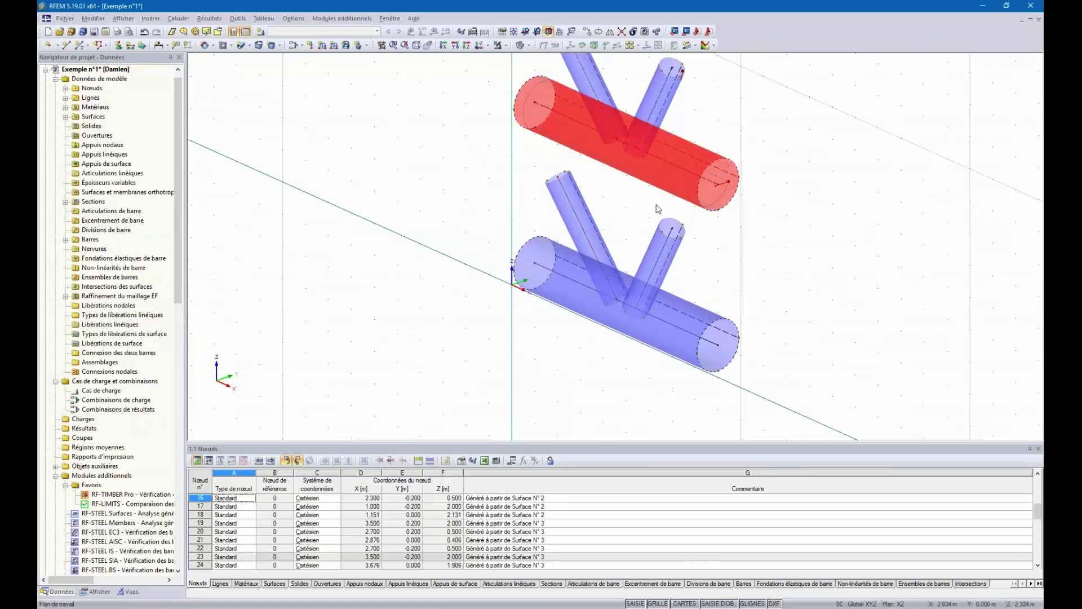
pyautogui.keyDown('ctrl'); pyautogui.moveTo(658, 209); pyautogui.dragTo(776, 119, button='middle'); pyautogui.keyUp('ctrl')
pyautogui.scroll(-4, 767, 140)
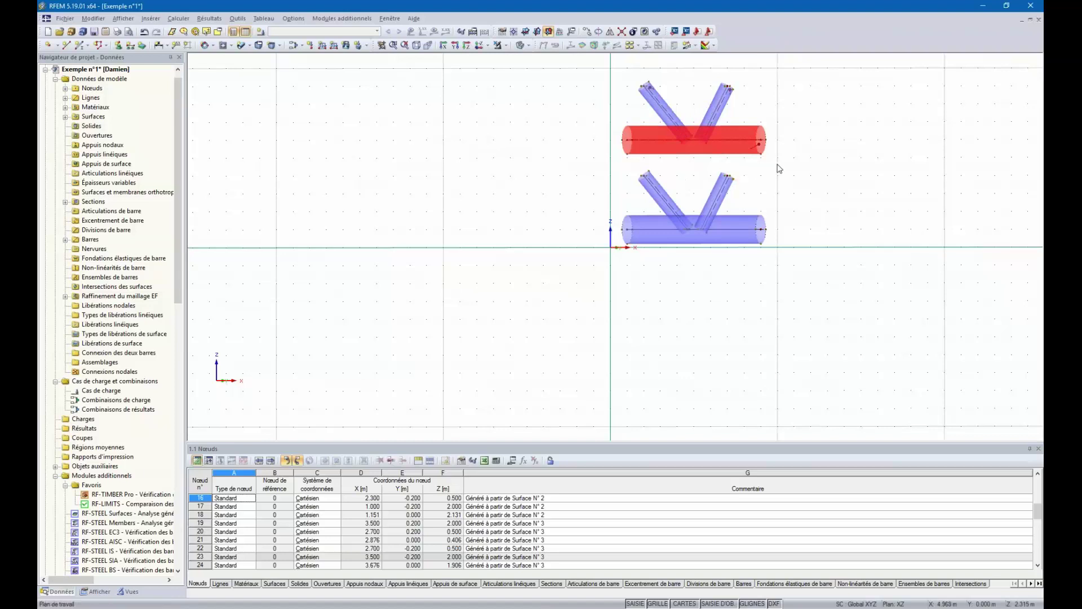
pyautogui.moveTo(778, 163); pyautogui.dragTo(613, 79)
pyautogui.press('Delete')
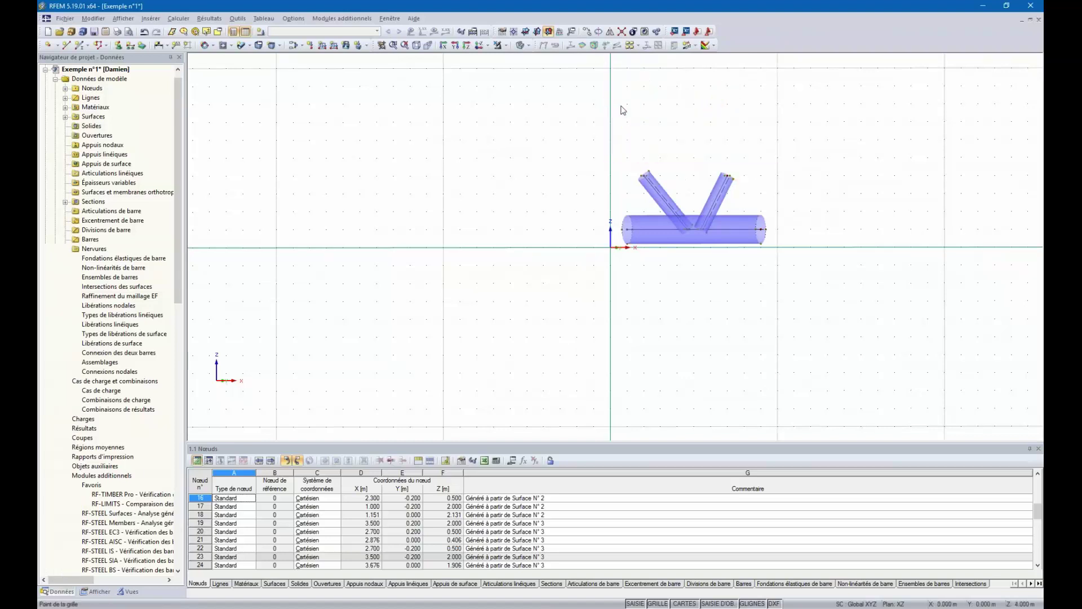
# Examine from several angles how the two inclined pipes penetrate the horizontal pipe
pyautogui.keyDown('ctrl'); pyautogui.moveTo(750, 118); pyautogui.dragTo(713, 221, button='middle'); pyautogui.keyUp('ctrl')
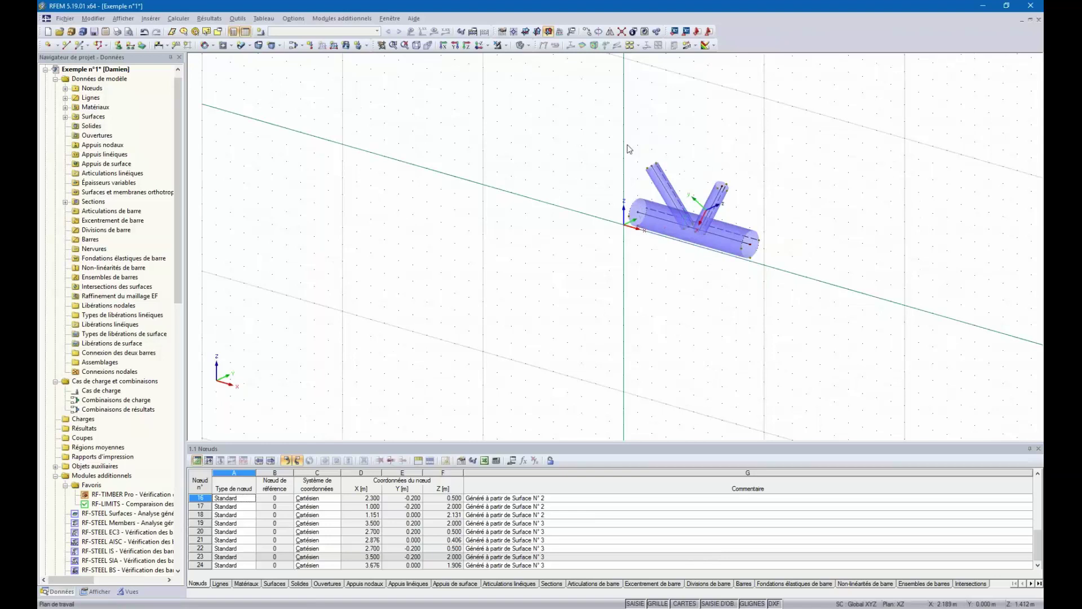
pyautogui.keyDown('ctrl'); pyautogui.moveTo(623, 252); pyautogui.dragTo(680, 233, button='middle'); pyautogui.keyUp('ctrl')
pyautogui.scroll(2, 681, 208)
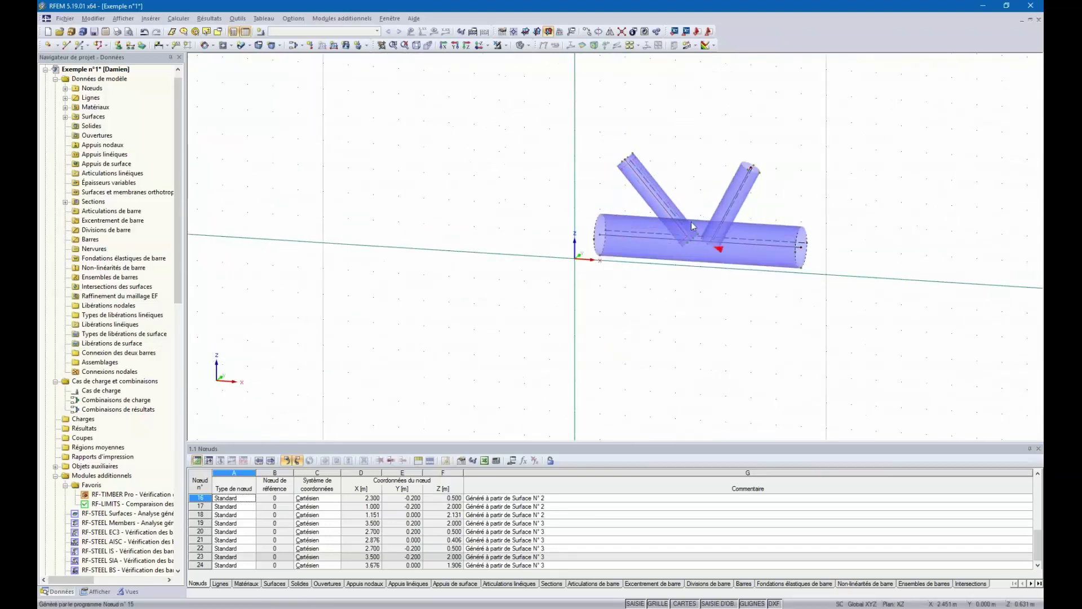
pyautogui.scroll(2, 691, 222)
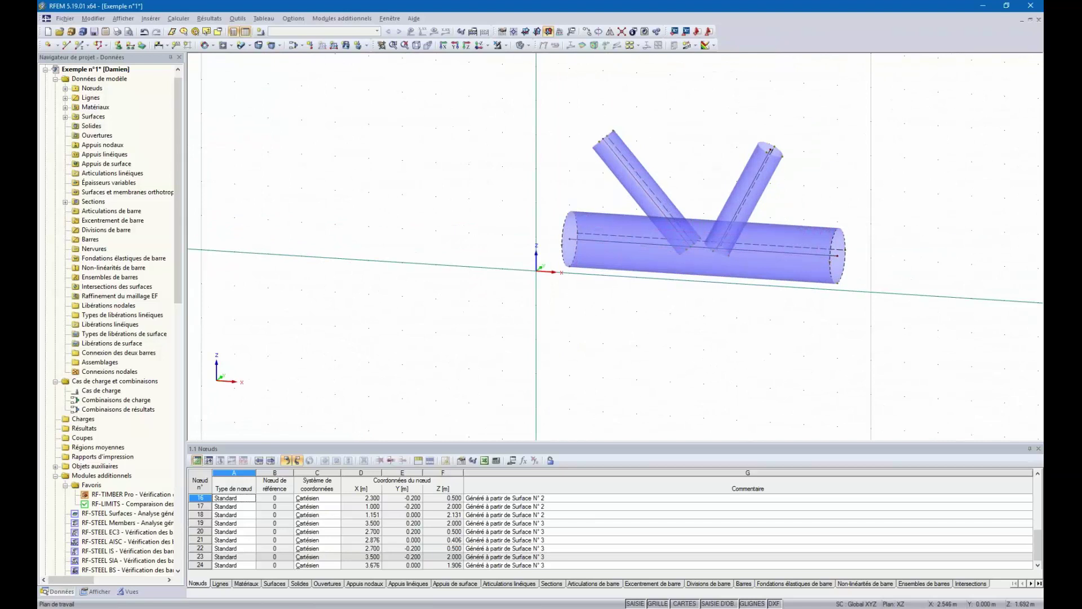
pyautogui.keyDown('ctrl'); pyautogui.moveTo(706, 167); pyautogui.dragTo(712, 169, button='middle'); pyautogui.keyUp('ctrl')
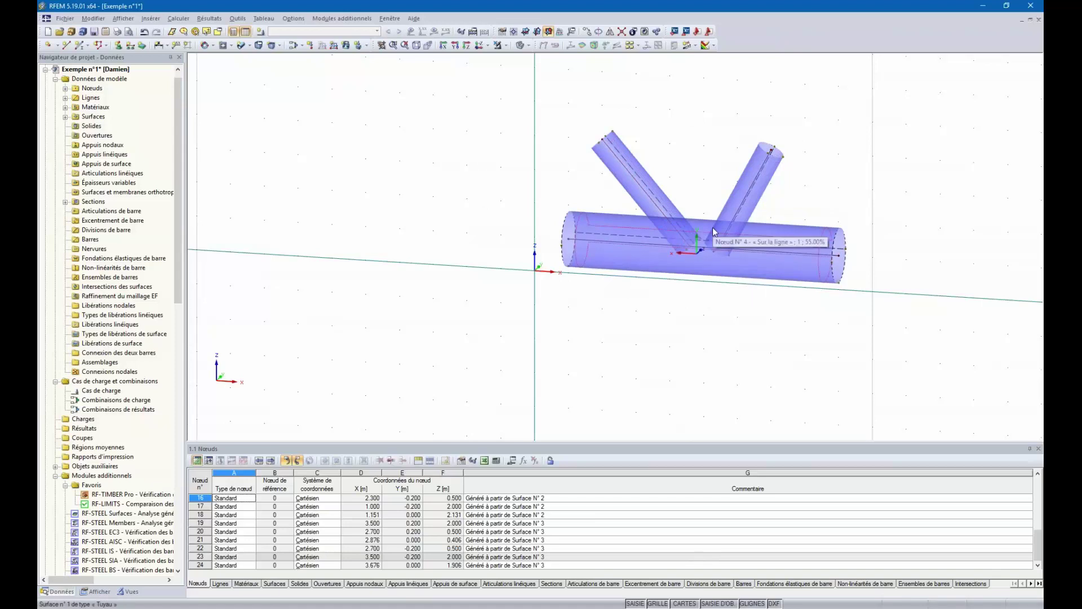
pyautogui.keyDown('ctrl'); pyautogui.moveTo(694, 246); pyautogui.dragTo(659, 206, button='middle'); pyautogui.keyUp('ctrl')
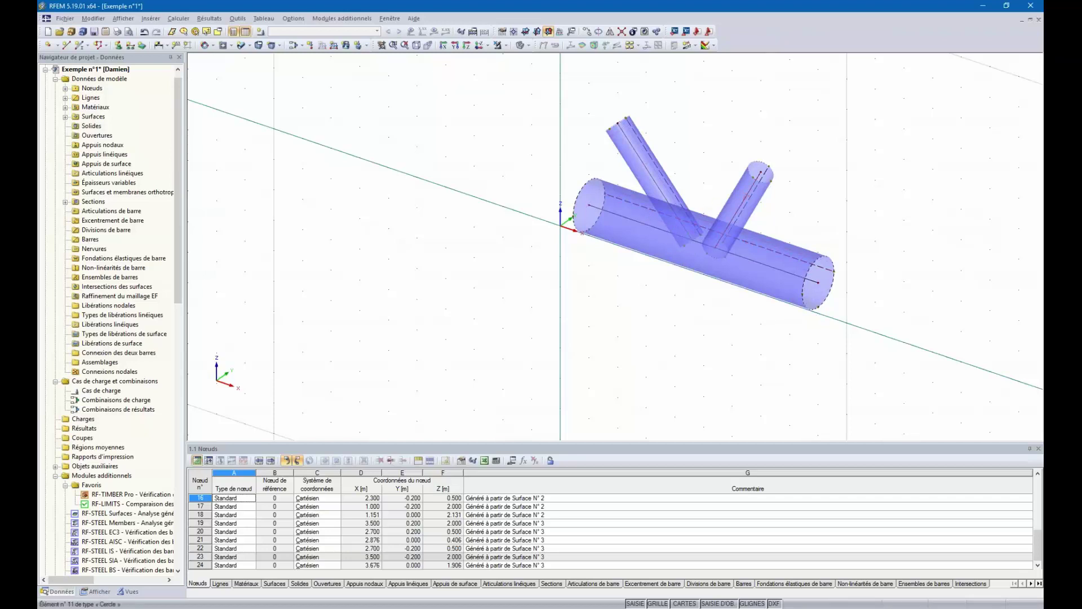
pyautogui.keyDown('ctrl'); pyautogui.moveTo(703, 247); pyautogui.dragTo(733, 251, button='middle'); pyautogui.keyUp('ctrl')
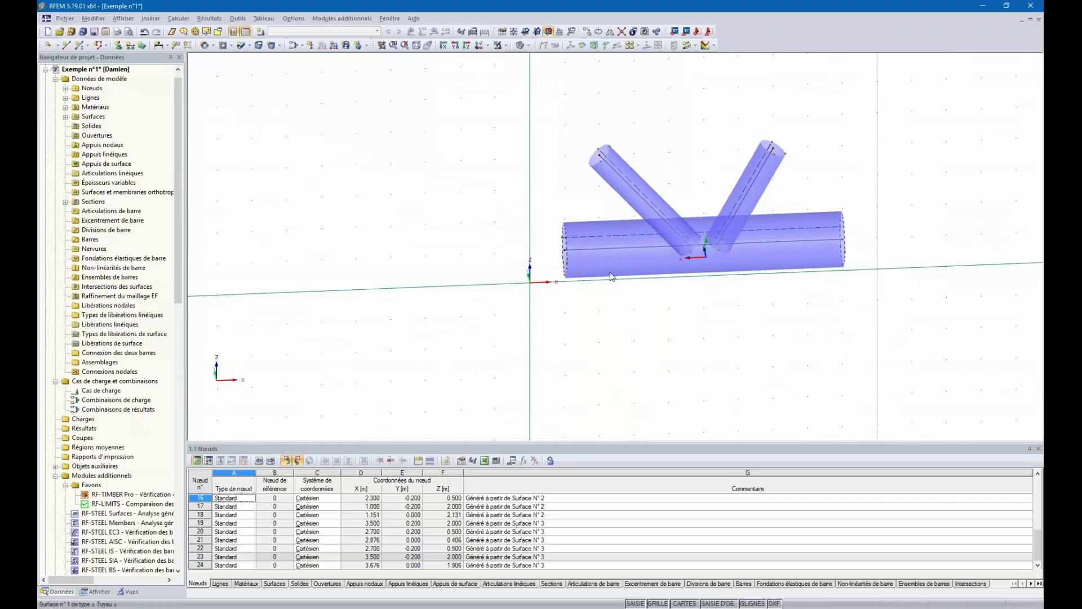
pyautogui.keyDown('ctrl'); pyautogui.moveTo(612, 277); pyautogui.dragTo(719, 181, button='middle'); pyautogui.keyUp('ctrl')
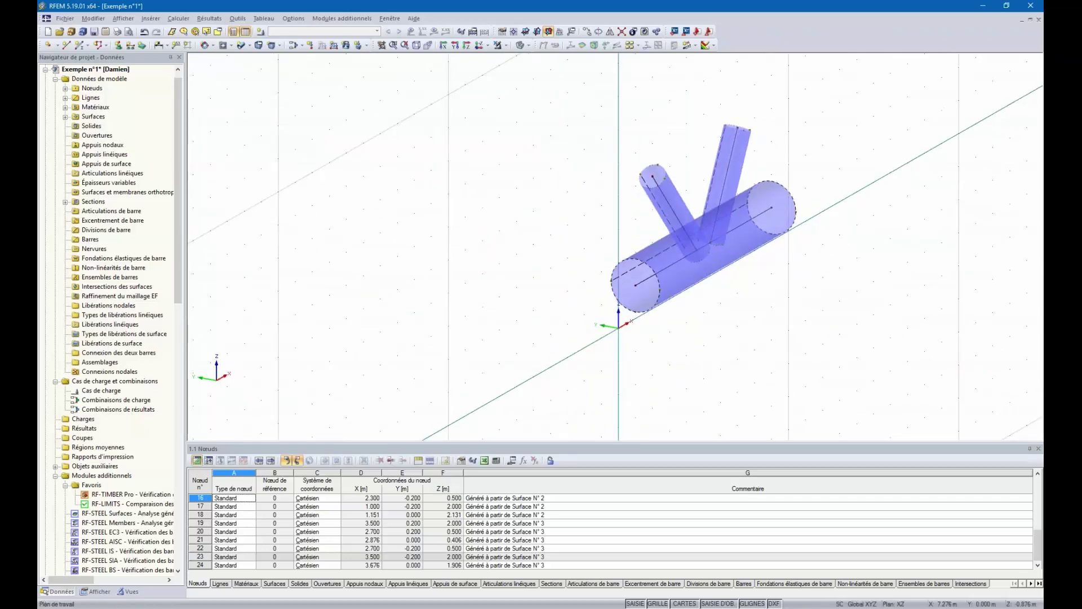
pyautogui.keyDown('ctrl'); pyautogui.moveTo(806, 270); pyautogui.dragTo(779, 305, button='middle'); pyautogui.keyUp('ctrl')
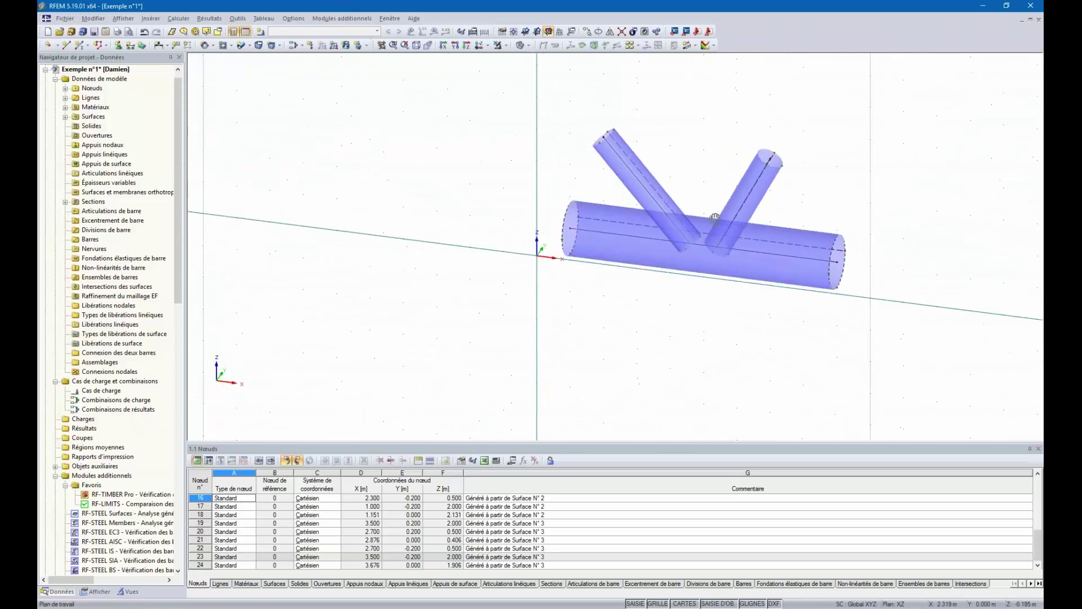
# Create the intersections between the horizontal pipe surface and the two inclined pipe surfaces
pyautogui.click(677, 207)
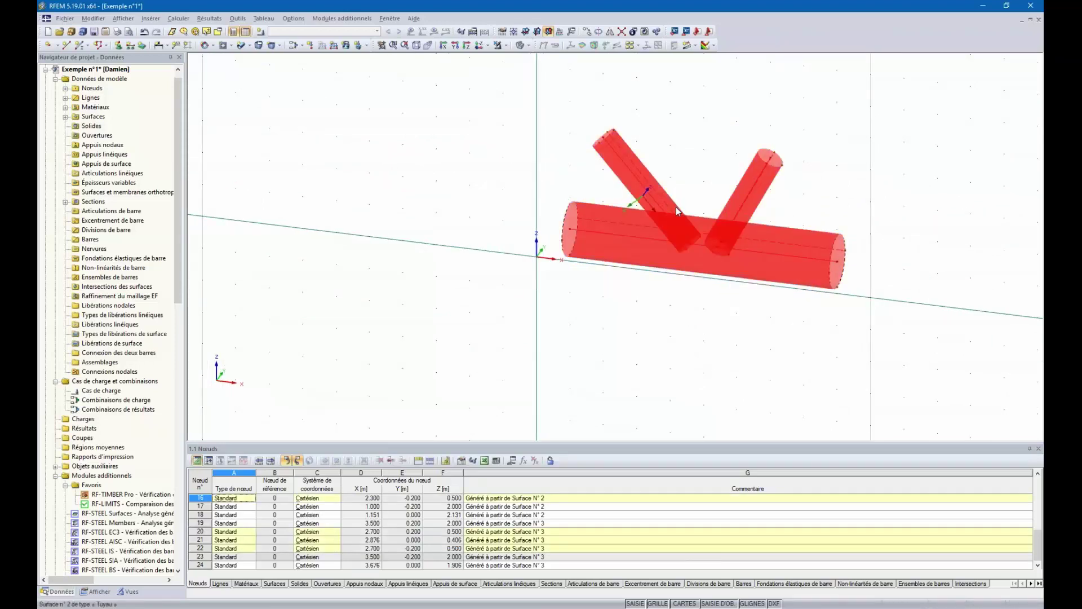
pyautogui.rightClick(677, 211)
pyautogui.moveTo(711, 214)
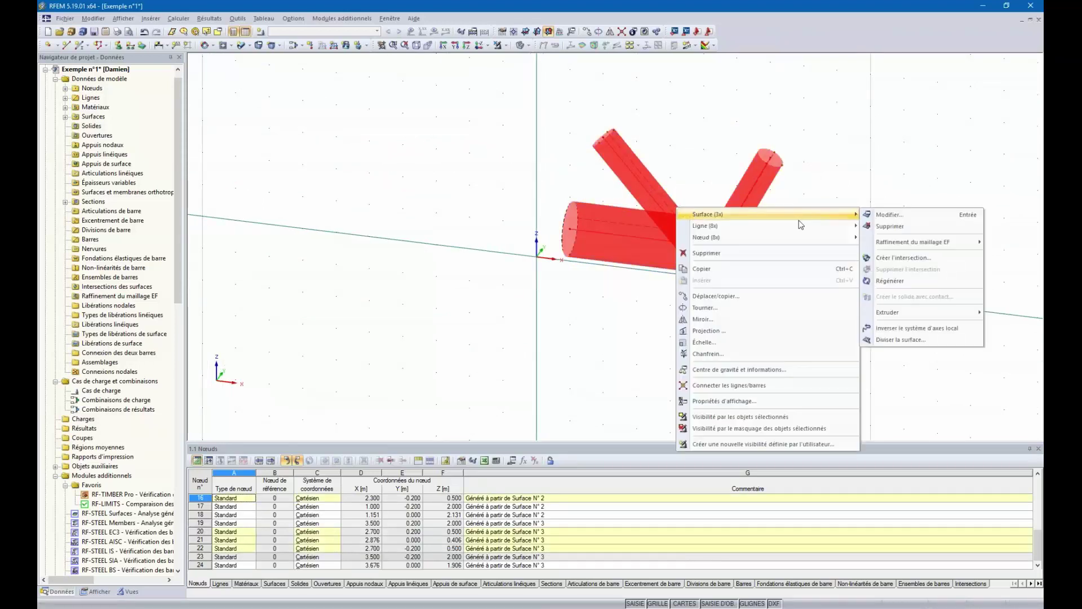
pyautogui.click(911, 260)
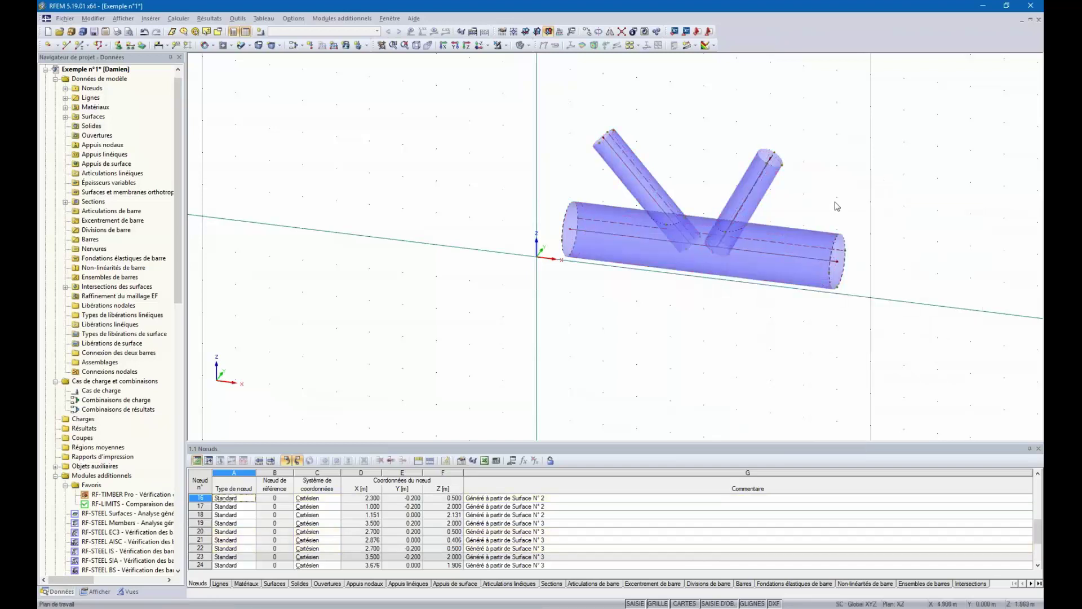
# Review component surfaces 4, 5 and 6 of the horizontal pipe by highlighting each one in the model
pyautogui.scroll(3, 826, 214)
pyautogui.moveTo(851, 209); pyautogui.dragTo(799, 214, button='middle')
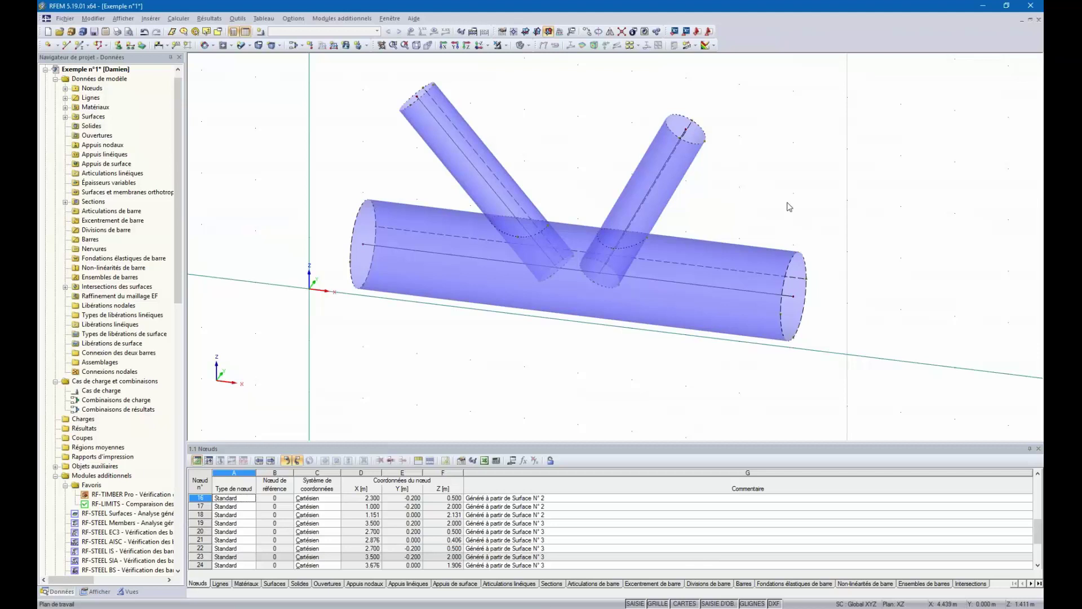
pyautogui.click(66, 117)
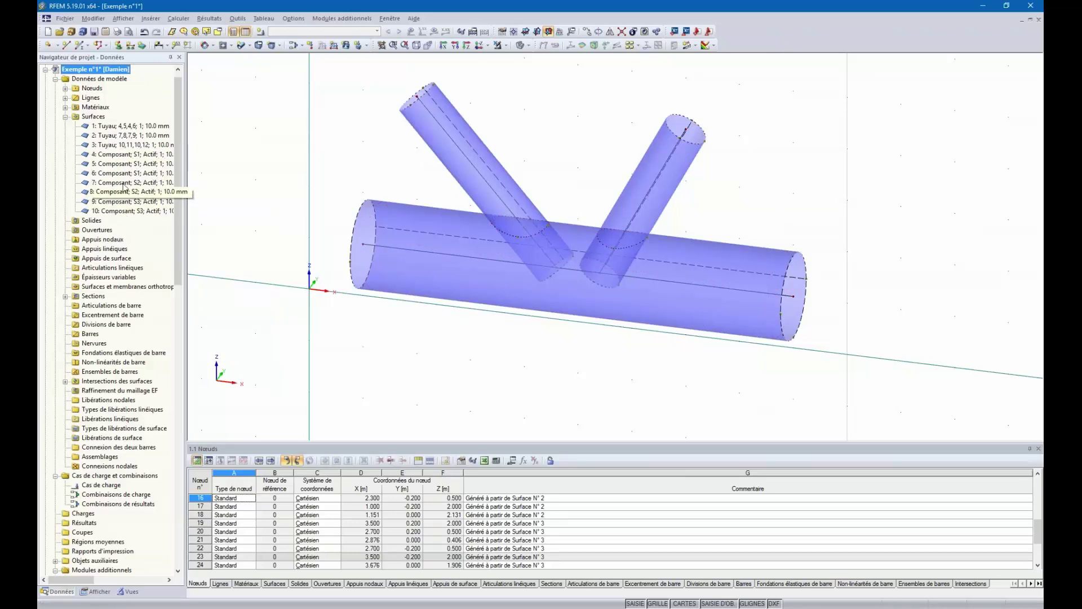
pyautogui.click(119, 155)
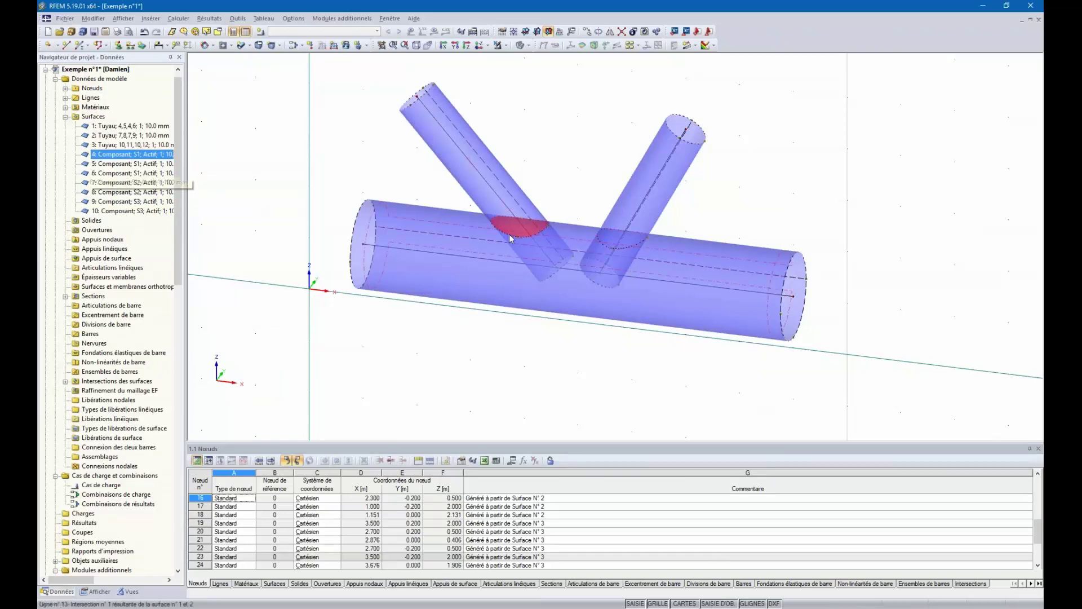
pyautogui.keyDown('ctrl'); pyautogui.moveTo(561, 127); pyautogui.dragTo(570, 201, button='middle'); pyautogui.keyUp('ctrl')
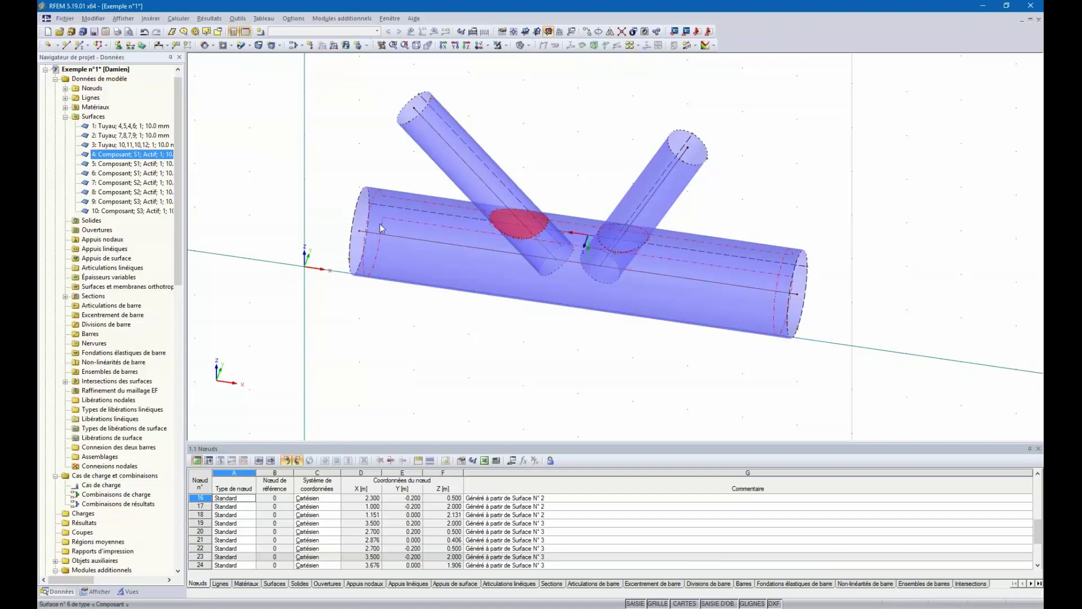
pyautogui.keyDown('ctrl'); pyautogui.moveTo(582, 346); pyautogui.dragTo(572, 319, button='middle'); pyautogui.keyUp('ctrl')
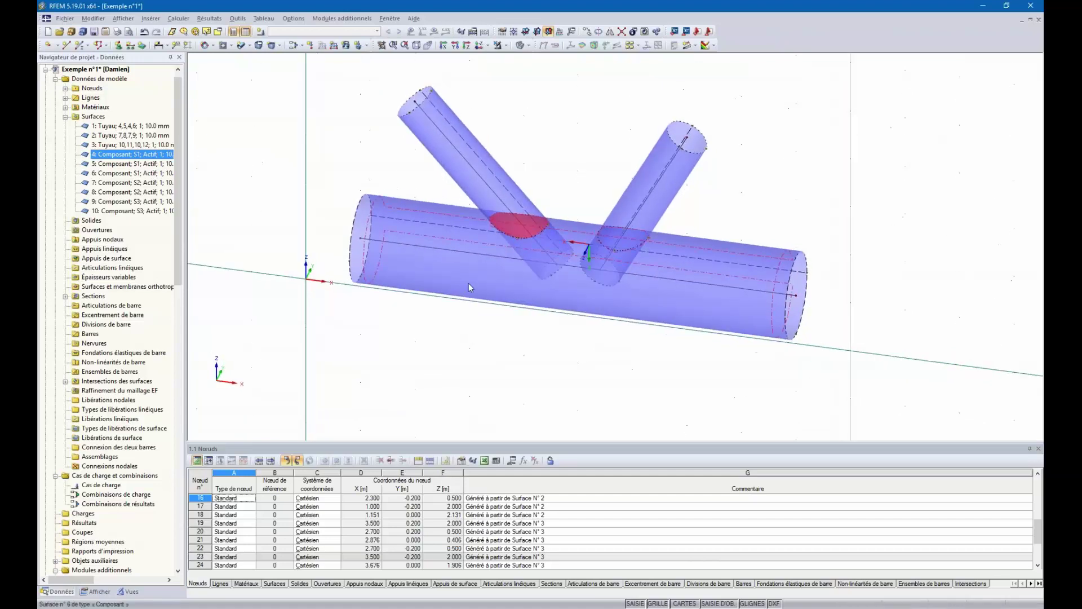
pyautogui.click(99, 164)
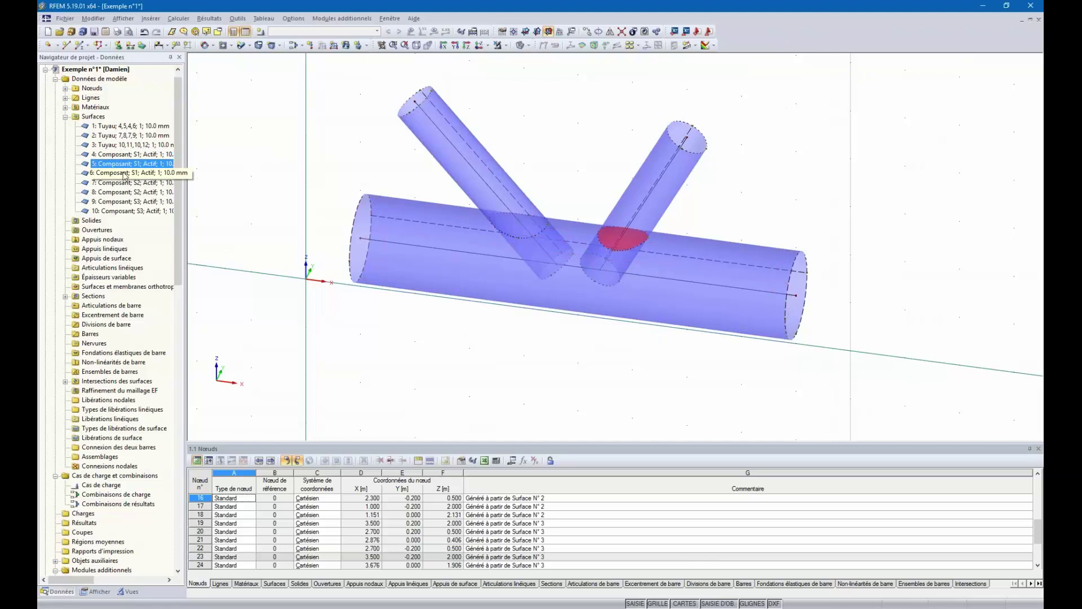
pyautogui.click(125, 173)
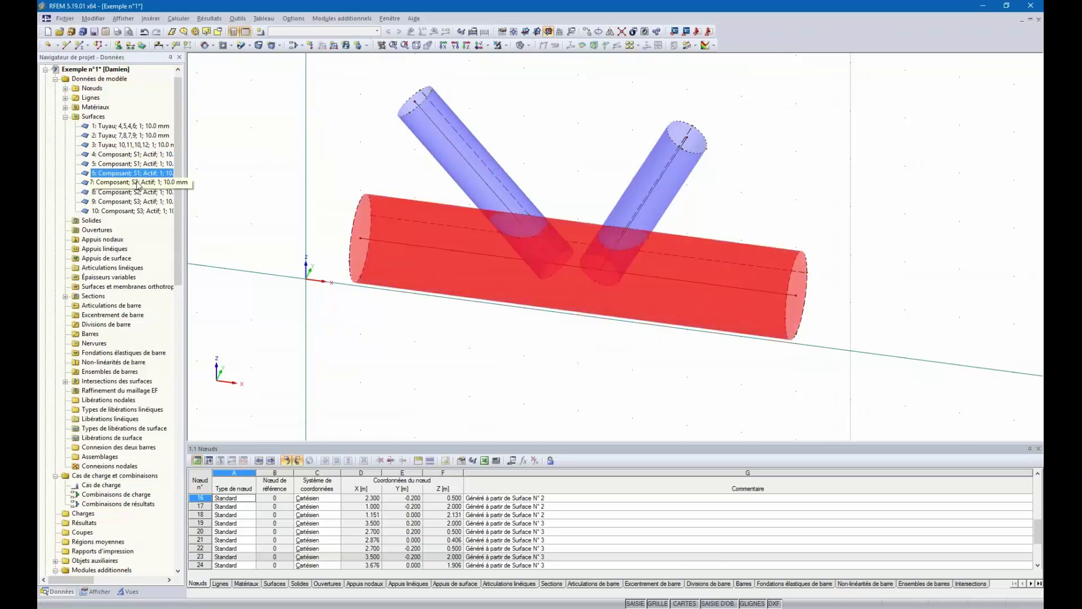
# Review component surfaces 7 to 10 of the two inclined pipes by highlighting each one in the model
pyautogui.click(118, 184)
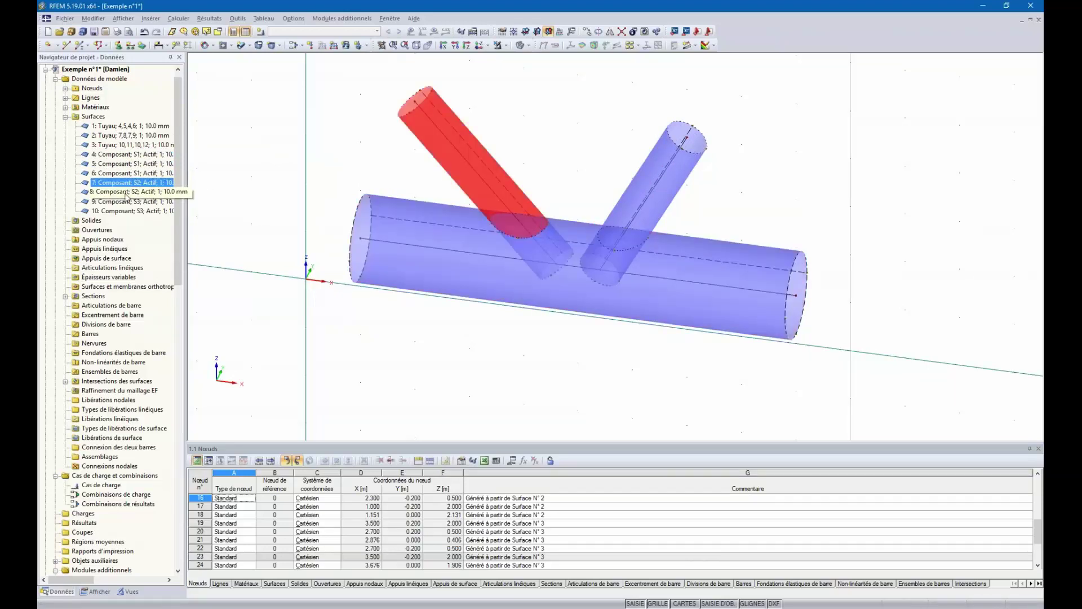
pyautogui.click(125, 193)
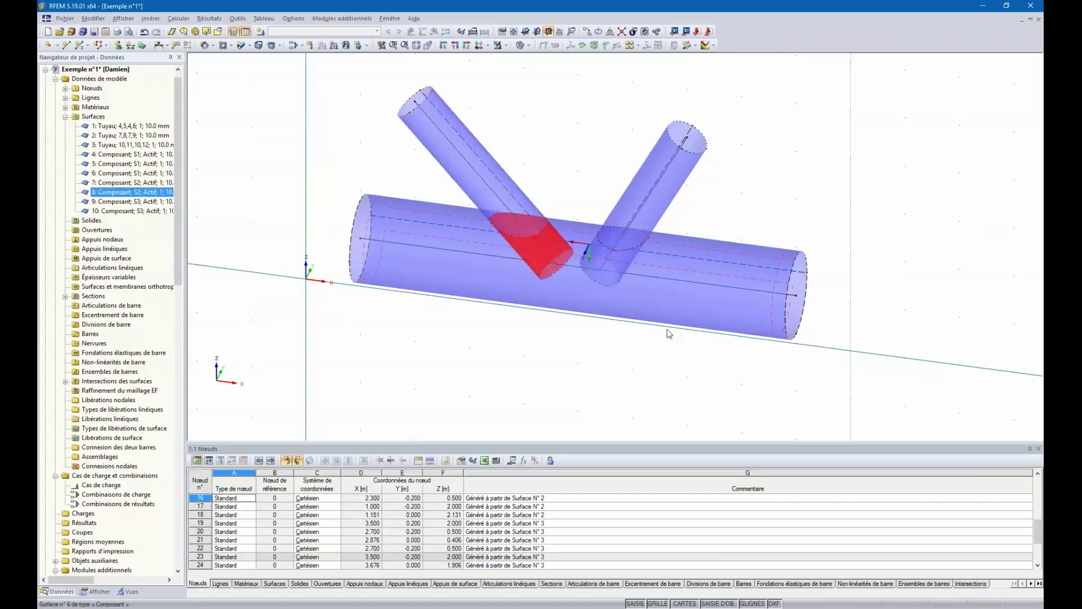
pyautogui.keyDown('ctrl'); pyautogui.moveTo(685, 370); pyautogui.dragTo(577, 279, button='middle'); pyautogui.keyUp('ctrl')
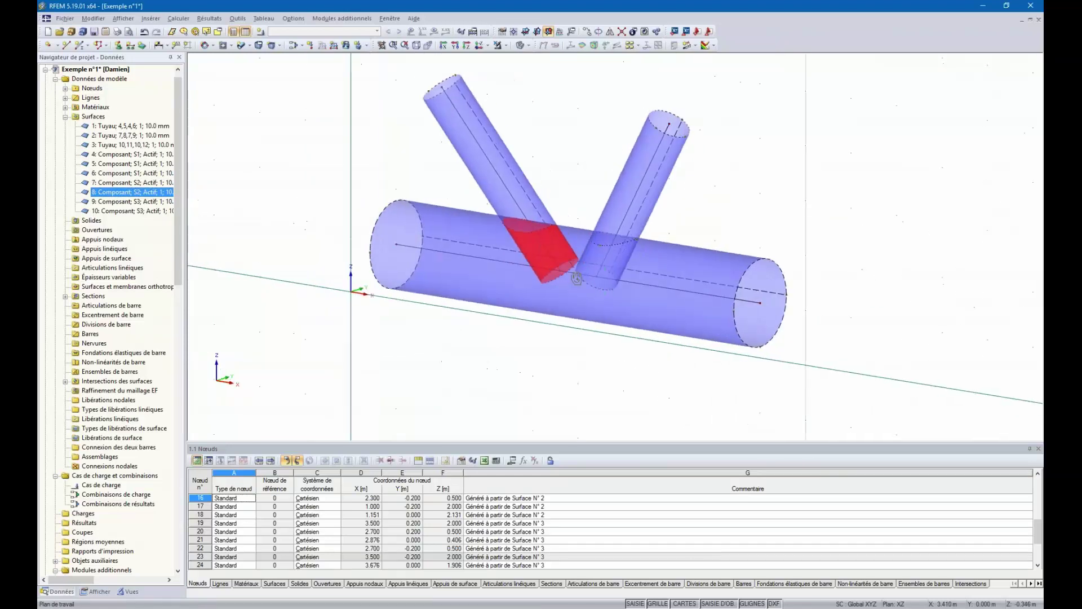
pyautogui.keyDown('ctrl'); pyautogui.moveTo(510, 299); pyautogui.dragTo(533, 327, button='middle'); pyautogui.keyUp('ctrl')
pyautogui.click(112, 201)
pyautogui.click(110, 211)
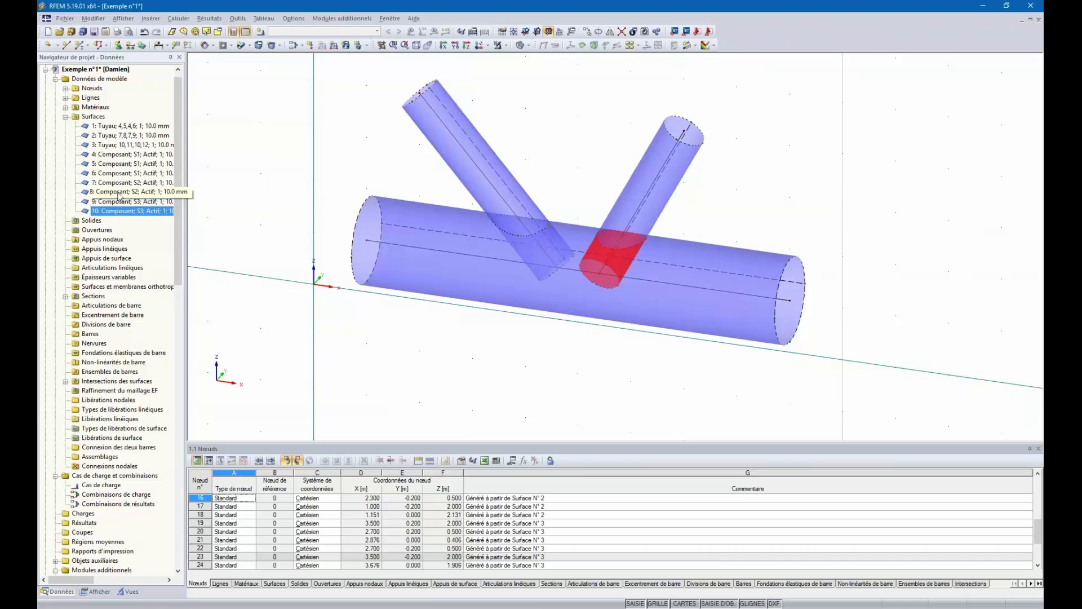
# Deactivate component surfaces 4, 5, 8 and 10, covering the pipe openings and the penetrating pipe ends
pyautogui.keyDown('ctrl'); pyautogui.click(115, 192); pyautogui.keyUp('ctrl')
pyautogui.keyDown('ctrl'); pyautogui.click(113, 155); pyautogui.keyUp('ctrl')
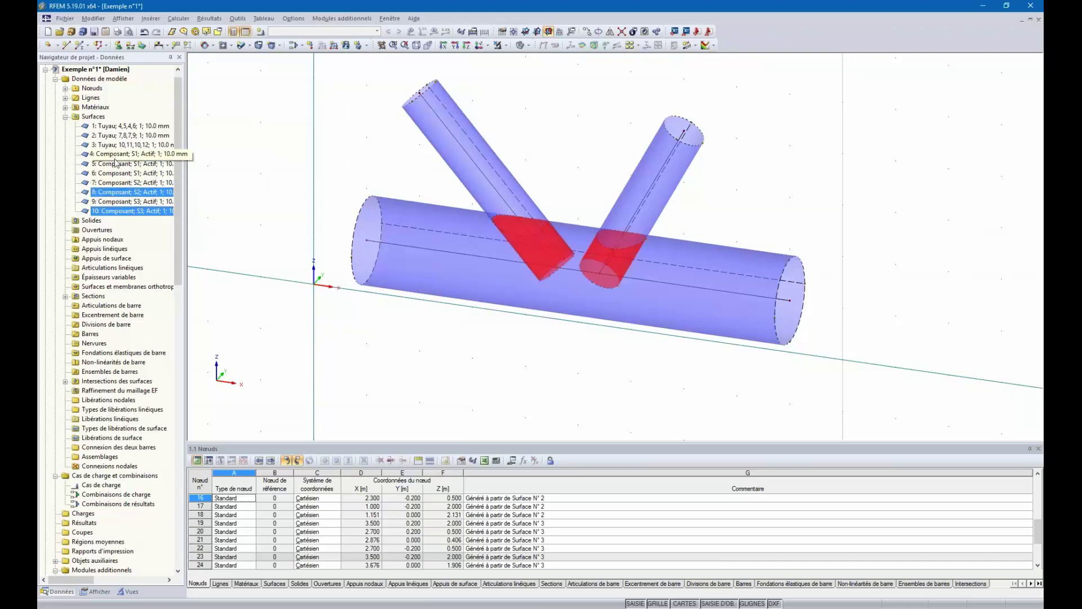
pyautogui.keyDown('ctrl'); pyautogui.click(119, 165); pyautogui.keyUp('ctrl')
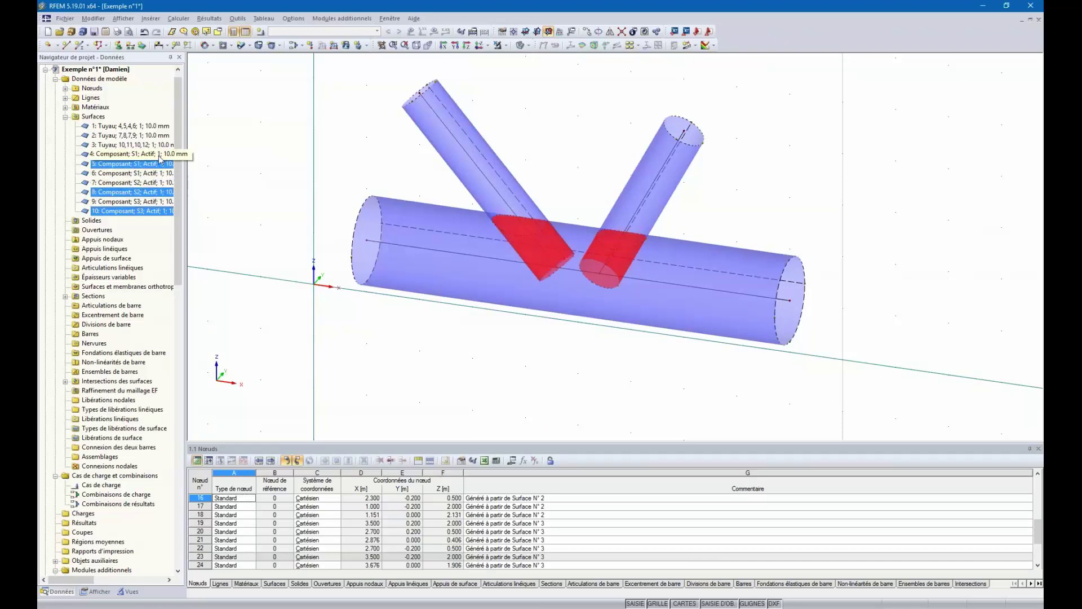
pyautogui.keyDown('ctrl'); pyautogui.click(109, 156); pyautogui.keyUp('ctrl')
pyautogui.rightClick(148, 158)
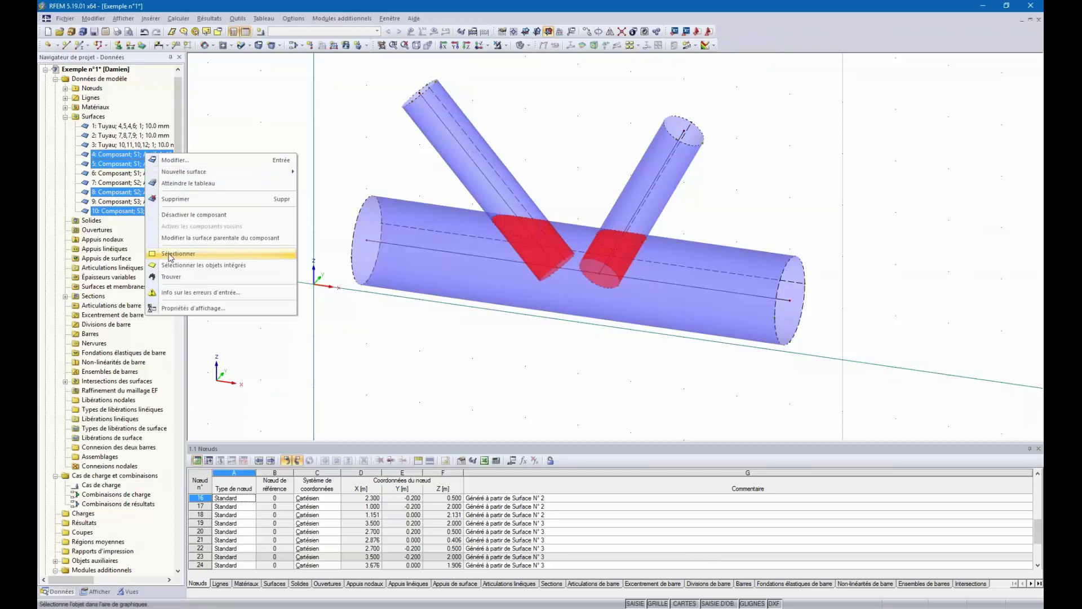
pyautogui.click(172, 215)
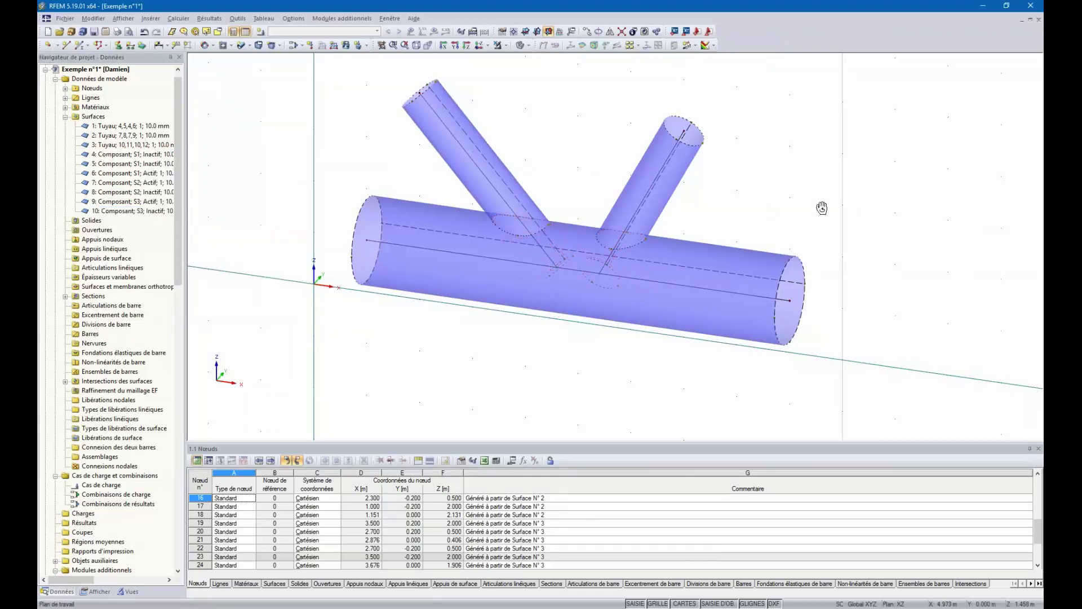
# Switch the model to solid display and examine the openings inside the horizontal pipe
pyautogui.keyDown('ctrl'); pyautogui.moveTo(824, 205); pyautogui.dragTo(565, 282, button='middle'); pyautogui.keyUp('ctrl')
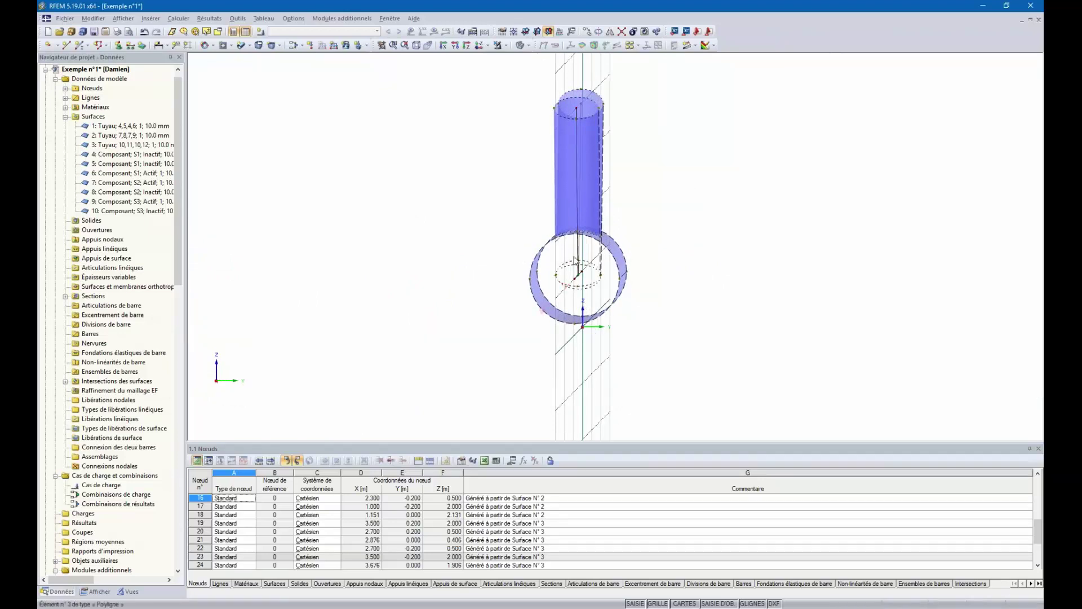
pyautogui.keyDown('ctrl'); pyautogui.moveTo(531, 266); pyautogui.dragTo(491, 177, button='middle'); pyautogui.keyUp('ctrl')
pyautogui.click(524, 46)
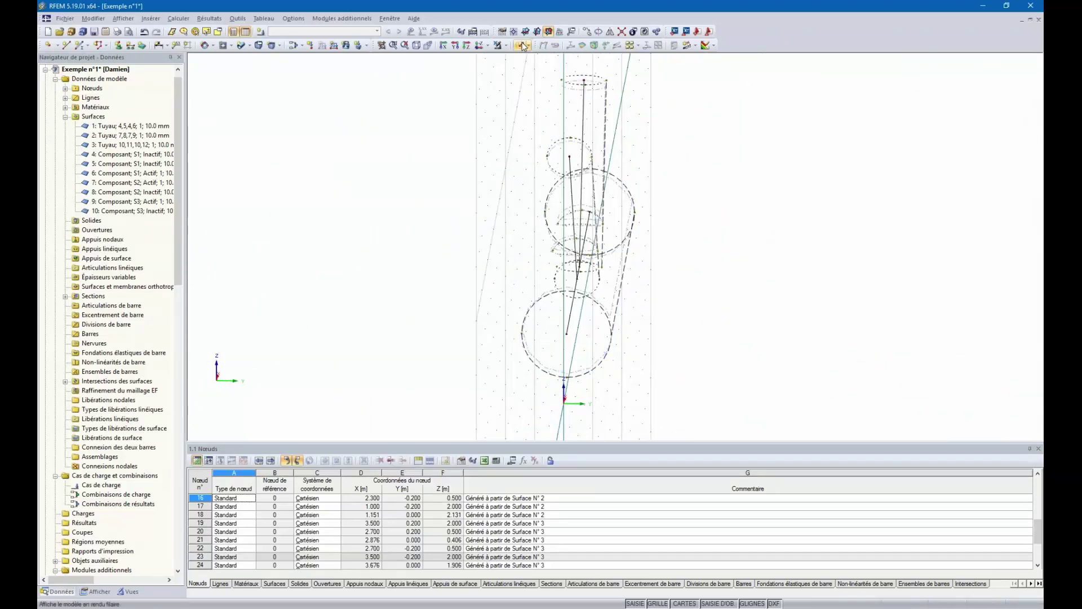
pyautogui.click(521, 45)
pyautogui.scroll(5, 583, 212)
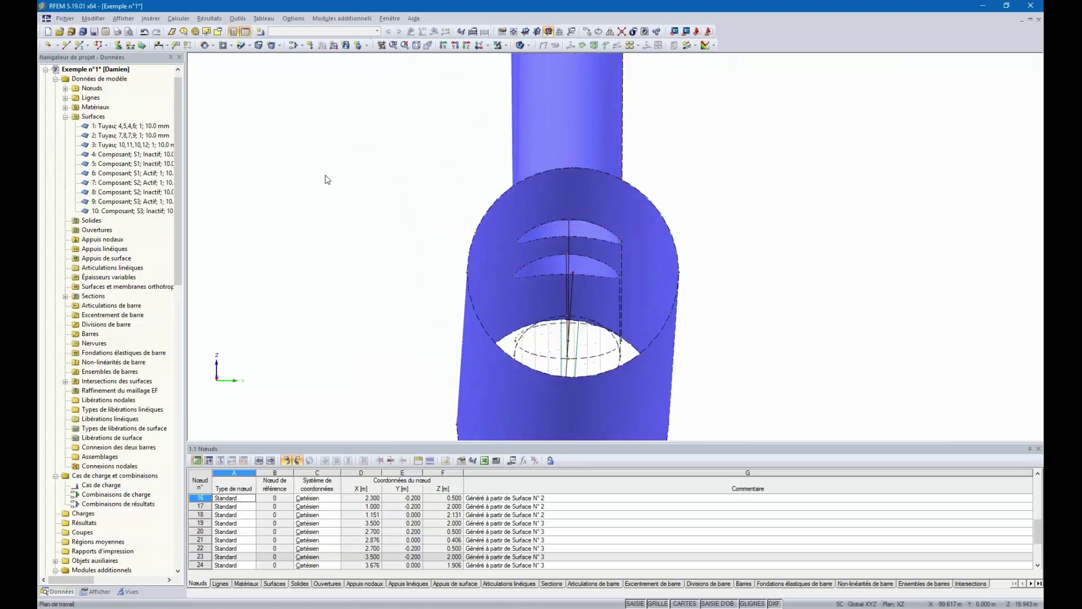
pyautogui.keyDown('ctrl'); pyautogui.moveTo(327, 178); pyautogui.dragTo(522, 305, button='middle'); pyautogui.keyUp('ctrl')
pyautogui.scroll(-3, 551, 280)
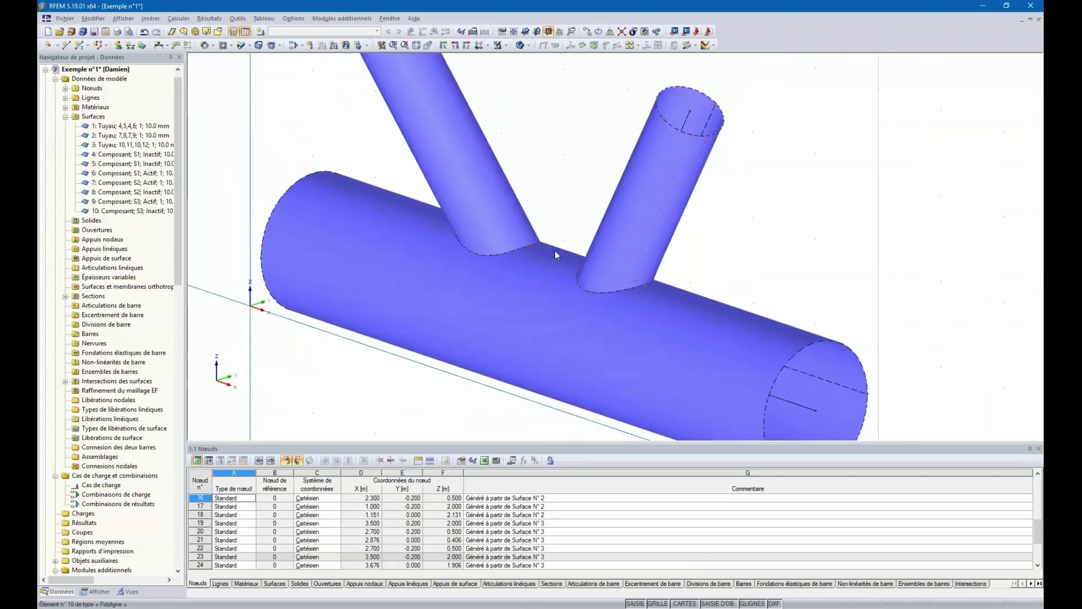
# Examine the trimmed K-joint from several angles, including the pipe connections and the open pipe ends
pyautogui.keyDown('ctrl'); pyautogui.moveTo(391, 321); pyautogui.dragTo(425, 277, button='middle'); pyautogui.keyUp('ctrl')
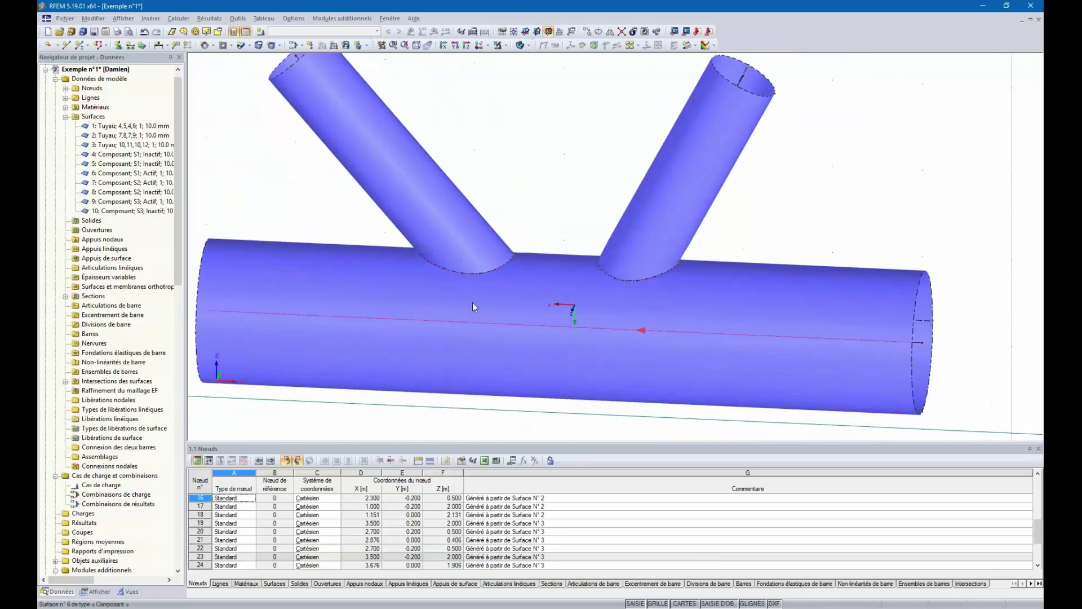
pyautogui.keyDown('ctrl'); pyautogui.moveTo(438, 239); pyautogui.dragTo(520, 354, button='middle'); pyautogui.keyUp('ctrl')
pyautogui.scroll(-2, 522, 339)
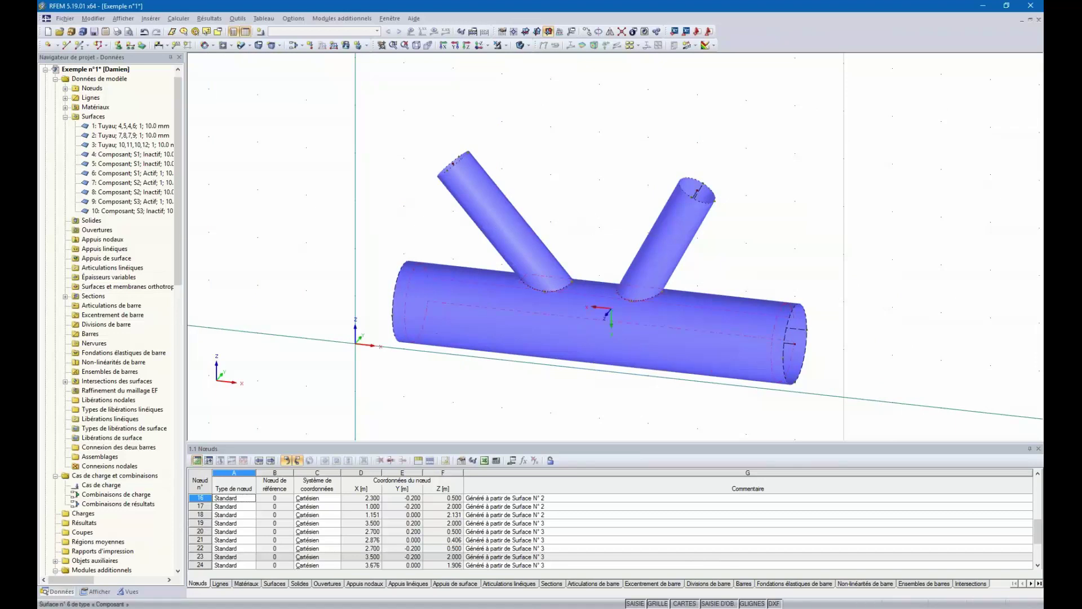
pyautogui.keyDown('ctrl'); pyautogui.moveTo(598, 316); pyautogui.dragTo(395, 348, button='middle'); pyautogui.keyUp('ctrl')
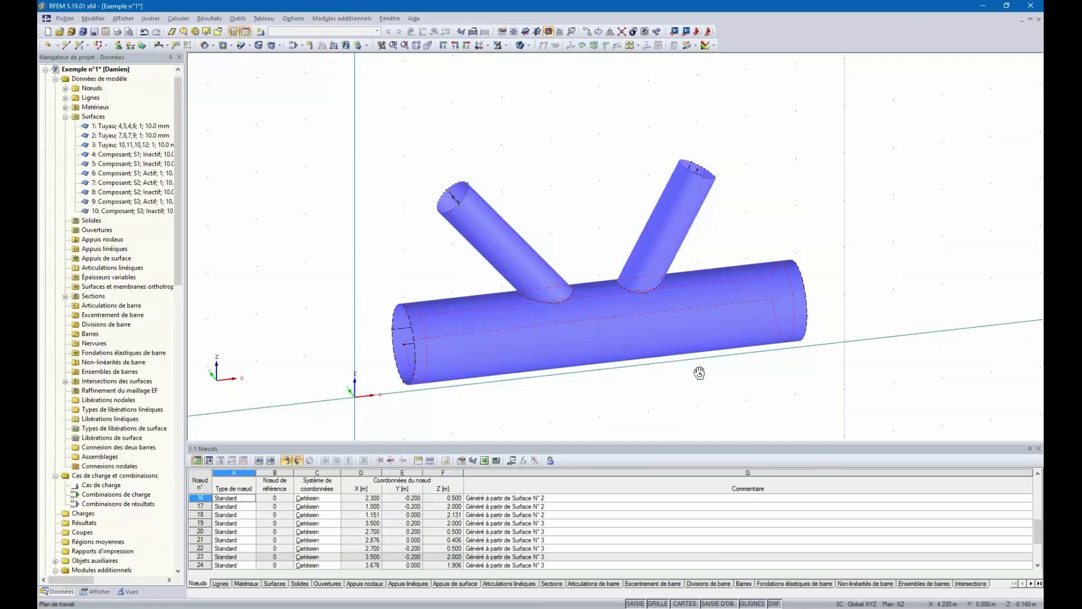
pyautogui.keyDown('ctrl'); pyautogui.moveTo(696, 375); pyautogui.dragTo(765, 365, button='middle'); pyautogui.keyUp('ctrl')
pyautogui.keyDown('ctrl'); pyautogui.moveTo(451, 336); pyautogui.dragTo(446, 214, button='middle'); pyautogui.keyUp('ctrl')
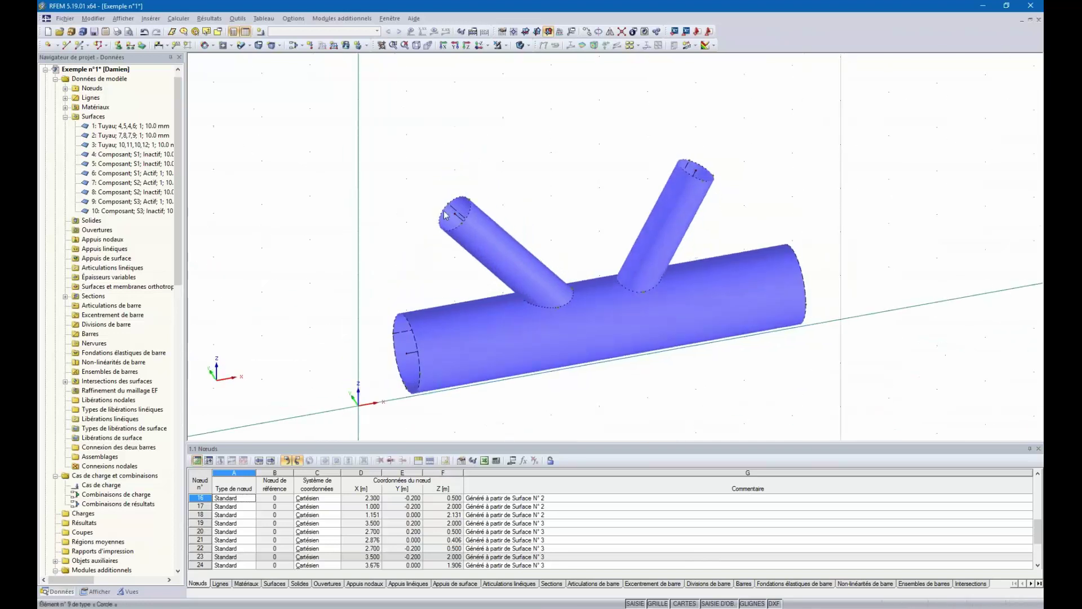
pyautogui.click(698, 173)
pyautogui.click(471, 228)
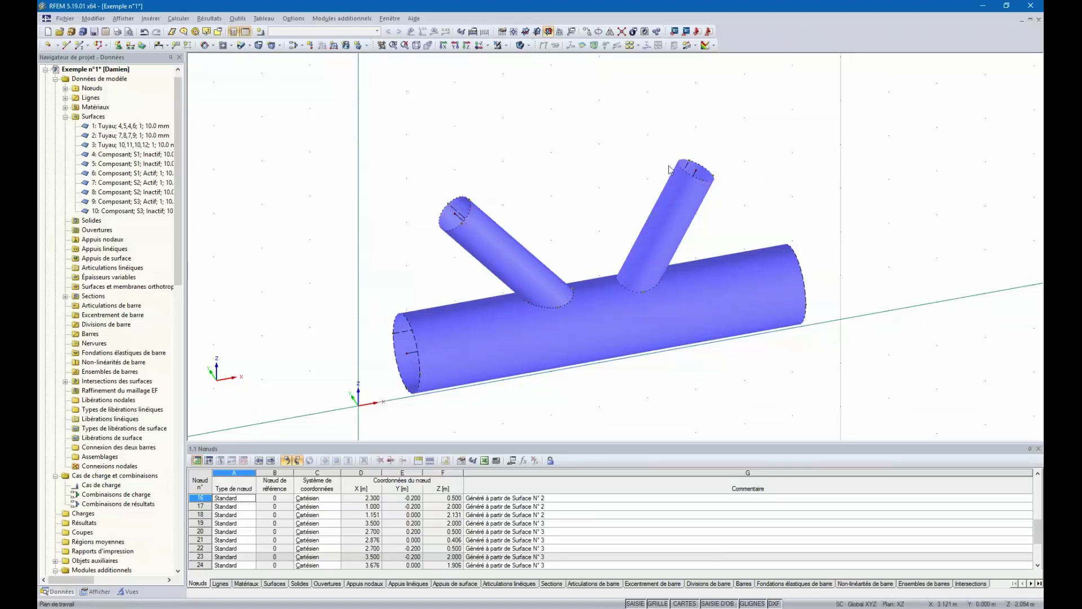
pyautogui.keyDown('ctrl'); pyautogui.moveTo(602, 228); pyautogui.dragTo(427, 203, button='middle'); pyautogui.keyUp('ctrl')
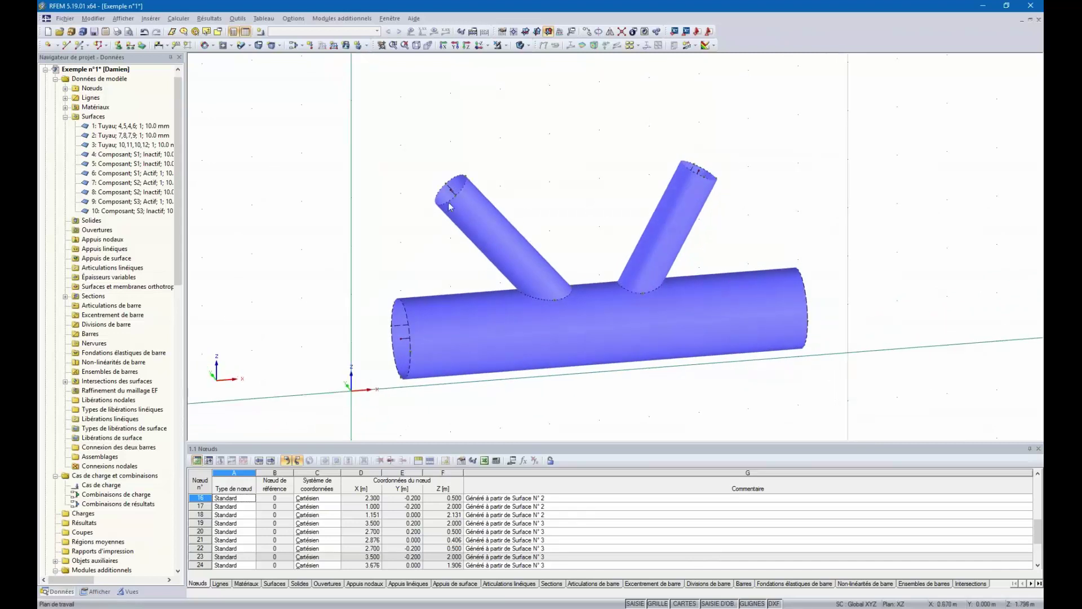
pyautogui.keyDown('ctrl'); pyautogui.moveTo(512, 203); pyautogui.dragTo(630, 184, button='middle'); pyautogui.keyUp('ctrl')
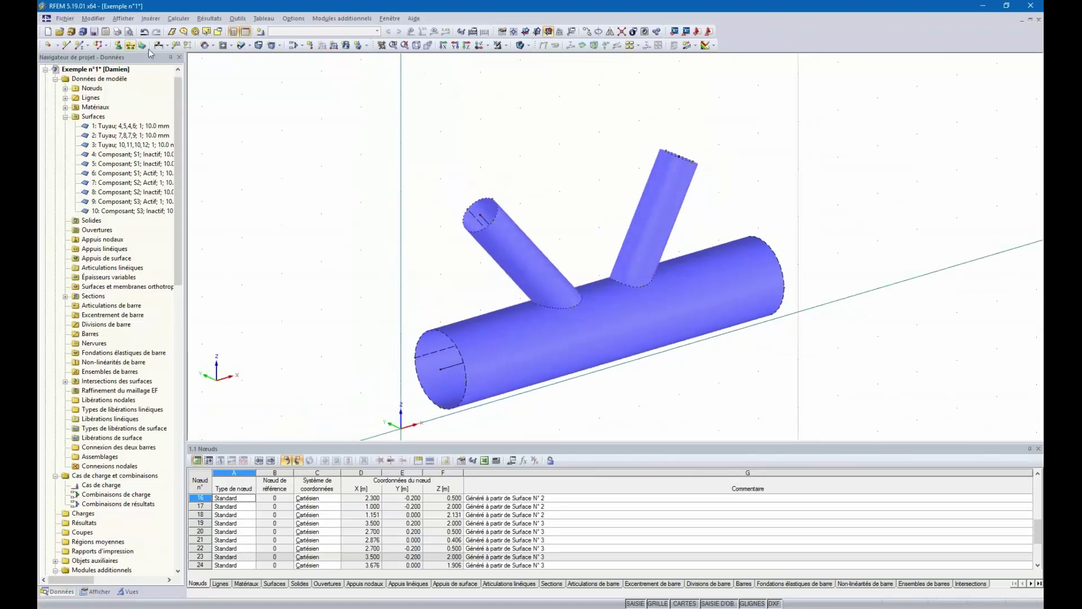
# Close the upper ends of both inclined pipes with plane surfaces of Rigid stiffness, using their end circles as boundary lines
pyautogui.click(212, 48)
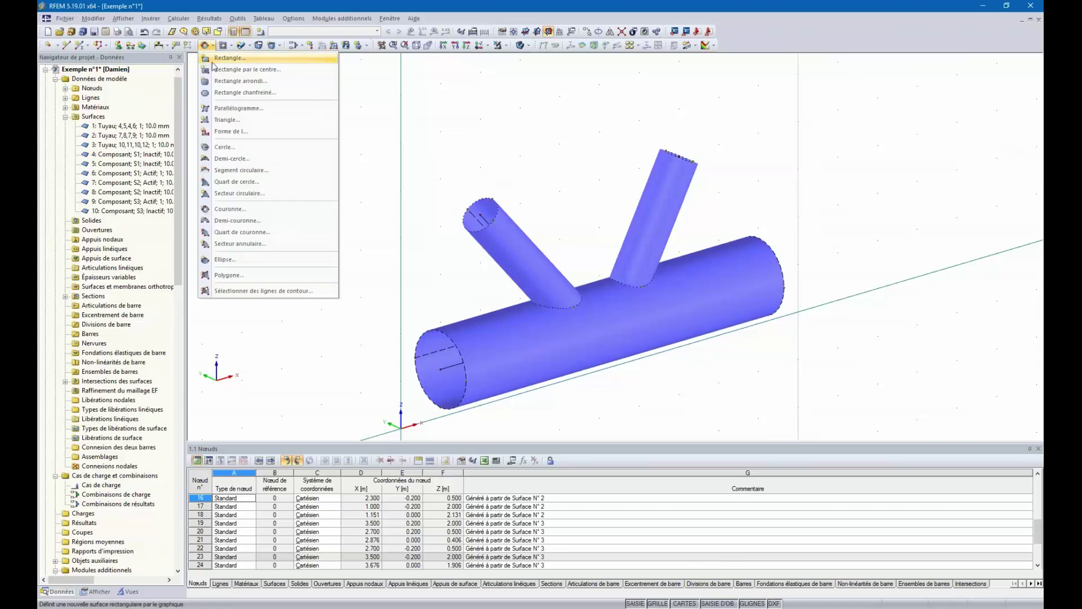
pyautogui.click(243, 292)
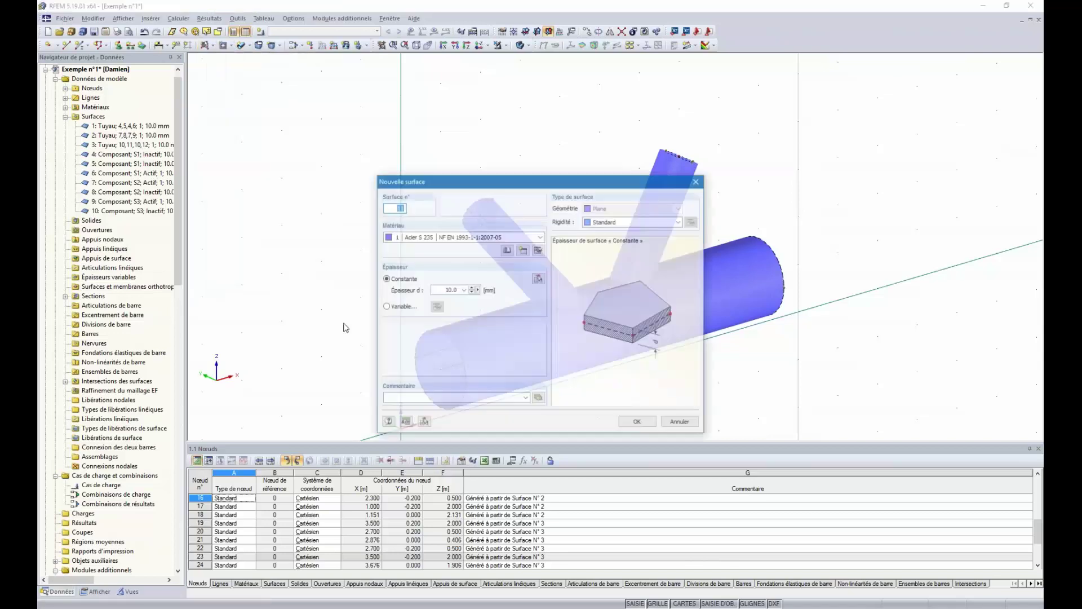
pyautogui.click(637, 222)
pyautogui.click(614, 272)
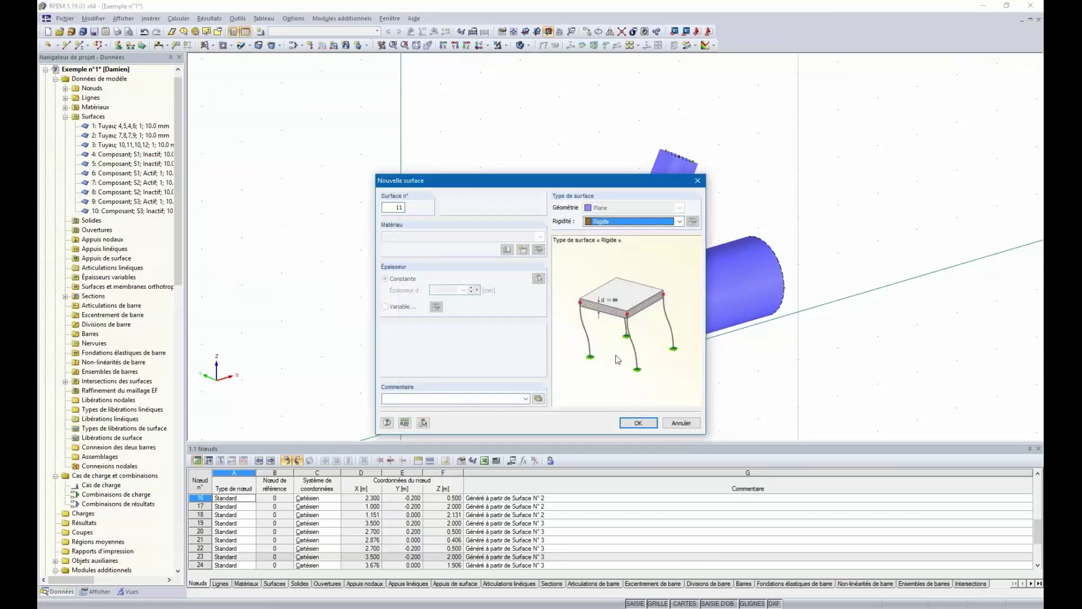
pyautogui.click(637, 423)
pyautogui.click(501, 216)
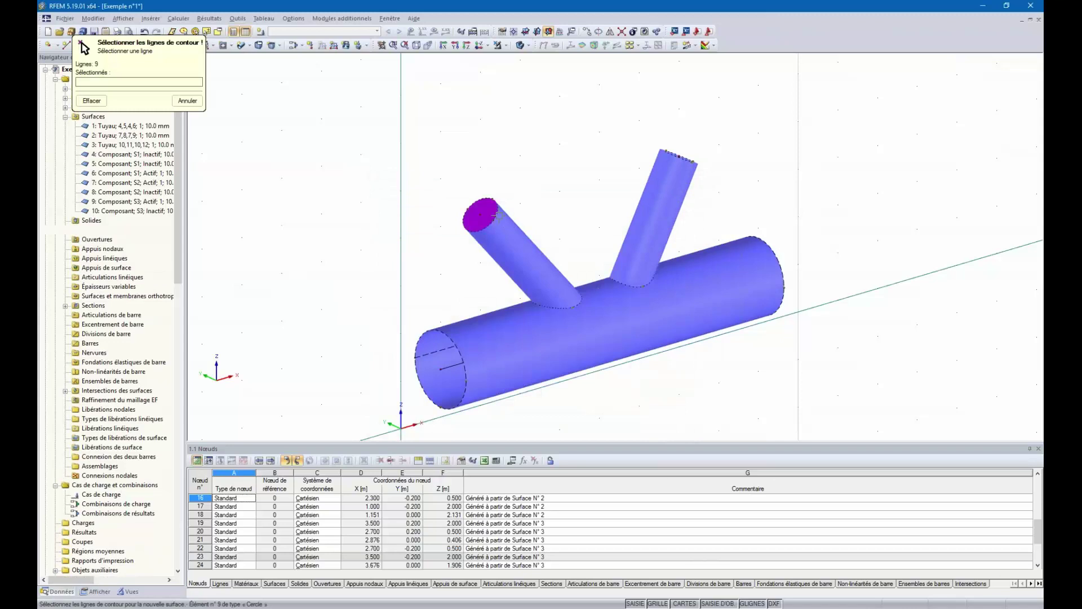
pyautogui.keyDown('ctrl'); pyautogui.moveTo(637, 192); pyautogui.dragTo(696, 209, button='middle'); pyautogui.keyUp('ctrl')
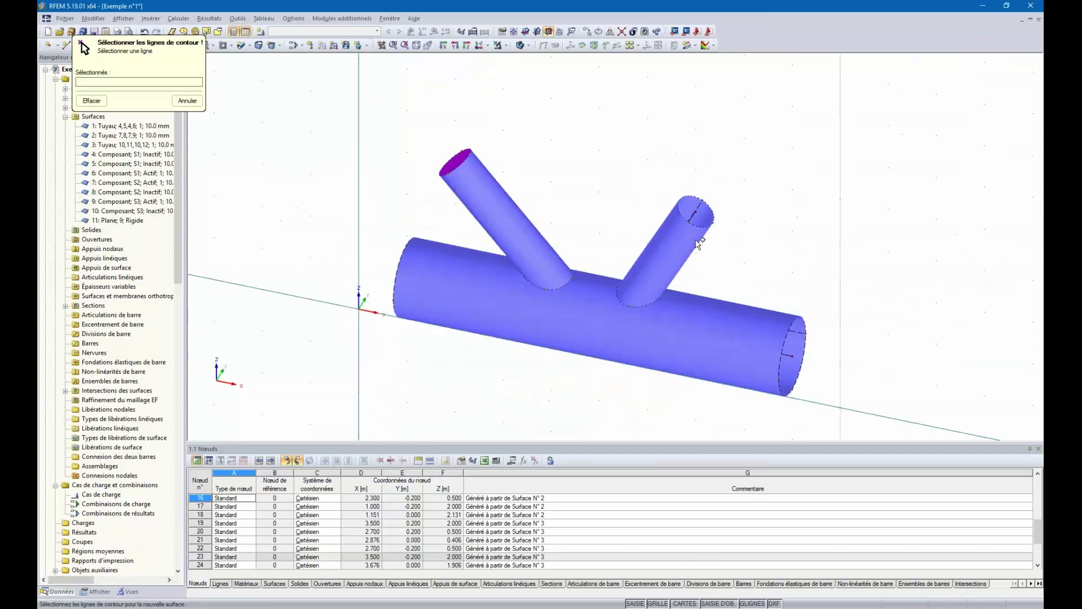
pyautogui.click(702, 204)
# Close both ends of the horizontal pipe with rigid plane surfaces from their end circles and finish surface creation
pyautogui.keyDown('ctrl'); pyautogui.moveTo(692, 283); pyautogui.dragTo(510, 299, button='middle'); pyautogui.keyUp('ctrl')
pyautogui.click(472, 319)
pyautogui.keyDown('ctrl'); pyautogui.moveTo(818, 263); pyautogui.dragTo(763, 355, button='middle'); pyautogui.keyUp('ctrl')
pyautogui.click(763, 356)
pyautogui.press('Escape')
pyautogui.keyDown('ctrl'); pyautogui.moveTo(728, 262); pyautogui.dragTo(776, 232, button='middle'); pyautogui.keyUp('ctrl')
pyautogui.rightClick(775, 228)
pyautogui.press('Escape')
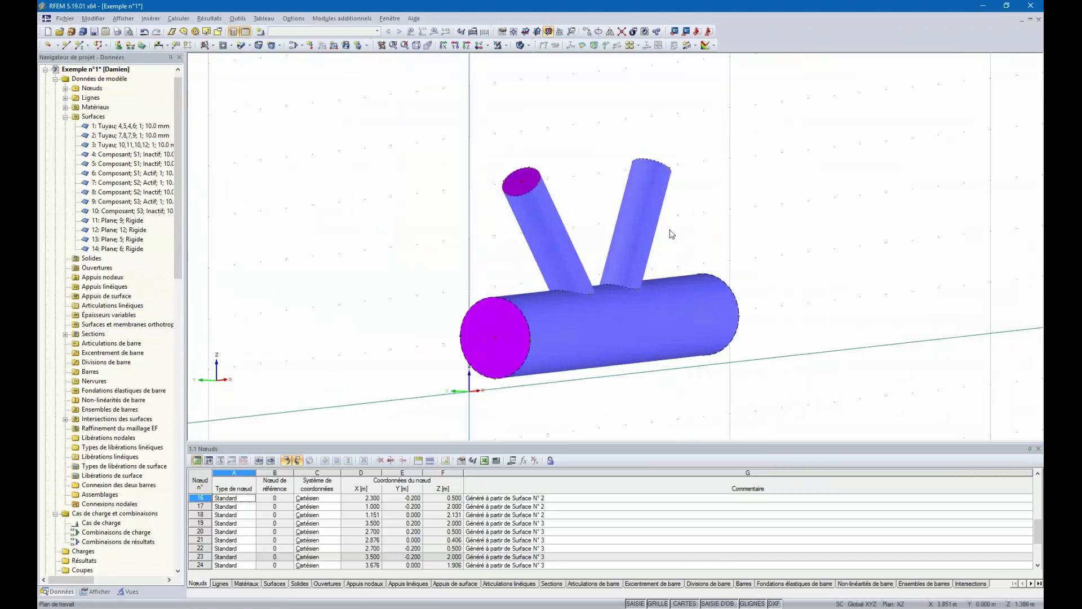
# Add a nodal support at node 2, the horizontal pipe's end centre near the origin, fixing uX, uY, uZ, φX and φZ with φY free
pyautogui.keyDown('ctrl'); pyautogui.moveTo(672, 234); pyautogui.dragTo(544, 339, button='middle'); pyautogui.keyUp('ctrl')
pyautogui.click(488, 354)
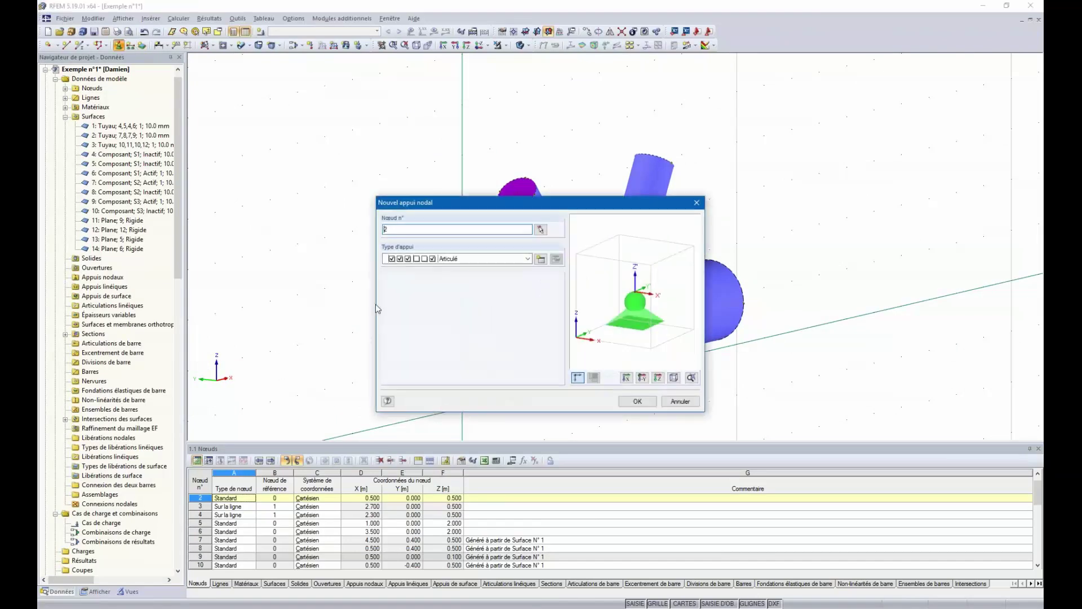
pyautogui.click(541, 259)
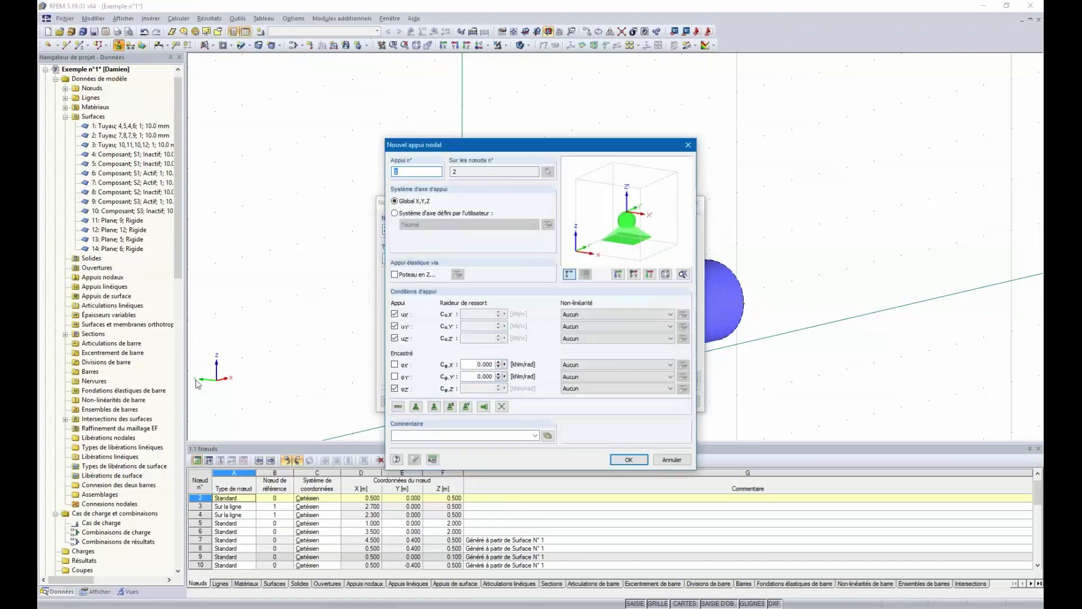
pyautogui.click(395, 365)
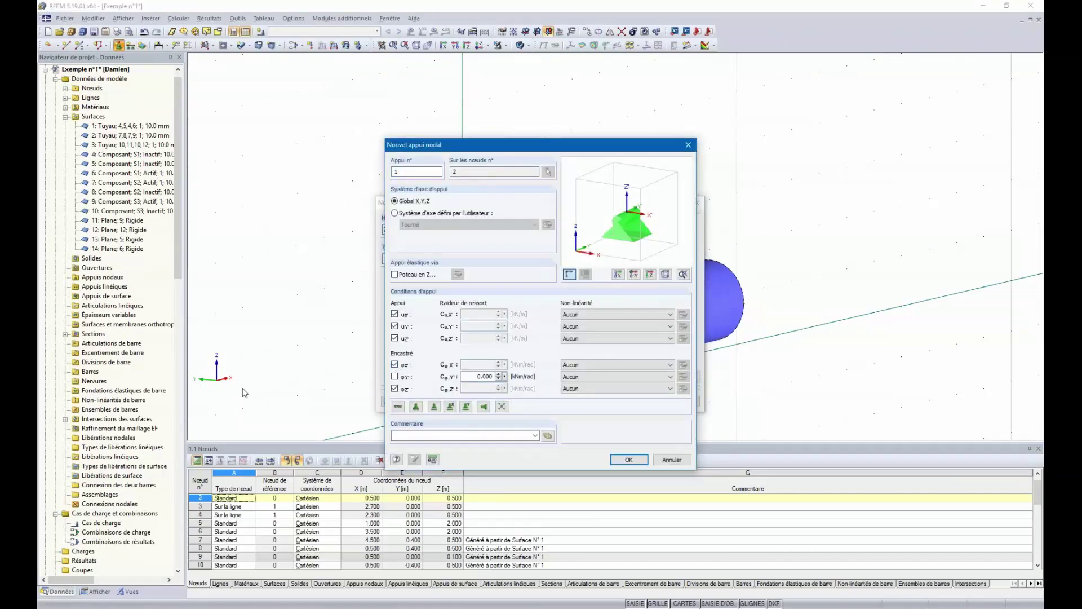
pyautogui.click(629, 460)
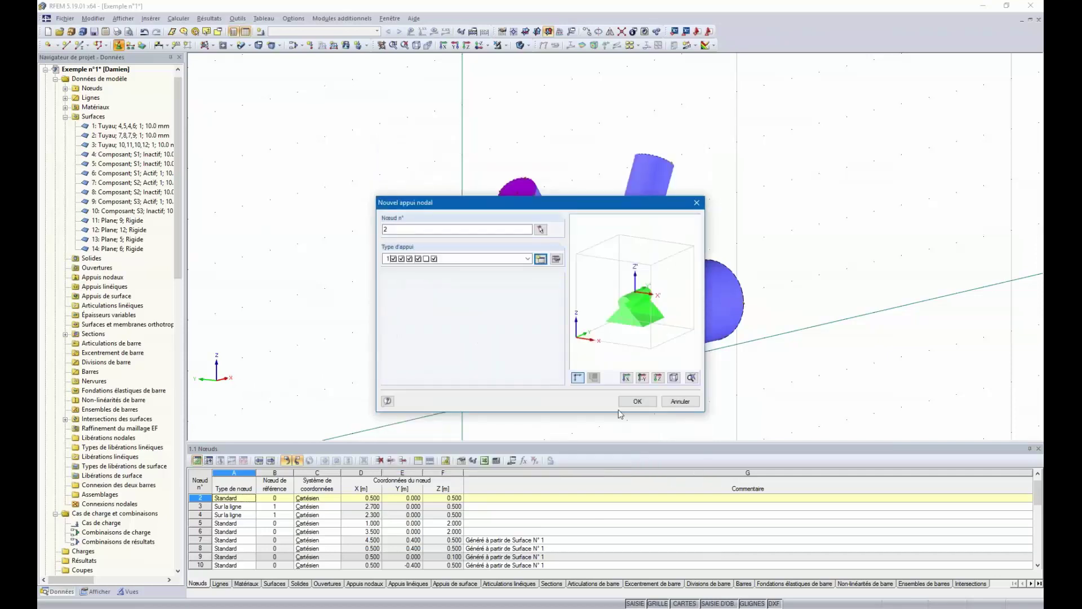
pyautogui.click(634, 400)
# Adjust the display size of the nodal support symbol at the horizontal pipe's end near the origin
pyautogui.keyDown('ctrl'); pyautogui.moveTo(746, 270); pyautogui.dragTo(580, 314, button='middle'); pyautogui.keyUp('ctrl')
pyautogui.scroll(3, 421, 353)
pyautogui.rightClick(419, 350)
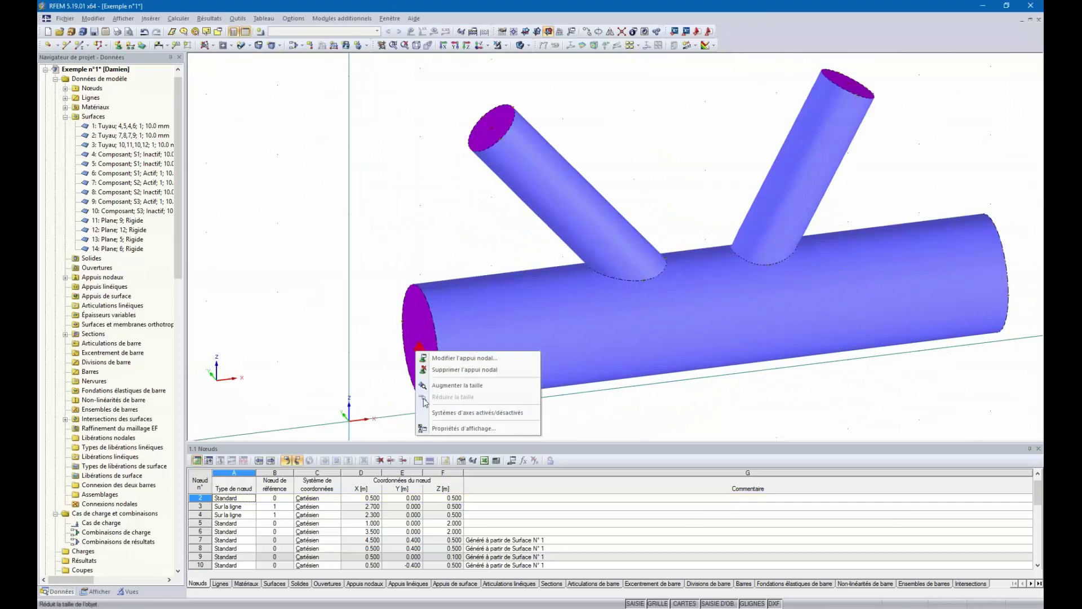
pyautogui.click(434, 387)
pyautogui.rightClick(419, 349)
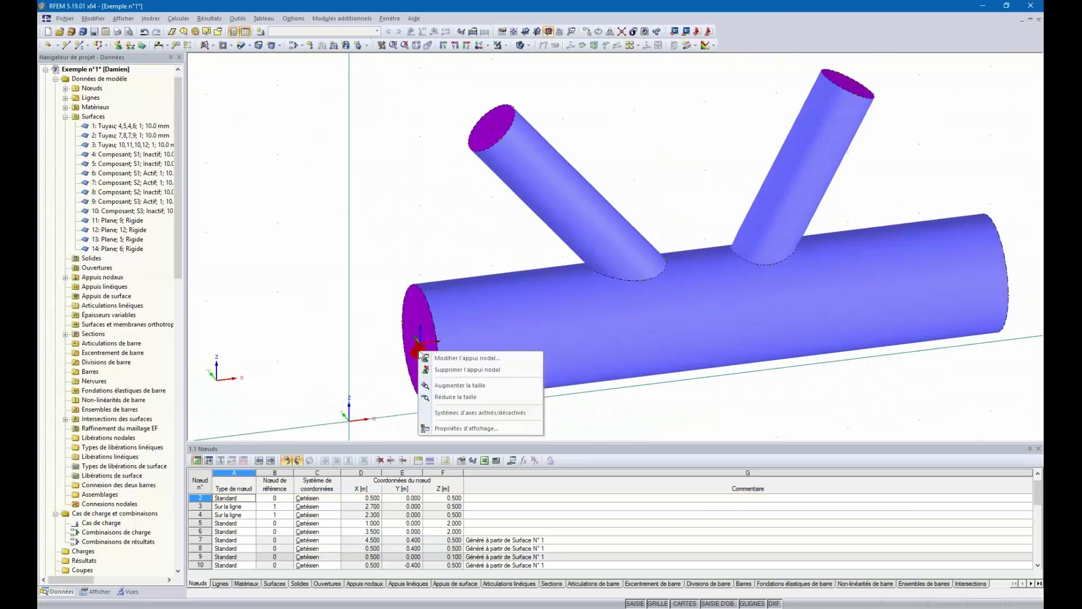
pyautogui.click(445, 395)
pyautogui.scroll(-3, 447, 259)
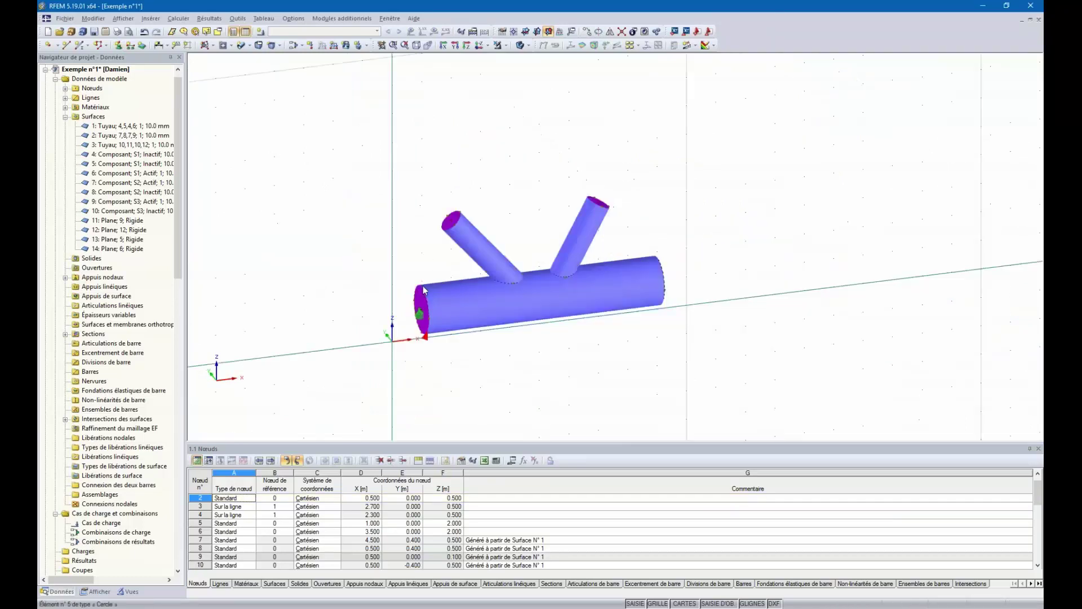
# Add a nodal support at node 1, the horizontal pipe's far end centre, fixing uY, uZ, φX and φZ with uX and φY free
pyautogui.keyDown('ctrl'); pyautogui.moveTo(698, 345); pyautogui.dragTo(639, 326, button='middle'); pyautogui.keyUp('ctrl')
pyautogui.click(639, 325)
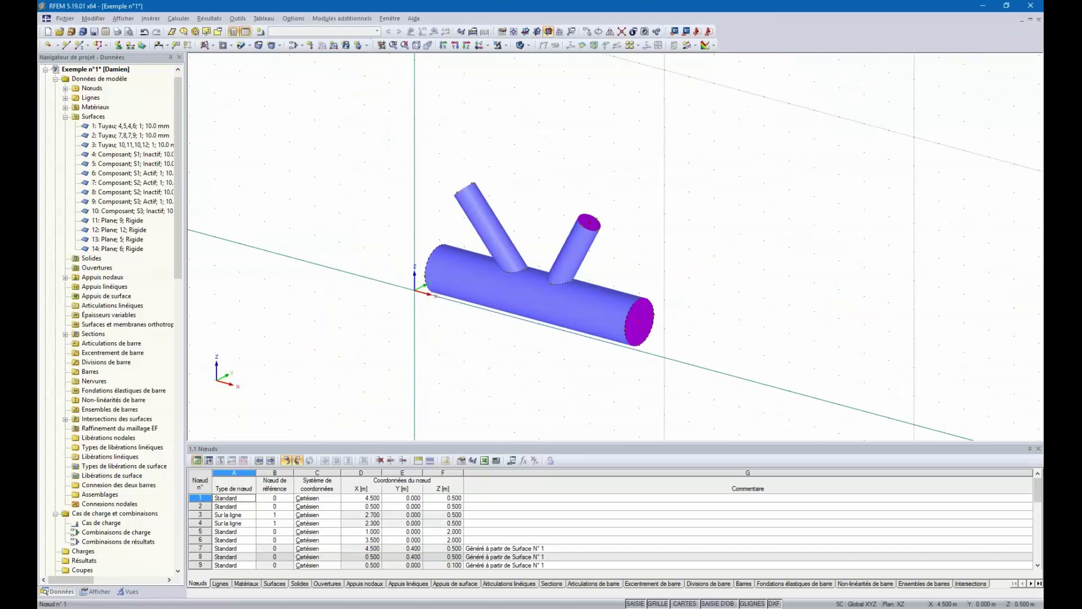
pyautogui.click(119, 45)
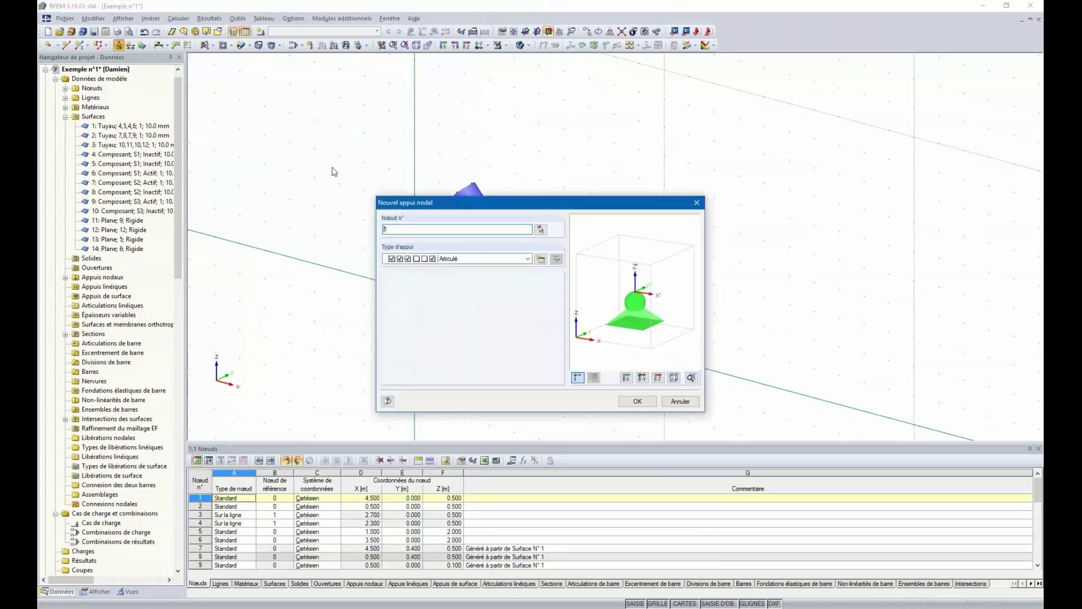
pyautogui.click(540, 259)
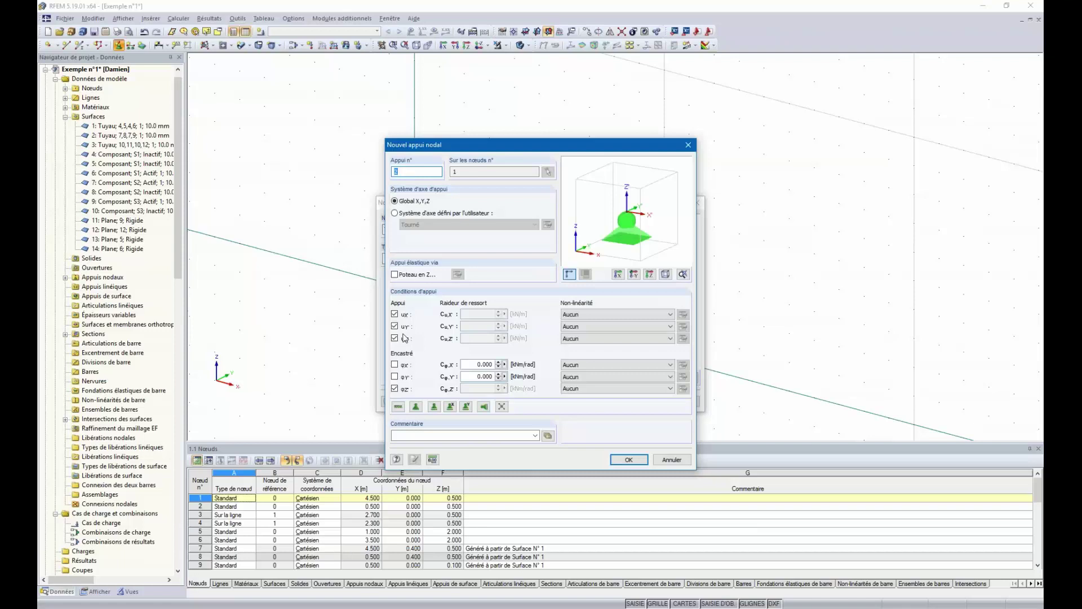
pyautogui.click(395, 365)
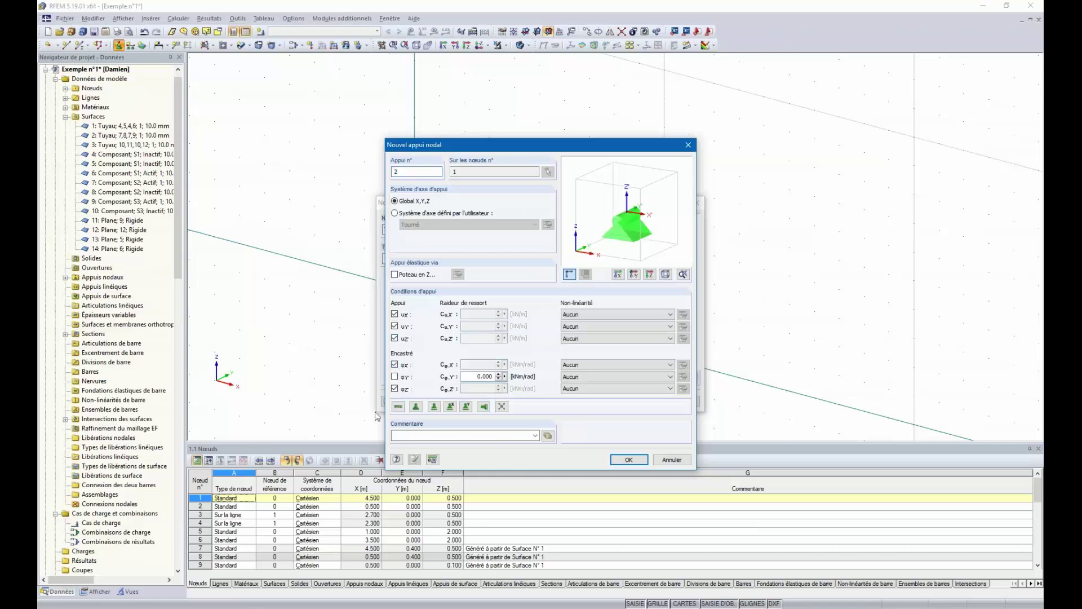
pyautogui.click(394, 314)
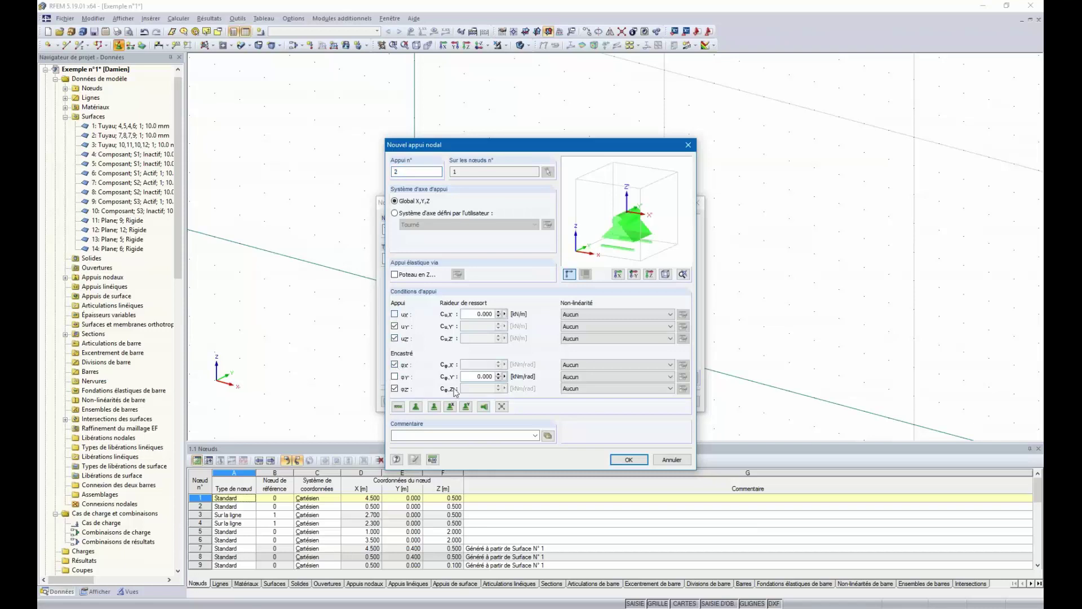
pyautogui.click(628, 460)
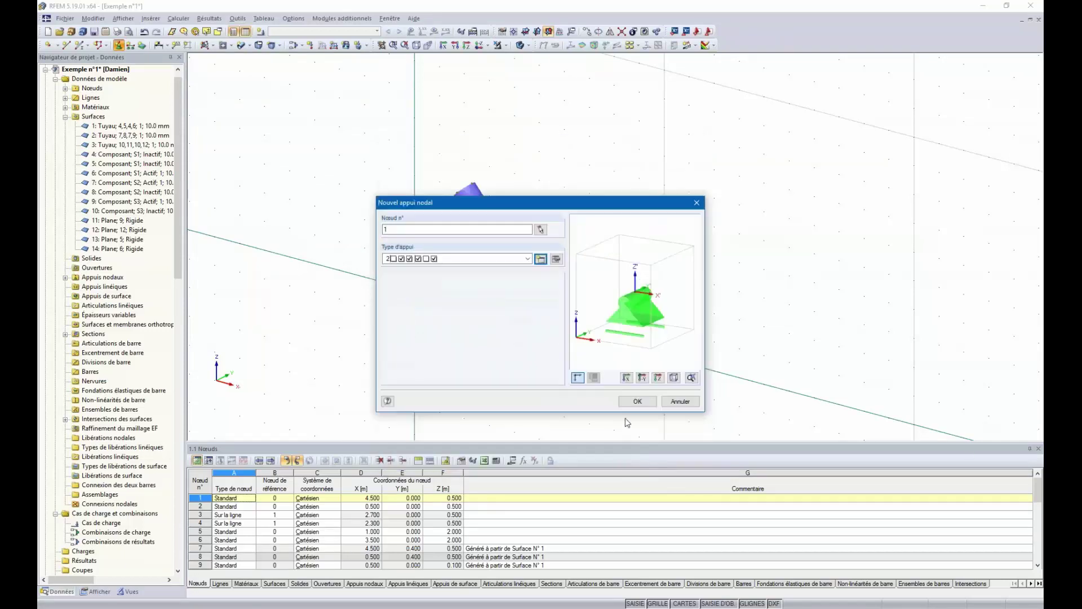
pyautogui.click(641, 406)
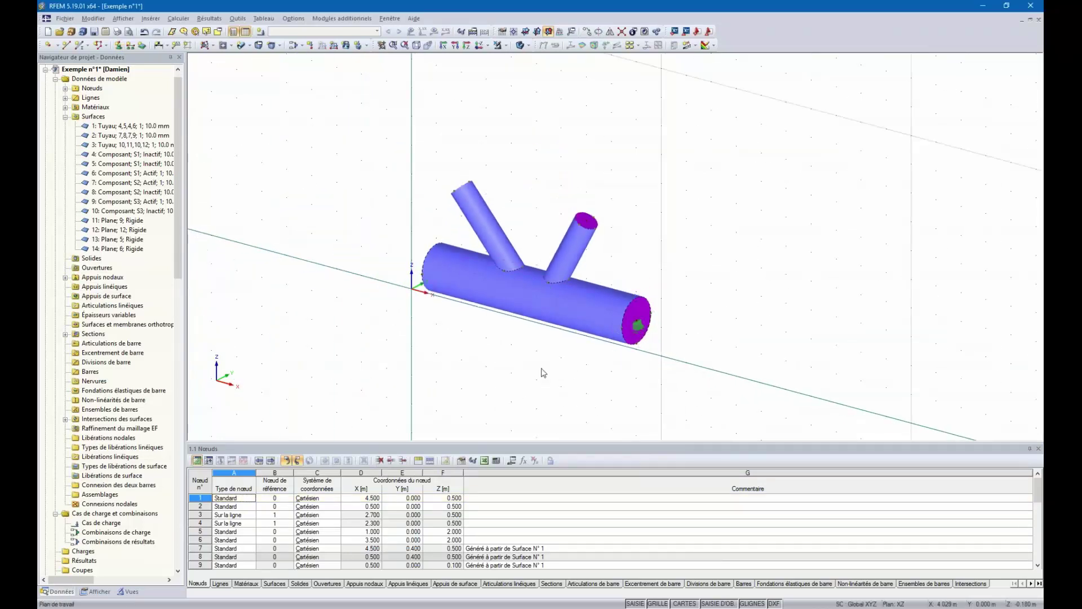
# Create load case CC1 in the Permanente action category with self-weight deactivated
pyautogui.keyDown('ctrl'); pyautogui.moveTo(544, 375); pyautogui.dragTo(660, 343, button='middle'); pyautogui.keyUp('ctrl')
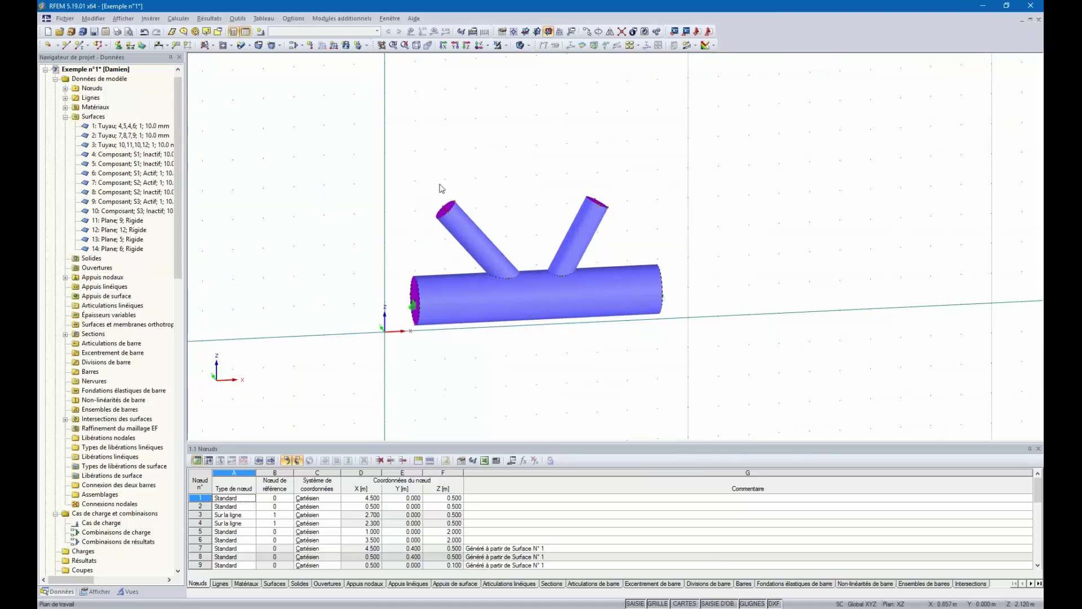
pyautogui.moveTo(442, 186)
pyautogui.keyDown('ctrl'); pyautogui.mouseDown(button='middle')
pyautogui.moveTo(464, 164)
pyautogui.moveTo(451, 175)
pyautogui.mouseUp(button='middle'); pyautogui.keyUp('ctrl')
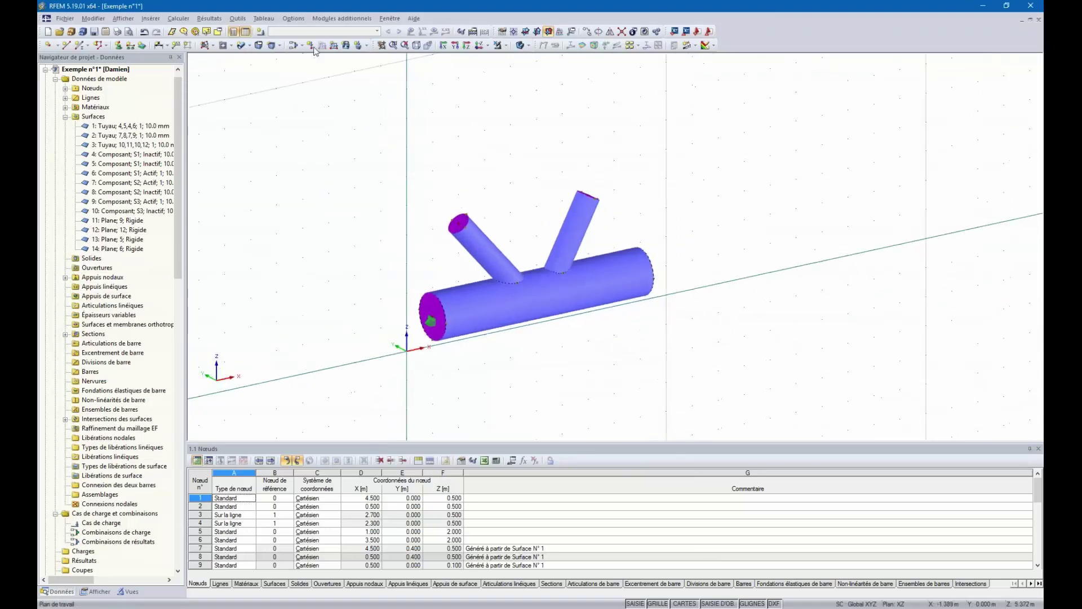
pyautogui.click(261, 33)
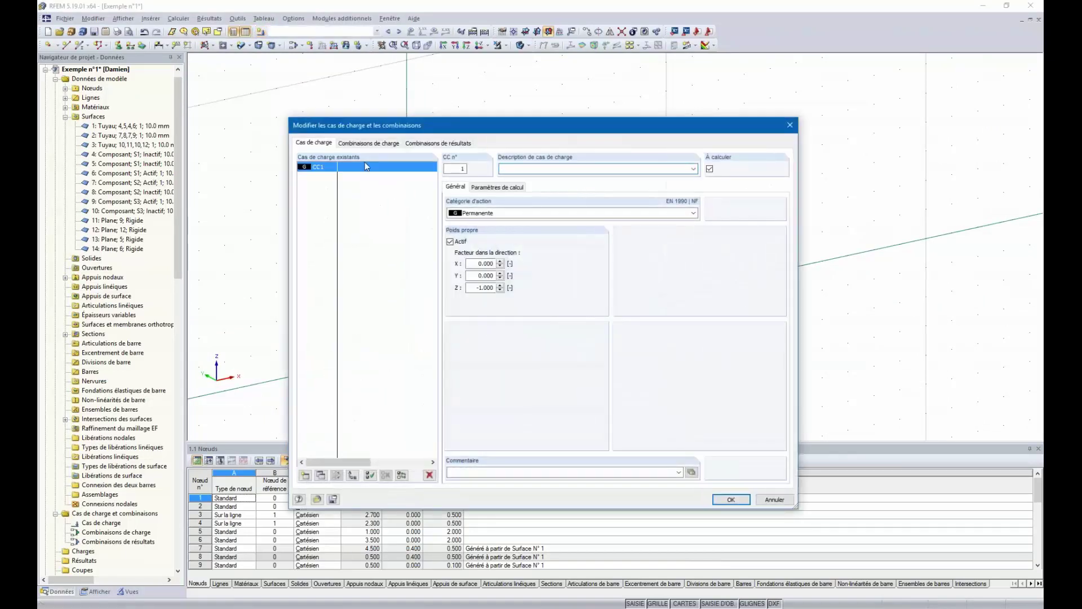
pyautogui.click(452, 242)
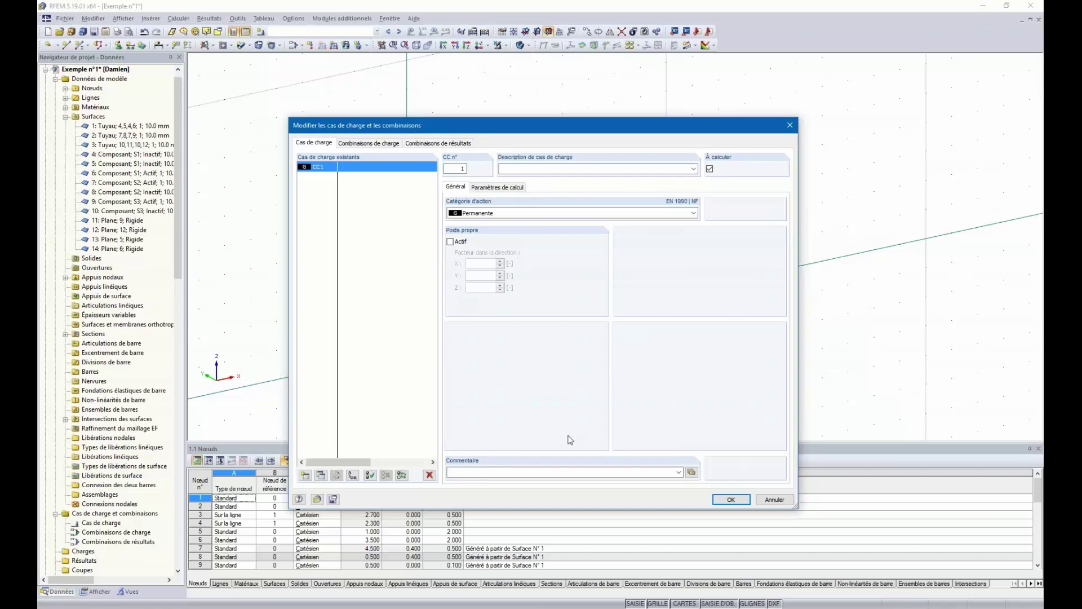
pyautogui.click(735, 500)
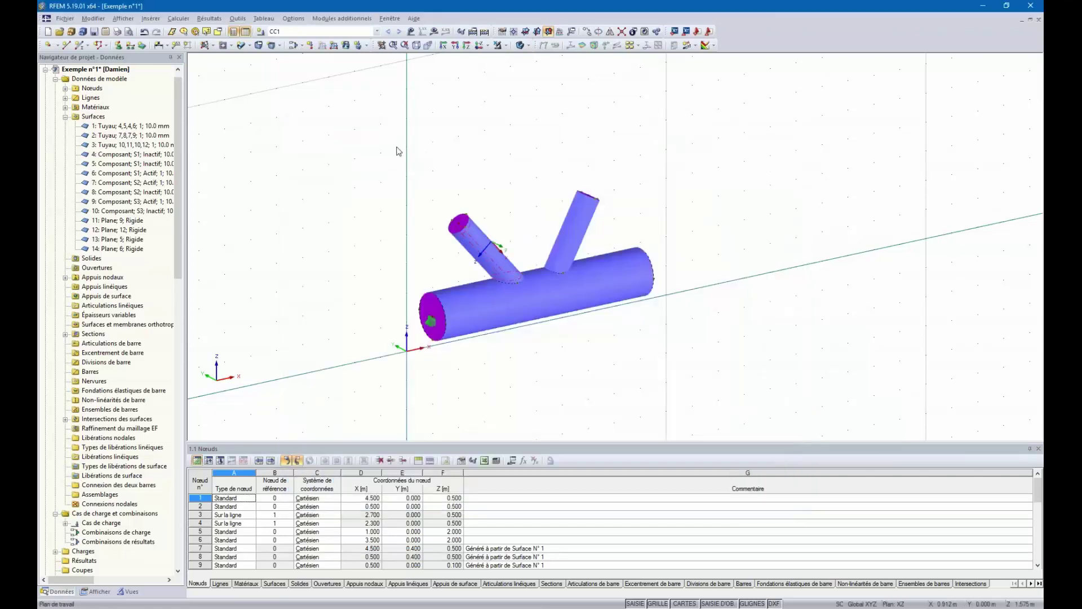
# Define a nodal load by direction with a 10 kN force acting along line 2, the axis of the inclined pipe nearer the origin
pyautogui.click(310, 45)
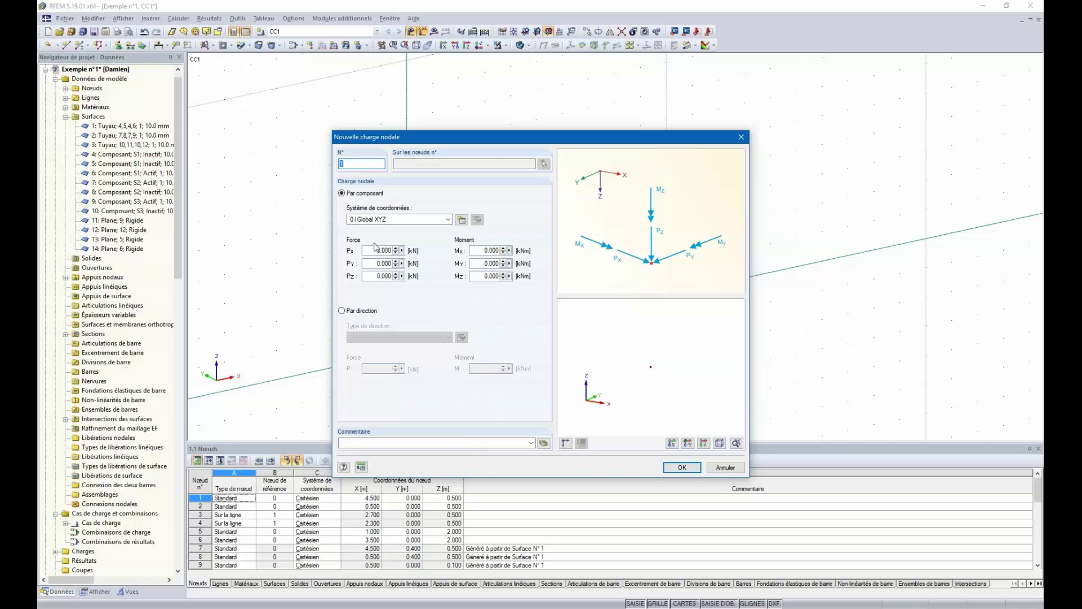
pyautogui.click(341, 311)
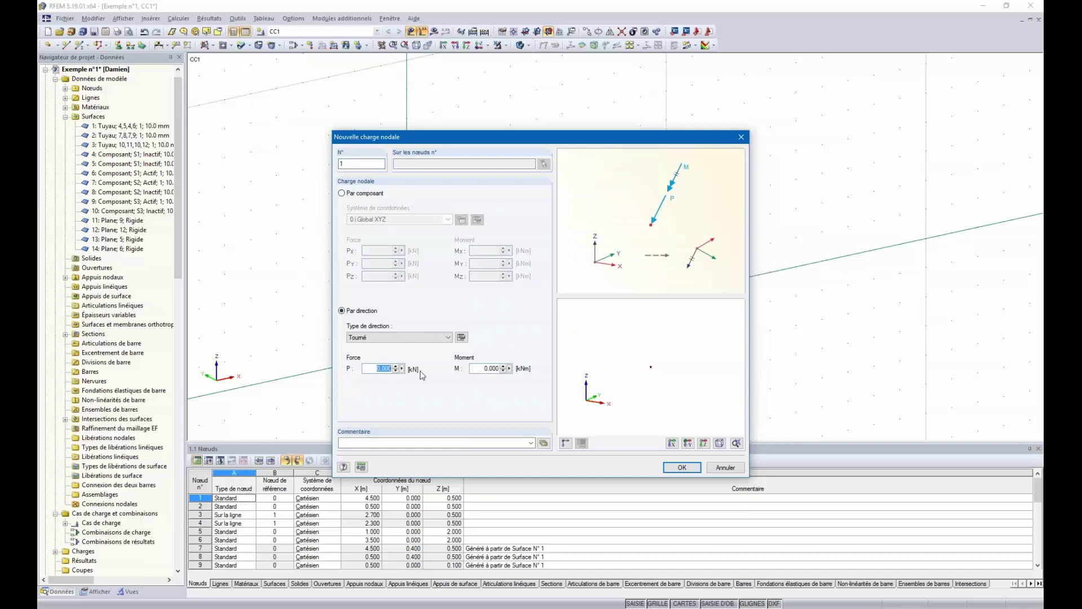
pyautogui.write('10')
pyautogui.click(461, 338)
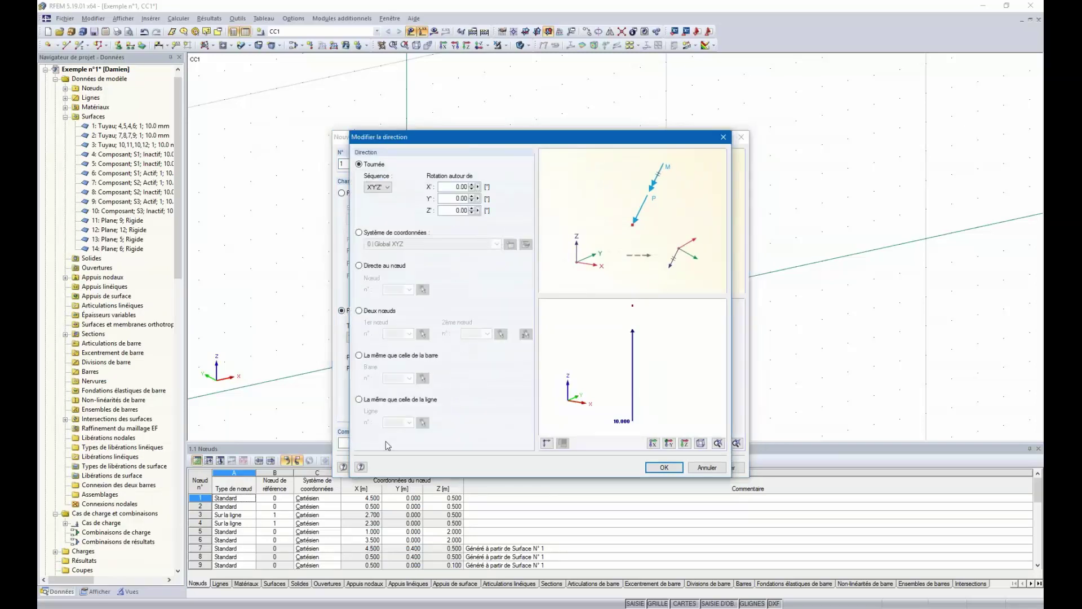
pyautogui.click(360, 400)
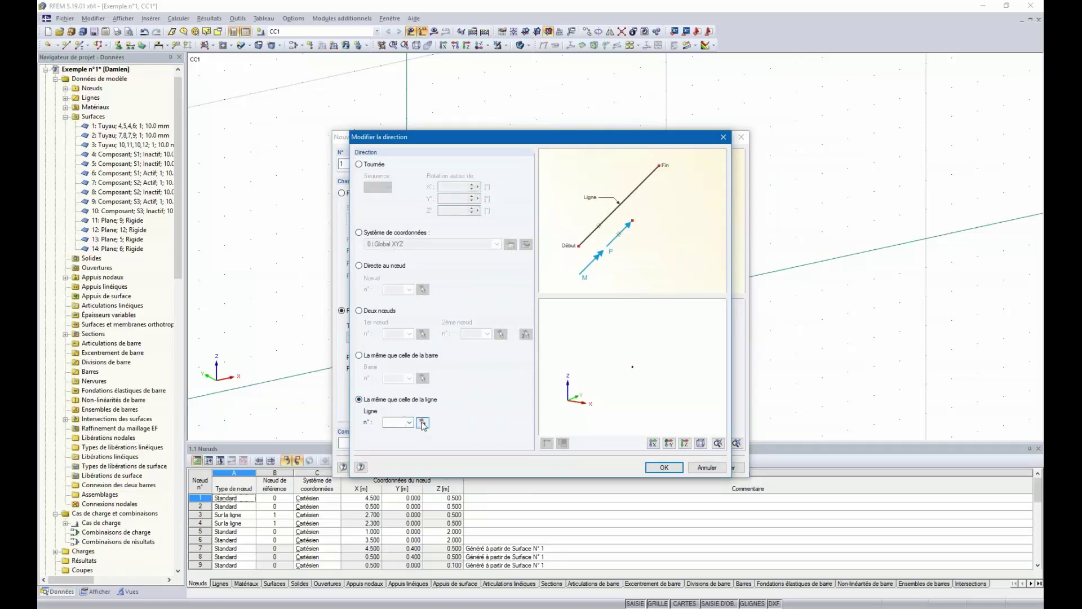
pyautogui.click(423, 423)
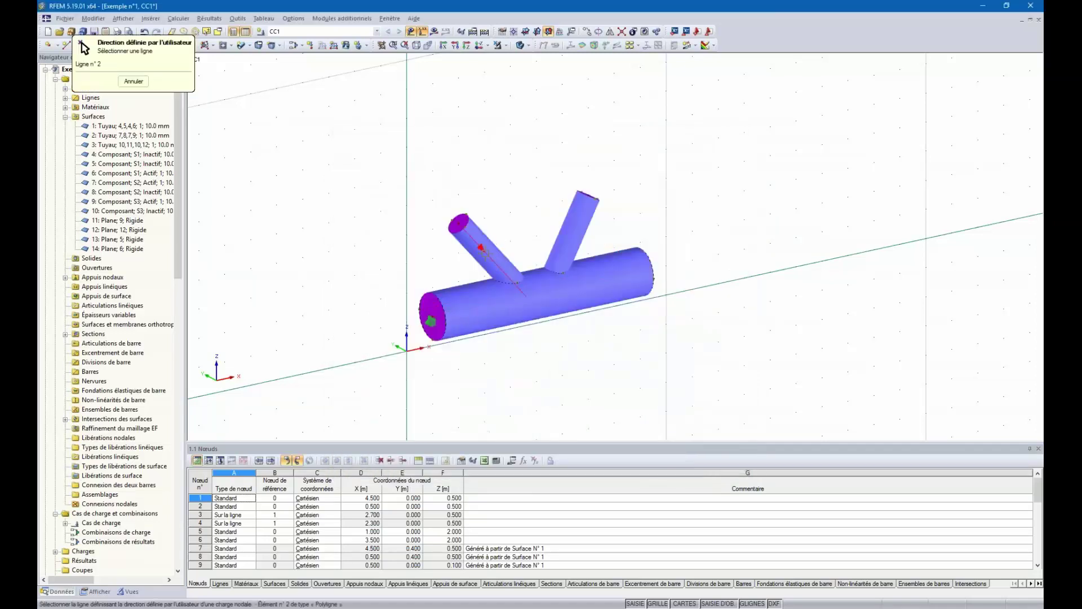
pyautogui.click(134, 81)
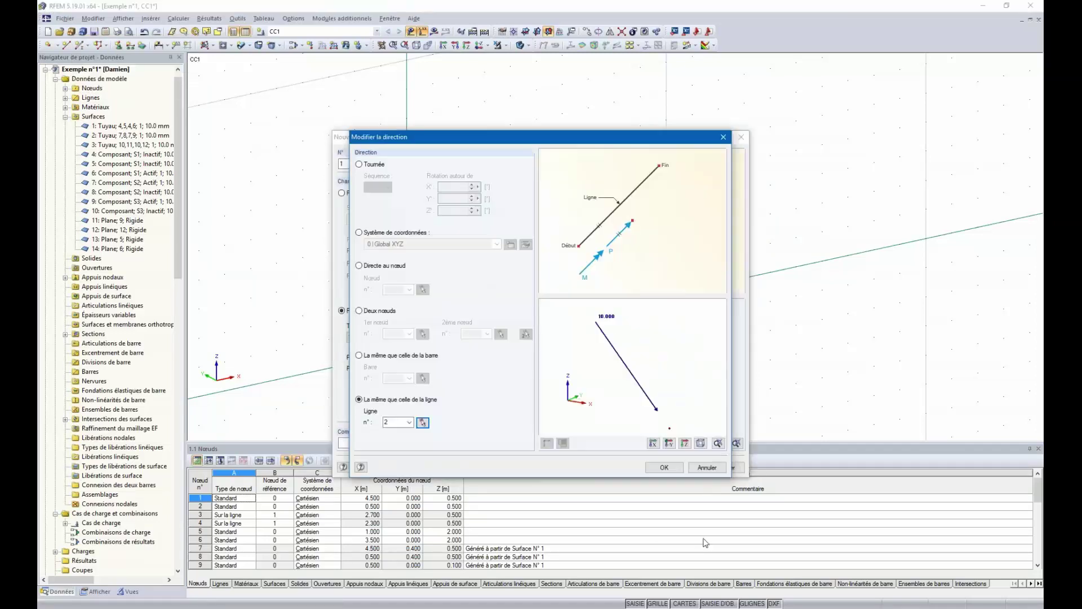
pyautogui.click(665, 468)
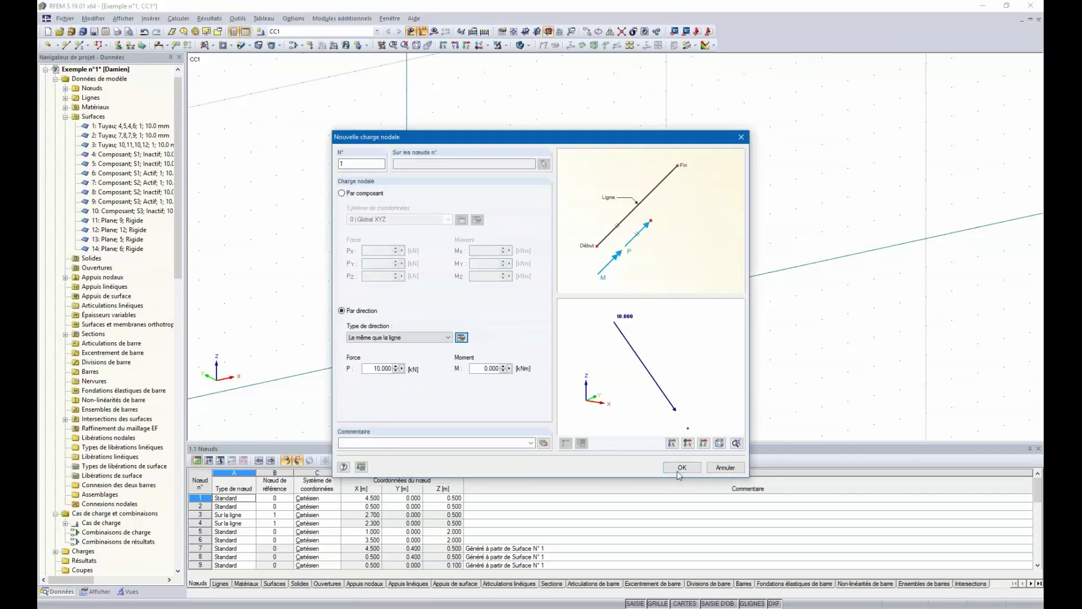
pyautogui.click(682, 469)
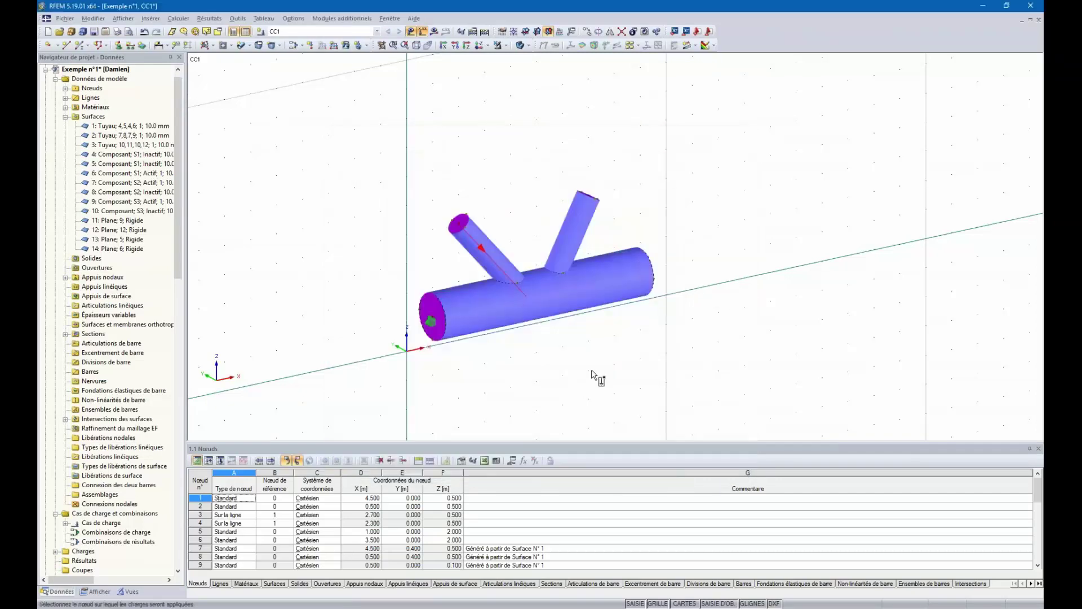
# Apply the 10 kN nodal load to the upper end centres of both inclined pipes, nodes 5 and 6
pyautogui.click(458, 223)
pyautogui.press('Escape')
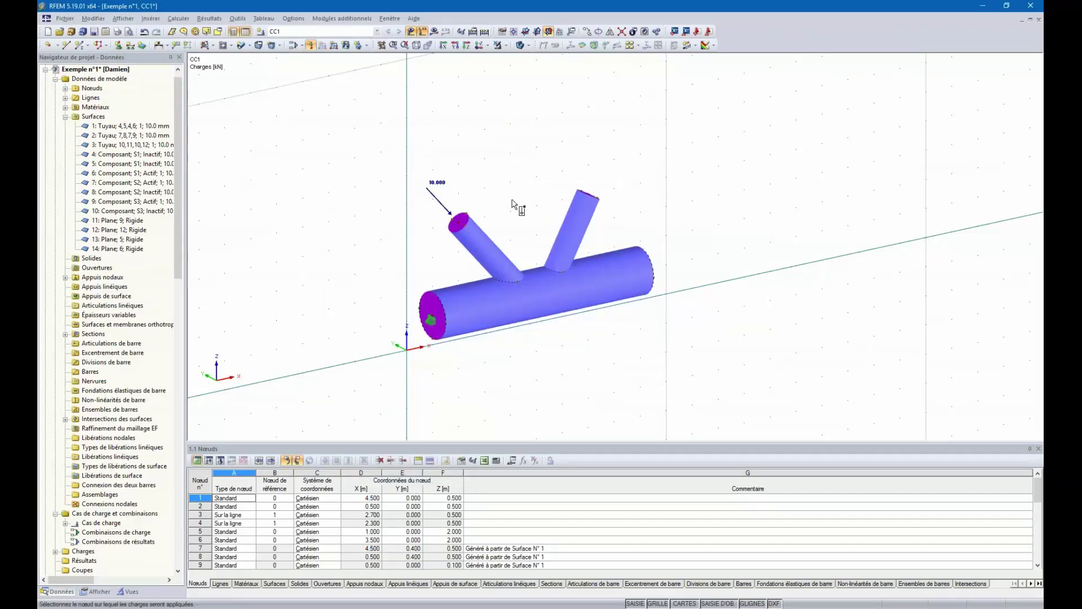
pyautogui.keyDown('ctrl'); pyautogui.moveTo(654, 235); pyautogui.dragTo(549, 237, button='middle'); pyautogui.keyUp('ctrl')
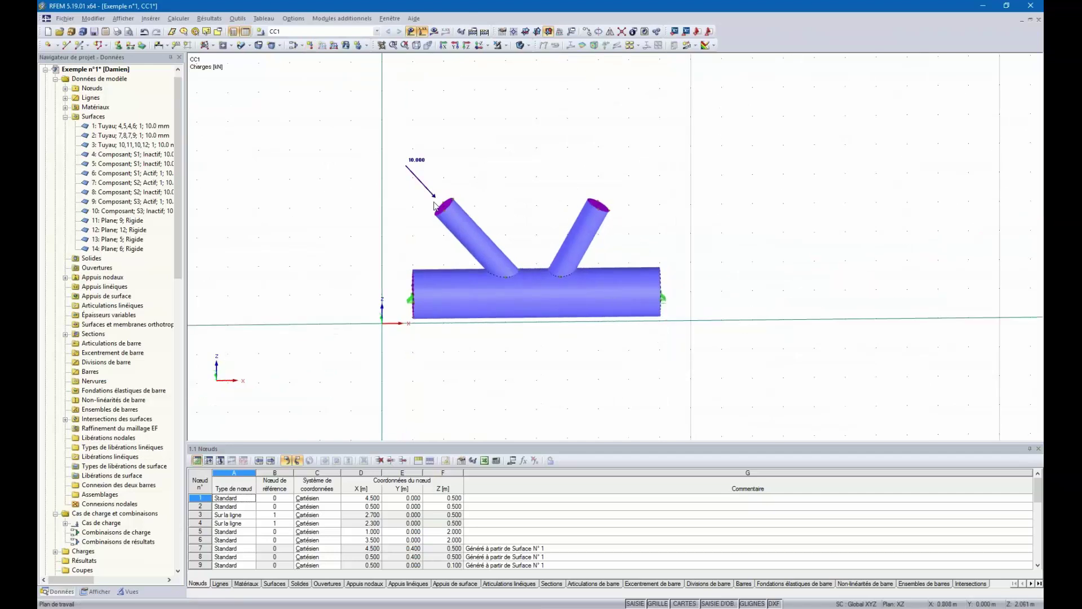
pyautogui.keyDown('ctrl'); pyautogui.moveTo(468, 197); pyautogui.dragTo(454, 196, button='middle'); pyautogui.keyUp('ctrl')
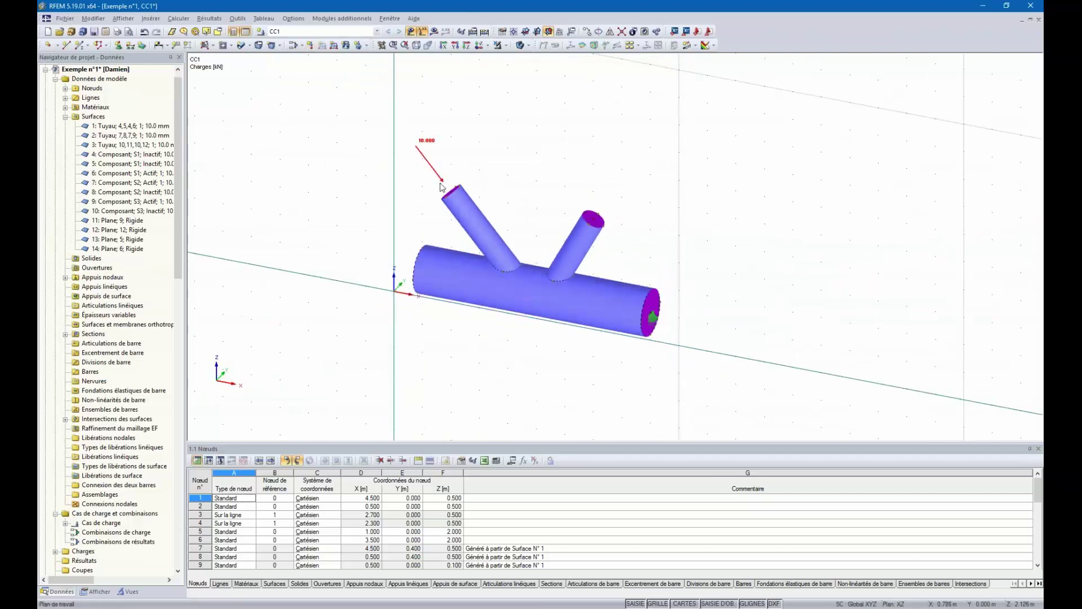
pyautogui.click(595, 222)
pyautogui.keyDown('ctrl'); pyautogui.moveTo(595, 221); pyautogui.dragTo(581, 194, button='middle'); pyautogui.keyUp('ctrl')
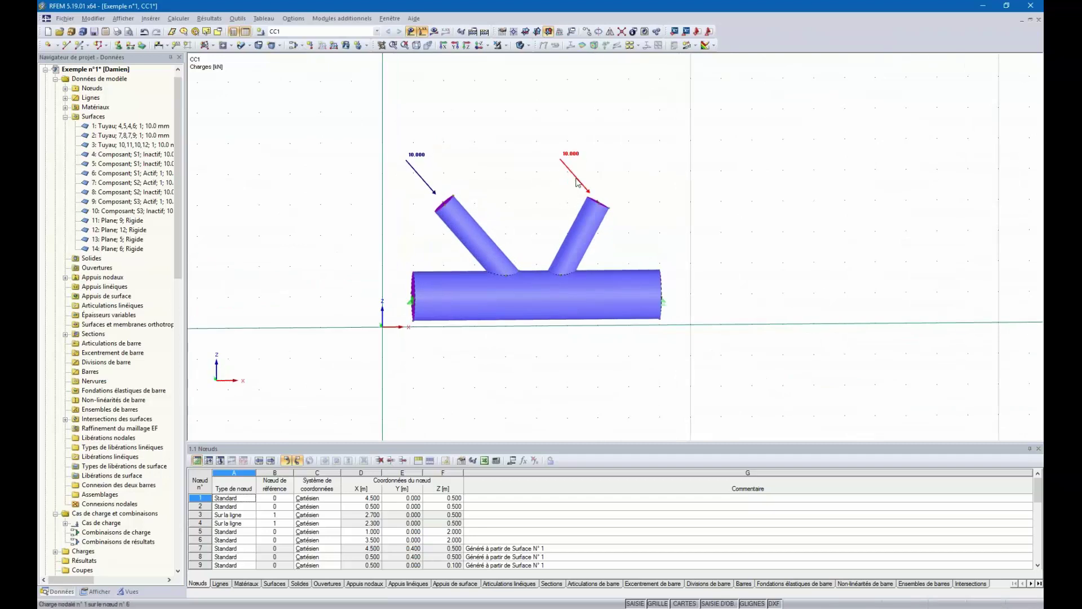
# Change the nodal load at node 6 to 15 kN acting along line 3, the axis of its own inclined pipe
pyautogui.doubleClick(577, 182)
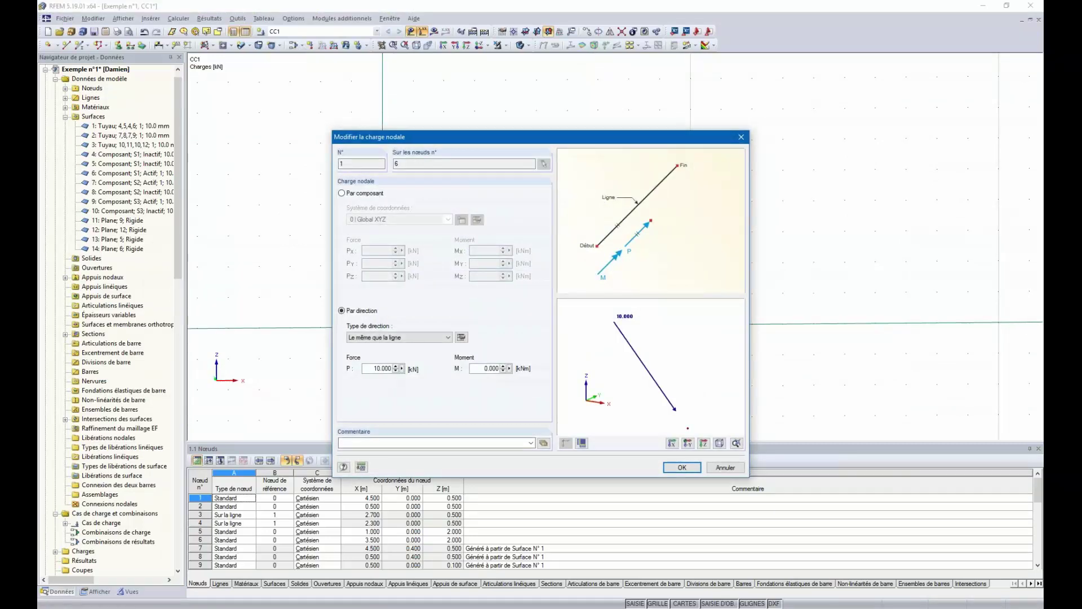
pyautogui.click(461, 338)
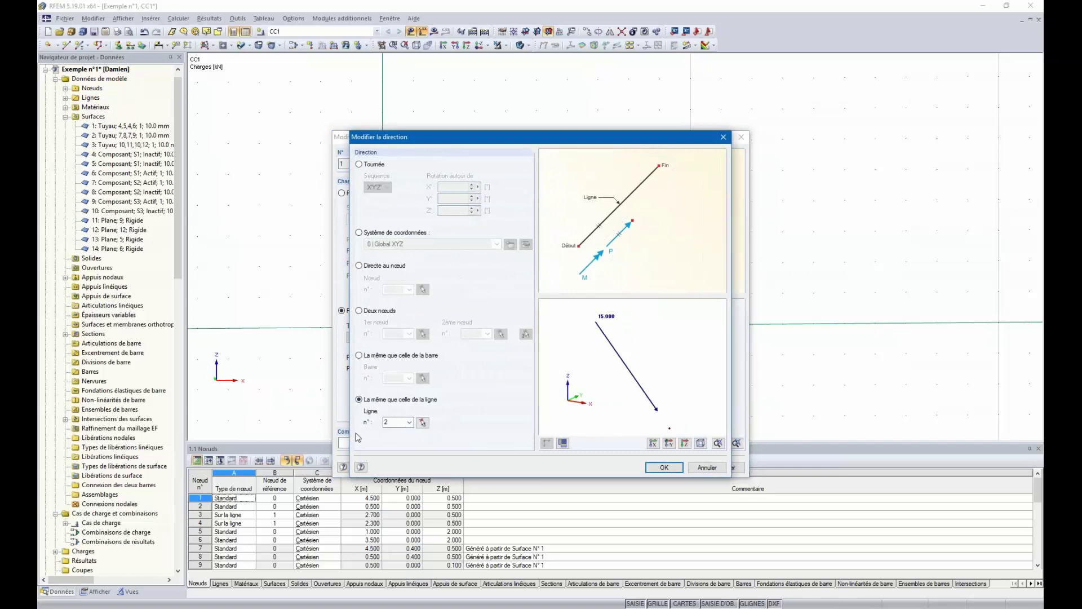
pyautogui.click(423, 422)
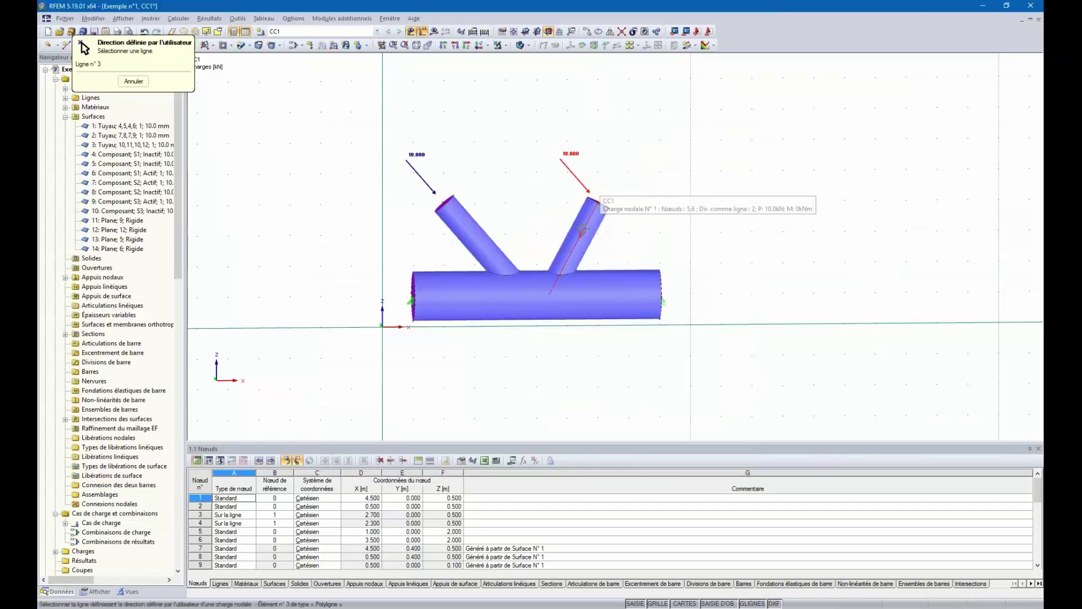
pyautogui.keyDown('ctrl'); pyautogui.moveTo(643, 230); pyautogui.dragTo(580, 248, button='middle'); pyautogui.keyUp('ctrl')
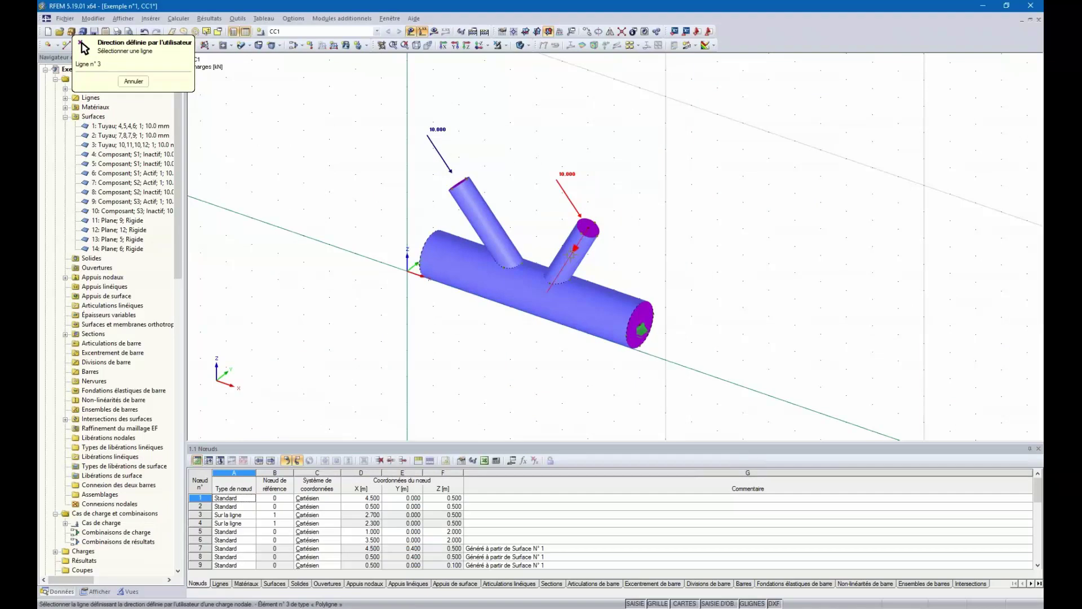
pyautogui.click(580, 247)
pyautogui.click(668, 470)
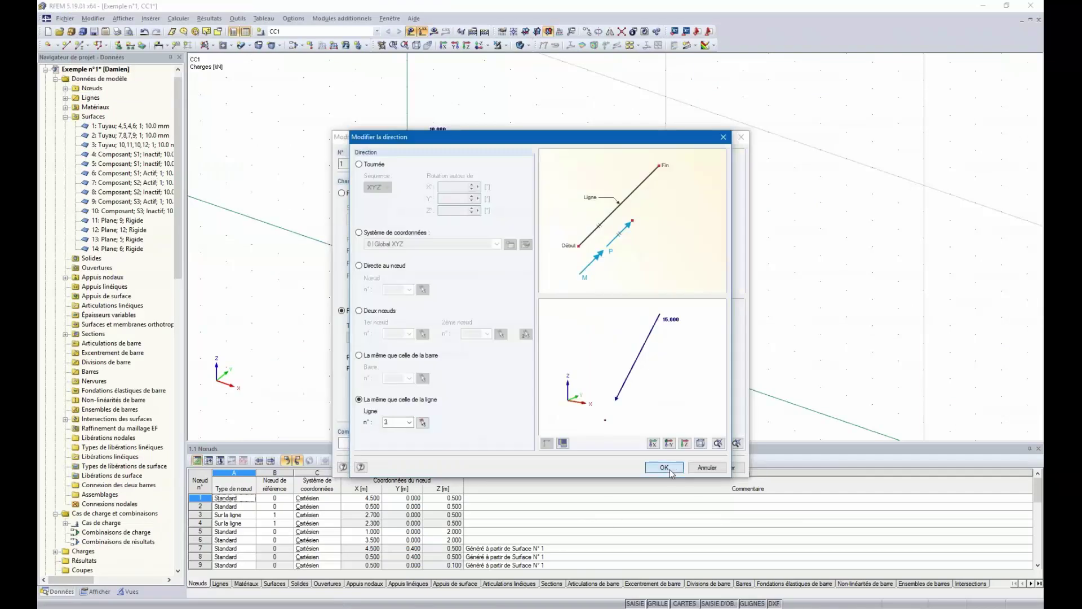
pyautogui.click(679, 467)
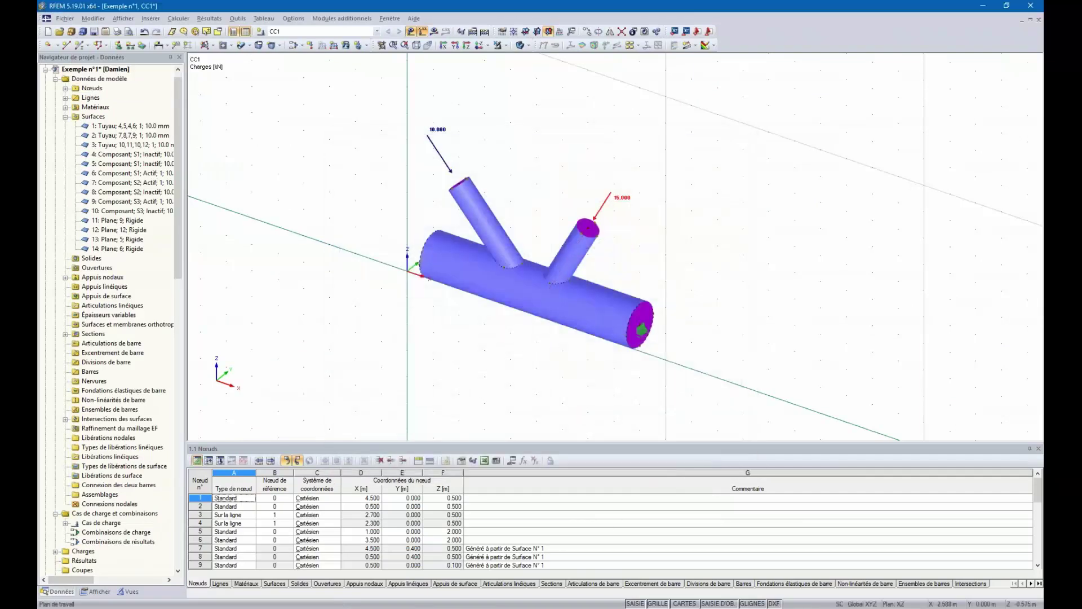
# Generate the FE mesh of the tubular joint with the current mesh settings
pyautogui.keyDown('ctrl'); pyautogui.moveTo(773, 259); pyautogui.dragTo(545, 383, button='middle'); pyautogui.keyUp('ctrl')
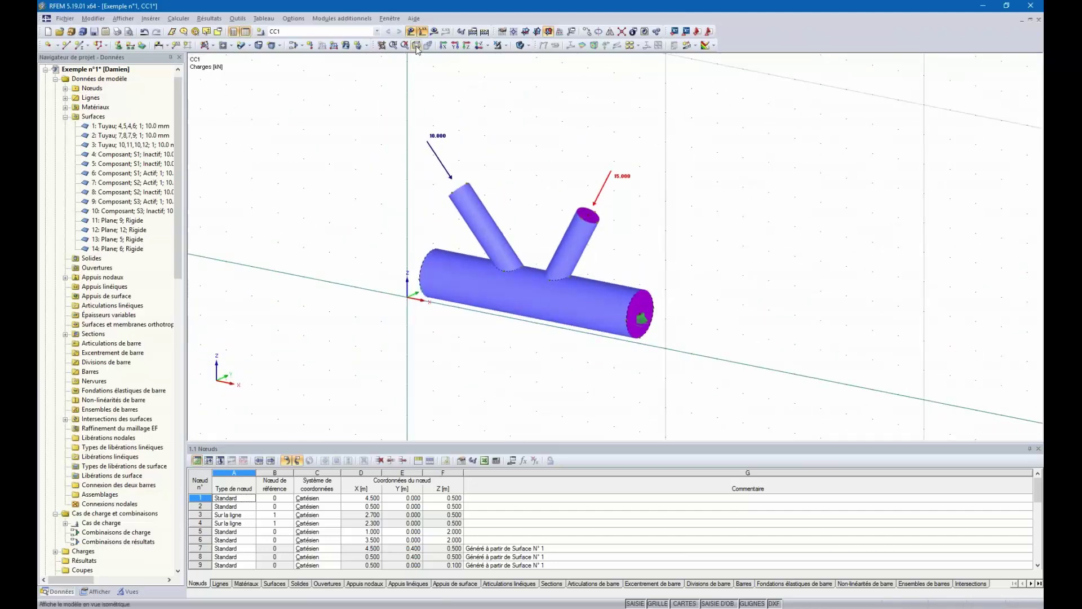
pyautogui.keyDown('ctrl'); pyautogui.moveTo(541, 144); pyautogui.dragTo(576, 142, button='middle'); pyautogui.keyUp('ctrl')
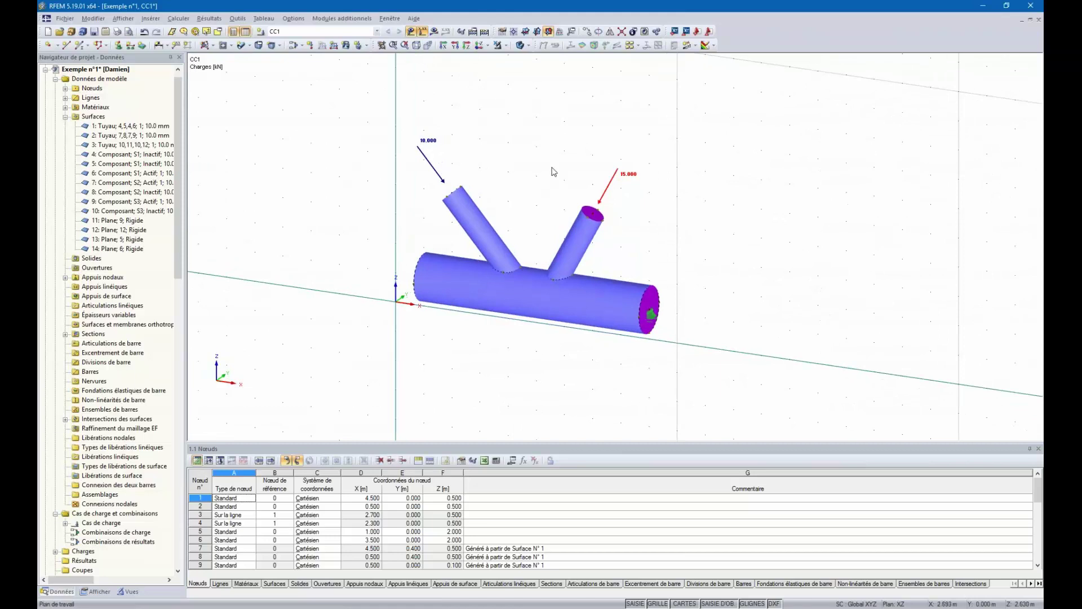
pyautogui.keyDown('ctrl'); pyautogui.moveTo(543, 201); pyautogui.dragTo(383, 258, button='middle'); pyautogui.keyUp('ctrl')
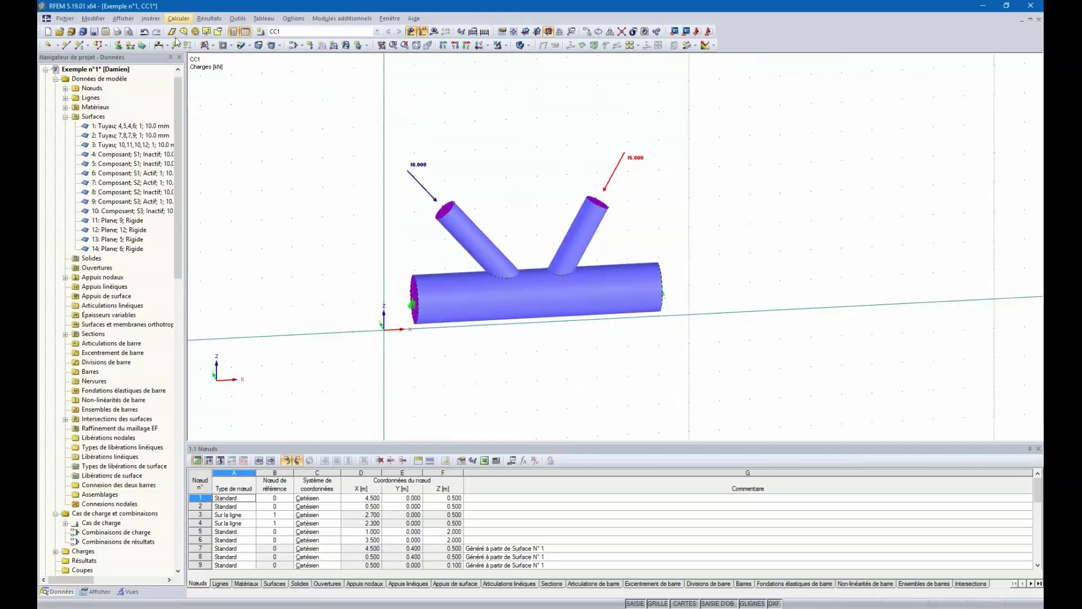
pyautogui.keyDown('ctrl'); pyautogui.moveTo(564, 225); pyautogui.dragTo(647, 254, button='middle'); pyautogui.keyUp('ctrl')
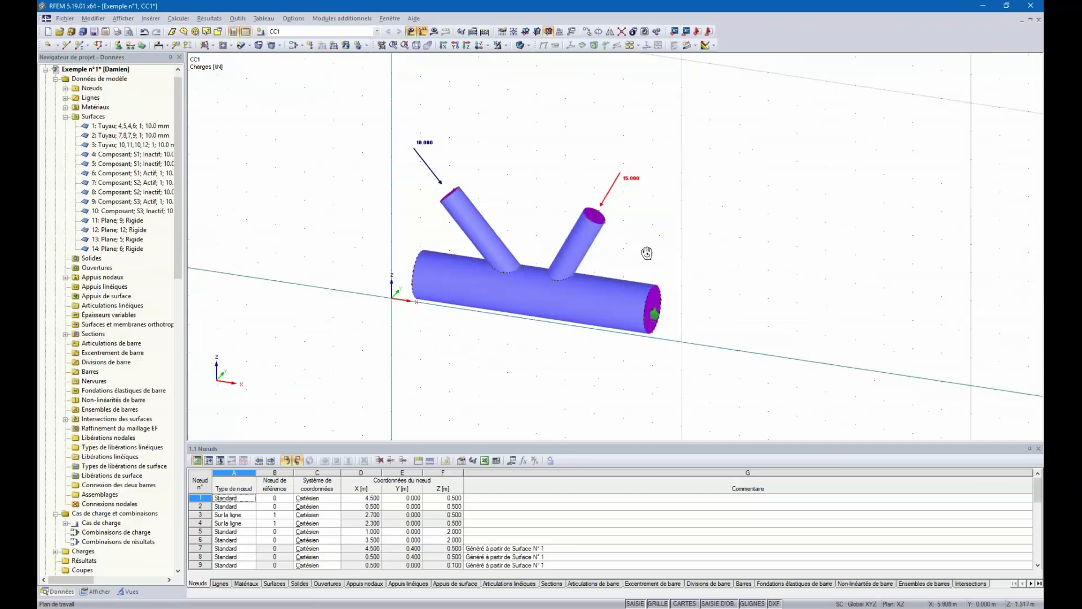
pyautogui.click(178, 18)
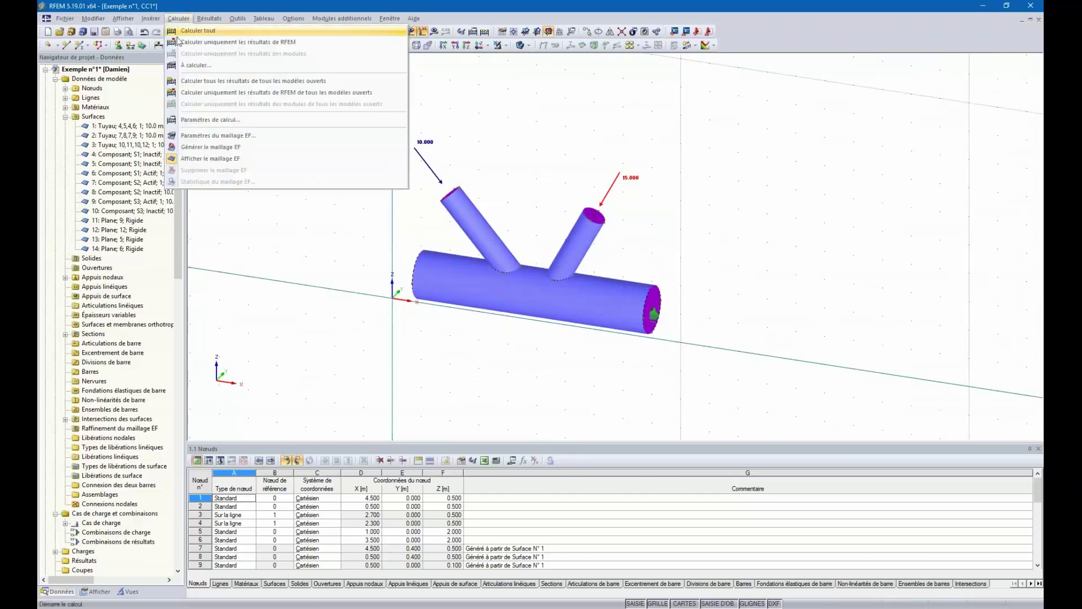
pyautogui.click(194, 148)
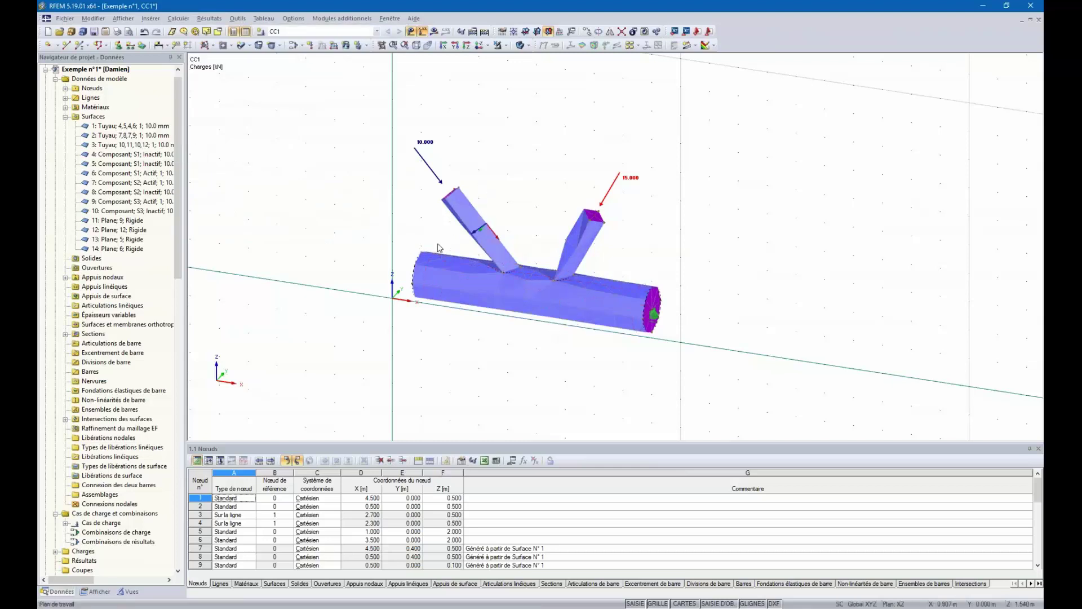
pyautogui.keyDown('ctrl'); pyautogui.moveTo(401, 287); pyautogui.dragTo(414, 293, button='middle'); pyautogui.keyUp('ctrl')
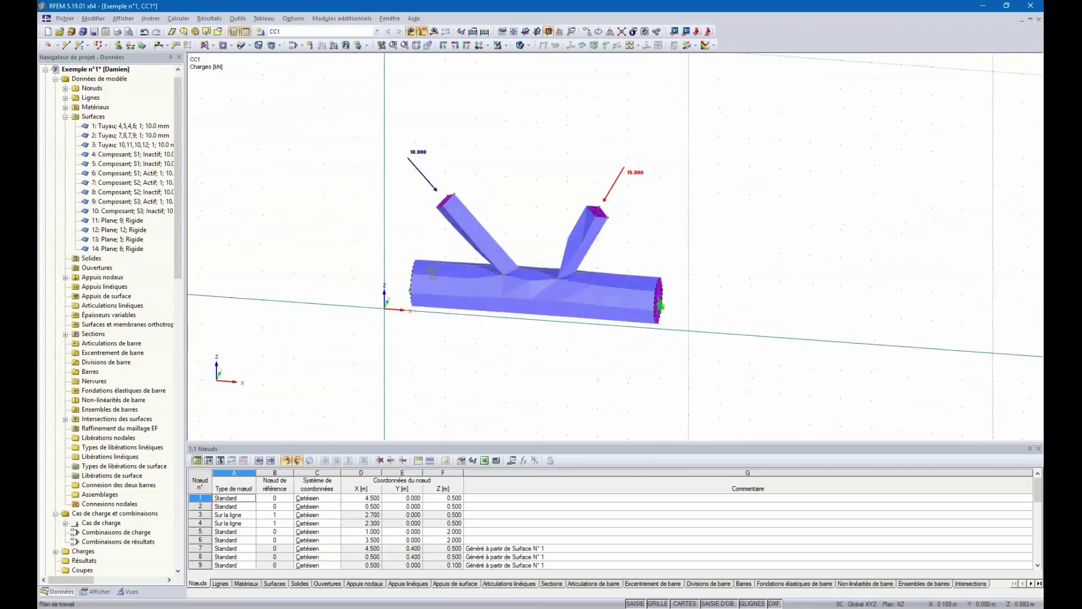
# In the FE mesh settings, switch the model's length unit to mm and set the target finite element length to 100 mm
pyautogui.click(178, 19)
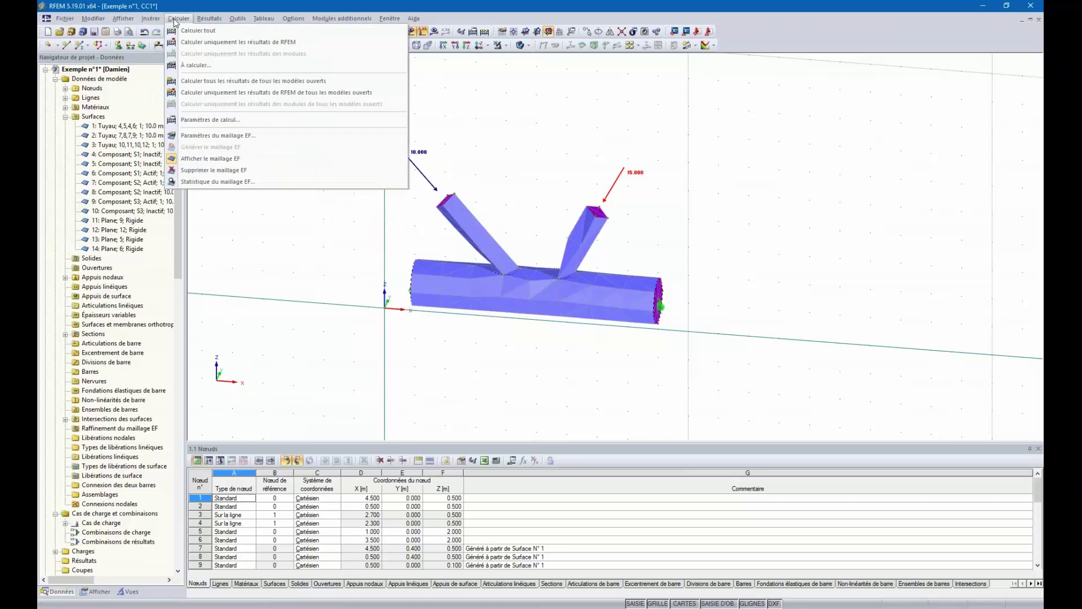
pyautogui.click(203, 138)
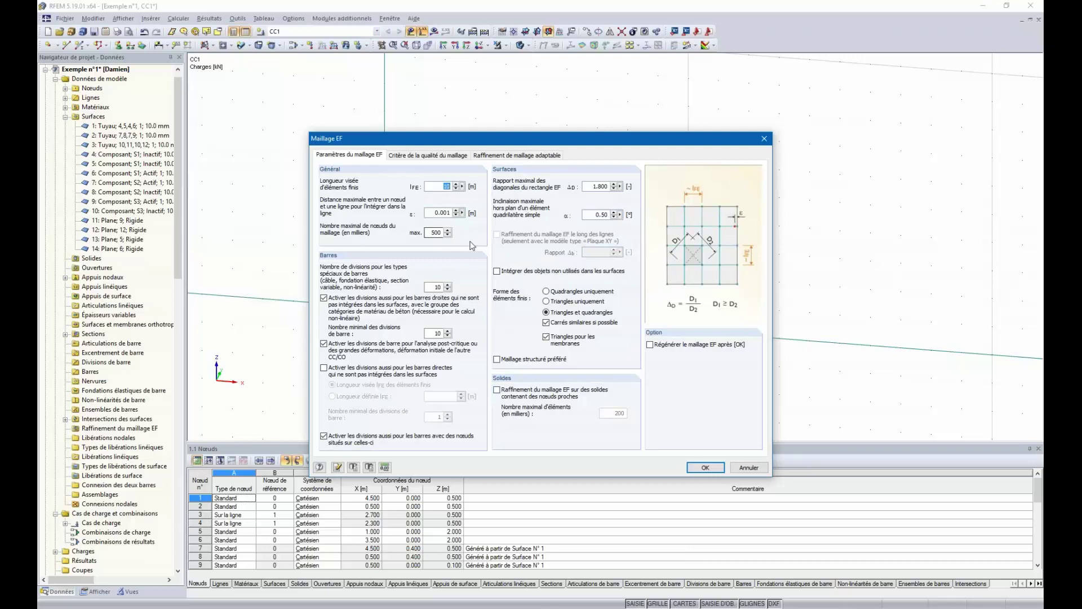
pyautogui.click(385, 467)
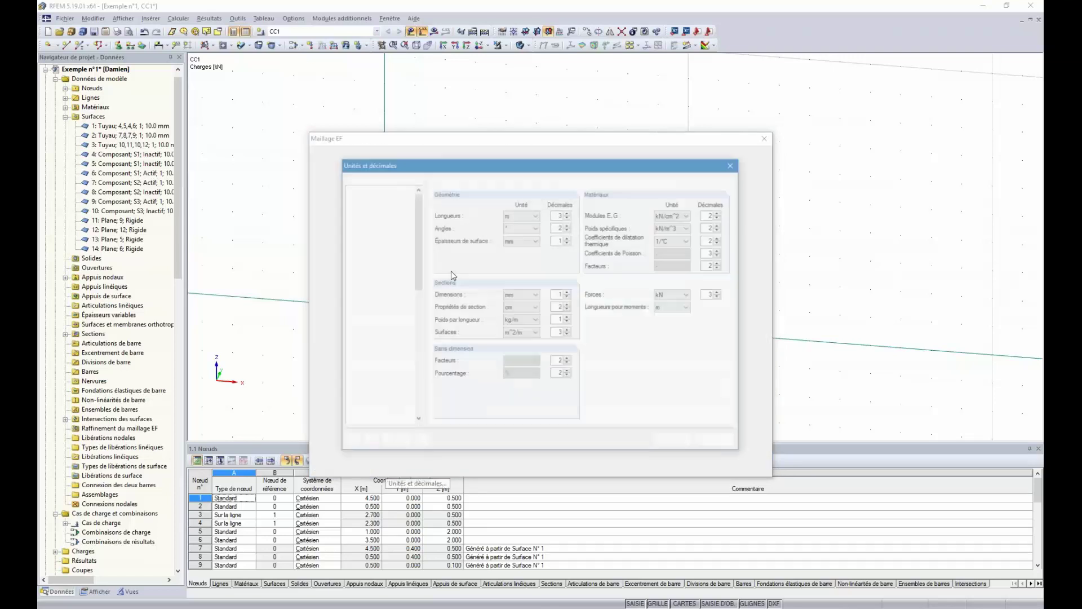
pyautogui.click(530, 214)
pyautogui.click(516, 239)
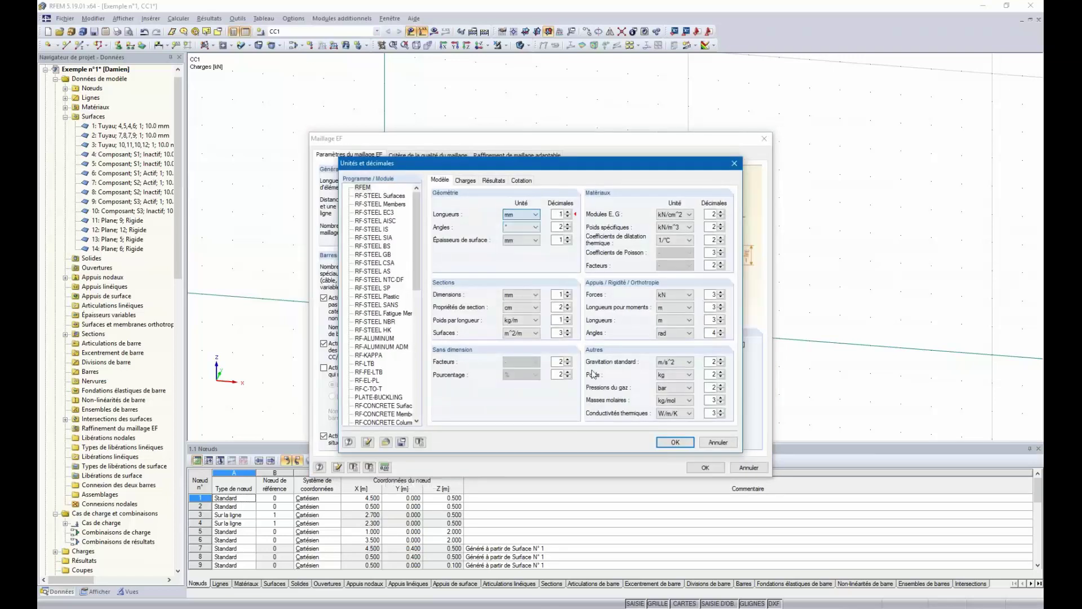
pyautogui.click(675, 443)
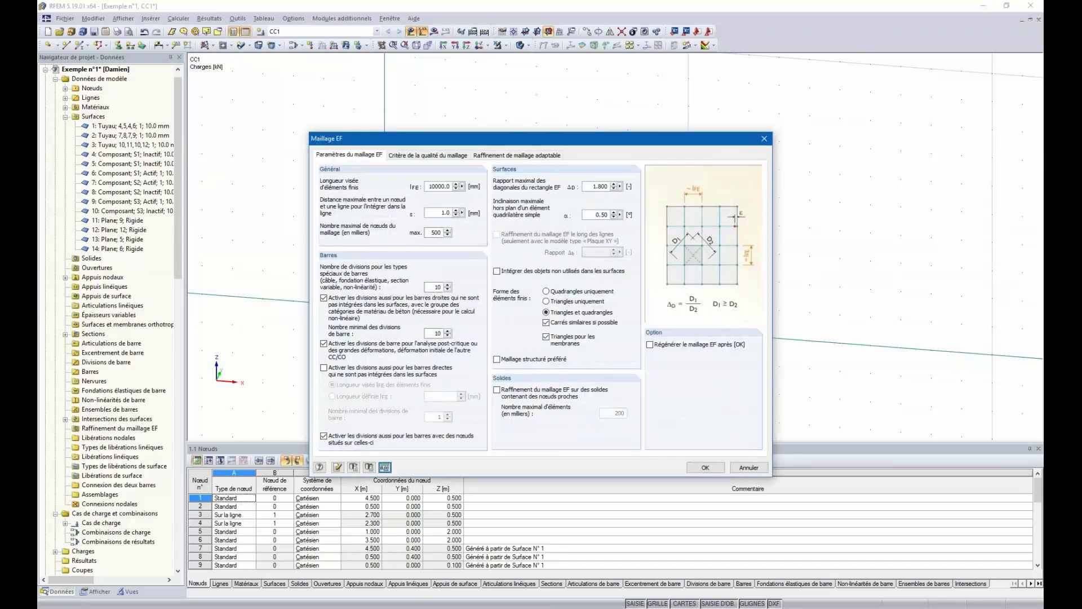
pyautogui.write('100')
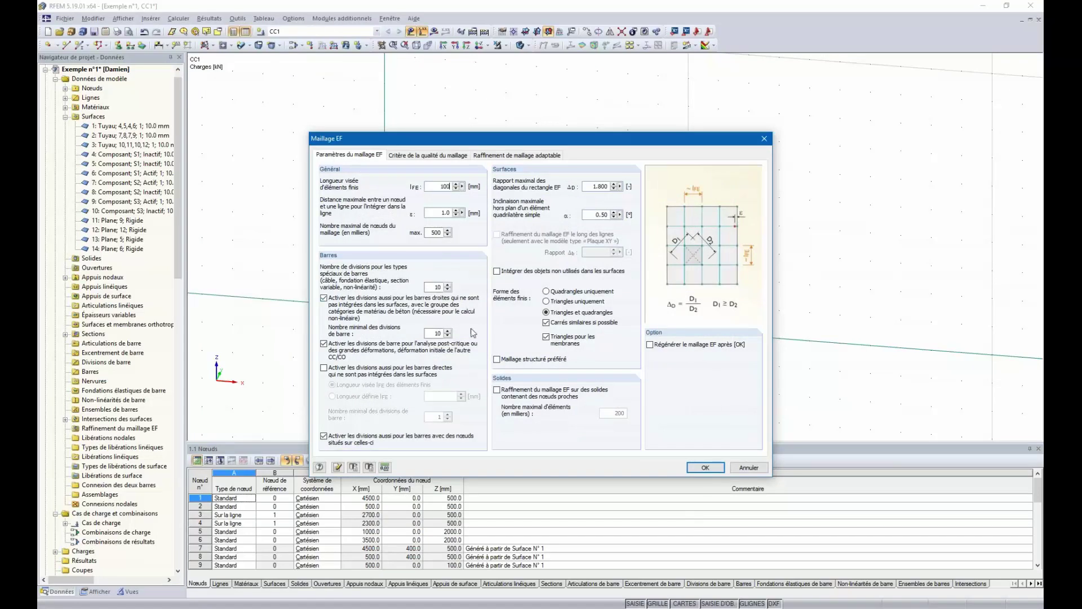
pyautogui.click(706, 468)
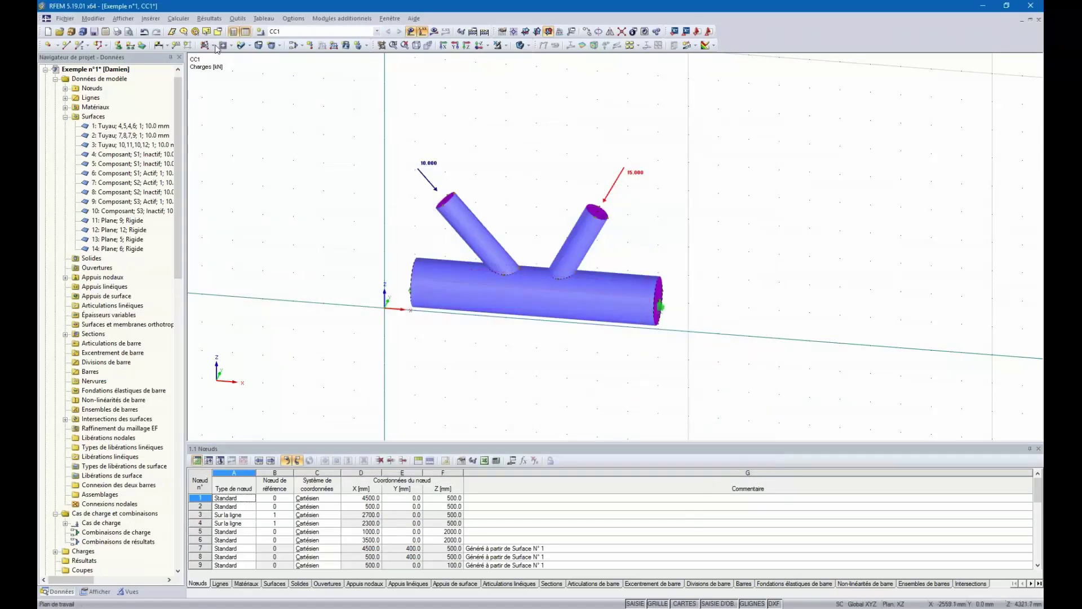
# Generate the FE mesh with the 100 mm target length and inspect it around the pipes and end caps
pyautogui.click(215, 45)
pyautogui.click(237, 150)
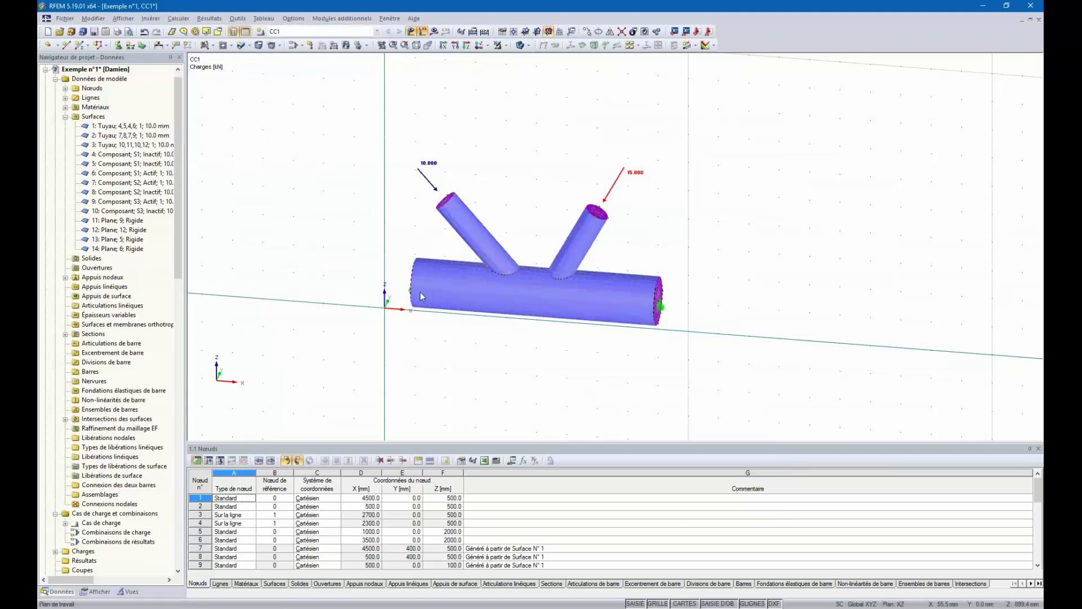
pyautogui.scroll(4, 510, 282)
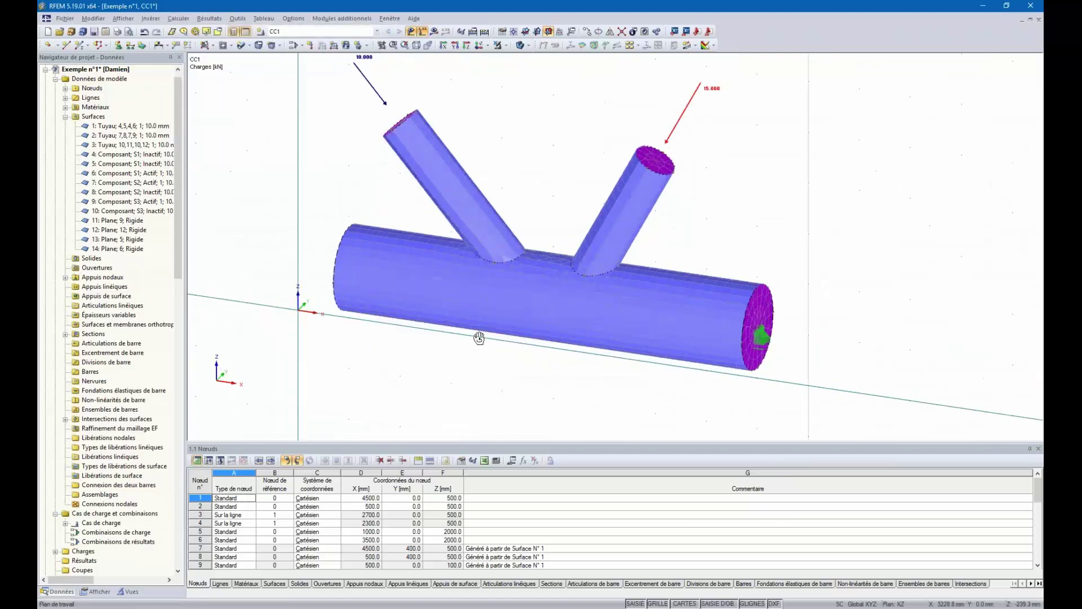
pyautogui.keyDown('ctrl'); pyautogui.moveTo(479, 338); pyautogui.dragTo(435, 319, button='middle'); pyautogui.keyUp('ctrl')
pyautogui.keyDown('ctrl'); pyautogui.moveTo(418, 257); pyautogui.dragTo(471, 276, button='middle'); pyautogui.keyUp('ctrl')
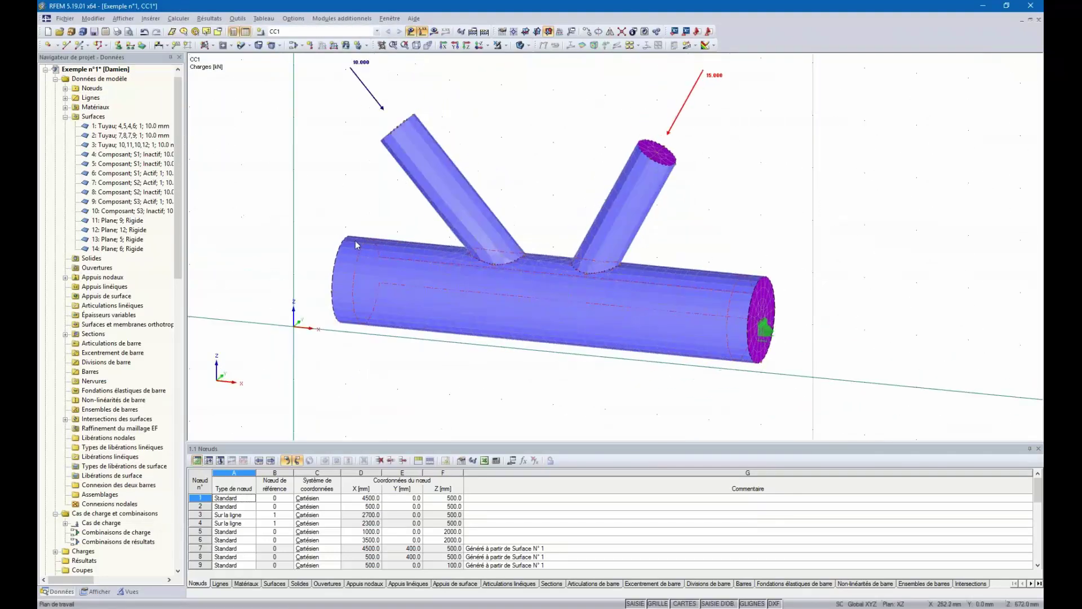
pyautogui.keyDown('ctrl'); pyautogui.moveTo(555, 291); pyautogui.dragTo(692, 360, button='middle'); pyautogui.keyUp('ctrl')
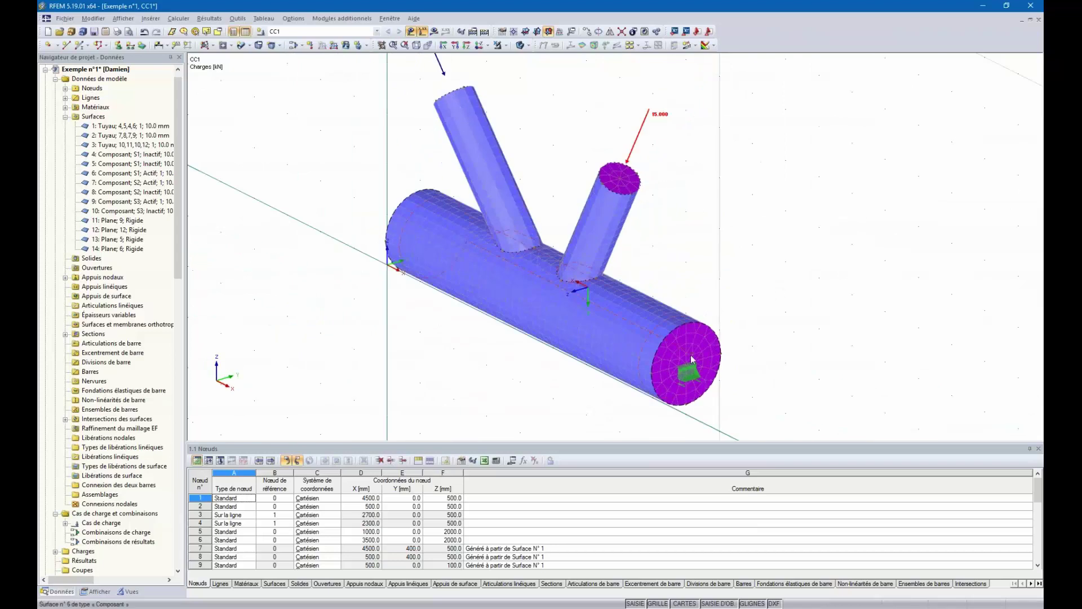
pyautogui.keyDown('ctrl'); pyautogui.moveTo(571, 367); pyautogui.dragTo(562, 364, button='middle'); pyautogui.keyUp('ctrl')
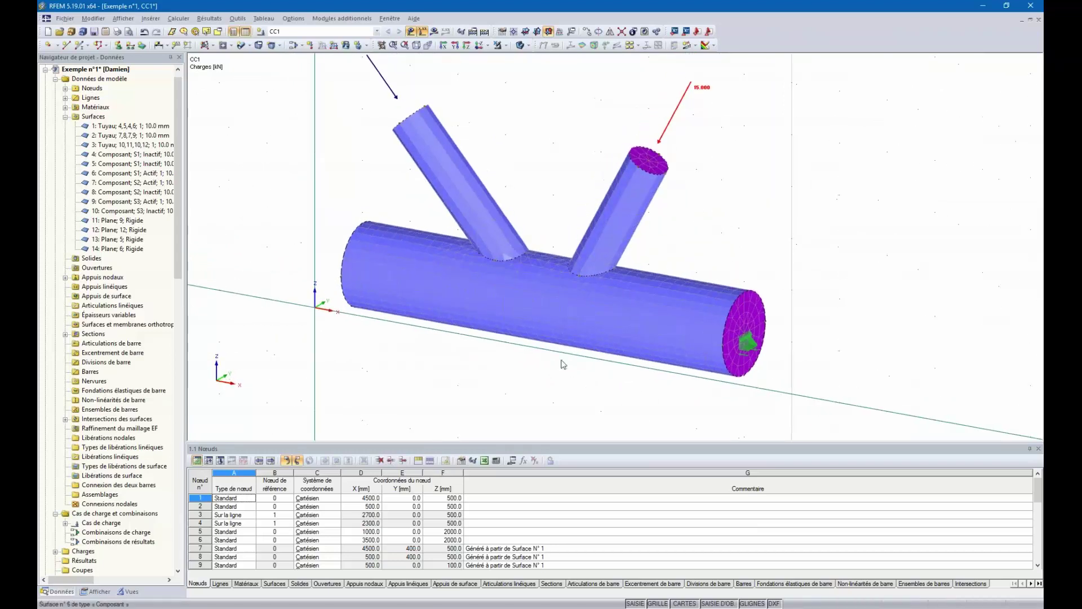
pyautogui.keyDown('ctrl'); pyautogui.moveTo(520, 327); pyautogui.dragTo(478, 156, button='middle'); pyautogui.keyUp('ctrl')
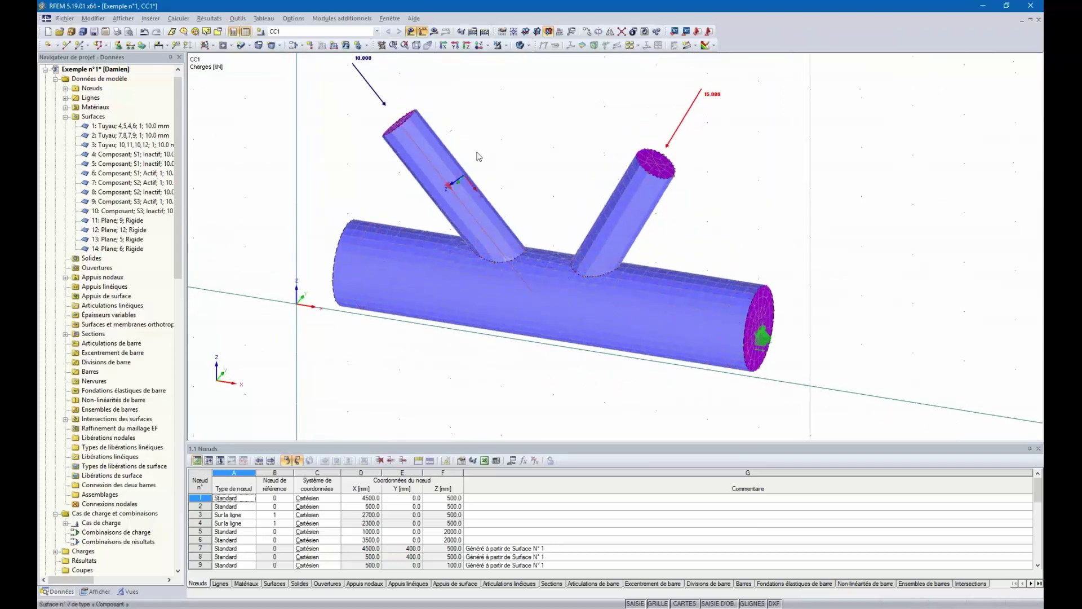
# Create a surface FE mesh refinement with a 50 mm target length on both inclined pipes, surfaces 7 and 9
pyautogui.keyDown('ctrl'); pyautogui.moveTo(652, 259); pyautogui.dragTo(802, 226, button='middle'); pyautogui.keyUp('ctrl')
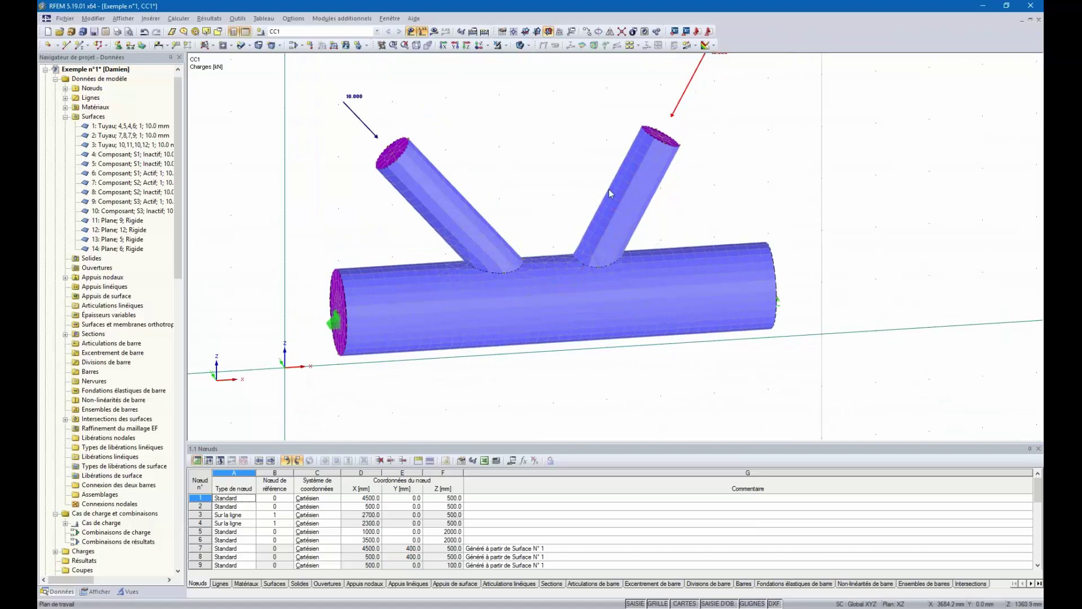
pyautogui.click(410, 188)
pyautogui.click(651, 179)
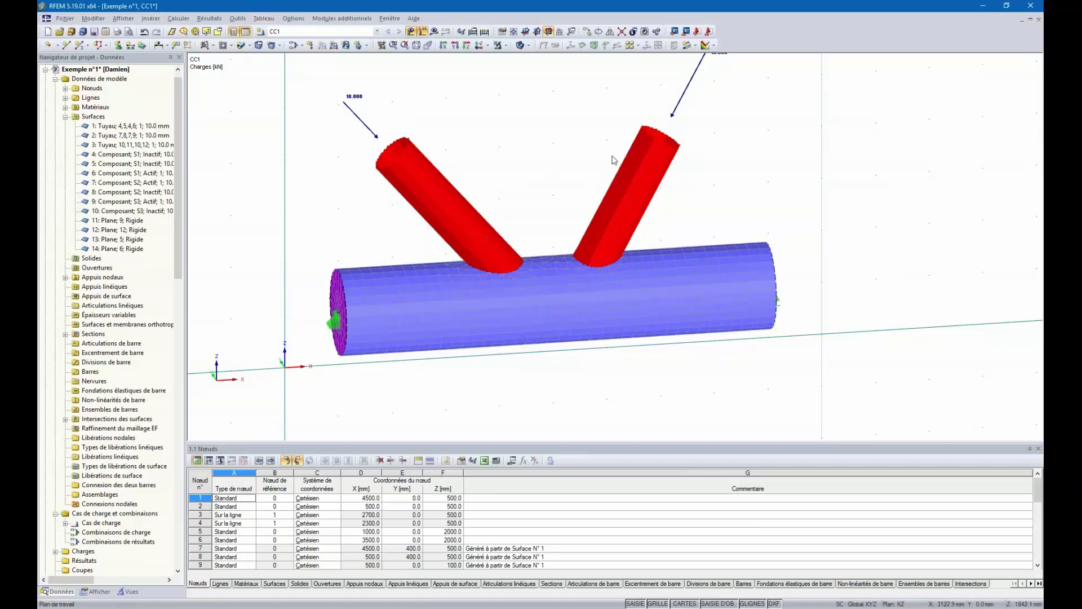
pyautogui.rightClick(660, 171)
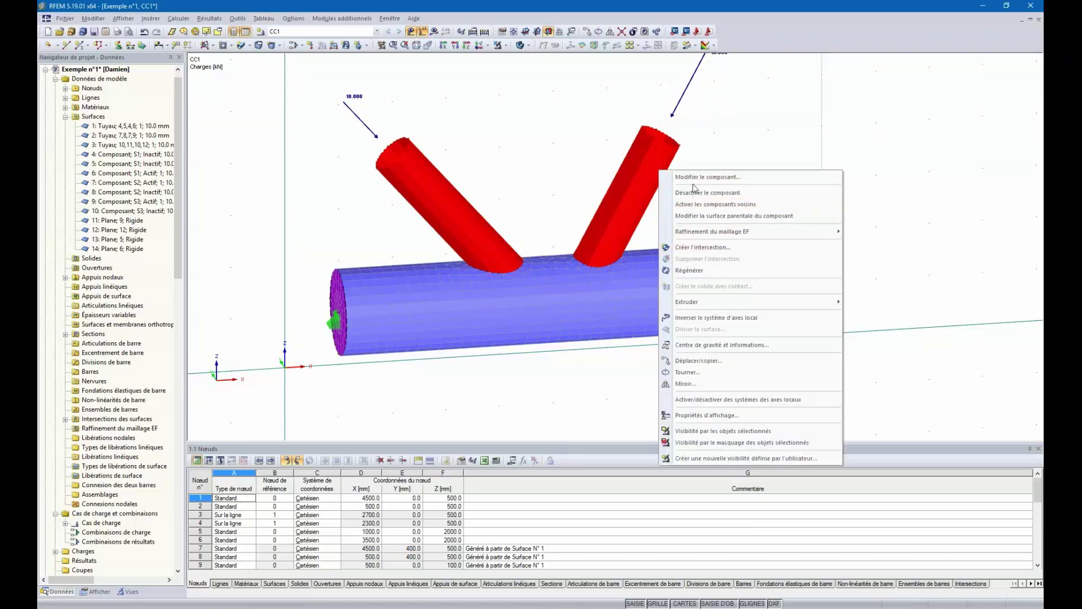
pyautogui.moveTo(697, 235)
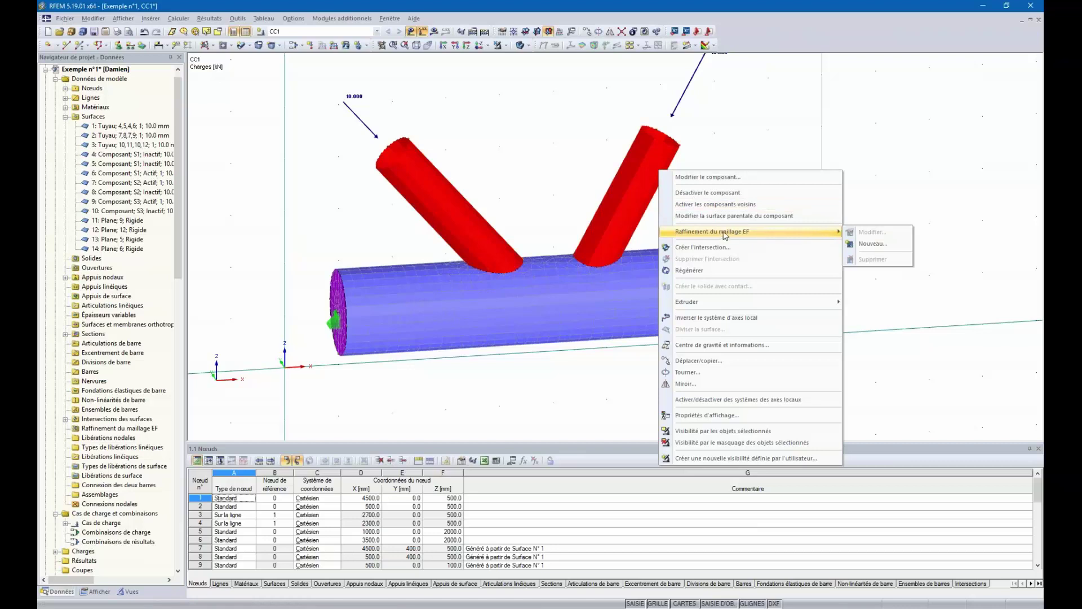
pyautogui.click(872, 244)
pyautogui.click(600, 320)
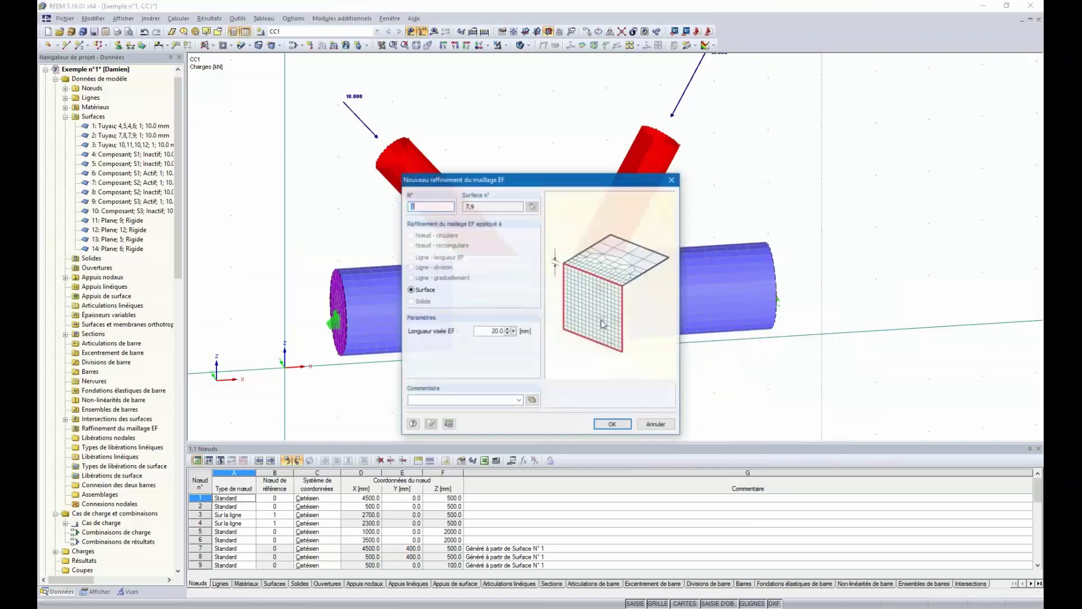
pyautogui.doubleClick(493, 333)
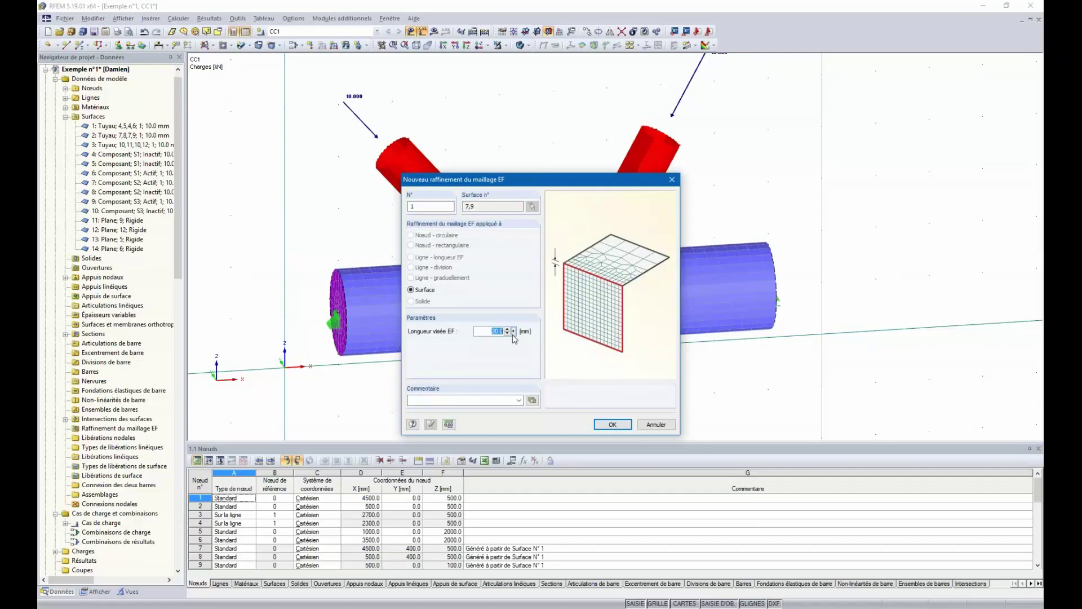
pyautogui.write('50')
pyautogui.click(610, 424)
pyautogui.click(562, 343)
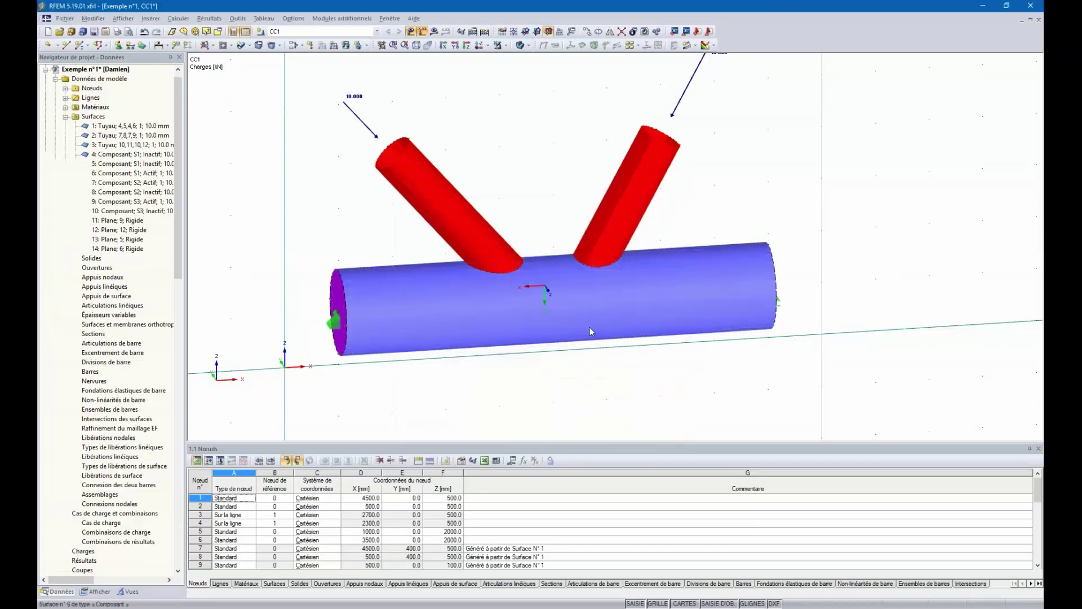
# Generate the FE mesh with the inclined pipes' refinement and inspect it from several angles
pyautogui.click(177, 19)
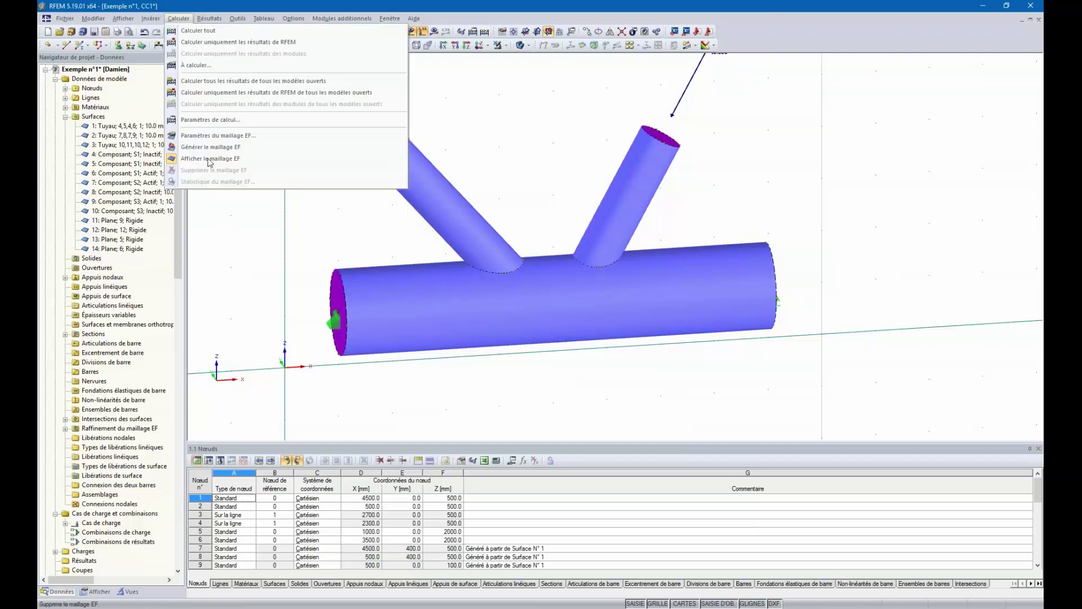
pyautogui.click(211, 150)
pyautogui.keyDown('ctrl'); pyautogui.moveTo(800, 210); pyautogui.dragTo(480, 163, button='middle'); pyautogui.keyUp('ctrl')
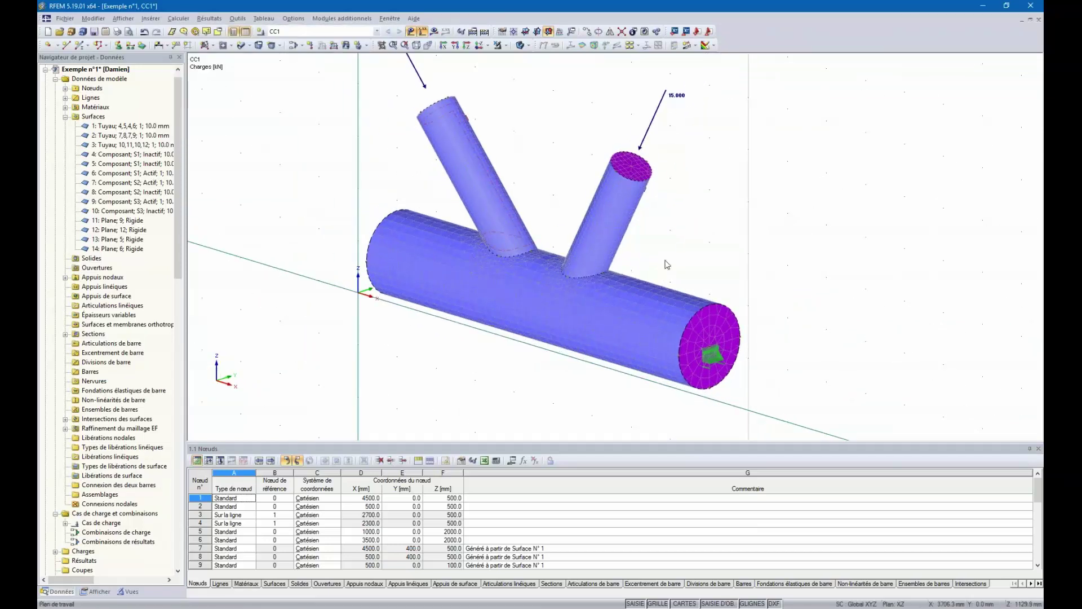
pyautogui.keyDown('ctrl'); pyautogui.moveTo(667, 266); pyautogui.dragTo(617, 172, button='middle'); pyautogui.keyUp('ctrl')
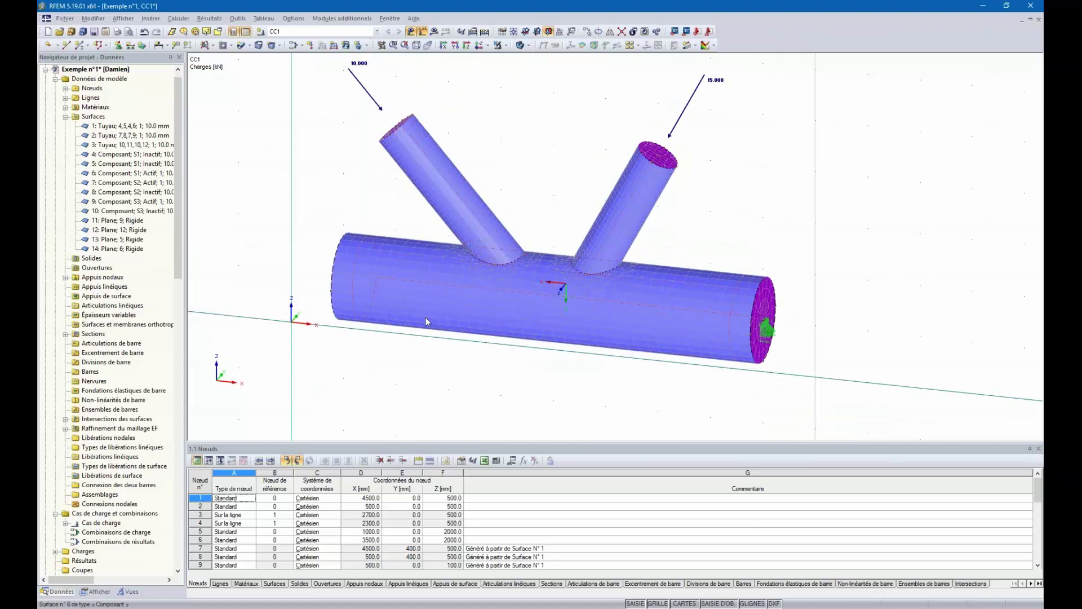
pyautogui.keyDown('ctrl'); pyautogui.moveTo(428, 322); pyautogui.dragTo(399, 239, button='middle'); pyautogui.keyUp('ctrl')
pyautogui.keyDown('ctrl'); pyautogui.moveTo(631, 337); pyautogui.dragTo(609, 203, button='middle'); pyautogui.keyUp('ctrl')
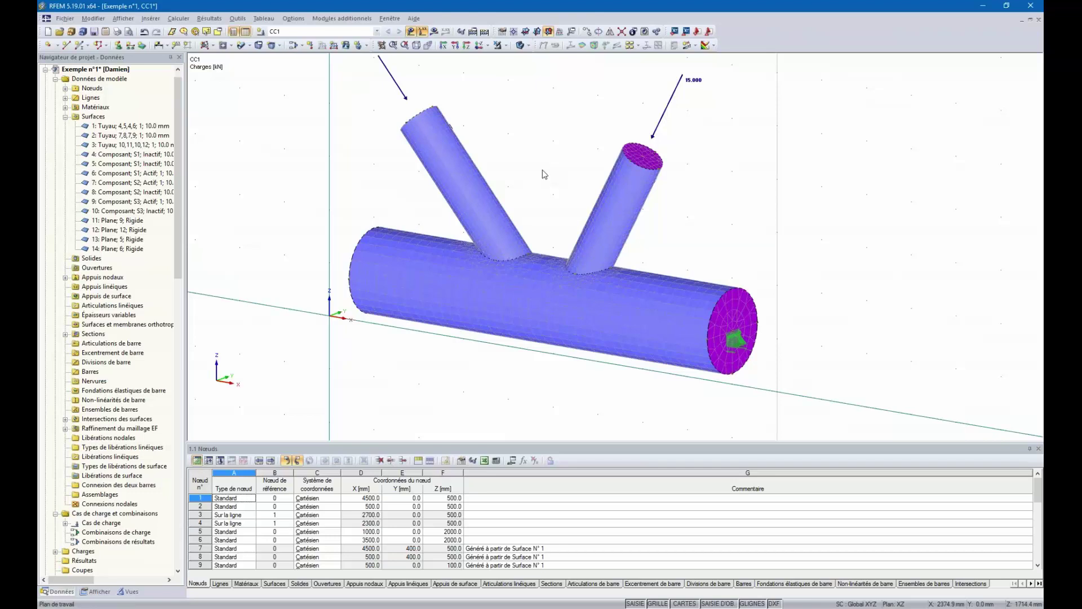
# Examine the FE mesh quality criteria for surfaces and solids, with the settings window moved clear of the model
pyautogui.click(181, 20)
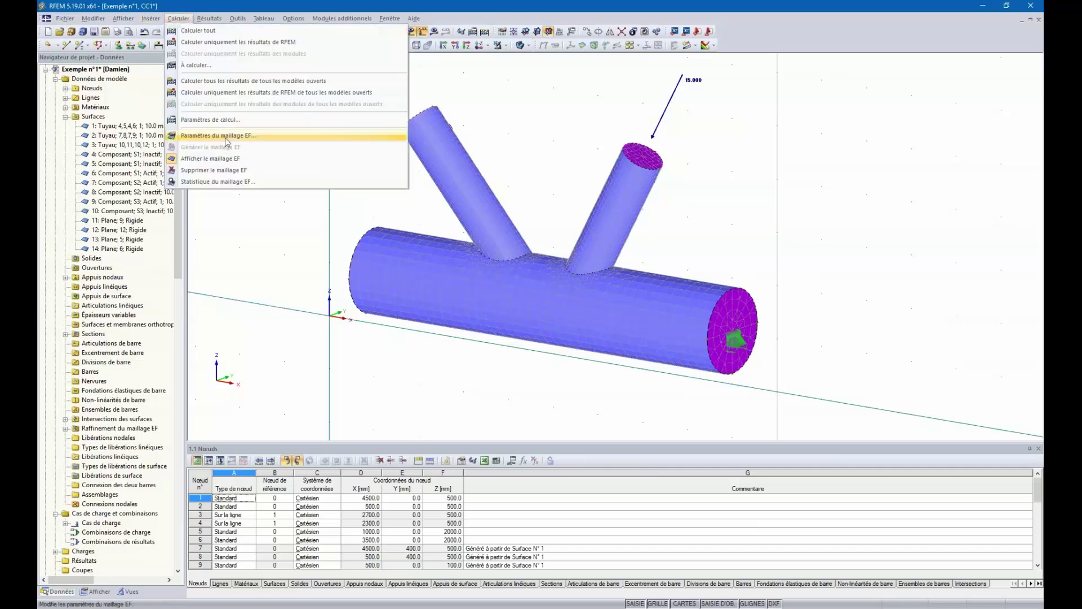
pyautogui.click(225, 138)
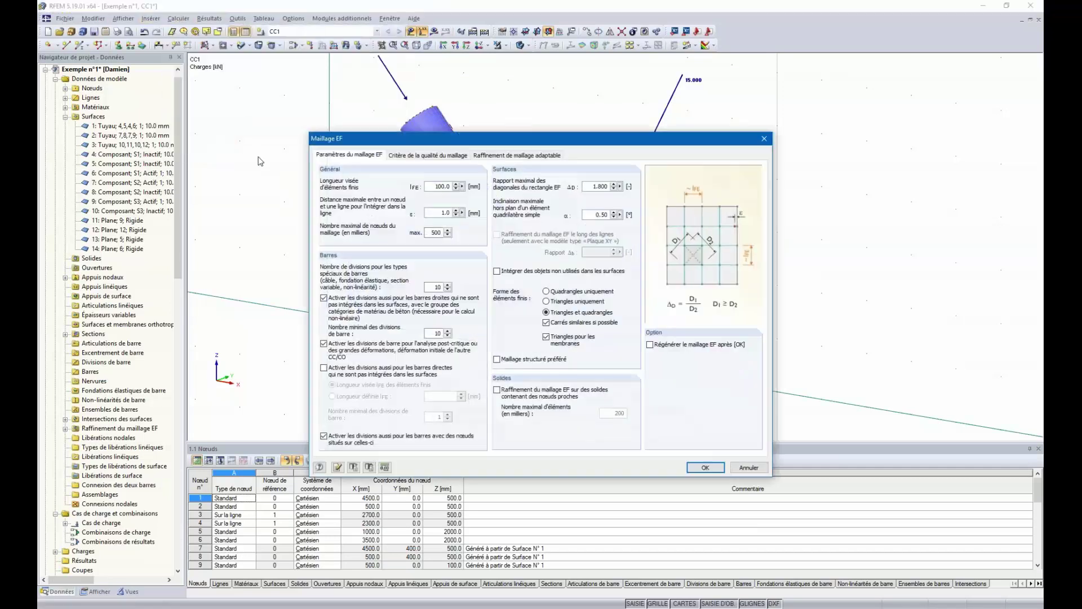
pyautogui.click(415, 158)
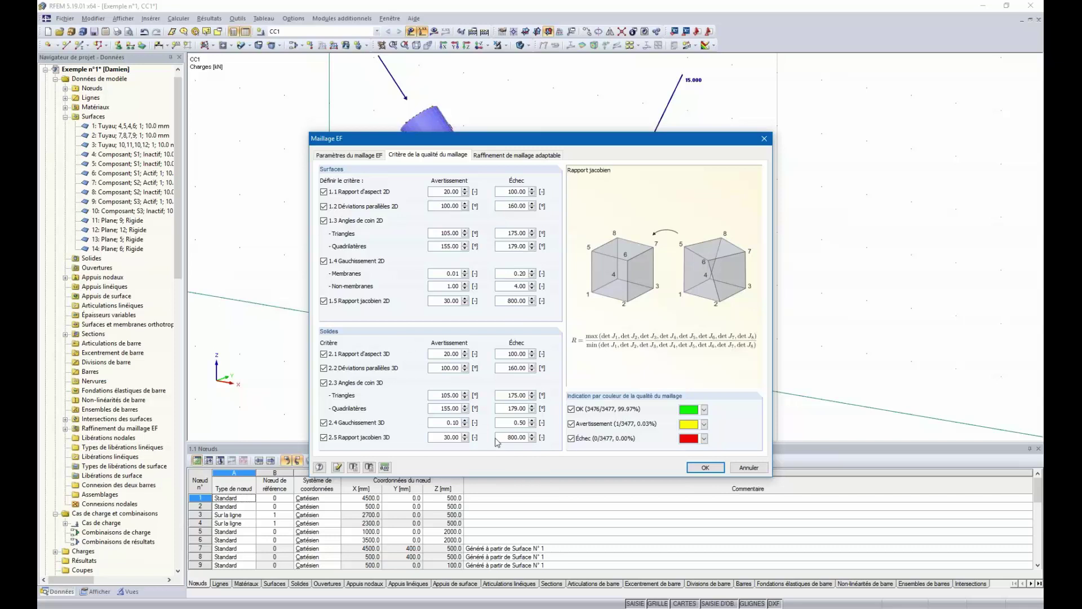
pyautogui.moveTo(537, 145); pyautogui.dragTo(721, 79)
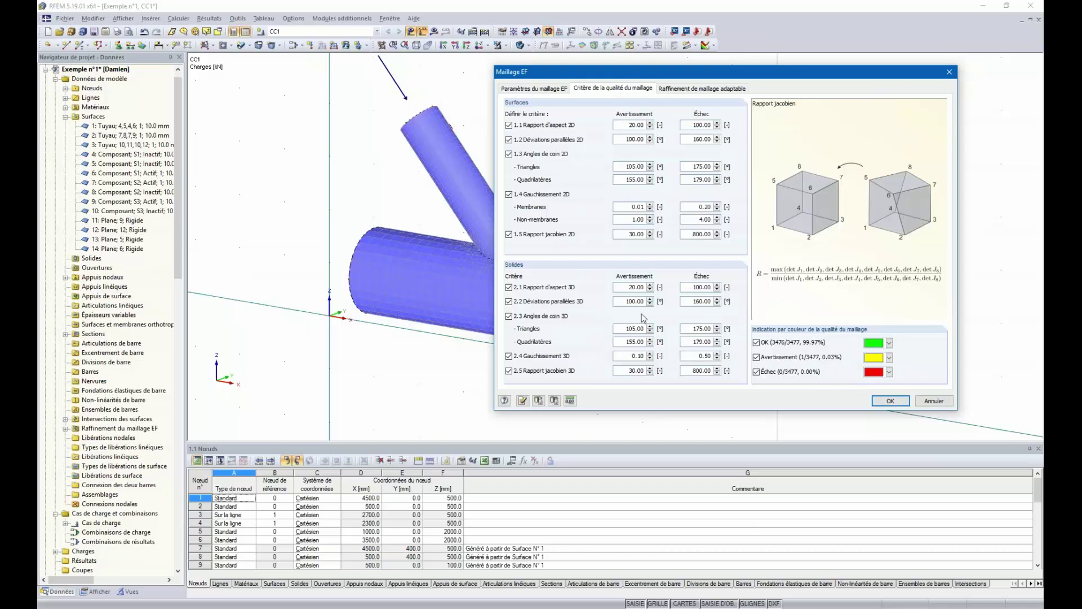
# Accept the FE mesh settings, display the mesh quality on the model, and inspect the warning element at the pipe intersection
pyautogui.click(891, 400)
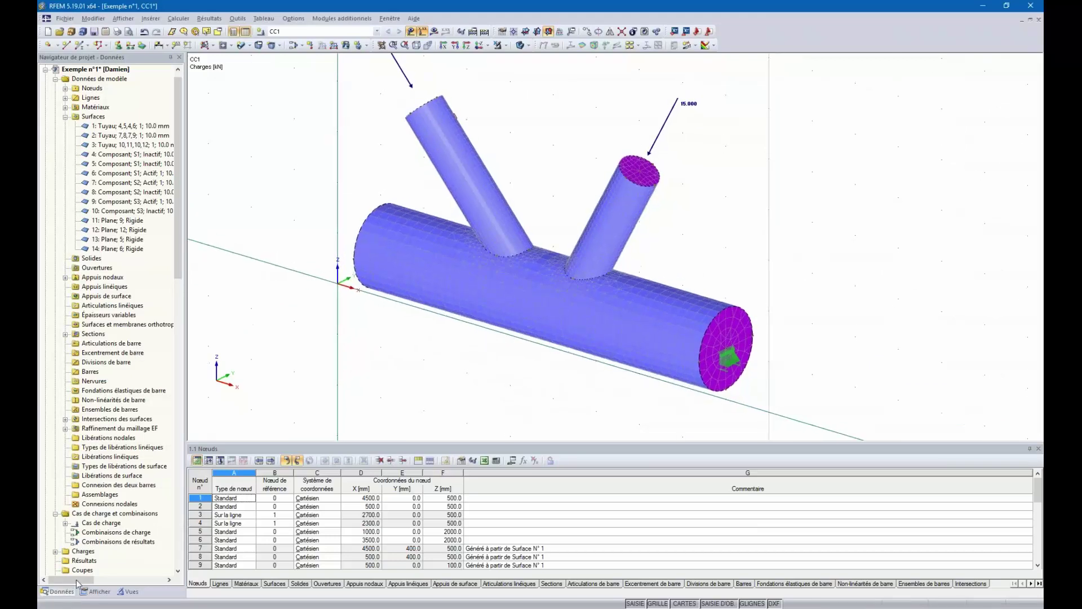
pyautogui.click(95, 591)
pyautogui.scroll(-12, 102, 288)
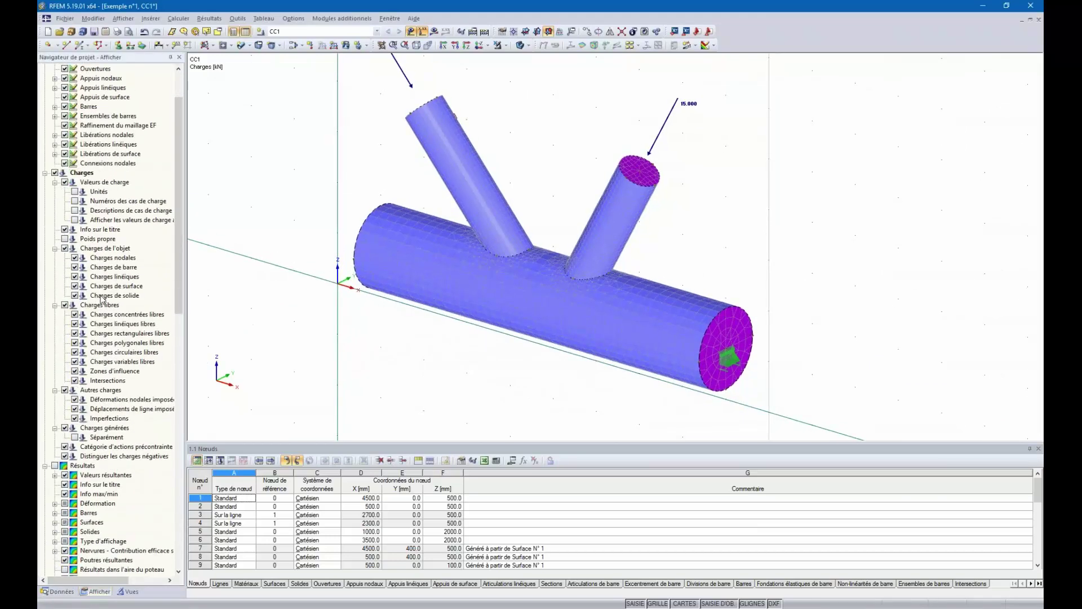
pyautogui.scroll(-2, 102, 307)
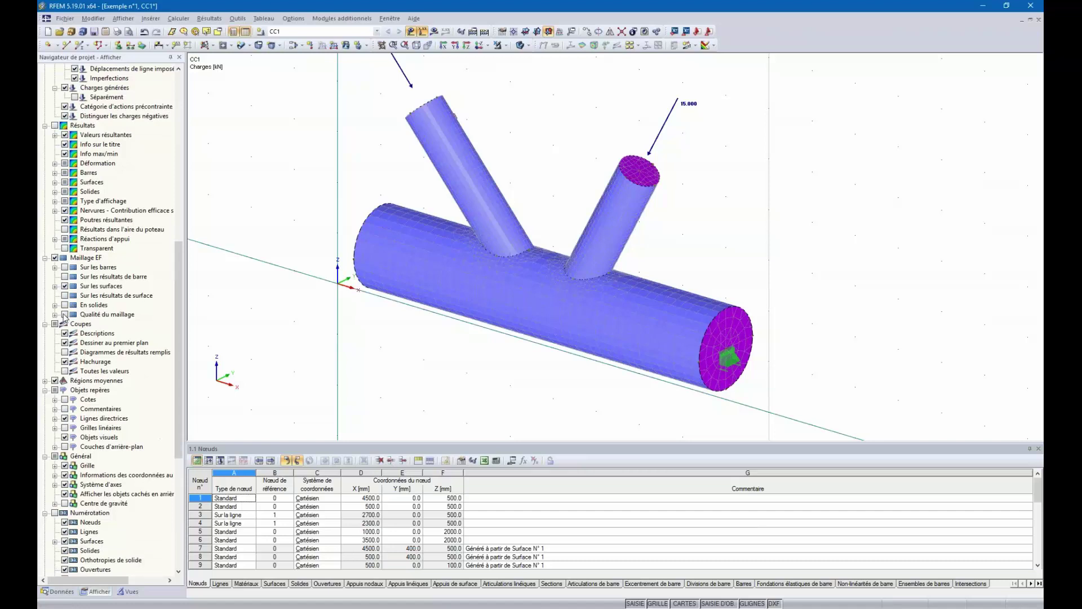
pyautogui.click(65, 315)
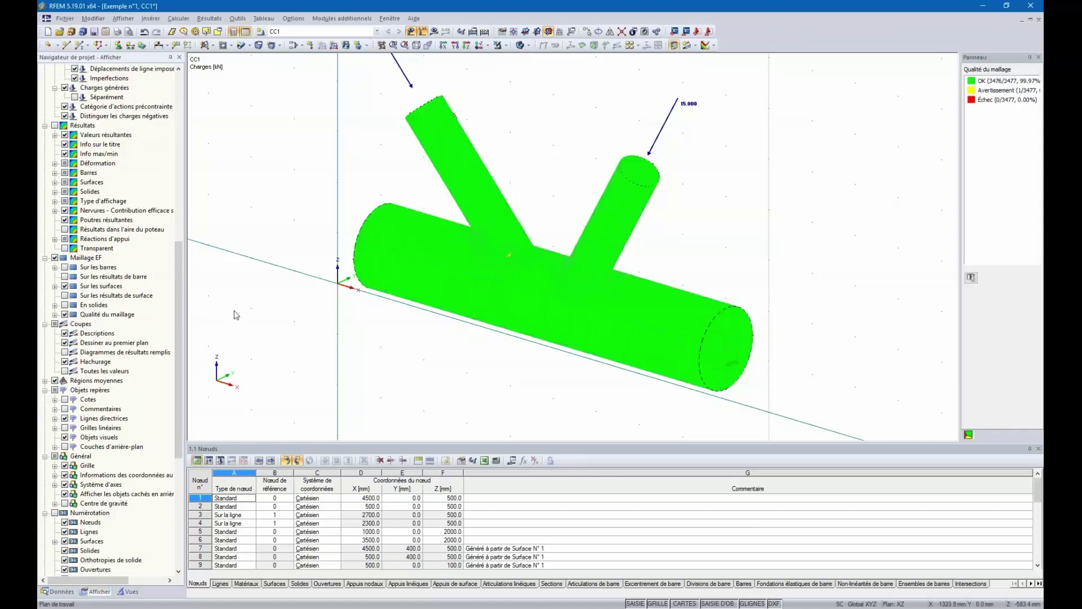
pyautogui.scroll(6, 513, 258)
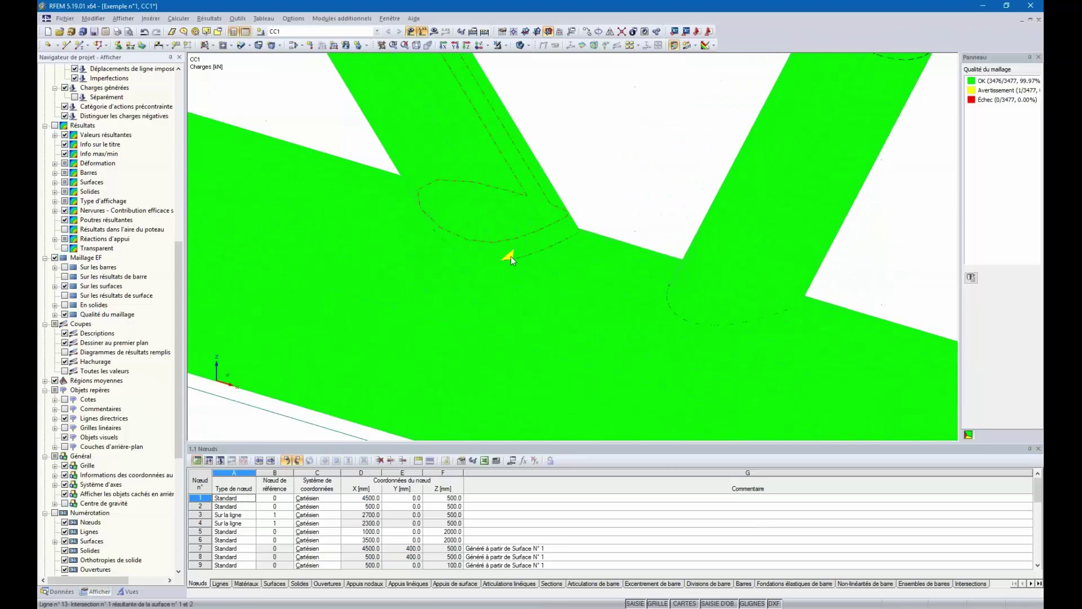
pyautogui.scroll(-1, 510, 256)
pyautogui.scroll(-5, 508, 257)
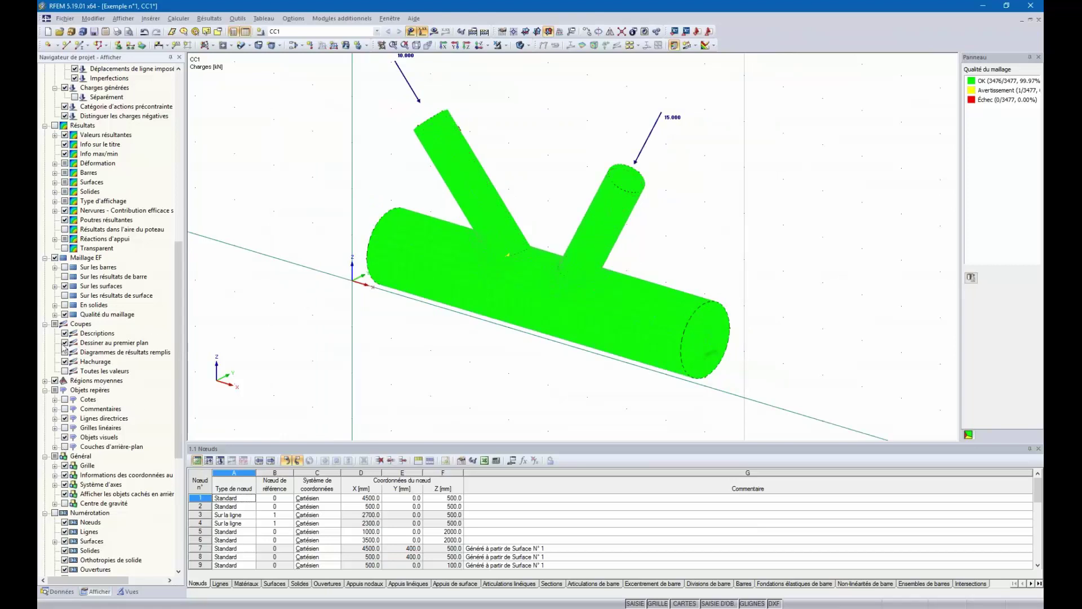
# Show the annotations of the warning elements in the mesh quality display
pyautogui.click(55, 314)
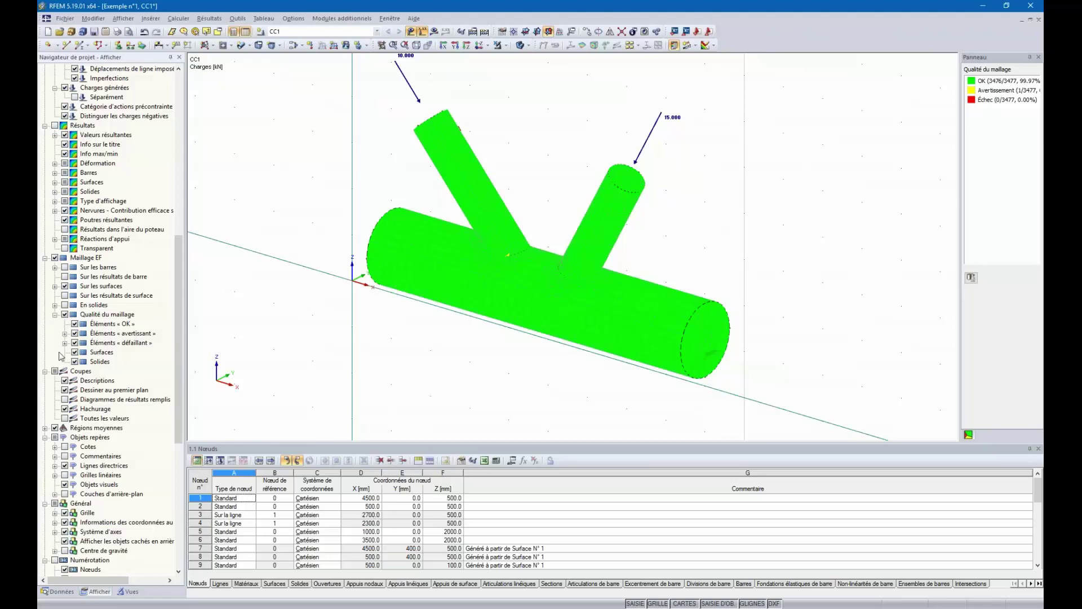
pyautogui.click(65, 333)
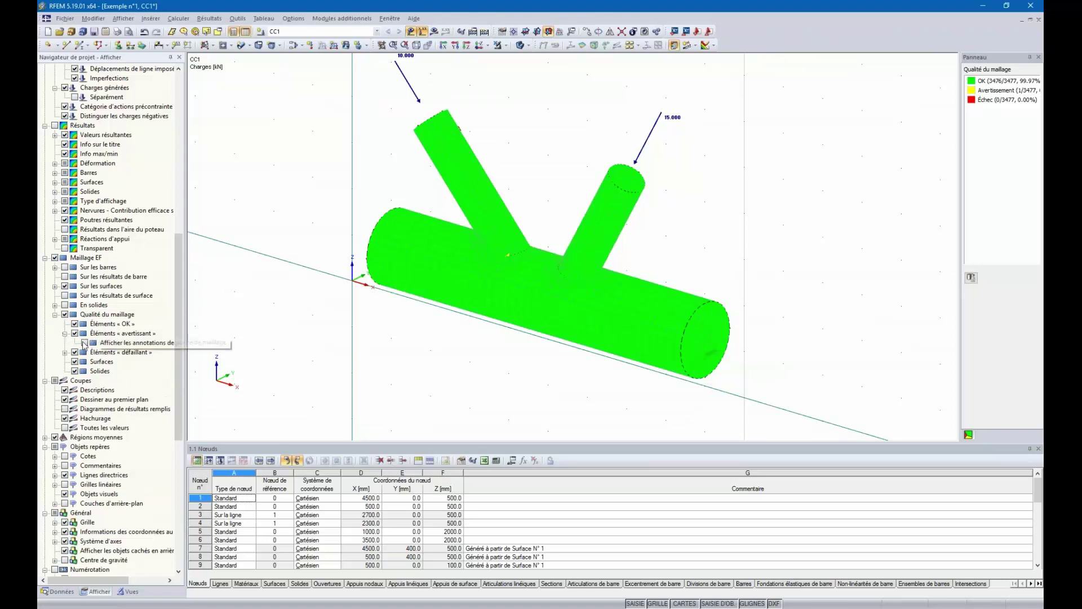
pyautogui.click(84, 342)
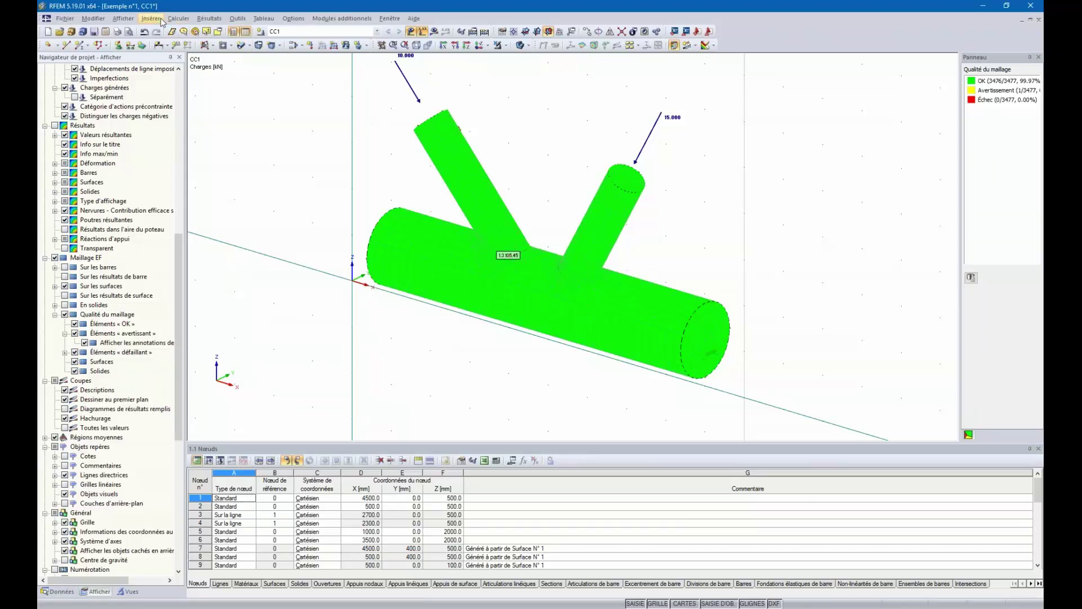
# Compare the annotated element with the FE mesh quality criteria, and hide the mesh quality display
pyautogui.click(179, 19)
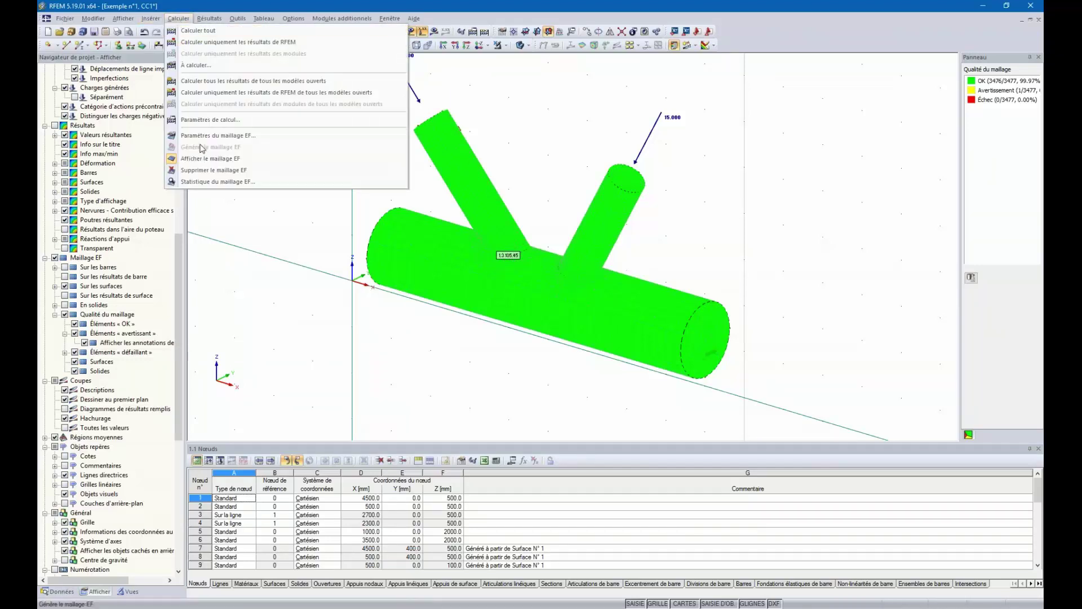
pyautogui.click(203, 143)
pyautogui.click(412, 157)
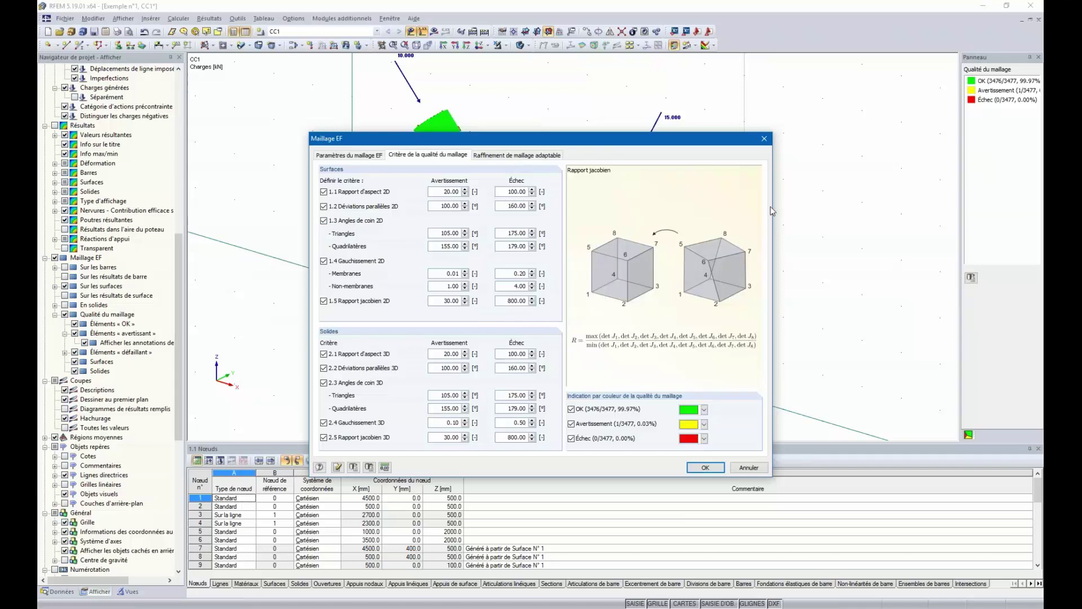
pyautogui.click(764, 139)
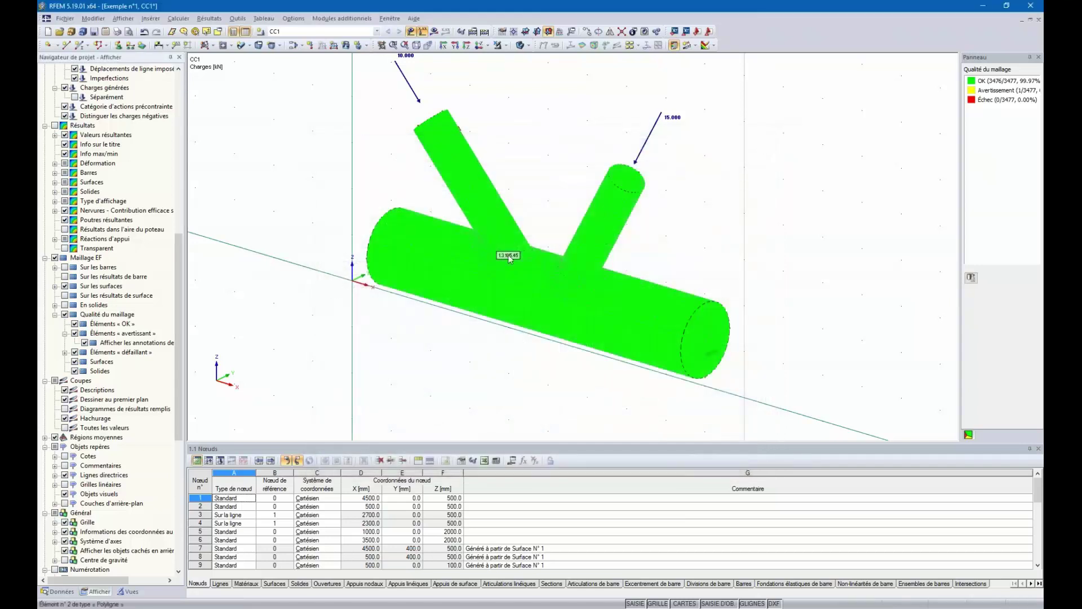
pyautogui.click(65, 315)
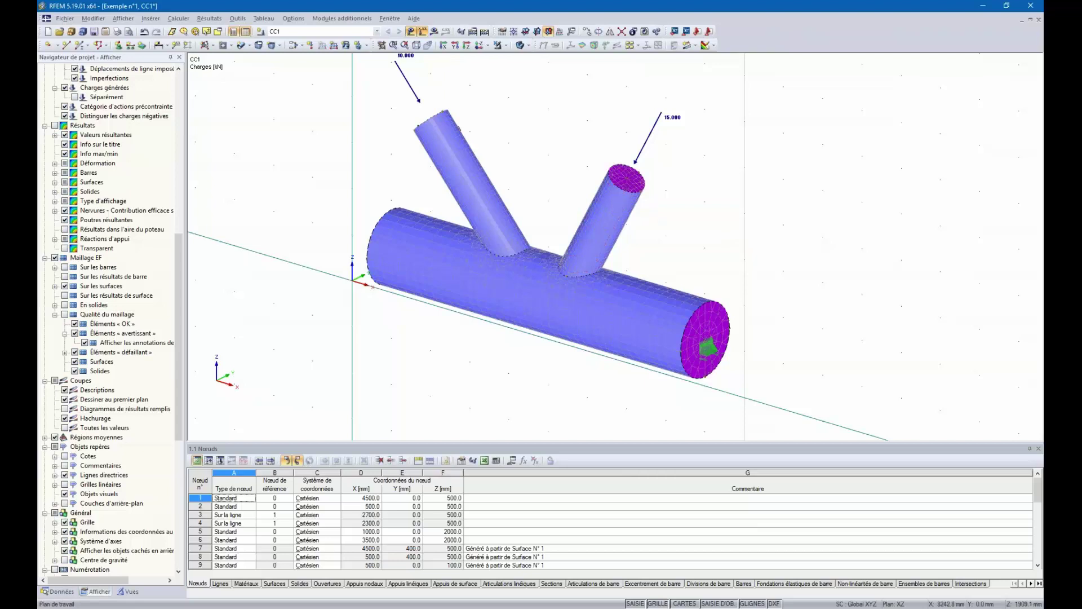
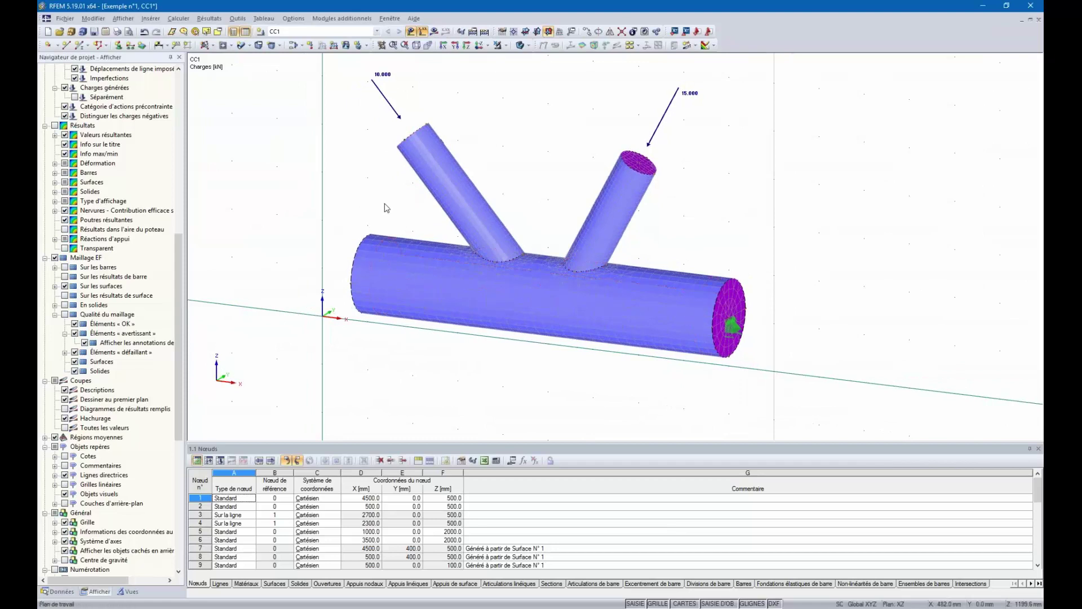
# Calculate load case CC1 and show its global deformations u with the model in wireframe display
pyautogui.keyDown('ctrl'); pyautogui.moveTo(387, 209); pyautogui.dragTo(404, 175, button='middle'); pyautogui.keyUp('ctrl')
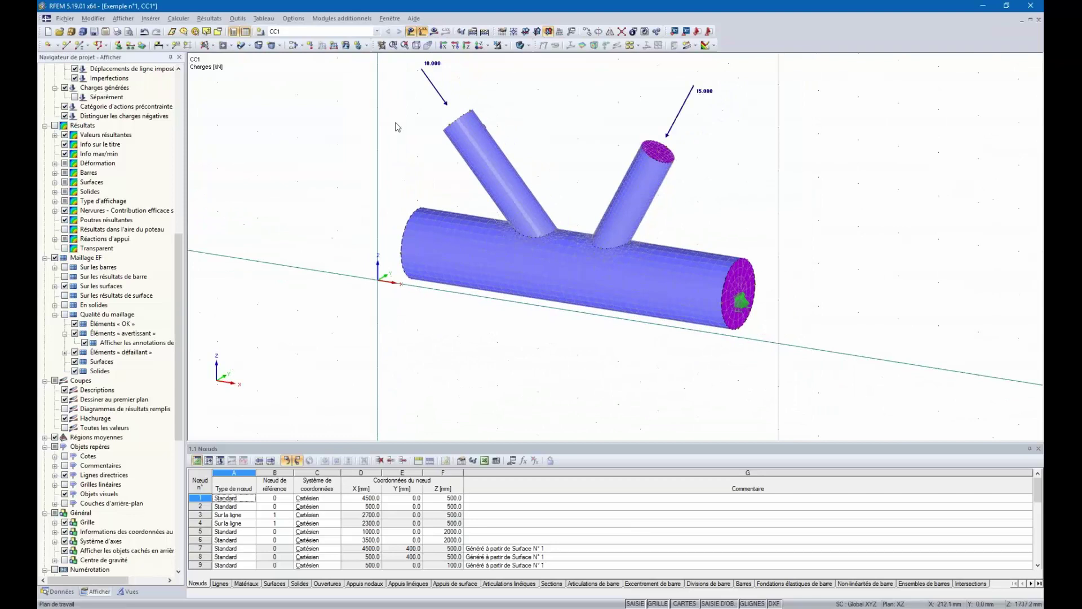
pyautogui.click(434, 31)
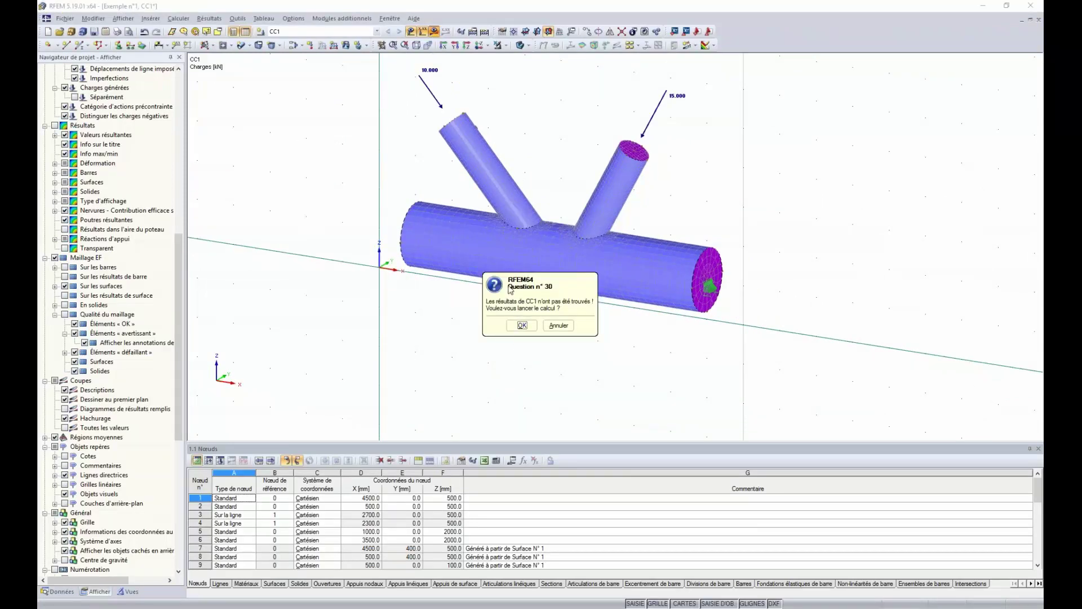
pyautogui.click(522, 326)
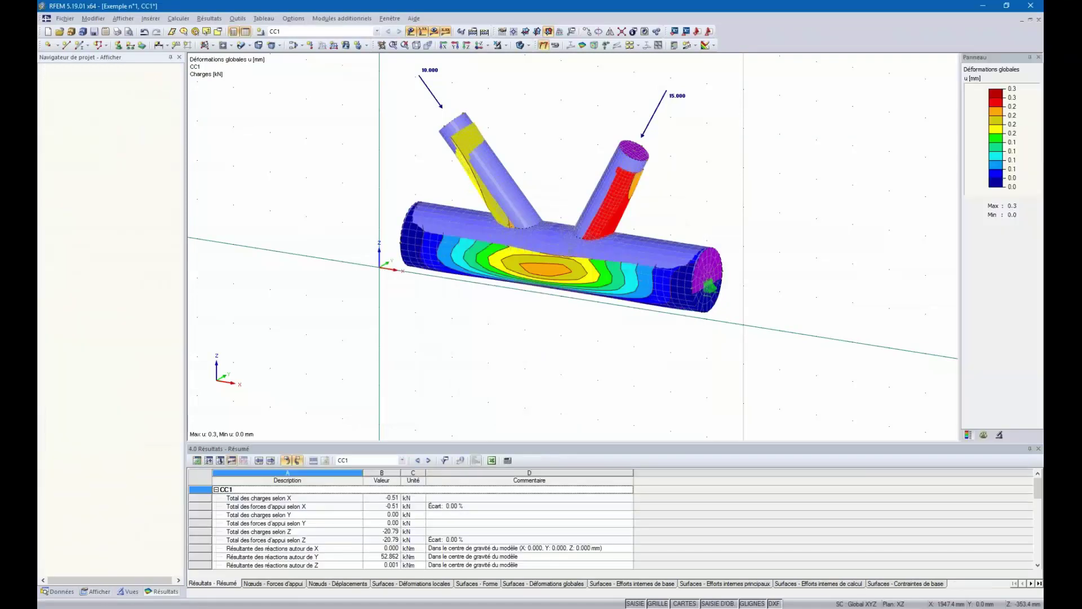
pyautogui.scroll(1, 559, 183)
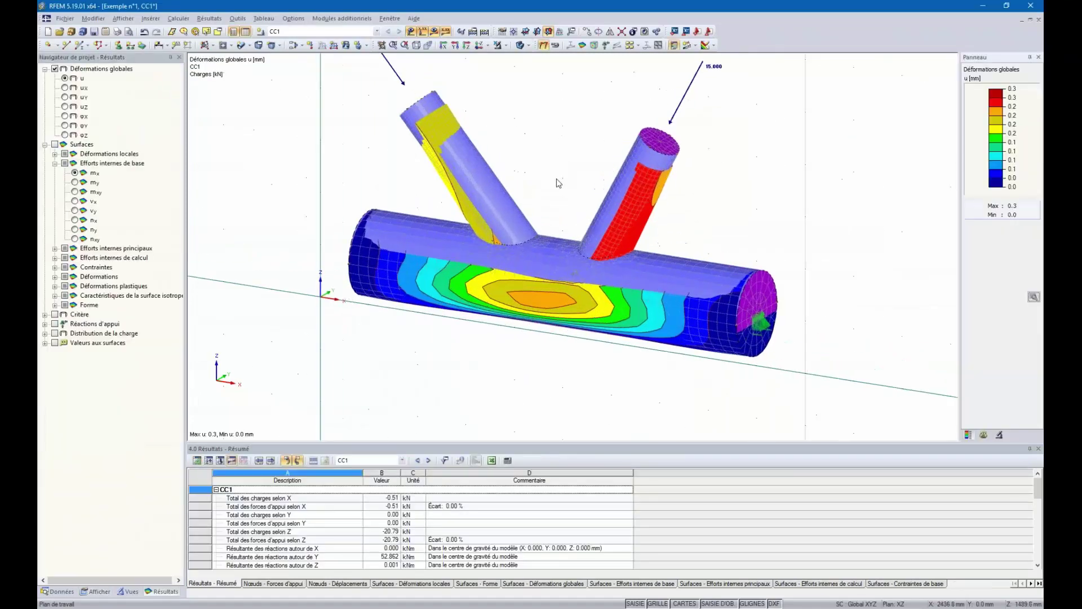
pyautogui.click(522, 45)
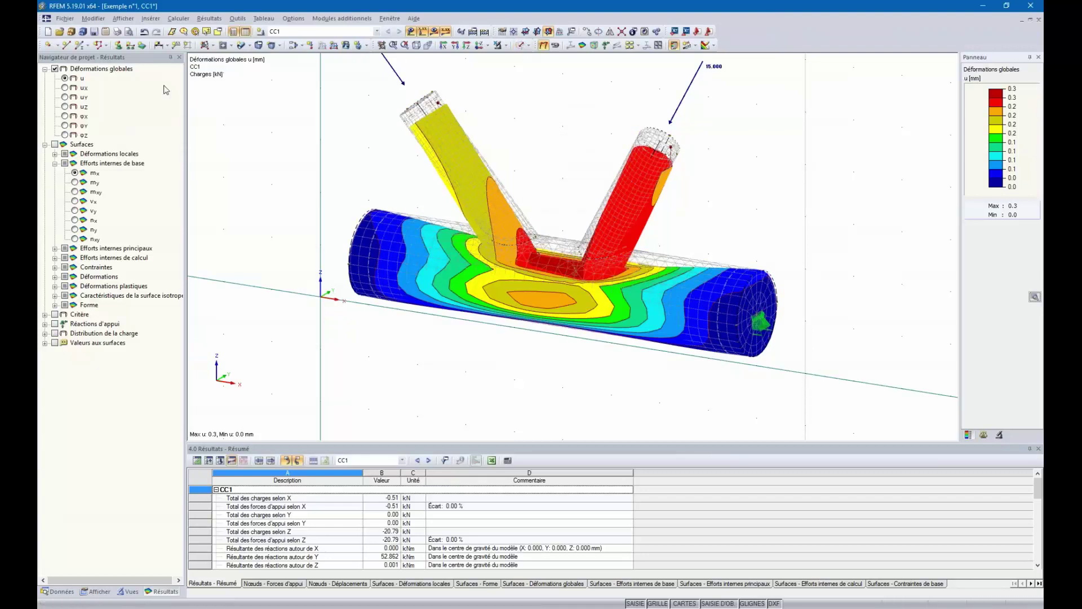
pyautogui.keyDown('ctrl'); pyautogui.moveTo(534, 346); pyautogui.dragTo(587, 287, button='middle'); pyautogui.keyUp('ctrl')
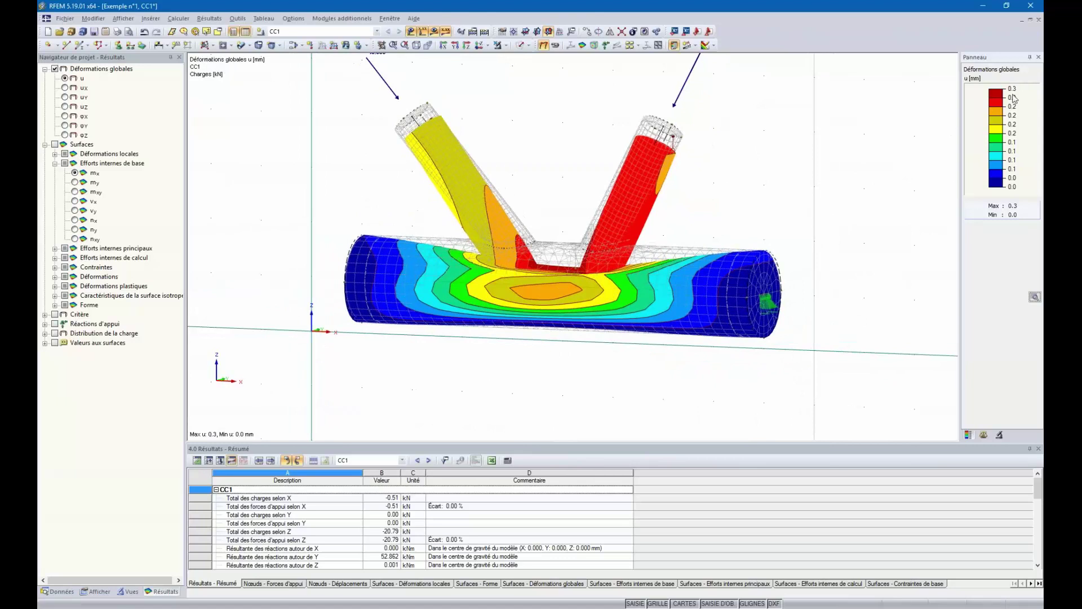
# Try a smaller display factor for the deformation and restore it to 750
pyautogui.click(986, 437)
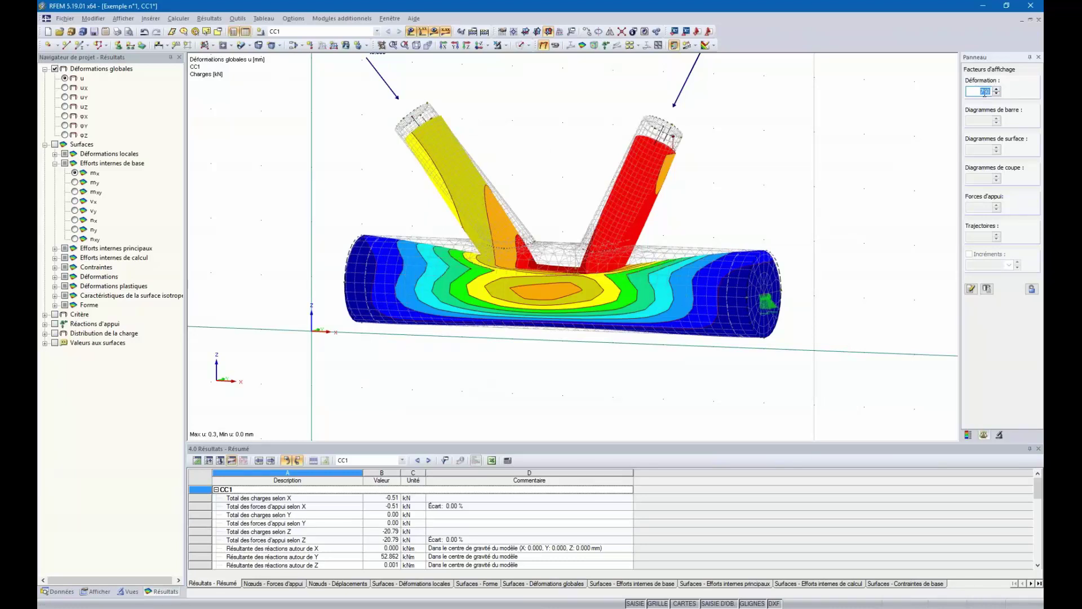
pyautogui.click(997, 93)
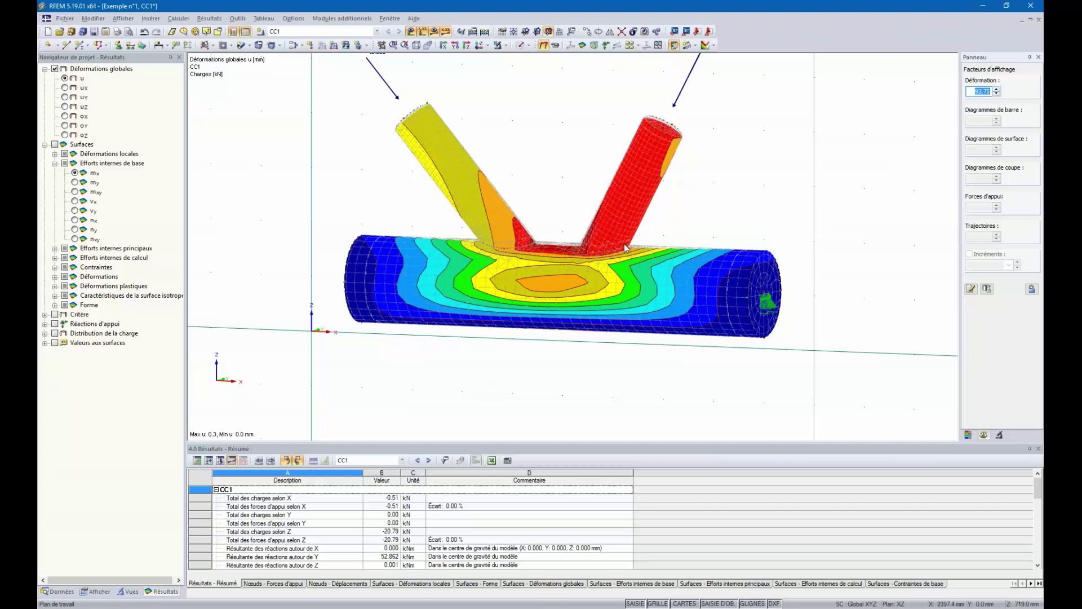
pyautogui.moveTo(910, 130)
pyautogui.keyDown('ctrl'); pyautogui.mouseDown(button='middle')
pyautogui.moveTo(886, 151)
pyautogui.moveTo(914, 139)
pyautogui.mouseUp(button='middle'); pyautogui.keyUp('ctrl')
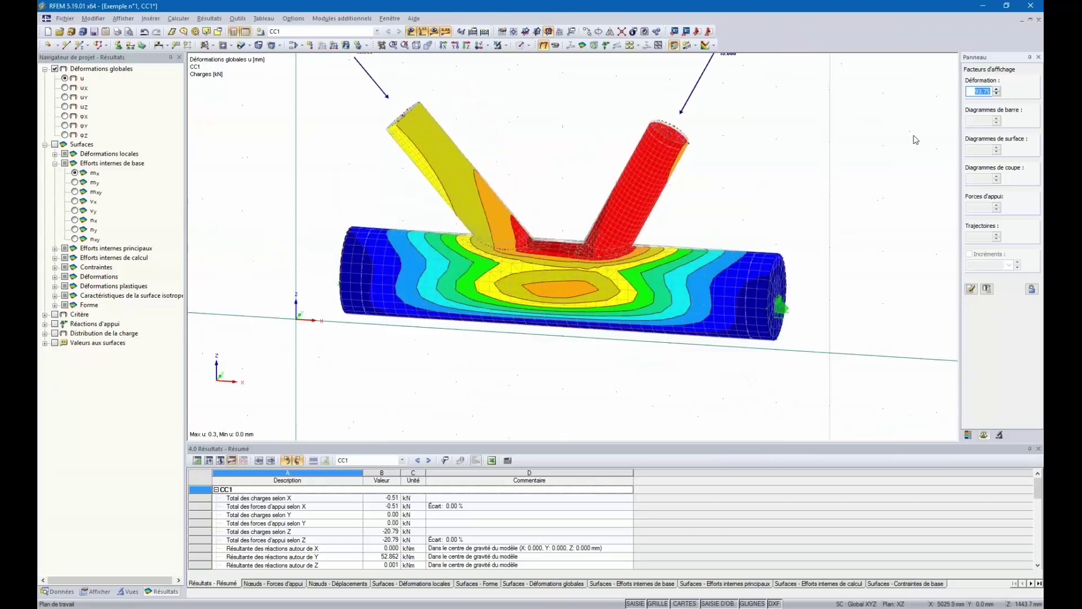
pyautogui.click(997, 94)
pyautogui.click(998, 89)
pyautogui.click(997, 89)
pyautogui.click(998, 89)
pyautogui.click(998, 89)
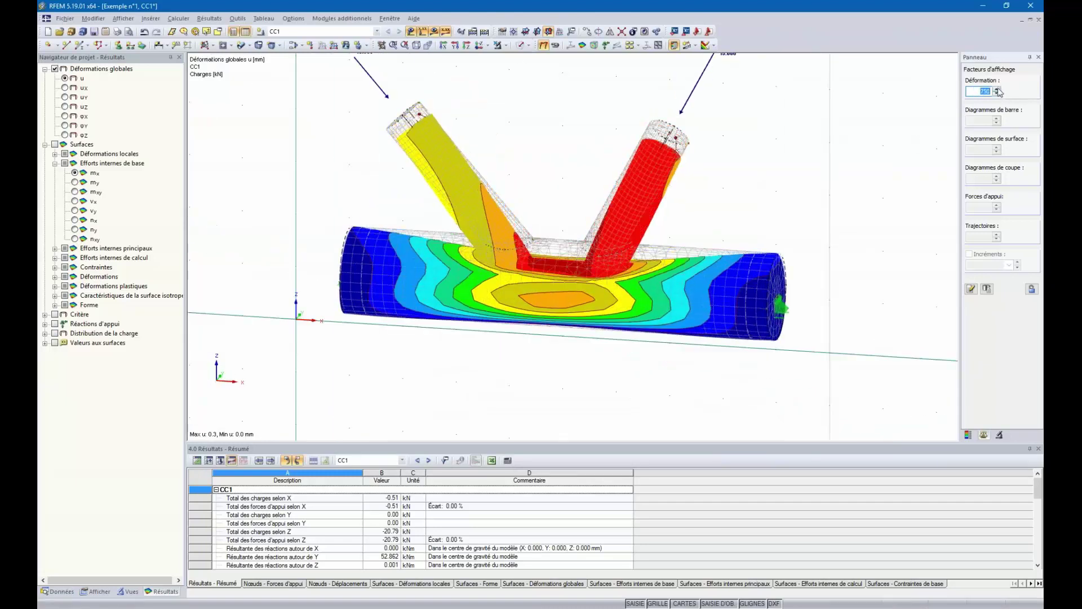
# Examine the global deformations with the colour scale and from several angles, and play and stop the deformation animation
pyautogui.click(968, 434)
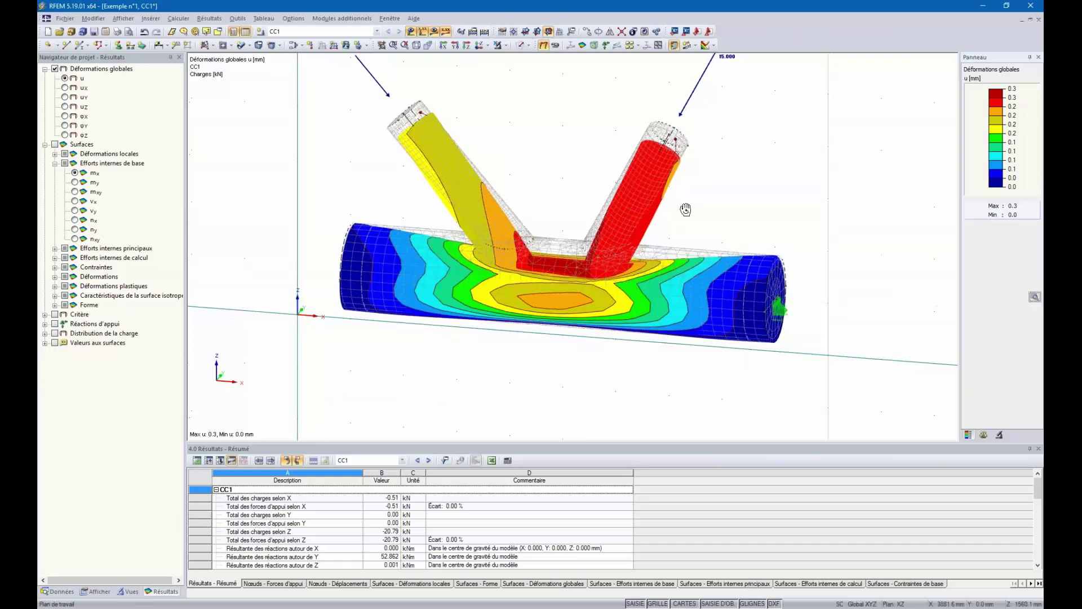
pyautogui.keyDown('ctrl'); pyautogui.moveTo(687, 210); pyautogui.dragTo(663, 242, button='middle'); pyautogui.keyUp('ctrl')
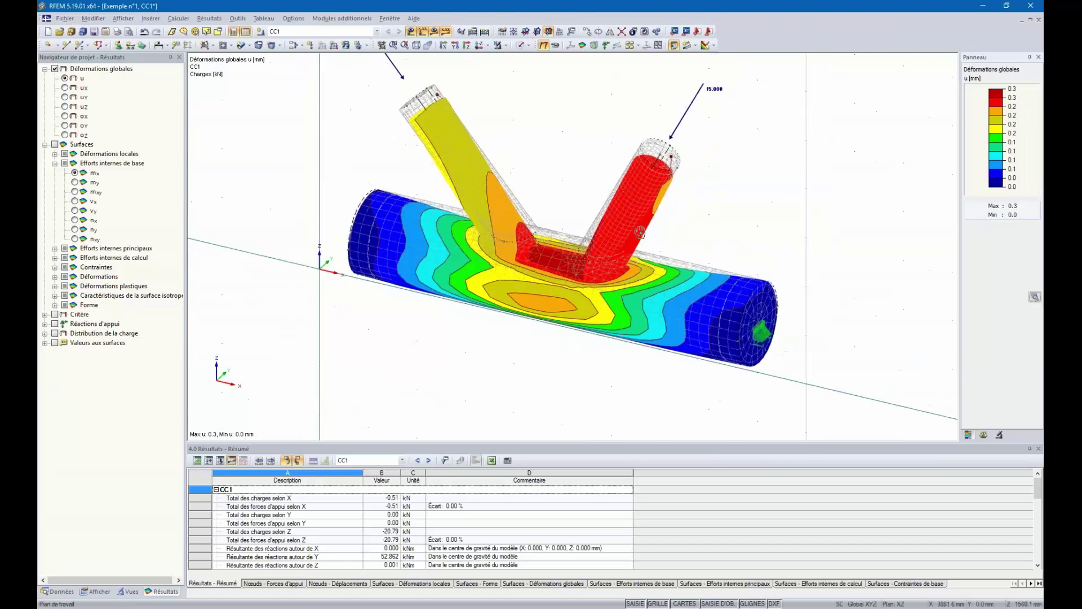
pyautogui.click(983, 435)
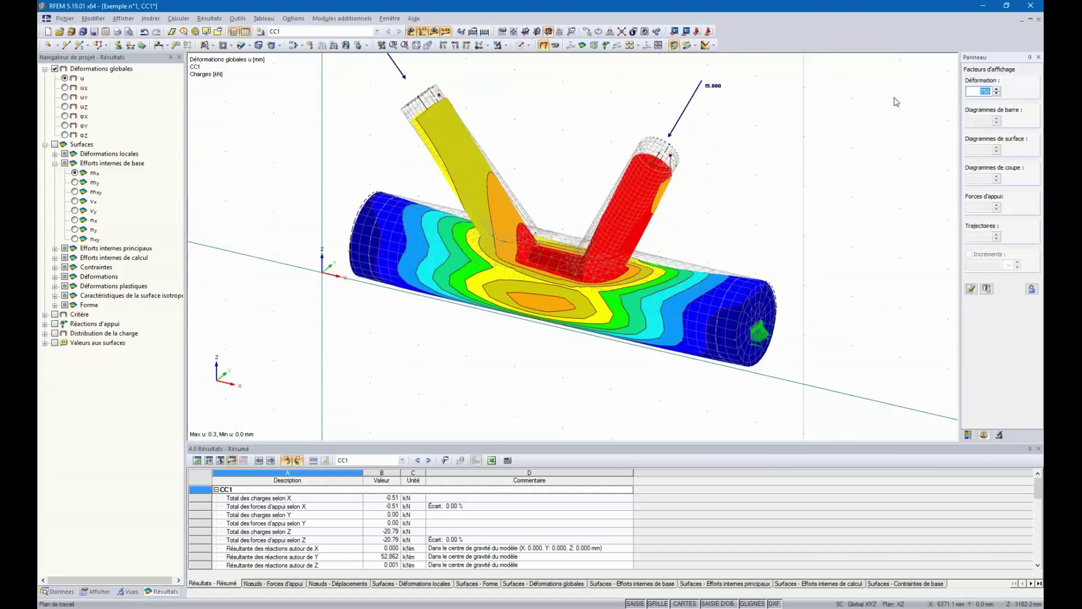
pyautogui.keyDown('ctrl'); pyautogui.moveTo(745, 230); pyautogui.dragTo(768, 174, button='middle'); pyautogui.keyUp('ctrl')
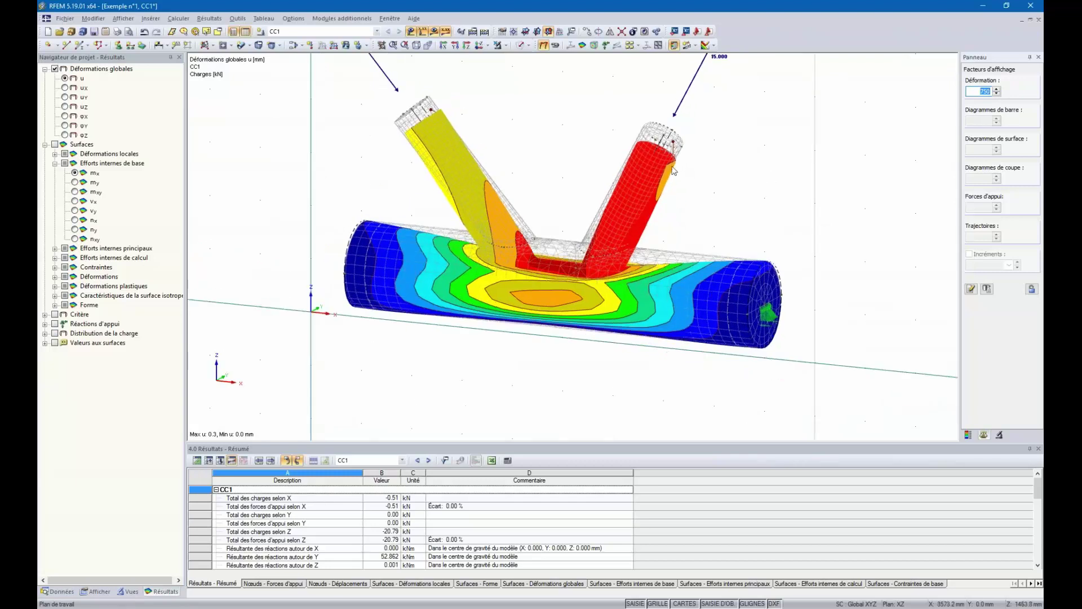
pyautogui.moveTo(292, 155); pyautogui.dragTo(293, 187, button='middle')
pyautogui.click(556, 46)
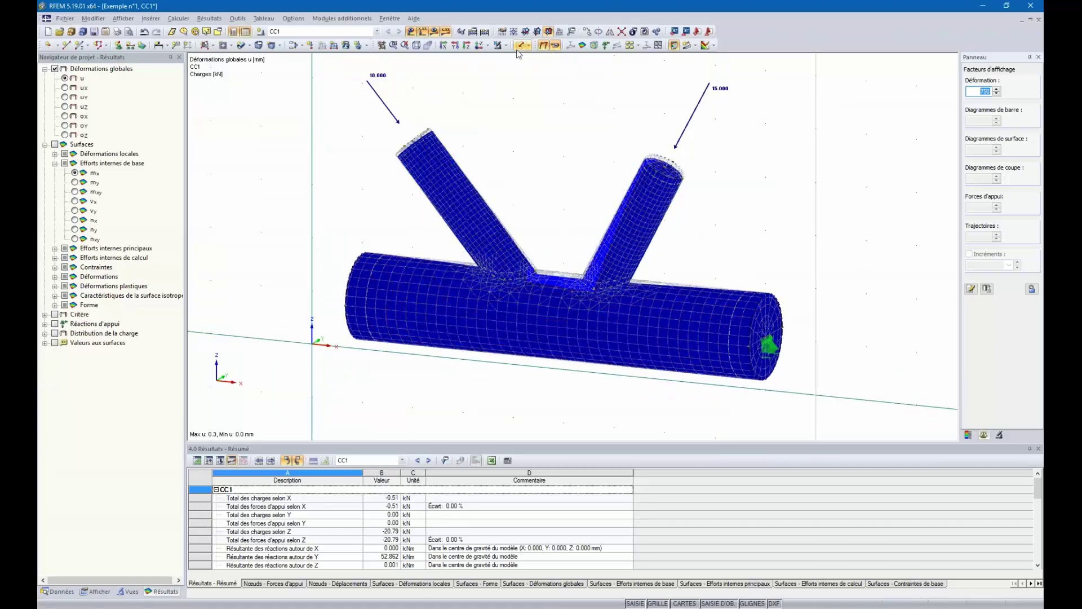
pyautogui.click(556, 49)
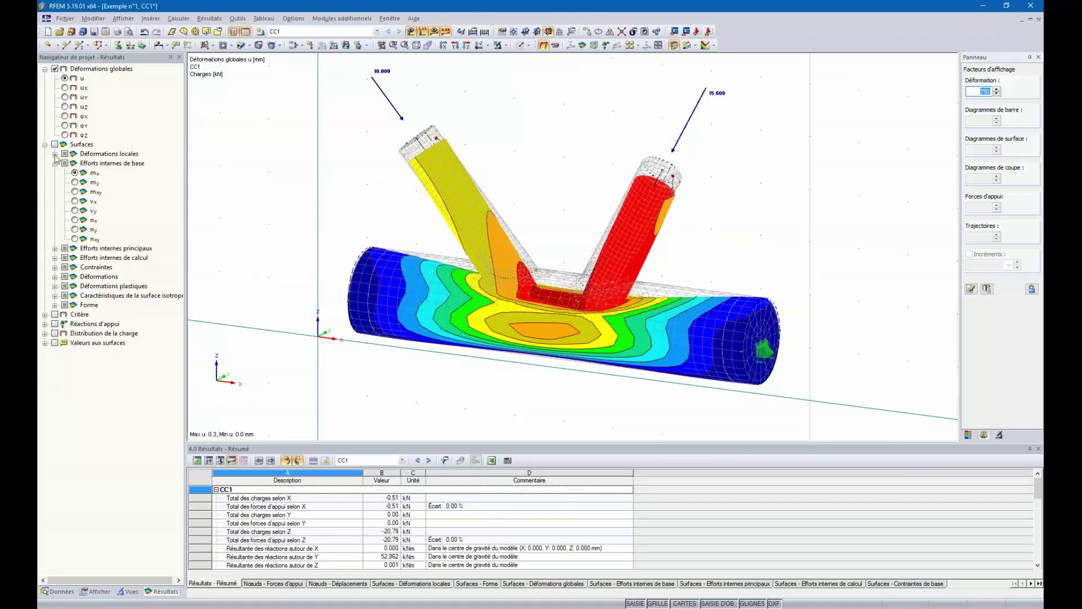
# View the surfaces' basic internal forces m-x, n-x and v-x, and the principal internal force n-1
pyautogui.doubleClick(103, 155)
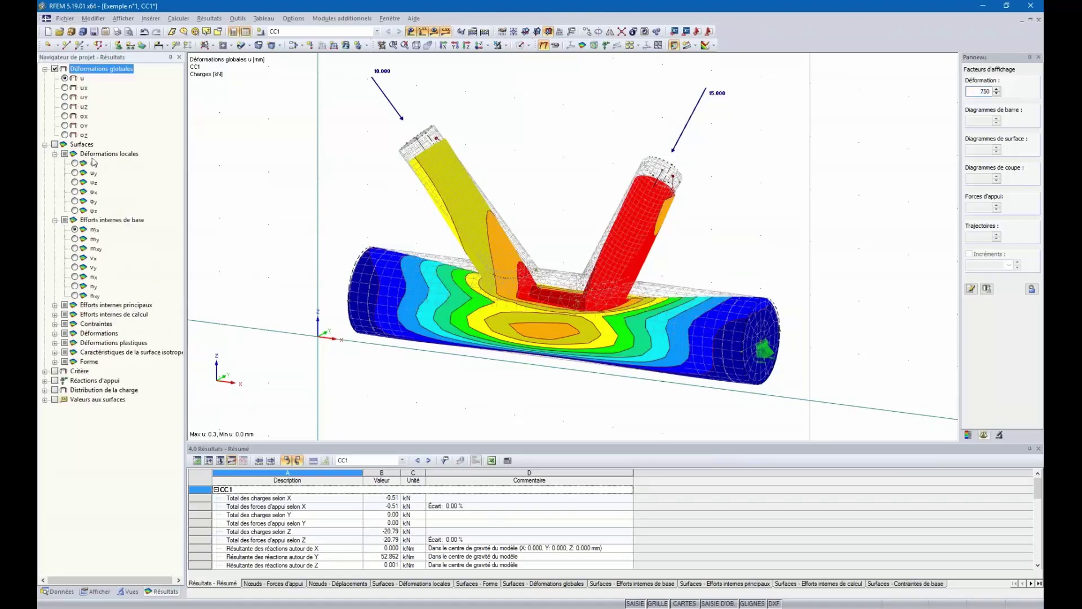
pyautogui.click(74, 230)
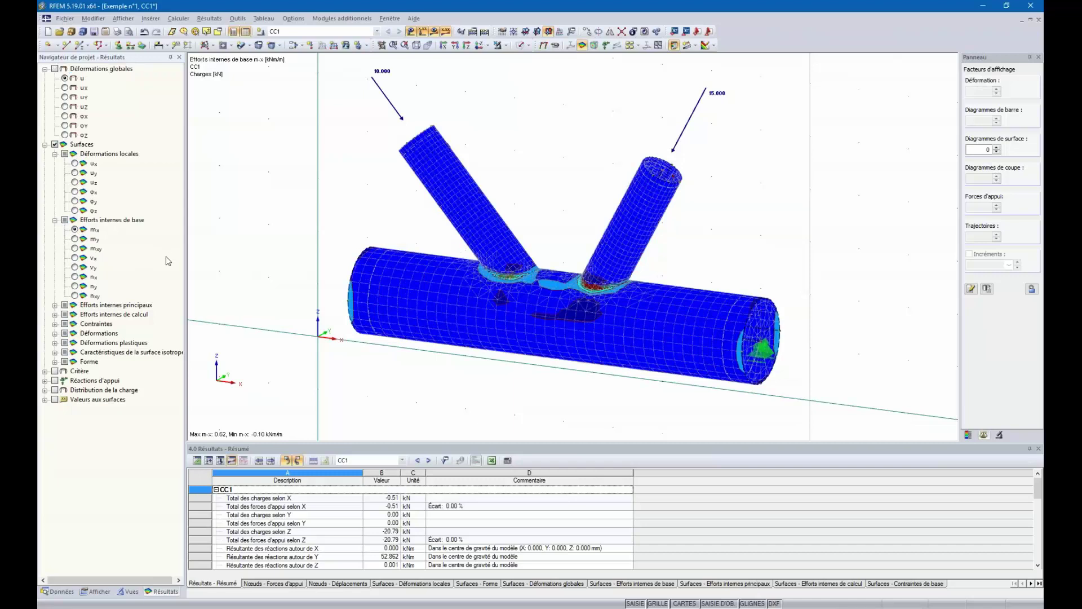
pyautogui.click(76, 278)
pyautogui.click(75, 258)
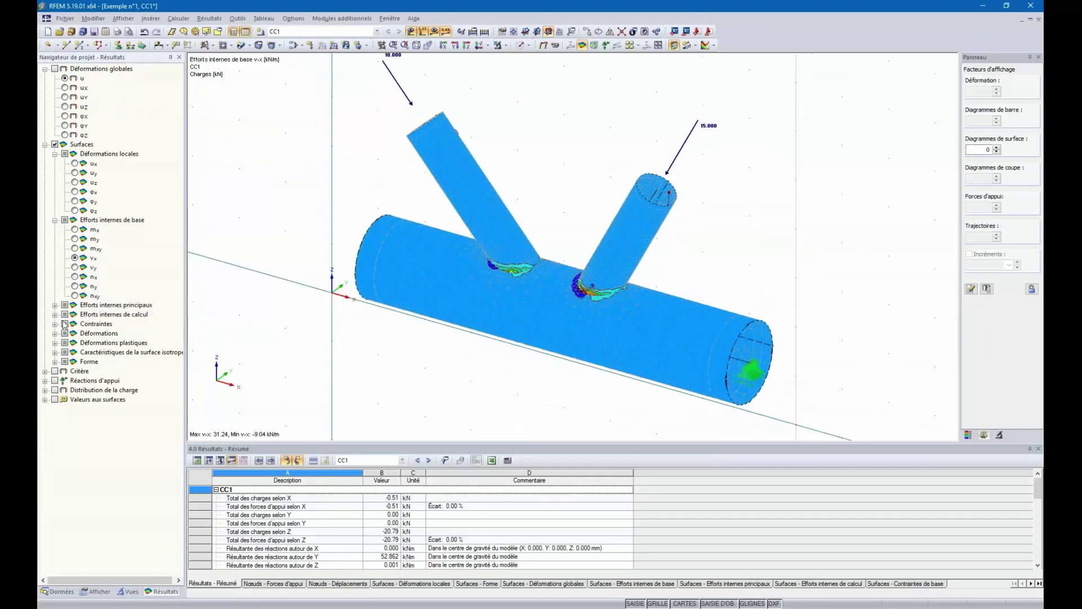
pyautogui.click(54, 306)
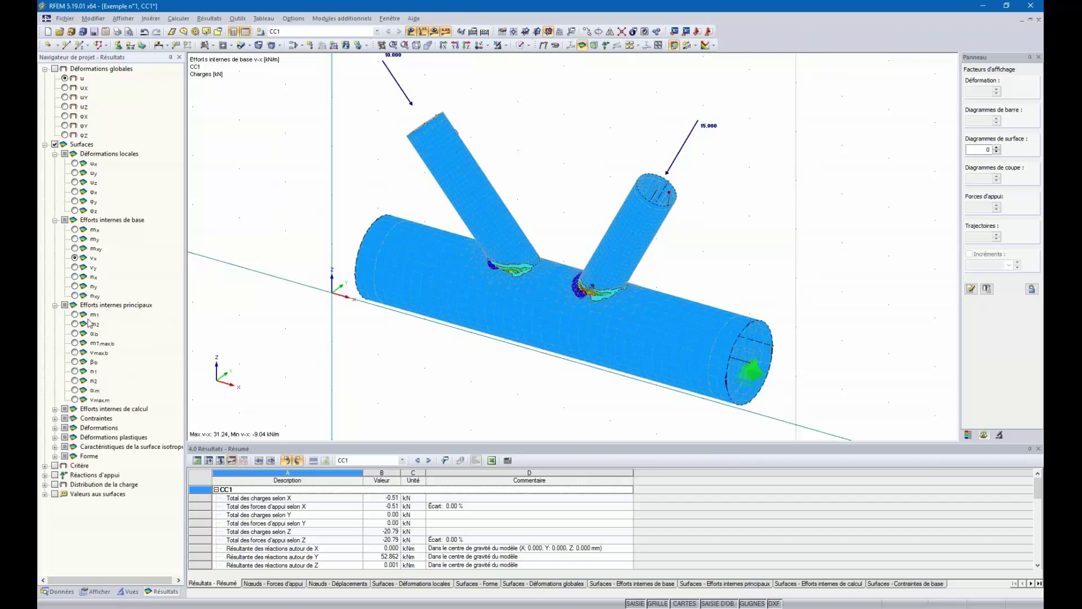
pyautogui.click(76, 372)
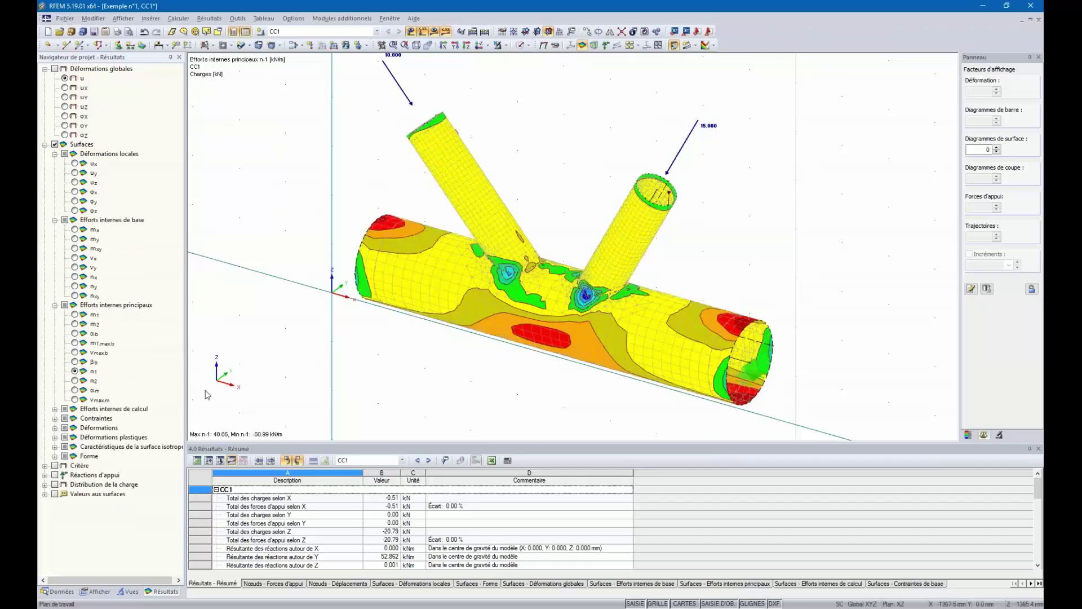
# View the surfaces' principal internal force n-2 and the alpha-m trajectories around the joint between brace and chord
pyautogui.click(75, 381)
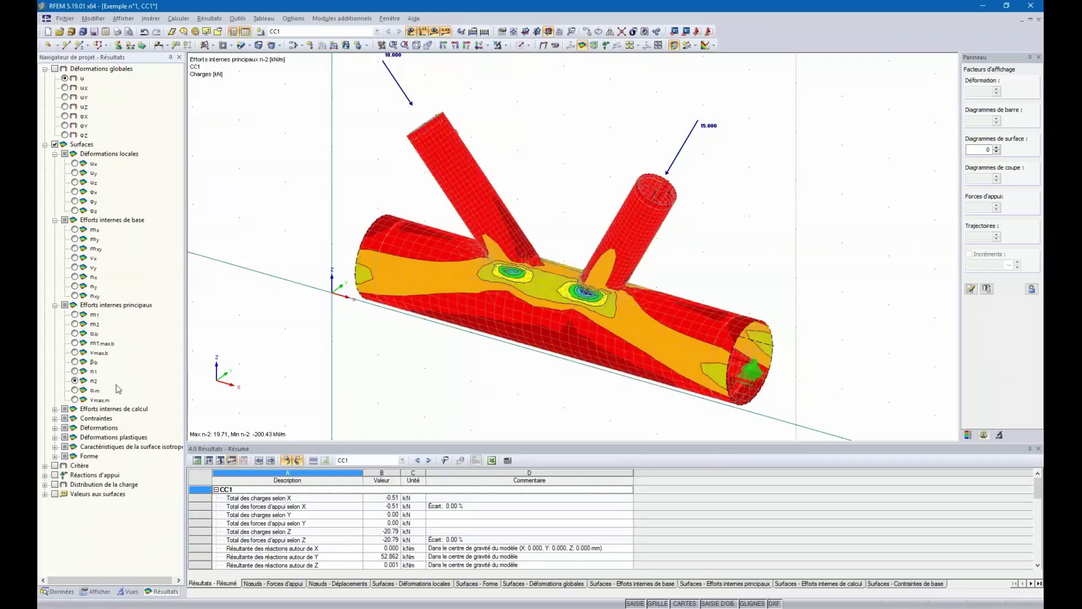
pyautogui.click(75, 390)
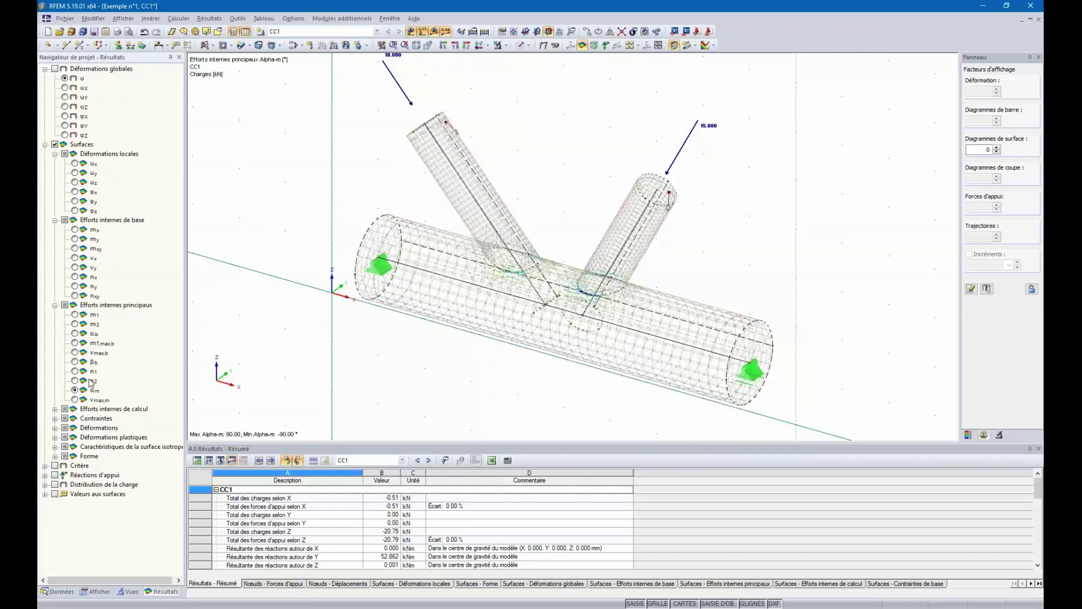
pyautogui.scroll(6, 491, 277)
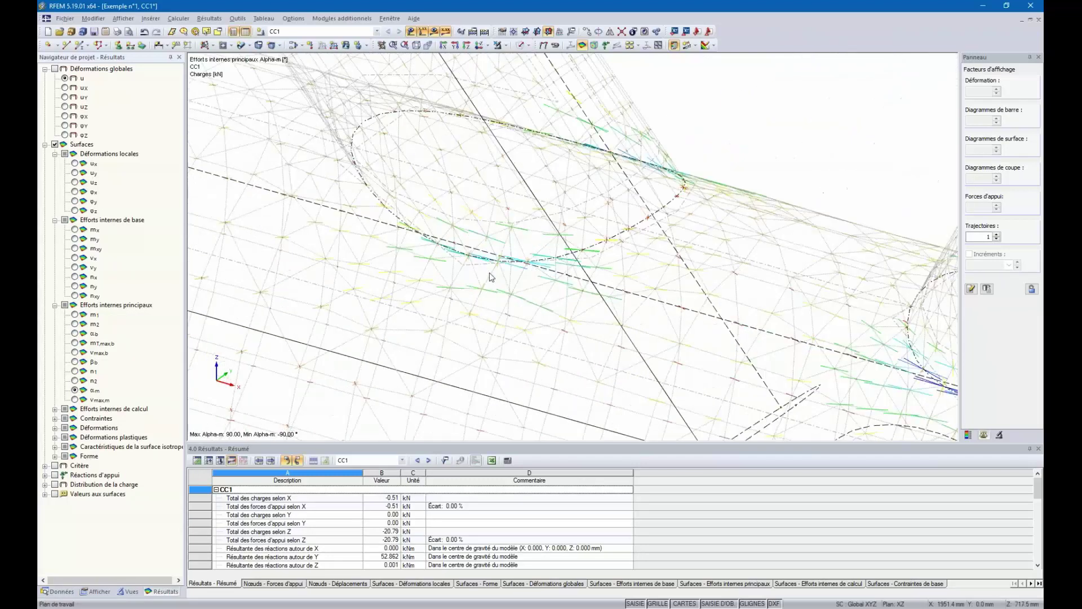
pyautogui.click(72, 392)
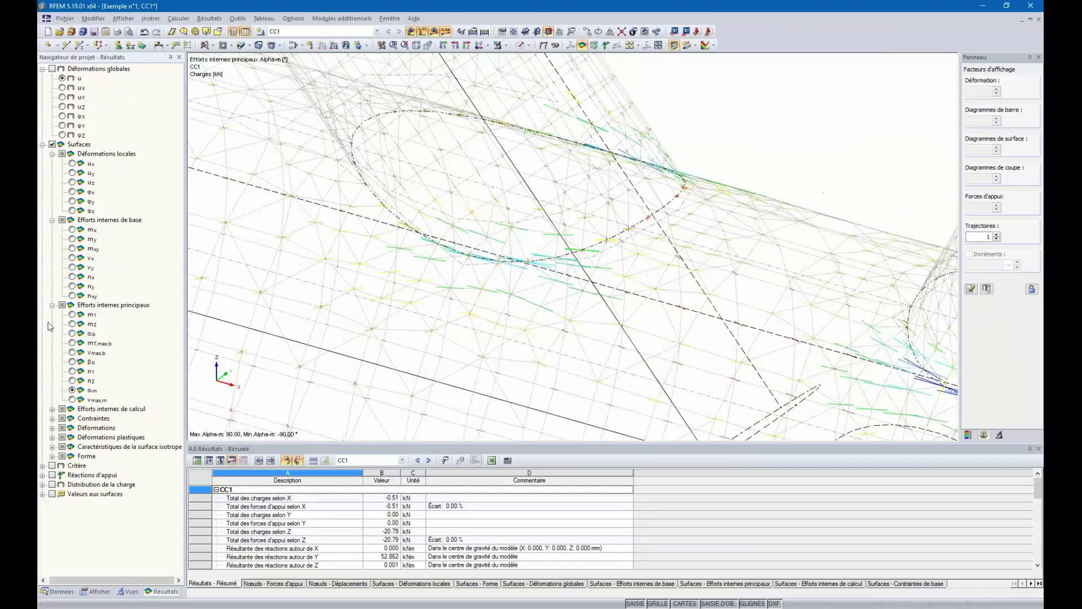
# View the surface stresses sigma-x,+ and sigma-x,- on the whole joint and examine them from several angles
pyautogui.click(52, 305)
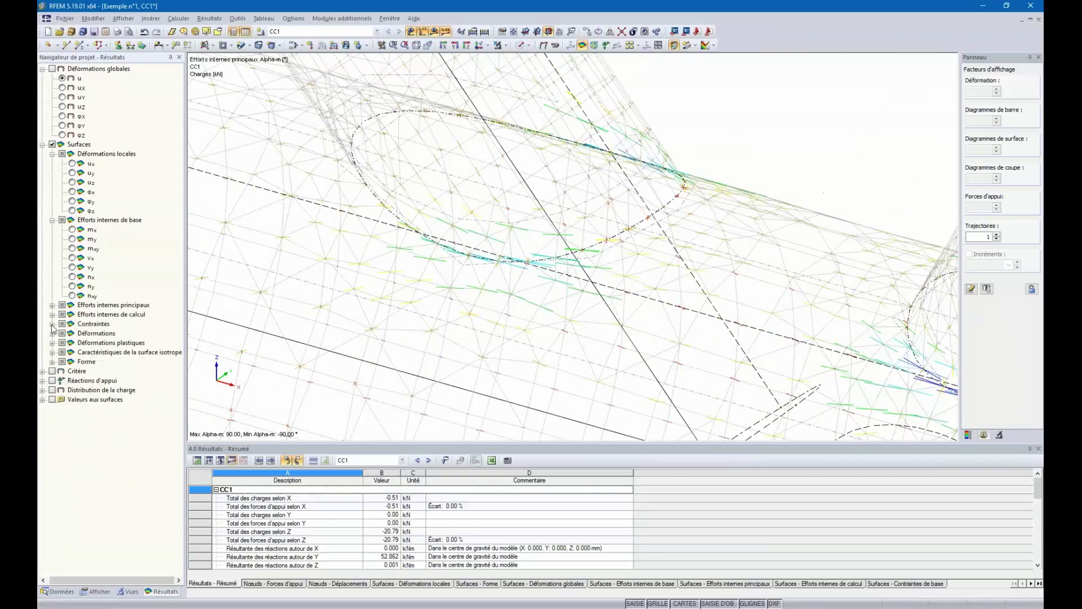
pyautogui.click(52, 324)
pyautogui.click(72, 277)
pyautogui.scroll(-5, 449, 261)
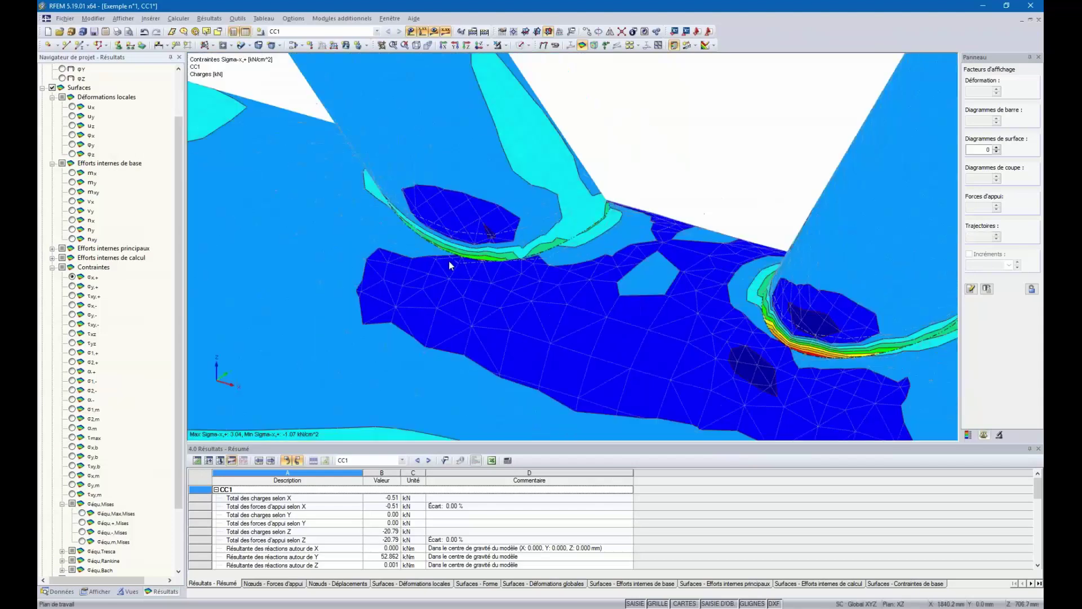
pyautogui.keyDown('ctrl'); pyautogui.moveTo(450, 289); pyautogui.dragTo(433, 302, button='middle'); pyautogui.keyUp('ctrl')
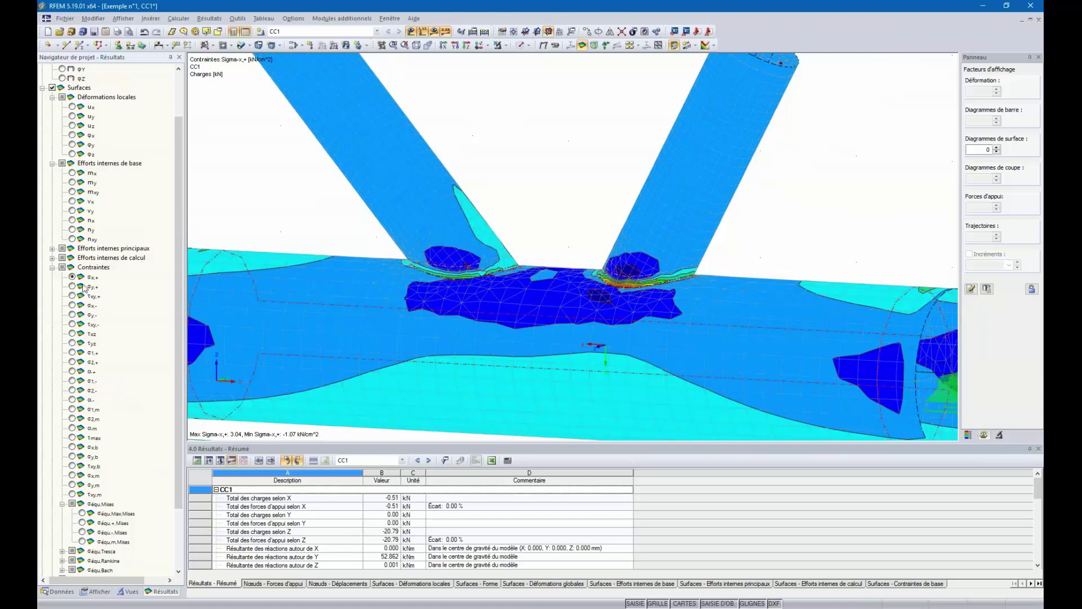
pyautogui.scroll(-4, 327, 266)
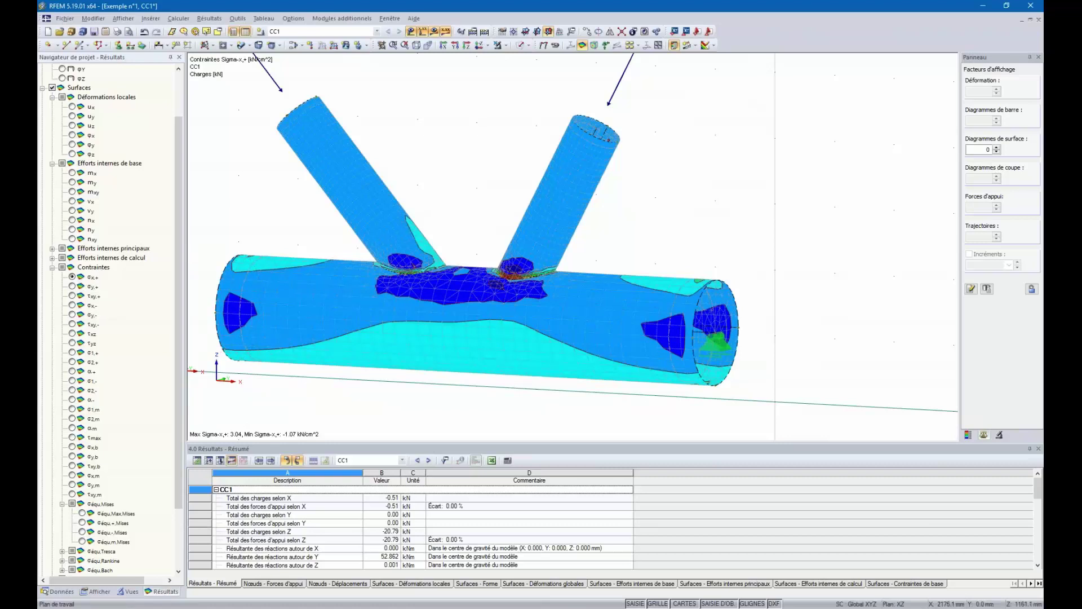
pyautogui.keyDown('ctrl'); pyautogui.moveTo(375, 234); pyautogui.dragTo(401, 302, button='middle'); pyautogui.keyUp('ctrl')
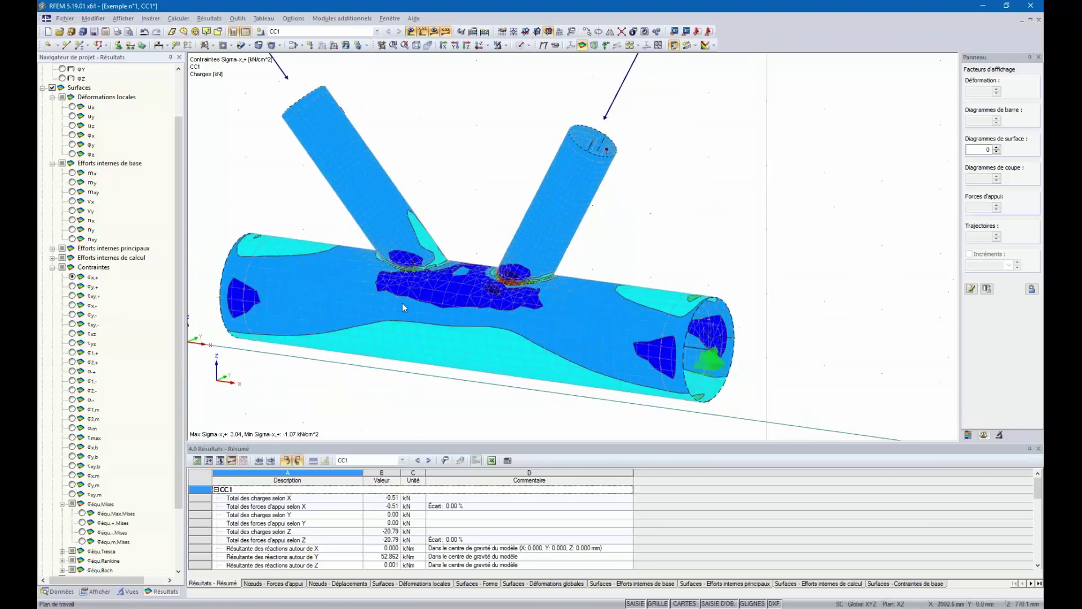
pyautogui.click(72, 306)
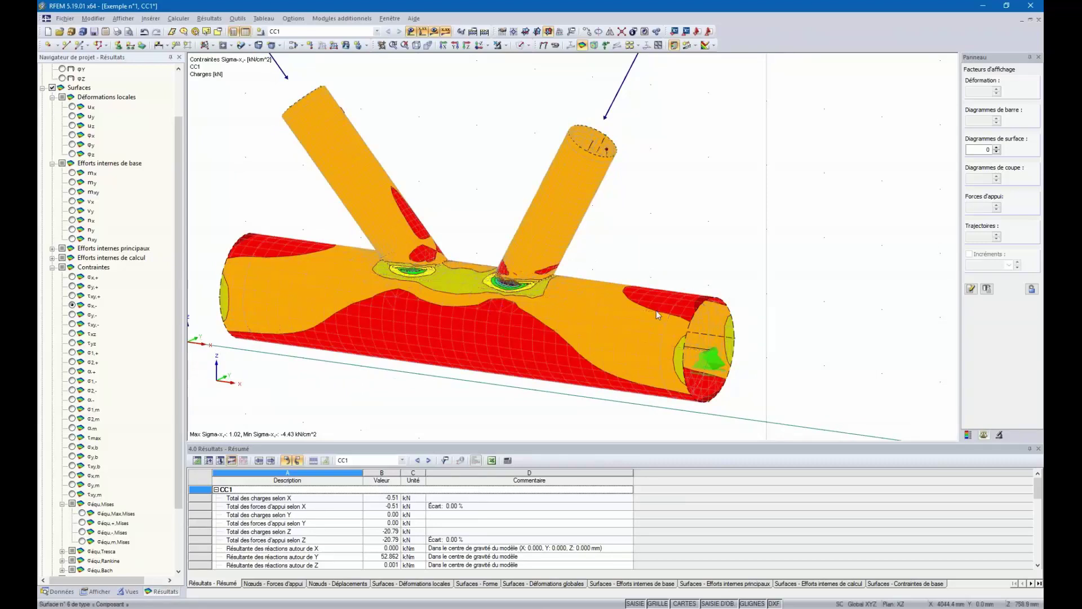
pyautogui.moveTo(650, 314)
pyautogui.keyDown('ctrl'); pyautogui.mouseDown(button='middle')
pyautogui.moveTo(609, 355)
pyautogui.moveTo(638, 317)
pyautogui.mouseUp(button='middle'); pyautogui.keyUp('ctrl')
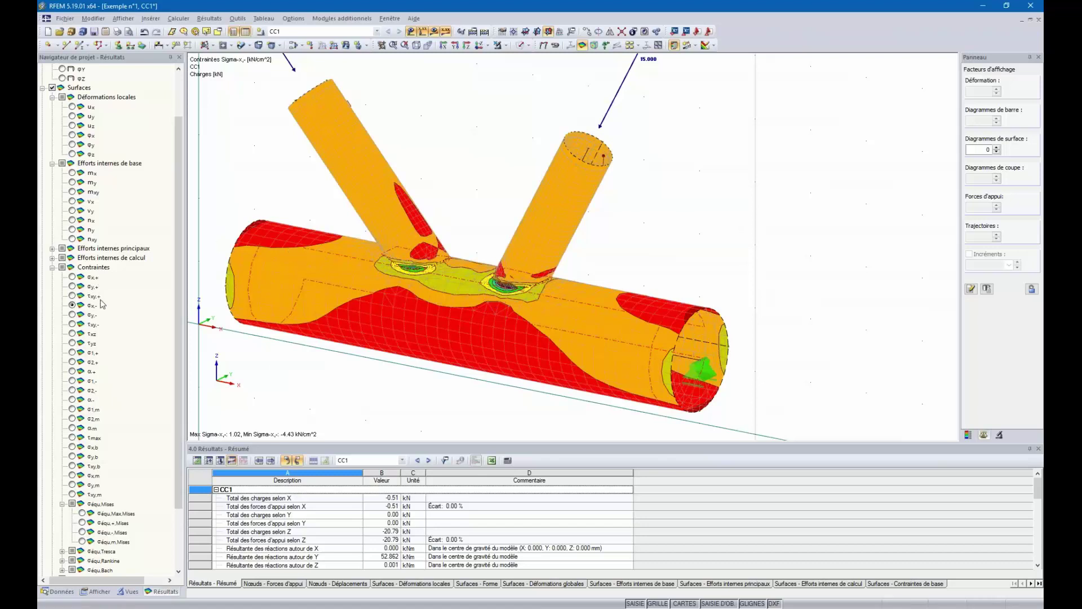
# Display the maximum von Mises equivalent stress on the surfaces and examine the stress peaks where the braces meet the chord
pyautogui.scroll(-2, 101, 372)
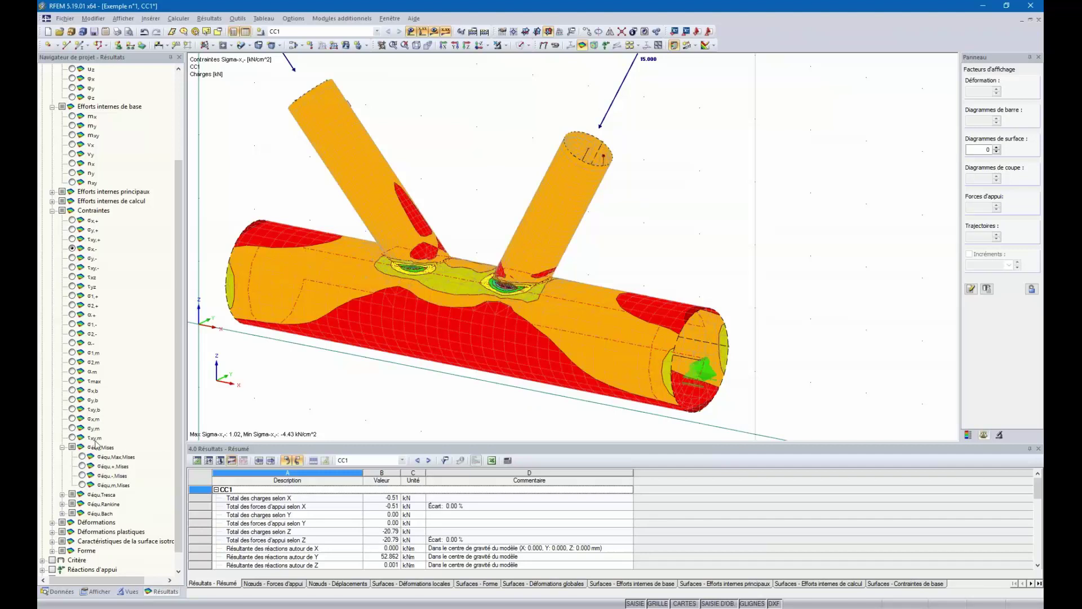
pyautogui.click(82, 457)
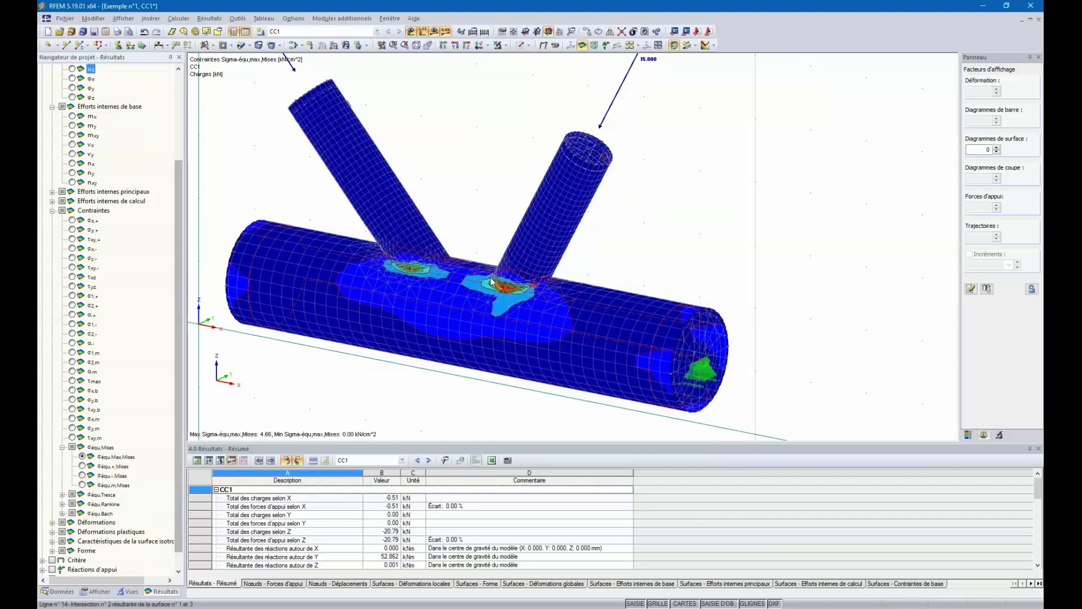
pyautogui.scroll(1, 484, 289)
pyautogui.scroll(3, 484, 289)
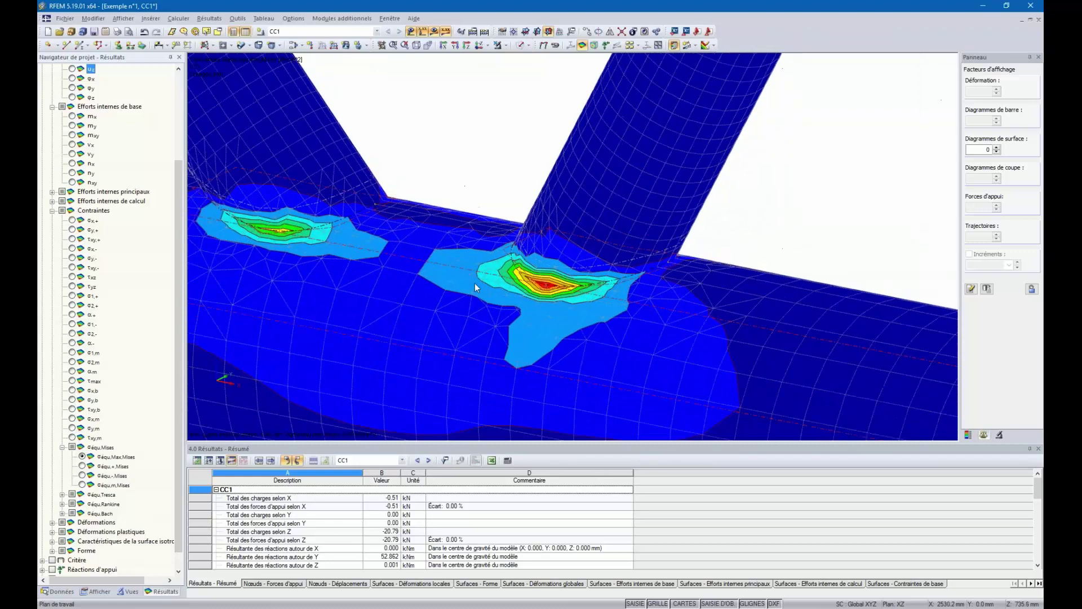
pyautogui.scroll(-3, 527, 316)
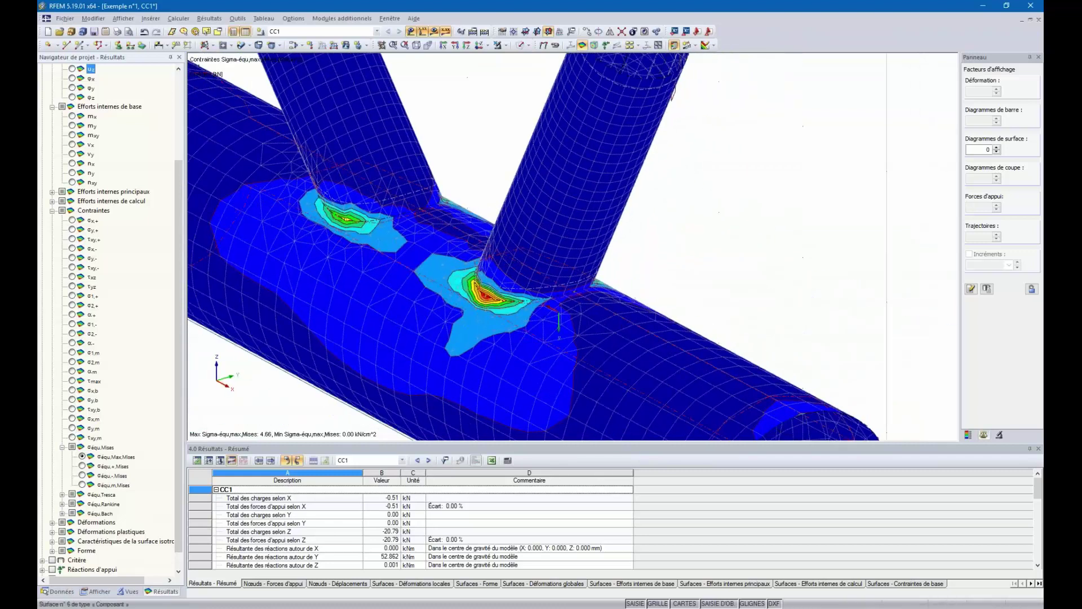
pyautogui.keyDown('ctrl'); pyautogui.moveTo(538, 358); pyautogui.dragTo(623, 307, button='middle'); pyautogui.keyUp('ctrl')
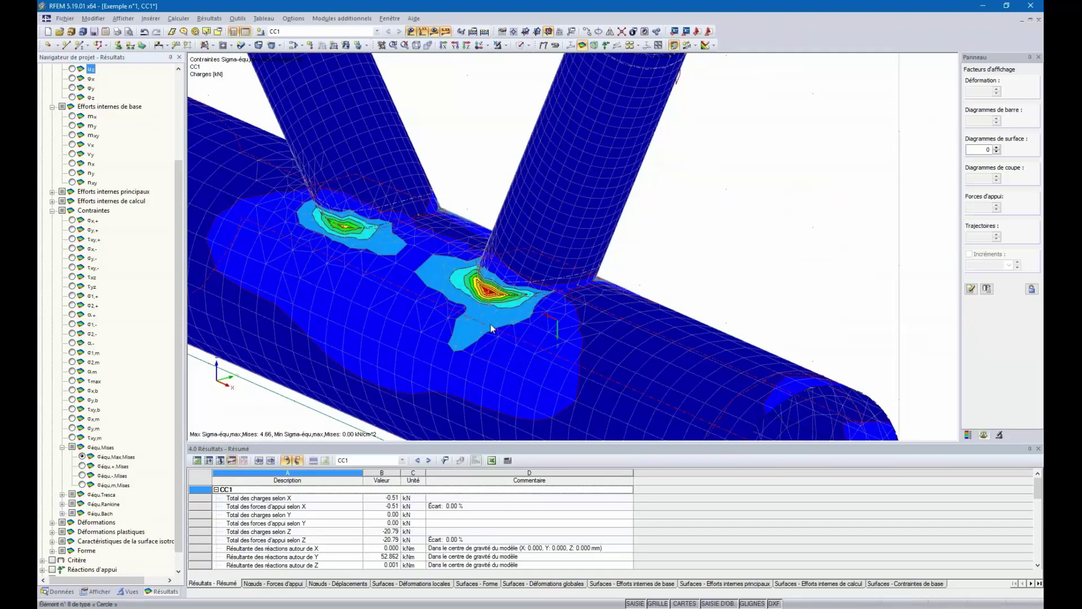
pyautogui.scroll(2, 554, 345)
pyautogui.scroll(3, 517, 294)
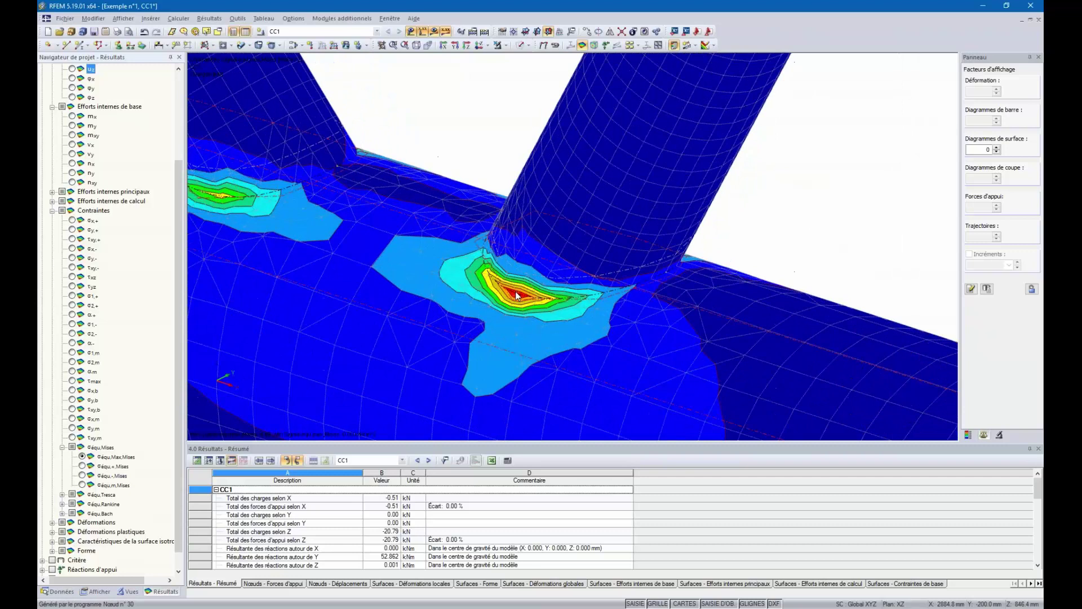
pyautogui.keyDown('ctrl'); pyautogui.moveTo(518, 295); pyautogui.dragTo(892, 372, button='middle'); pyautogui.keyUp('ctrl')
pyautogui.scroll(-3, 571, 322)
pyautogui.scroll(-2, 469, 315)
pyautogui.scroll(-5, 450, 289)
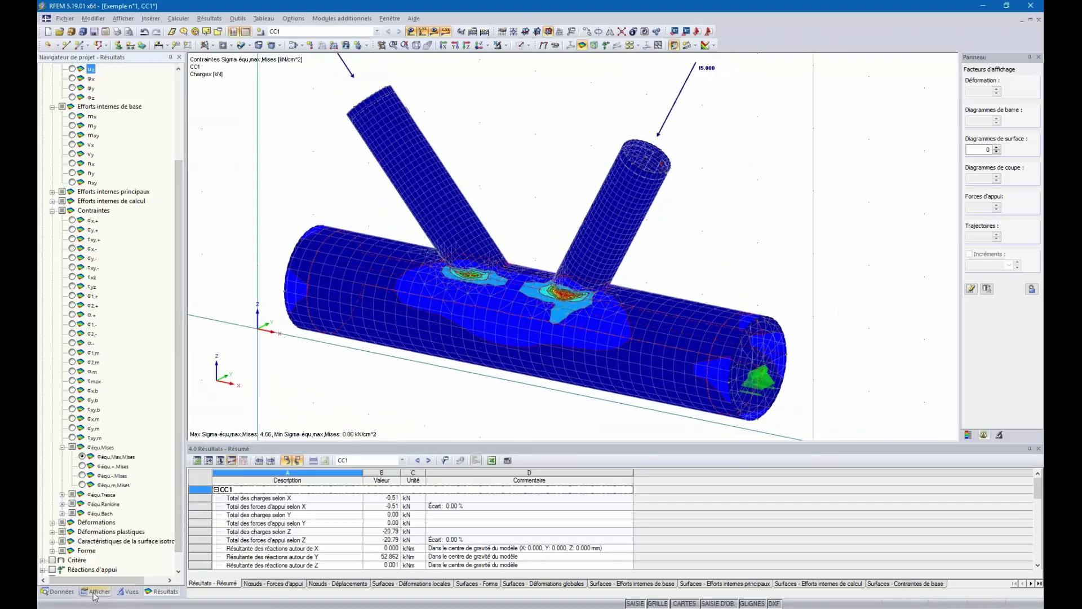
# Try the element-constant distribution (Constante aux éléments) for the surface stresses and restore the distribution continuous within surfaces
pyautogui.click(83, 592)
pyautogui.scroll(-5, 54, 243)
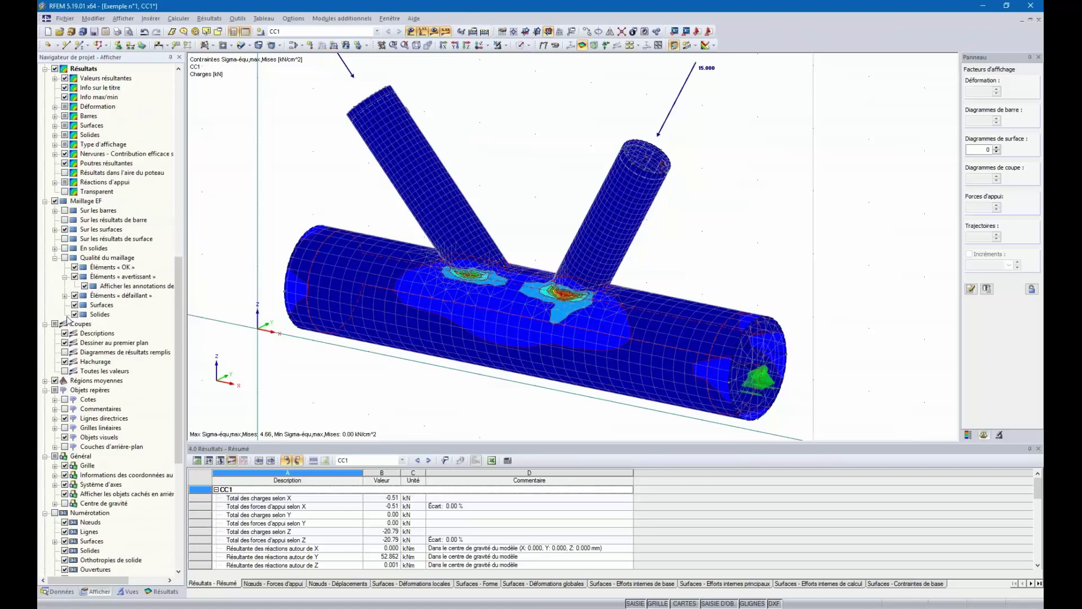
pyautogui.scroll(5, 58, 287)
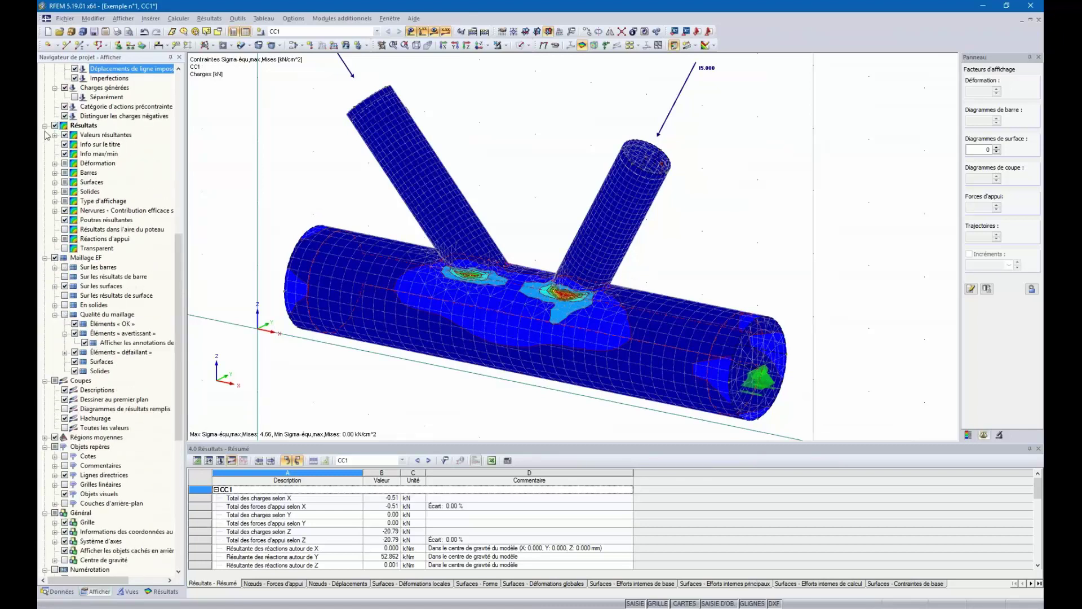
pyautogui.click(55, 182)
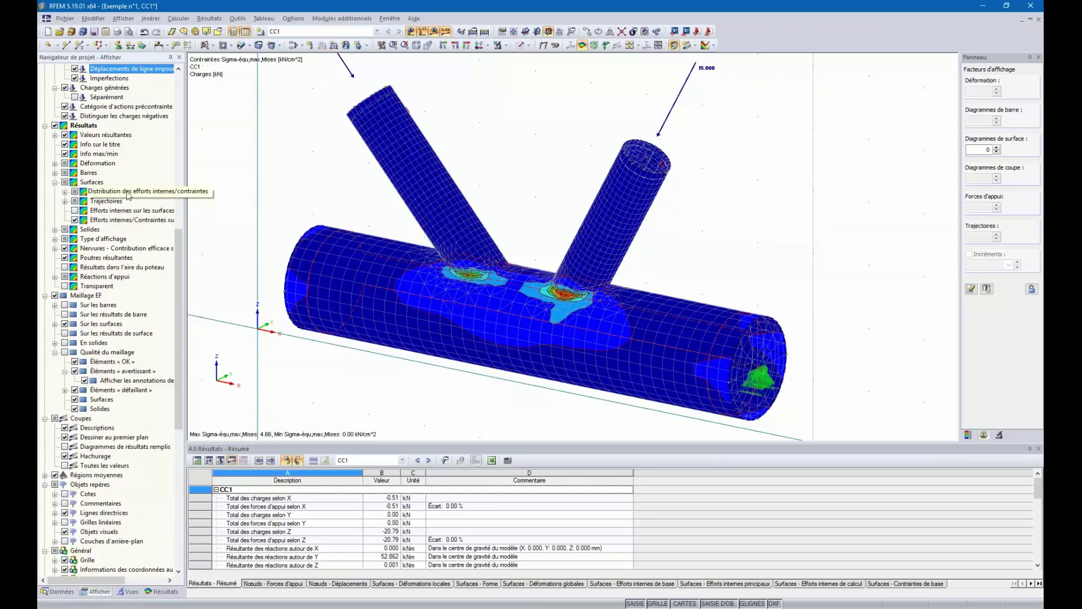
pyautogui.click(65, 191)
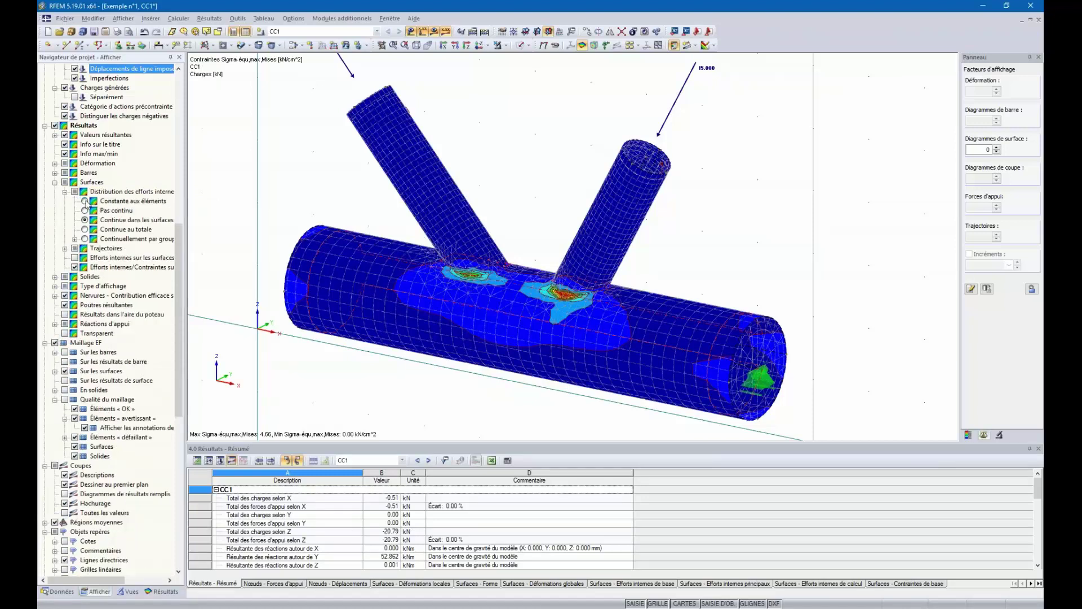
pyautogui.click(85, 201)
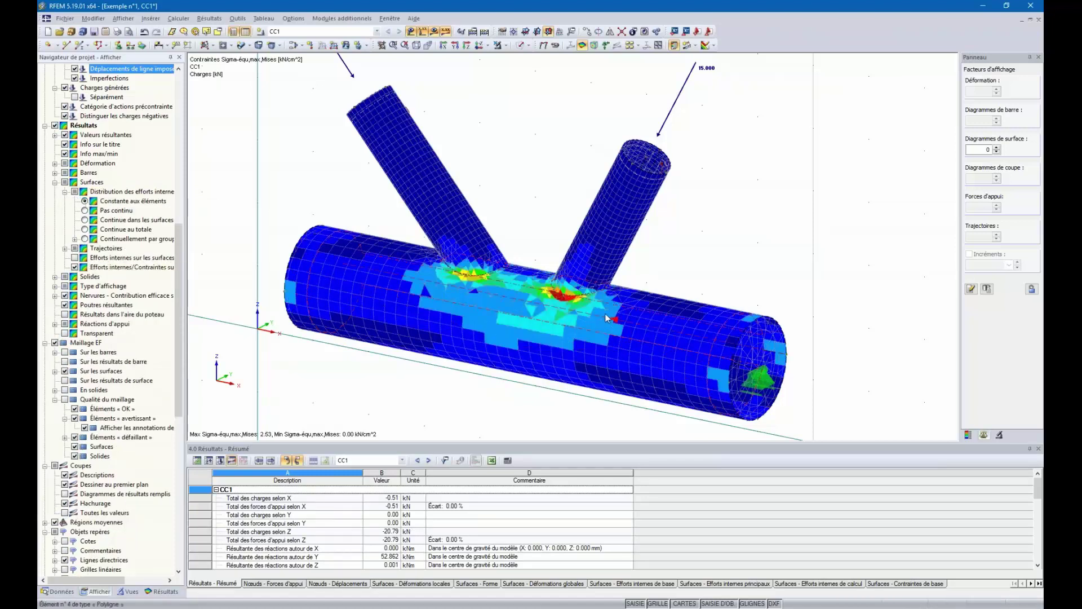
pyautogui.scroll(2, 598, 309)
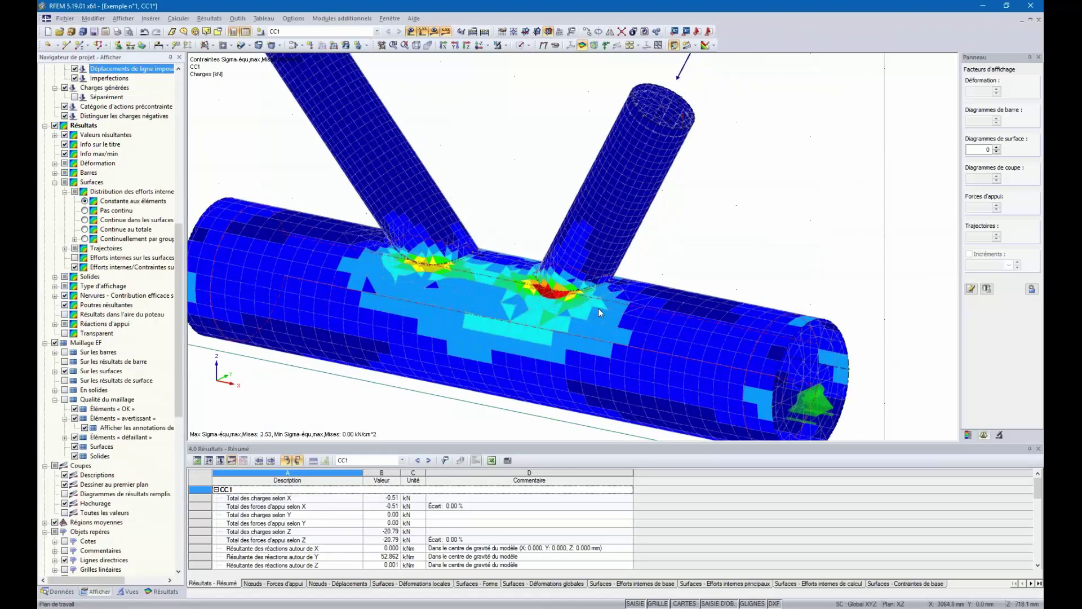
pyautogui.click(86, 221)
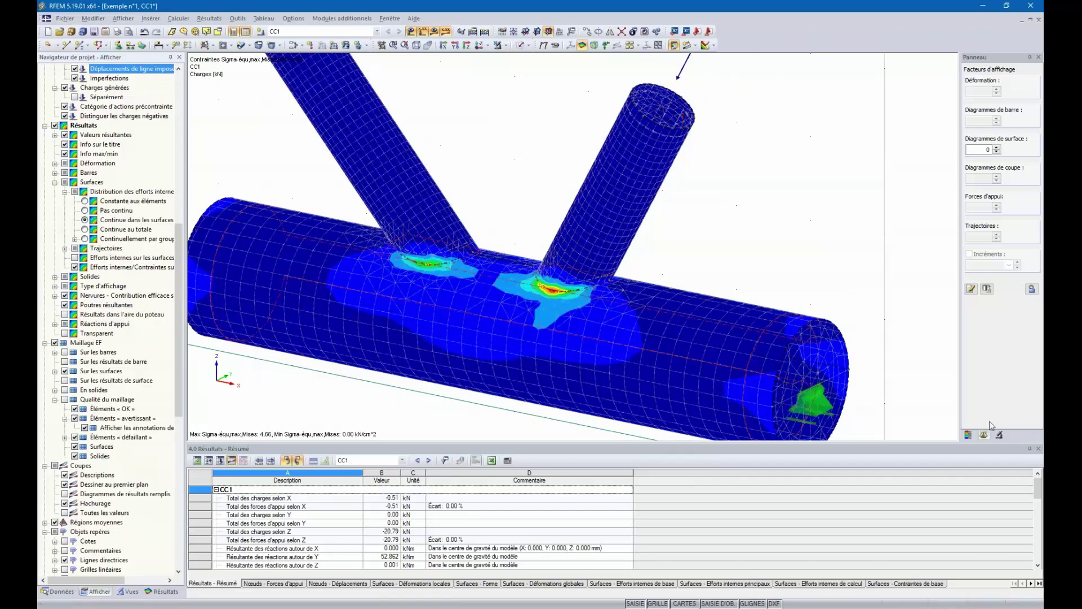
# Show the stress colour scale and compare the totally continuous distribution (Continue au totale) with the one continuous within surfaces
pyautogui.click(968, 437)
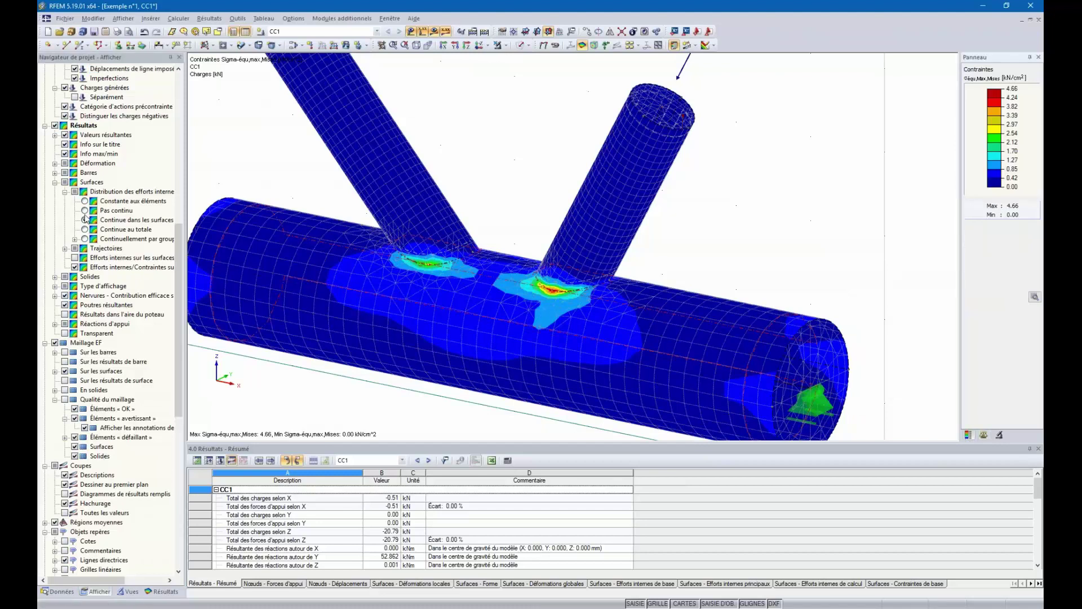
pyautogui.keyDown('ctrl'); pyautogui.moveTo(491, 258); pyautogui.dragTo(496, 313, button='middle'); pyautogui.keyUp('ctrl')
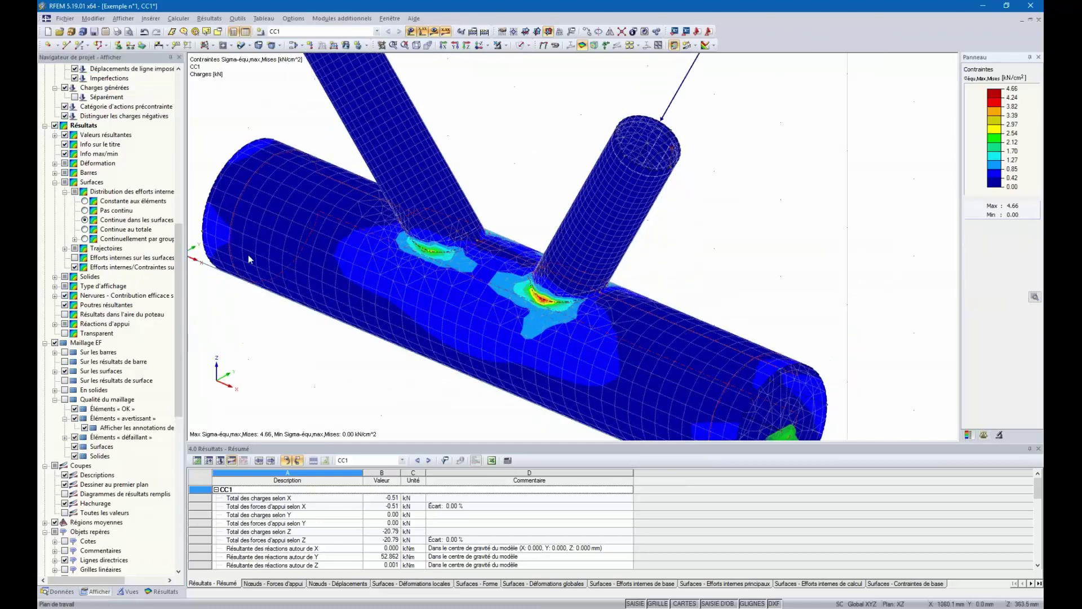
pyautogui.click(85, 230)
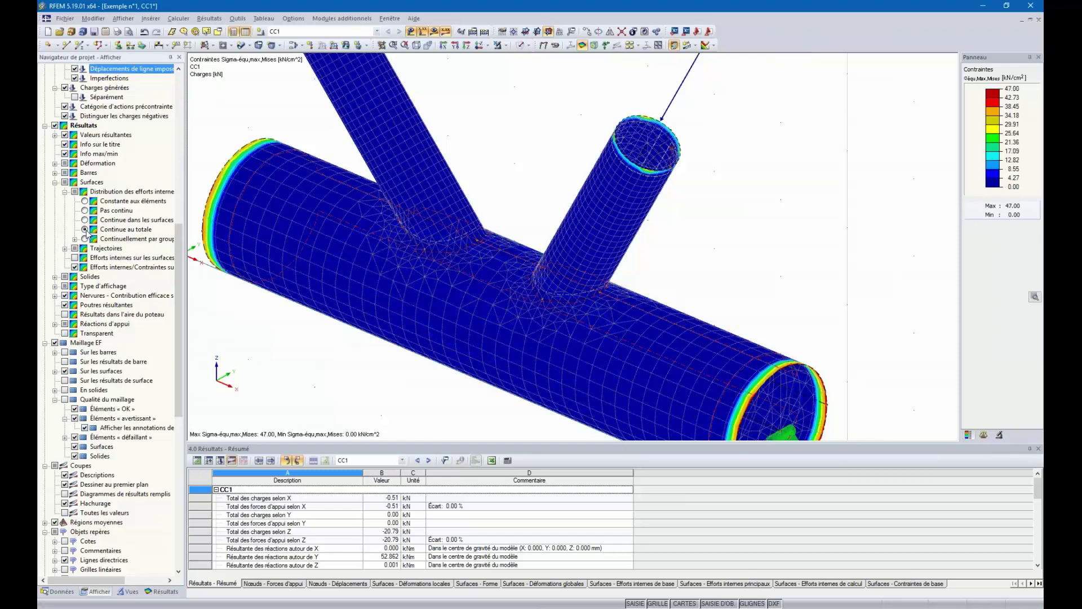
pyautogui.click(85, 221)
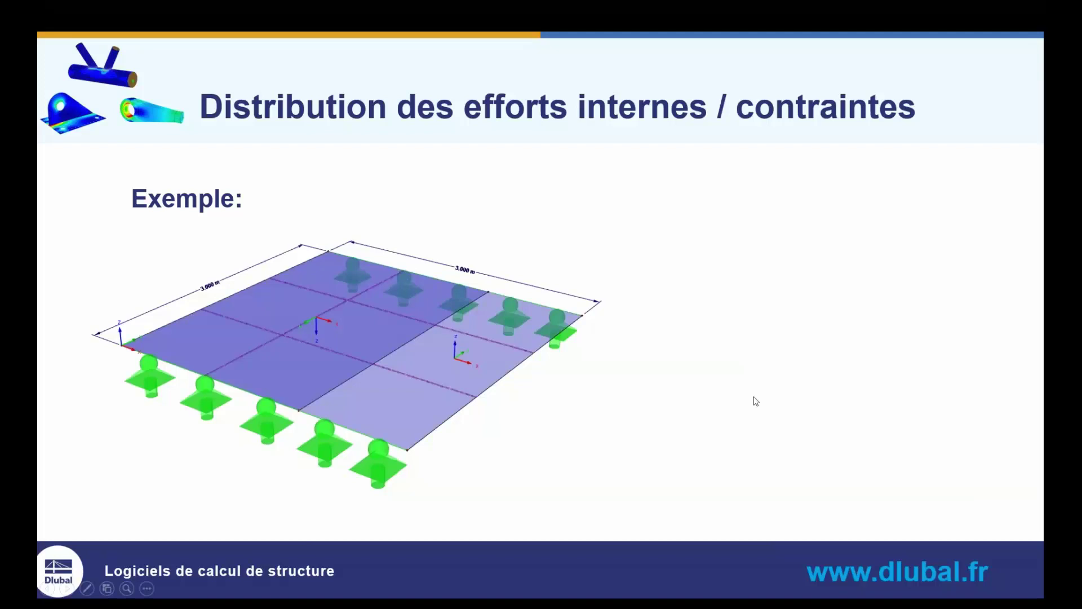
pyautogui.click(298, 400)
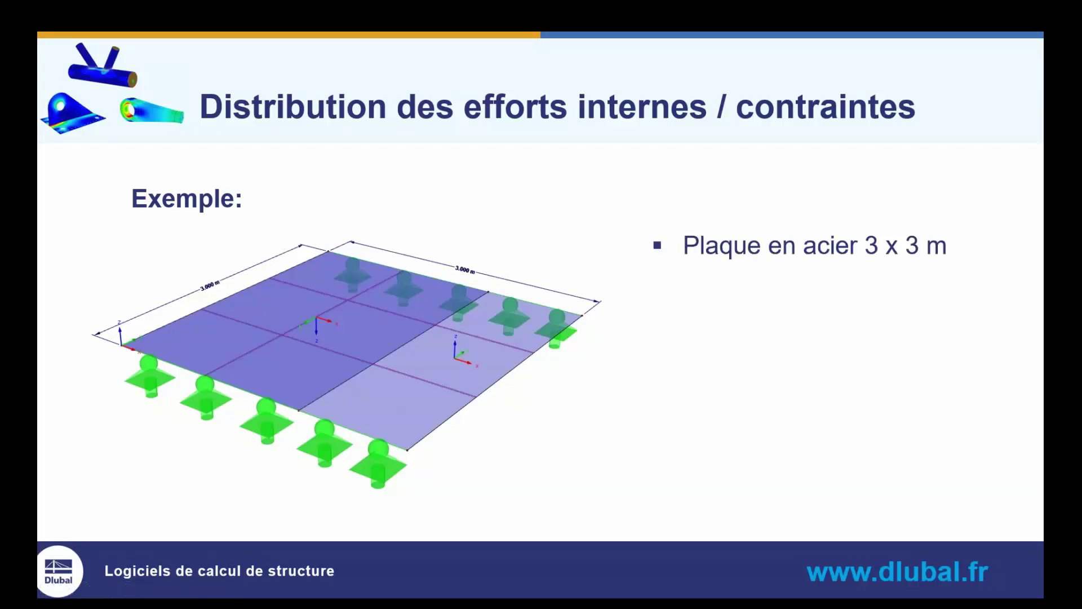
pyautogui.press('Right')
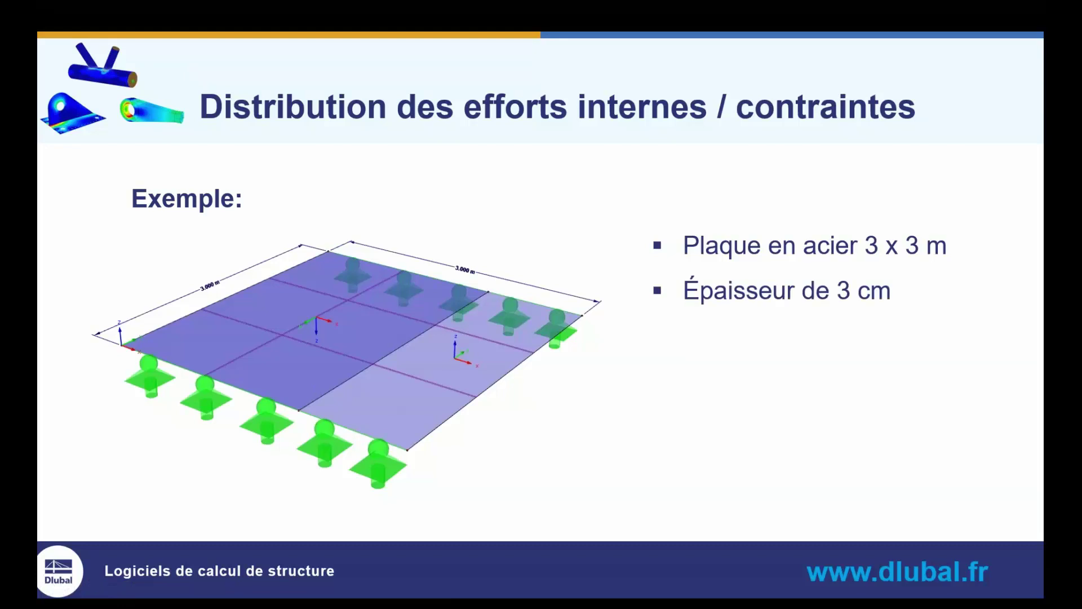
pyautogui.press('Right')
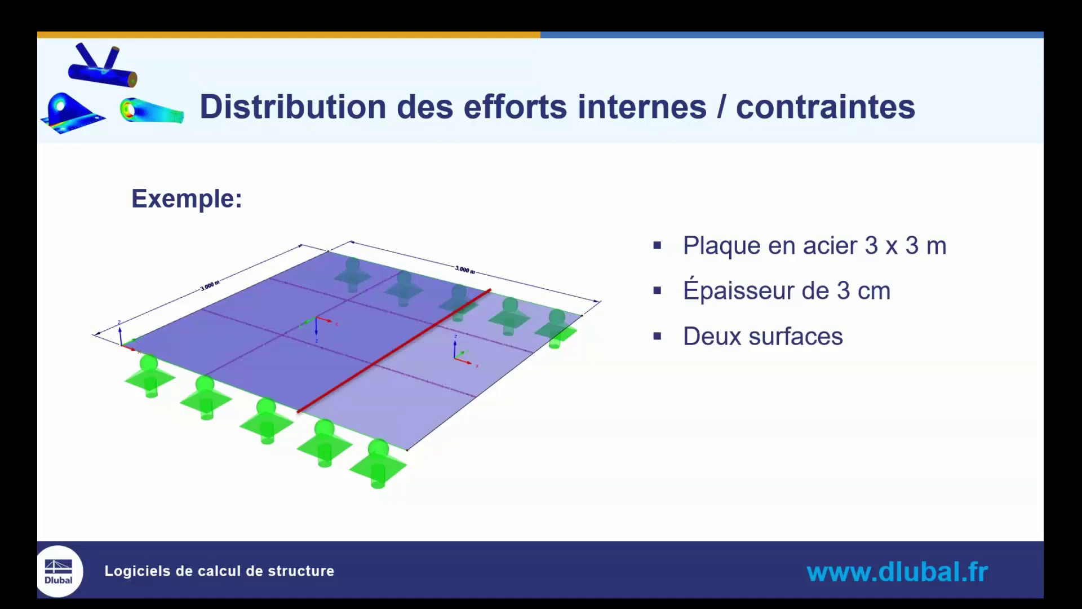
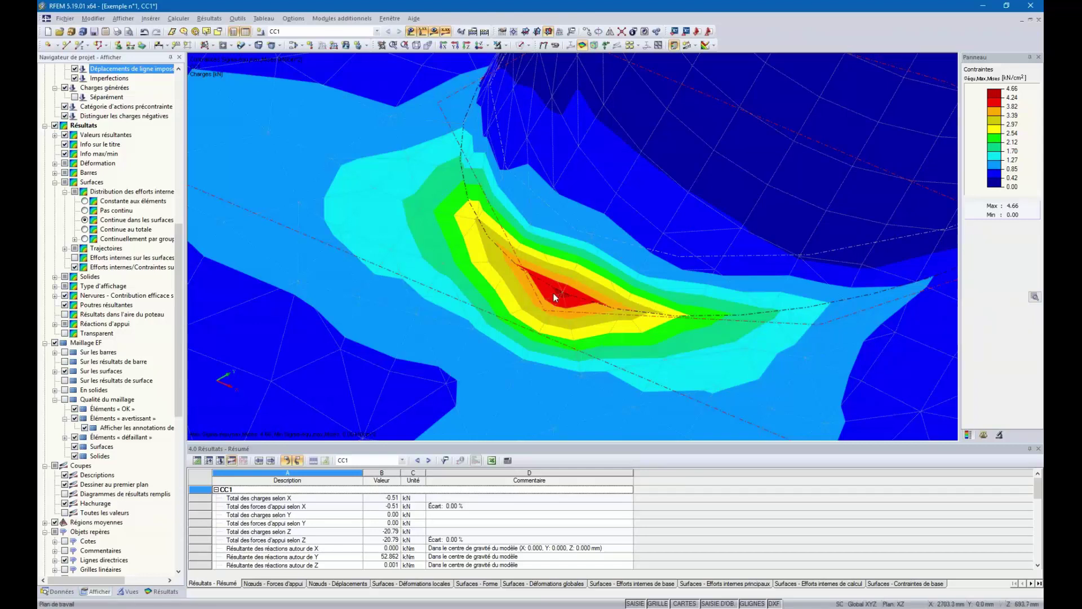
# Compare the isoline display (Isolignes) of the maximum von Mises stresses with the isobands (Isobandes) around the brace connections
pyautogui.keyDown('ctrl'); pyautogui.moveTo(553, 293); pyautogui.dragTo(558, 318, button='middle'); pyautogui.keyUp('ctrl')
pyautogui.scroll(-5, 523, 294)
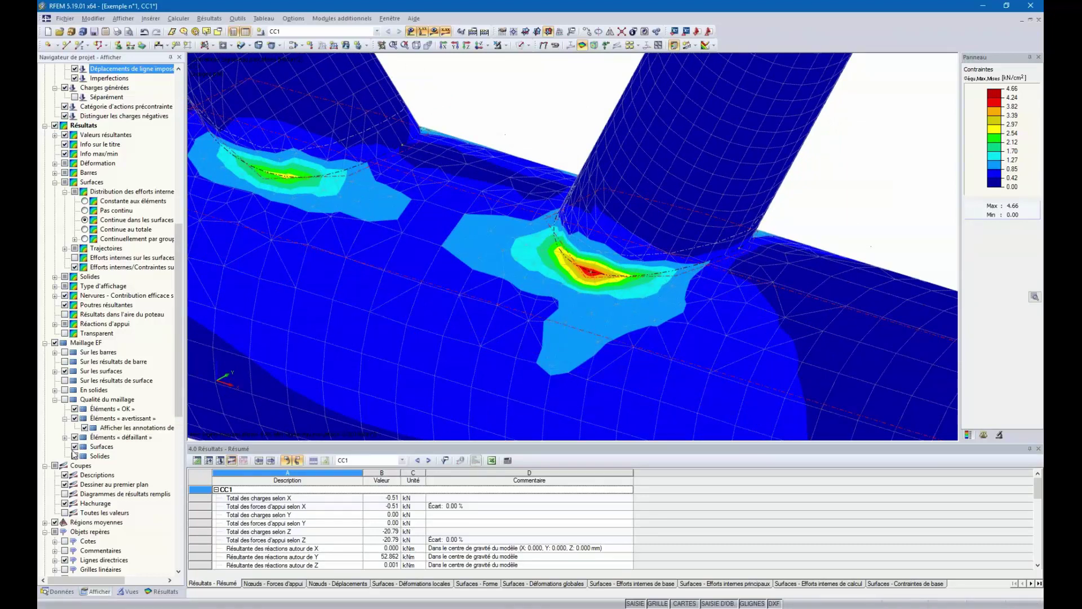
pyautogui.click(75, 267)
pyautogui.click(56, 287)
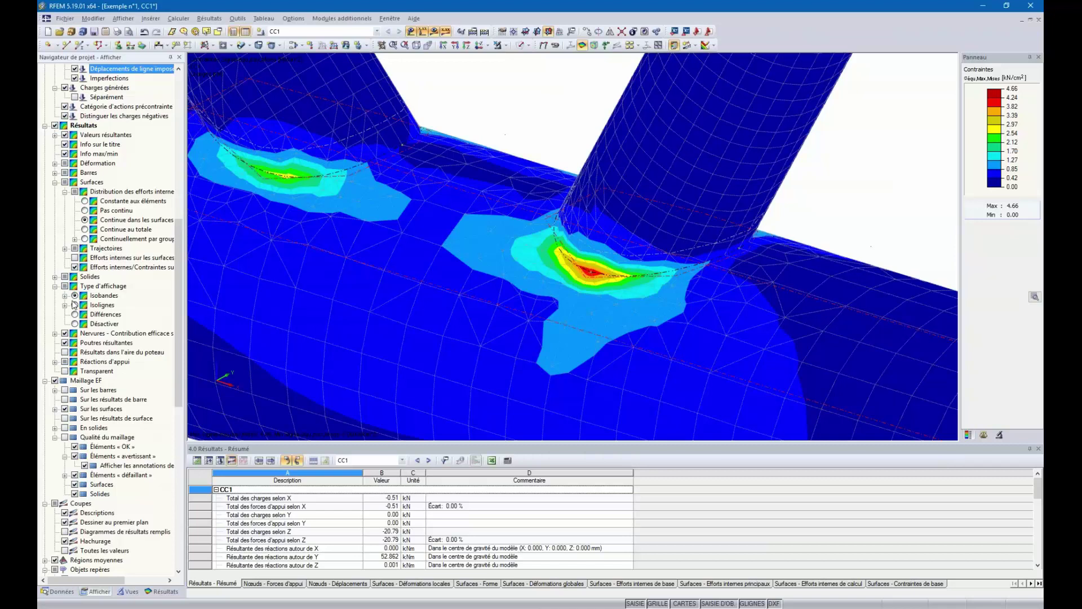
pyautogui.click(75, 305)
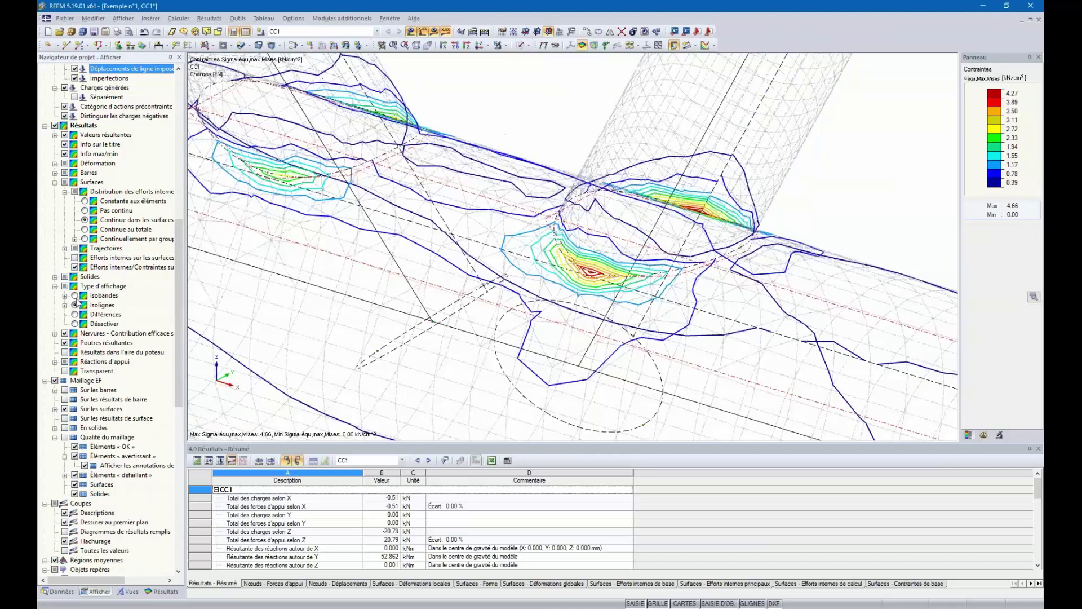
pyautogui.click(75, 295)
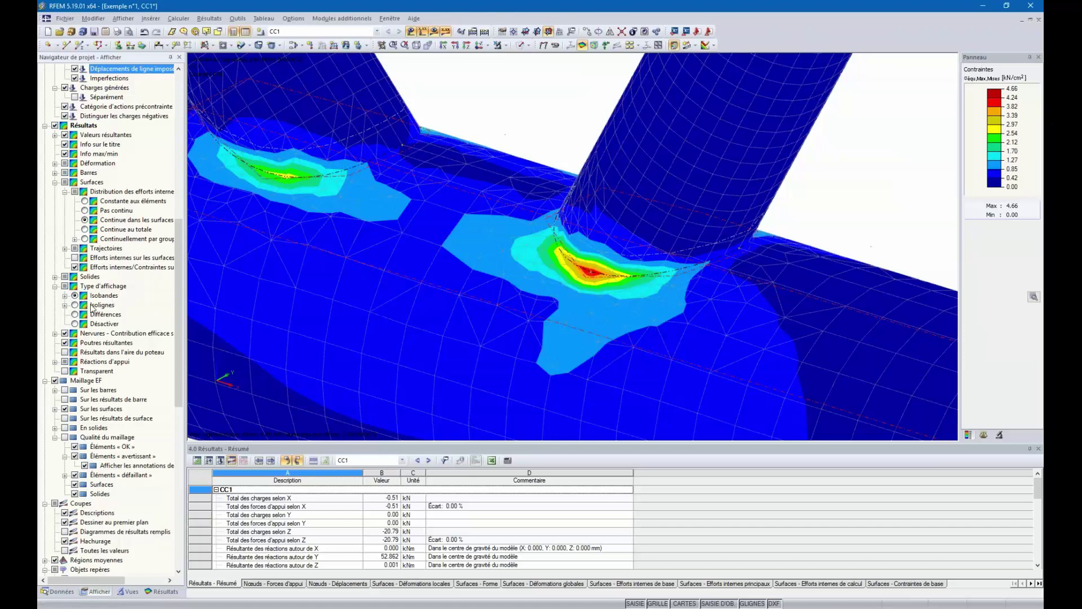
# Examine the von Mises stress differences (Différences) at the brace connections and restore the isoband display
pyautogui.click(75, 314)
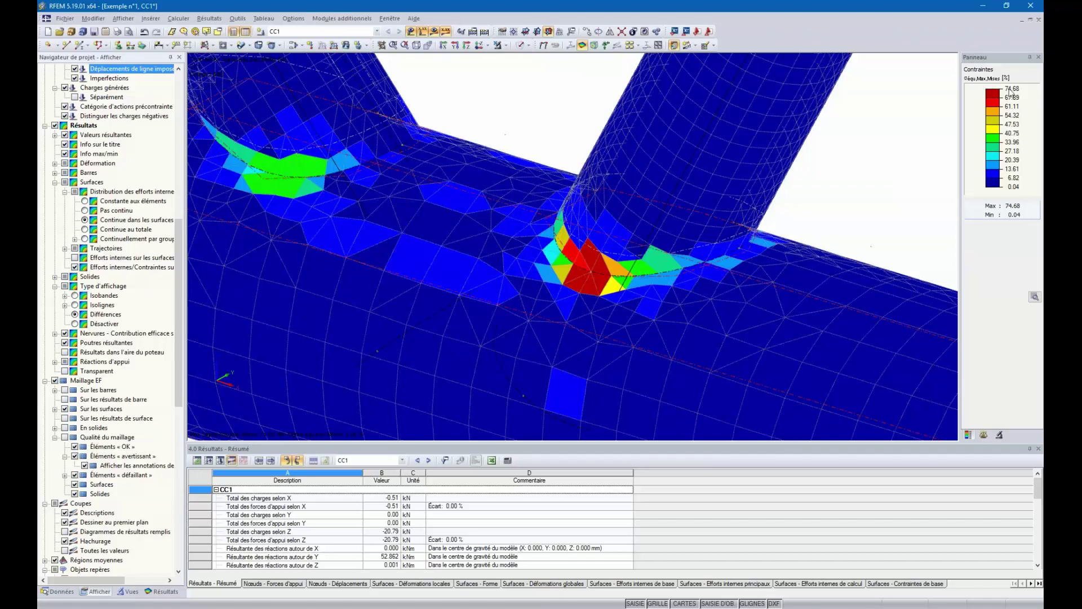
pyautogui.keyDown('ctrl'); pyautogui.moveTo(577, 297); pyautogui.dragTo(601, 281, button='middle'); pyautogui.keyUp('ctrl')
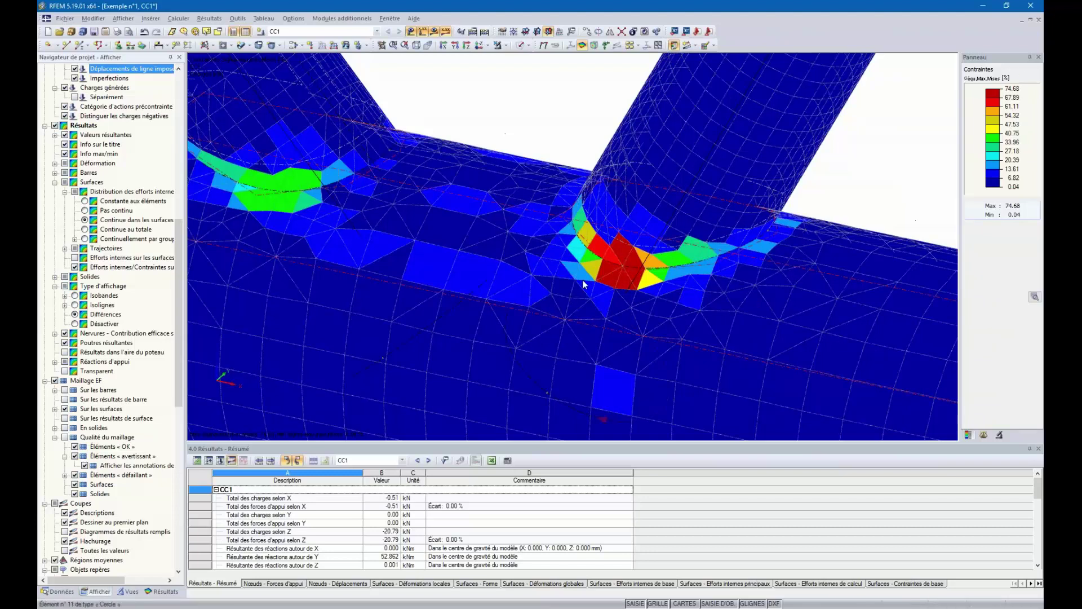
pyautogui.moveTo(583, 281)
pyautogui.keyDown('ctrl'); pyautogui.mouseDown(button='middle')
pyautogui.moveTo(592, 301)
pyautogui.moveTo(583, 289)
pyautogui.mouseUp(button='middle'); pyautogui.keyUp('ctrl')
pyautogui.scroll(-1, 584, 289)
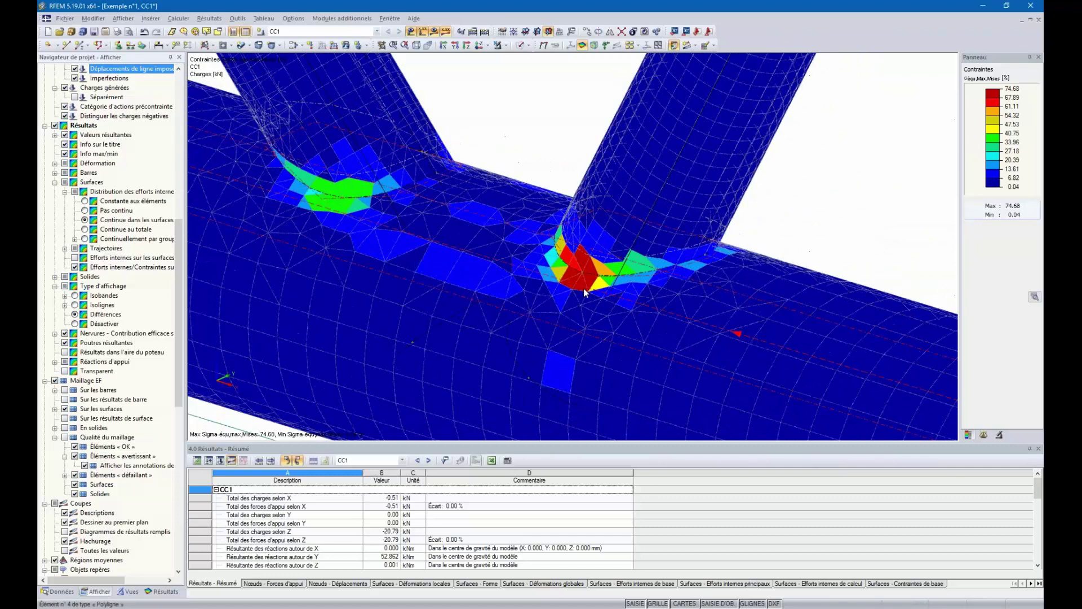
pyautogui.scroll(-2, 585, 284)
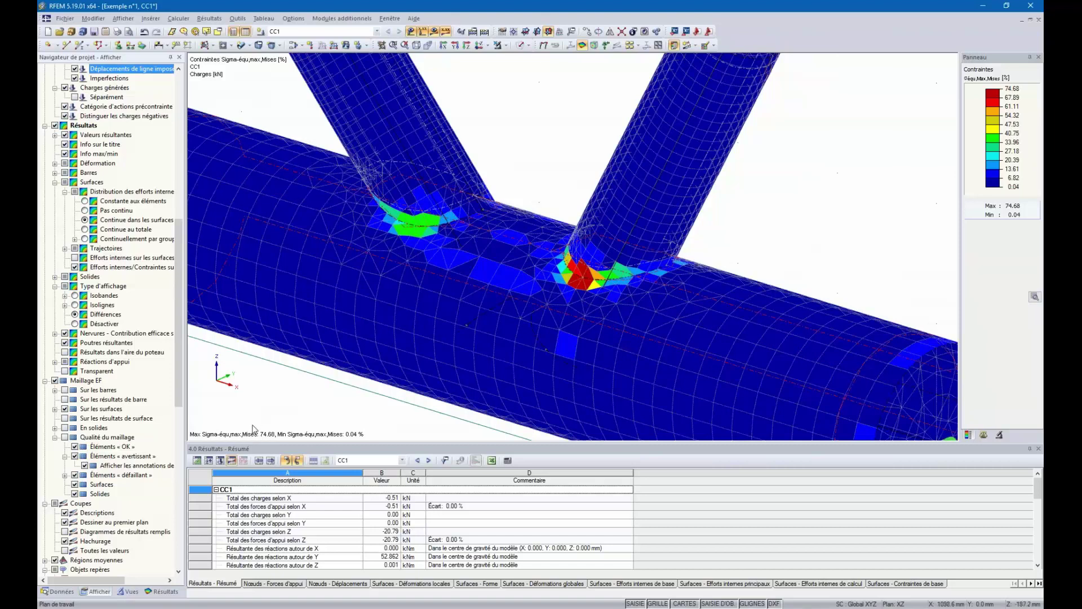
pyautogui.click(75, 296)
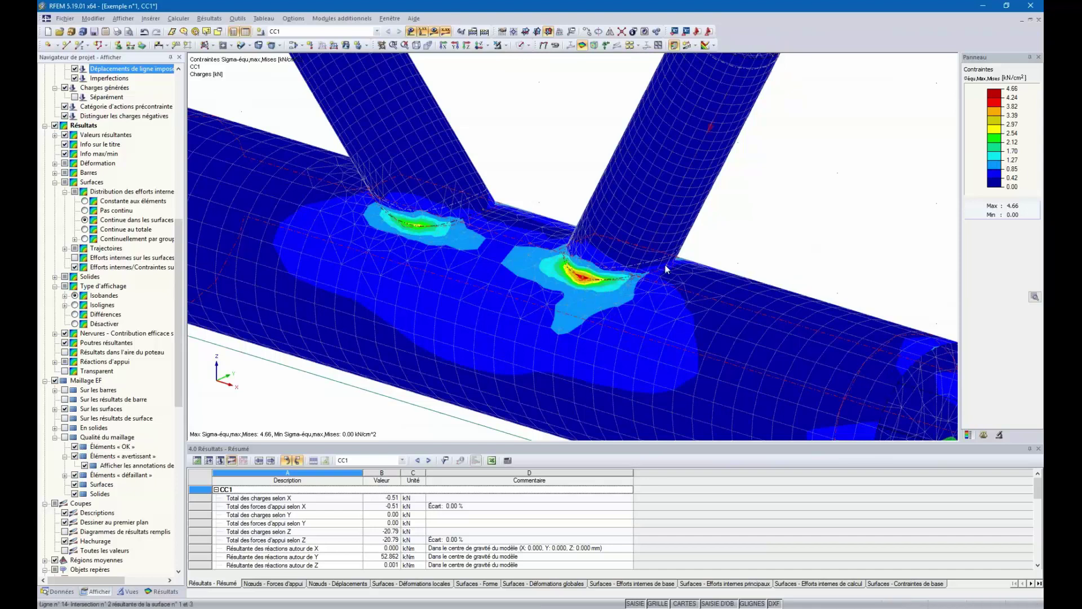
# Select the lines where the two braces intersect the chord and open a new FE mesh refinement for the selected lines
pyautogui.click(414, 228)
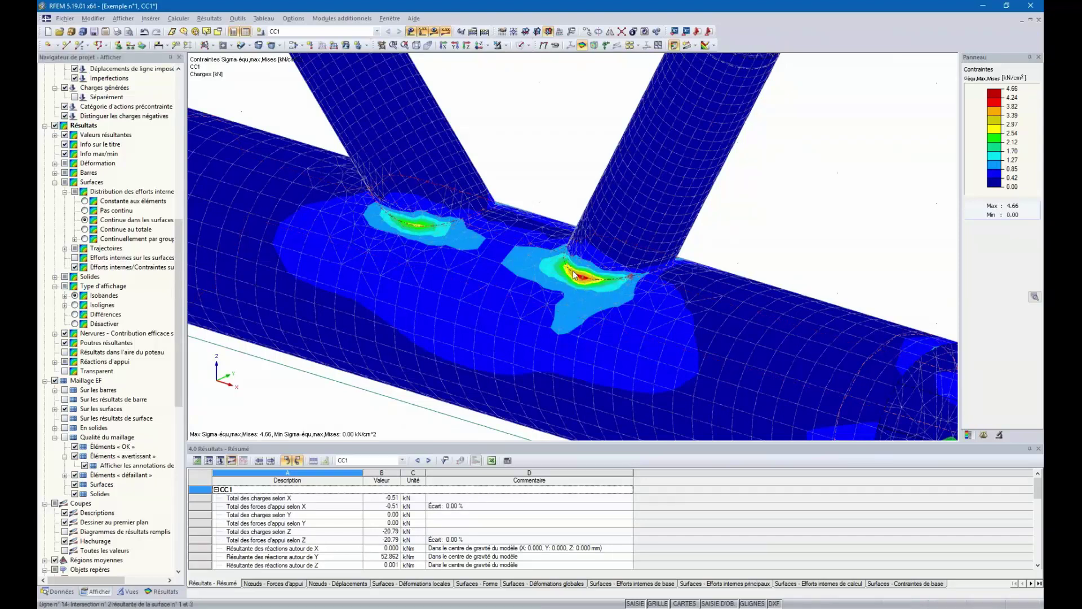
pyautogui.keyDown('ctrl'); pyautogui.moveTo(606, 307); pyautogui.dragTo(705, 254, button='middle'); pyautogui.keyUp('ctrl')
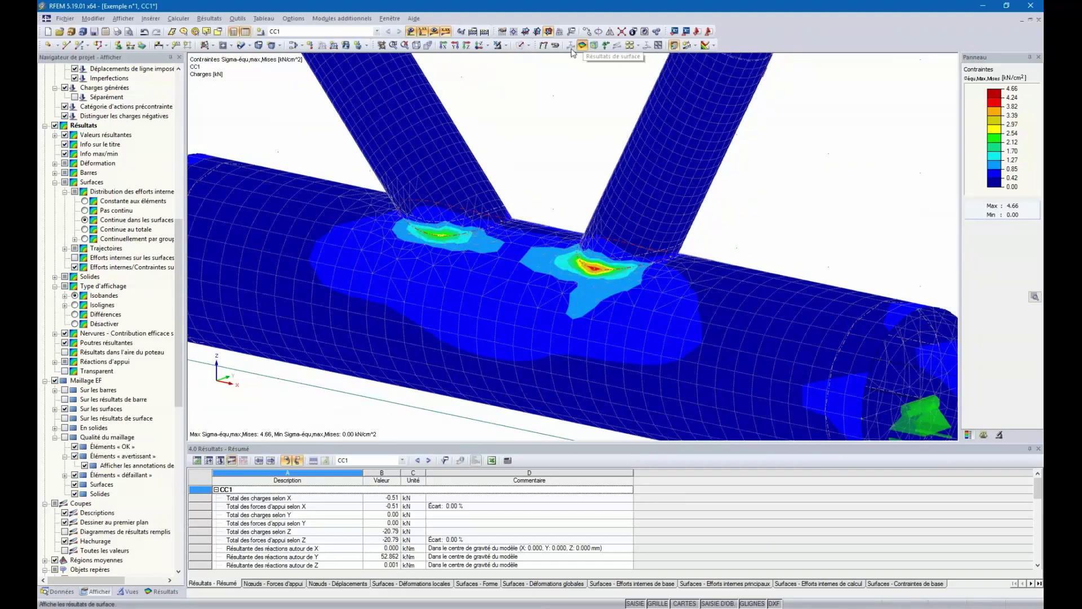
pyautogui.keyDown('ctrl'); pyautogui.moveTo(727, 216); pyautogui.dragTo(692, 170, button='middle'); pyautogui.keyUp('ctrl')
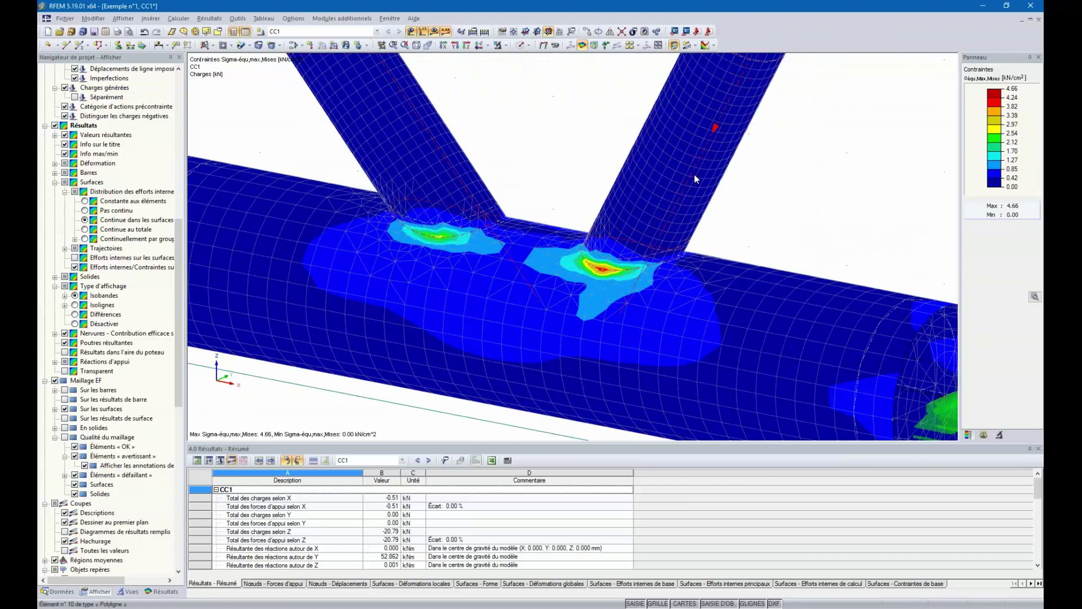
pyautogui.keyDown('ctrl'); pyautogui.moveTo(693, 265); pyautogui.dragTo(753, 297, button='middle'); pyautogui.keyUp('ctrl')
pyautogui.scroll(-3, 752, 295)
pyautogui.scroll(-3, 649, 203)
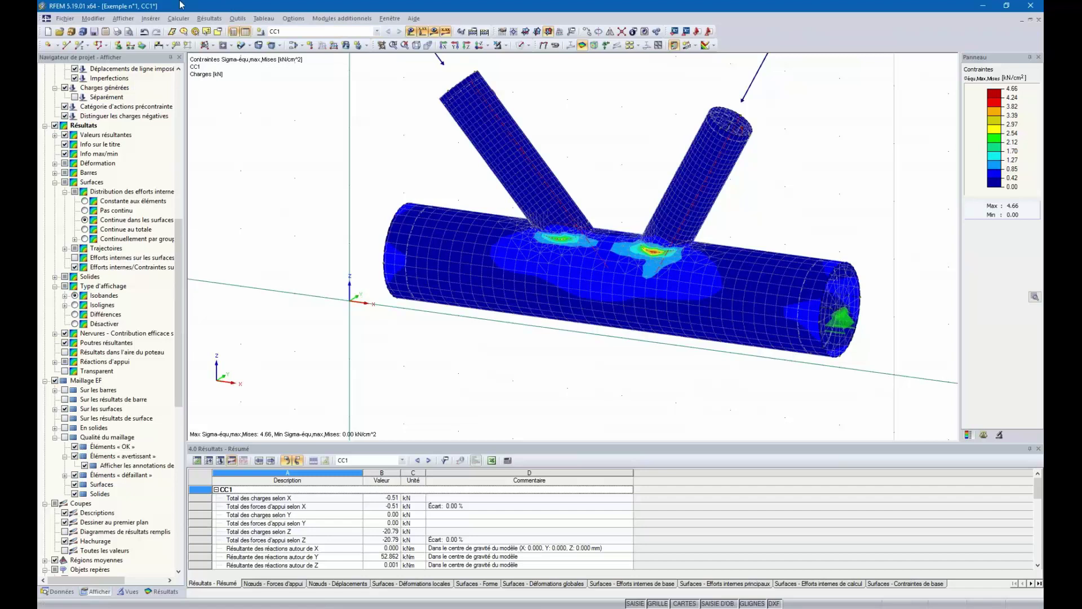
pyautogui.rightClick(514, 142)
pyautogui.moveTo(549, 151)
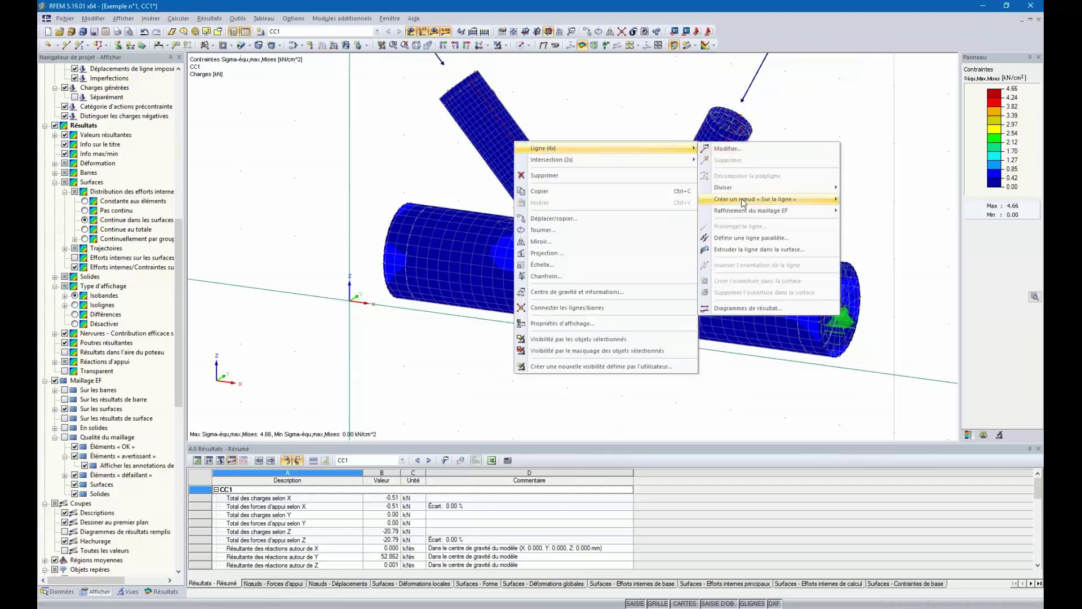
pyautogui.moveTo(757, 212)
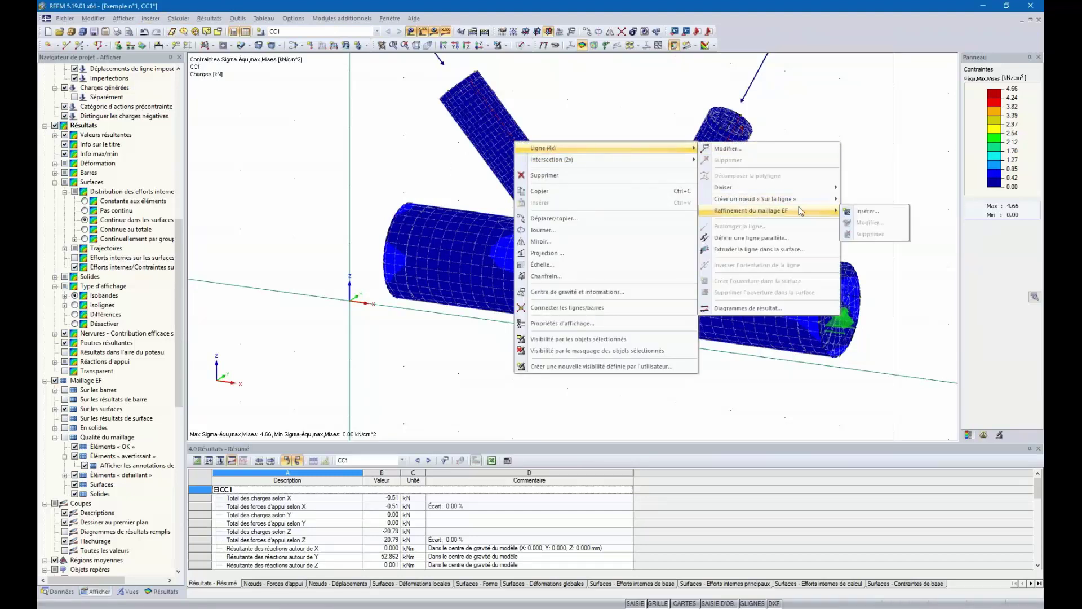
pyautogui.click(866, 211)
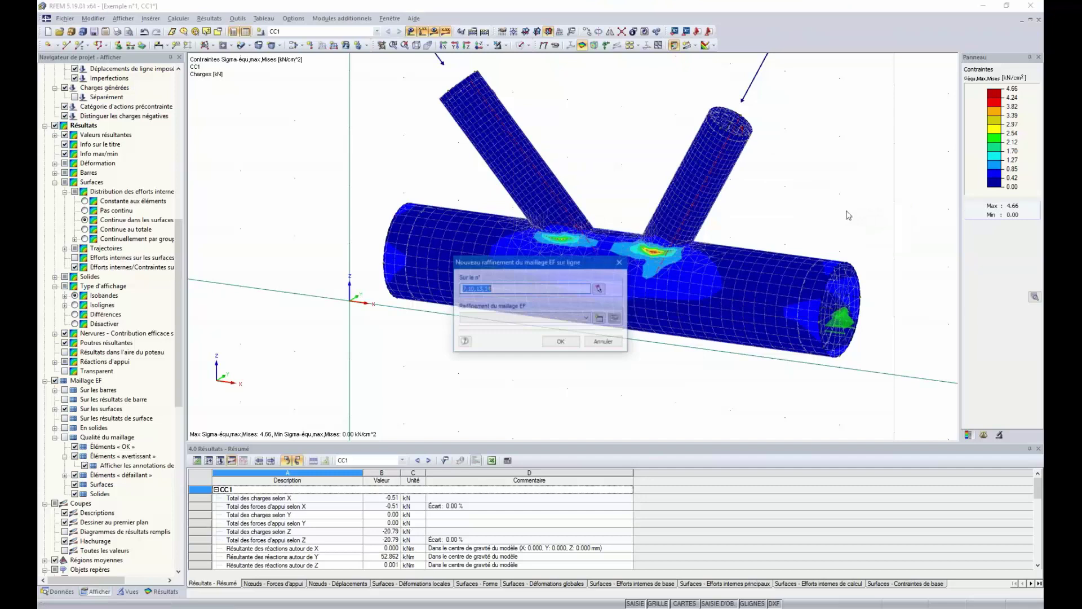
# Define a line refinement by FE length with a 5 mm target and more layers, and assign it, accepting deletion of the results
pyautogui.click(600, 319)
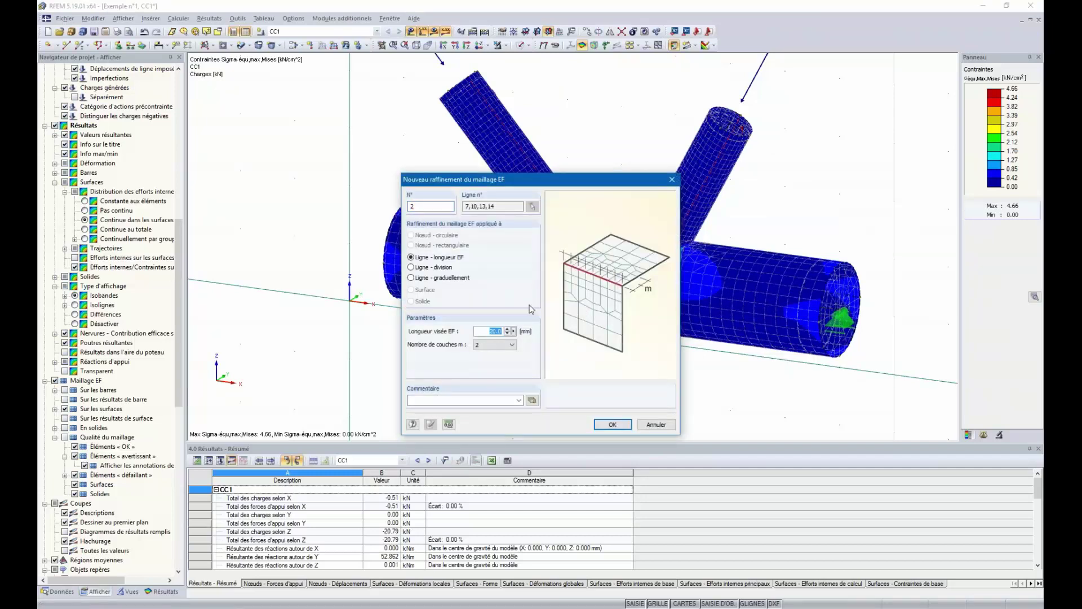
pyautogui.write('5')
pyautogui.click(489, 345)
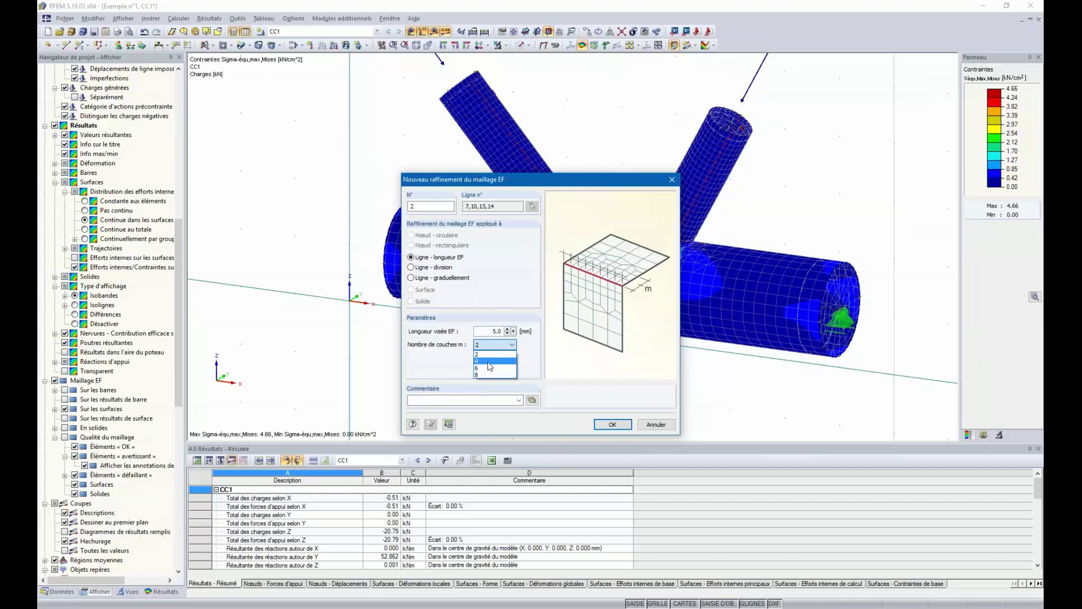
pyautogui.click(490, 368)
pyautogui.click(613, 424)
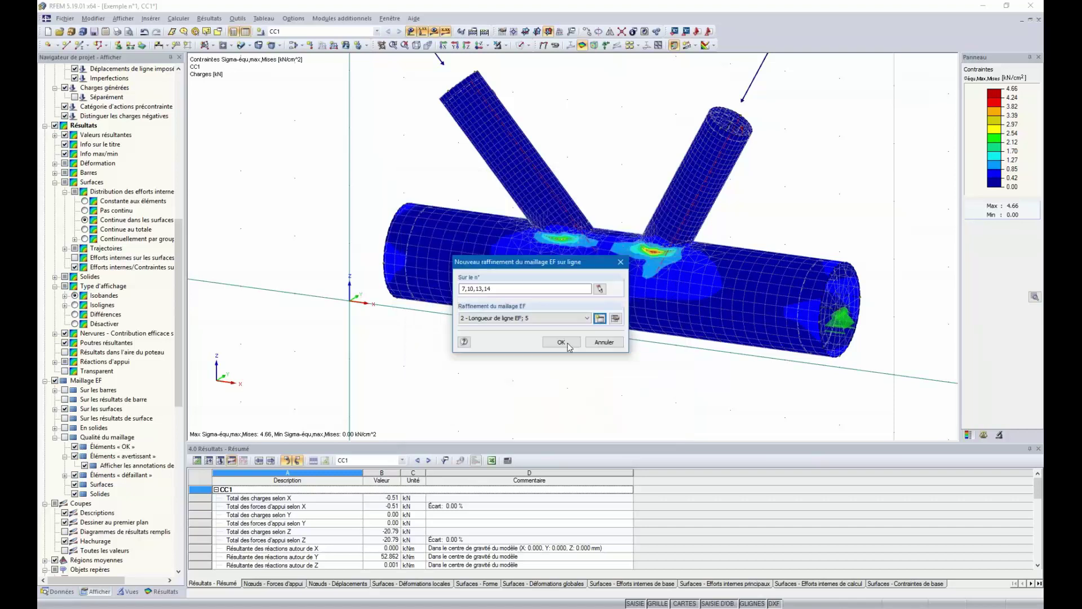
pyautogui.click(562, 341)
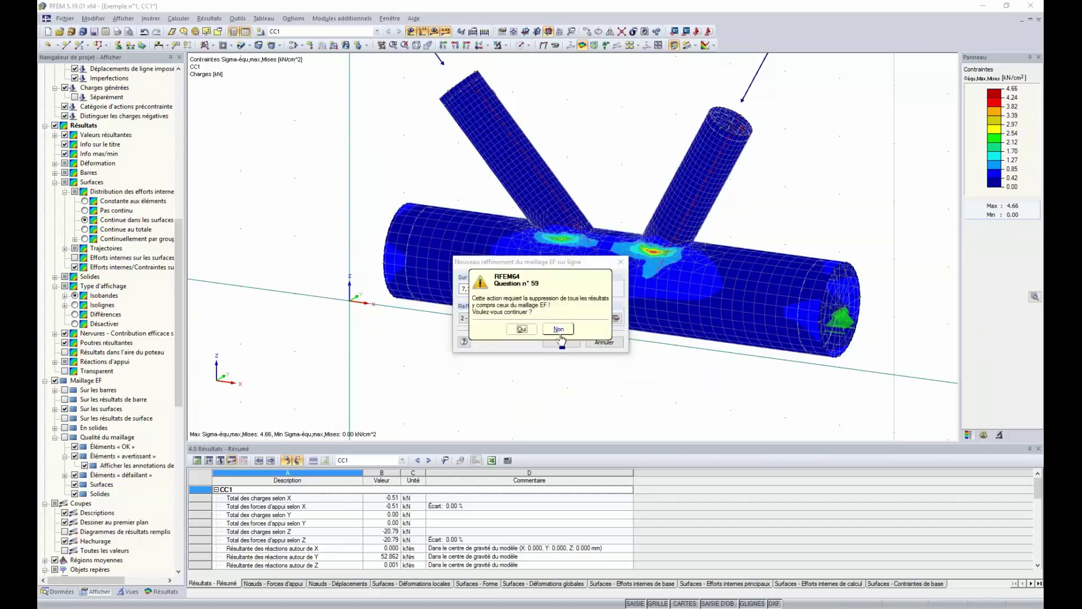
pyautogui.click(522, 329)
# Generate the FE mesh and examine the refined elements around both brace-to-chord intersections
pyautogui.click(178, 19)
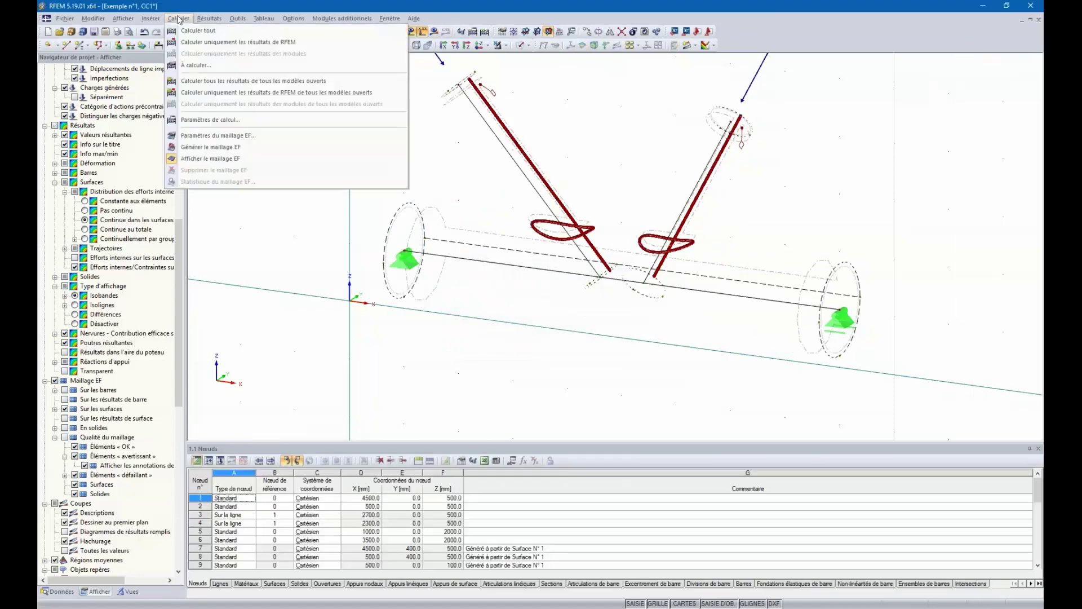
pyautogui.click(195, 148)
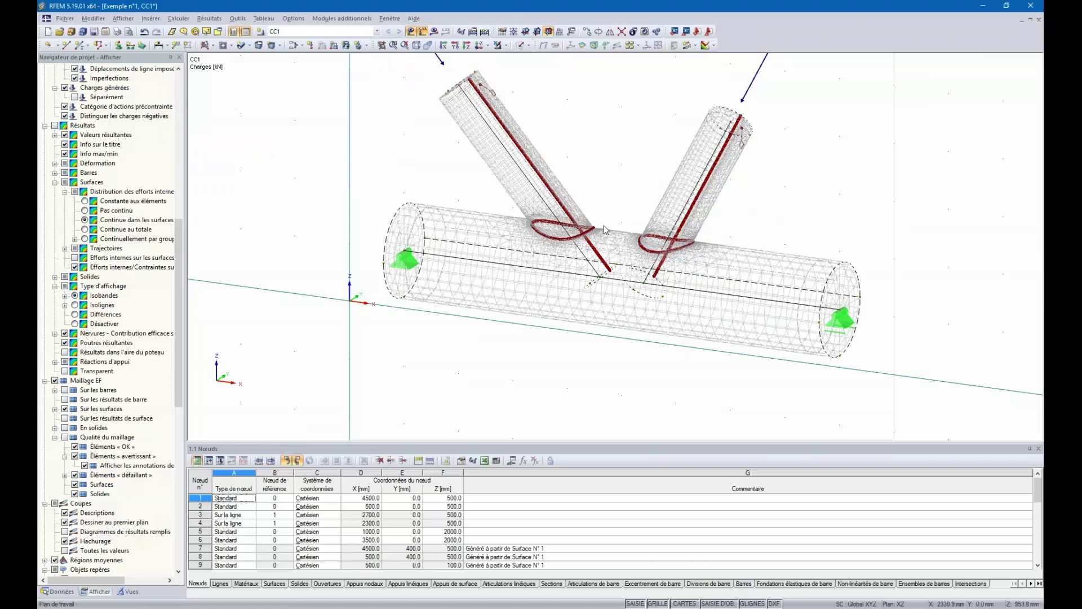
pyautogui.scroll(10, 606, 229)
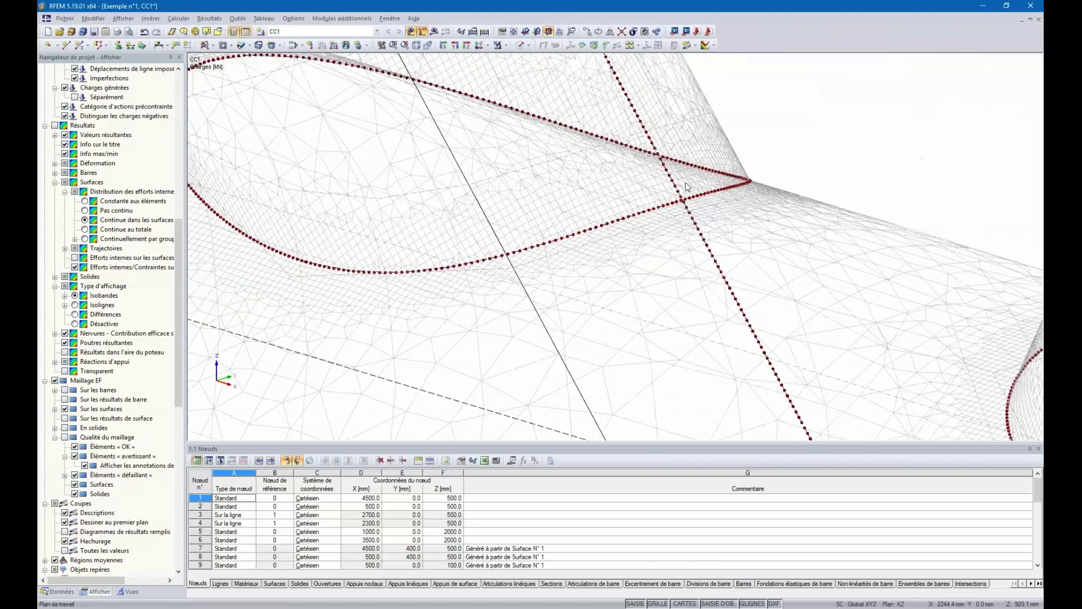
pyautogui.scroll(-3, 686, 186)
pyautogui.keyDown('ctrl'); pyautogui.moveTo(365, 199); pyautogui.dragTo(590, 257, button='middle'); pyautogui.keyUp('ctrl')
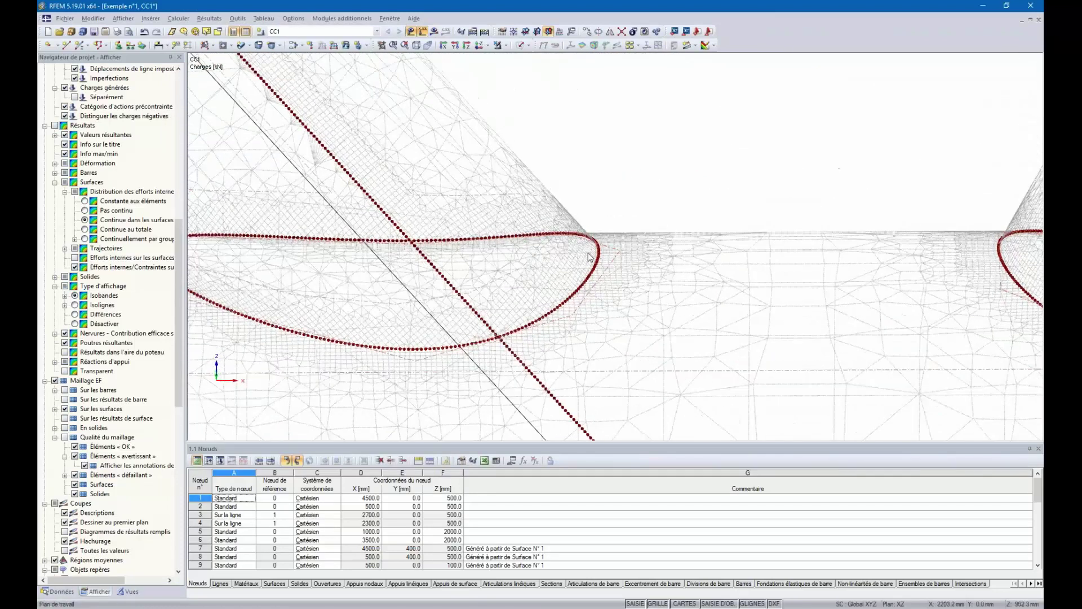
pyautogui.scroll(-2, 638, 235)
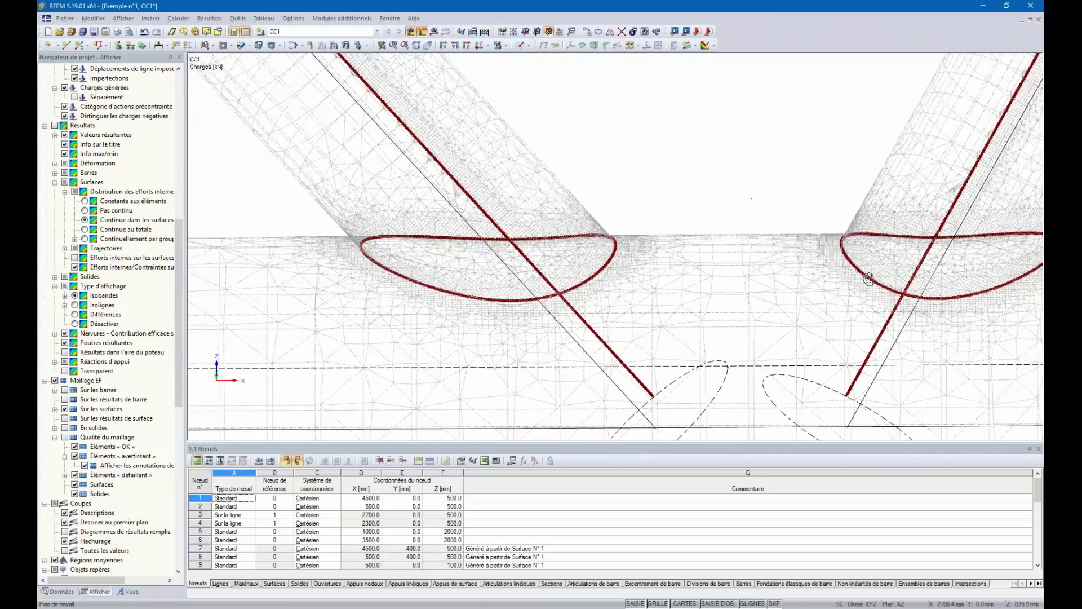
pyautogui.keyDown('ctrl'); pyautogui.moveTo(869, 279); pyautogui.dragTo(843, 267, button='middle'); pyautogui.keyUp('ctrl')
pyautogui.scroll(2, 836, 265)
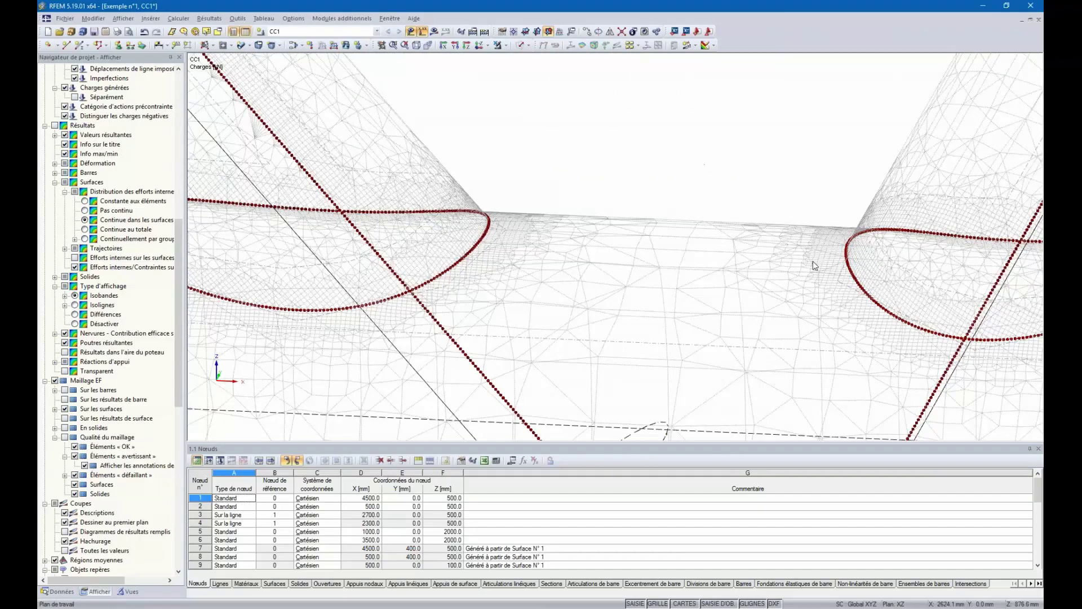
pyautogui.scroll(-2, 790, 135)
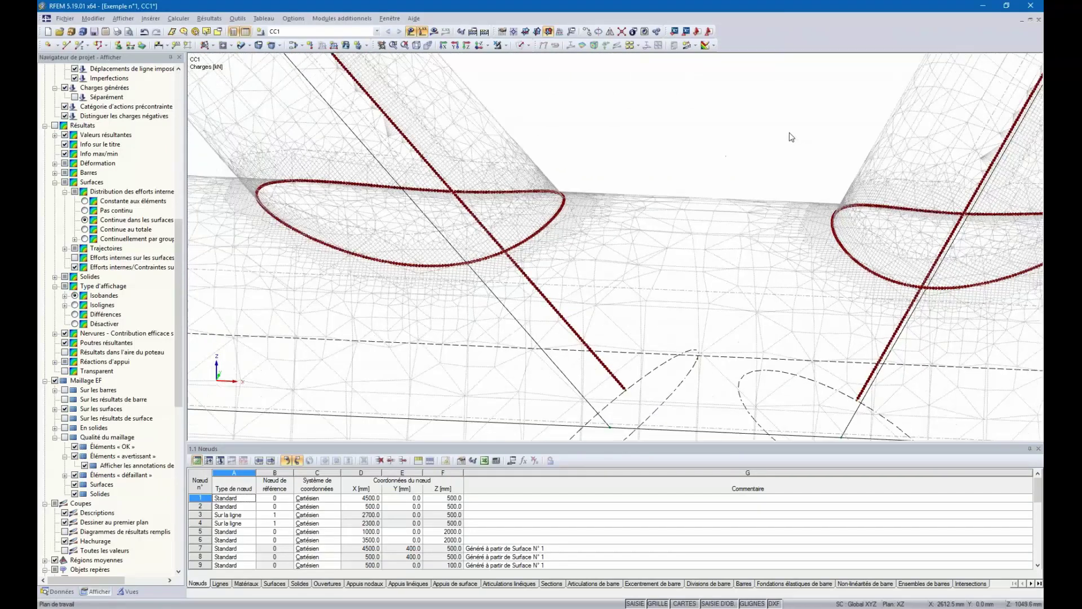
pyautogui.keyDown('ctrl'); pyautogui.moveTo(791, 137); pyautogui.dragTo(804, 219, button='middle'); pyautogui.keyUp('ctrl')
pyautogui.scroll(2, 803, 228)
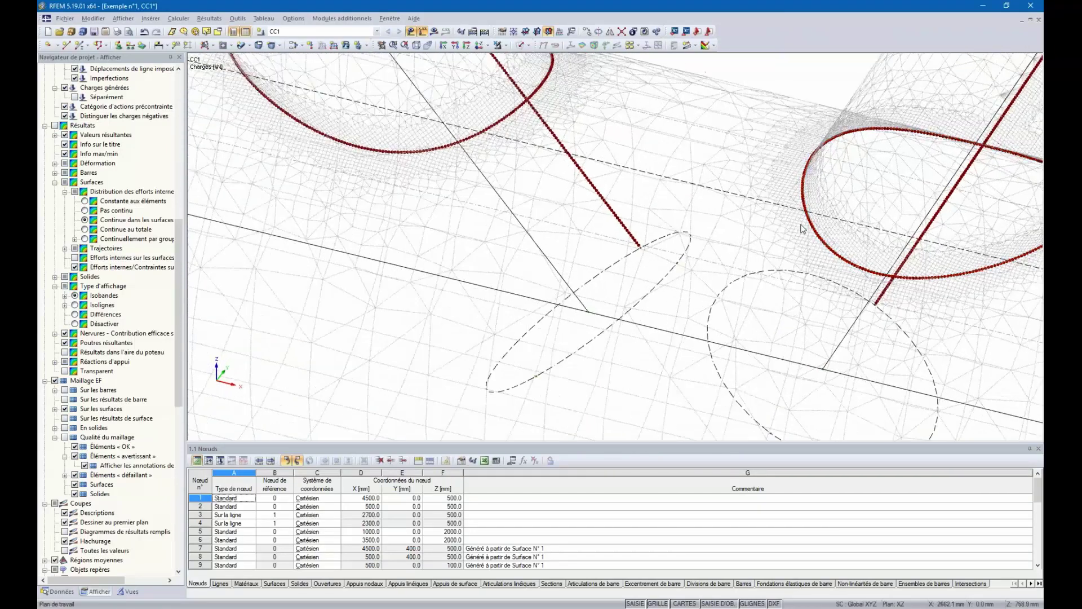
pyautogui.scroll(2, 805, 229)
pyautogui.keyDown('ctrl'); pyautogui.moveTo(809, 205); pyautogui.dragTo(682, 256, button='middle'); pyautogui.keyUp('ctrl')
pyautogui.scroll(-3, 792, 200)
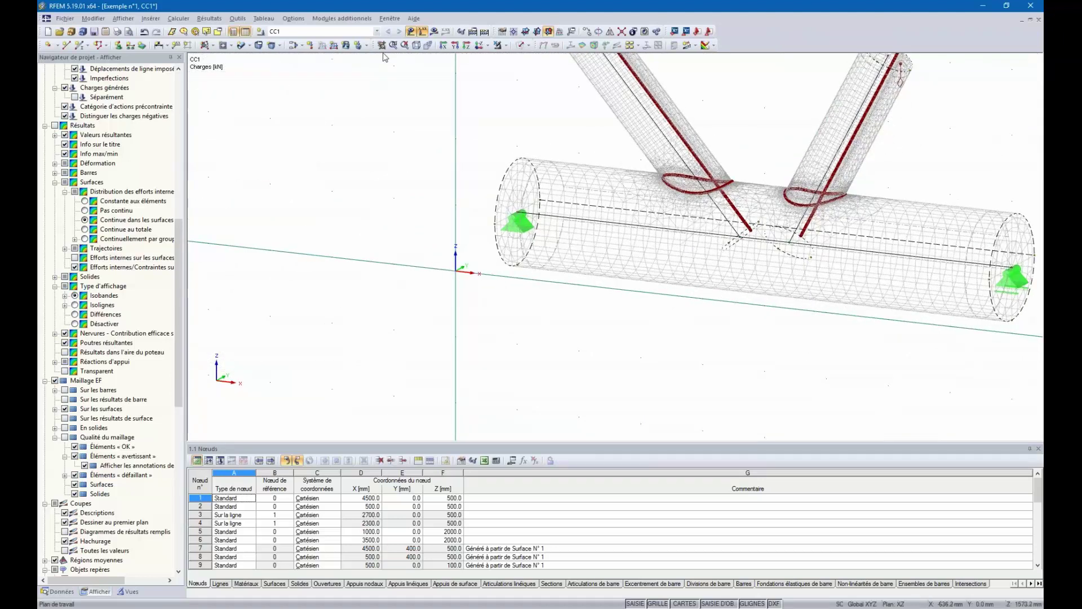
# Calculate the results of load case CC1 and examine the von Mises stress peak at the brace-to-chord intersection
pyautogui.click(433, 31)
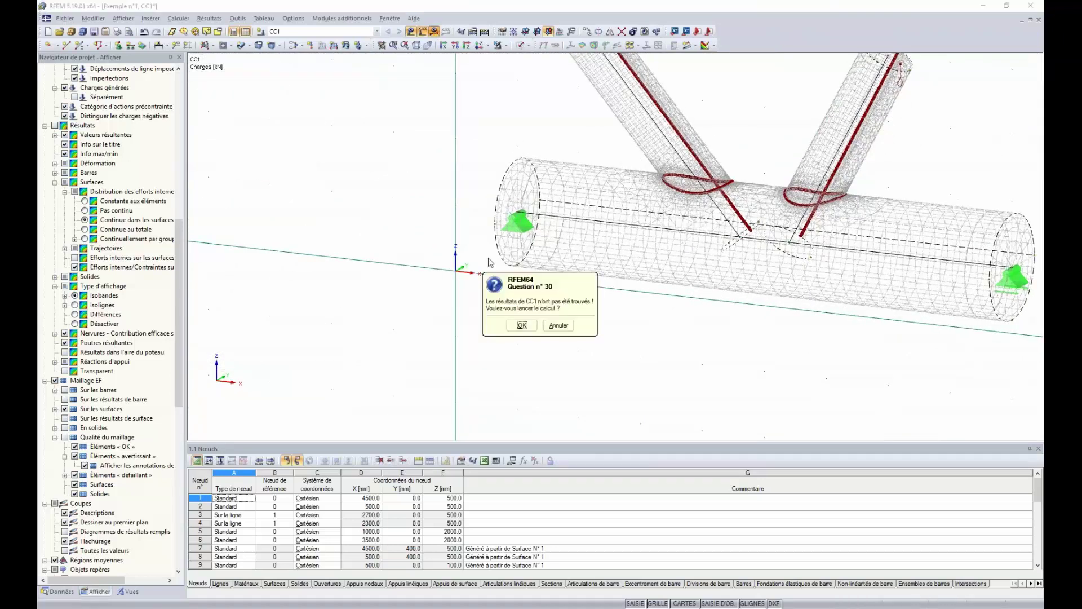
pyautogui.click(523, 326)
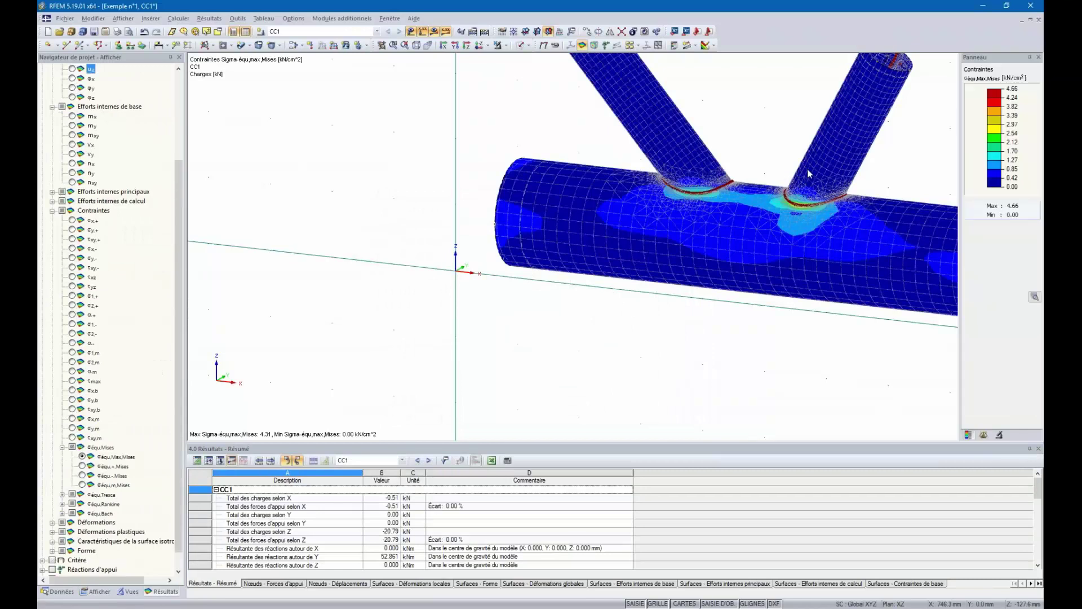
pyautogui.scroll(6, 801, 194)
pyautogui.scroll(8, 802, 194)
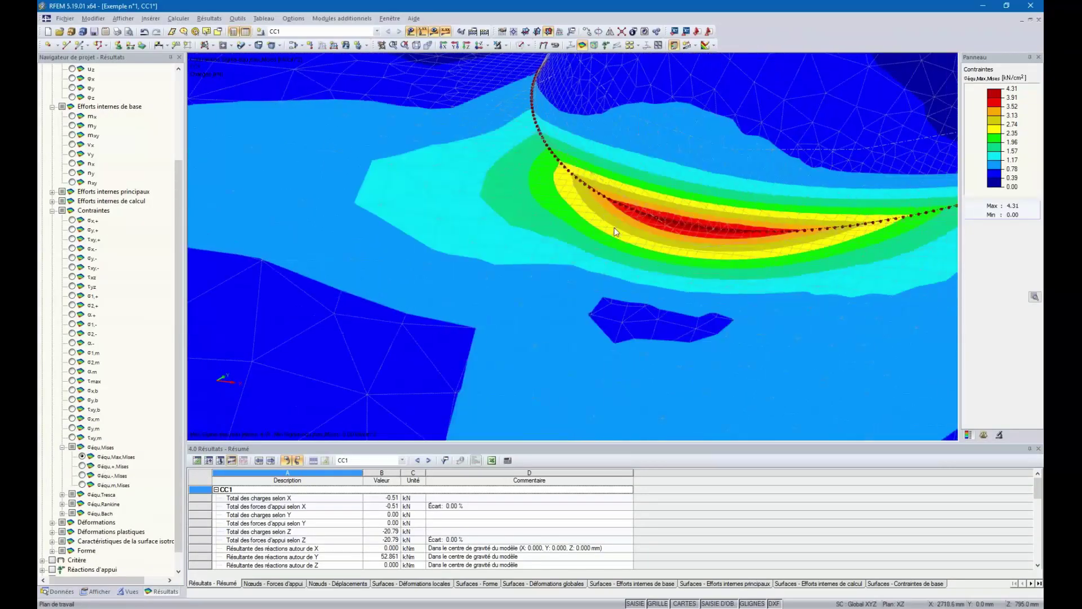
pyautogui.scroll(1, 685, 216)
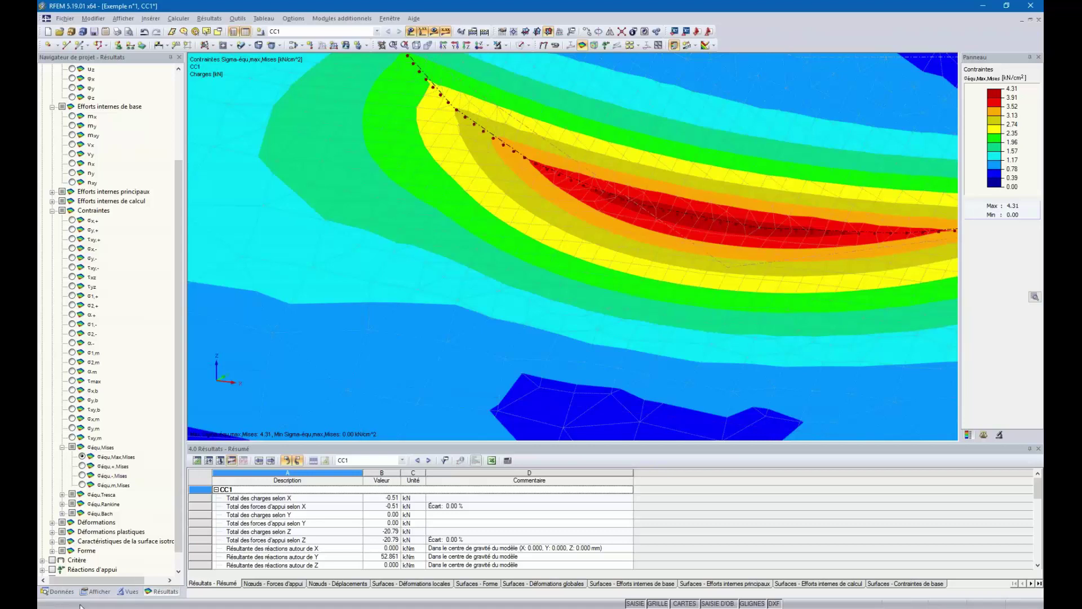
# Display the von Mises stress differences (Différences) between the elements of the refined mesh
pyautogui.click(96, 592)
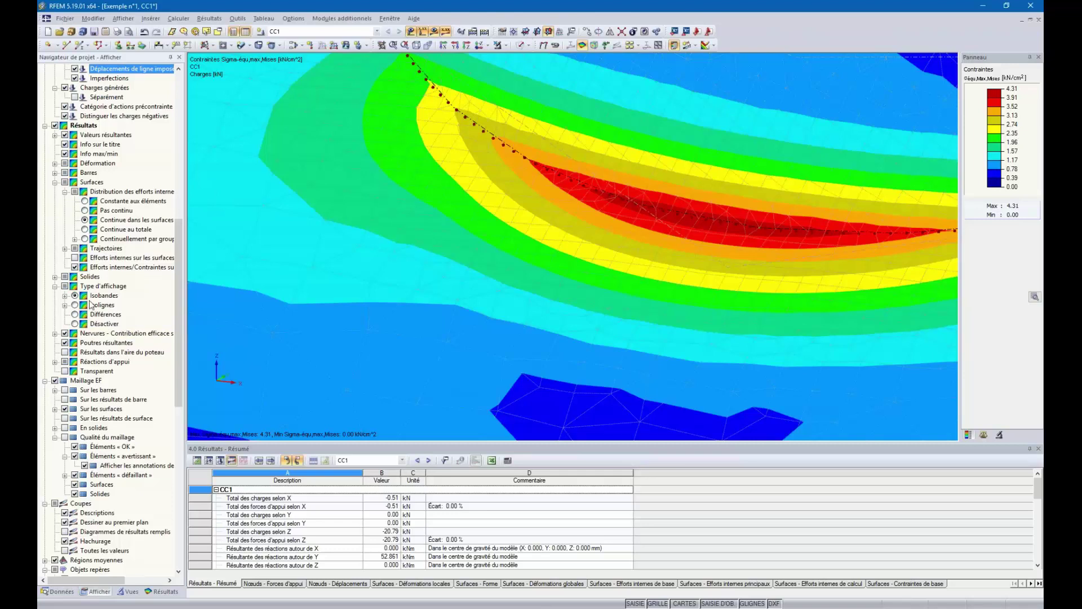
pyautogui.click(75, 314)
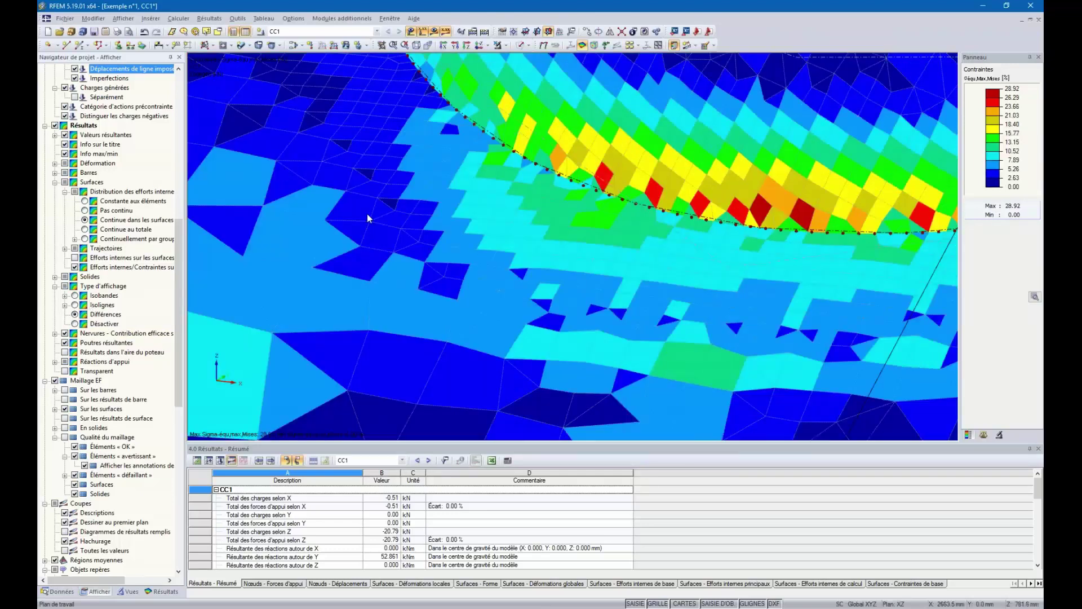
# Examine the distribution of the von Mises stress differences on the chord and around both brace-to-chord intersections
pyautogui.scroll(-3, 367, 216)
pyautogui.scroll(-2, 366, 218)
pyautogui.moveTo(363, 221); pyautogui.dragTo(672, 208, button='middle')
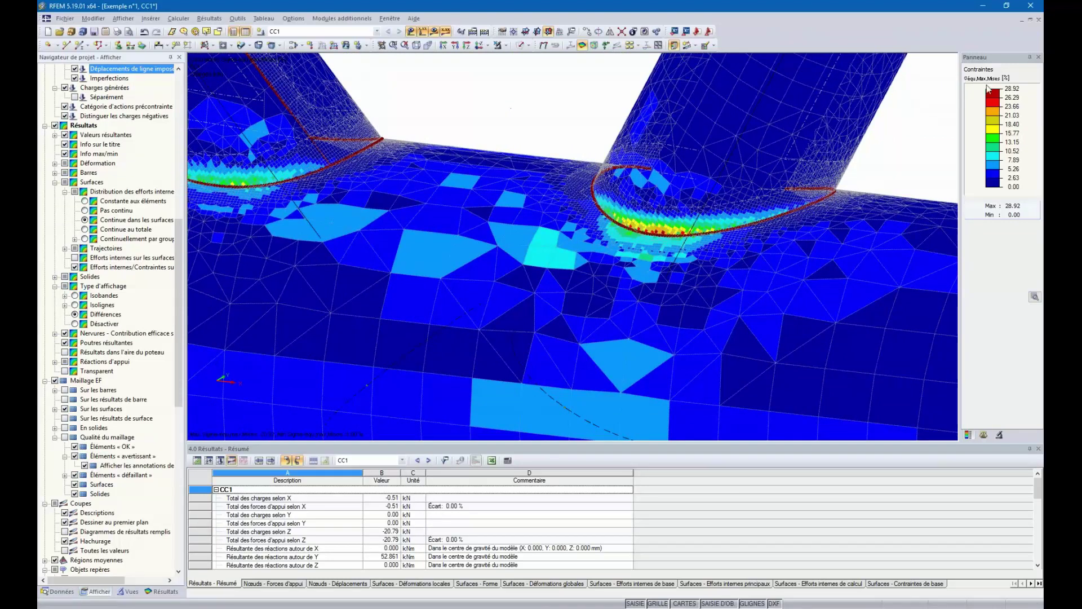
pyautogui.moveTo(349, 263); pyautogui.dragTo(499, 263, button='middle')
pyautogui.scroll(4, 723, 263)
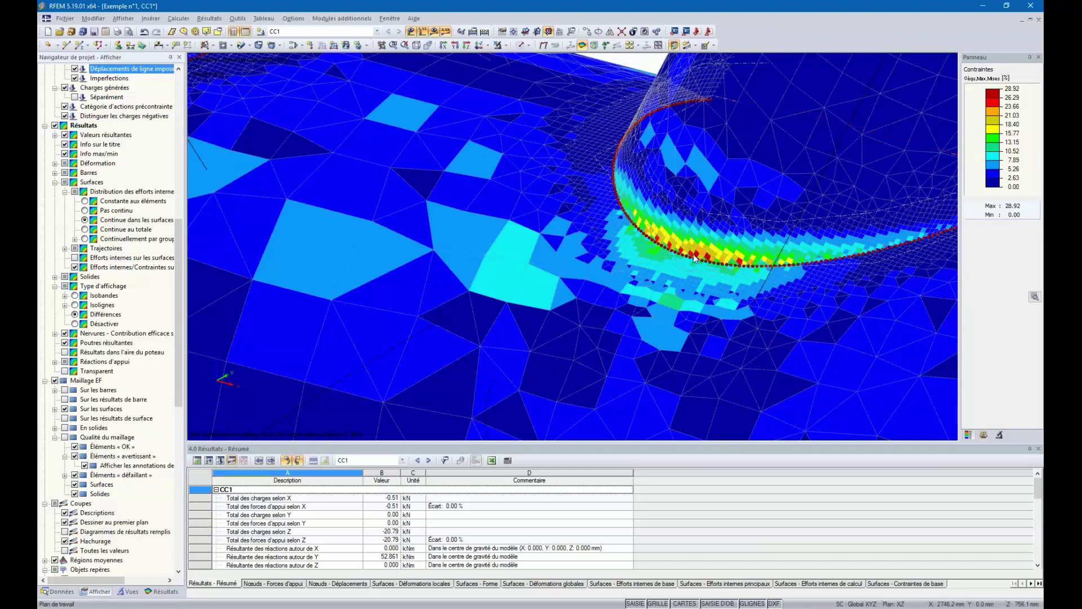
pyautogui.scroll(2, 710, 266)
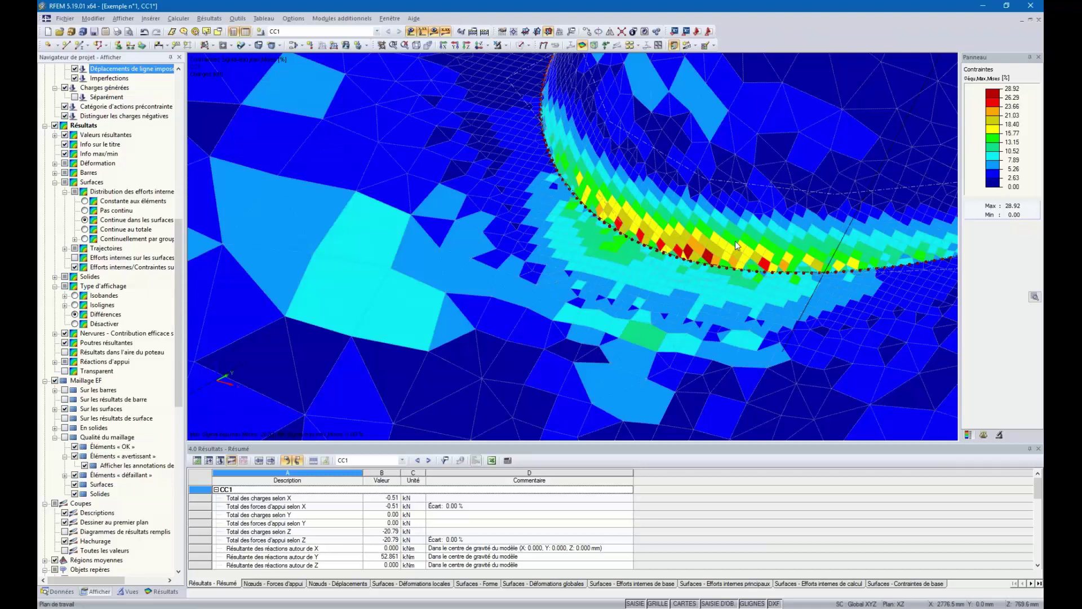
pyautogui.scroll(-5, 643, 258)
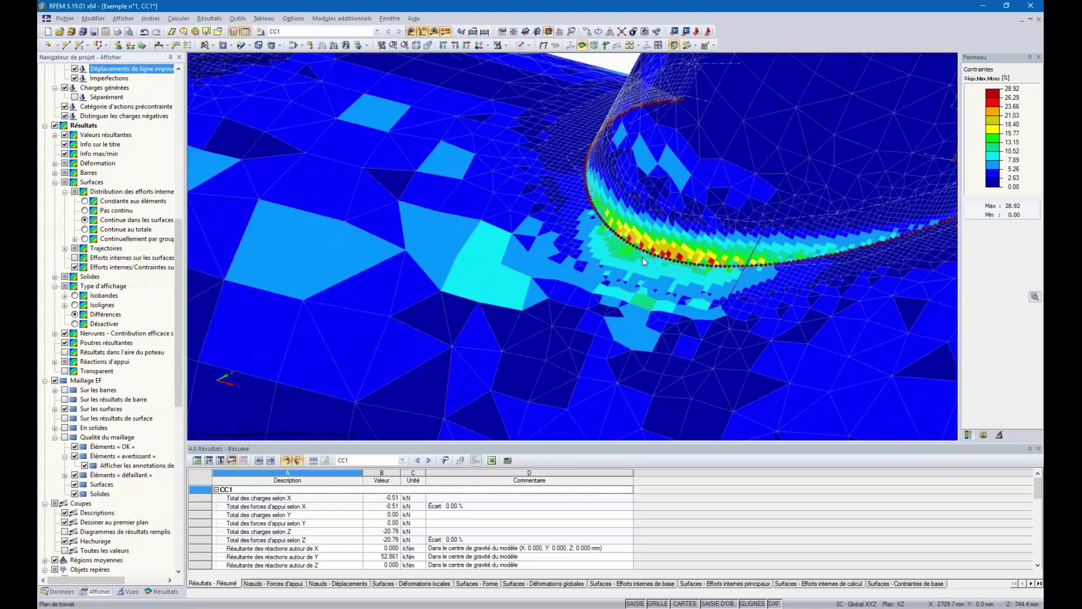
pyautogui.keyDown('ctrl'); pyautogui.moveTo(641, 257); pyautogui.dragTo(614, 251, button='middle'); pyautogui.keyUp('ctrl')
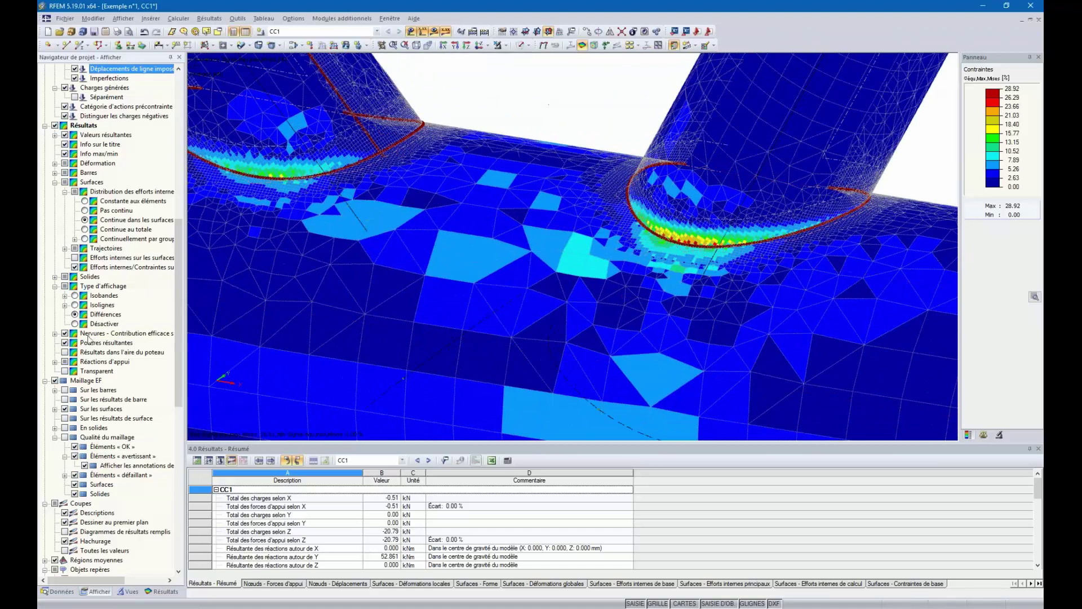
# Switch the surface result display type to Isobandes and review the von Mises stresses over the whole tubular joint
pyautogui.click(74, 295)
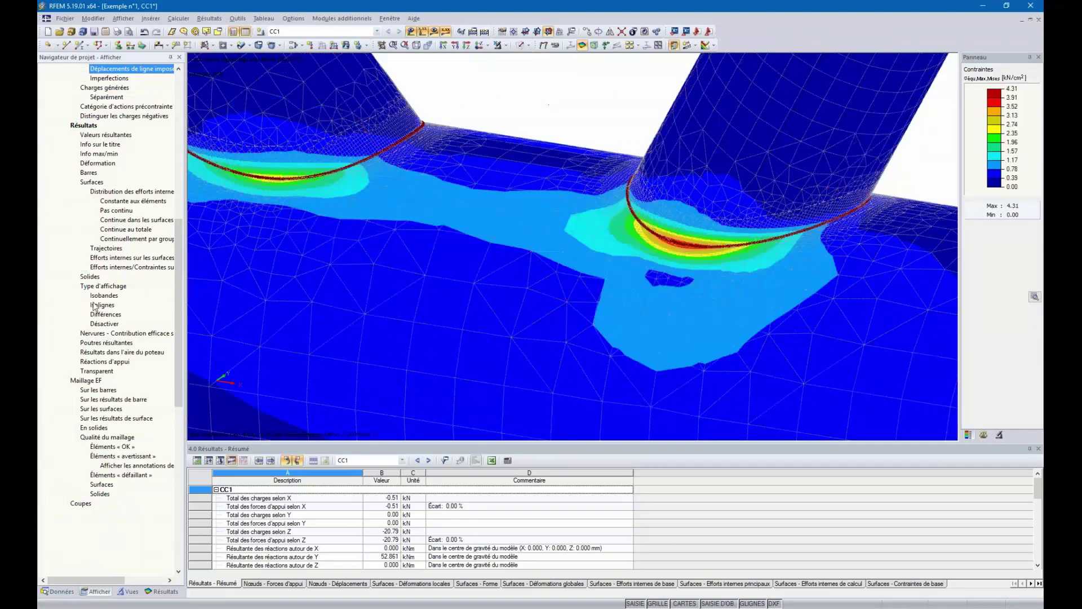
pyautogui.scroll(5, 720, 252)
pyautogui.scroll(-8, 682, 244)
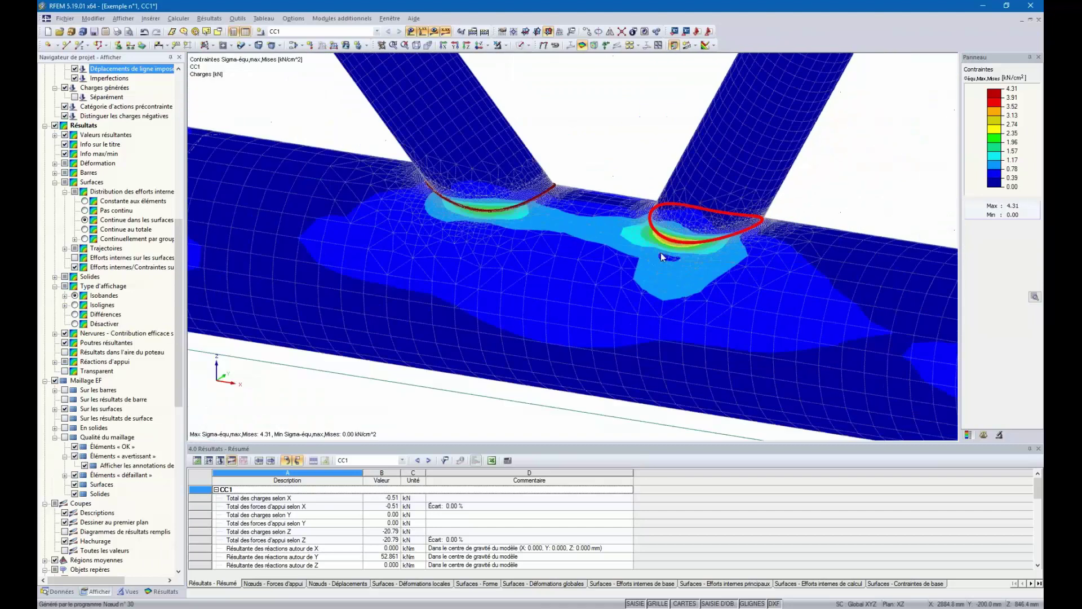
pyautogui.keyDown('ctrl'); pyautogui.moveTo(661, 254); pyautogui.dragTo(530, 294, button='middle'); pyautogui.keyUp('ctrl')
pyautogui.scroll(-1, 261, 325)
pyautogui.scroll(-4, 260, 288)
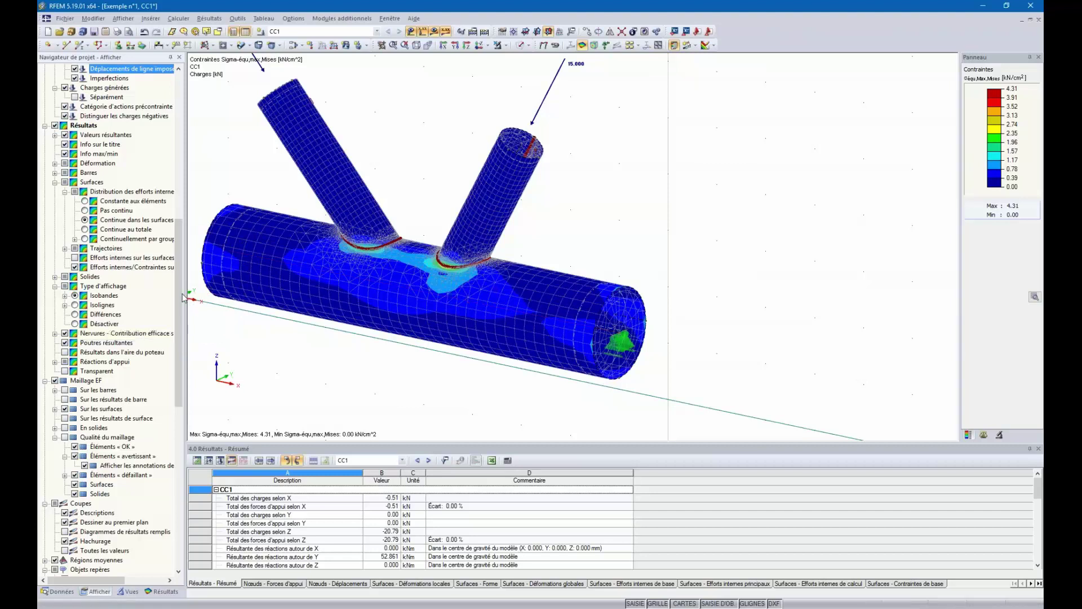
pyautogui.moveTo(259, 342); pyautogui.dragTo(473, 334, button='middle')
pyautogui.scroll(-3, 466, 356)
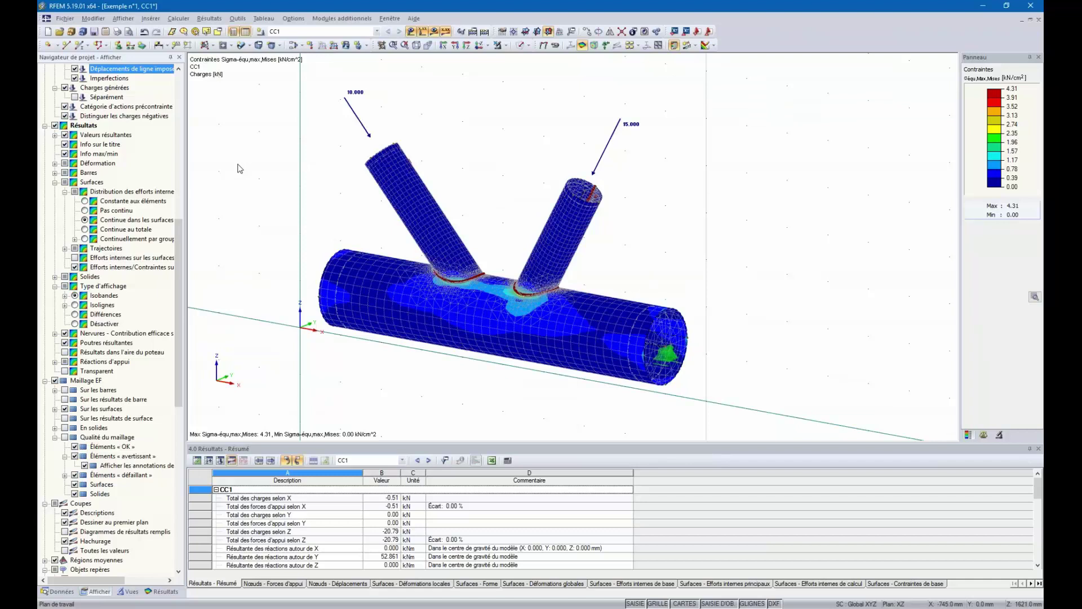
# Collapse the data tree of Exemple n°1 and make the model Exemple n°2 active
pyautogui.moveTo(177, 282); pyautogui.dragTo(177, 132)
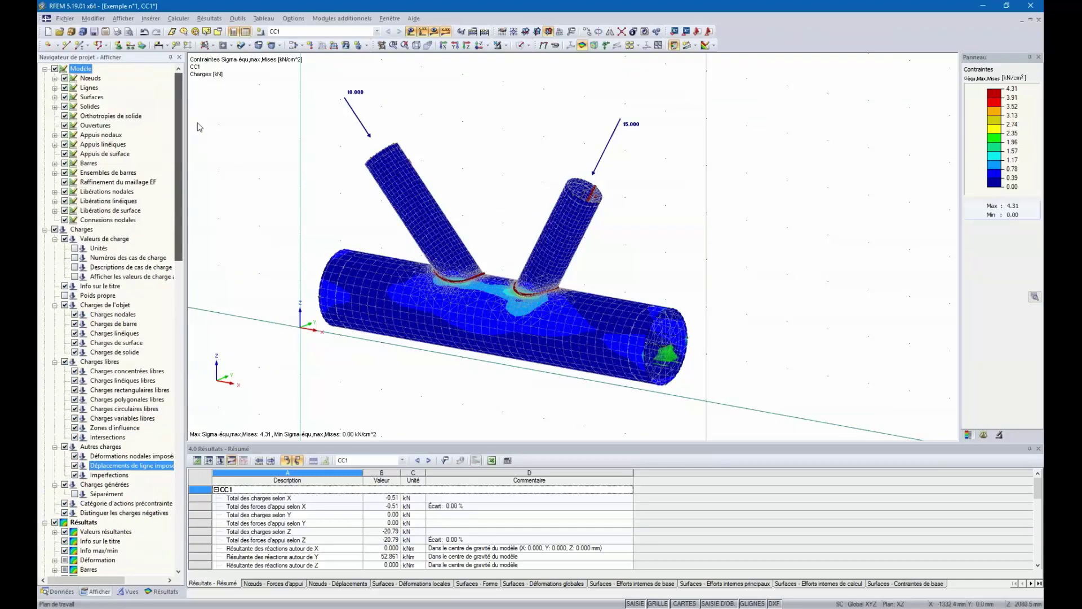
pyautogui.moveTo(408, 300); pyautogui.dragTo(476, 276, button='middle')
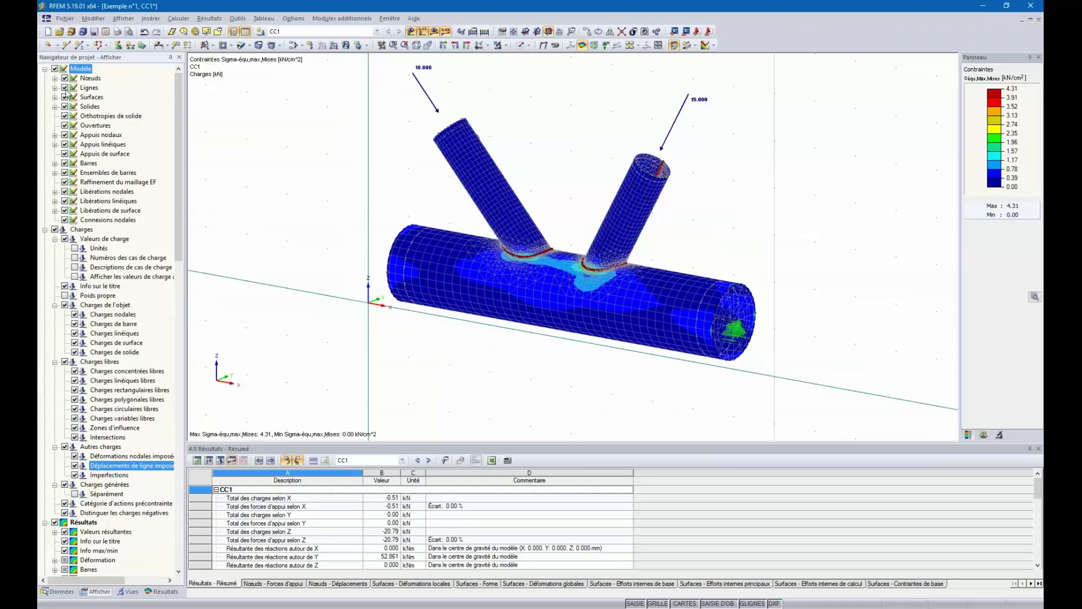
pyautogui.click(57, 591)
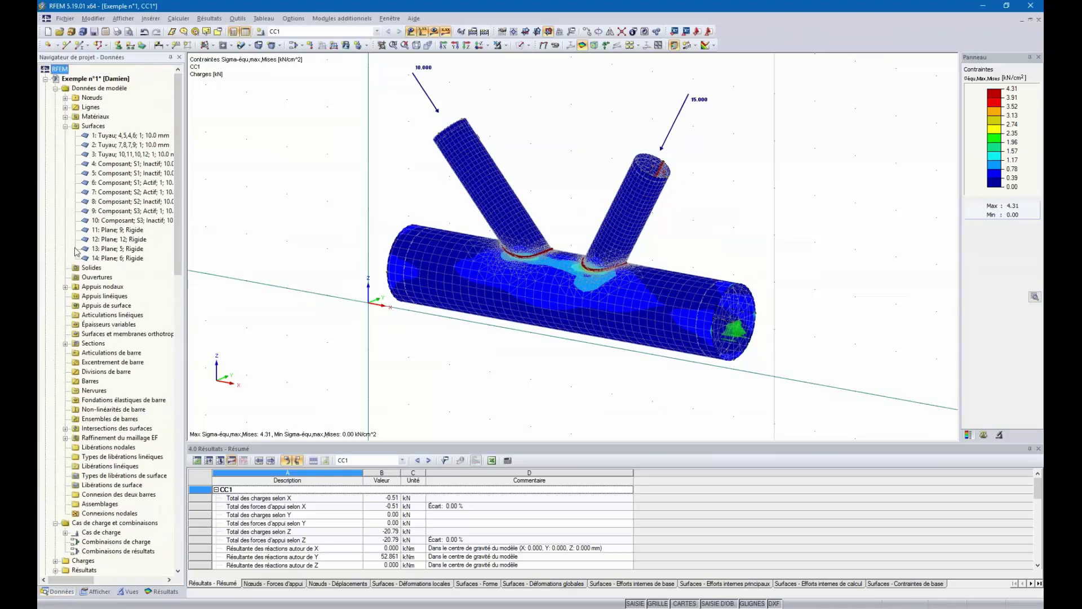
pyautogui.click(46, 79)
pyautogui.doubleClick(81, 88)
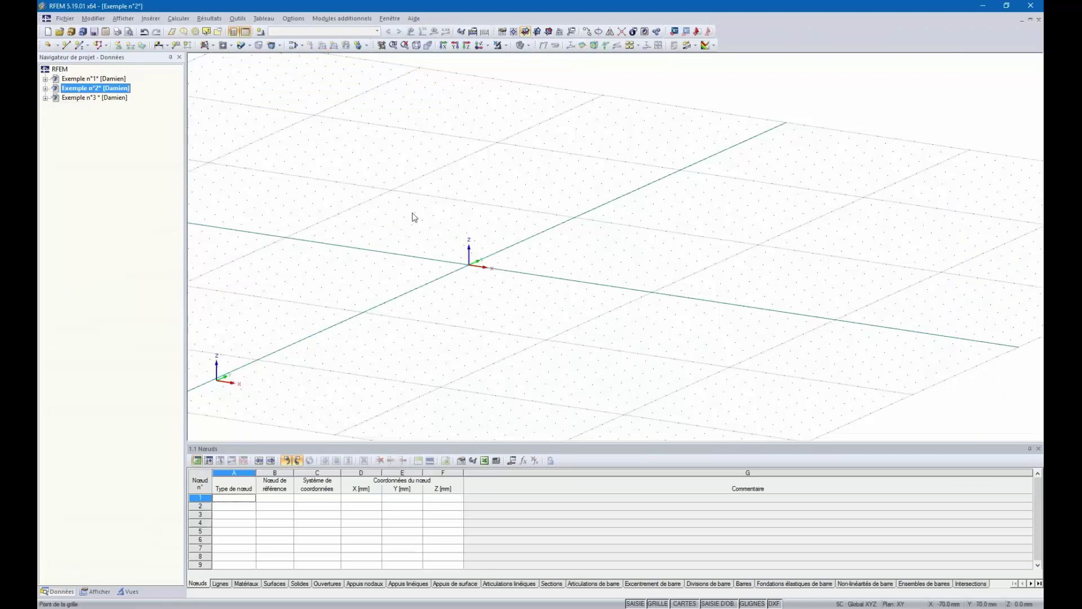
# Open the work plane and grid/snap settings (Plan de travail et grille/saisie) for the empty model
pyautogui.moveTo(457, 230)
pyautogui.keyDown('ctrl'); pyautogui.mouseDown(button='middle')
pyautogui.moveTo(478, 220)
pyautogui.moveTo(464, 229)
pyautogui.mouseUp(button='middle'); pyautogui.keyUp('ctrl')
pyautogui.keyDown('ctrl'); pyautogui.moveTo(620, 220); pyautogui.dragTo(398, 271, button='middle'); pyautogui.keyUp('ctrl')
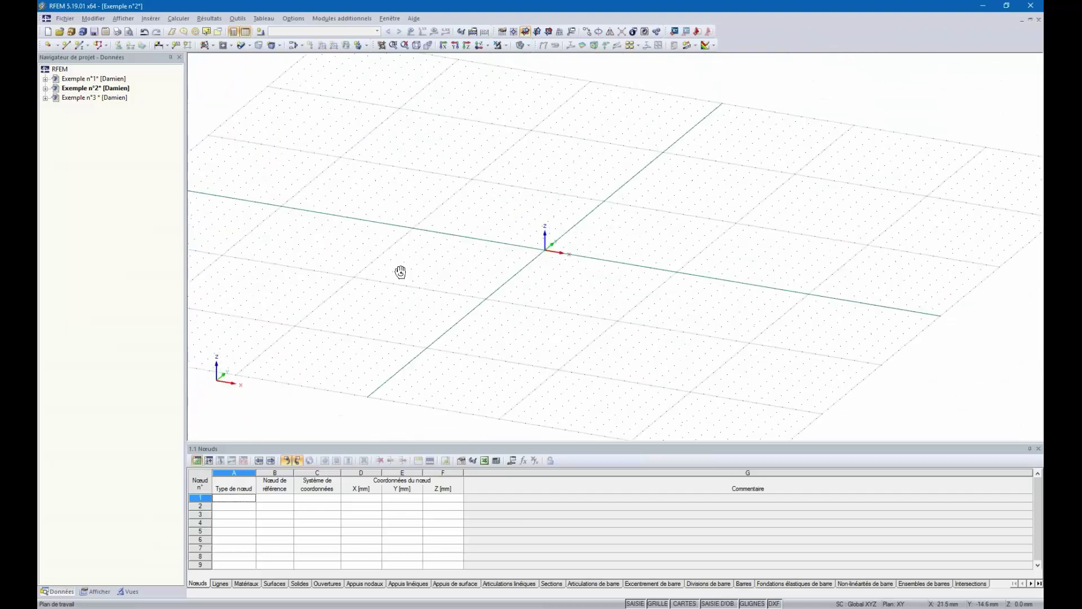
pyautogui.rightClick(577, 247)
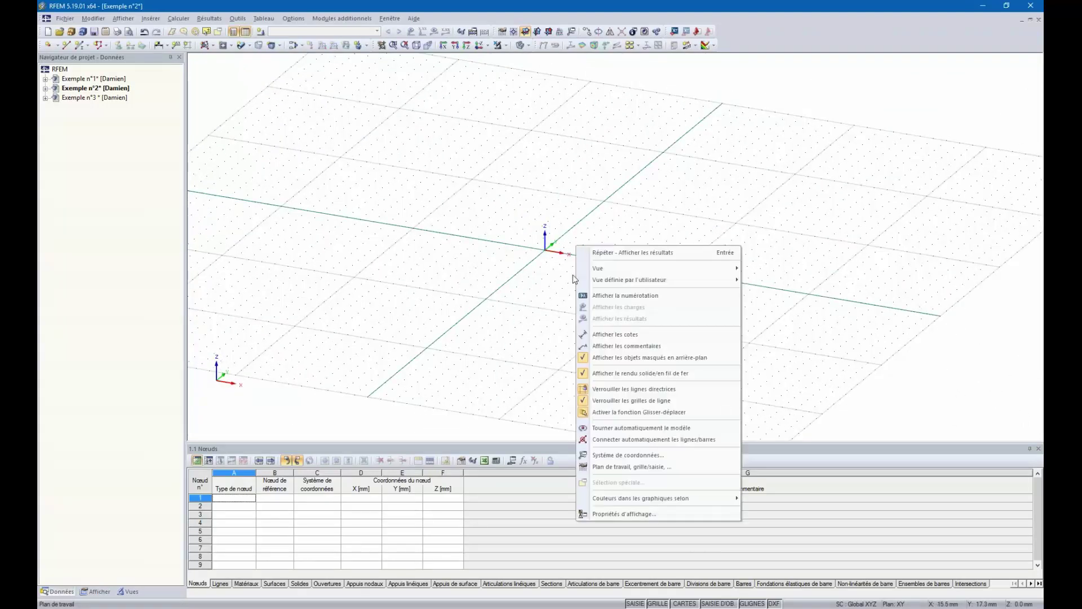
pyautogui.click(632, 467)
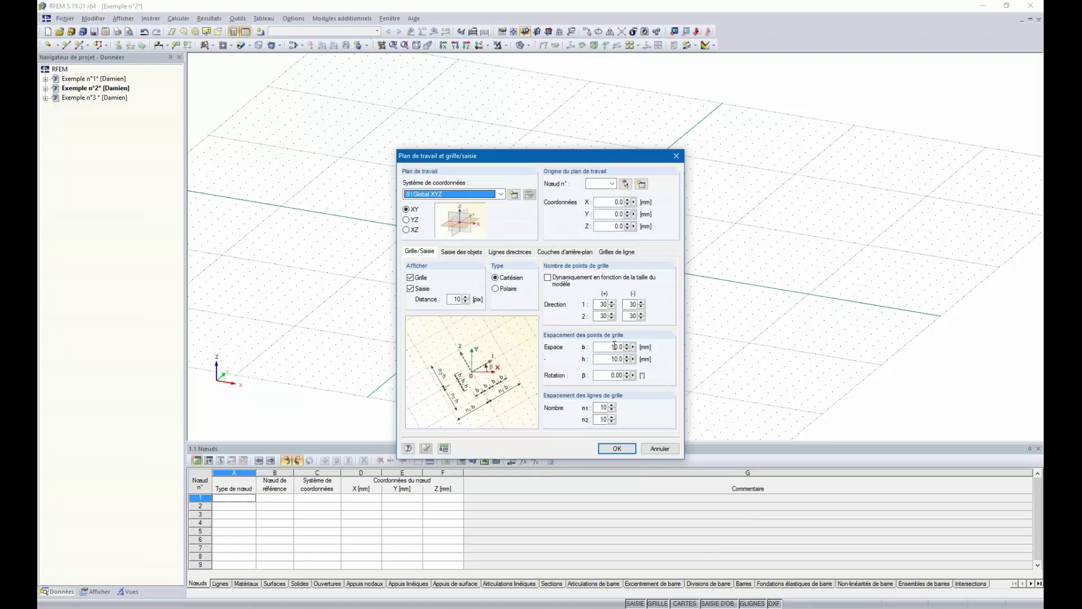
# Start a rectangular plane surface in steel S 235 with standard stiffness and a constant thickness of 6 mm
pyautogui.click(679, 160)
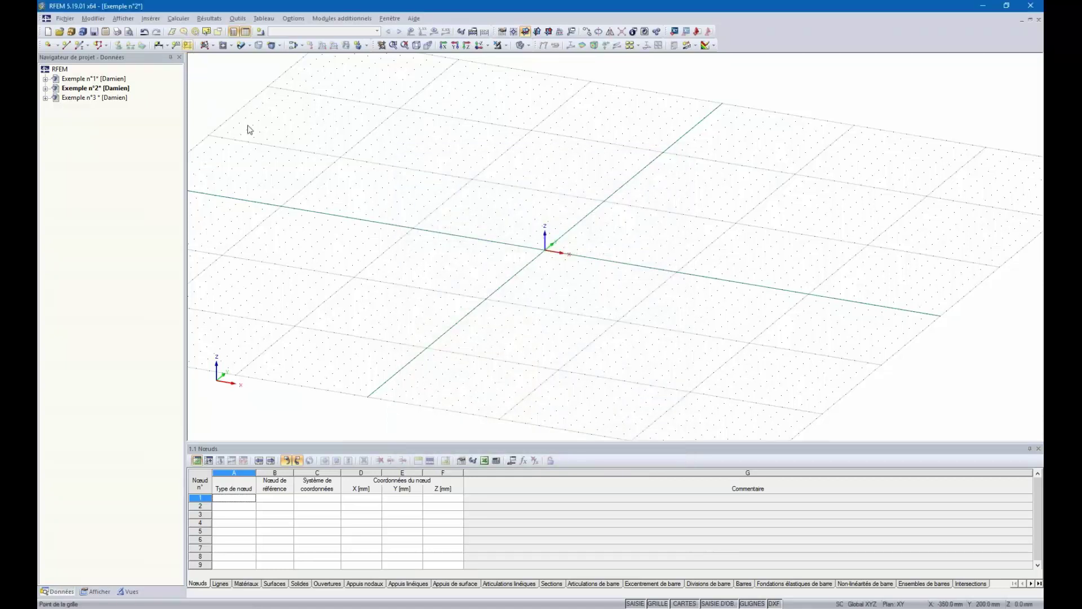
pyautogui.keyDown('ctrl'); pyautogui.moveTo(290, 169); pyautogui.dragTo(350, 201, button='middle'); pyautogui.keyUp('ctrl')
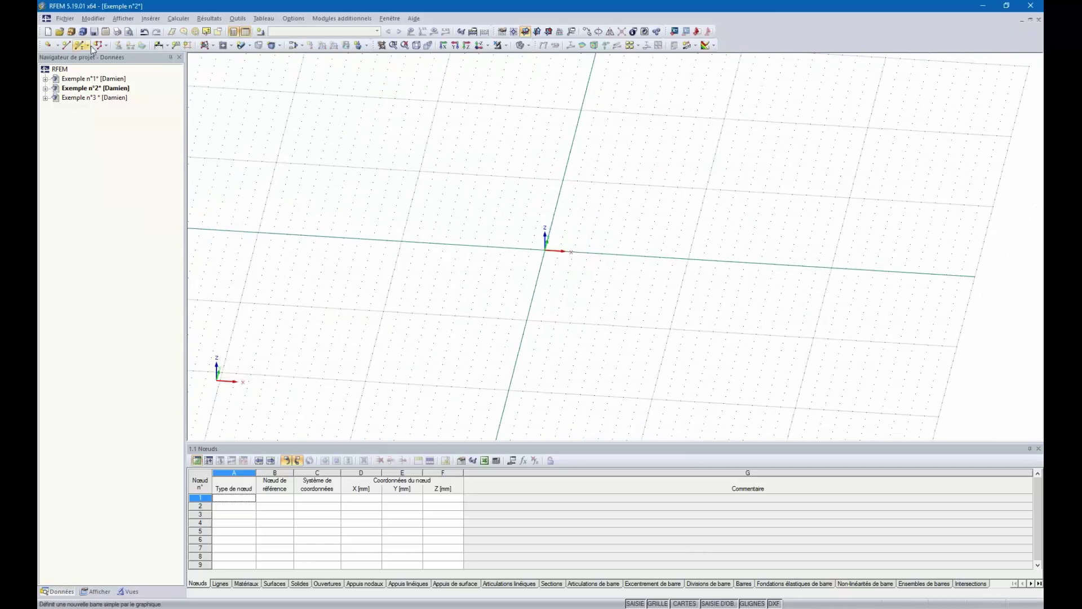
pyautogui.click(212, 46)
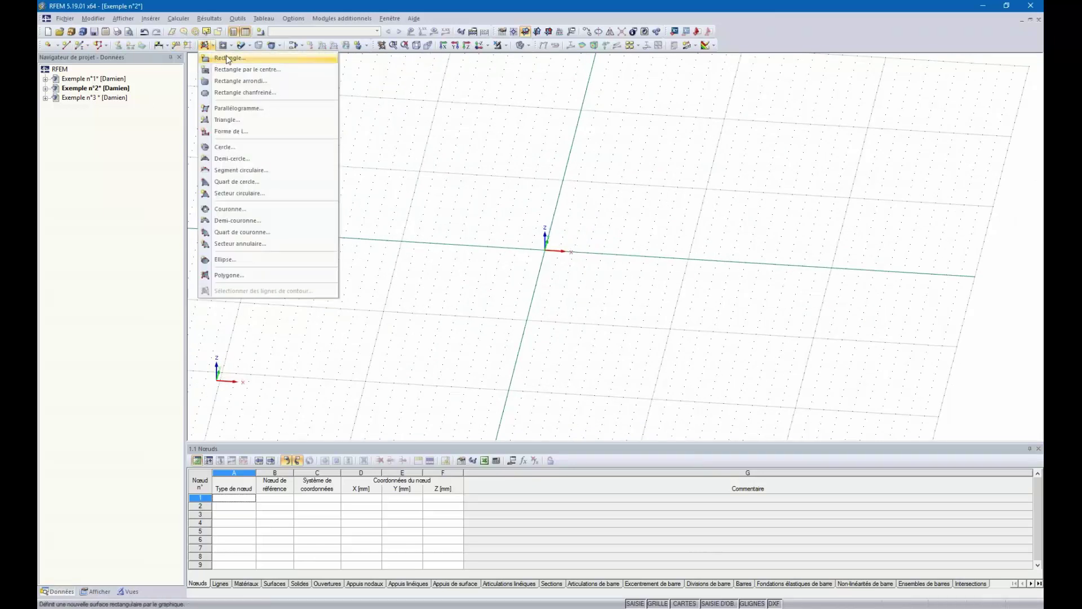
pyautogui.click(227, 58)
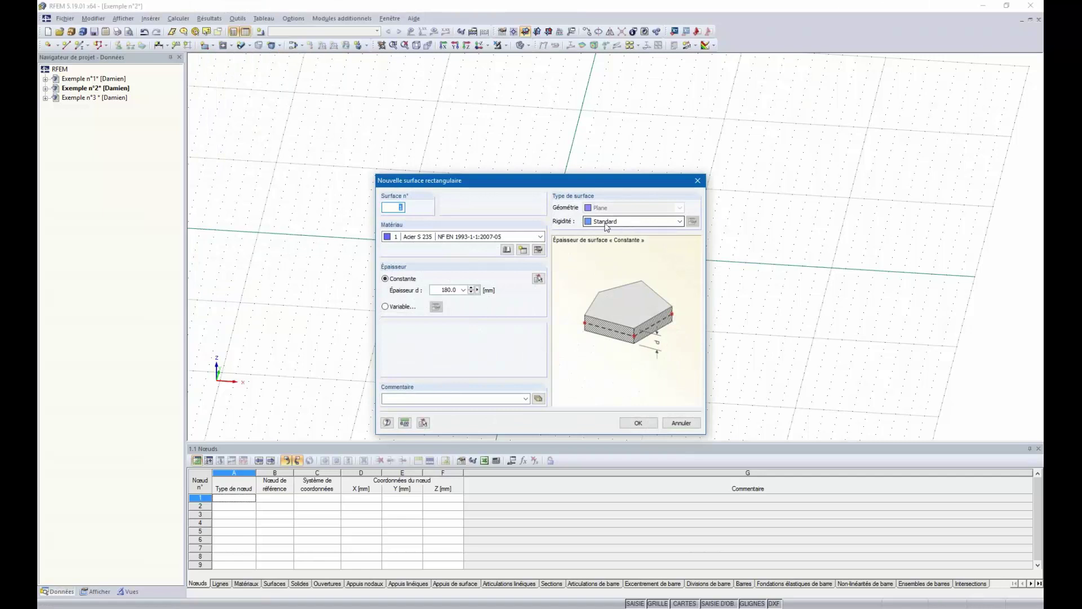
pyautogui.click(439, 289)
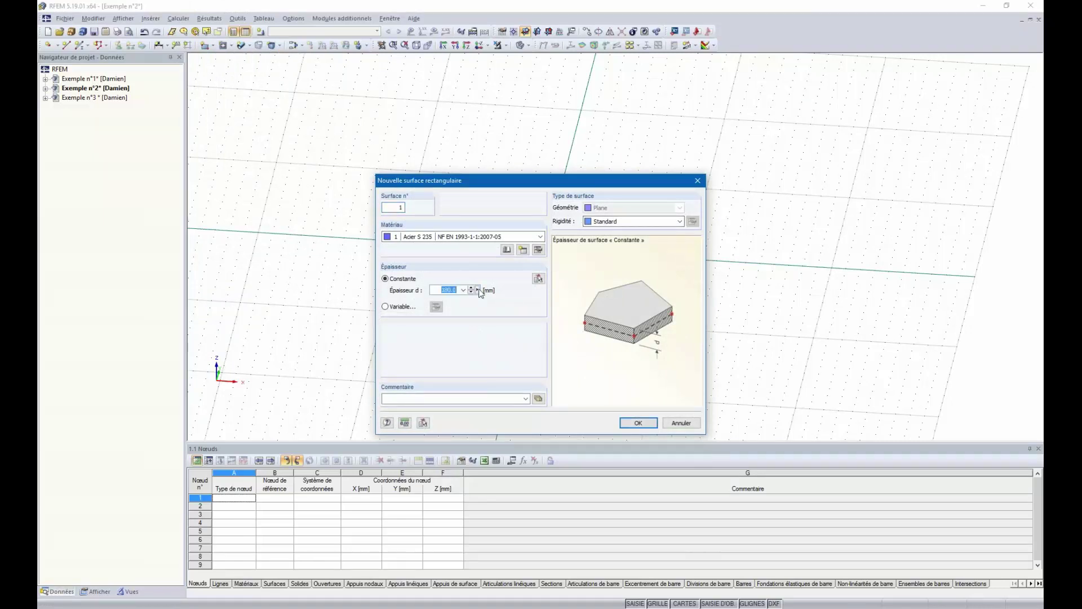
pyautogui.write('6')
pyautogui.click(638, 424)
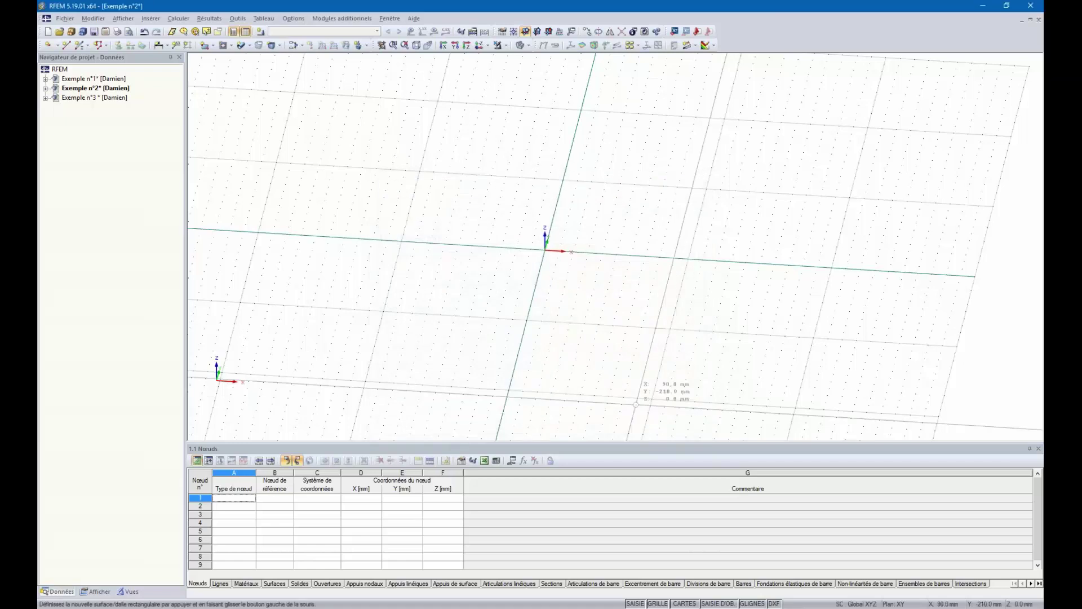
# Draw the rectangular surface from the origin to the opposite corner at X 200 mm, Y 140 mm
pyautogui.click(545, 249)
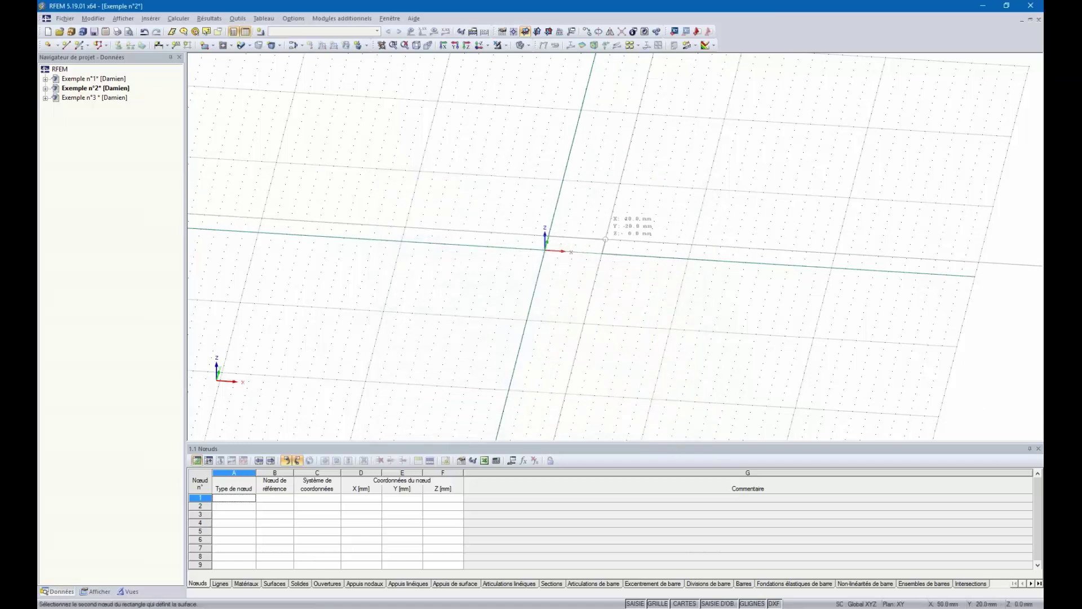
pyautogui.scroll(-5, 621, 223)
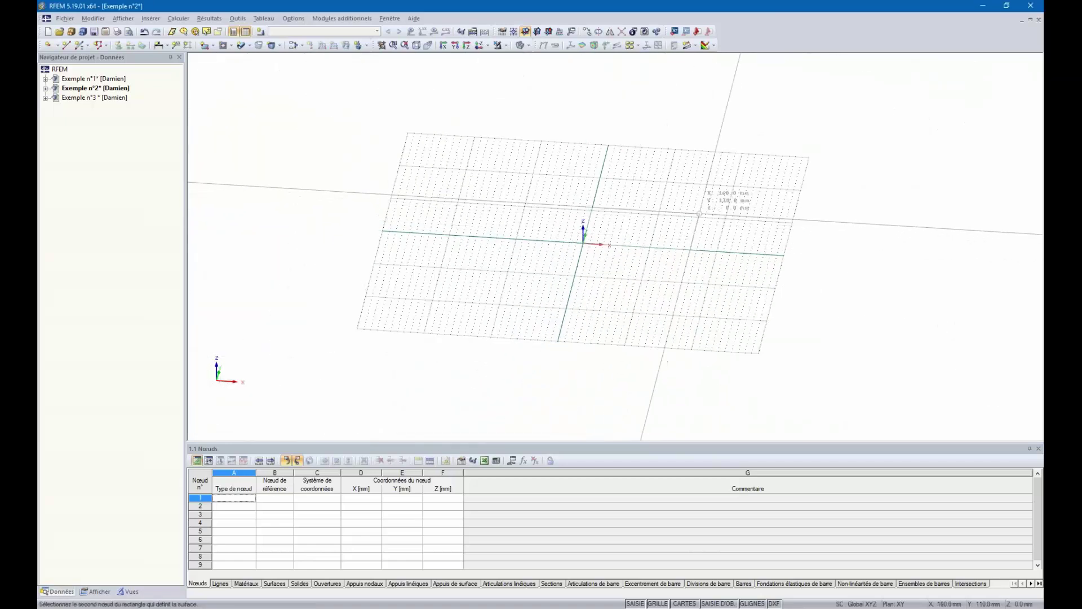
pyautogui.scroll(5, 699, 203)
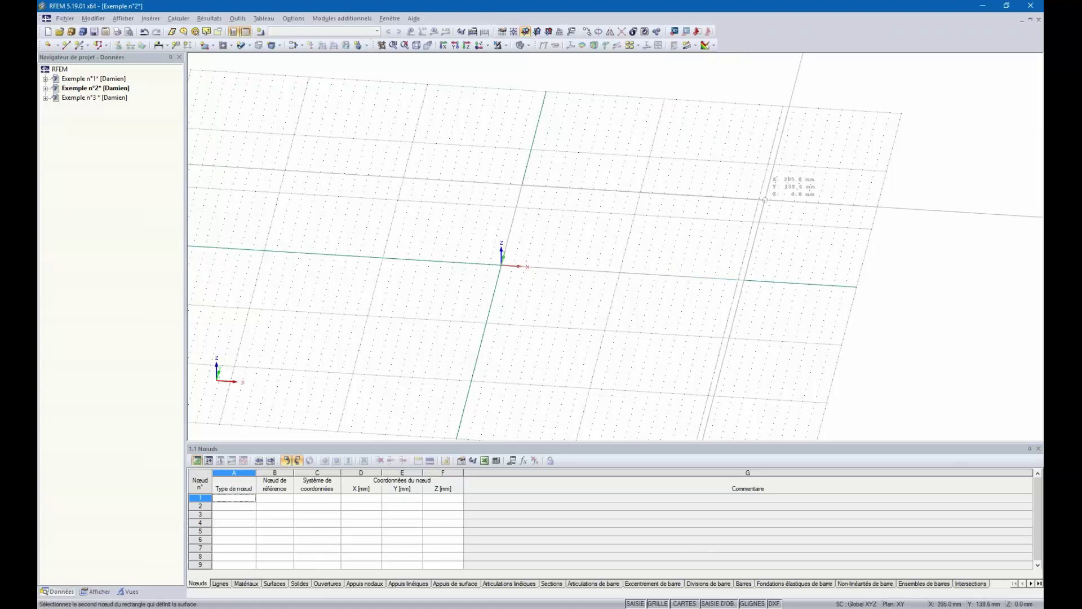
pyautogui.click(762, 198)
pyautogui.scroll(-1, 747, 186)
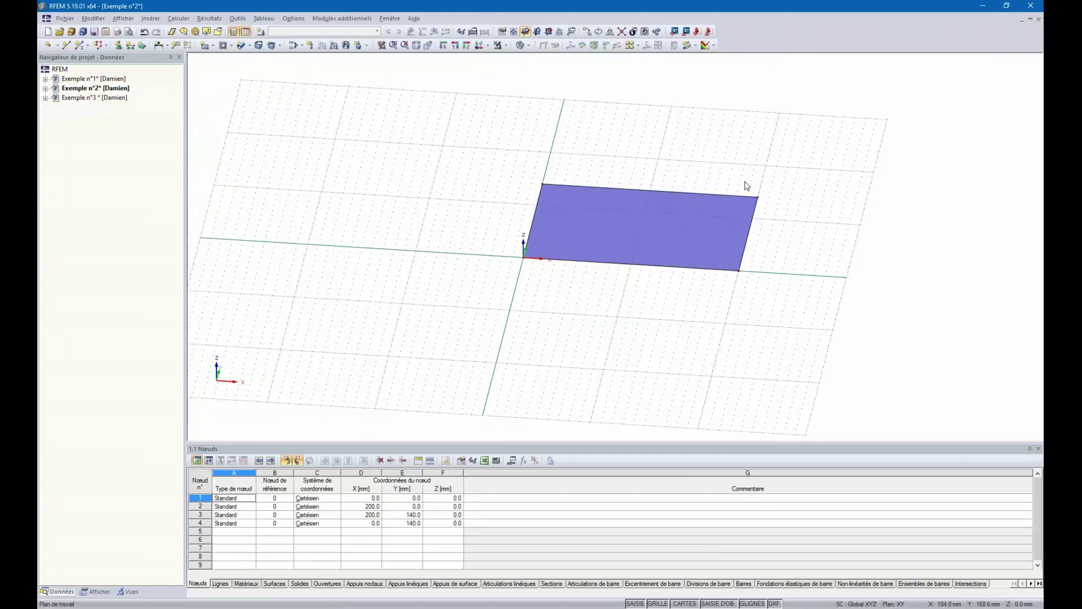
pyautogui.scroll(-1, 747, 186)
# Check the coordinates of the plate's corner nodes and the lengths of its edges
pyautogui.moveTo(519, 161); pyautogui.dragTo(787, 209)
pyautogui.doubleClick(757, 197)
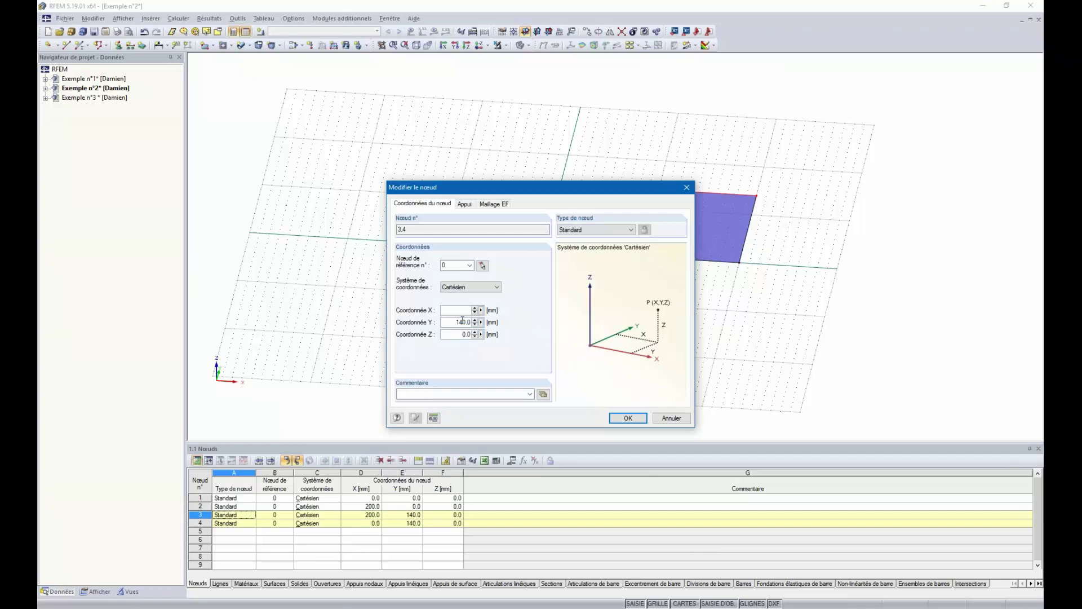
pyautogui.click(687, 187)
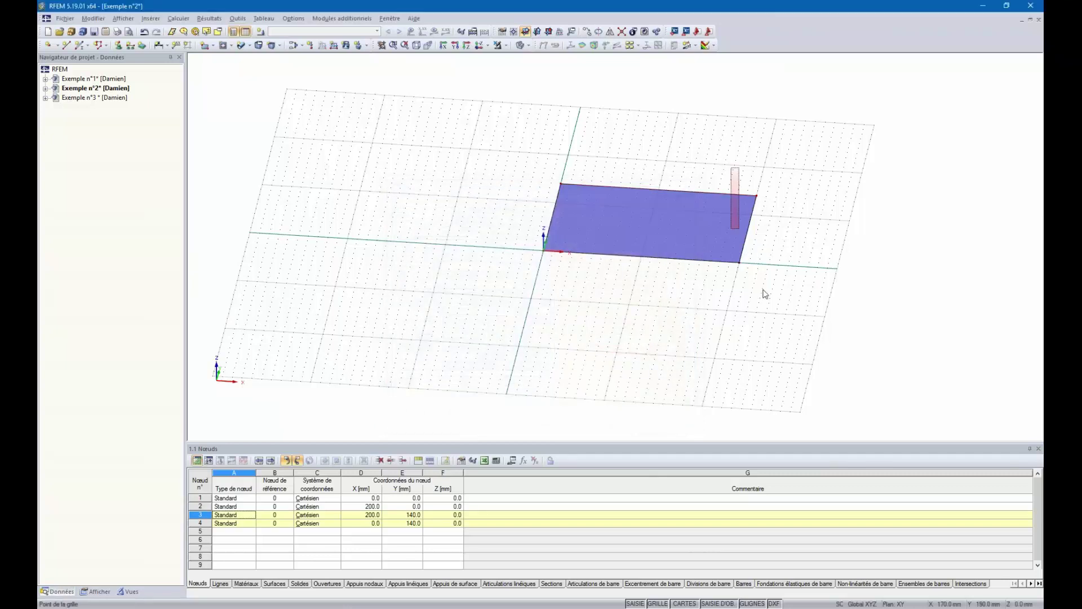
pyautogui.click(741, 265)
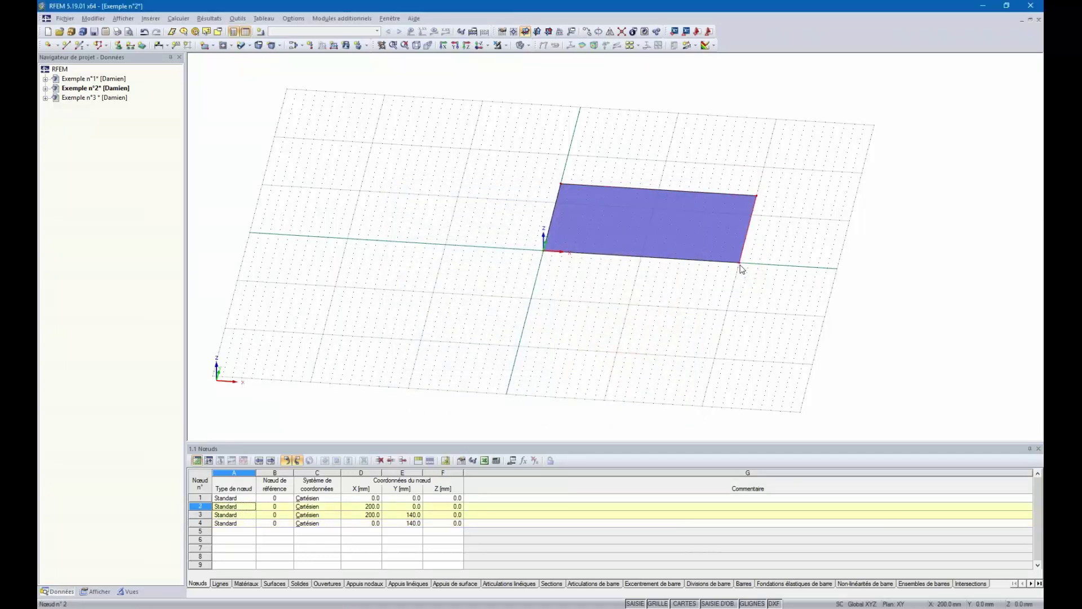
pyautogui.doubleClick(740, 265)
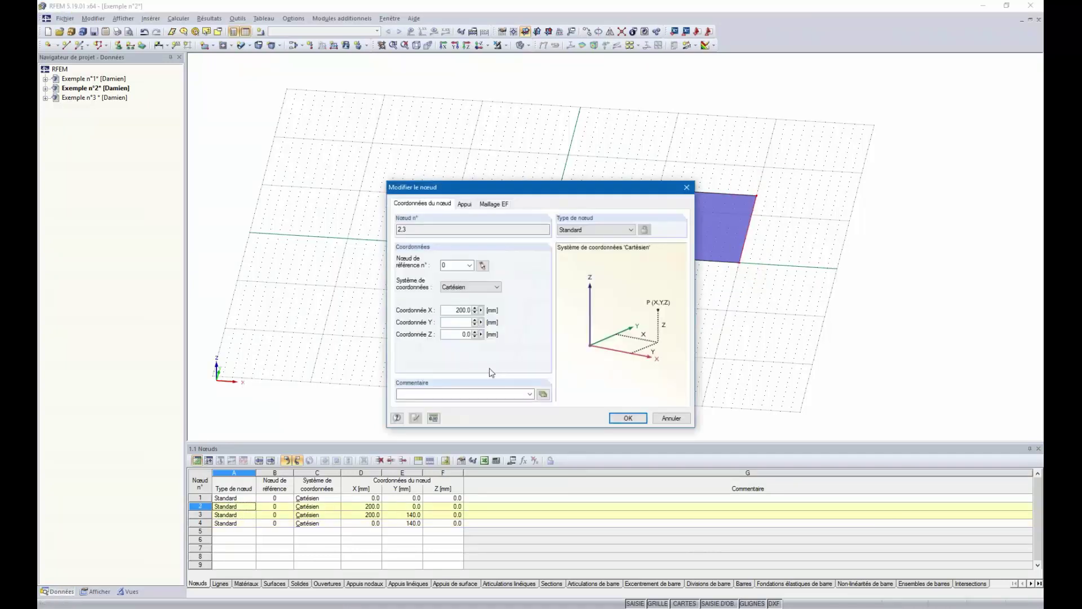
pyautogui.click(687, 188)
pyautogui.doubleClick(756, 196)
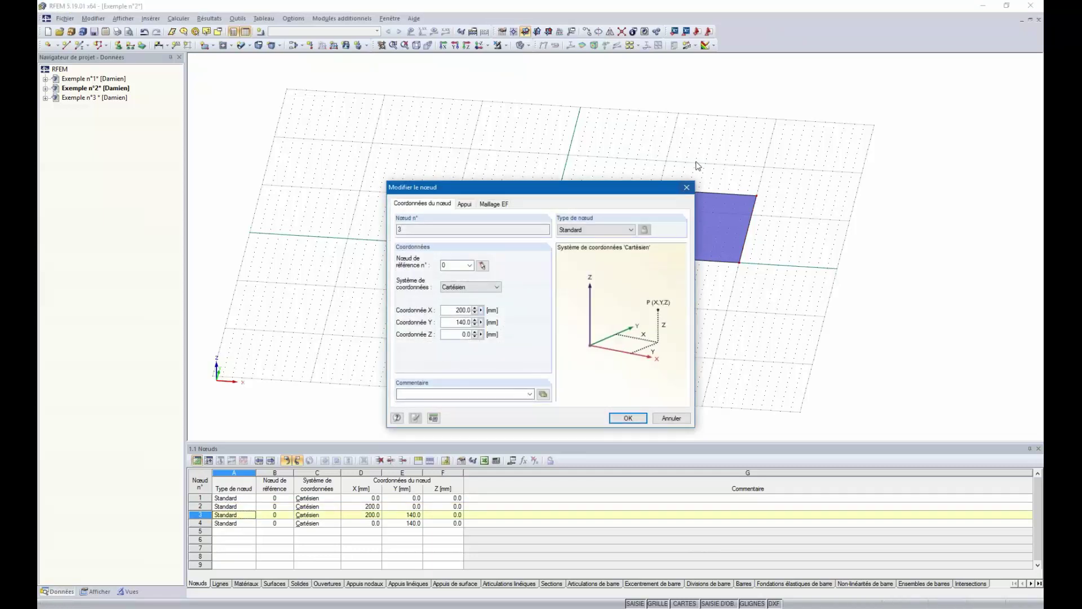
pyautogui.click(687, 187)
pyautogui.keyDown('ctrl'); pyautogui.moveTo(611, 211); pyautogui.dragTo(724, 242, button='middle'); pyautogui.keyUp('ctrl')
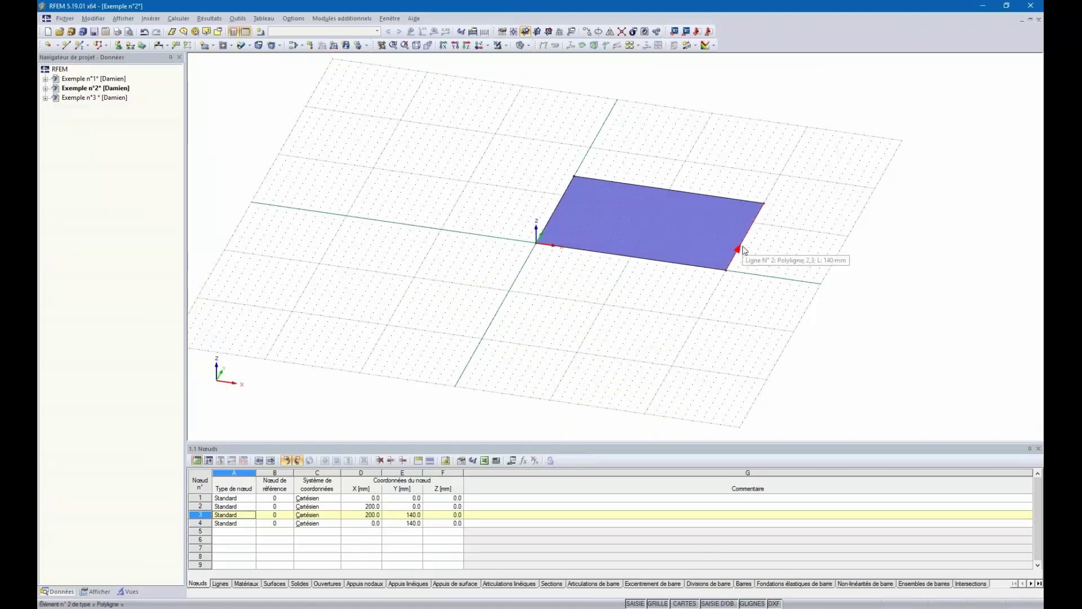
pyautogui.click(553, 212)
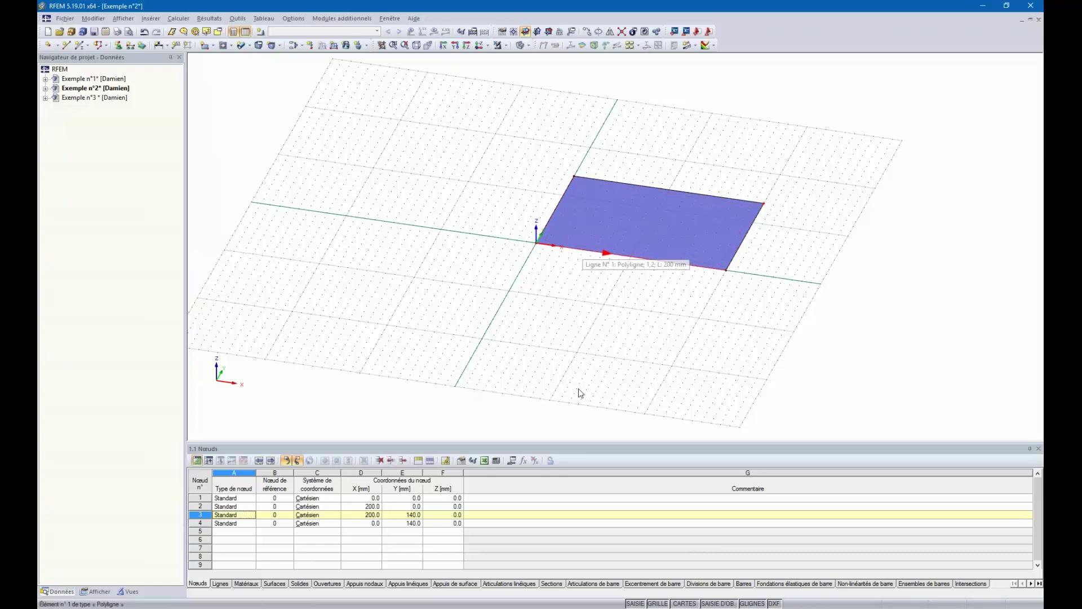
# Place a node on the plate near the origin corner, at about X 40 mm, Y 30 mm
pyautogui.keyDown('ctrl'); pyautogui.moveTo(573, 383); pyautogui.dragTo(672, 273, button='middle'); pyautogui.keyUp('ctrl')
pyautogui.scroll(1, 703, 248)
pyautogui.scroll(1, 703, 248)
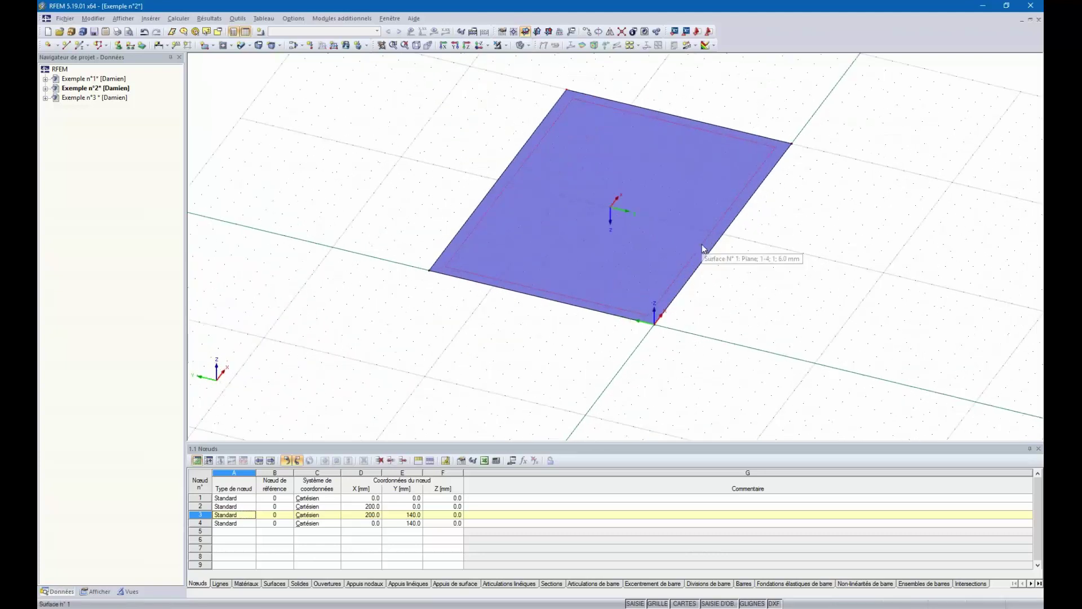
pyautogui.click(702, 243)
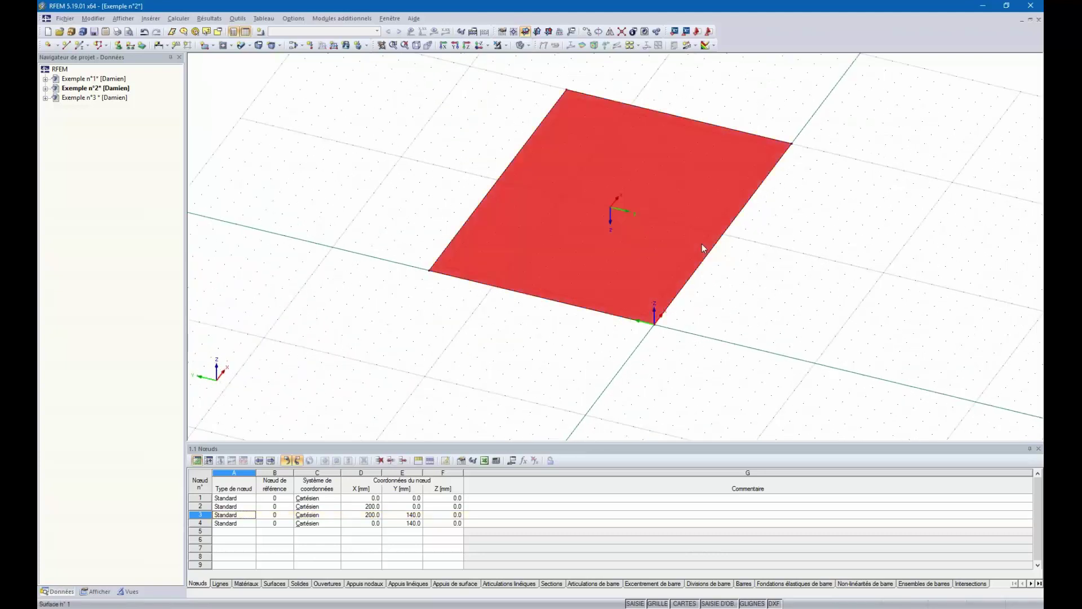
pyautogui.click(317, 189)
pyautogui.click(53, 48)
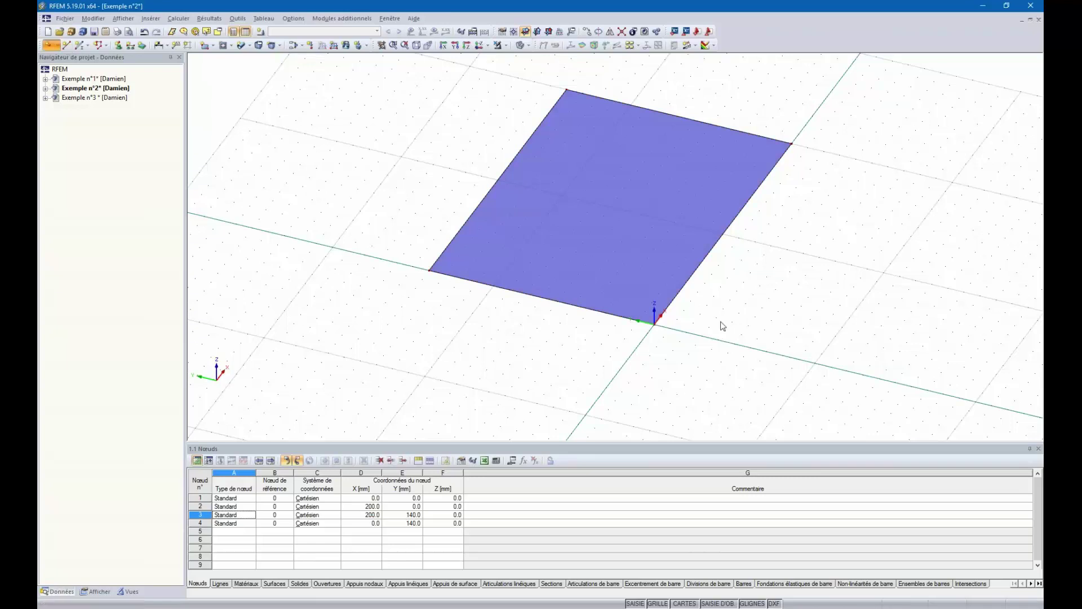
pyautogui.click(634, 277)
# Set the inner node's coordinates to X 25 mm and Y 25 mm
pyautogui.doubleClick(635, 275)
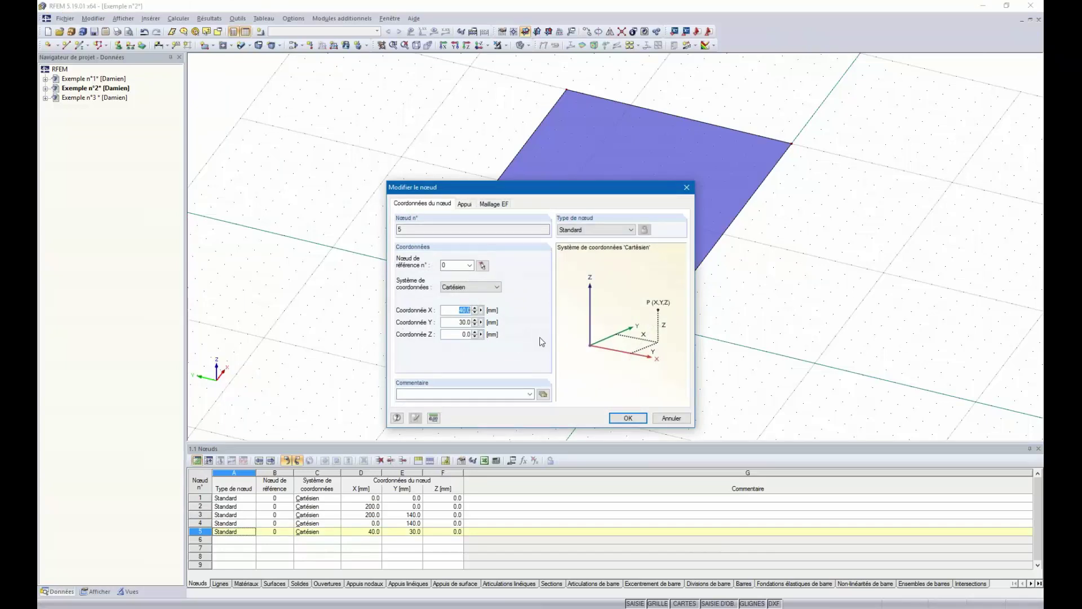
pyautogui.write('25')
pyautogui.press('Tab')
pyautogui.click(627, 417)
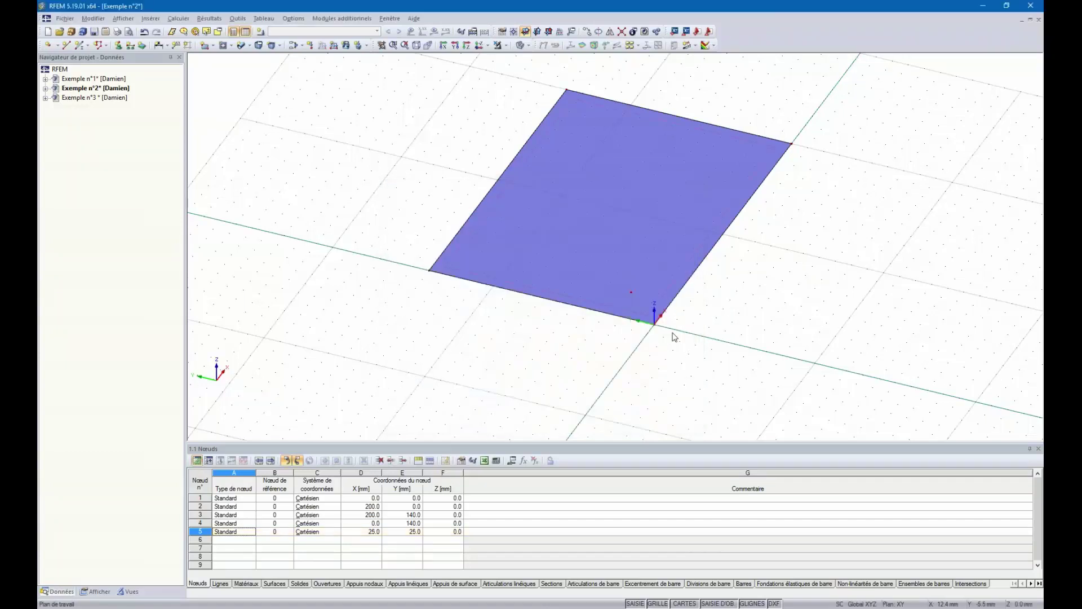
# Cut a circular opening with a 10 mm radius in the plate, centred on the inner node
pyautogui.keyDown('ctrl'); pyautogui.moveTo(716, 306); pyautogui.dragTo(603, 382, button='middle'); pyautogui.keyUp('ctrl')
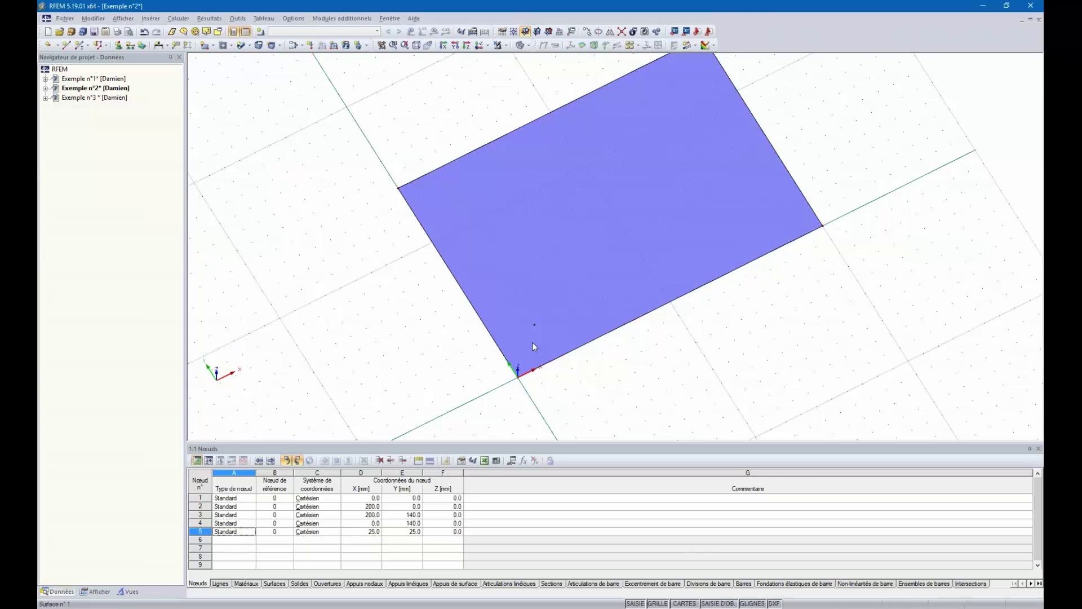
pyautogui.click(229, 45)
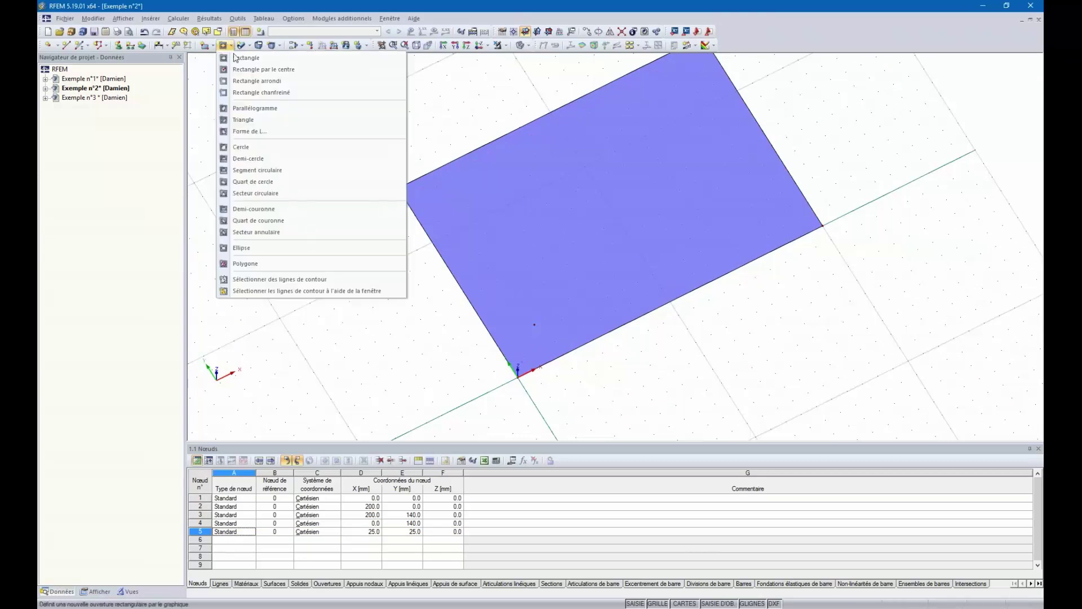
pyautogui.click(241, 147)
pyautogui.click(534, 325)
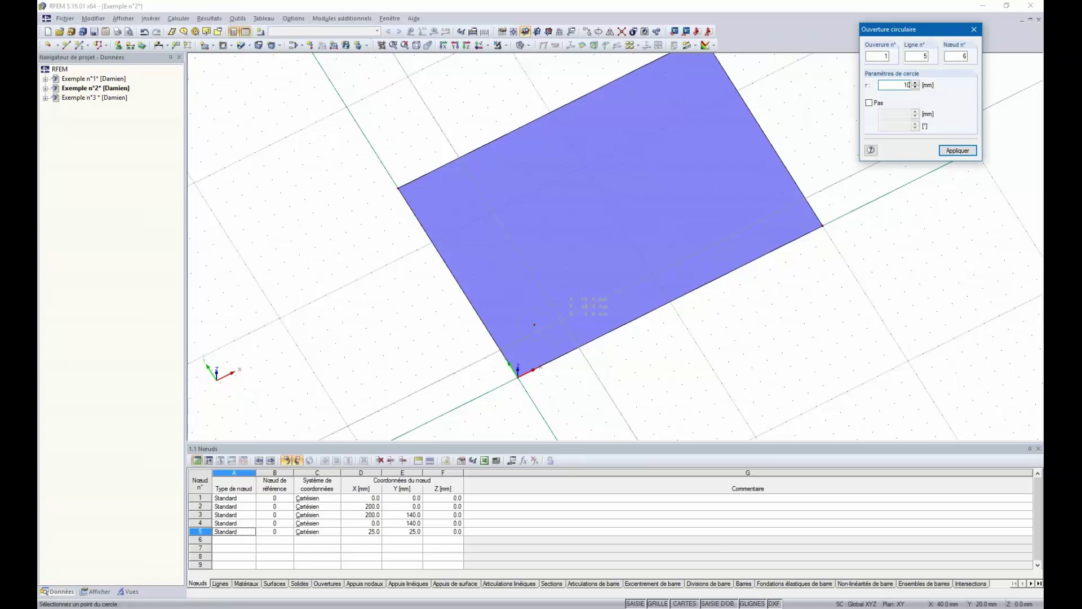
pyautogui.write('10')
pyautogui.press('Return')
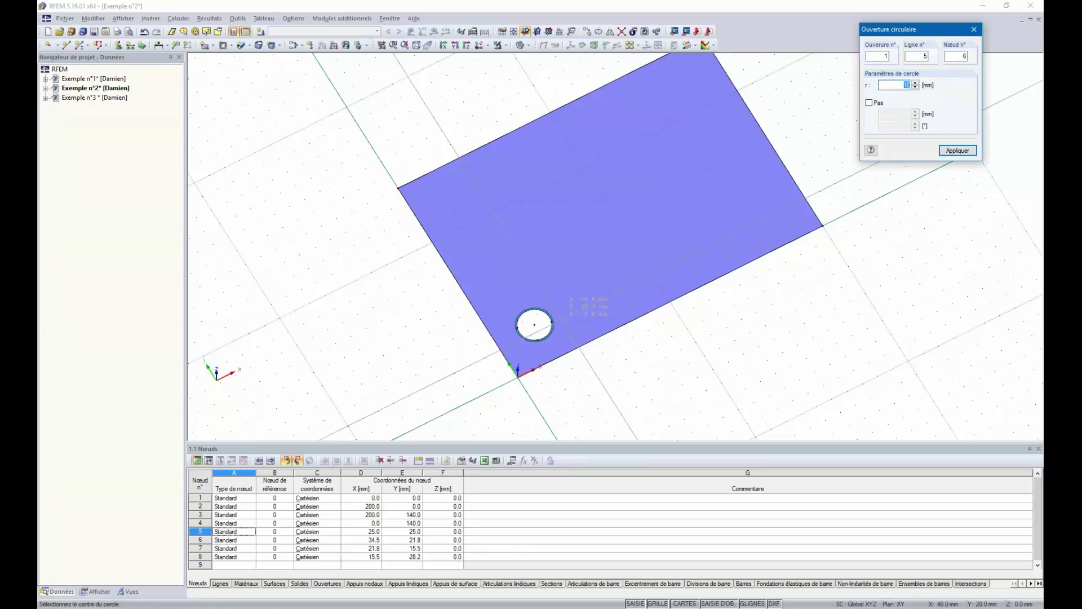
pyautogui.press('Escape')
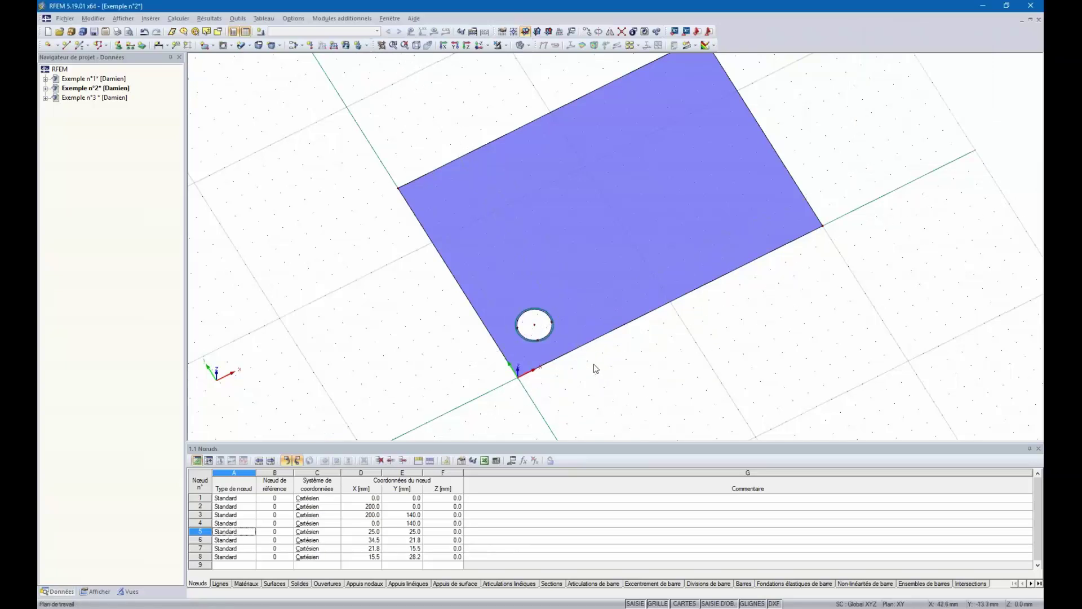
# Start defining a new surface support type, leaving the displacement uz unfixed
pyautogui.keyDown('ctrl'); pyautogui.moveTo(558, 383); pyautogui.dragTo(558, 300, button='middle'); pyautogui.keyUp('ctrl')
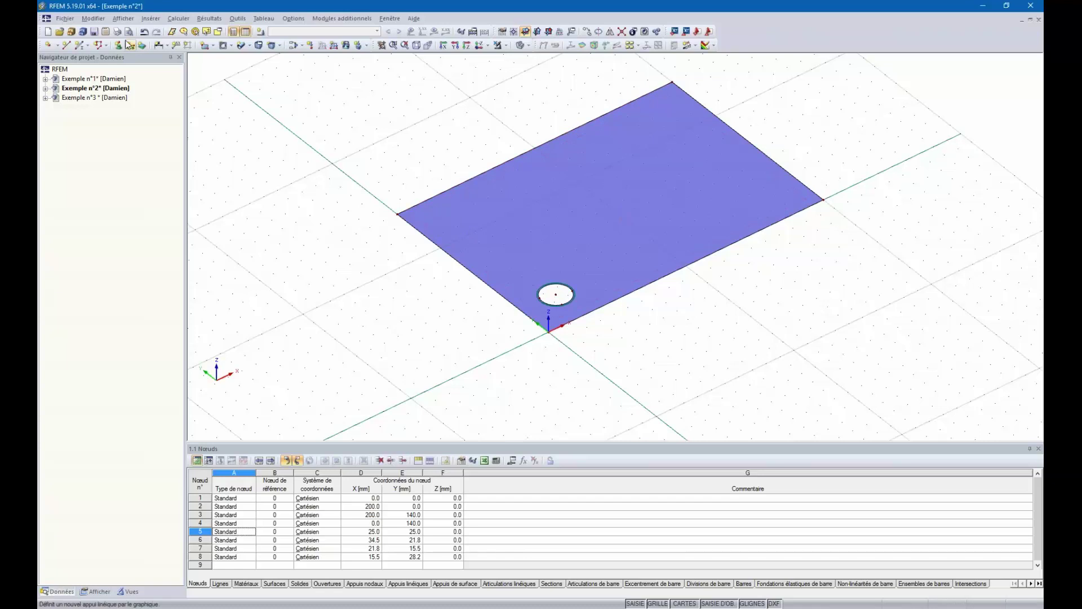
pyautogui.click(142, 46)
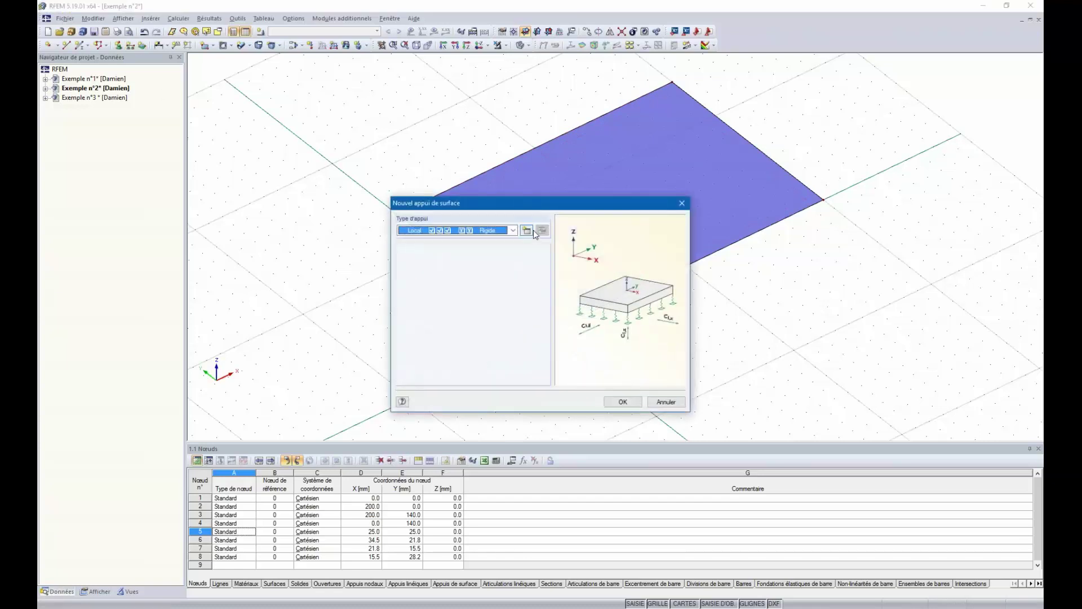
pyautogui.click(529, 231)
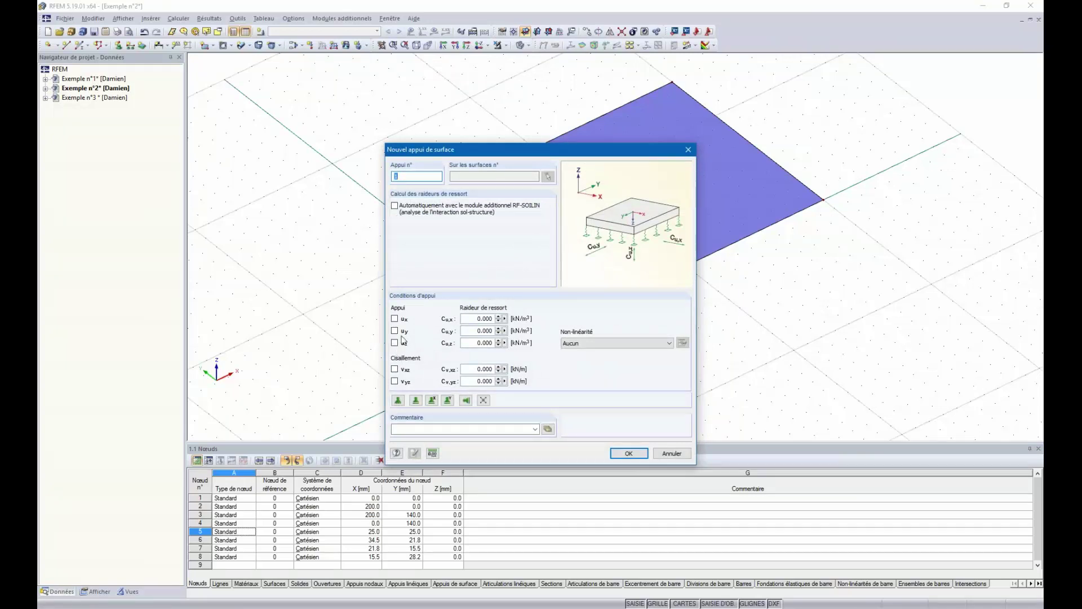
pyautogui.moveTo(493, 150); pyautogui.dragTo(441, 137)
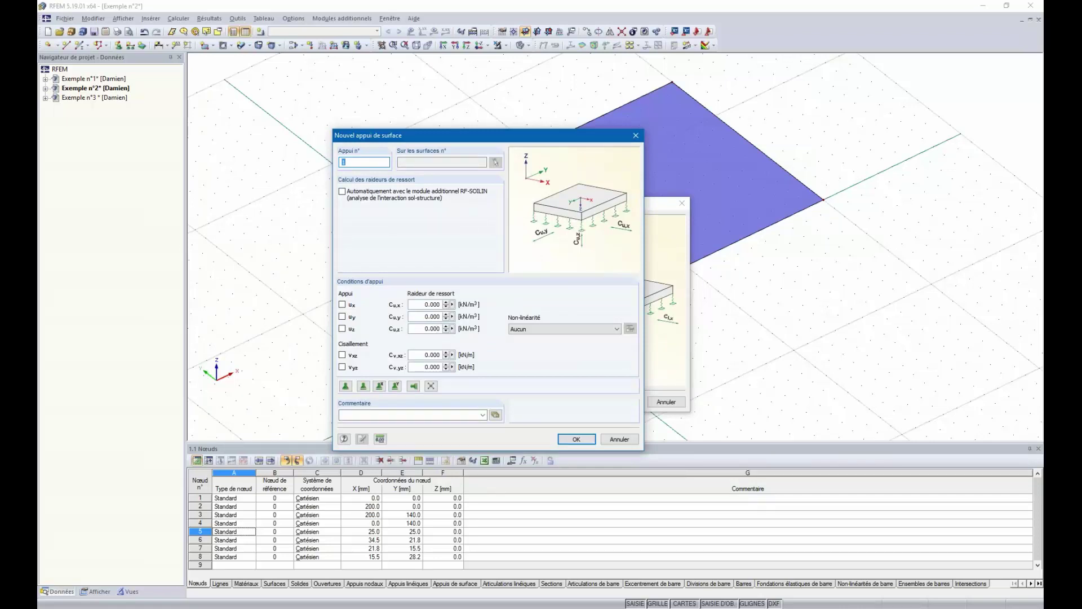
pyautogui.click(342, 330)
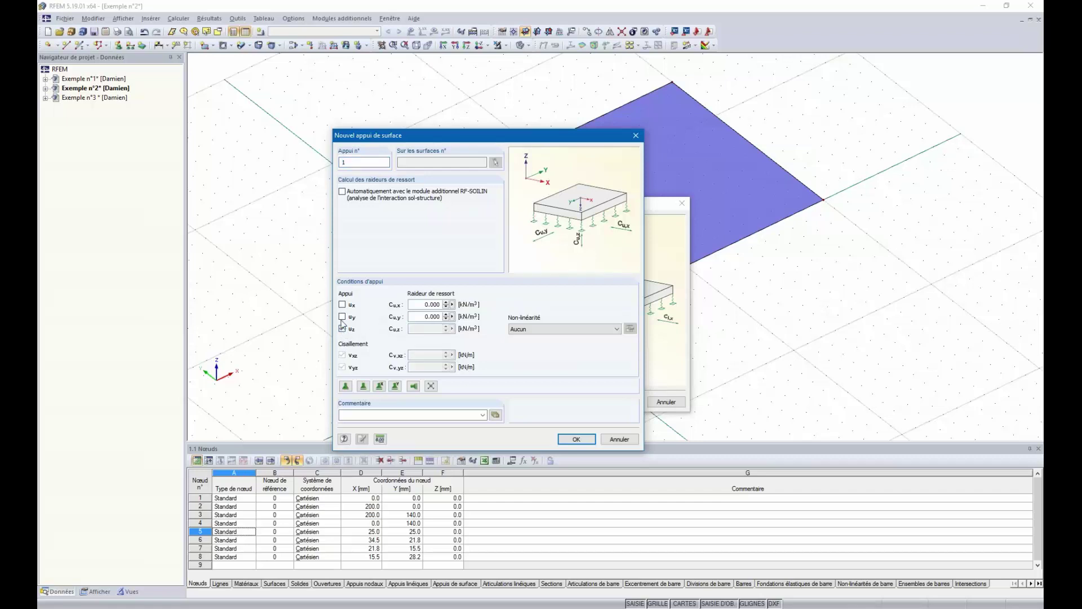
pyautogui.click(342, 329)
# Set the surface support's spring stiffness Cu,z to 200000 kN/m³ and its non-linearity to "Inefficacité si la contr. de contact en z est -"
pyautogui.doubleClick(431, 328)
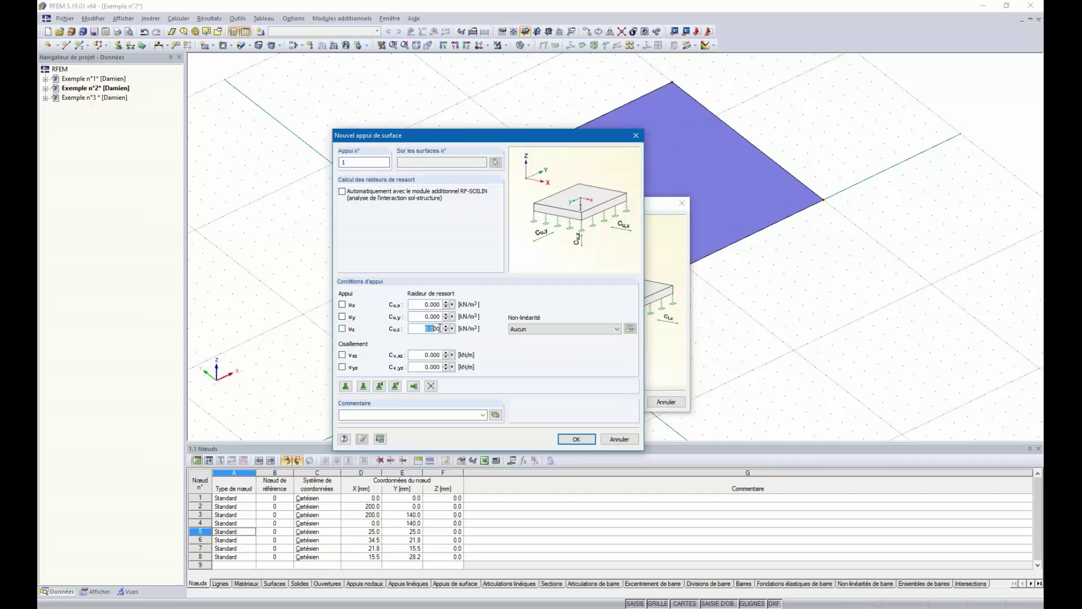
pyautogui.write('200000')
pyautogui.click(437, 318)
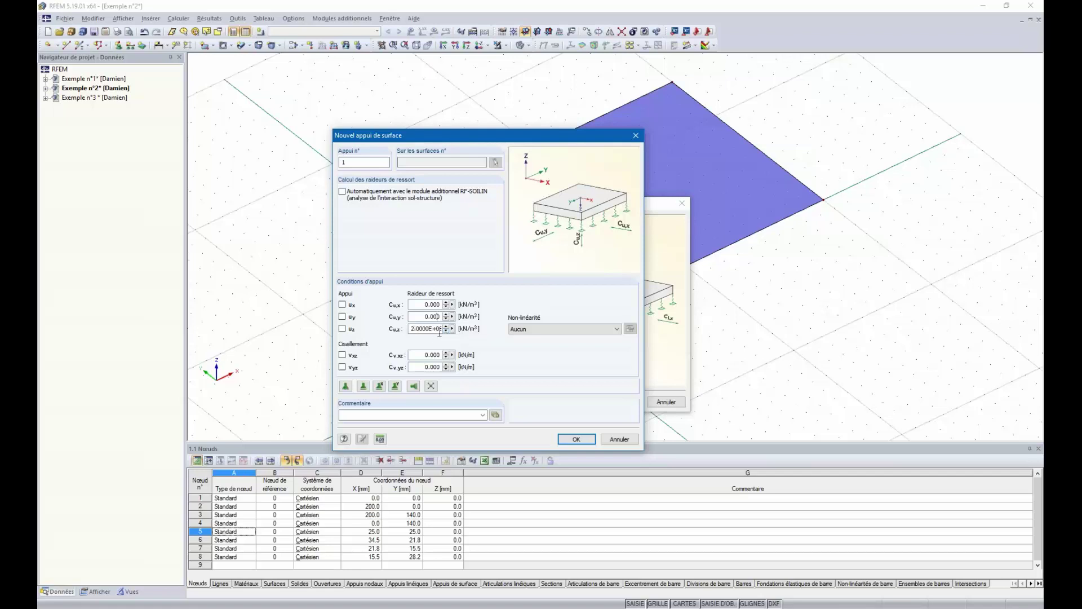
pyautogui.click(575, 329)
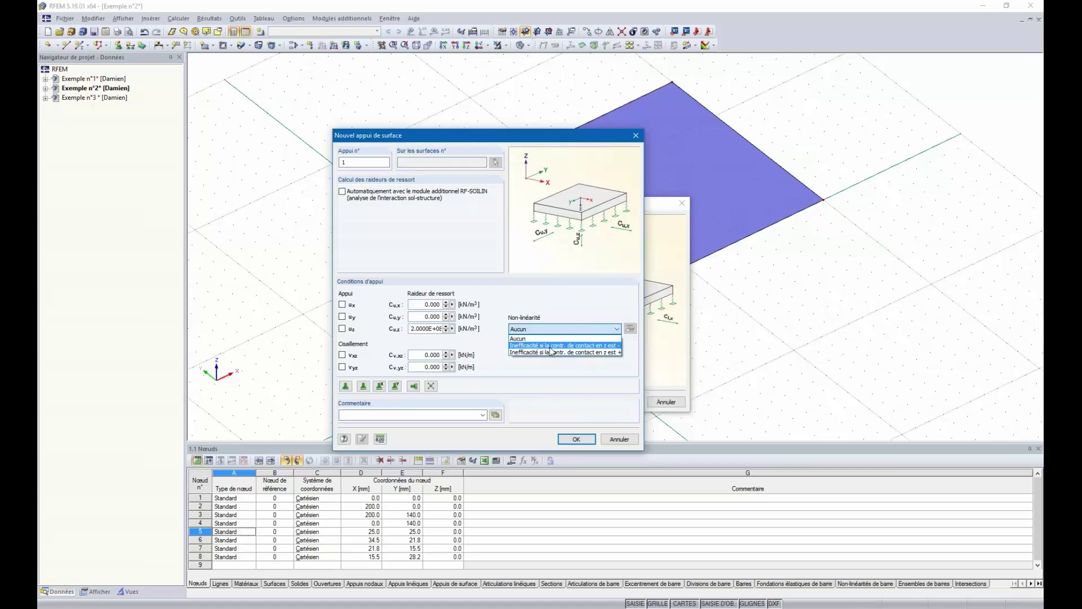
pyautogui.click(595, 345)
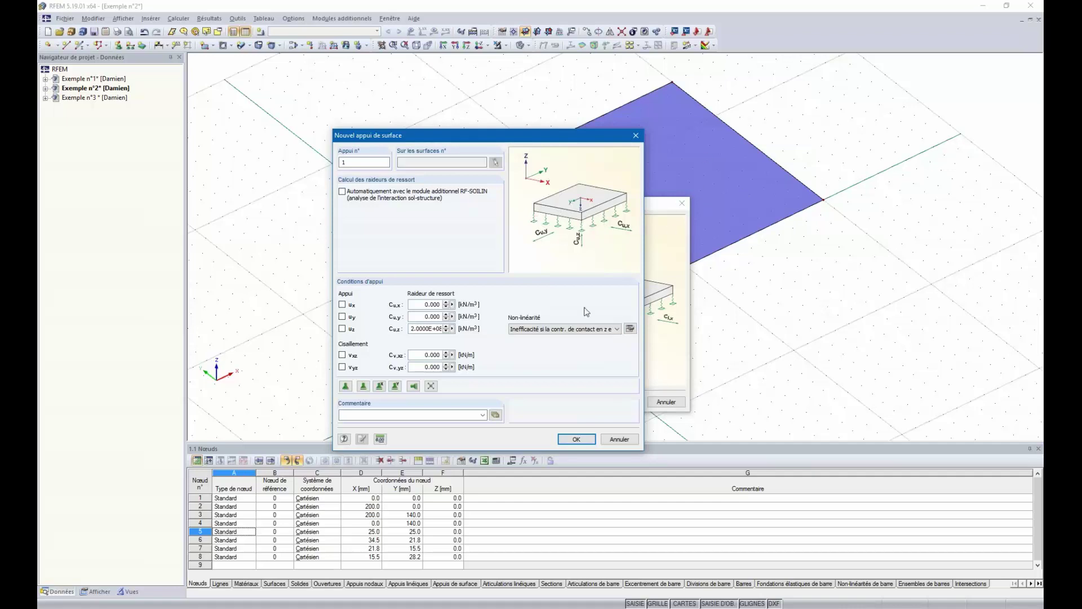
# Confirm the surface support type and assign it to the rectangular plate
pyautogui.click(576, 439)
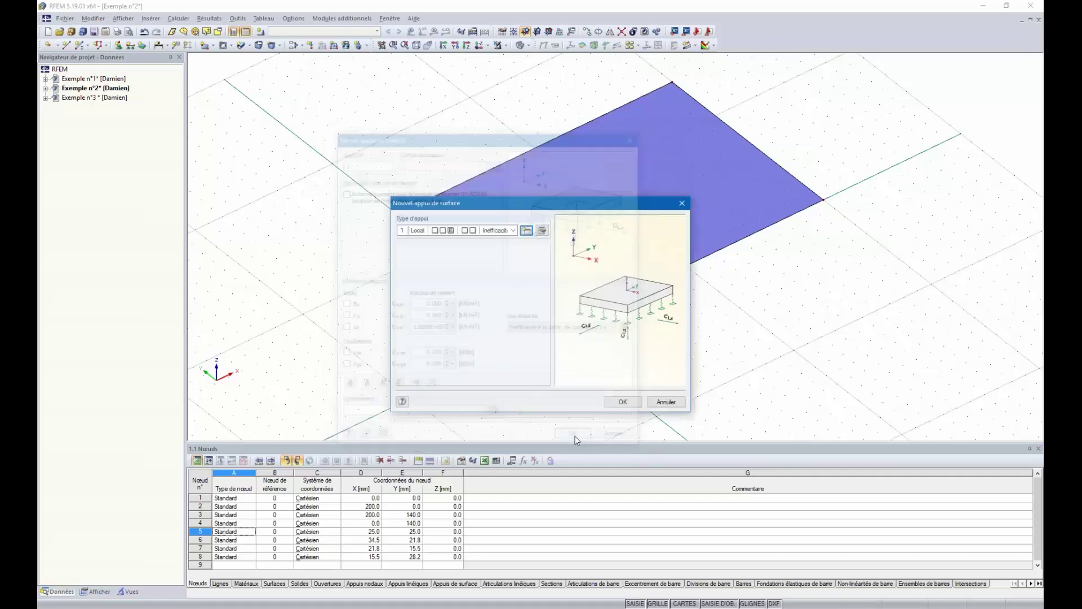
pyautogui.click(622, 402)
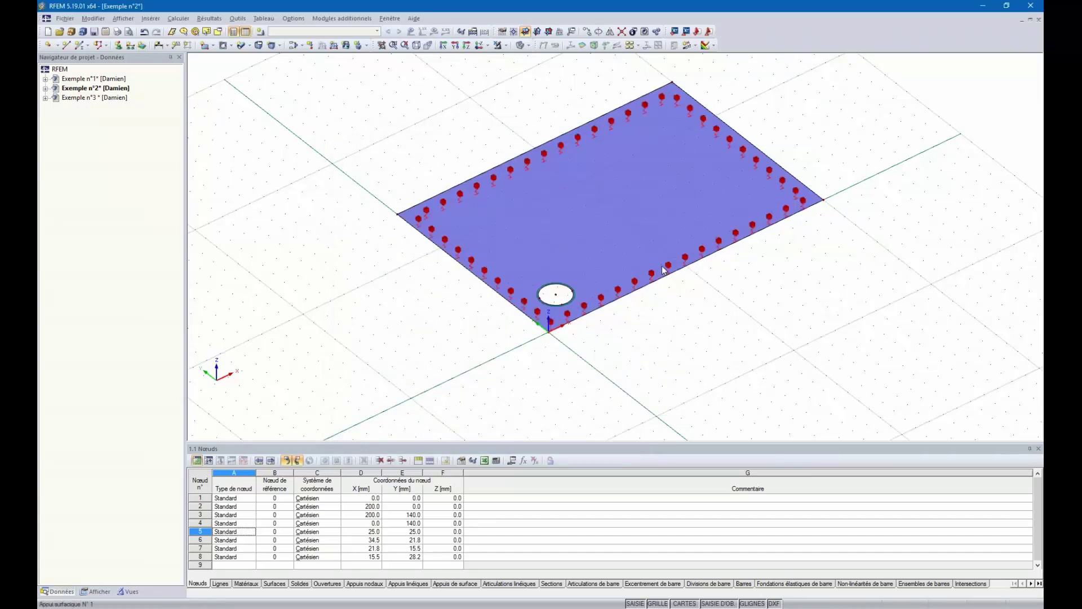
pyautogui.click(637, 234)
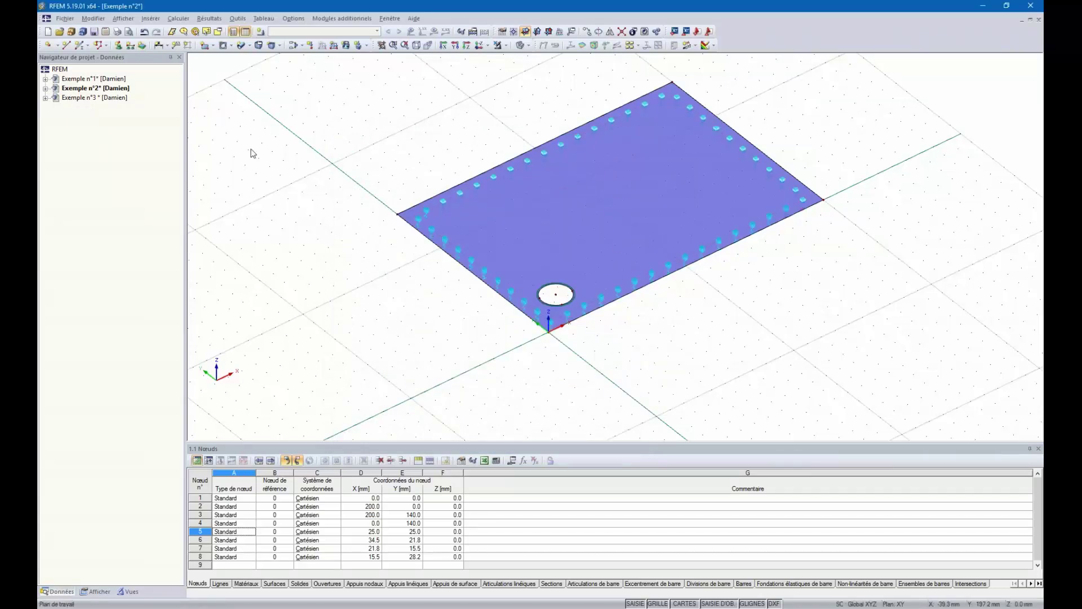
# Check the global Z-axis and local z-axis orientation settings in the base data of Exemple n°2
pyautogui.rightClick(107, 89)
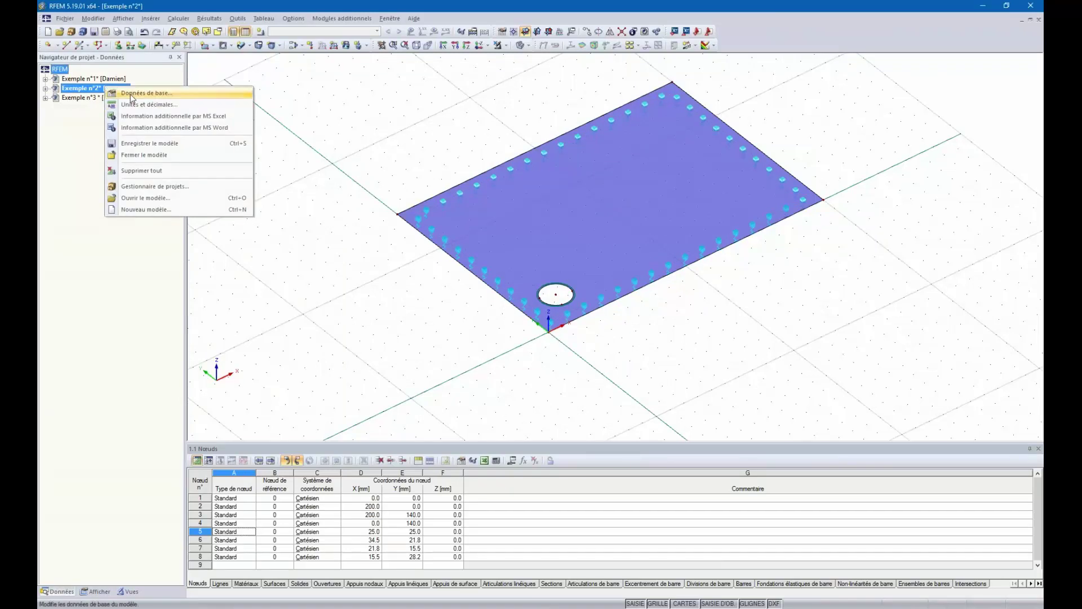
pyautogui.click(132, 93)
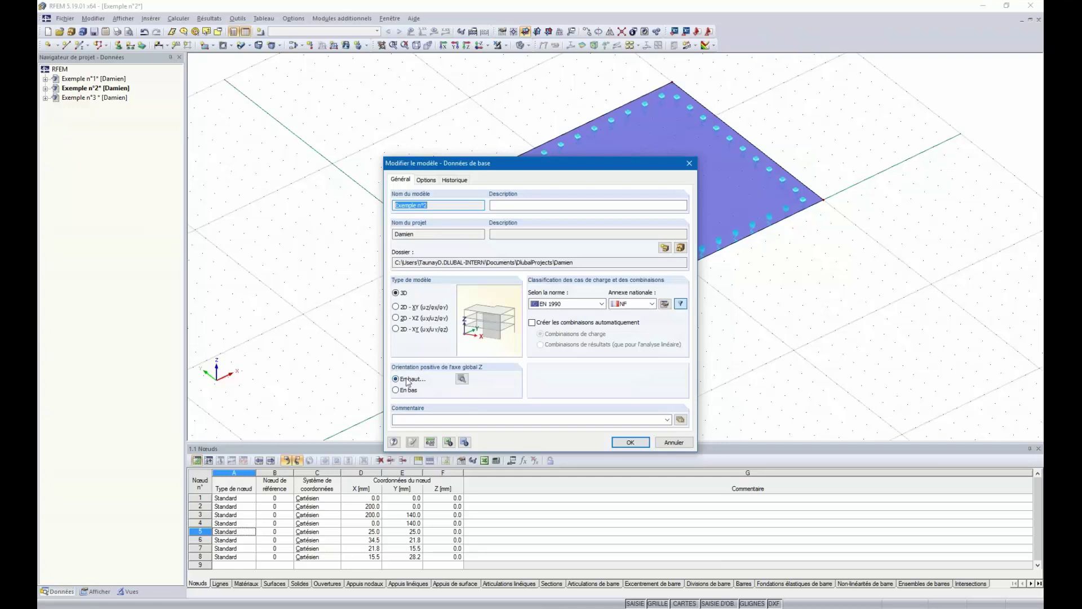
pyautogui.click(462, 379)
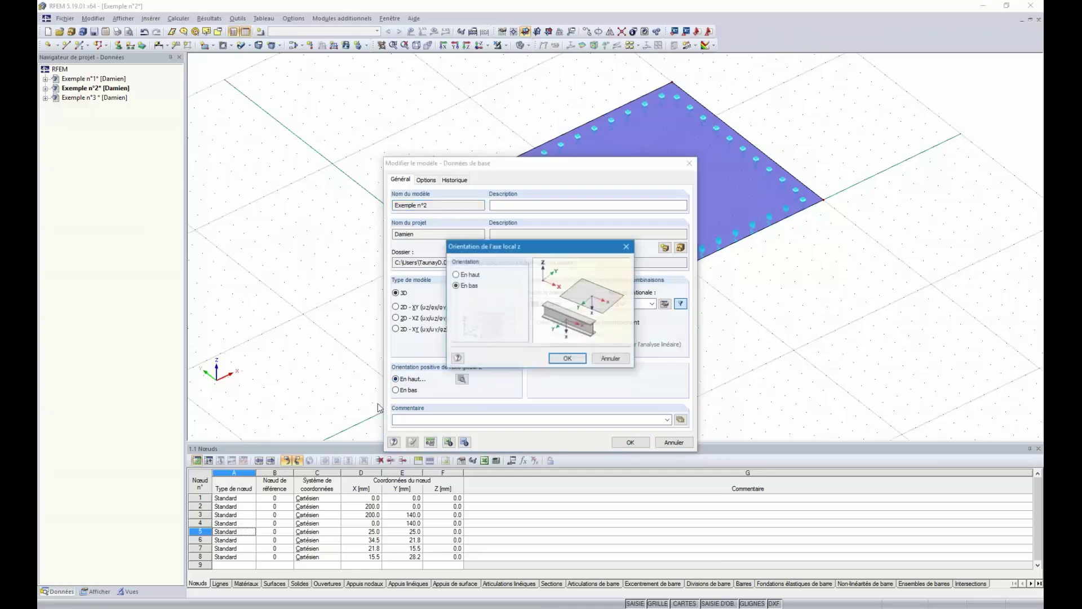
pyautogui.click(455, 285)
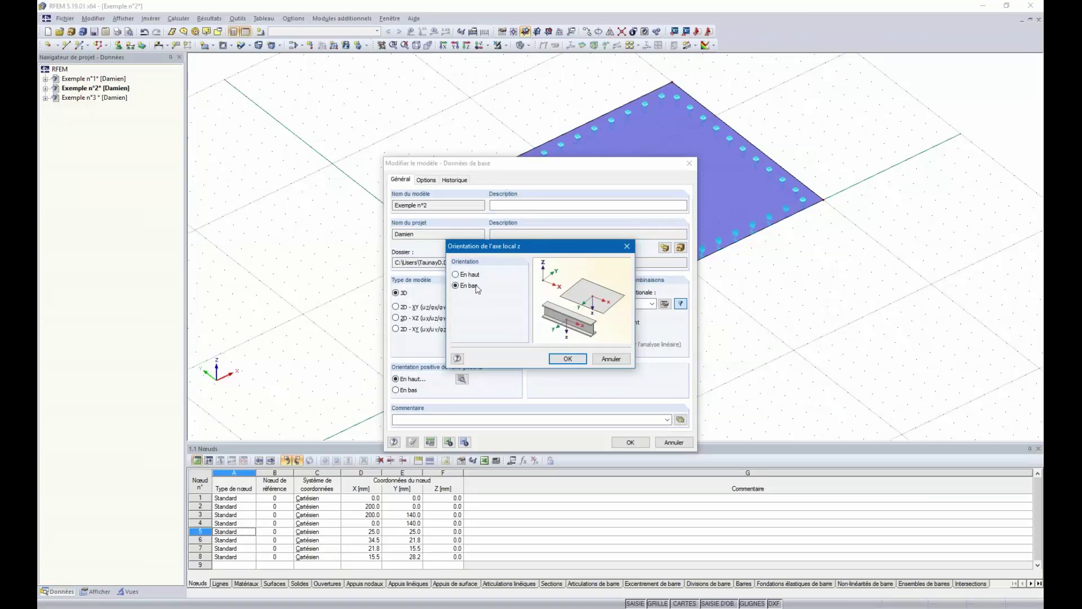
pyautogui.click(627, 247)
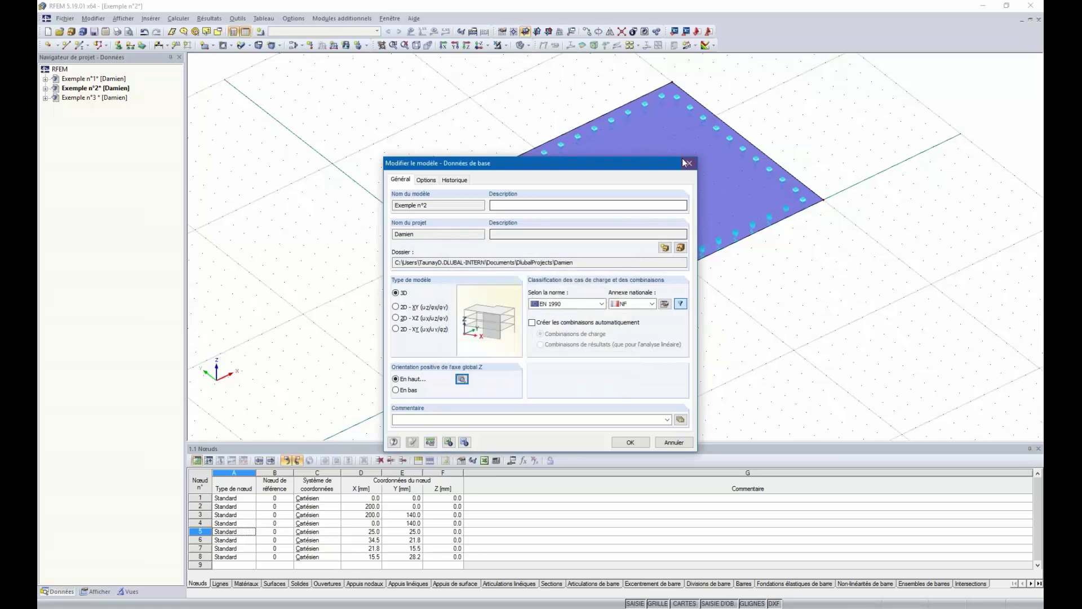
pyautogui.click(689, 163)
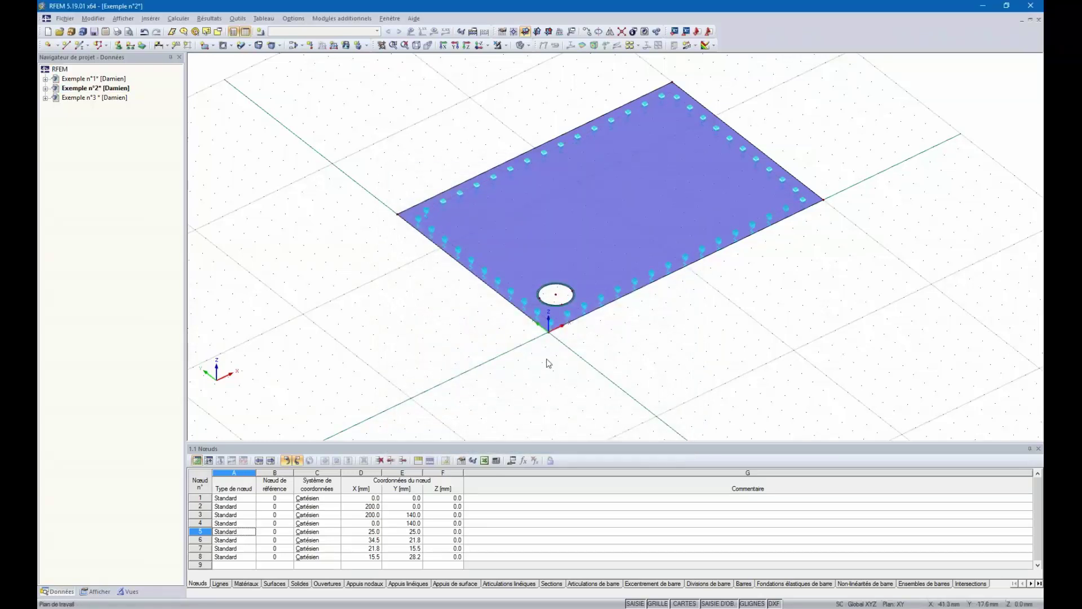
pyautogui.keyDown('ctrl'); pyautogui.moveTo(697, 369); pyautogui.dragTo(642, 343, button='middle'); pyautogui.keyUp('ctrl')
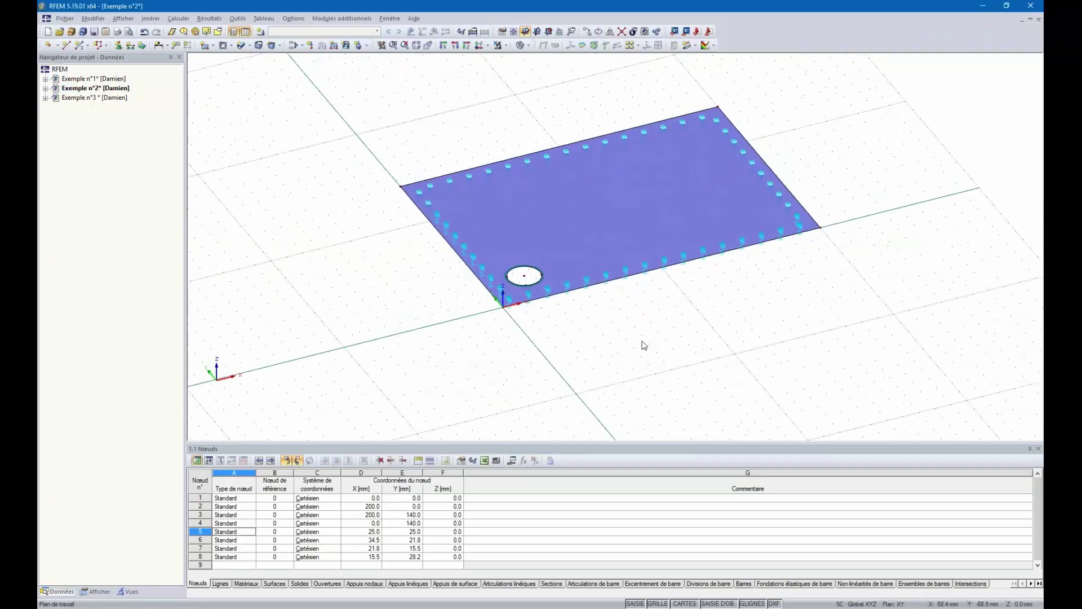
pyautogui.rightClick(510, 272)
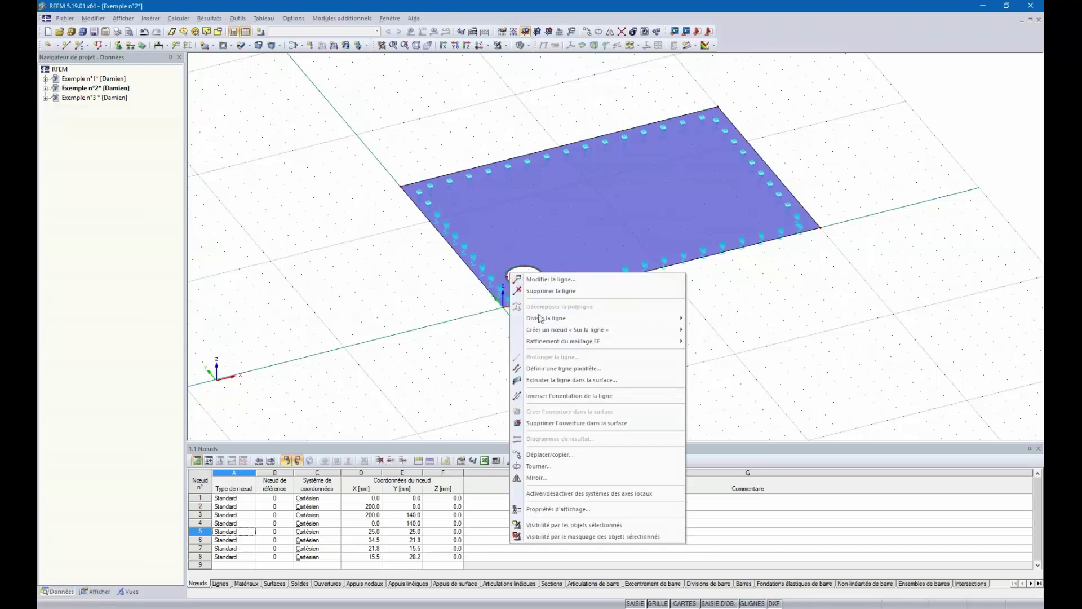
pyautogui.moveTo(559, 326)
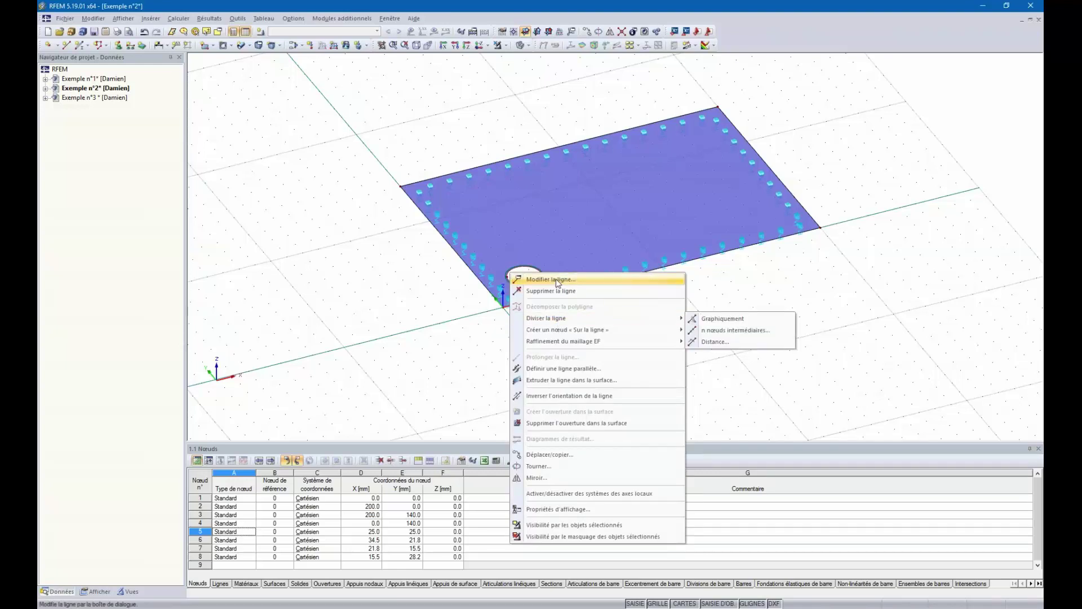
pyautogui.click(302, 116)
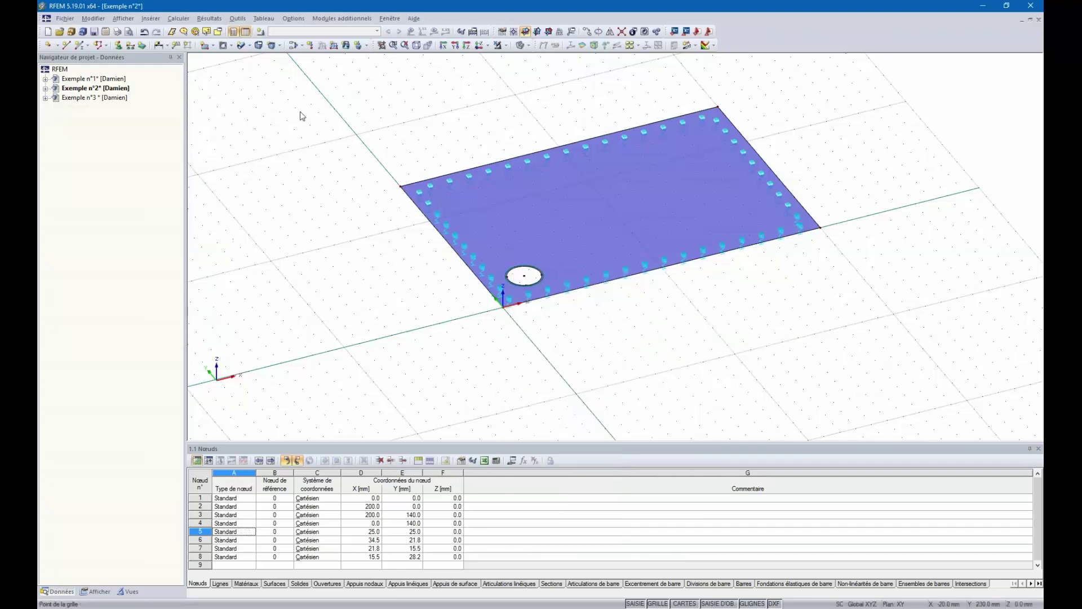
# Start defining a new line support type in the line's local axes x,y,z, with all three displacements unfixed
pyautogui.click(130, 46)
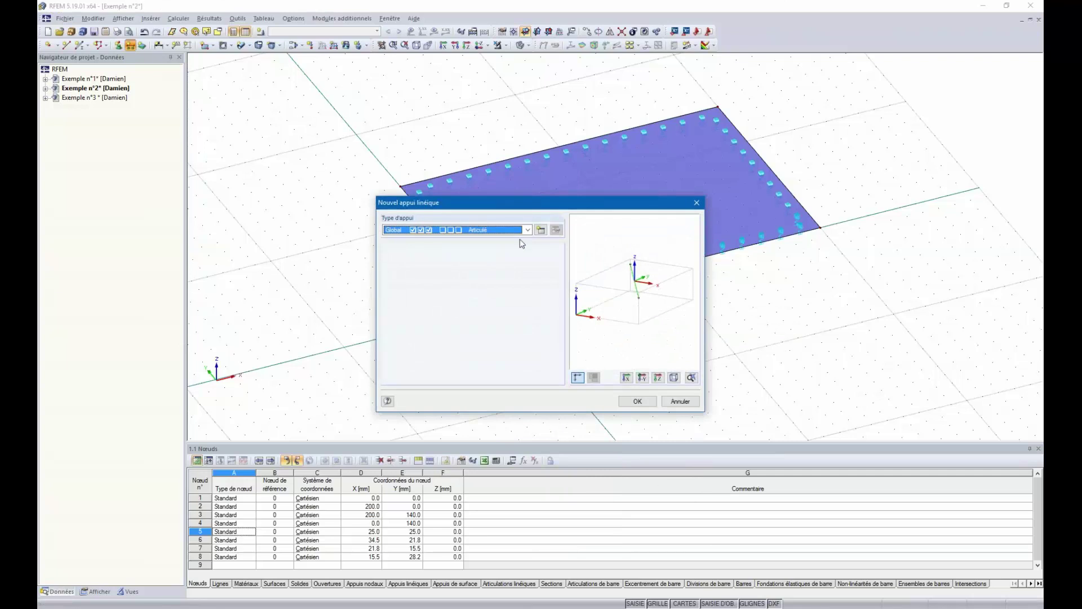
pyautogui.click(542, 230)
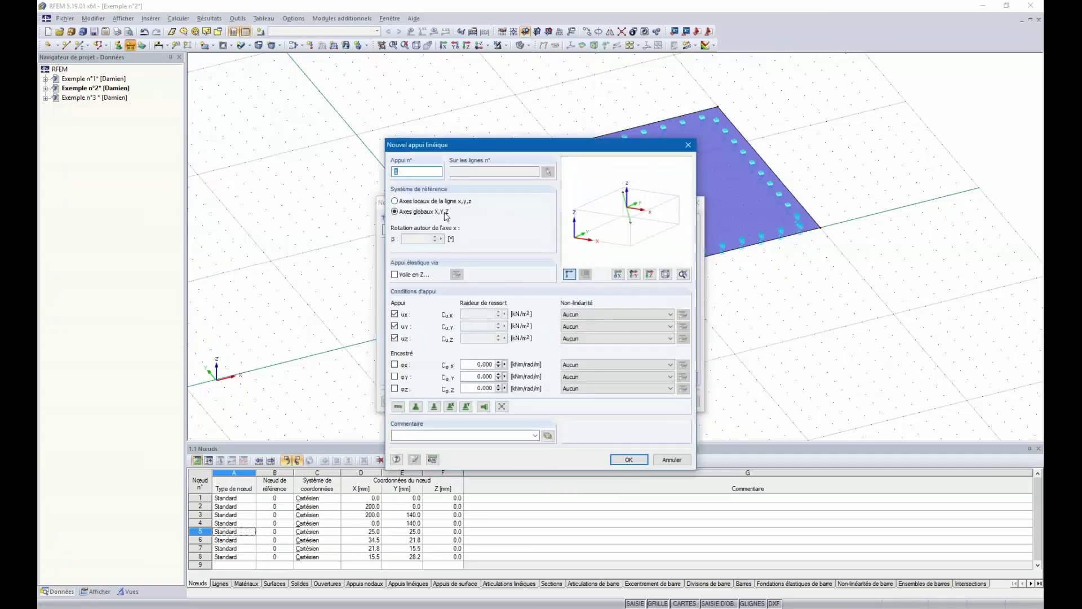
pyautogui.click(395, 315)
pyautogui.click(395, 326)
pyautogui.click(394, 339)
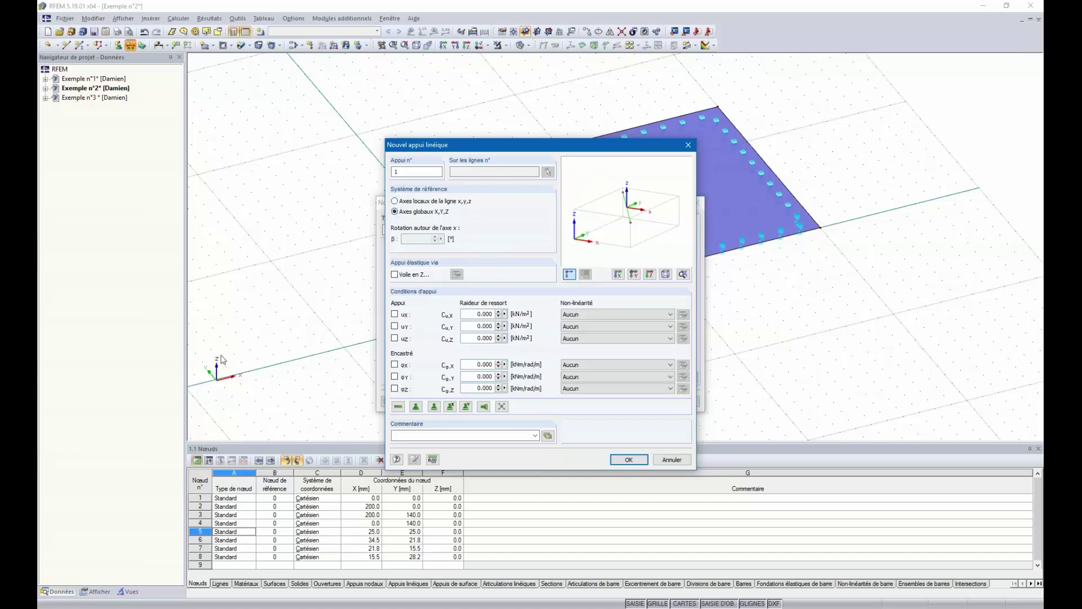
pyautogui.click(394, 201)
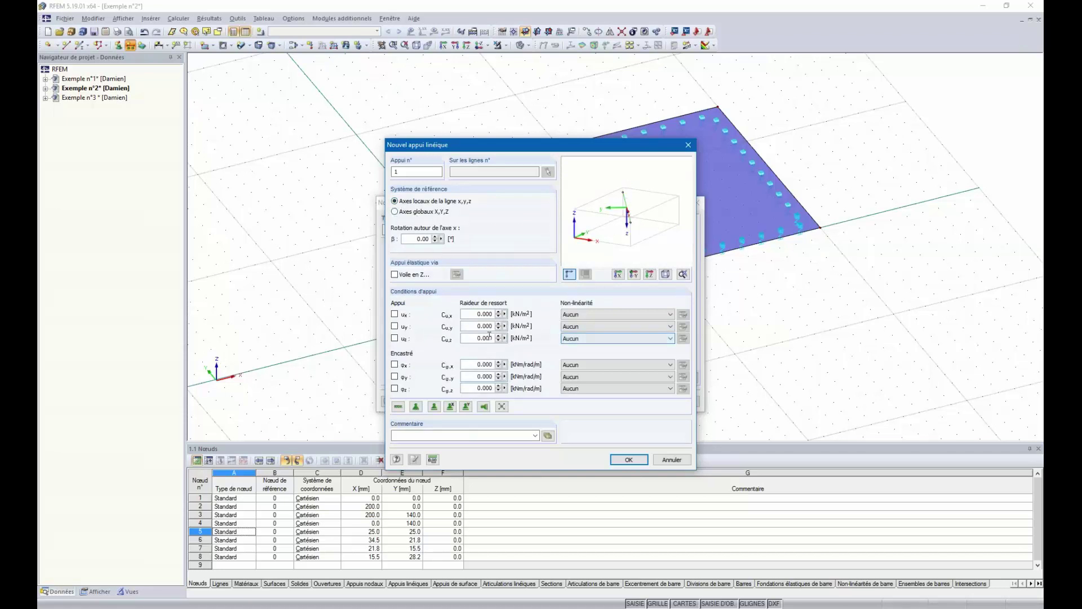
# Fix uy and uz in the line support type and assign it to the circular edge of the opening
pyautogui.click(395, 327)
pyautogui.click(394, 338)
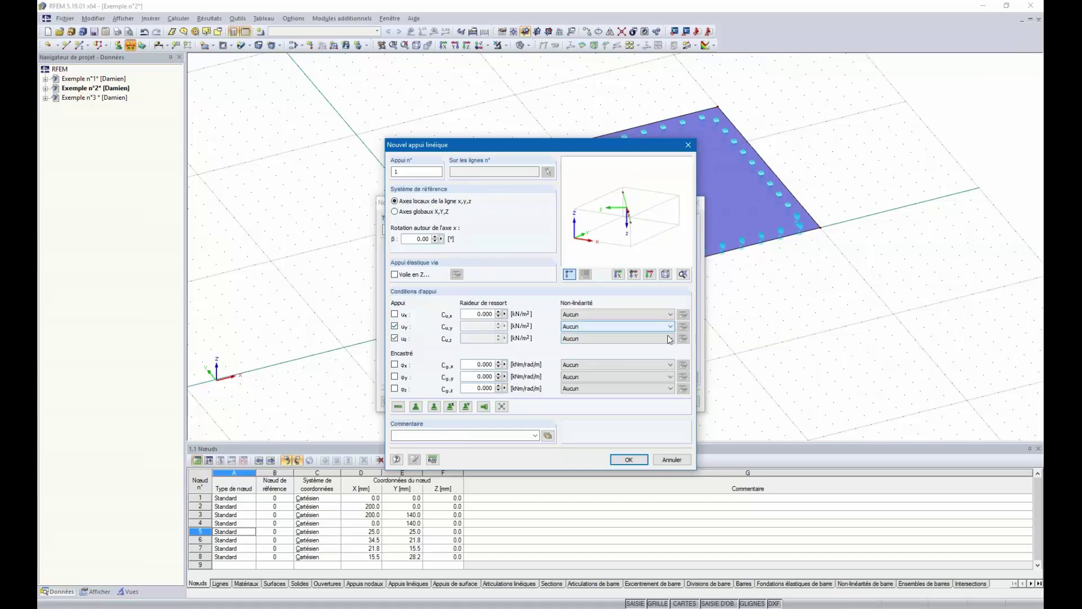
pyautogui.click(630, 460)
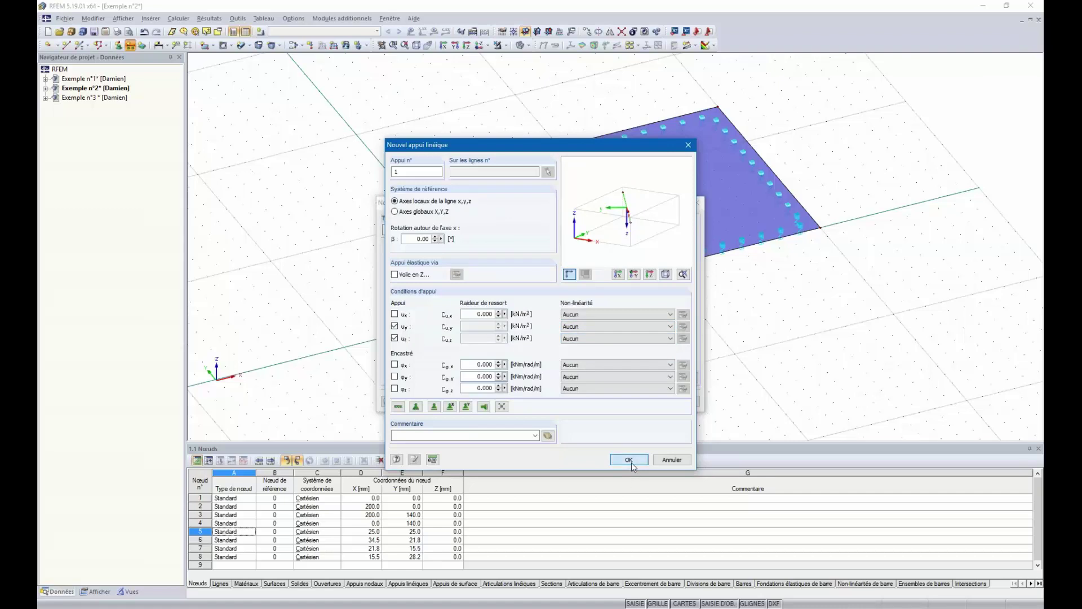
pyautogui.click(635, 401)
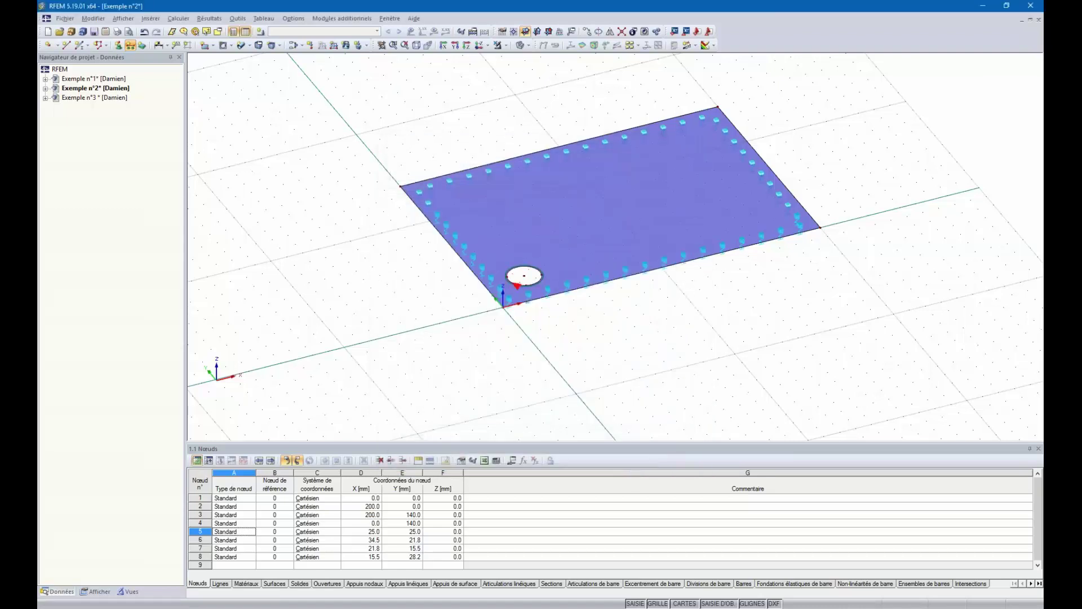
pyautogui.click(519, 273)
# Reduce the display size of the line support symbols around the opening three times
pyautogui.scroll(1, 509, 270)
pyautogui.scroll(1, 543, 248)
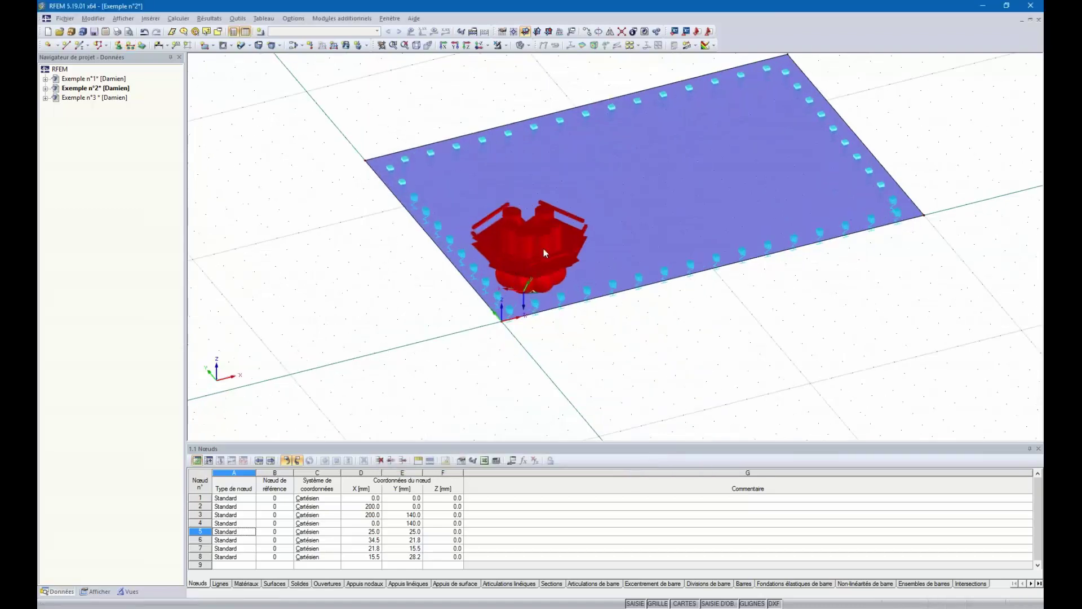
pyautogui.rightClick(544, 249)
pyautogui.click(561, 310)
pyautogui.rightClick(540, 247)
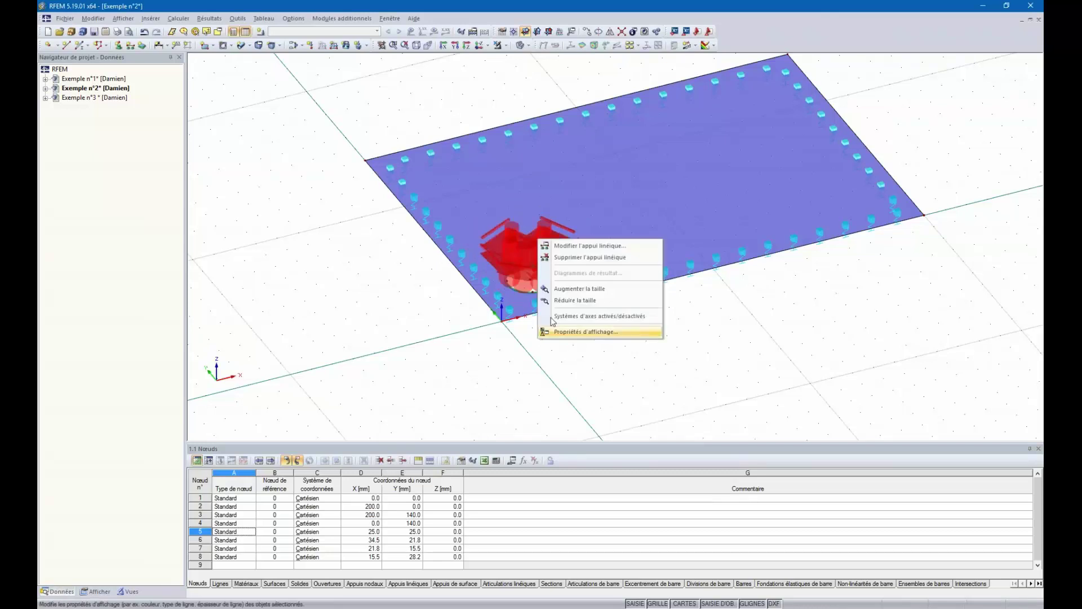
pyautogui.click(563, 315)
pyautogui.rightClick(545, 269)
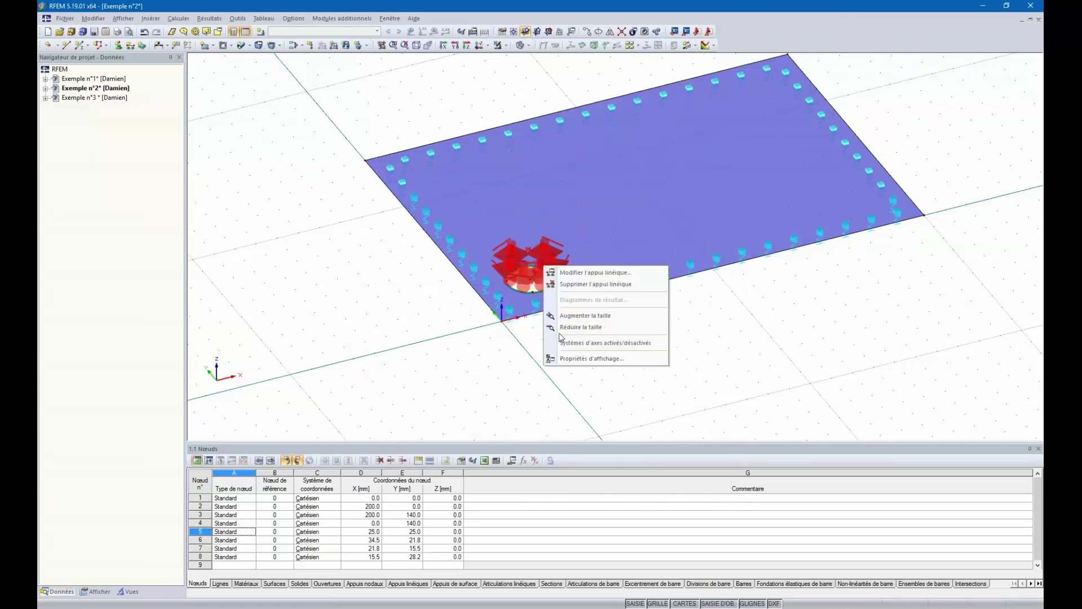
pyautogui.click(562, 332)
# Set the rotation β about the x axis to 180° for the line support around the opening
pyautogui.scroll(1, 547, 291)
pyautogui.doubleClick(550, 276)
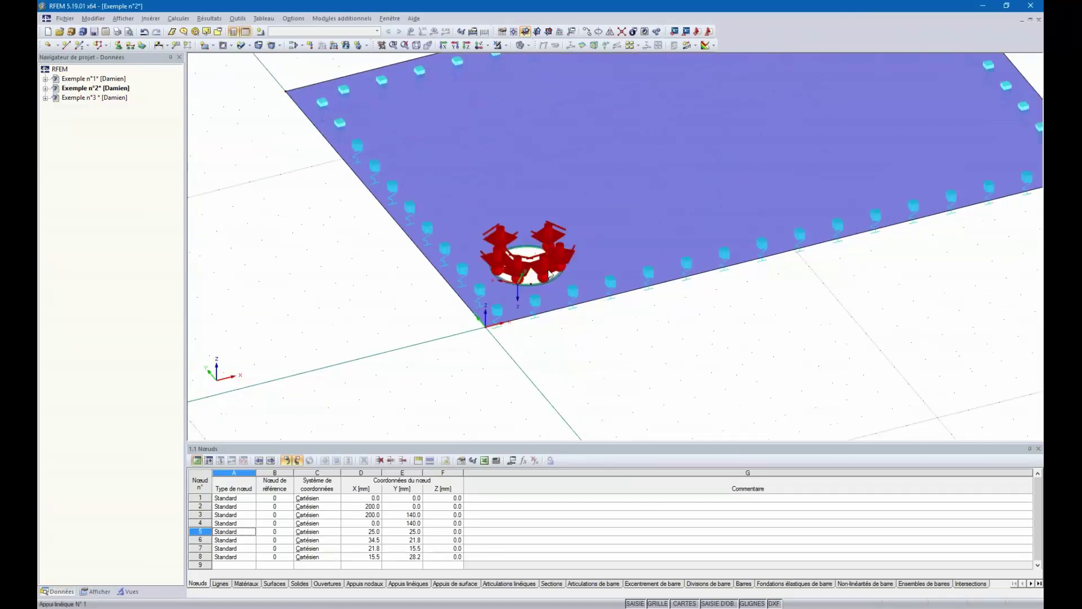
pyautogui.moveTo(522, 203); pyautogui.dragTo(378, 177)
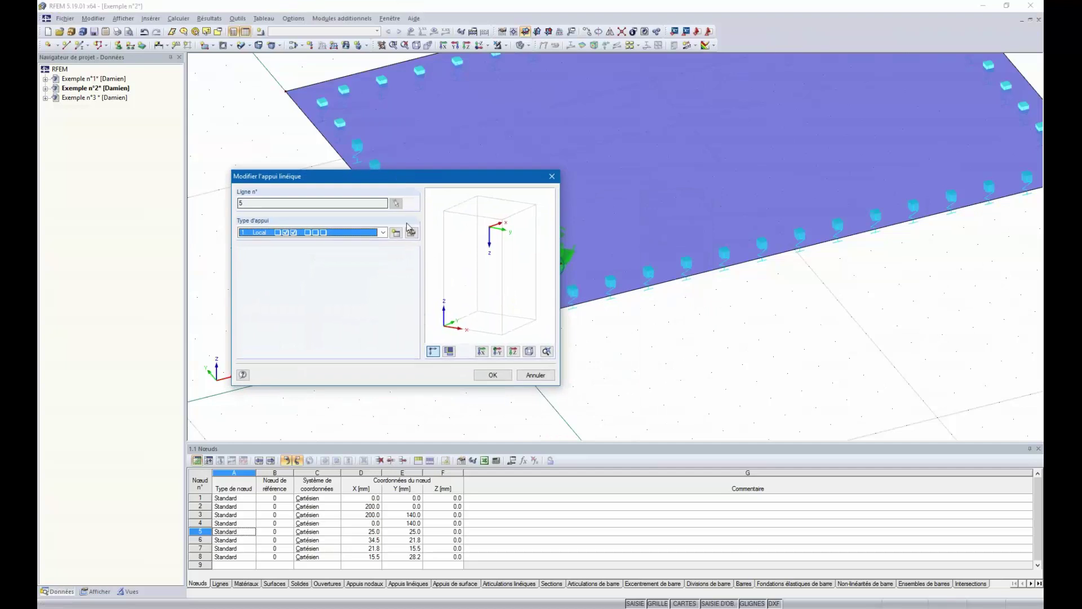
pyautogui.click(412, 233)
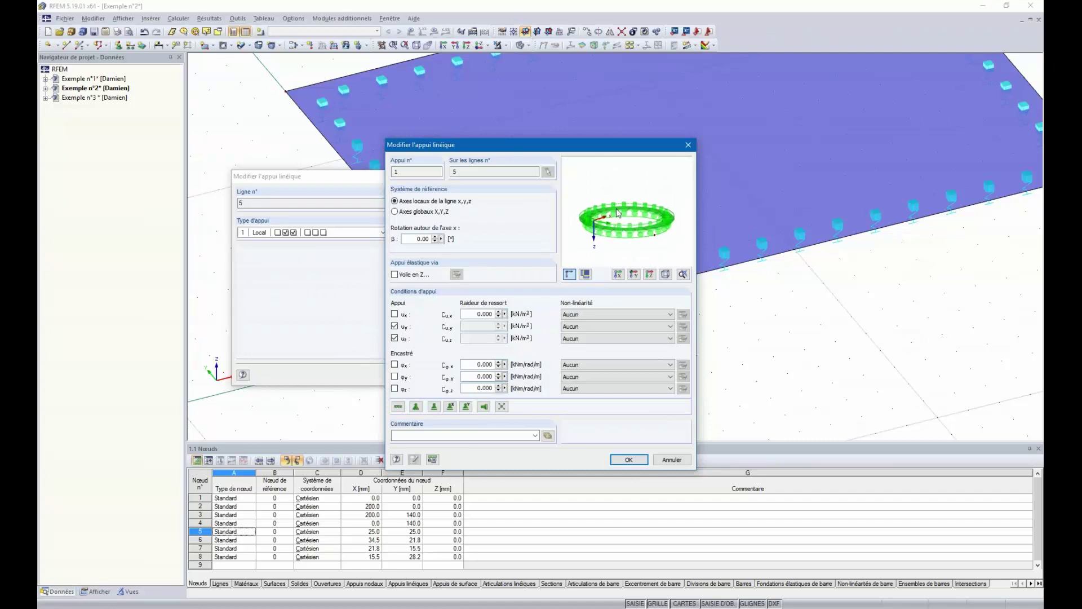
pyautogui.doubleClick(433, 239)
pyautogui.write('180')
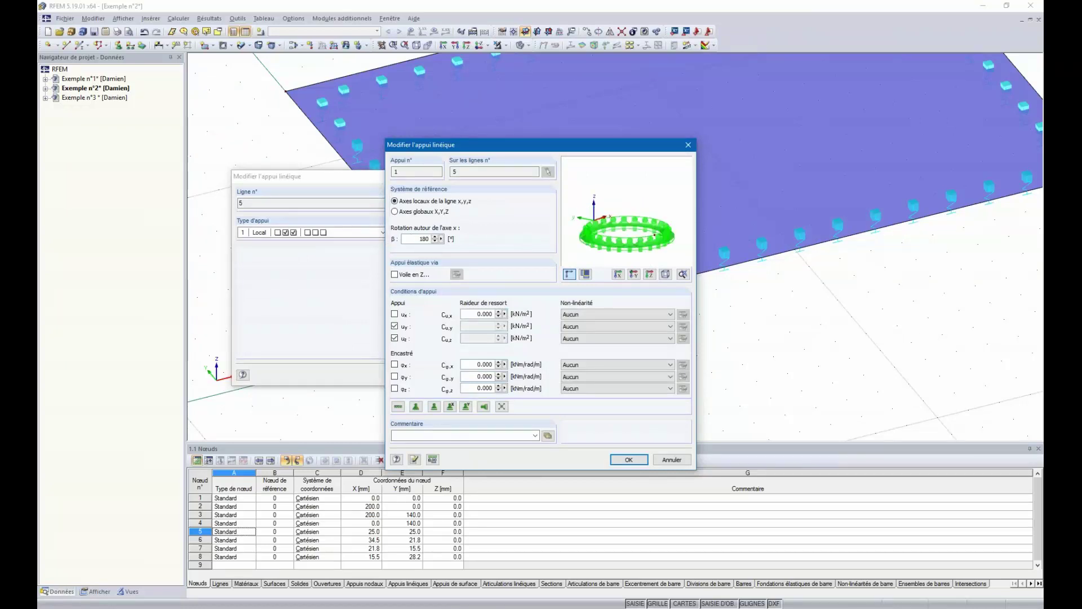
# Set the non-linearity of the line support's uz fixity to "Échec si la force d'appui est négative"
pyautogui.moveTo(625, 244)
pyautogui.mouseDown()
pyautogui.moveTo(602, 231)
pyautogui.moveTo(615, 229)
pyautogui.mouseUp()
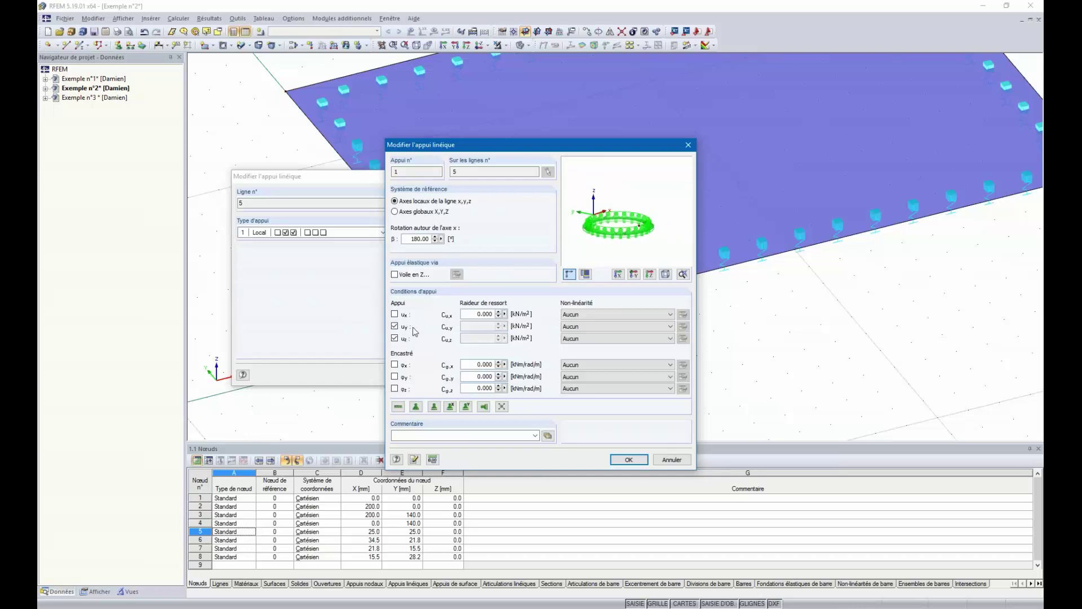
pyautogui.click(671, 338)
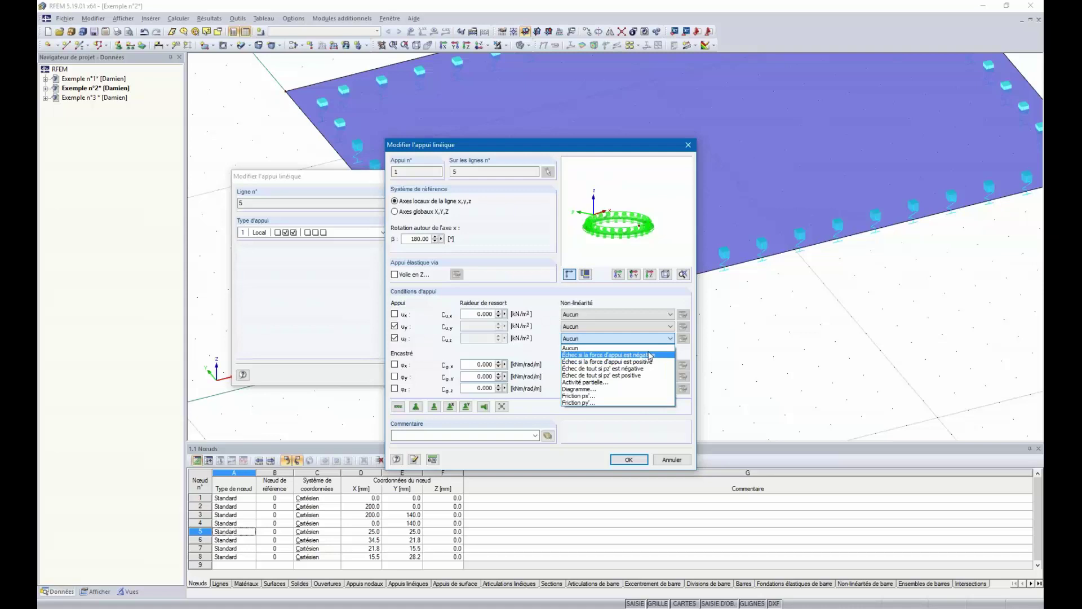
pyautogui.click(652, 356)
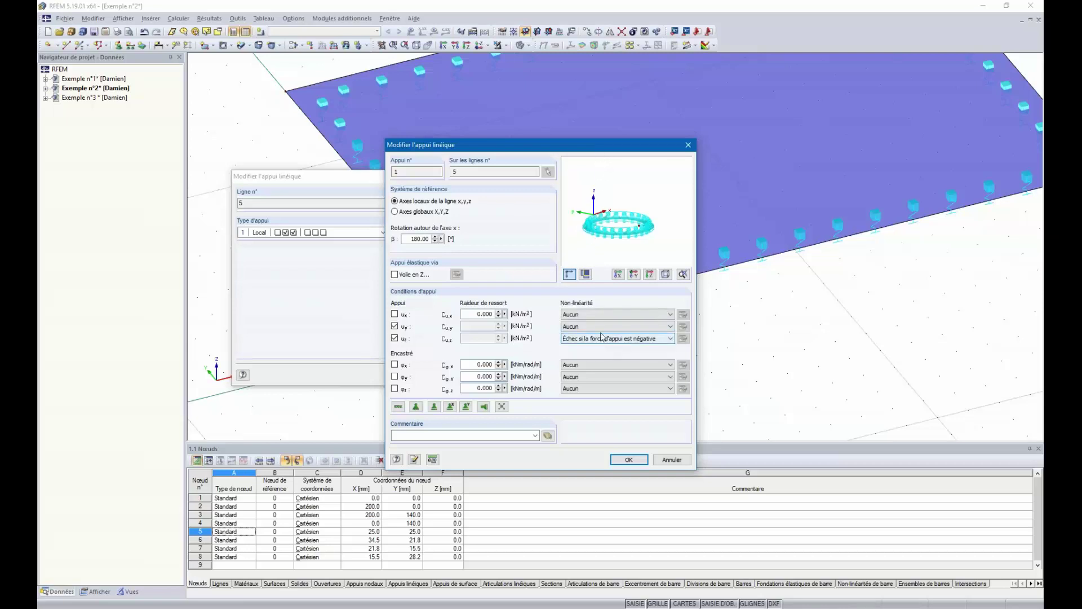
pyautogui.scroll(2, 603, 222)
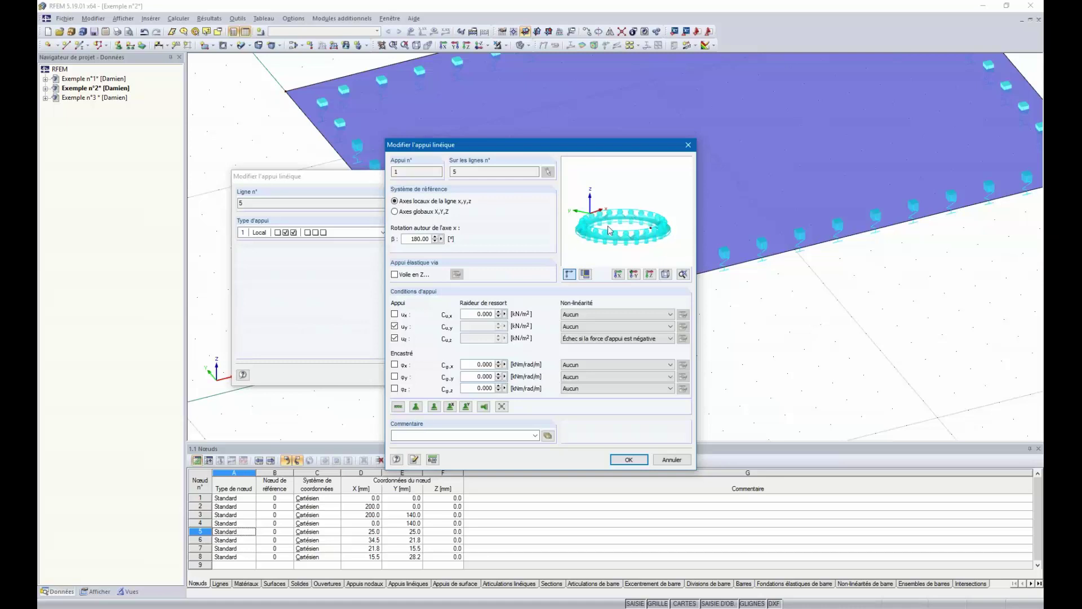
# Set the non-linearity of the line support's uy fixity to "Échec si la force d'appui est positive" and apply the support changes
pyautogui.click(603, 327)
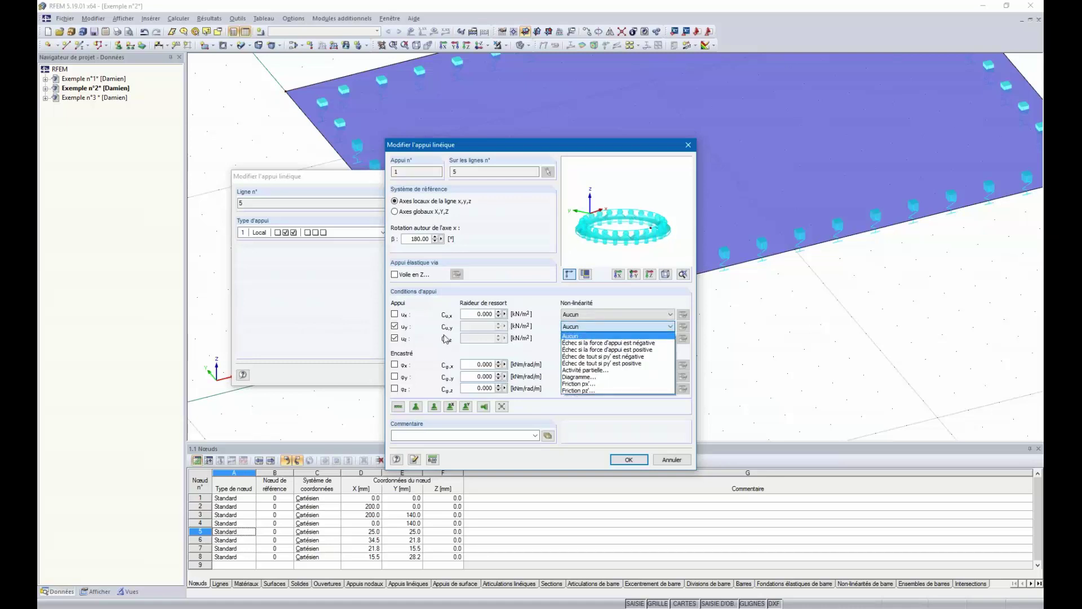
pyautogui.click(623, 350)
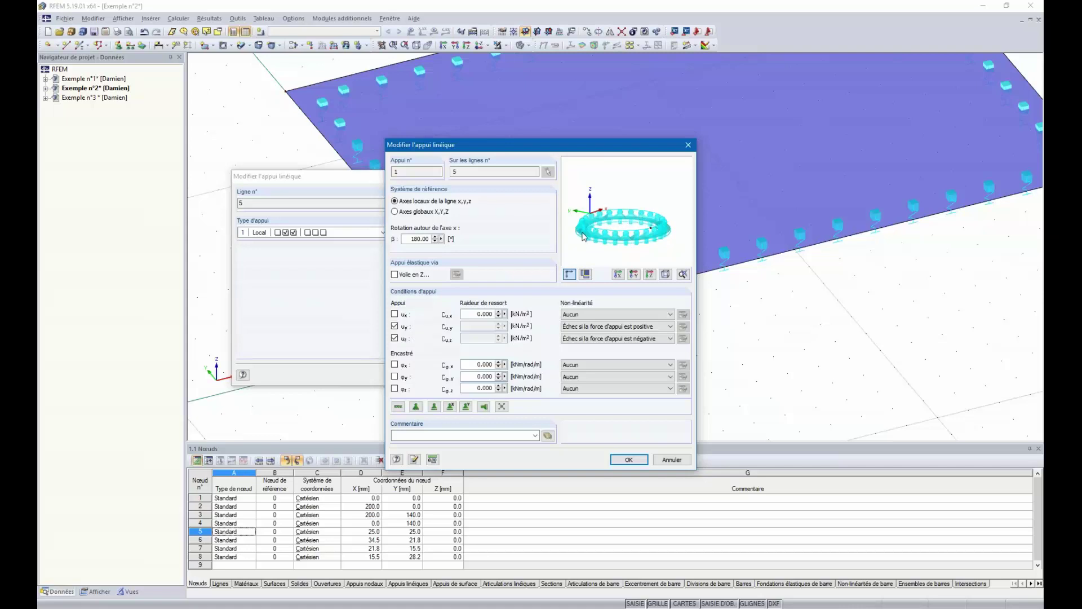
pyautogui.click(629, 459)
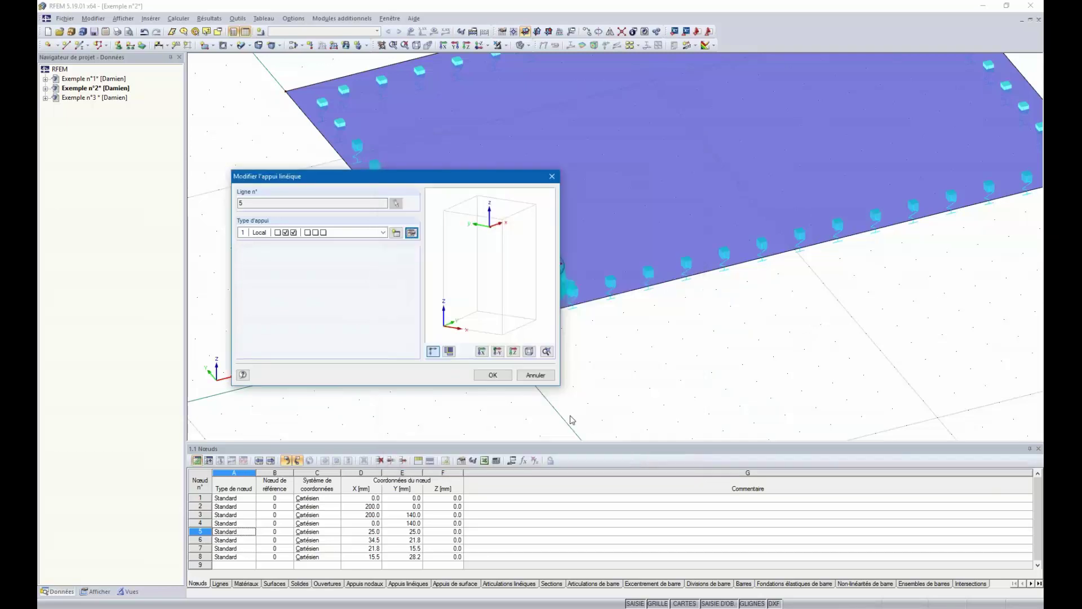
pyautogui.click(489, 373)
# Enable FE mesh refinement on the node at the centre of the circular opening
pyautogui.scroll(-3, 623, 343)
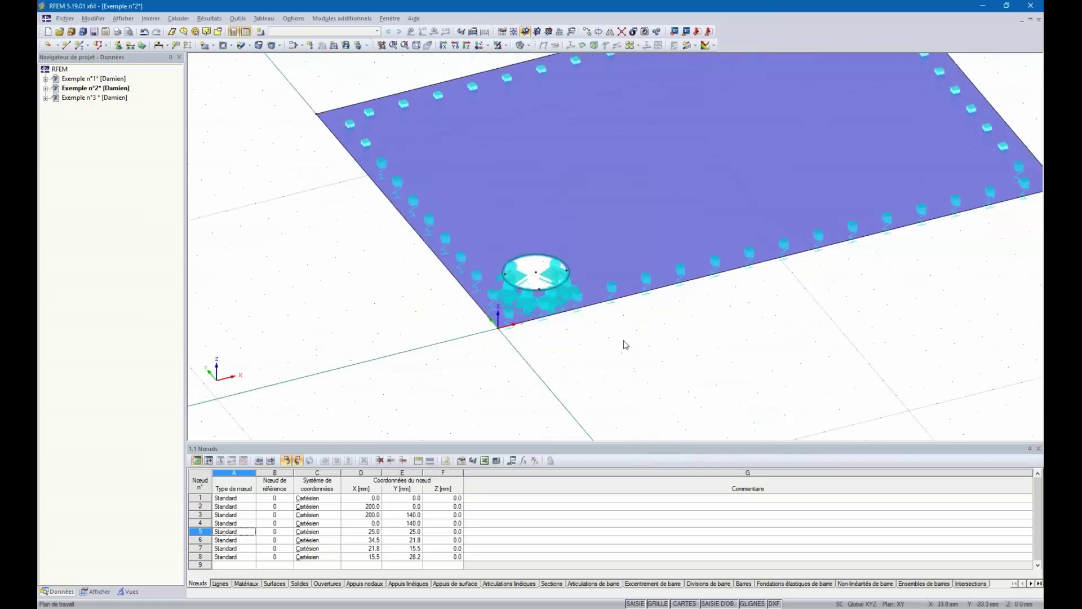
pyautogui.moveTo(523, 230)
pyautogui.keyDown('ctrl'); pyautogui.mouseDown(button='middle')
pyautogui.moveTo(575, 270)
pyautogui.moveTo(648, 358)
pyautogui.mouseUp(button='middle'); pyautogui.keyUp('ctrl')
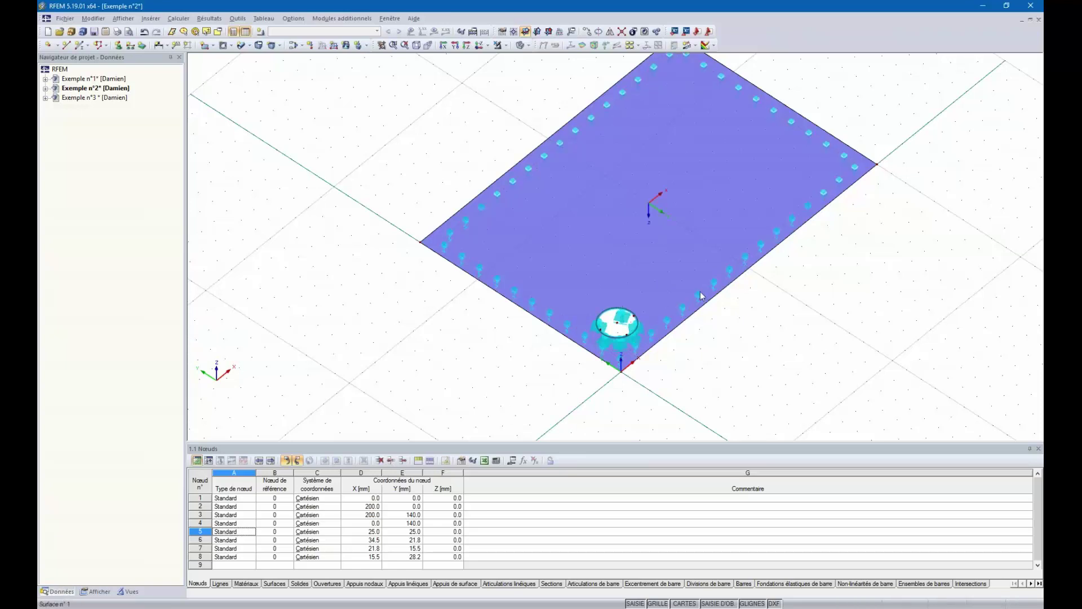
pyautogui.click(618, 325)
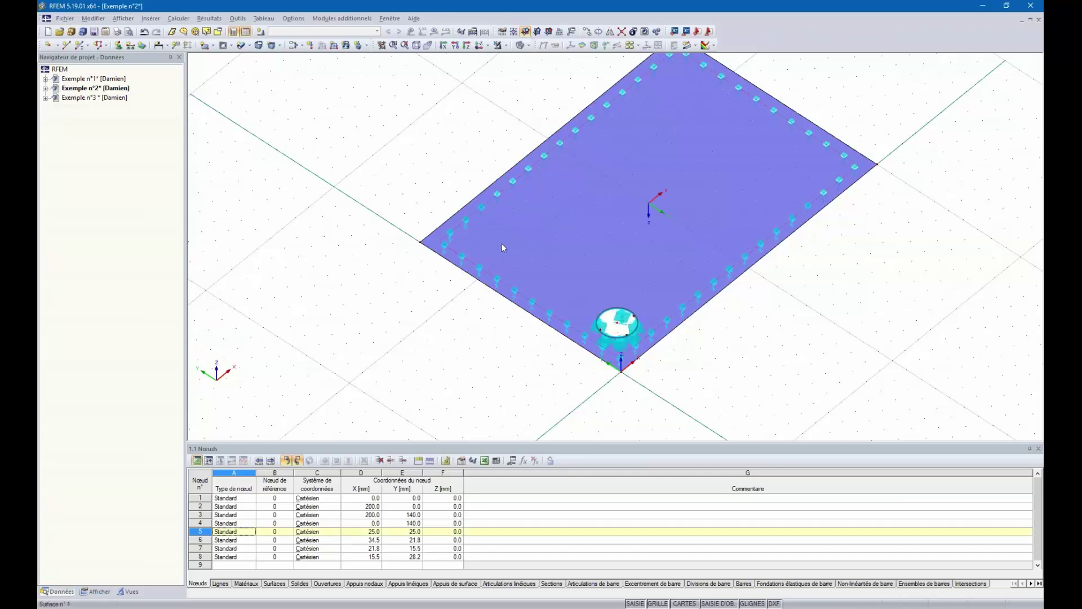
pyautogui.doubleClick(618, 325)
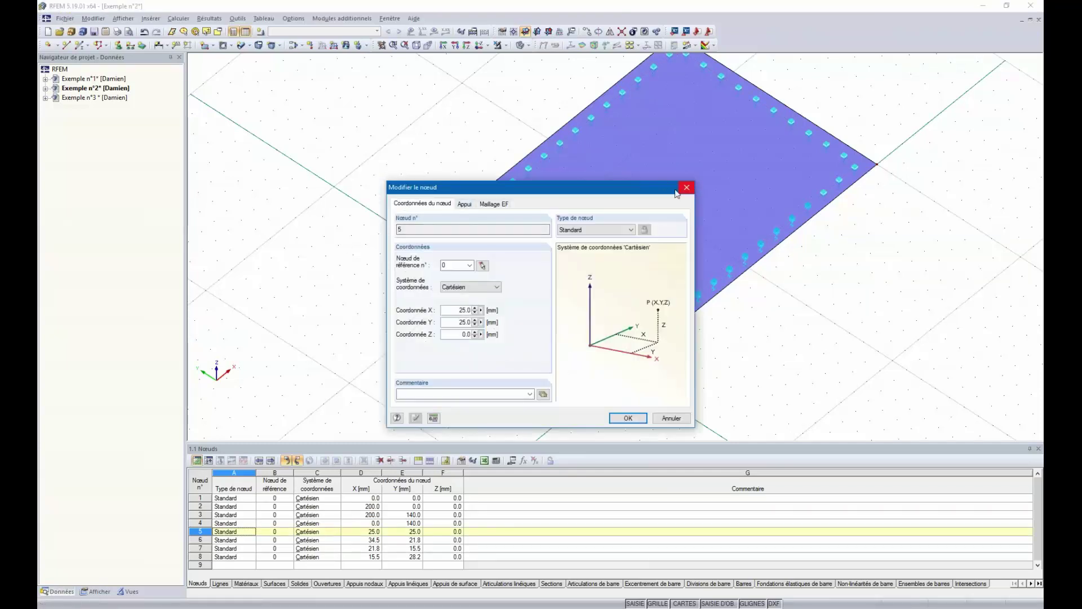
pyautogui.click(494, 204)
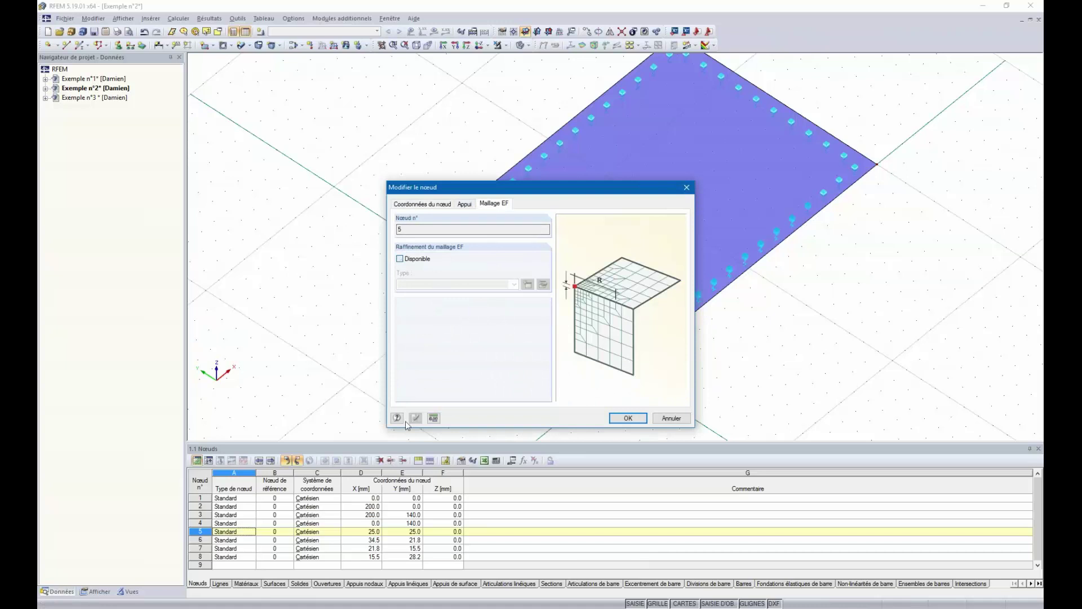
pyautogui.click(400, 258)
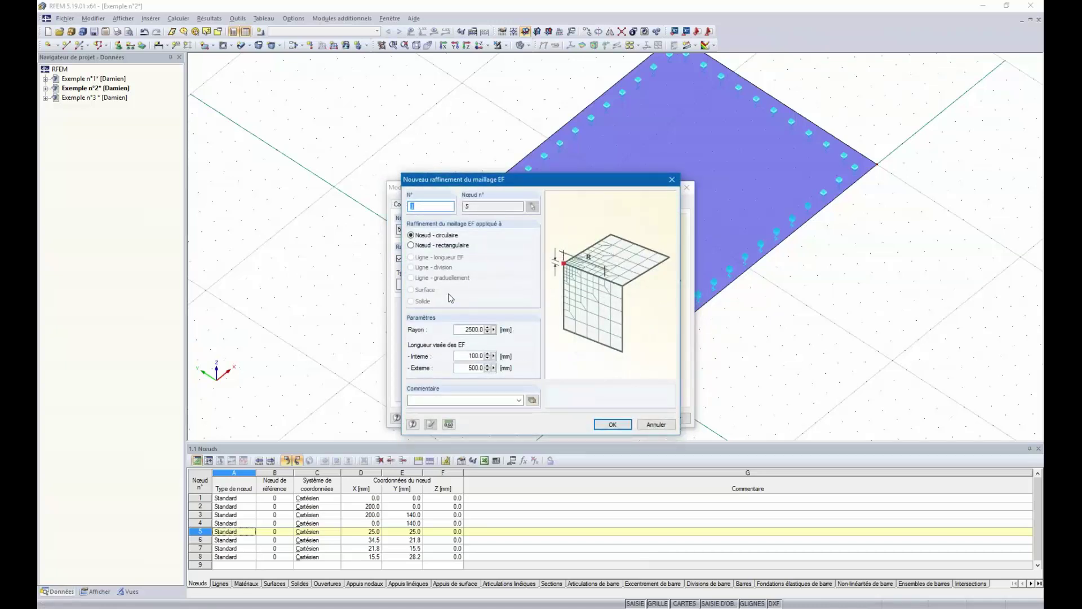
# Define the circular node refinement with a 35 mm radius and target FE lengths of 1 mm inside and 3 mm outside
pyautogui.doubleClick(462, 329)
pyautogui.write('3')
pyautogui.doubleClick(465, 354)
pyautogui.write('1')
pyautogui.press('Tab')
pyautogui.write('3')
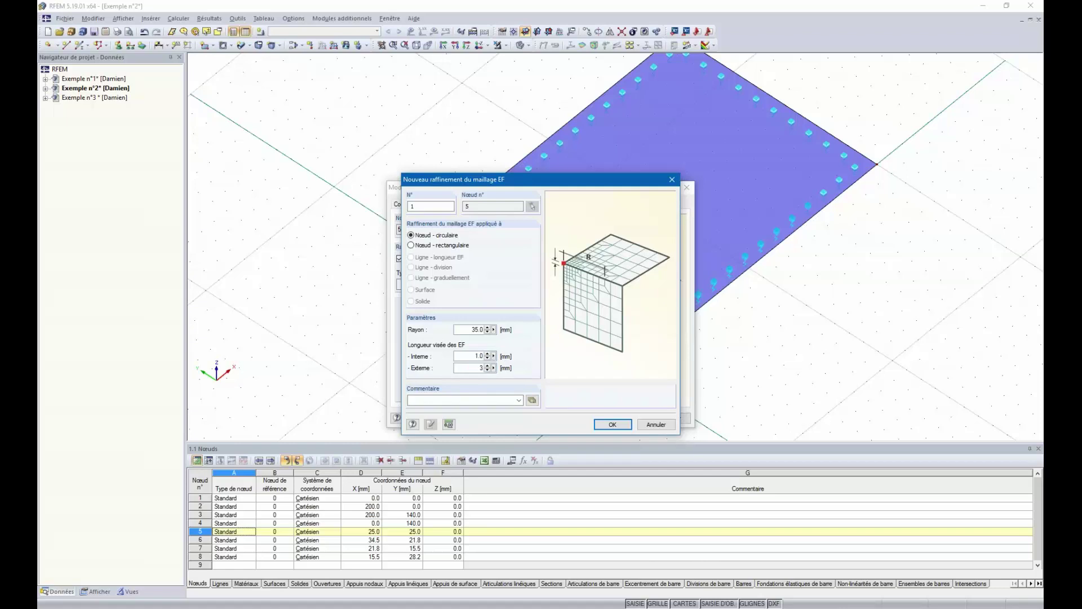
pyautogui.click(613, 426)
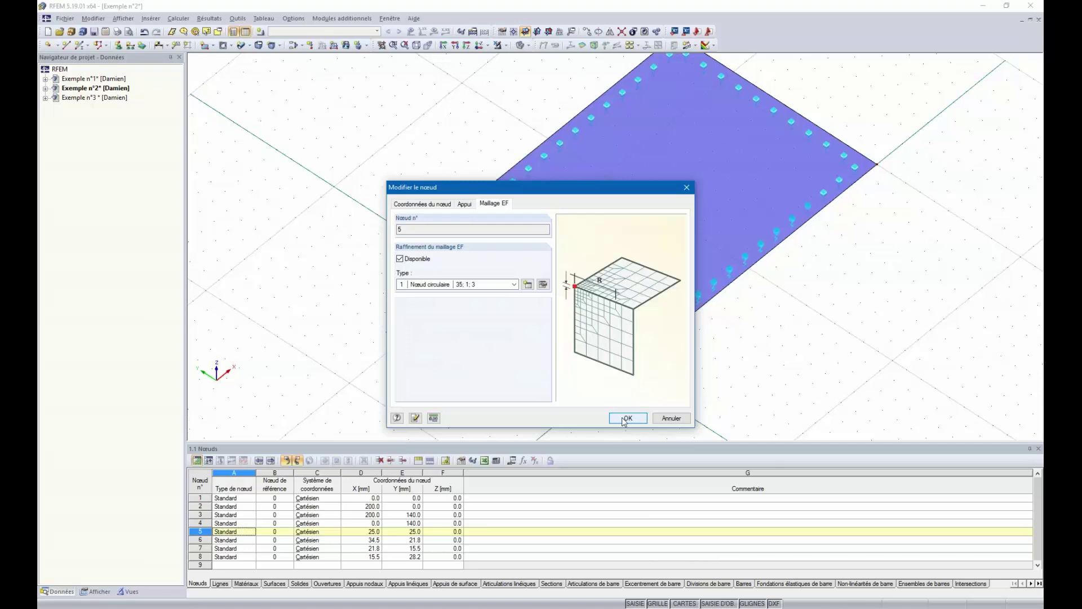
pyautogui.click(626, 419)
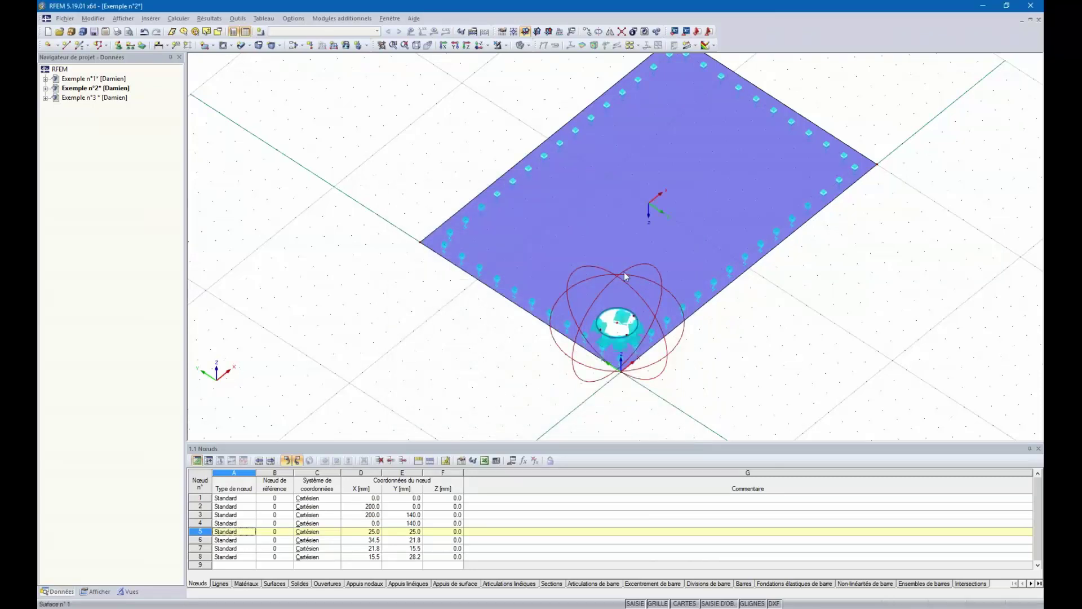
# Select the circular opening with its centre node, line support and mesh refinement, and display the model as wireframe
pyautogui.keyDown('ctrl'); pyautogui.moveTo(483, 357); pyautogui.dragTo(612, 353, button='middle'); pyautogui.keyUp('ctrl')
pyautogui.keyDown('ctrl'); pyautogui.moveTo(787, 299); pyautogui.dragTo(770, 399, button='middle'); pyautogui.keyUp('ctrl')
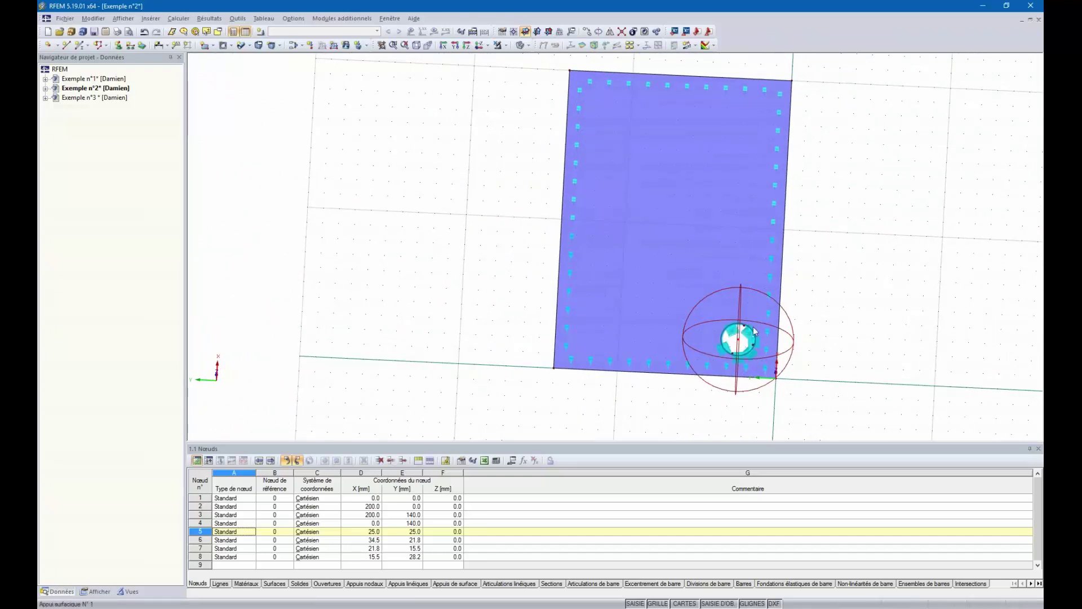
pyautogui.keyDown('ctrl'); pyautogui.moveTo(672, 320); pyautogui.dragTo(694, 324, button='middle'); pyautogui.keyUp('ctrl')
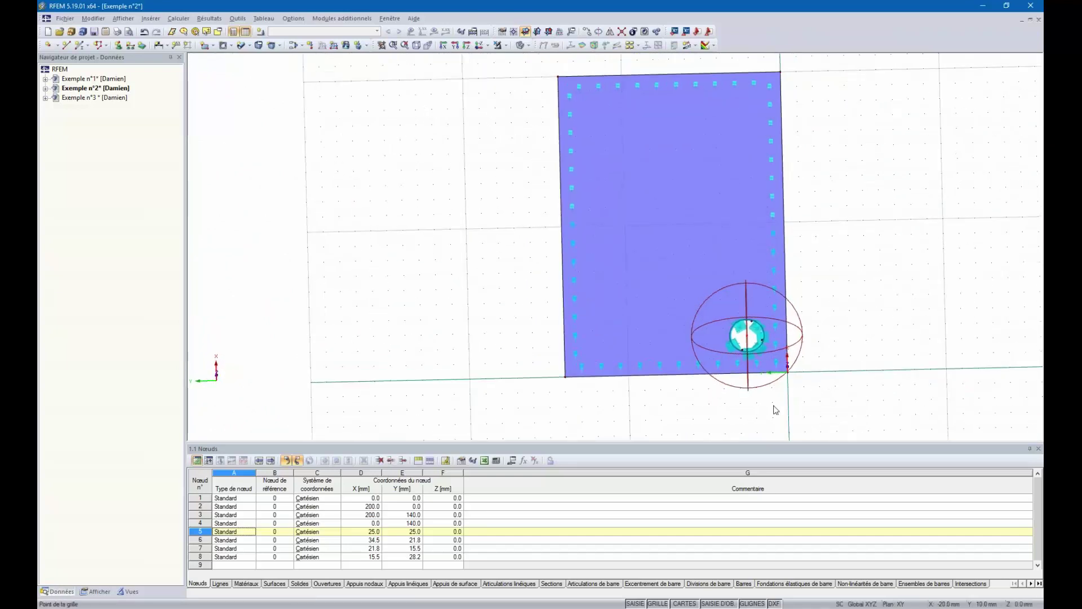
pyautogui.moveTo(773, 405); pyautogui.dragTo(679, 226)
pyautogui.click(779, 387)
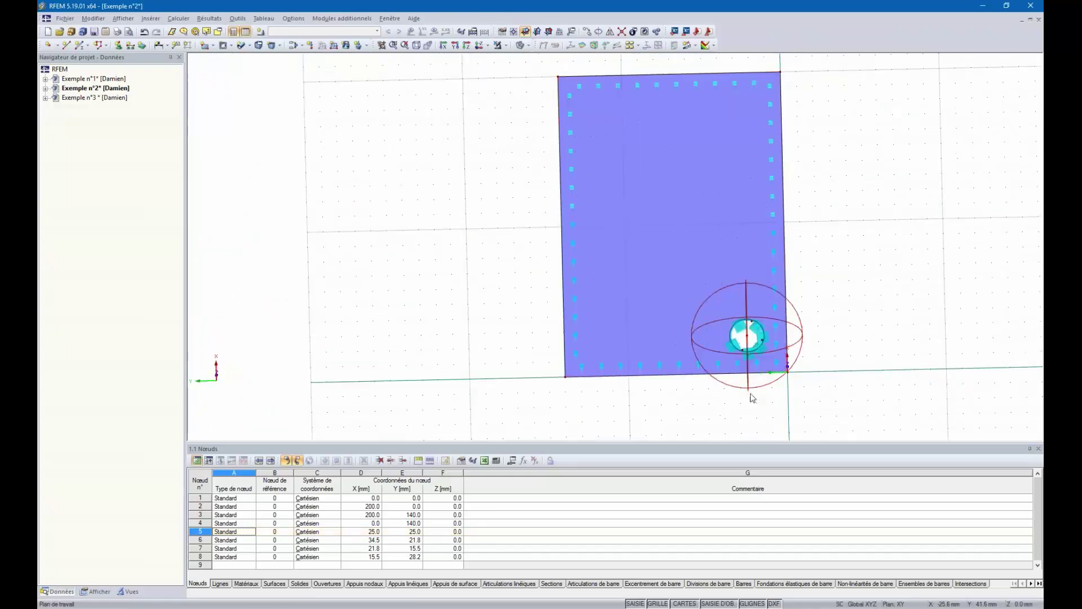
pyautogui.moveTo(721, 412); pyautogui.dragTo(780, 268)
pyautogui.press('F7')
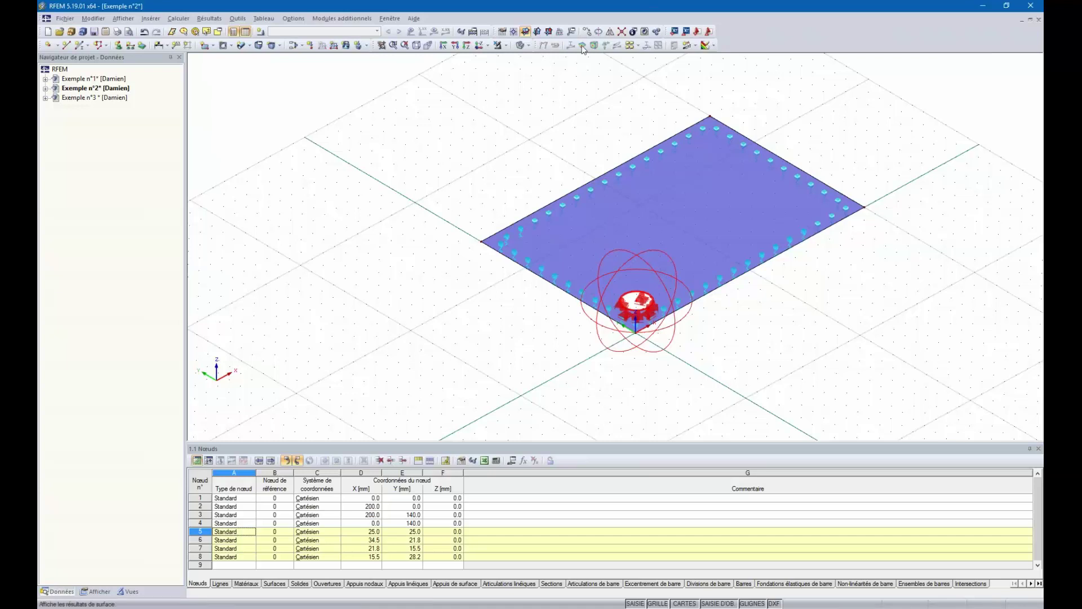
pyautogui.click(521, 46)
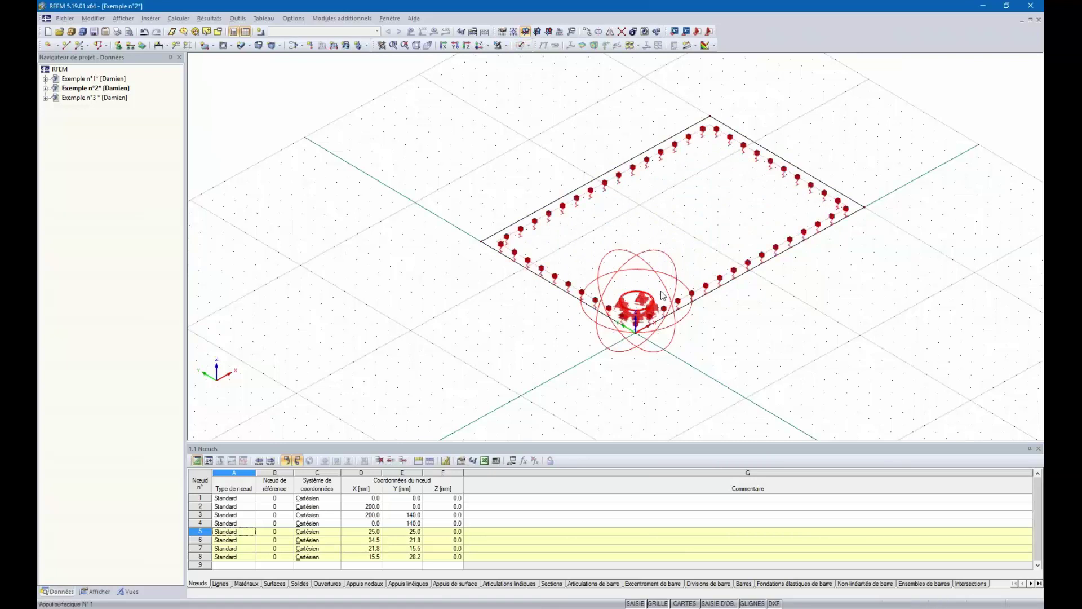
# Mirror a copy of the selected opening, support and mesh refinement about the Y-Z plane at X = 100 mm
pyautogui.keyDown('ctrl'); pyautogui.moveTo(594, 267); pyautogui.dragTo(625, 283, button='middle'); pyautogui.keyUp('ctrl')
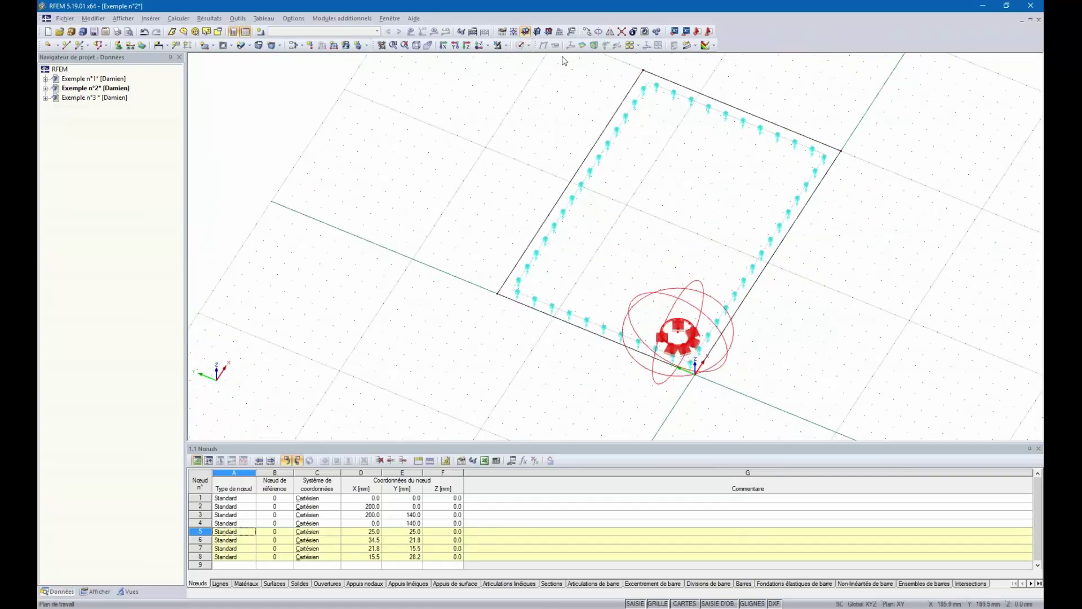
pyautogui.click(610, 32)
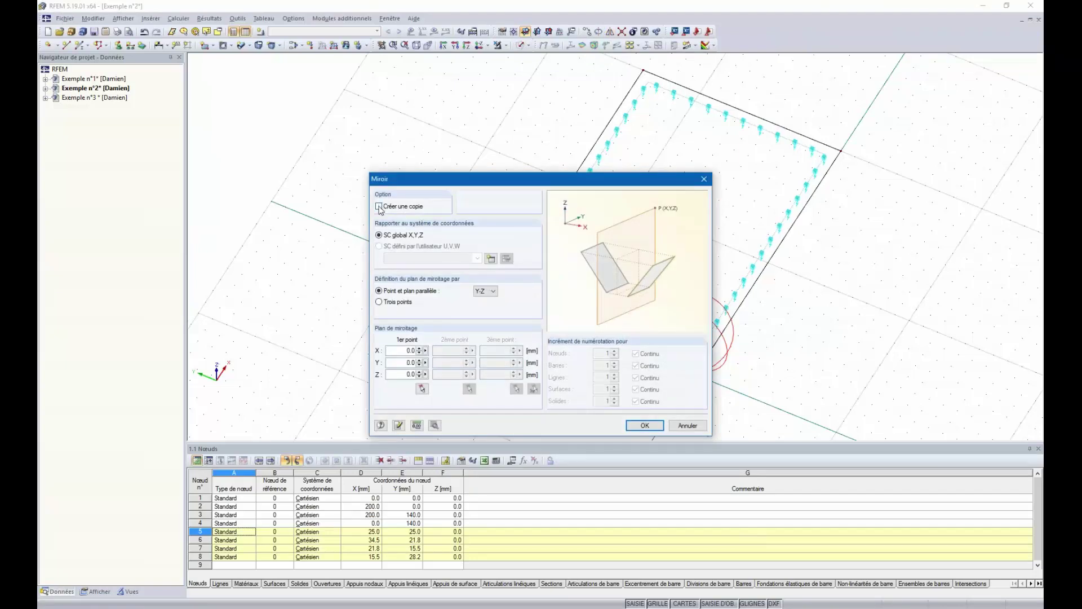
pyautogui.click(379, 207)
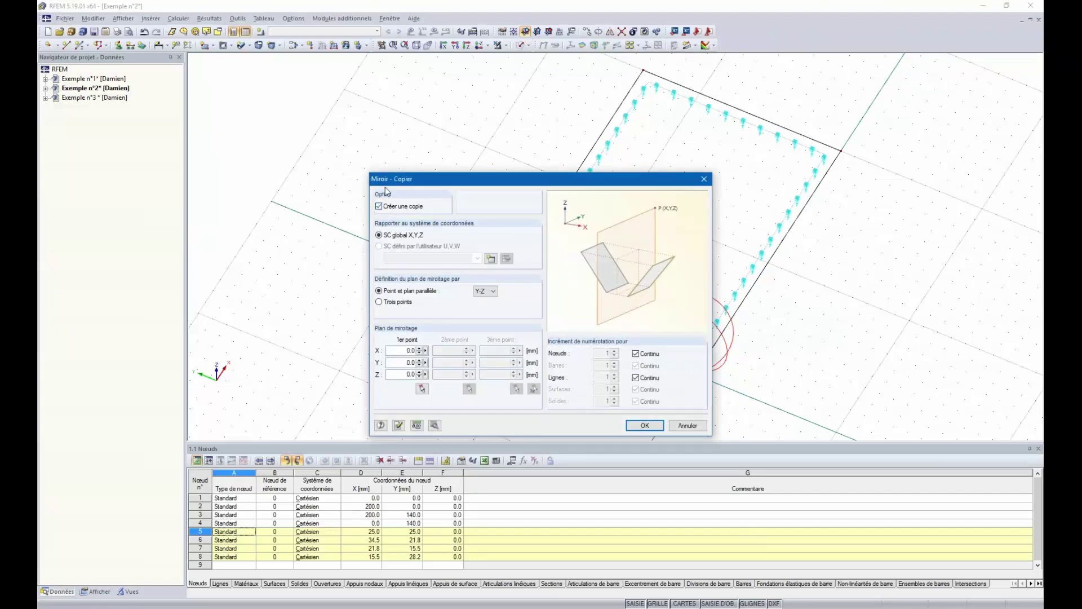
pyautogui.click(423, 389)
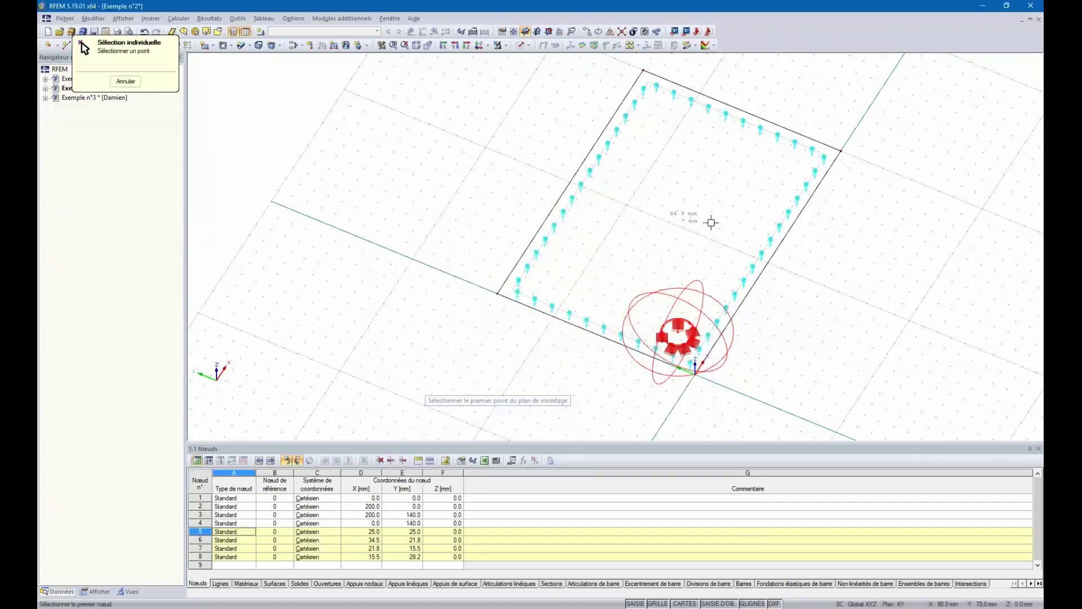
pyautogui.click(765, 265)
pyautogui.moveTo(619, 182); pyautogui.dragTo(391, 152)
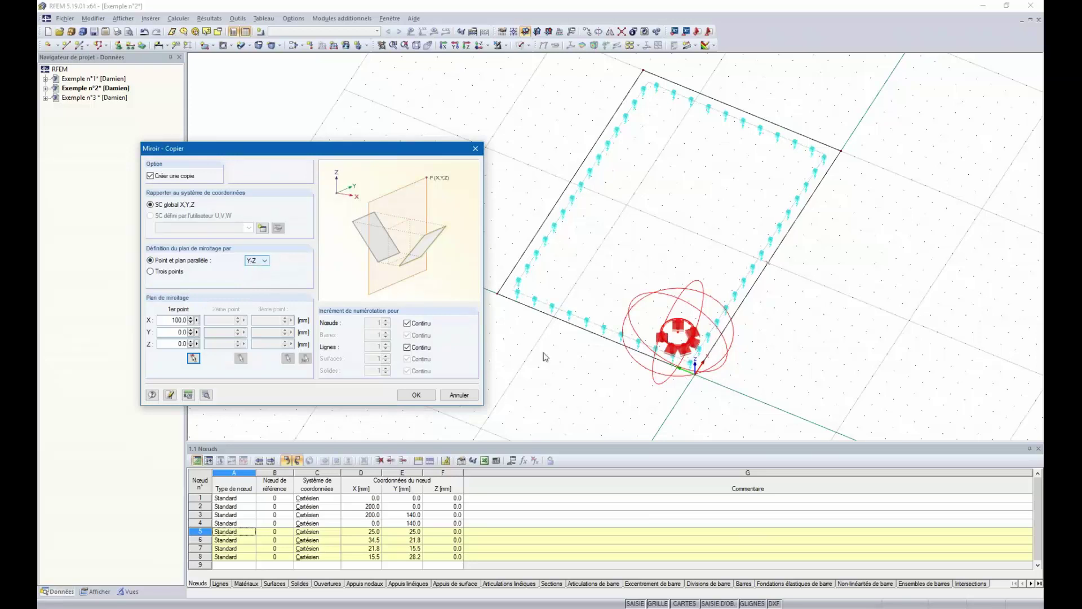
pyautogui.click(416, 395)
# Select both openings with their supports and refinements and mirror copies of them about the X-Z plane at Y = 70 mm
pyautogui.keyDown('ctrl'); pyautogui.moveTo(803, 307); pyautogui.dragTo(801, 381, button='middle'); pyautogui.keyUp('ctrl')
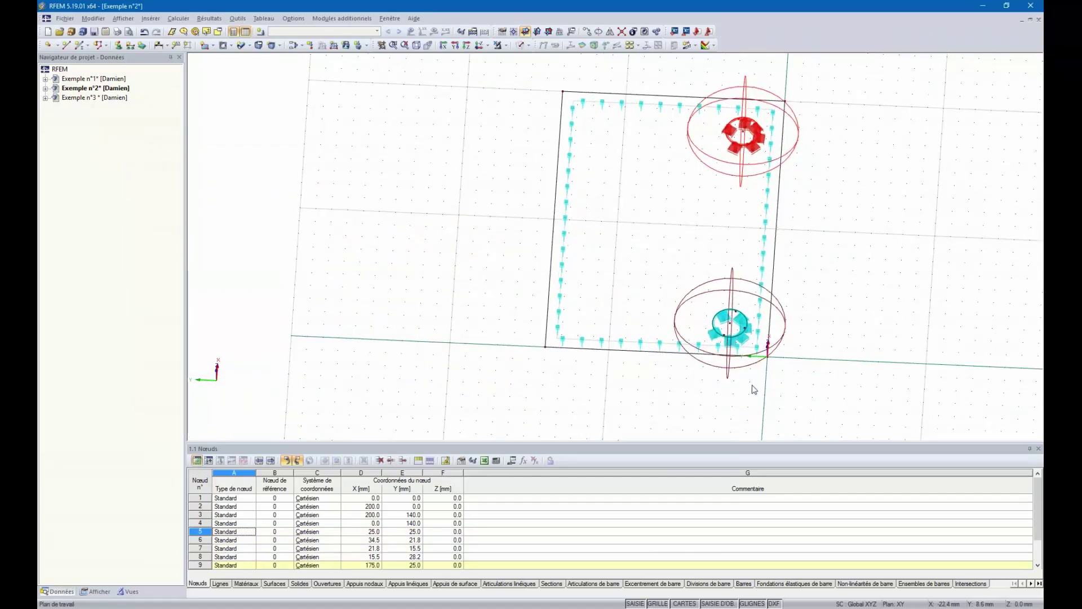
pyautogui.moveTo(754, 389); pyautogui.dragTo(705, 273)
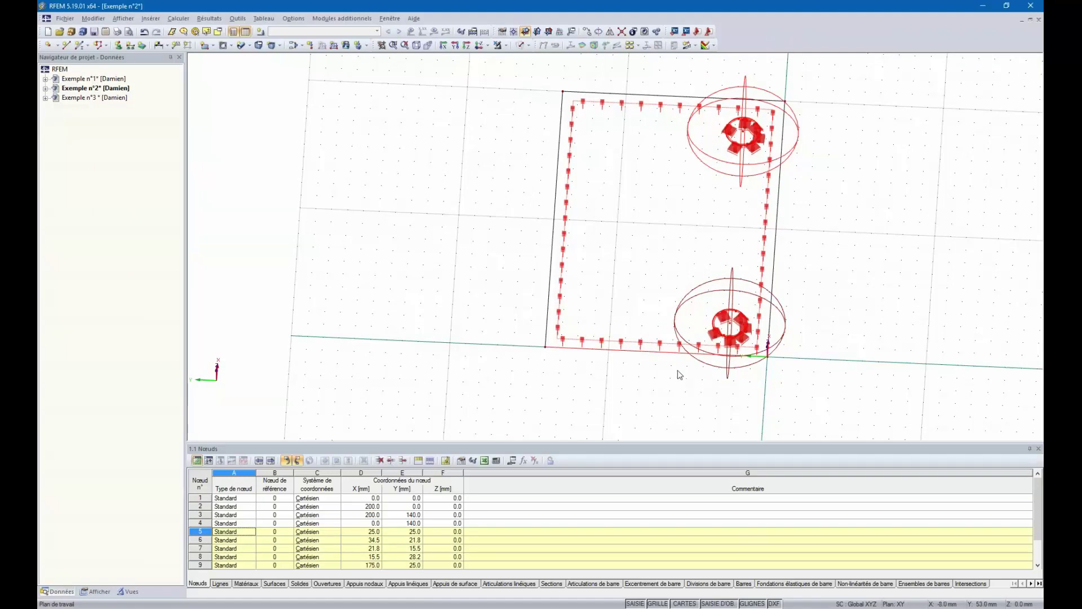
pyautogui.moveTo(680, 375); pyautogui.dragTo(652, 334)
pyautogui.keyDown('ctrl'); pyautogui.moveTo(767, 394); pyautogui.dragTo(679, 316, button='middle'); pyautogui.keyUp('ctrl')
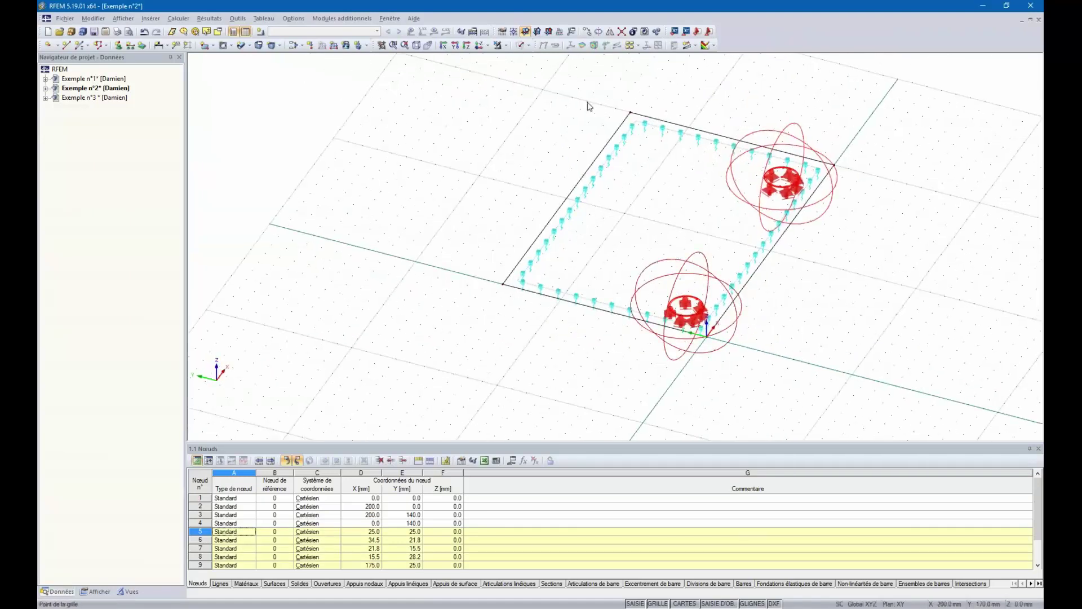
pyautogui.click(609, 33)
pyautogui.click(488, 292)
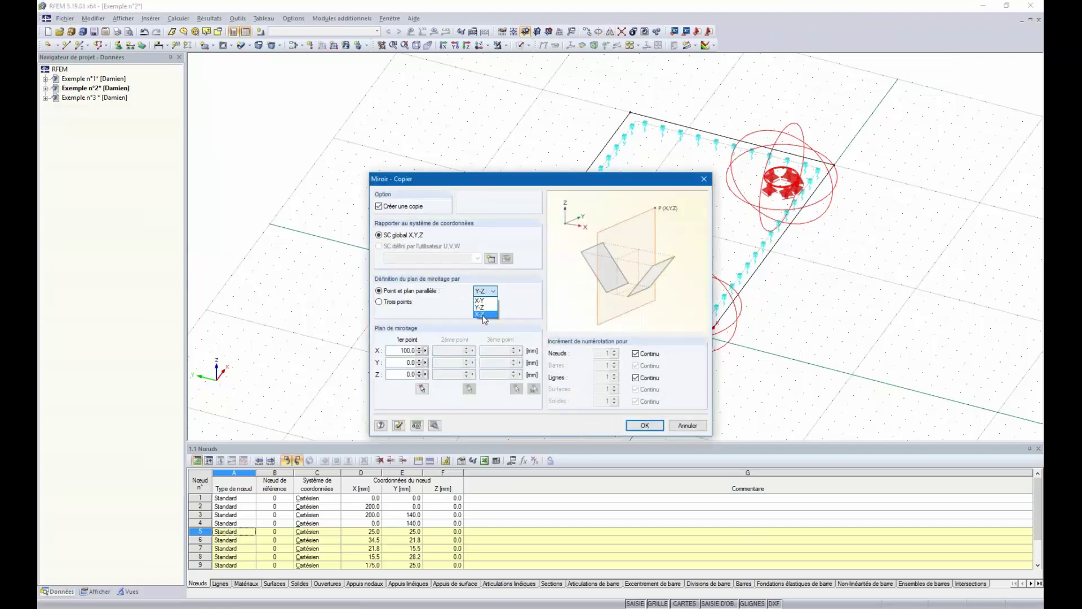
pyautogui.click(421, 389)
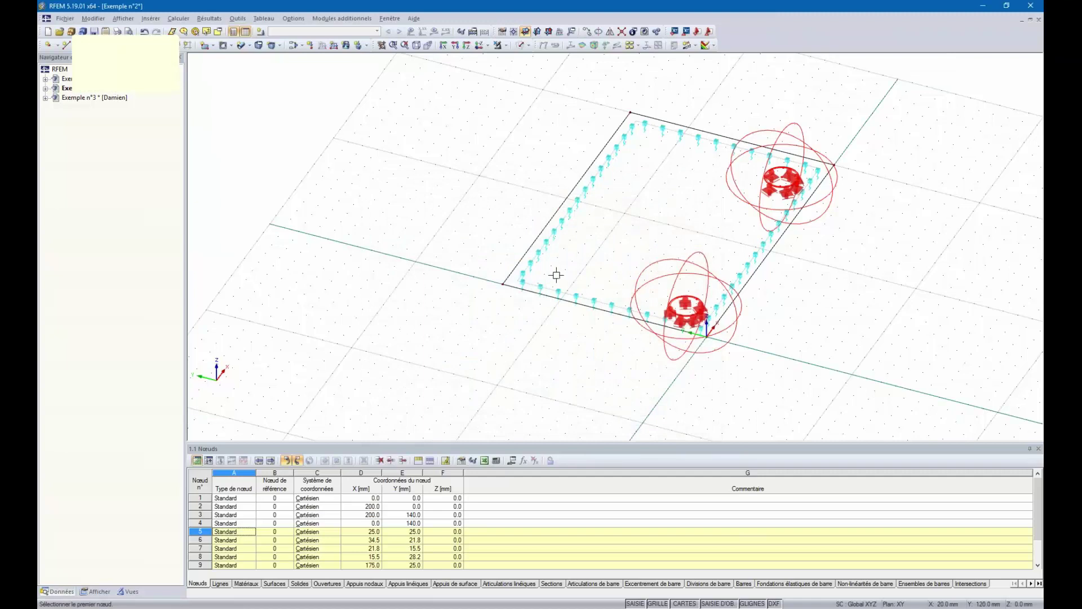
pyautogui.click(615, 313)
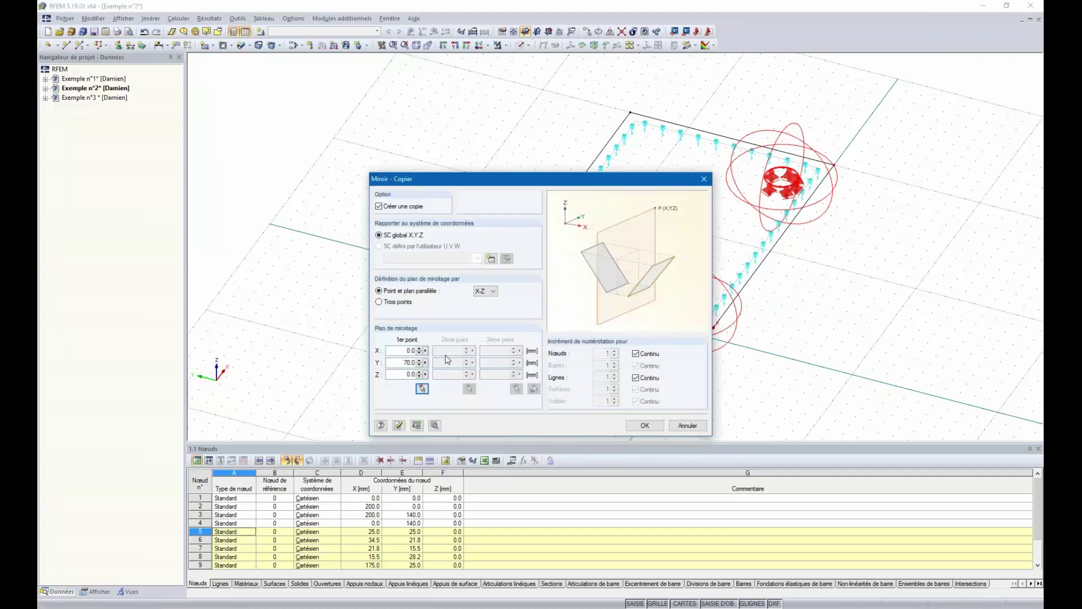
pyautogui.click(644, 427)
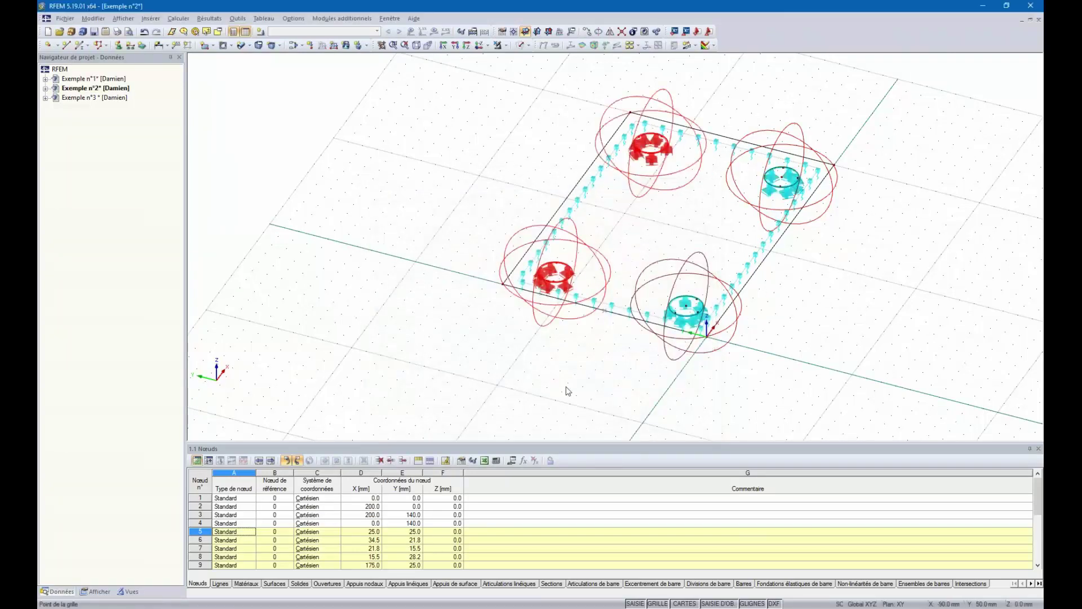
# Examine the four openings with their line supports and mesh refinements from several angles
pyautogui.keyDown('ctrl'); pyautogui.moveTo(565, 391); pyautogui.dragTo(902, 357, button='middle'); pyautogui.keyUp('ctrl')
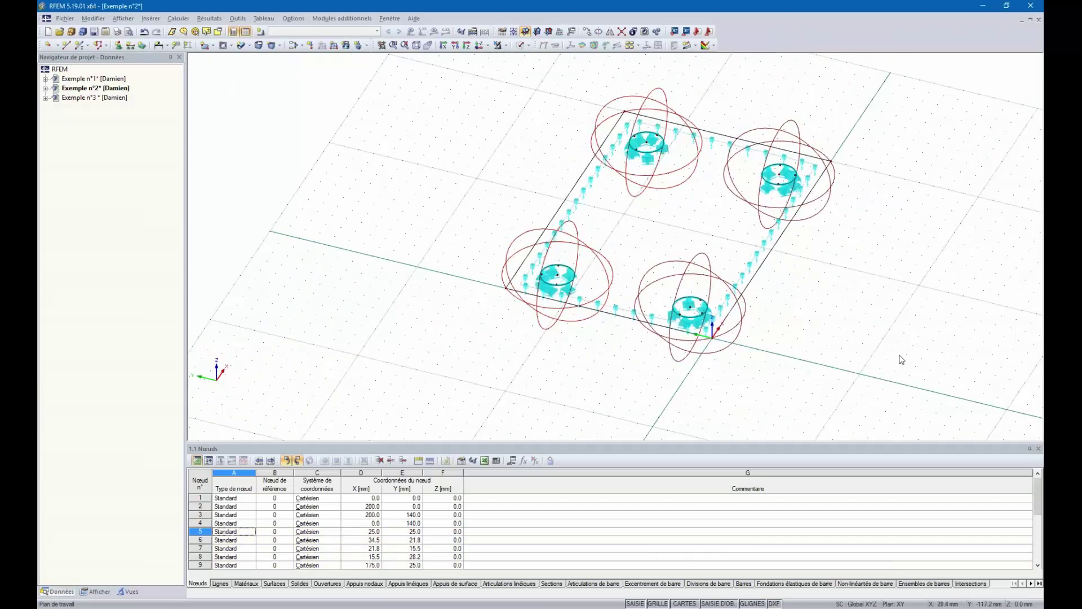
pyautogui.scroll(2, 767, 300)
pyautogui.scroll(-2, 767, 300)
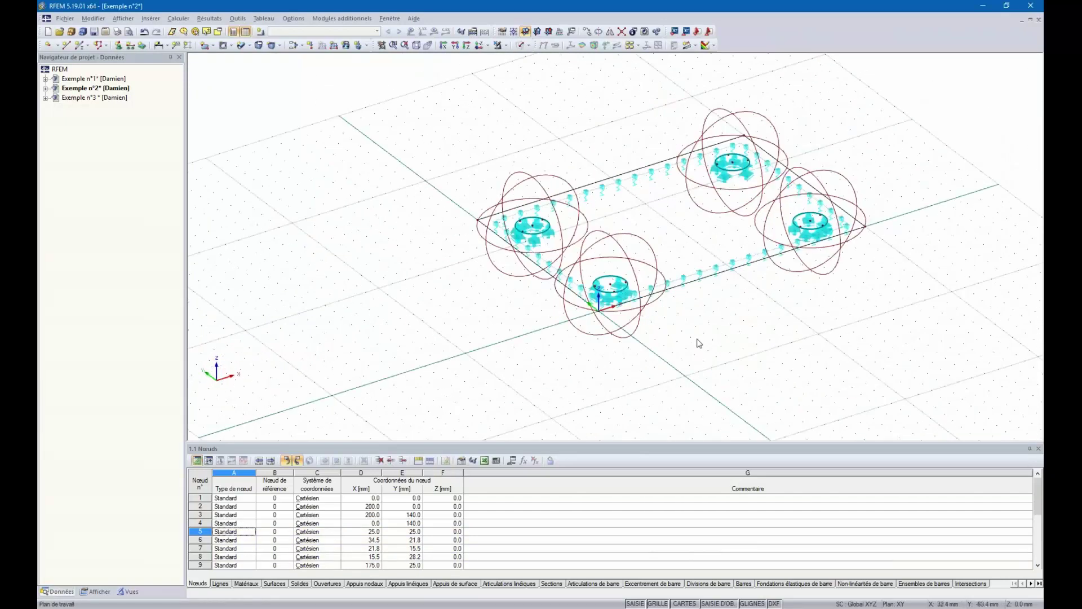
pyautogui.scroll(2, 737, 374)
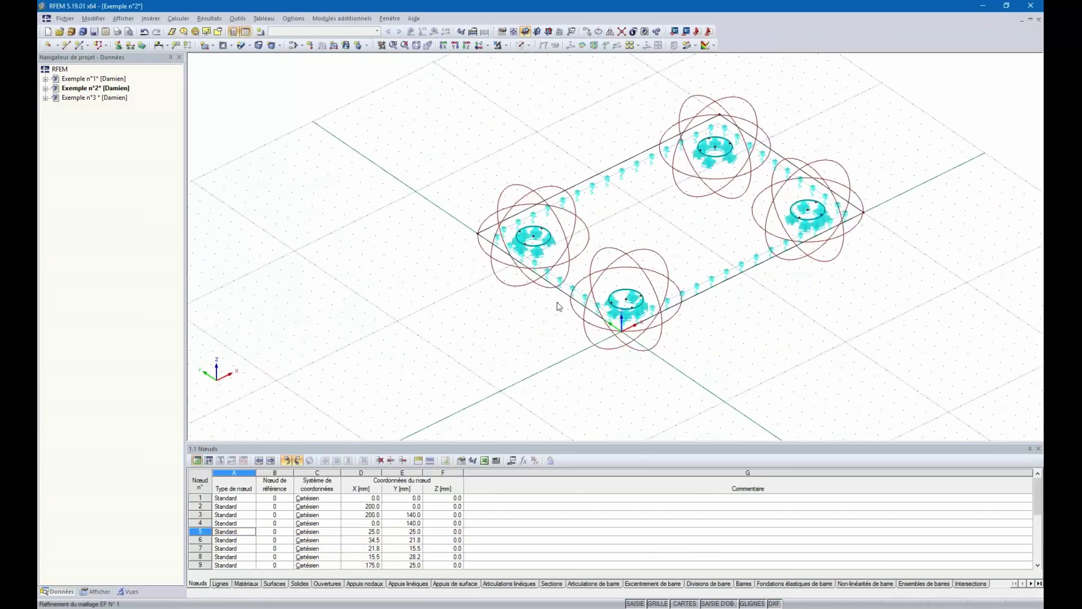
pyautogui.keyDown('ctrl'); pyautogui.moveTo(715, 235); pyautogui.dragTo(810, 97, button='middle'); pyautogui.keyUp('ctrl')
pyautogui.keyDown('ctrl'); pyautogui.moveTo(791, 137); pyautogui.dragTo(727, 276, button='middle'); pyautogui.keyUp('ctrl')
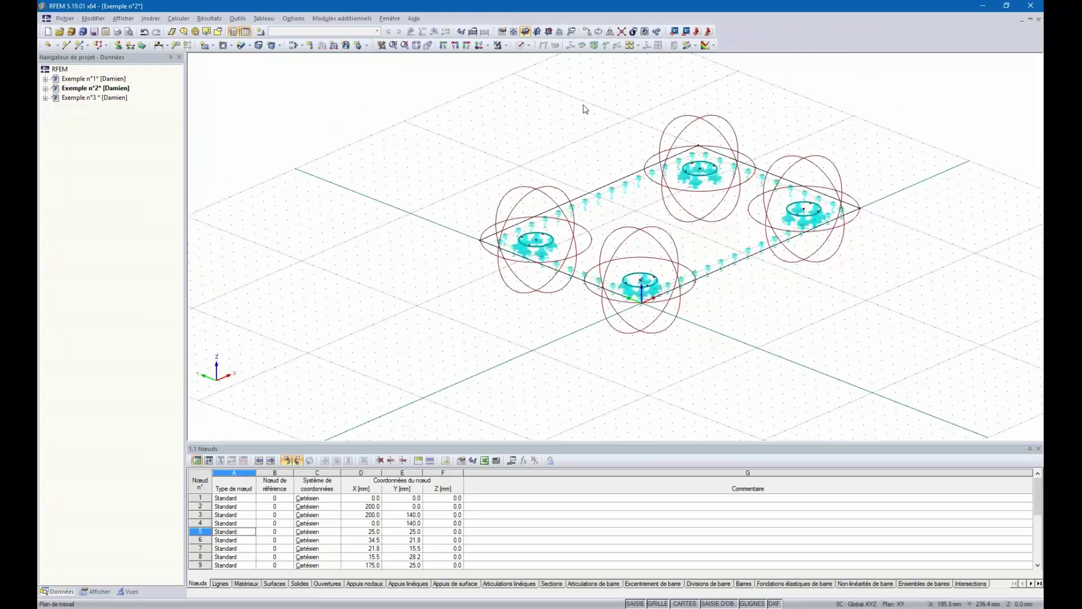
pyautogui.keyDown('ctrl'); pyautogui.moveTo(582, 106); pyautogui.dragTo(624, 155, button='middle'); pyautogui.keyUp('ctrl')
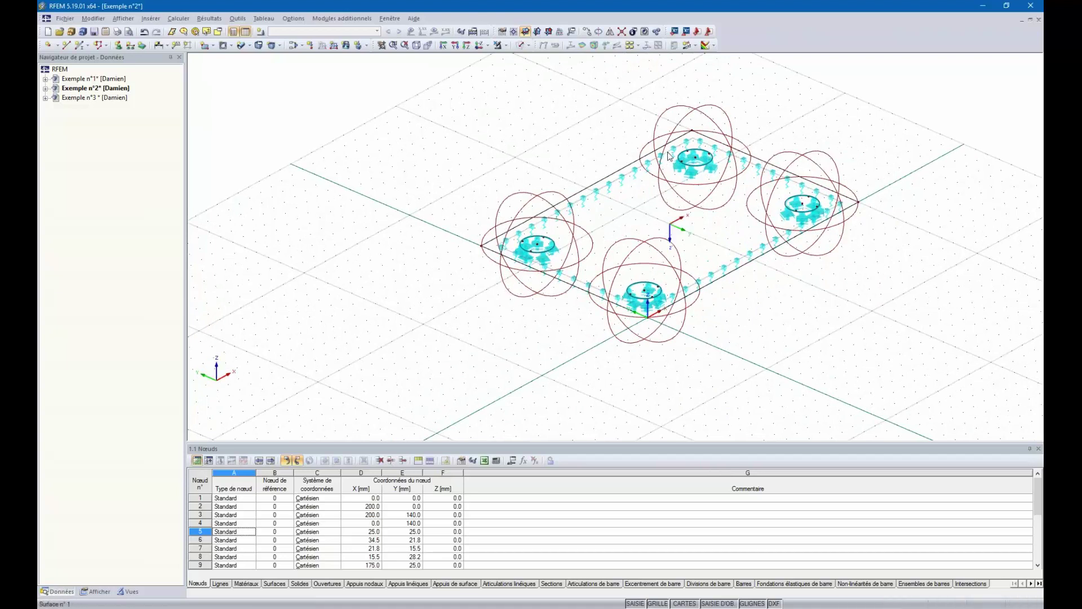
pyautogui.keyDown('ctrl'); pyautogui.moveTo(628, 145); pyautogui.dragTo(712, 237, button='middle'); pyautogui.keyUp('ctrl')
pyautogui.keyDown('ctrl'); pyautogui.moveTo(684, 234); pyautogui.dragTo(587, 310, button='middle'); pyautogui.keyUp('ctrl')
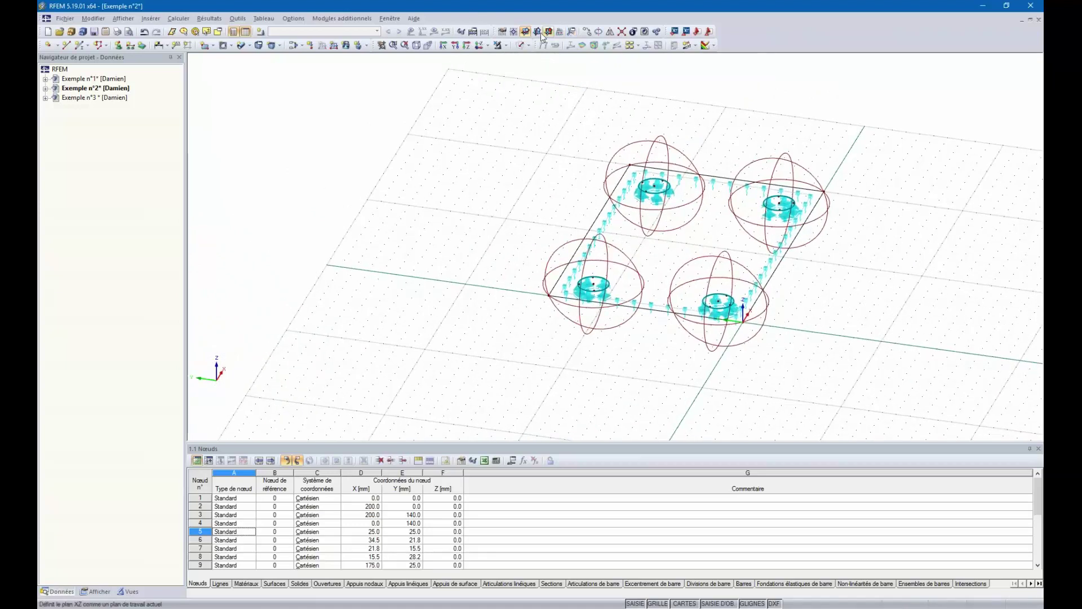
# Place the work plane origin at the midpoint of the plate's 140 mm edge at X = 0 mm and set the XZ work plane
pyautogui.click(514, 32)
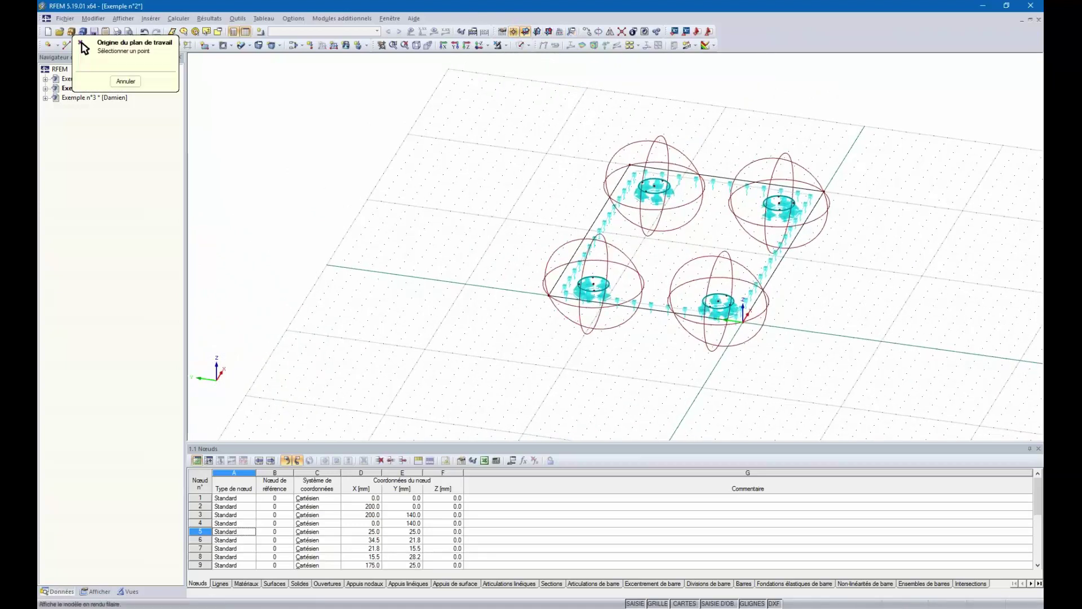
pyautogui.click(647, 308)
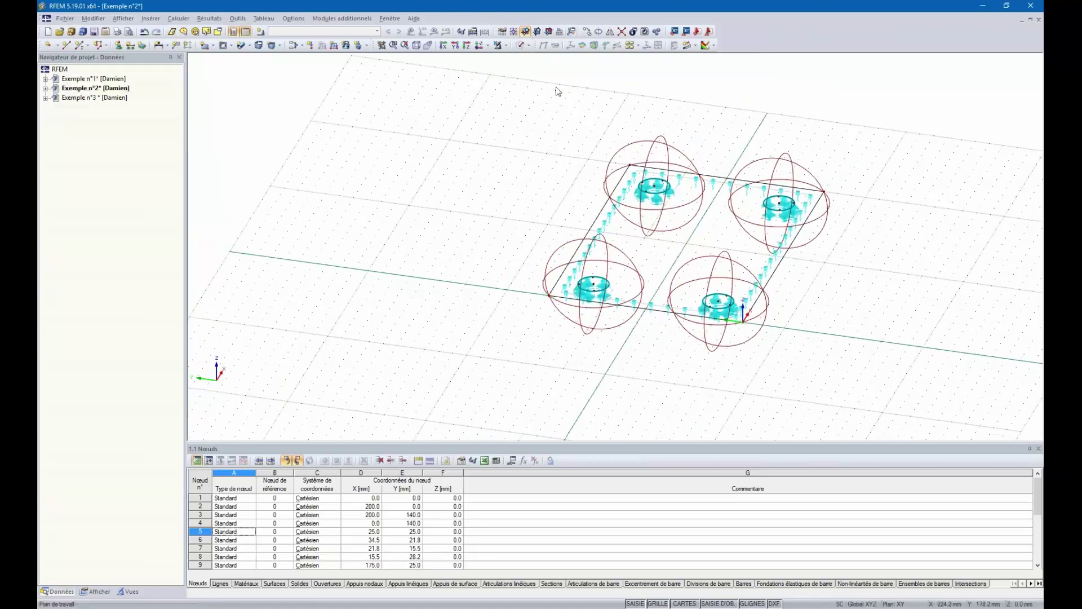
pyautogui.click(546, 32)
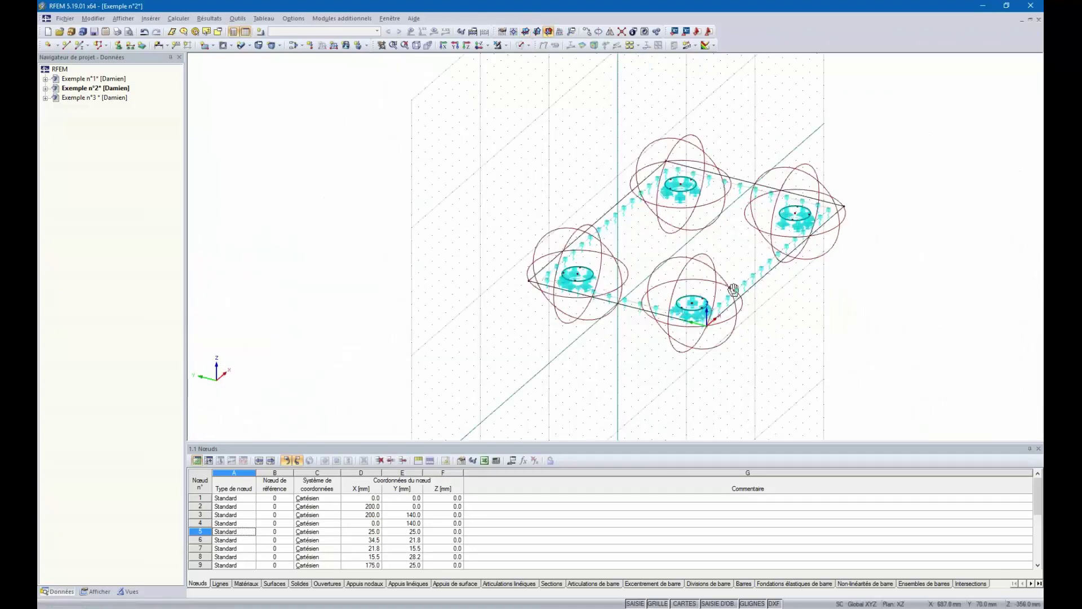
pyautogui.keyDown('ctrl'); pyautogui.moveTo(670, 264); pyautogui.dragTo(721, 304, button='middle'); pyautogui.keyUp('ctrl')
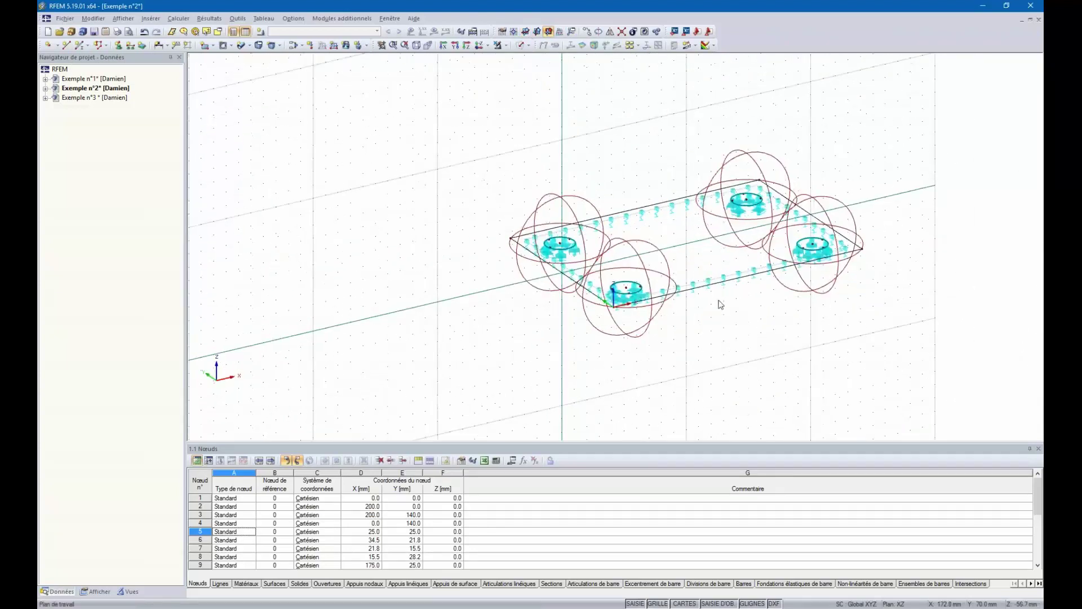
pyautogui.keyDown('ctrl'); pyautogui.moveTo(555, 355); pyautogui.dragTo(537, 369, button='middle'); pyautogui.keyUp('ctrl')
pyautogui.keyDown('ctrl'); pyautogui.moveTo(557, 333); pyautogui.dragTo(672, 362, button='middle'); pyautogui.keyUp('ctrl')
# Draw a line along the plate's middle at Y = 70 mm, joining the midpoints of the two short edges
pyautogui.click(66, 45)
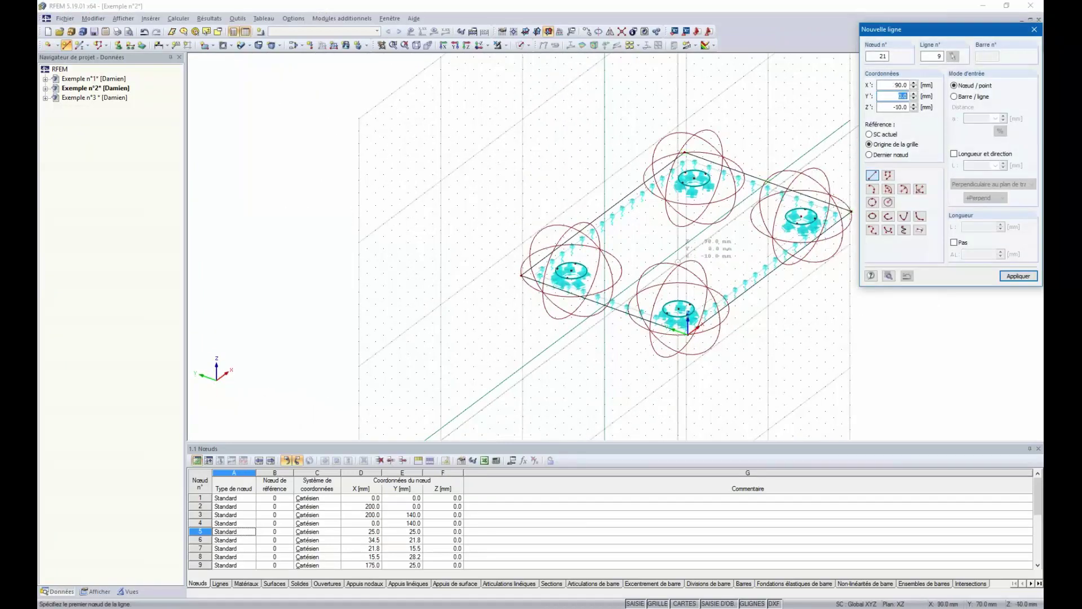
pyautogui.click(605, 306)
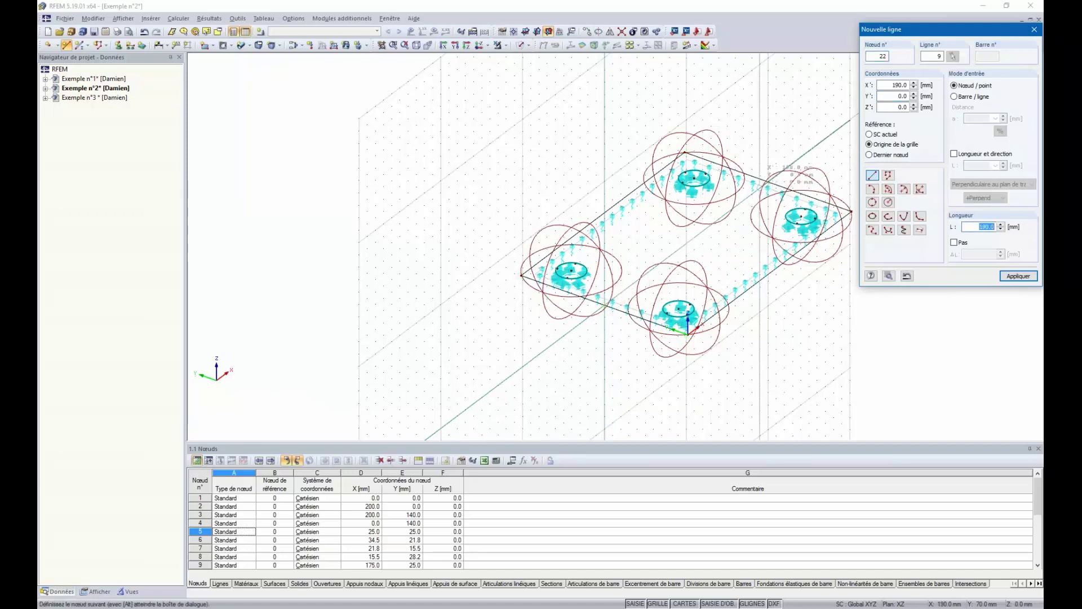
pyautogui.click(768, 182)
pyautogui.scroll(-2, 557, 224)
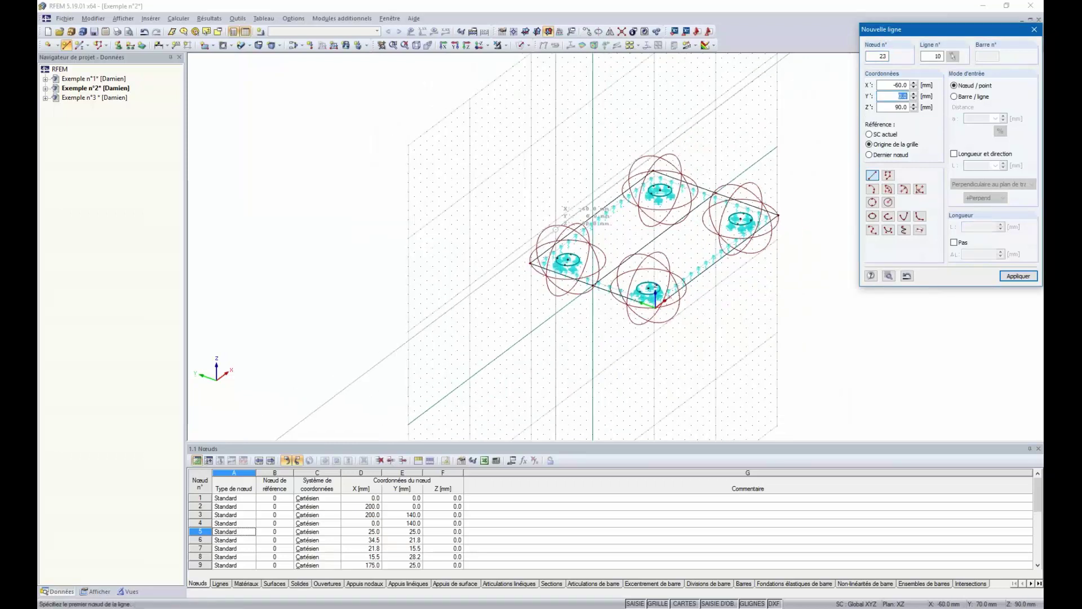
pyautogui.press('Escape')
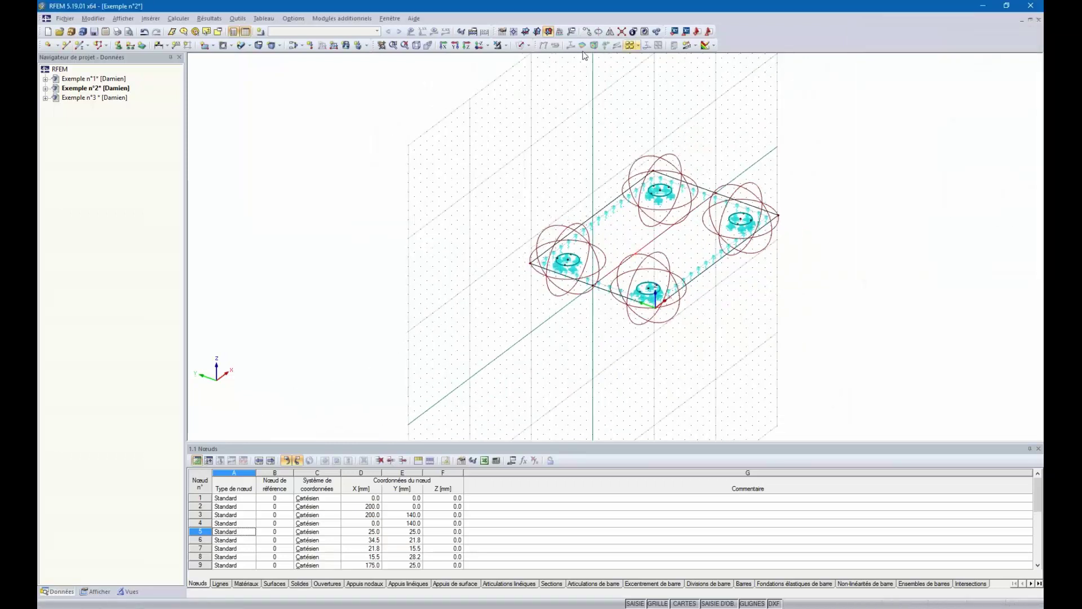
# Isolate the new middle line in visibility mode and turn off the display of hidden objects in the background
pyautogui.click(508, 47)
pyautogui.click(512, 58)
pyautogui.keyDown('ctrl'); pyautogui.moveTo(873, 168); pyautogui.dragTo(804, 175, button='middle'); pyautogui.keyUp('ctrl')
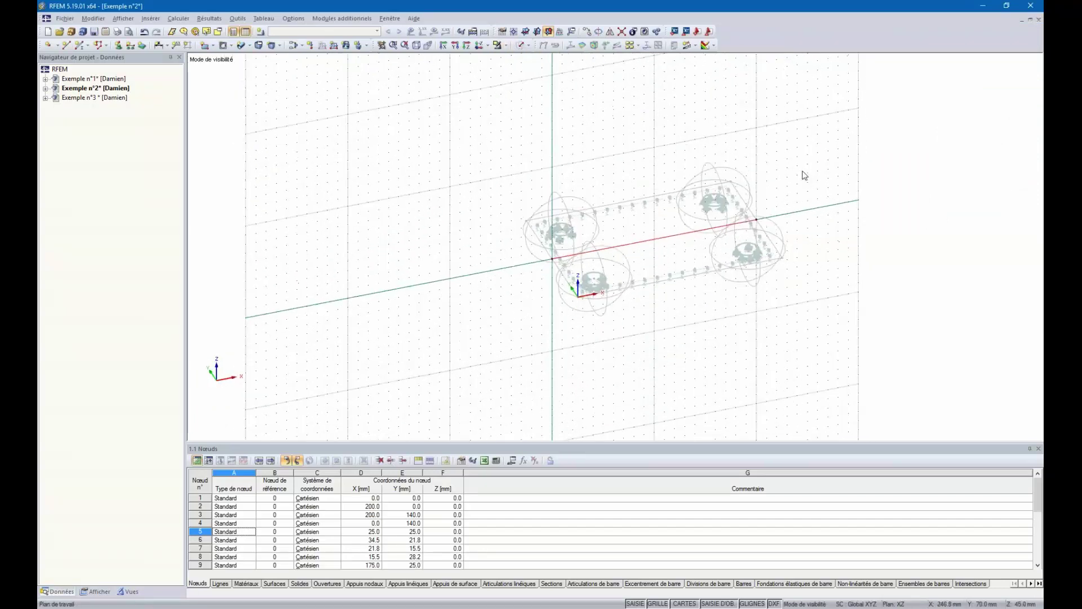
pyautogui.rightClick(648, 212)
pyautogui.click(665, 320)
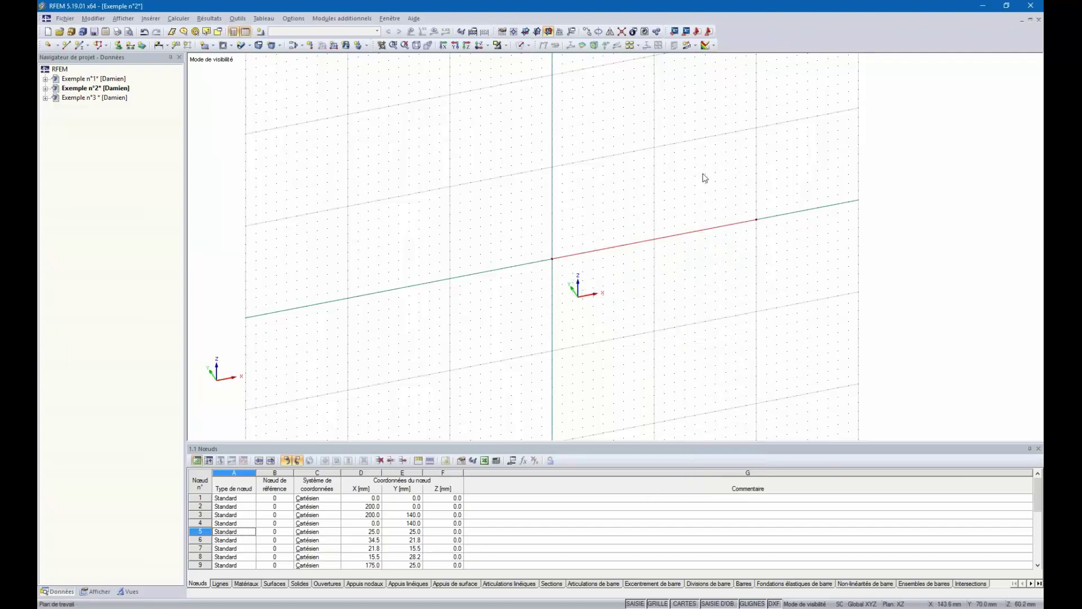
pyautogui.keyDown('ctrl'); pyautogui.moveTo(615, 164); pyautogui.dragTo(606, 222, button='middle'); pyautogui.keyUp('ctrl')
pyautogui.rightClick(622, 219)
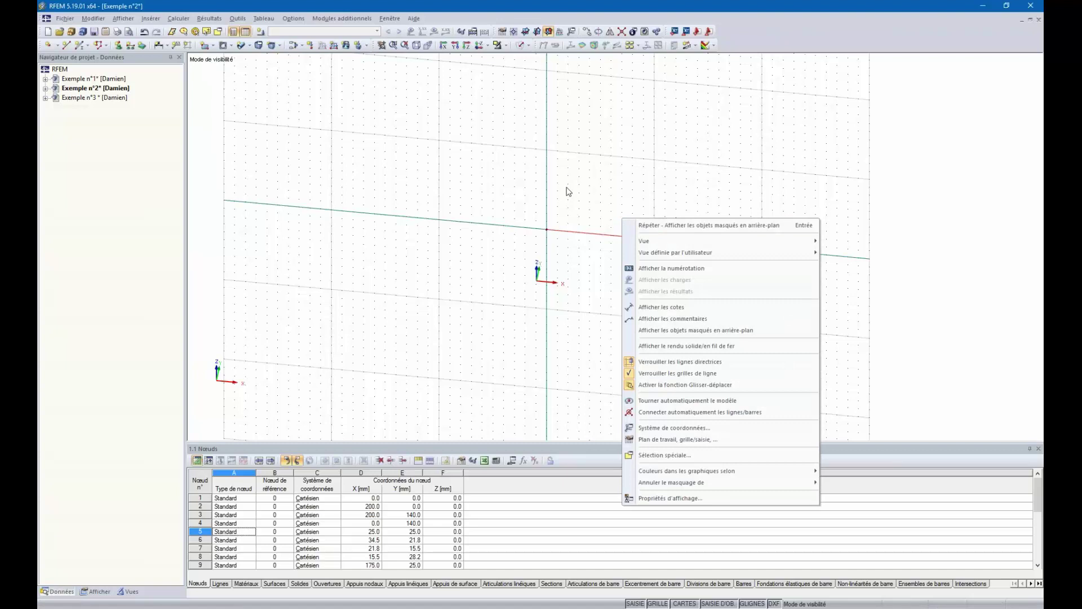
pyautogui.keyDown('ctrl'); pyautogui.moveTo(648, 192); pyautogui.dragTo(700, 247, button='middle'); pyautogui.keyUp('ctrl')
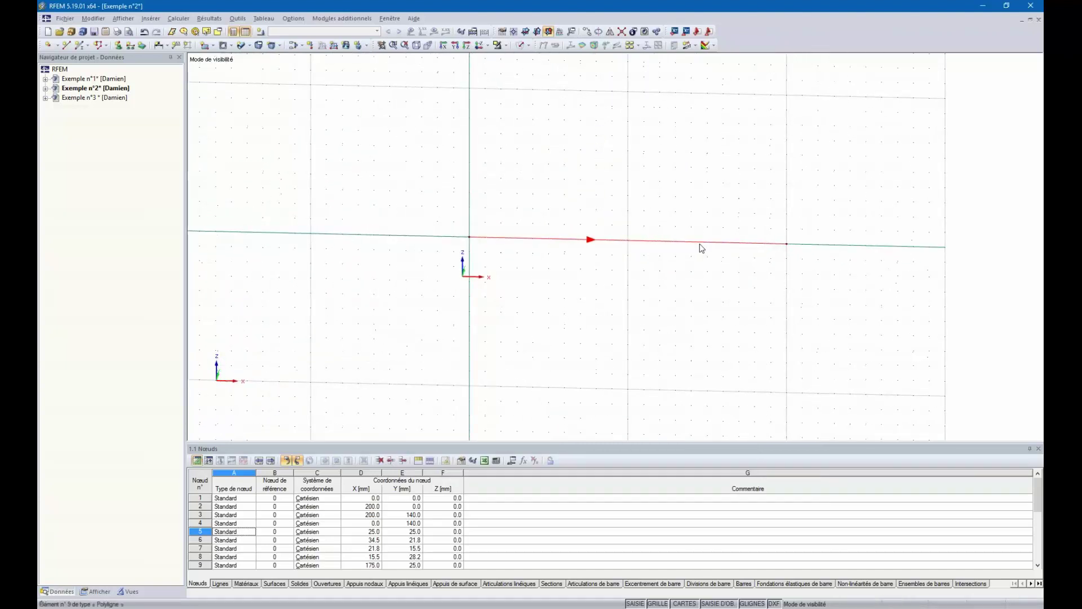
# Create a standard node above the far end of the middle line at X = 200 mm and Z = 150 mm
pyautogui.scroll(-3, 699, 239)
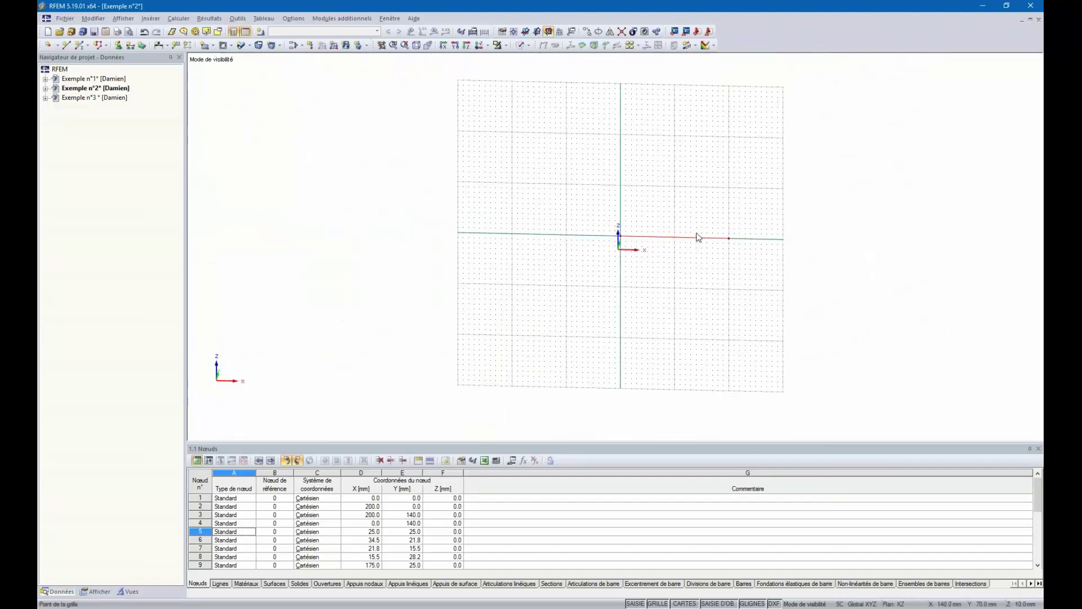
pyautogui.click(51, 46)
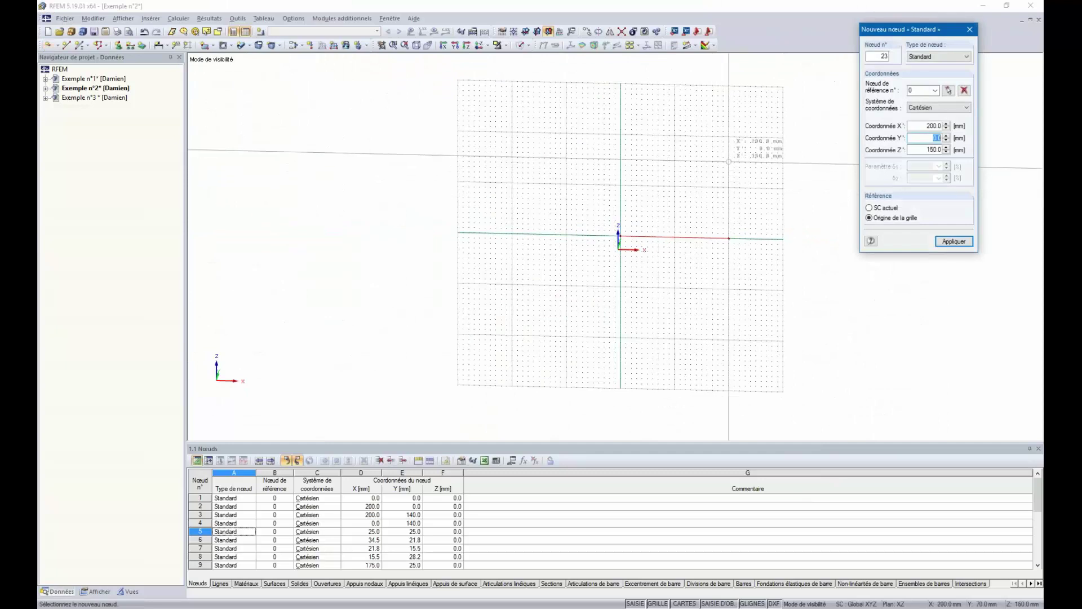
pyautogui.click(729, 162)
pyautogui.press('Escape')
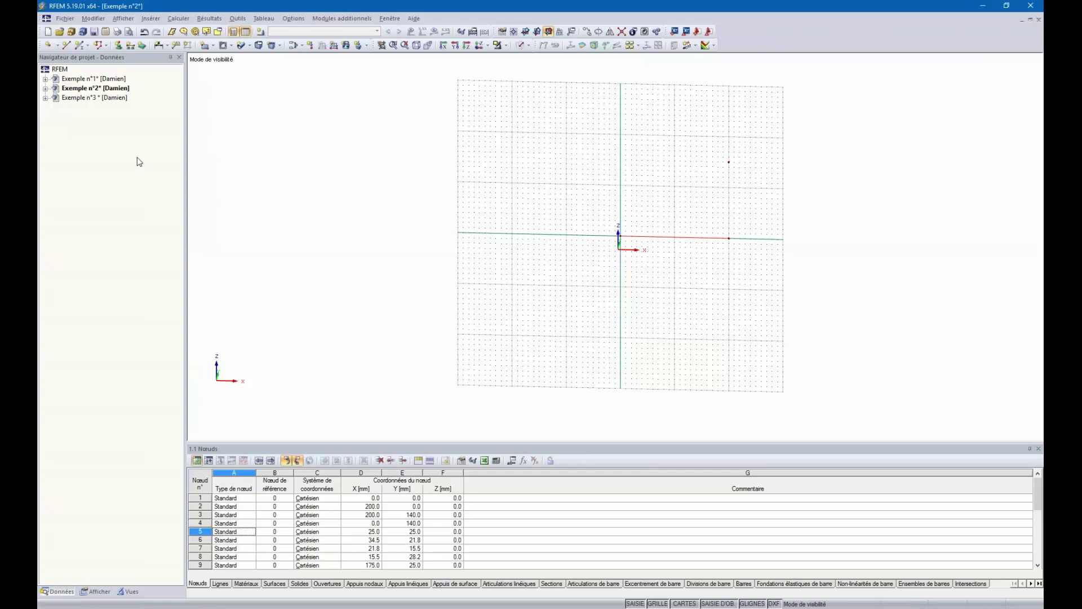
# Create a node relative to the end node of the middle line, offset X = -46 mm, Y = 0 mm and Z = 58 mm
pyautogui.click(48, 45)
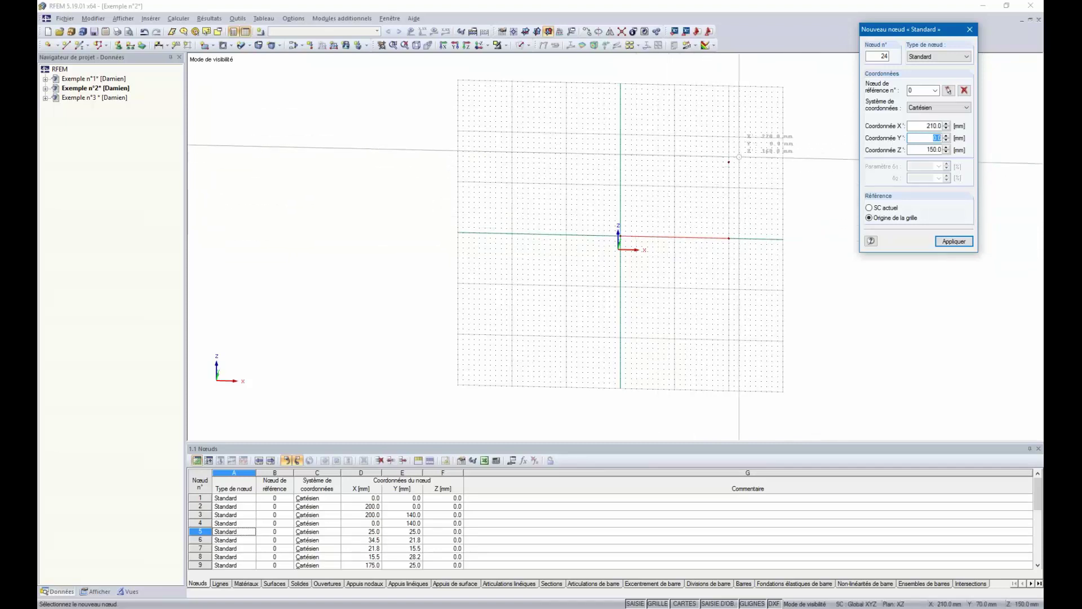
pyautogui.keyDown('ctrl'); pyautogui.moveTo(680, 160); pyautogui.dragTo(642, 184, button='middle'); pyautogui.keyUp('ctrl')
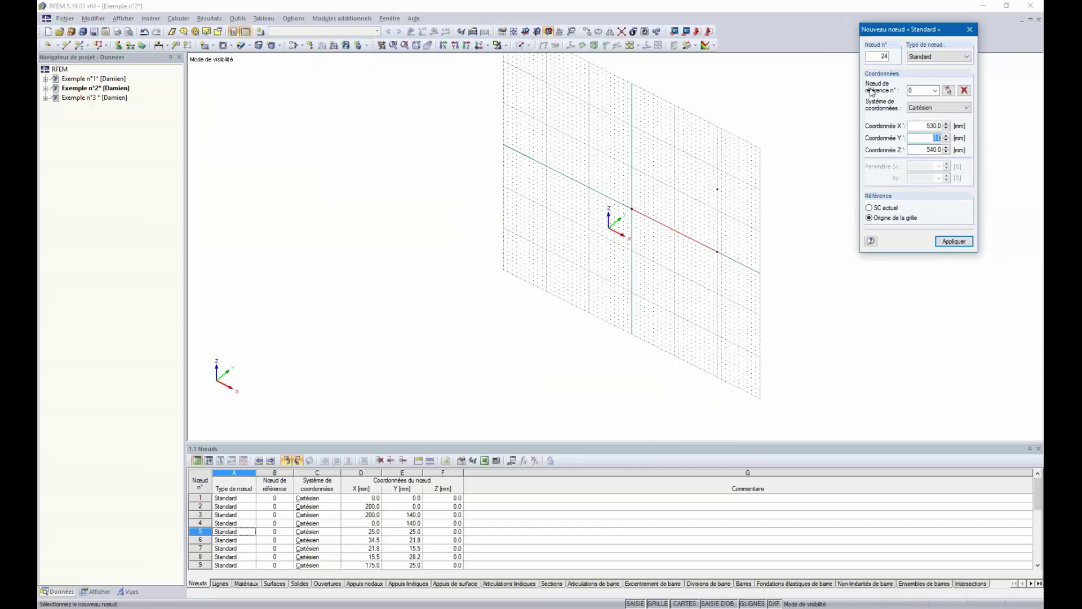
pyautogui.click(951, 91)
pyautogui.click(717, 252)
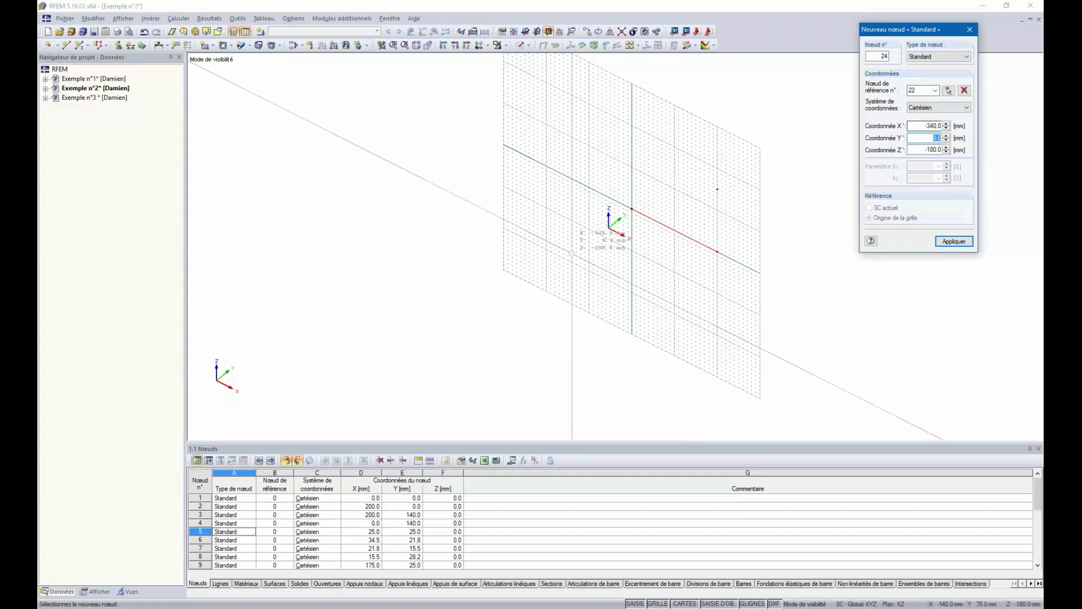
pyautogui.keyDown('ctrl'); pyautogui.moveTo(701, 187); pyautogui.dragTo(756, 135, button='middle'); pyautogui.keyUp('ctrl')
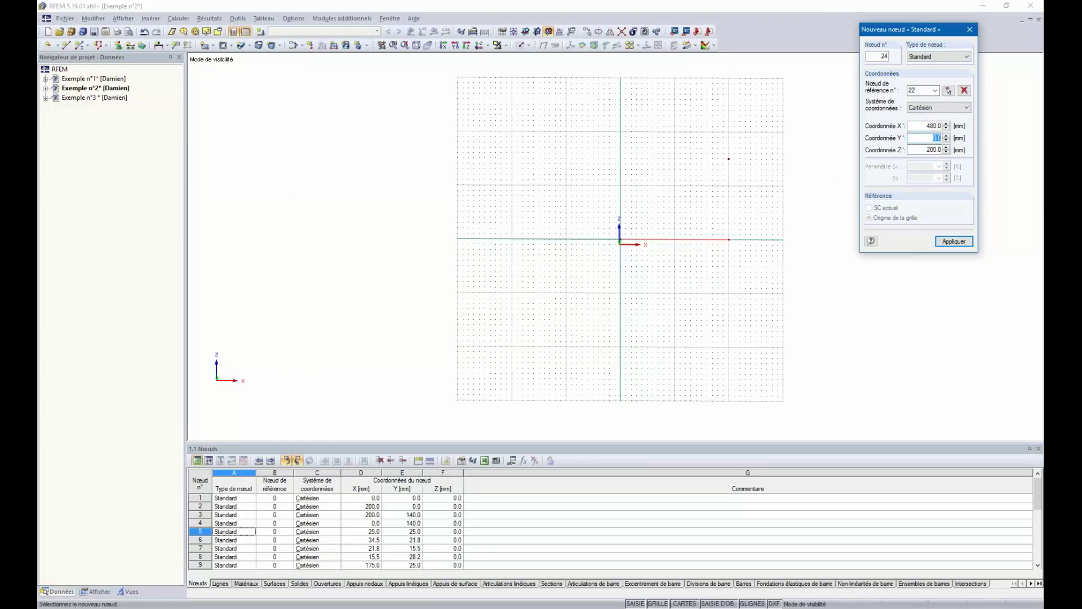
pyautogui.click(927, 125)
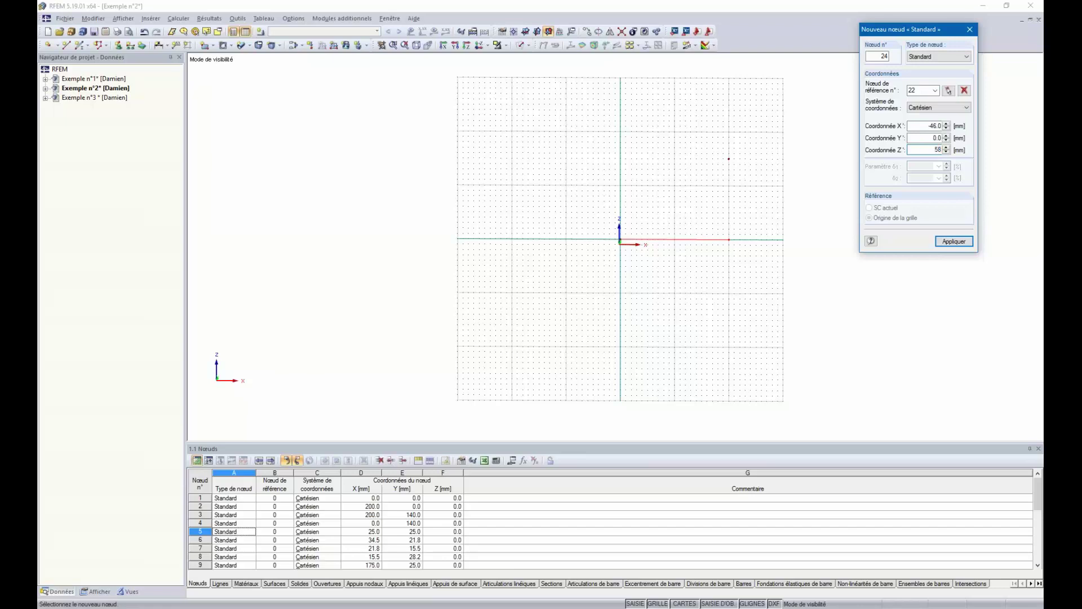
pyautogui.rightClick(778, 179)
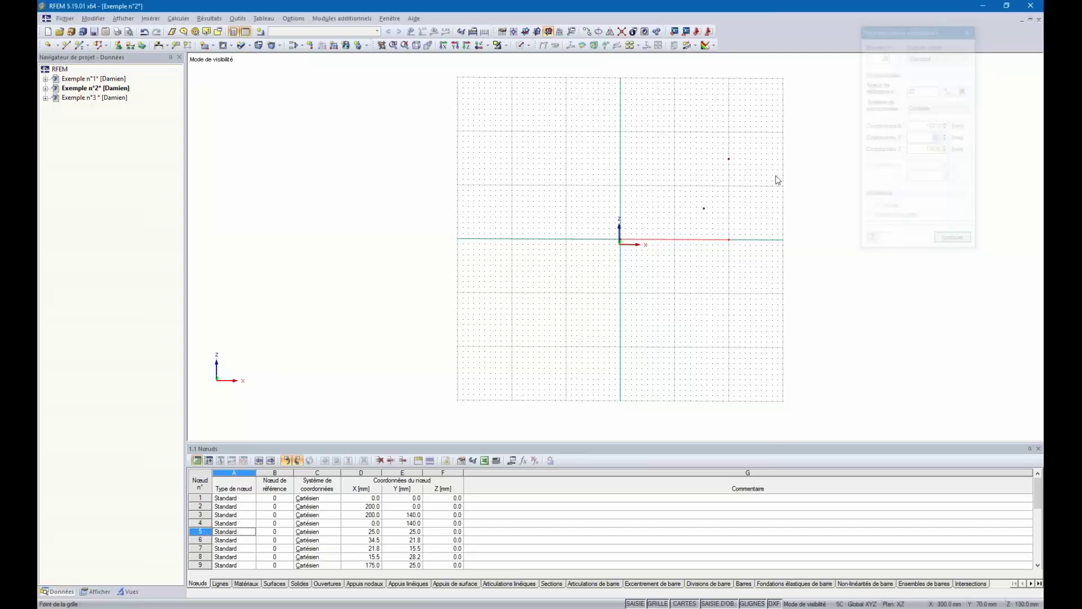
# Draw an arc tangent to the sloping and vertical guide lines through the upper node, with its radius set by the offset centre node
pyautogui.keyDown('ctrl'); pyautogui.moveTo(744, 219); pyautogui.dragTo(710, 254, button='middle'); pyautogui.keyUp('ctrl')
pyautogui.scroll(2, 696, 209)
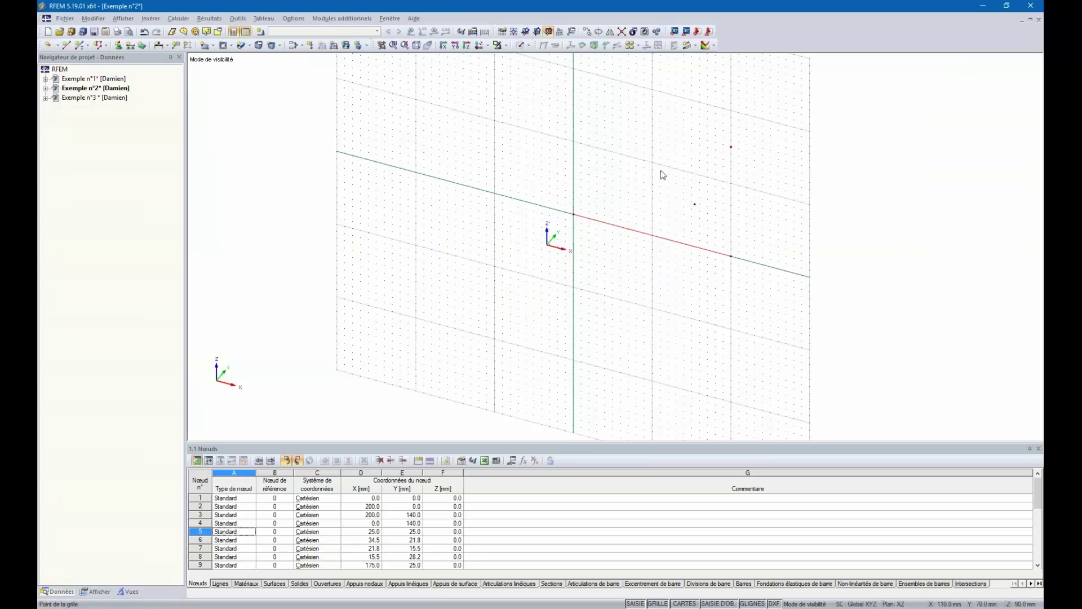
pyautogui.moveTo(720, 166)
pyautogui.keyDown('ctrl'); pyautogui.mouseDown(button='middle')
pyautogui.moveTo(739, 155)
pyautogui.moveTo(682, 160)
pyautogui.moveTo(719, 151)
pyautogui.mouseUp(button='middle'); pyautogui.keyUp('ctrl')
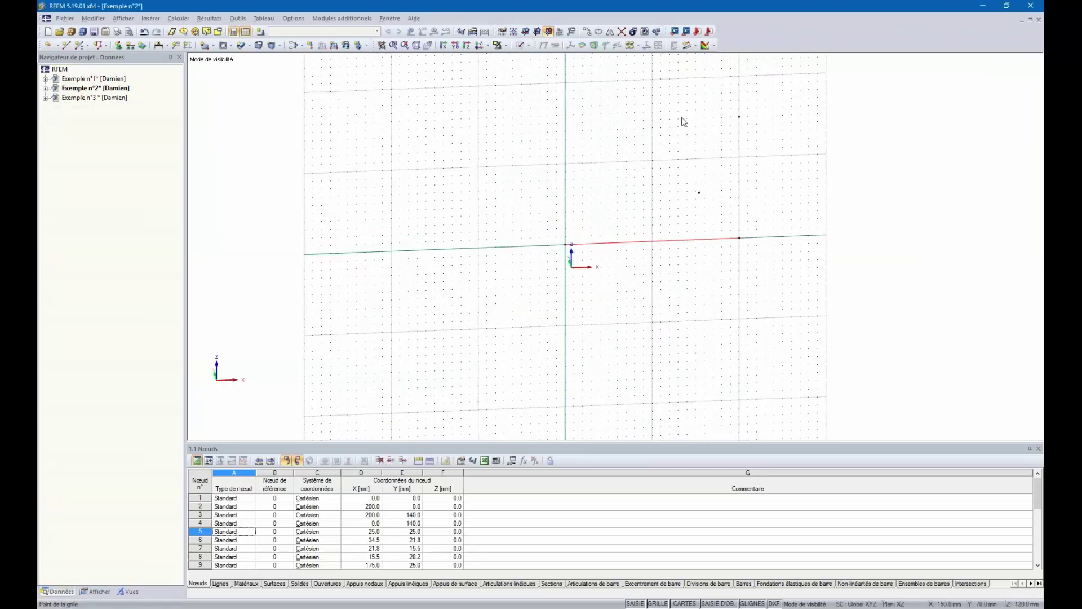
pyautogui.click(66, 45)
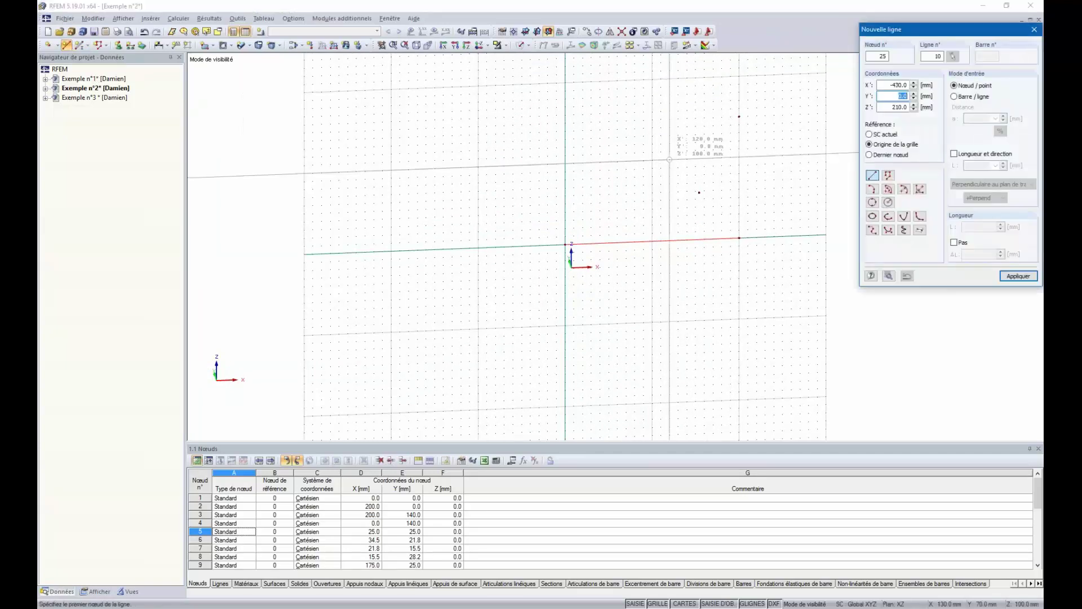
pyautogui.click(920, 190)
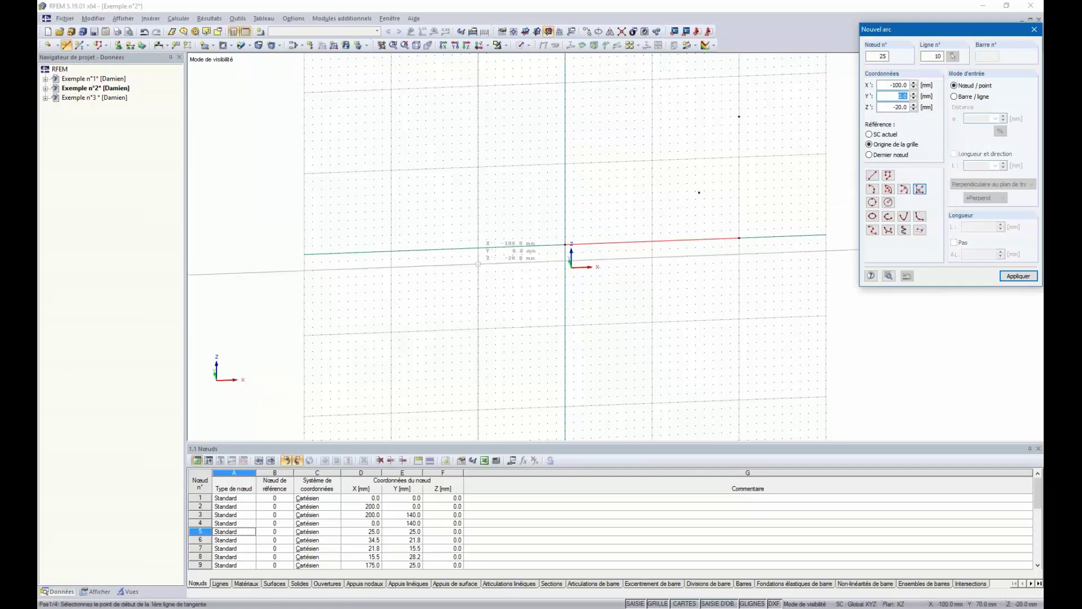
pyautogui.click(567, 244)
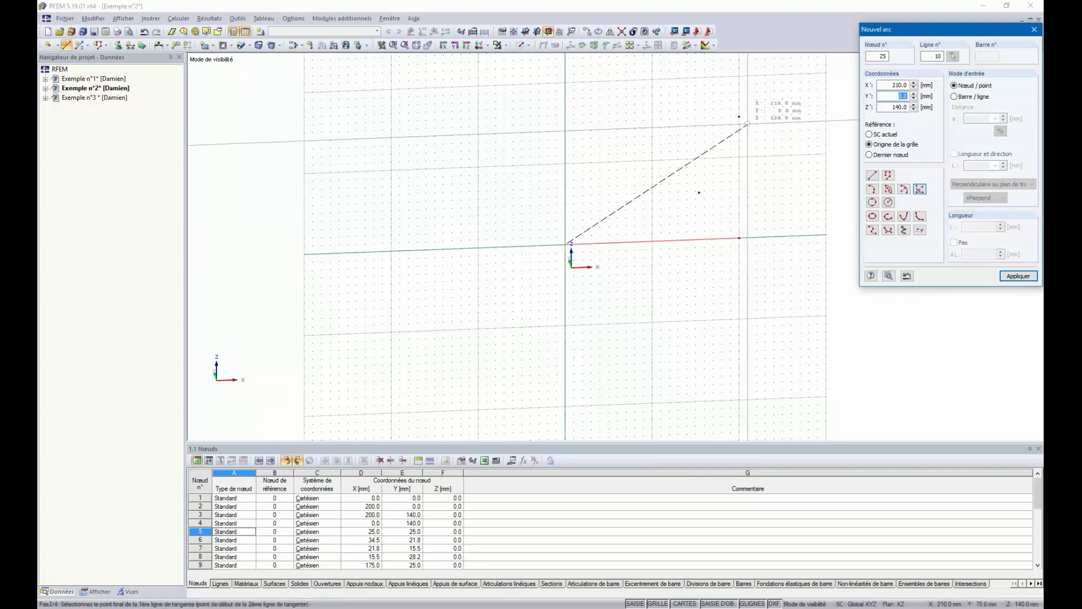
pyautogui.click(740, 117)
pyautogui.click(739, 238)
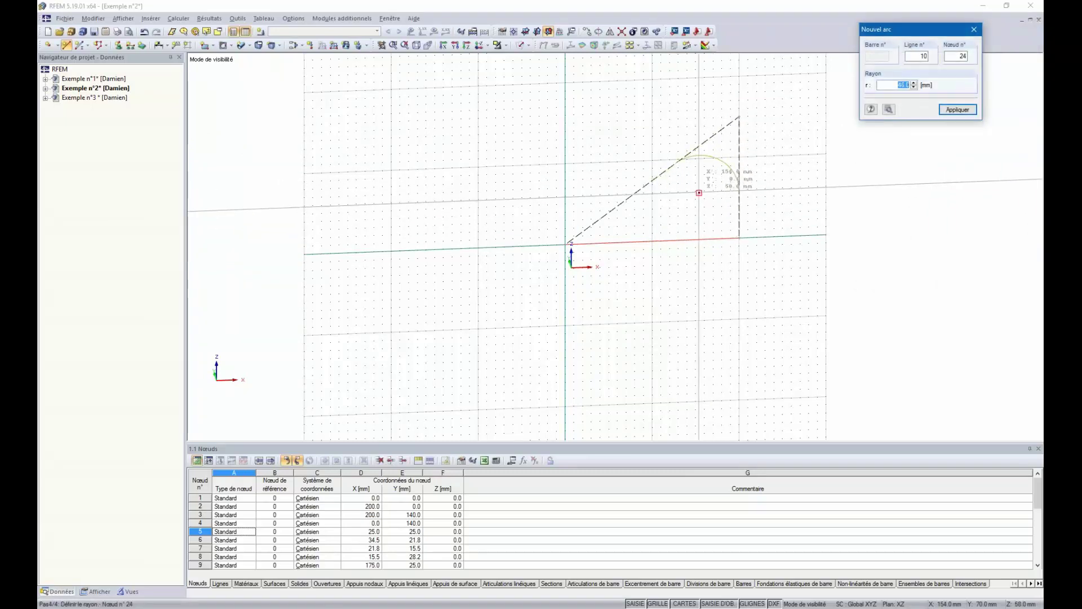
pyautogui.click(700, 192)
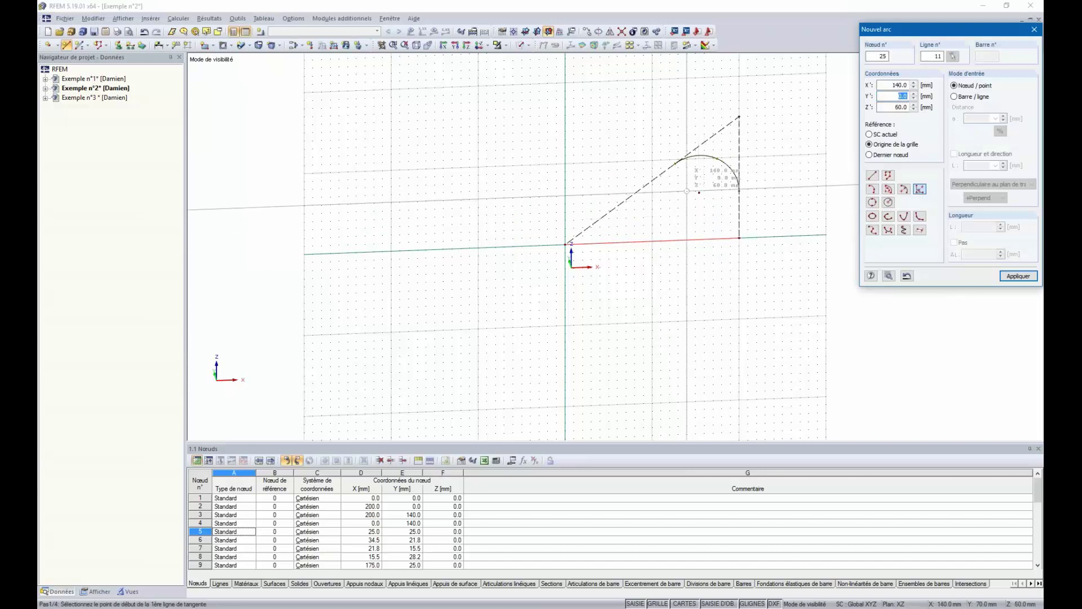
pyautogui.press('Escape')
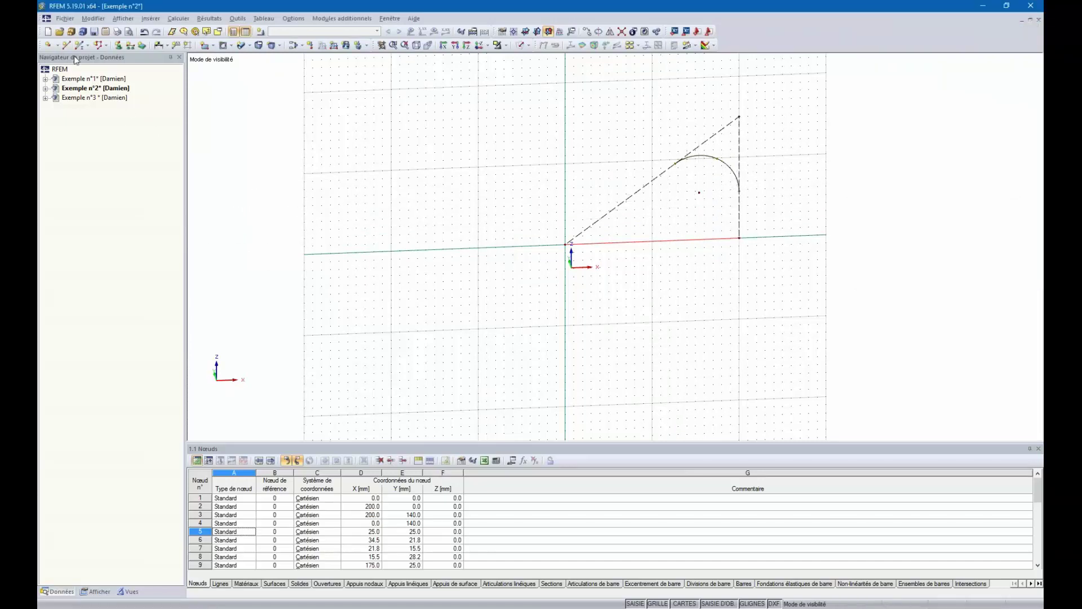
# Draw straight lines from the arc's two ends to the corresponding ends of the middle line to close the contour
pyautogui.click(66, 45)
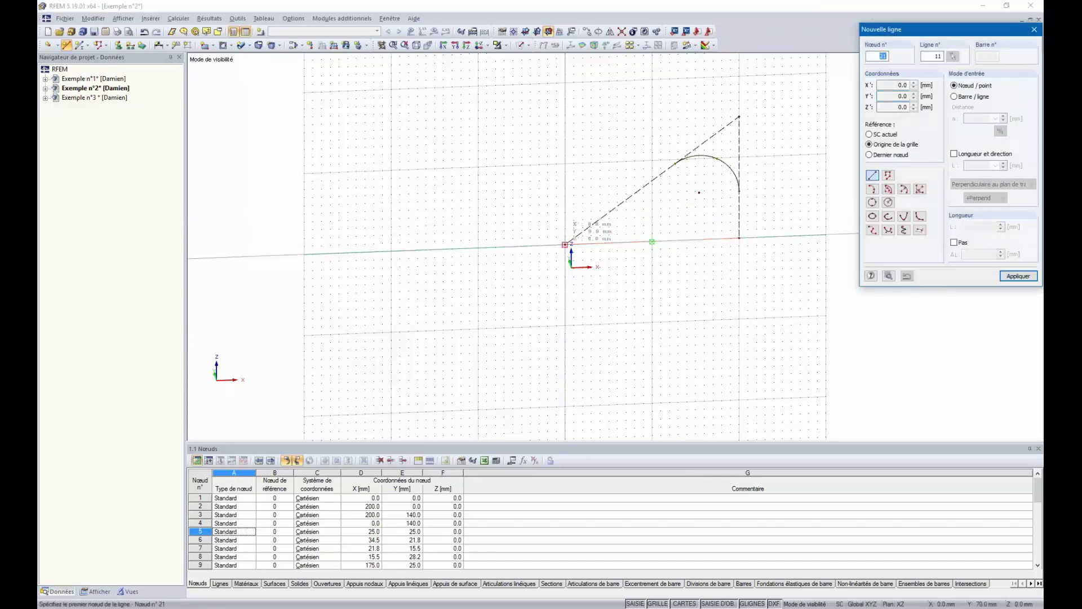
pyautogui.click(566, 244)
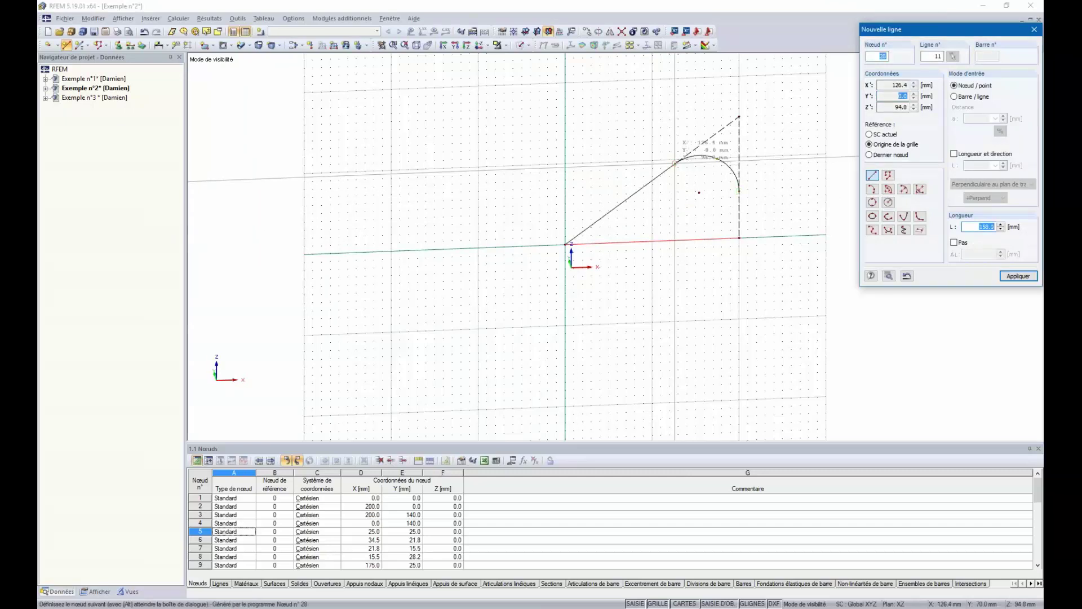
pyautogui.click(676, 163)
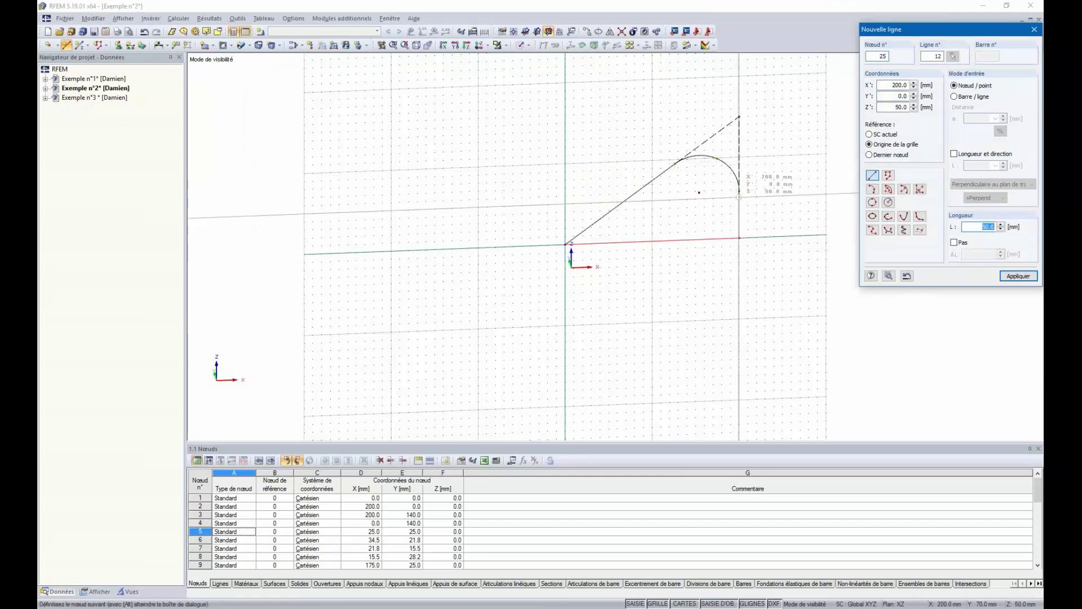
pyautogui.click(739, 195)
pyautogui.click(739, 238)
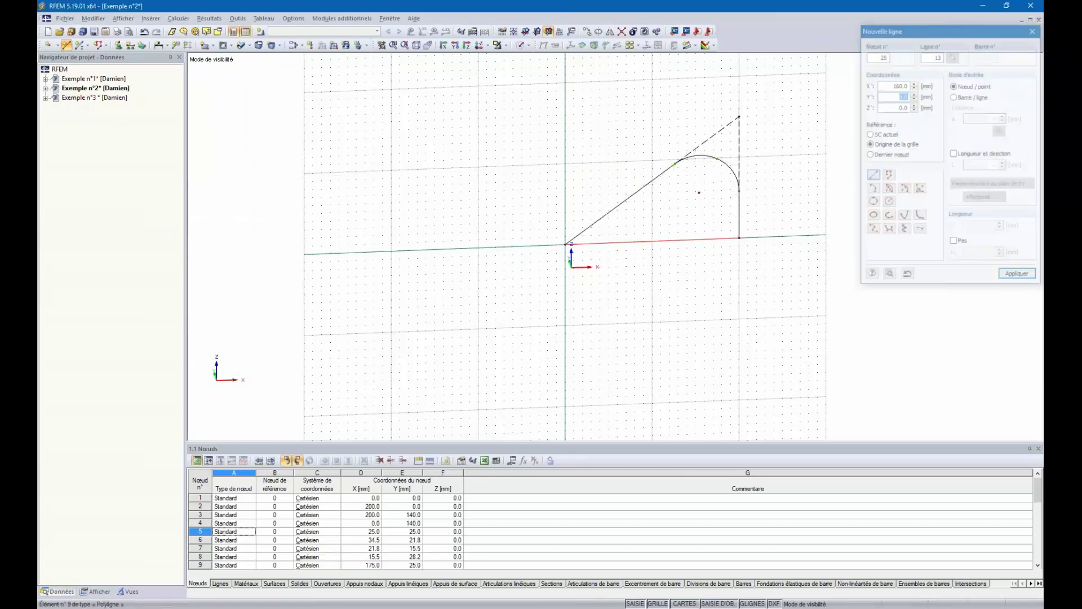
pyautogui.press('Escape')
# Create a 6 mm thick standard Acier S 235 surface from the closed contour lines and show the model rendered
pyautogui.click(212, 45)
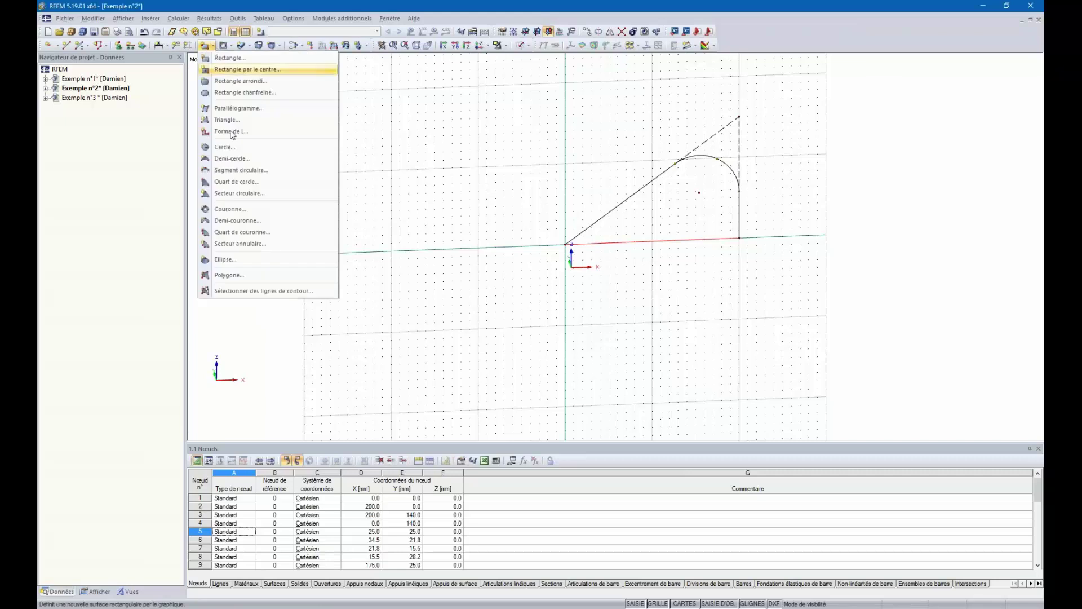
pyautogui.click(222, 291)
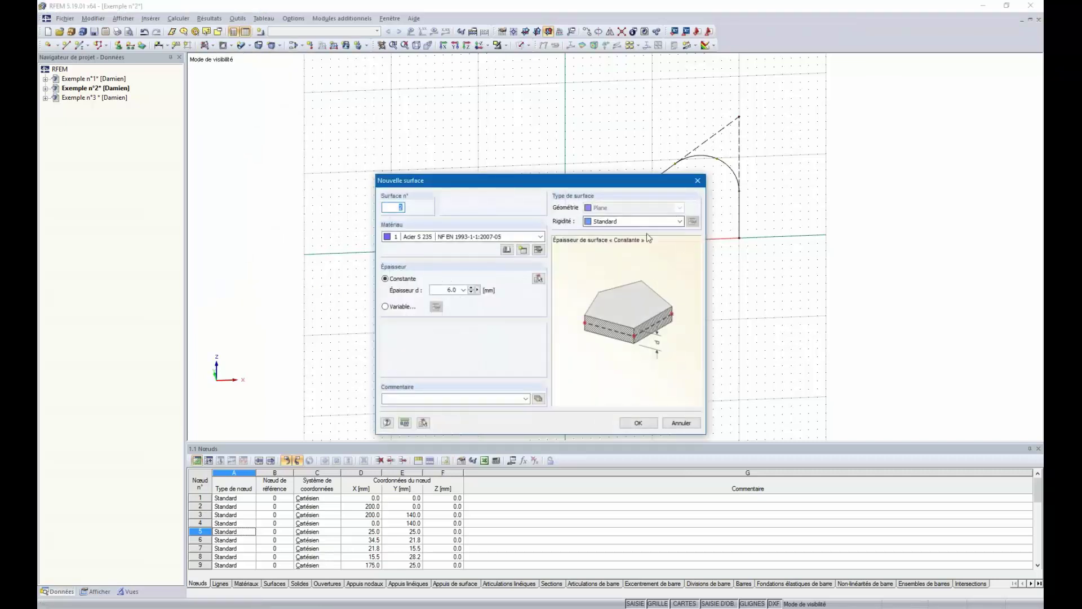
pyautogui.click(639, 423)
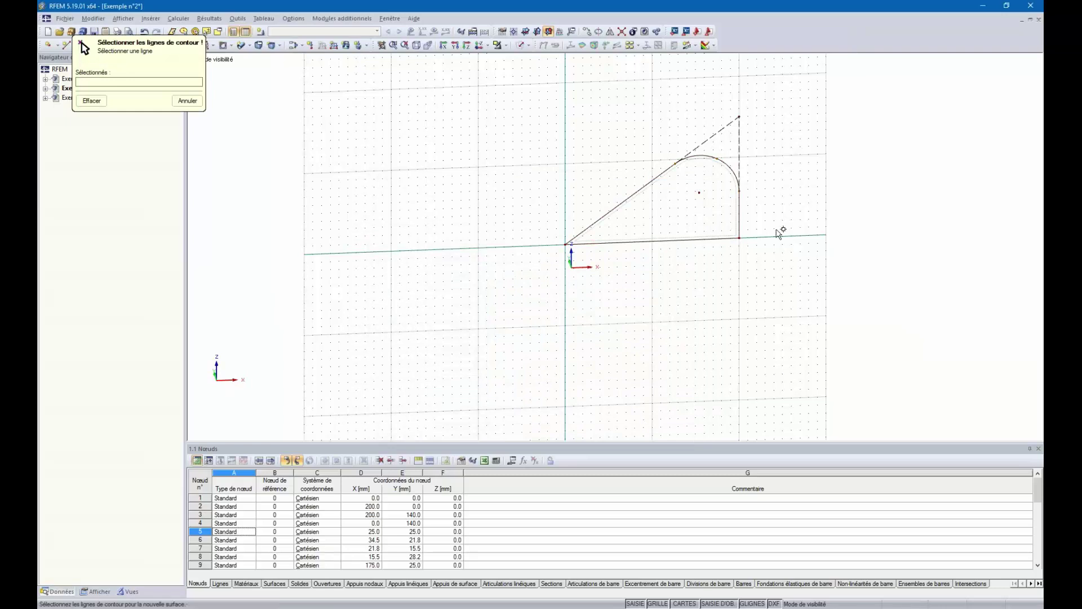
pyautogui.press('Escape')
pyautogui.scroll(3, 732, 193)
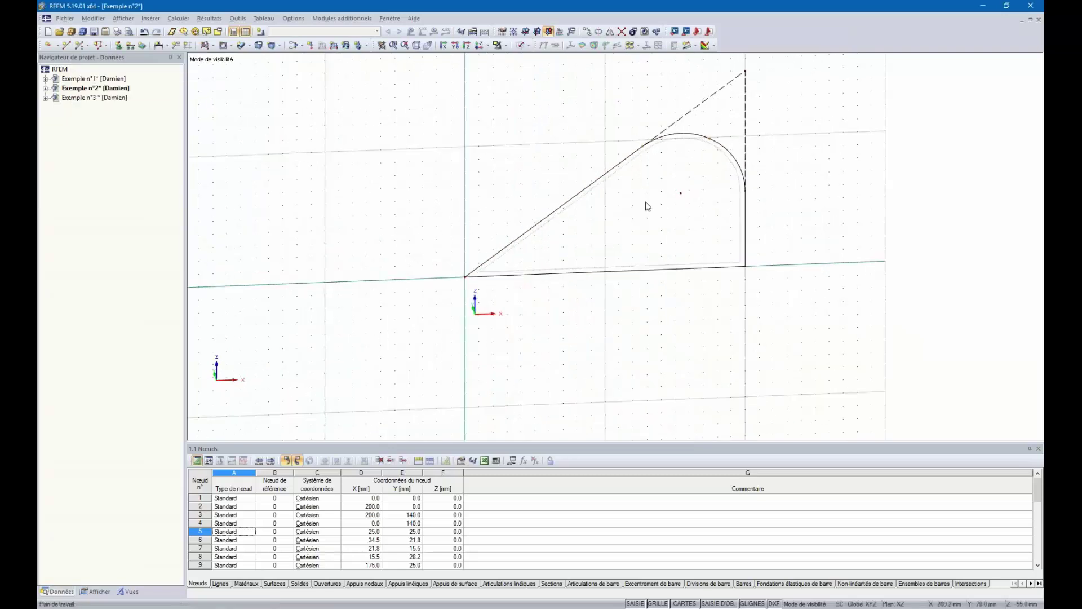
pyautogui.keyDown('ctrl'); pyautogui.moveTo(676, 247); pyautogui.dragTo(712, 241, button='middle'); pyautogui.keyUp('ctrl')
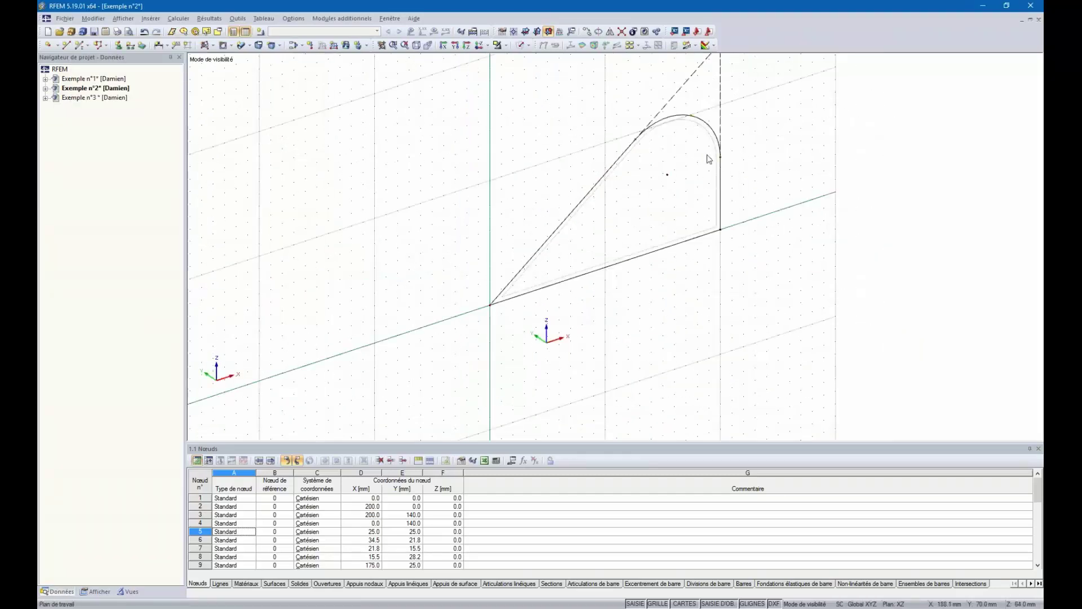
pyautogui.click(520, 45)
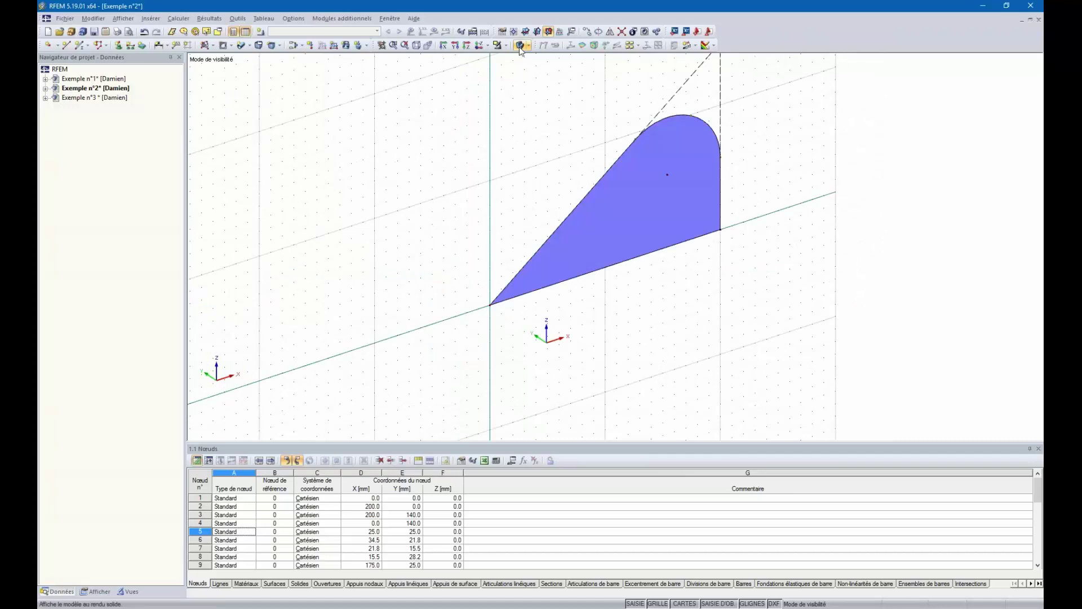
pyautogui.keyDown('ctrl'); pyautogui.moveTo(756, 186); pyautogui.dragTo(672, 169, button='middle'); pyautogui.keyUp('ctrl')
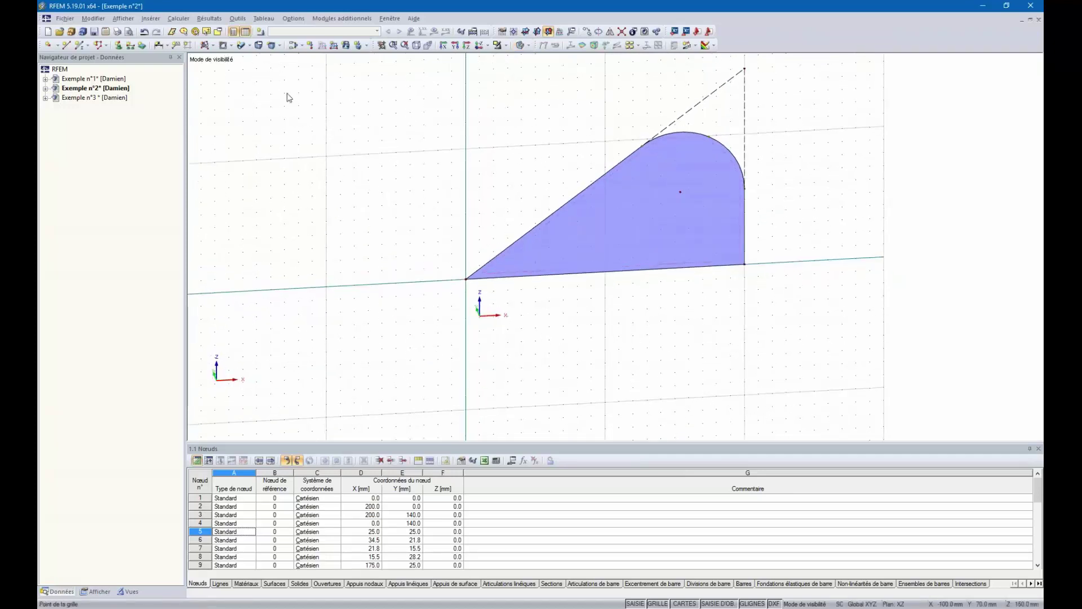
# Cut a circular opening of 15 mm radius in the vertical plate, centred on the node inside the rounded end
pyautogui.click(213, 45)
pyautogui.click(249, 61)
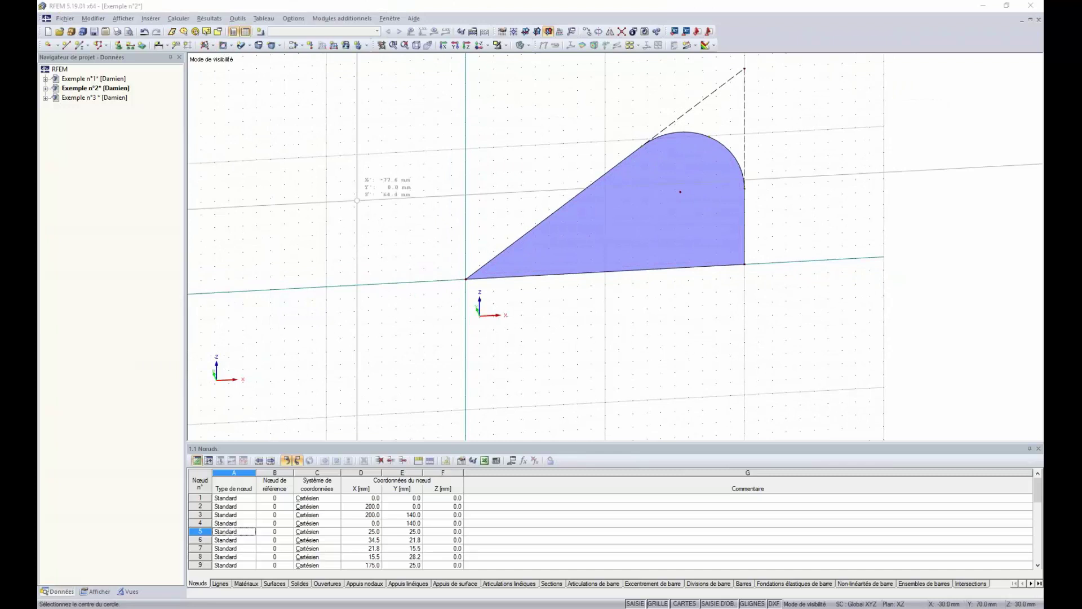
pyautogui.click(681, 192)
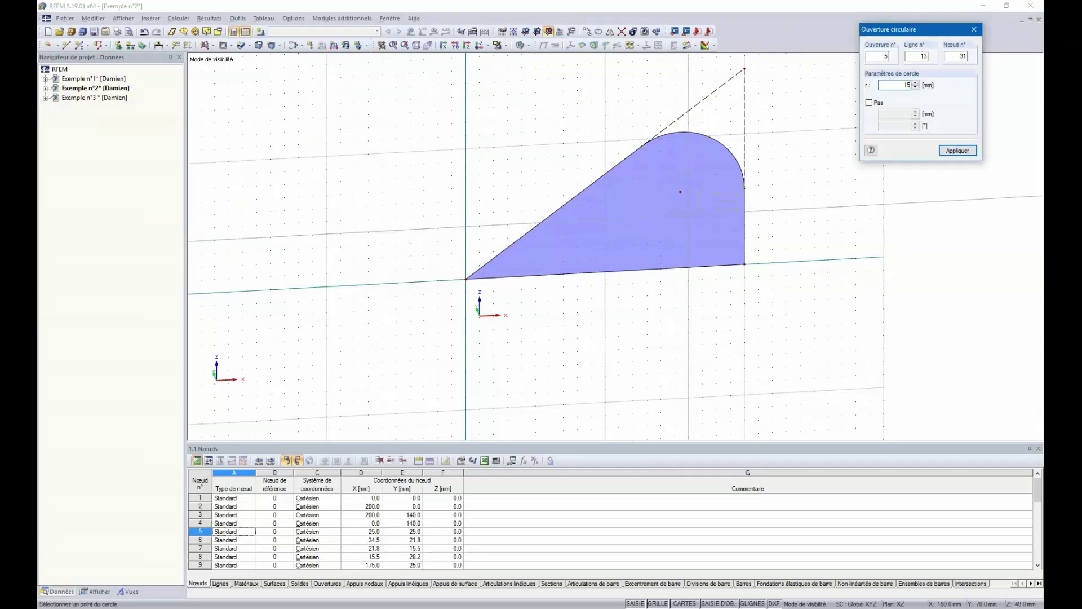
pyautogui.press('Return')
pyautogui.press('Escape')
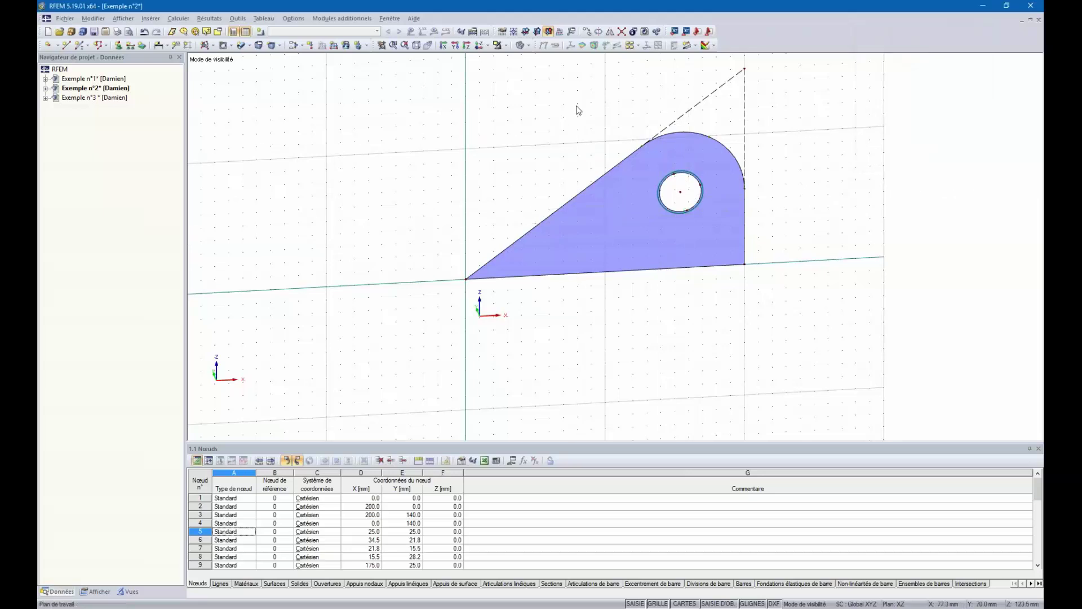
pyautogui.keyDown('ctrl'); pyautogui.moveTo(570, 280); pyautogui.dragTo(702, 261, button='middle'); pyautogui.keyUp('ctrl')
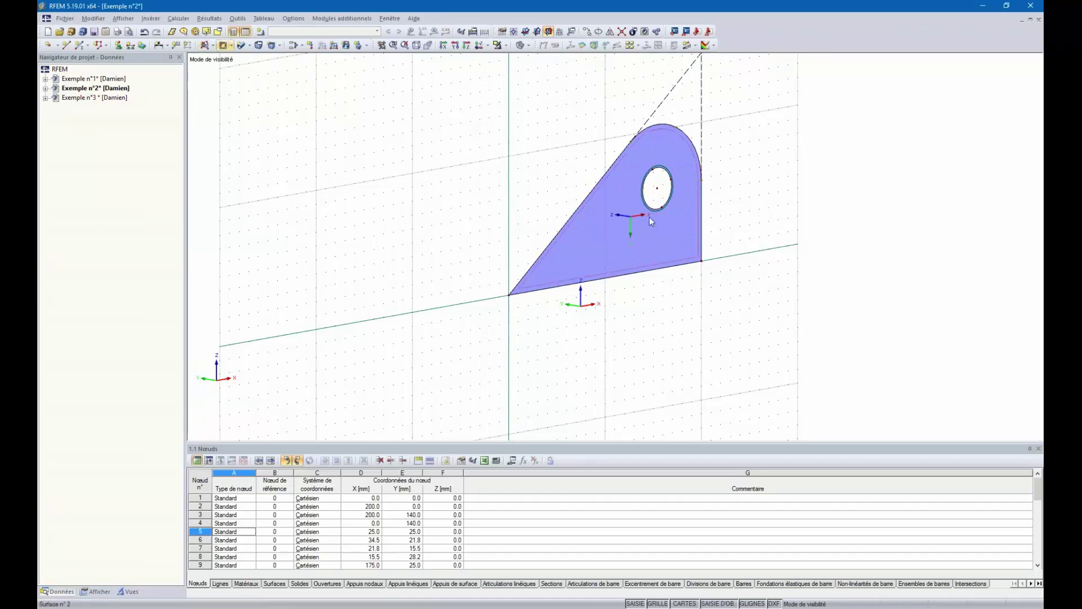
pyautogui.keyDown('ctrl'); pyautogui.moveTo(769, 198); pyautogui.dragTo(750, 248, button='middle'); pyautogui.keyUp('ctrl')
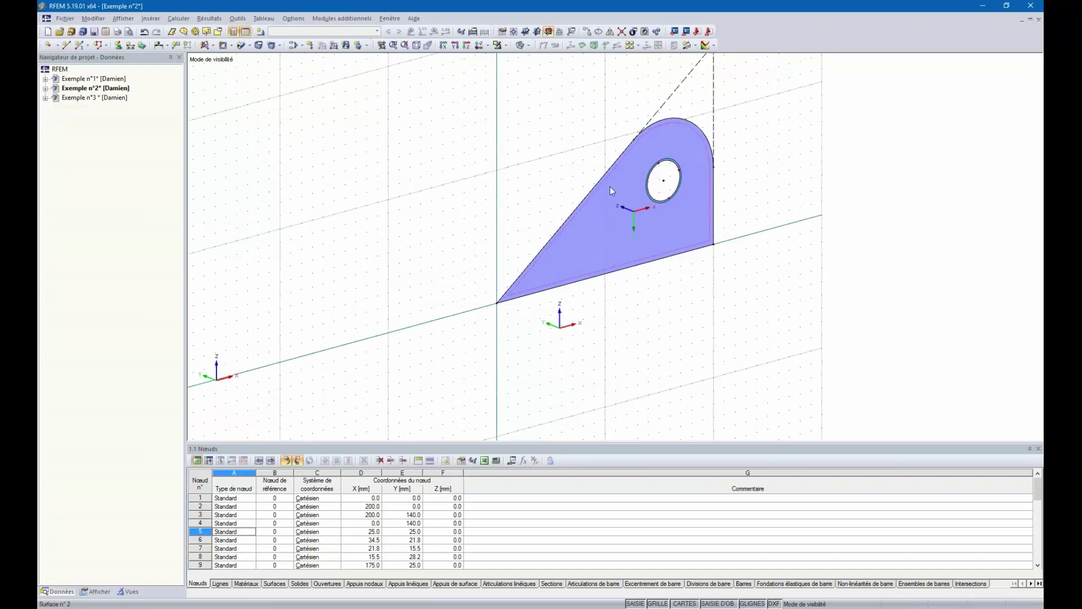
# Fill the circular opening with a 6 mm thick Acier S 235 surface of rigidity "Sans traction de membrane", using the circle as contour
pyautogui.click(213, 46)
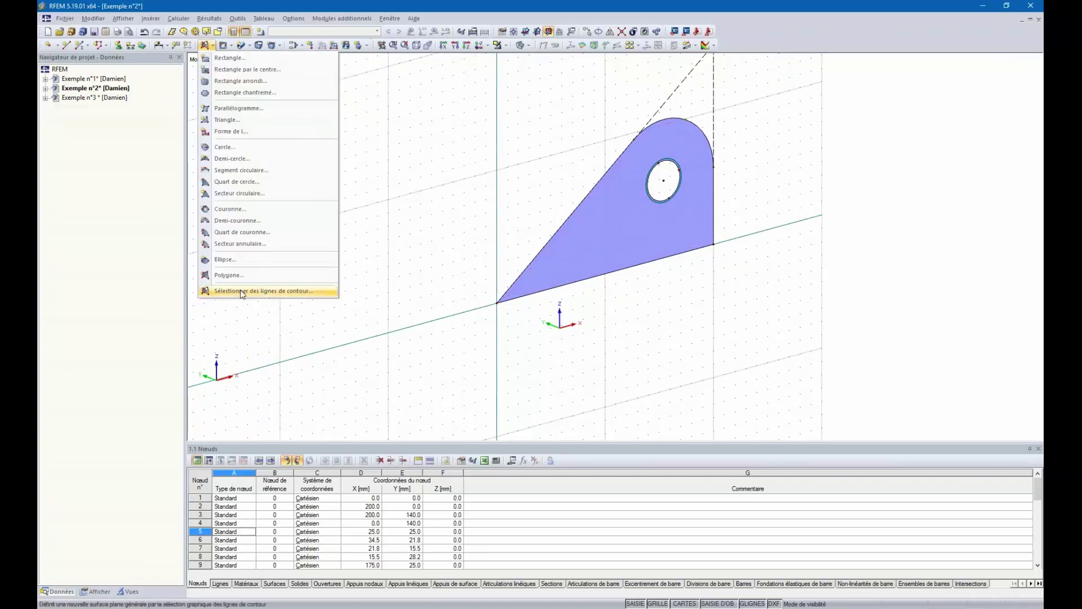
pyautogui.click(242, 290)
pyautogui.click(657, 222)
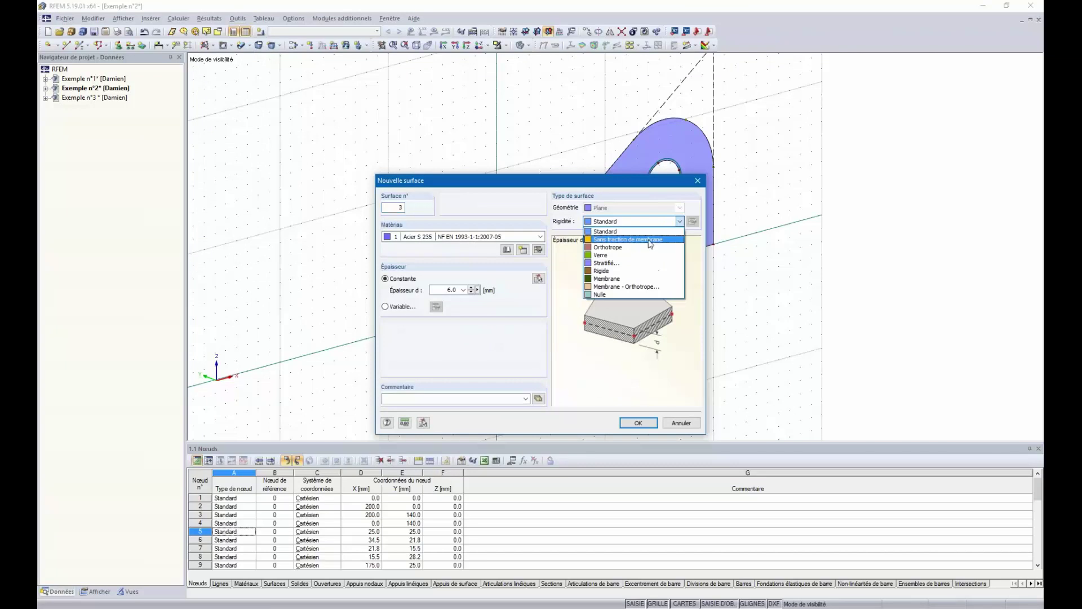
pyautogui.click(648, 243)
pyautogui.moveTo(632, 189); pyautogui.dragTo(393, 133)
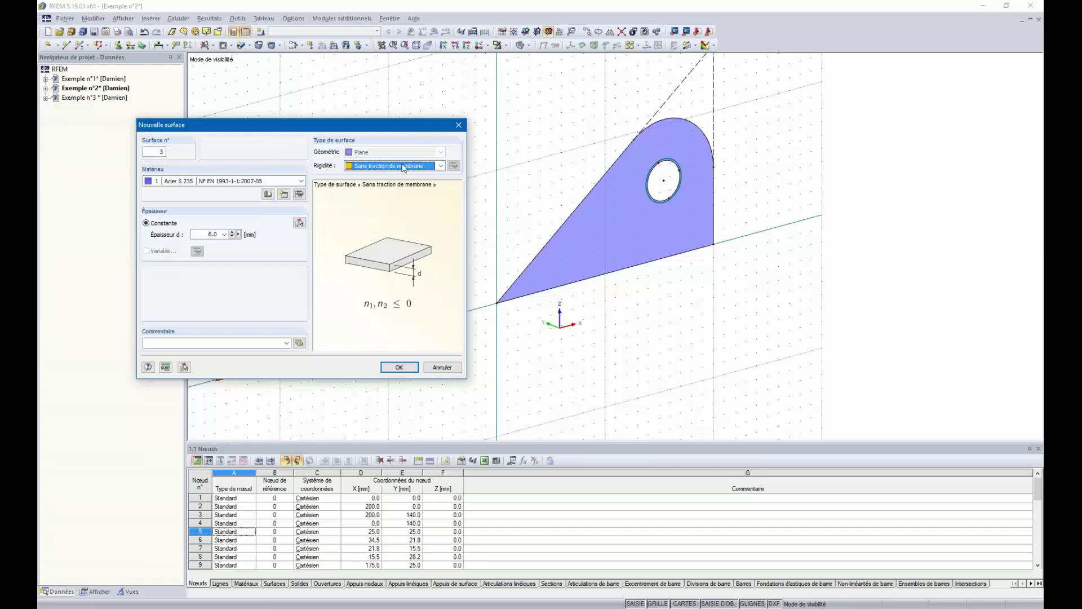
pyautogui.click(399, 367)
pyautogui.click(681, 177)
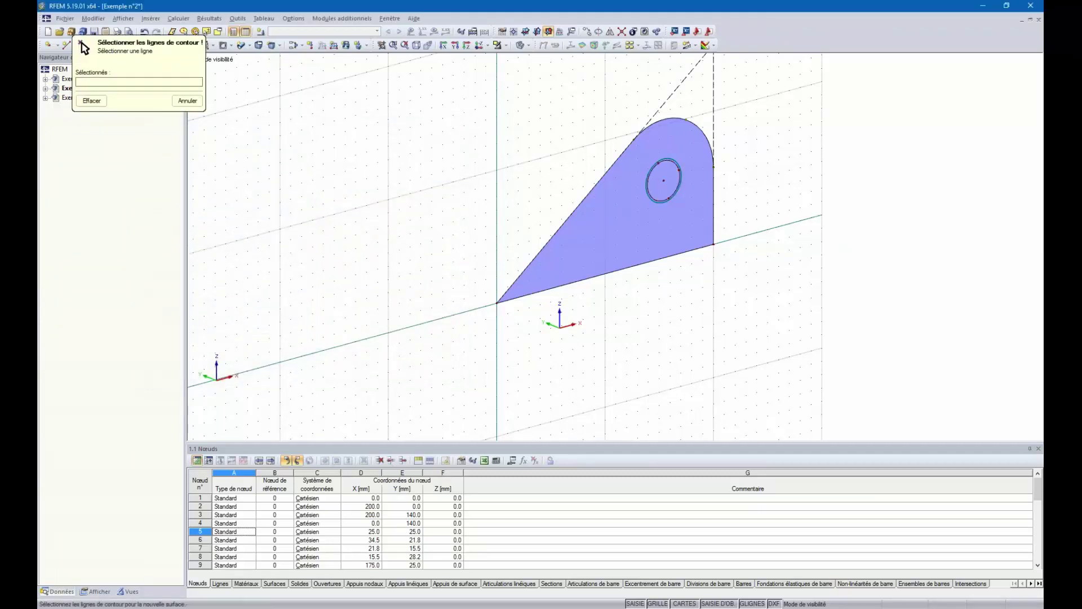
pyautogui.press('Escape')
pyautogui.scroll(5, 722, 167)
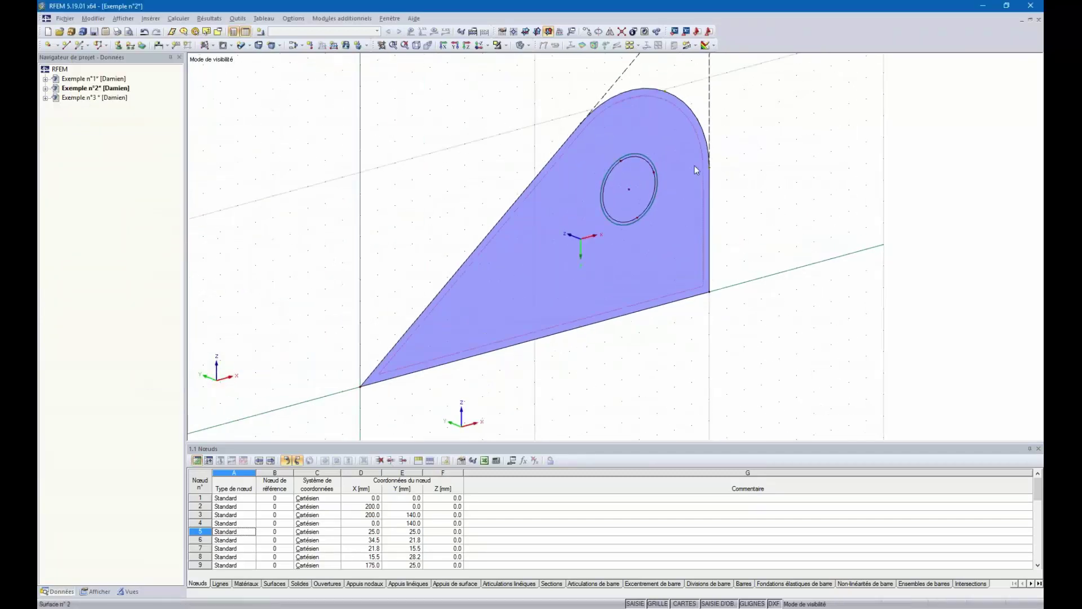
pyautogui.scroll(-1, 688, 169)
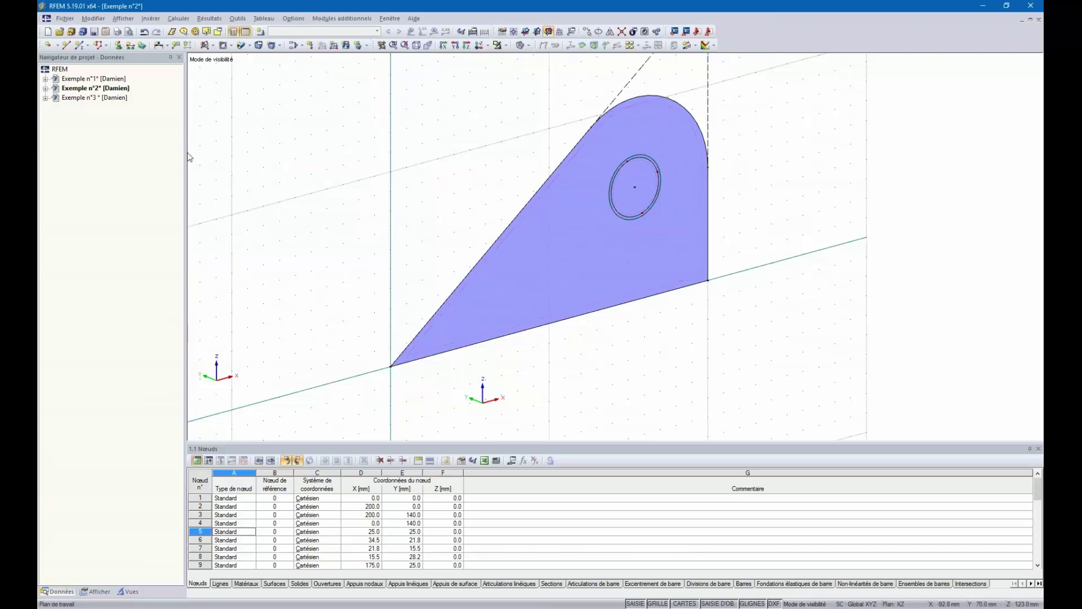
# Colour the model graphics by surface rigidity type (Types de surfaces - Rigidité)
pyautogui.click(45, 88)
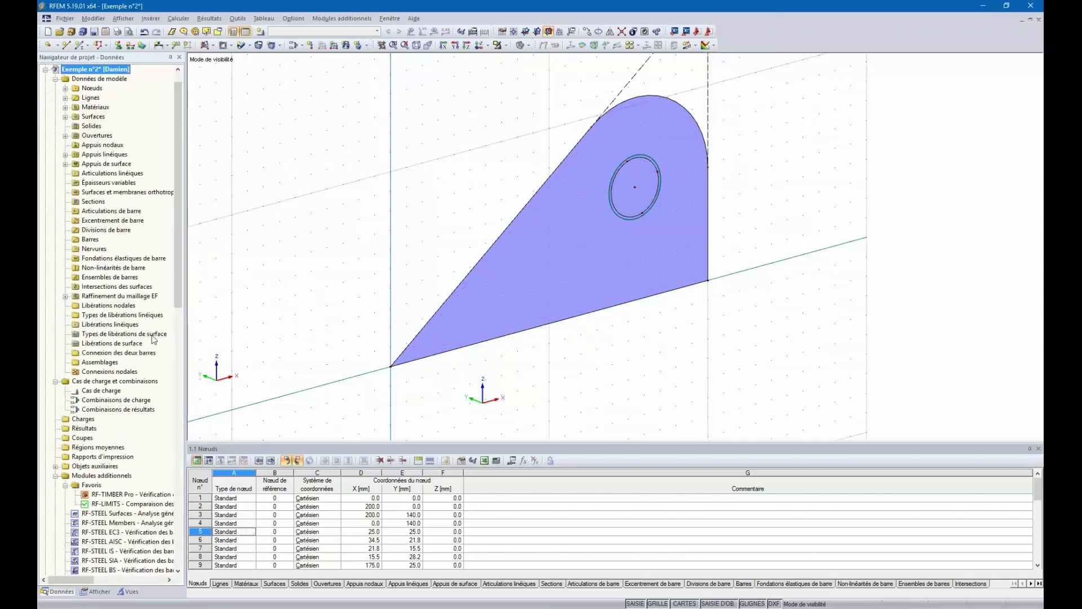
pyautogui.scroll(-6, 154, 352)
pyautogui.scroll(-5, 153, 356)
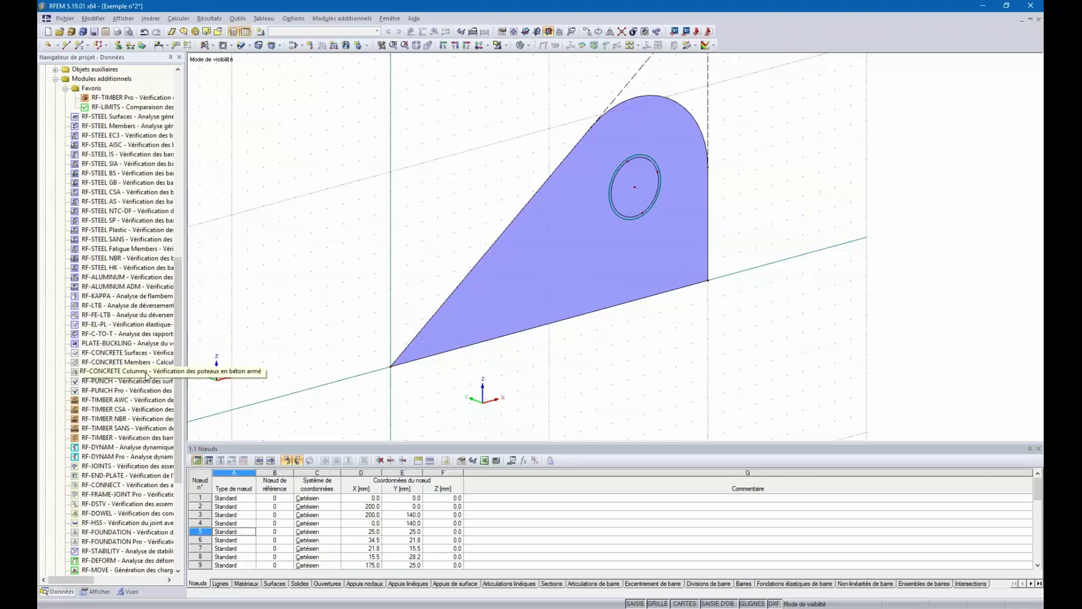
pyautogui.click(96, 592)
pyautogui.scroll(-18, 118, 412)
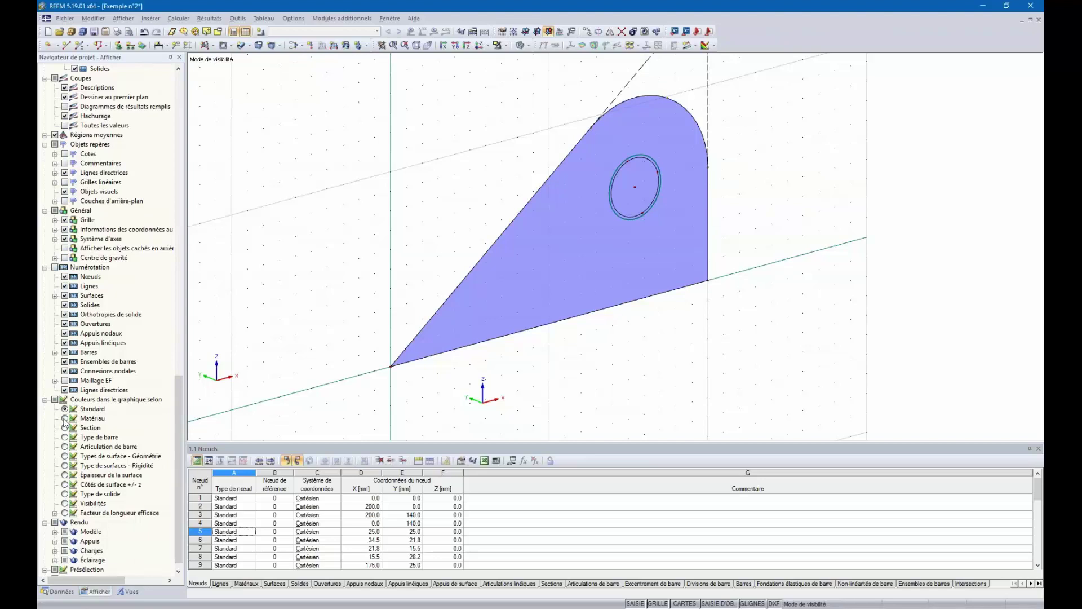
pyautogui.click(65, 418)
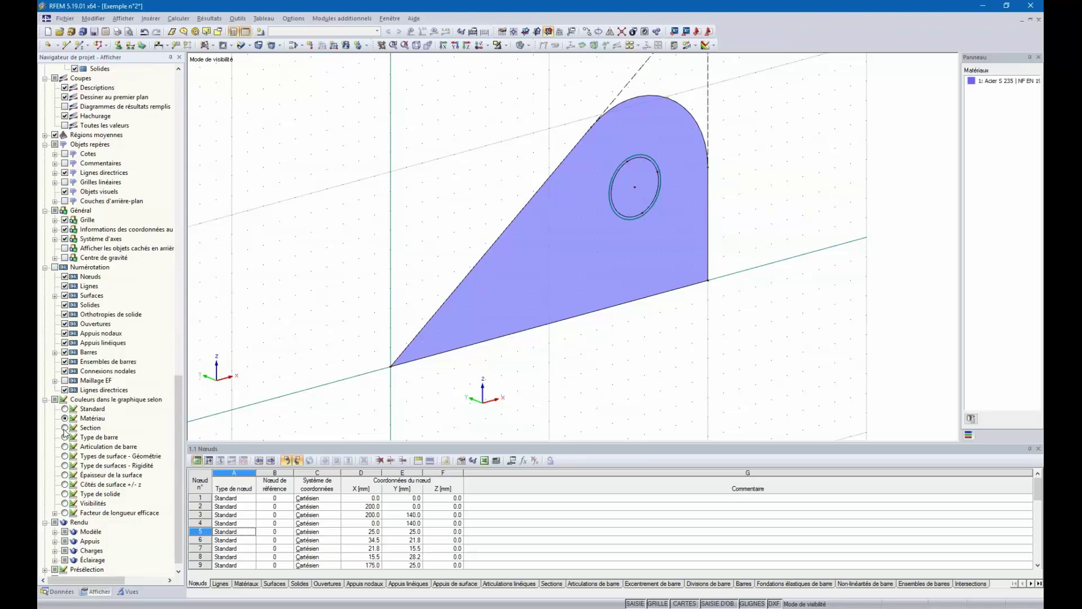
pyautogui.click(66, 466)
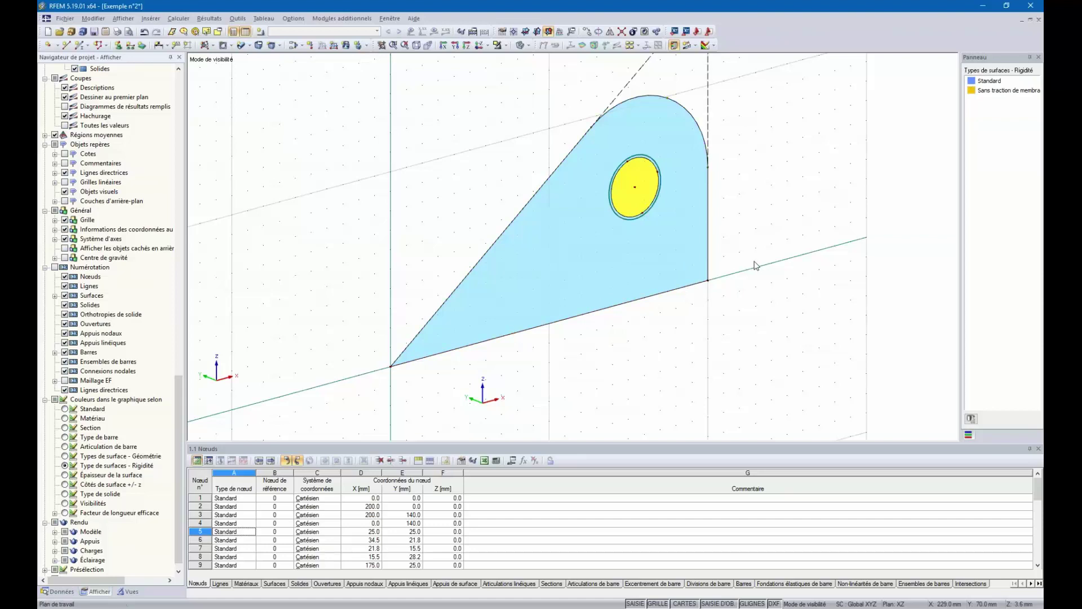
pyautogui.keyDown('ctrl'); pyautogui.moveTo(714, 287); pyautogui.dragTo(648, 246, button='middle'); pyautogui.keyUp('ctrl')
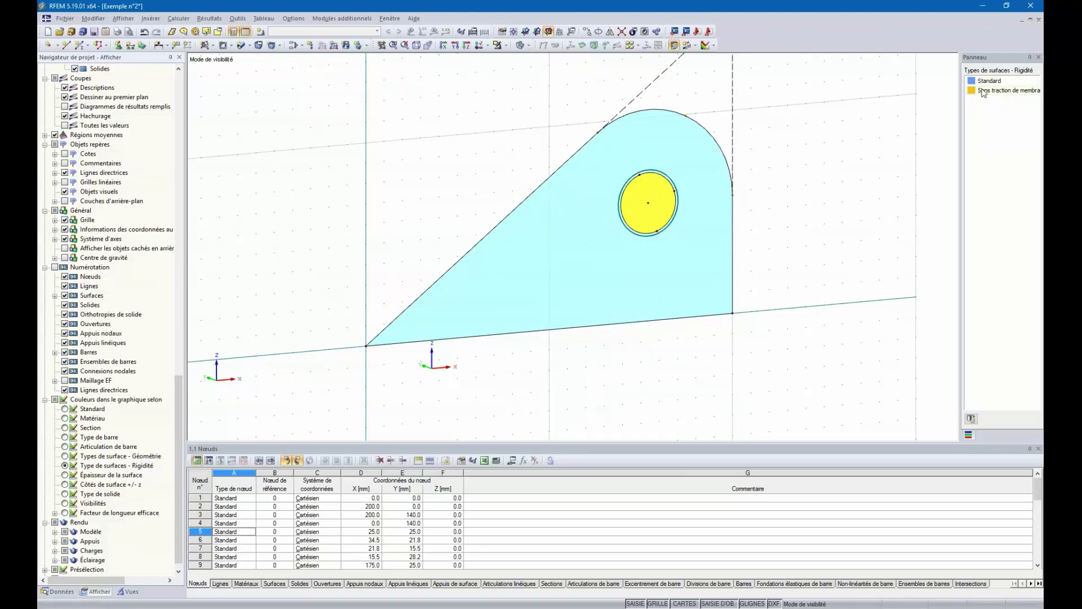
pyautogui.keyDown('ctrl'); pyautogui.moveTo(555, 187); pyautogui.dragTo(570, 195, button='middle'); pyautogui.keyUp('ctrl')
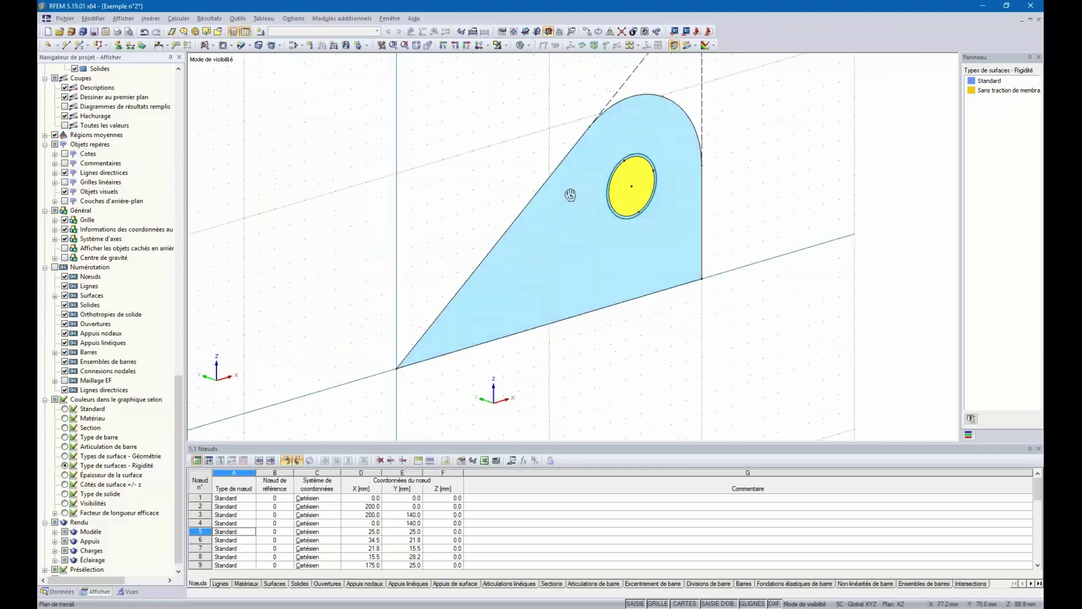
# Enable FE mesh refinement at the centre node of the circular hole, using the circular node type 35; 1; 3
pyautogui.scroll(-3, 572, 195)
pyautogui.doubleClick(618, 188)
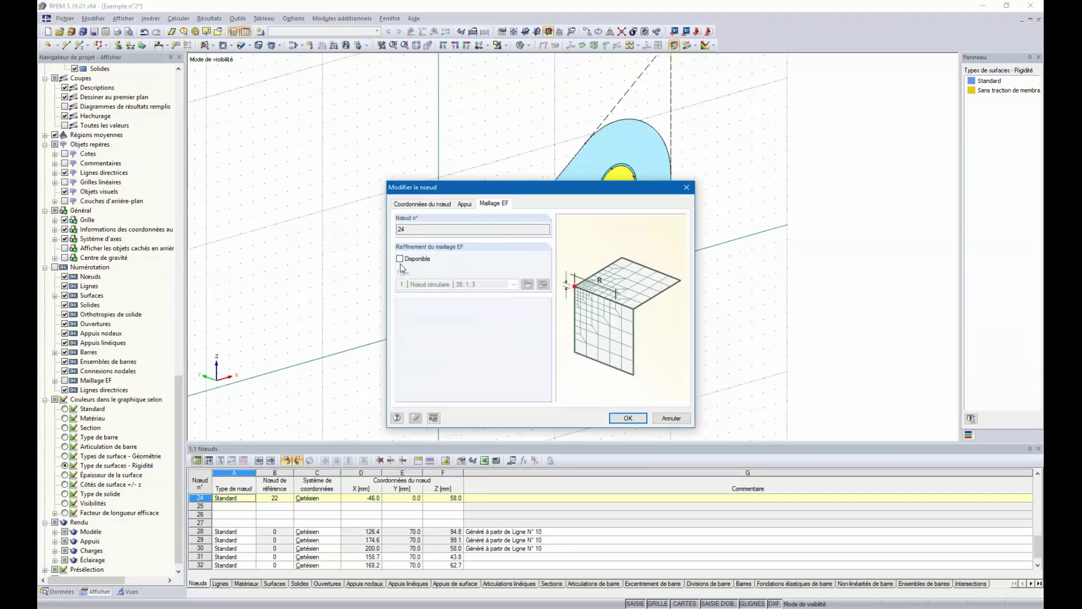
pyautogui.click(400, 259)
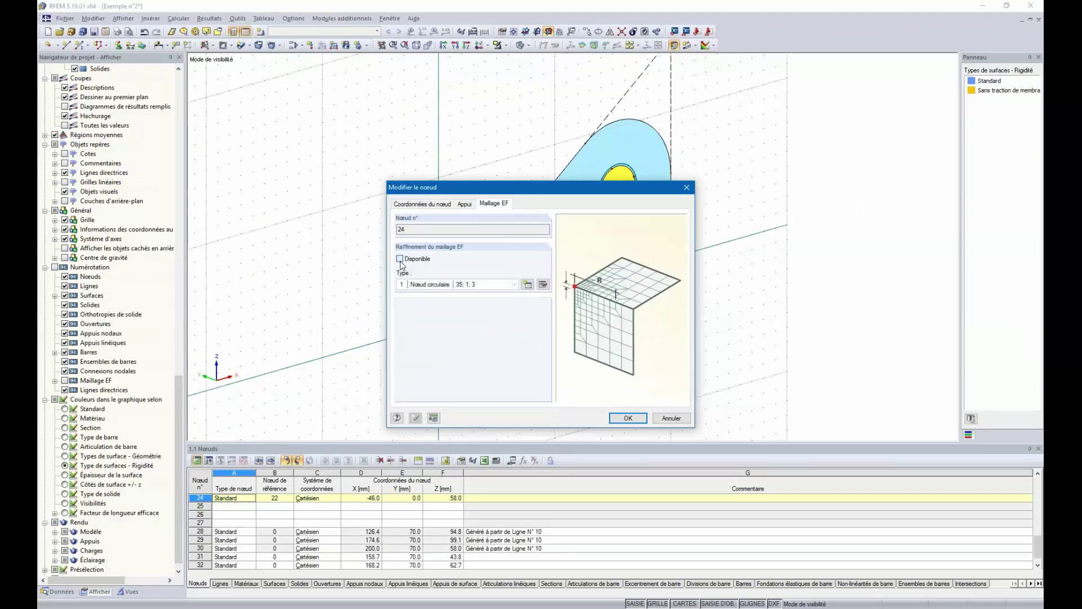
pyautogui.click(640, 422)
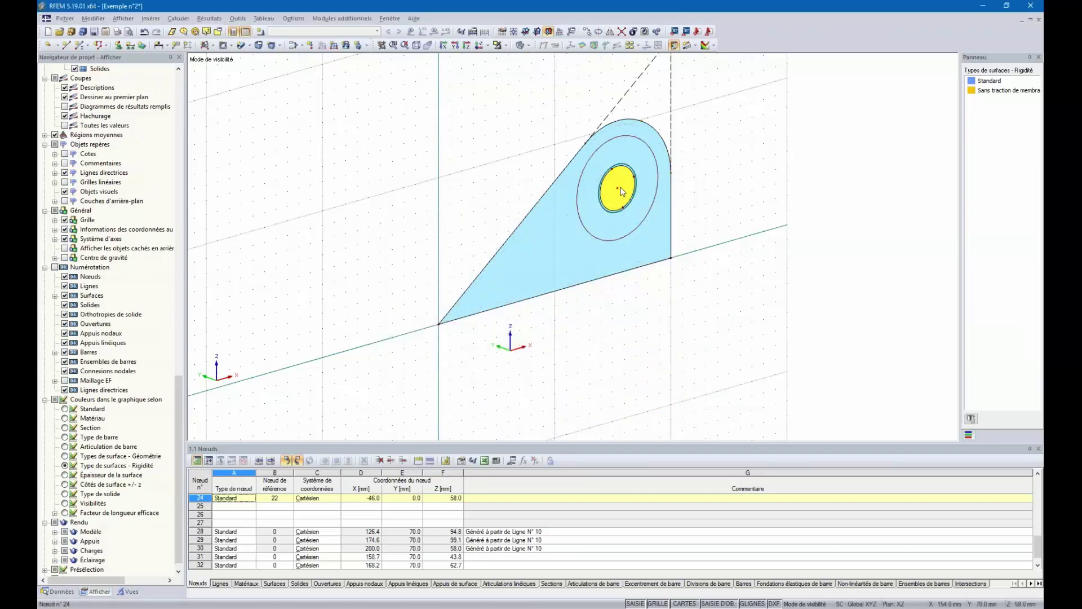
# Create load case CC1 with the Permanente action category and self-weight deactivated
pyautogui.scroll(-2, 598, 211)
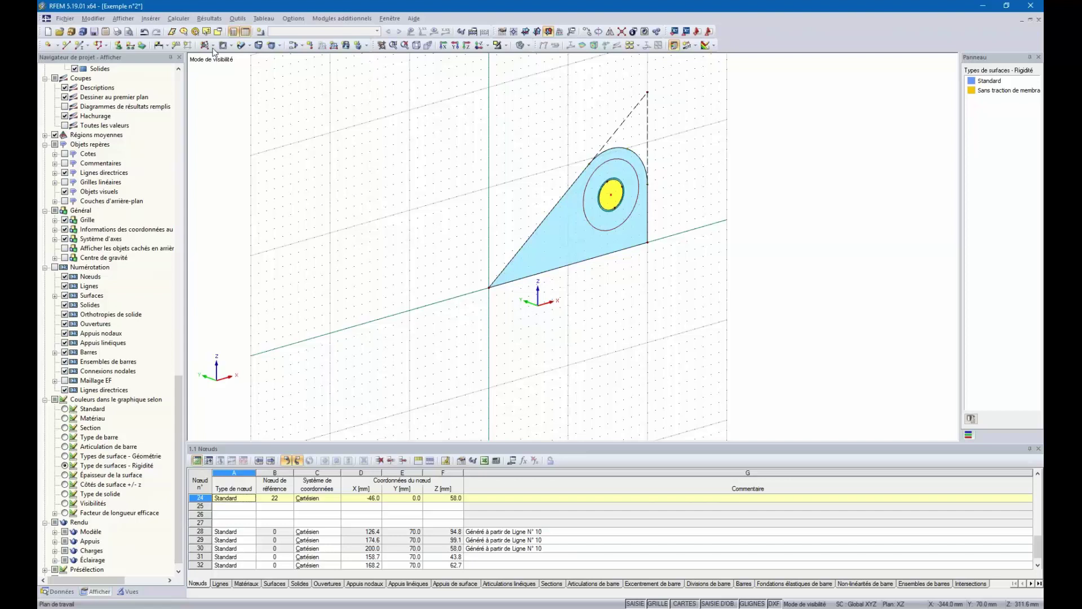
pyautogui.click(262, 34)
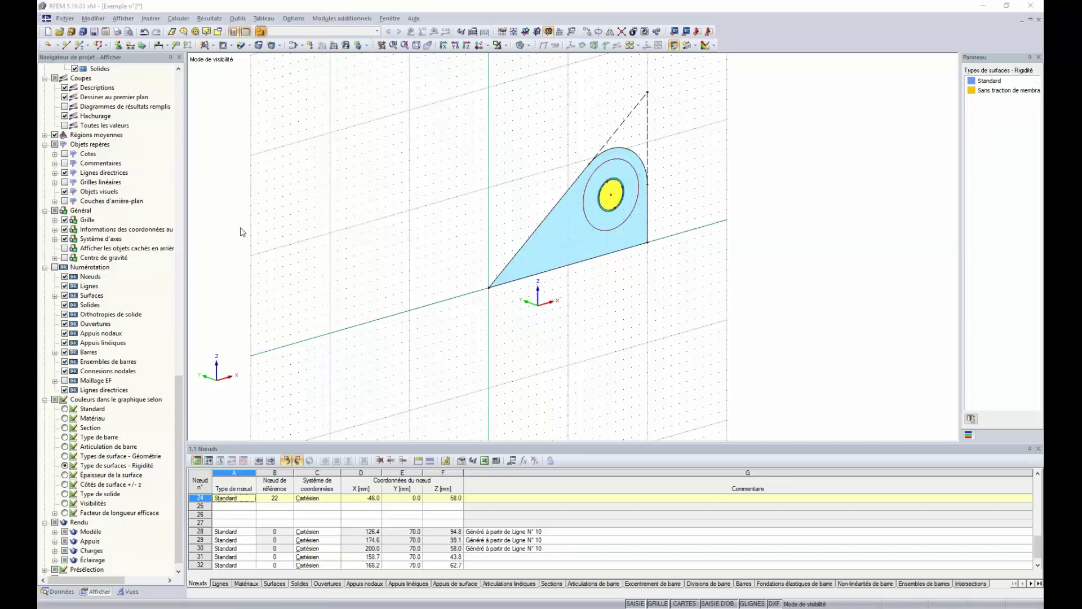
pyautogui.click(450, 242)
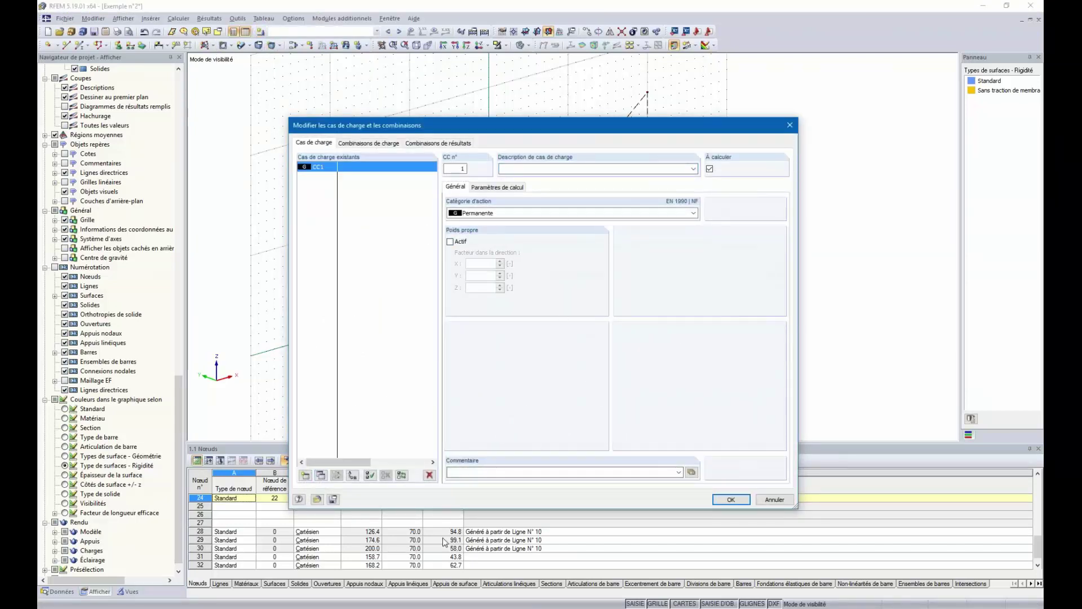
pyautogui.click(731, 499)
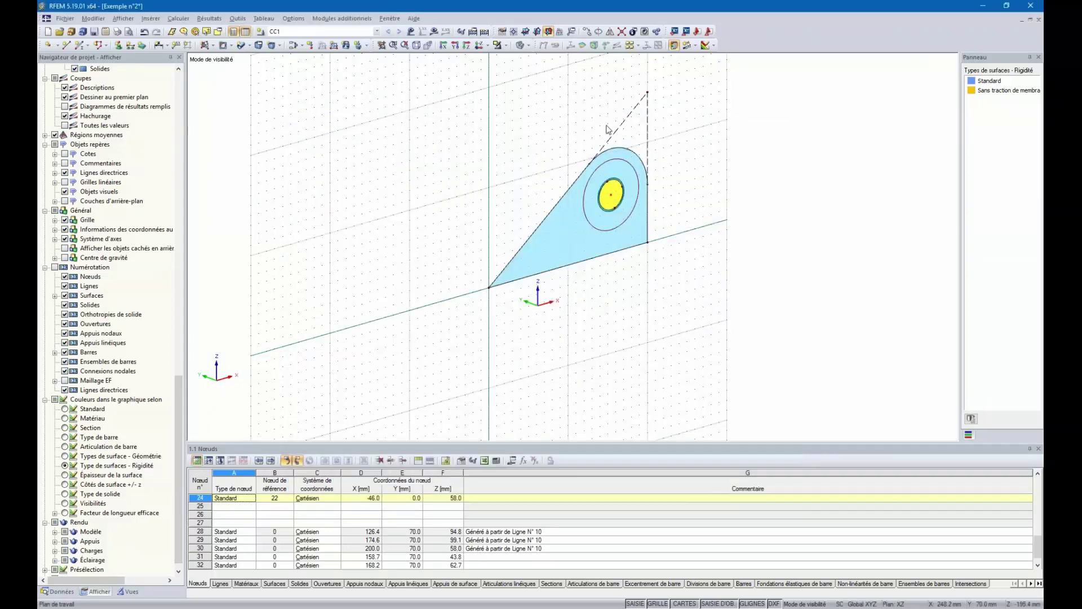
# Create a nodal load on the hole's centre node, defined by direction with a force P of 5 kN
pyautogui.click(314, 46)
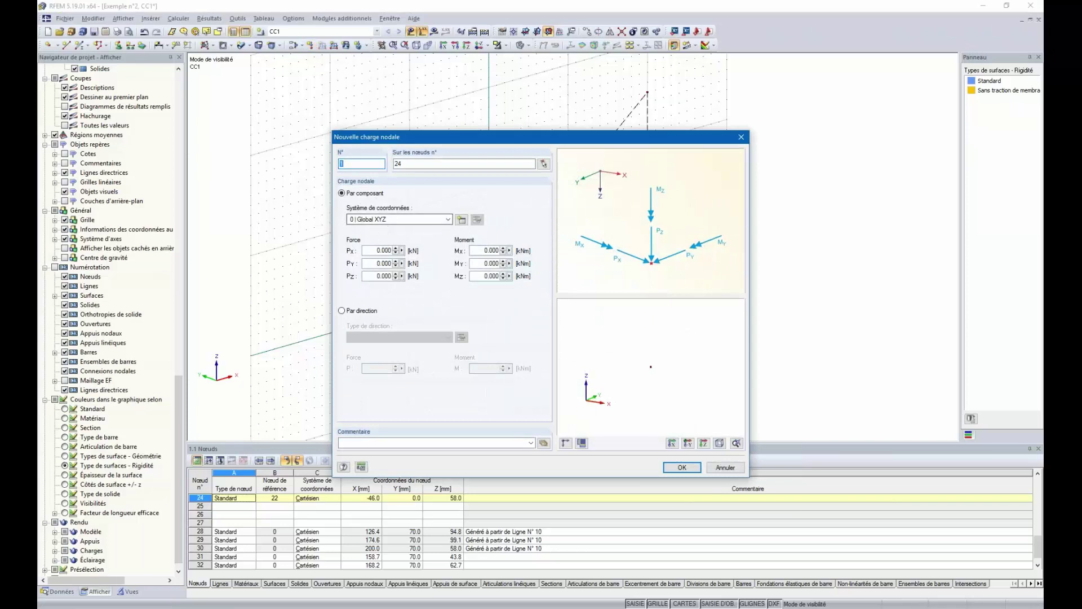
pyautogui.moveTo(510, 141); pyautogui.dragTo(490, 126)
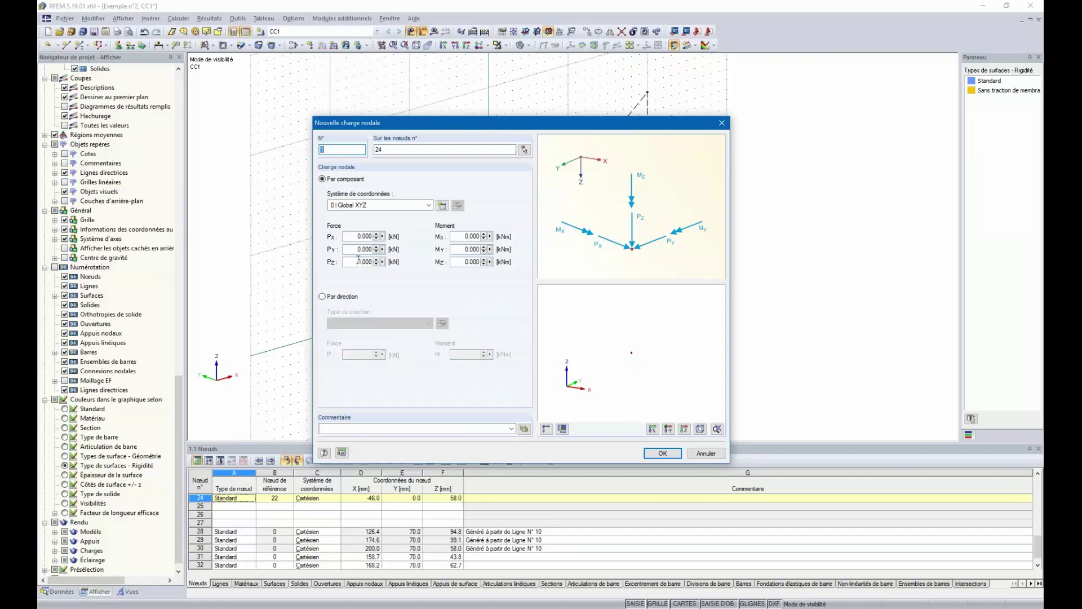
pyautogui.click(323, 297)
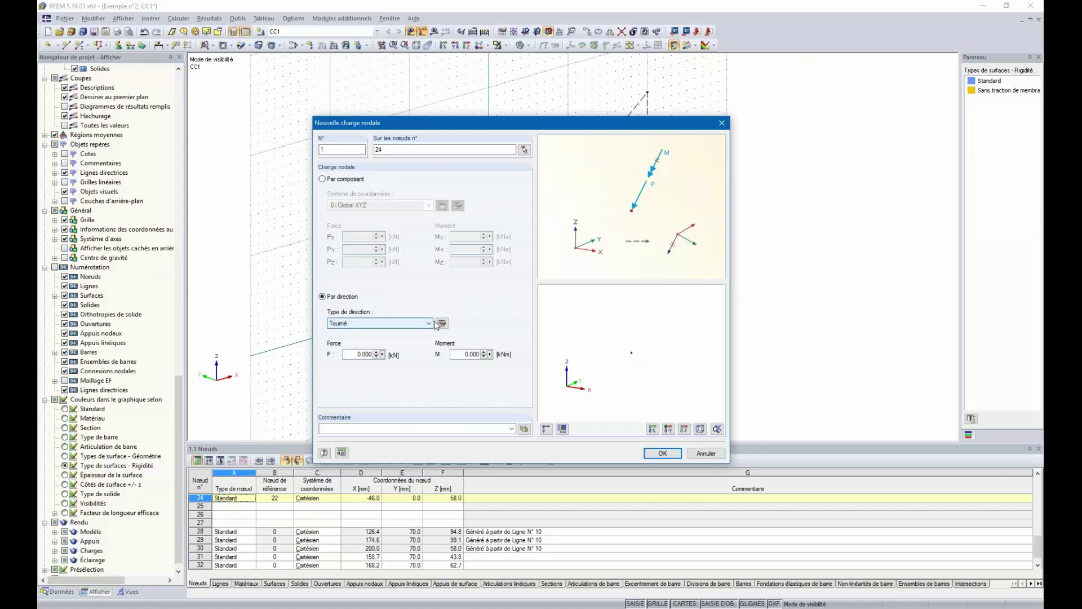
pyautogui.doubleClick(366, 354)
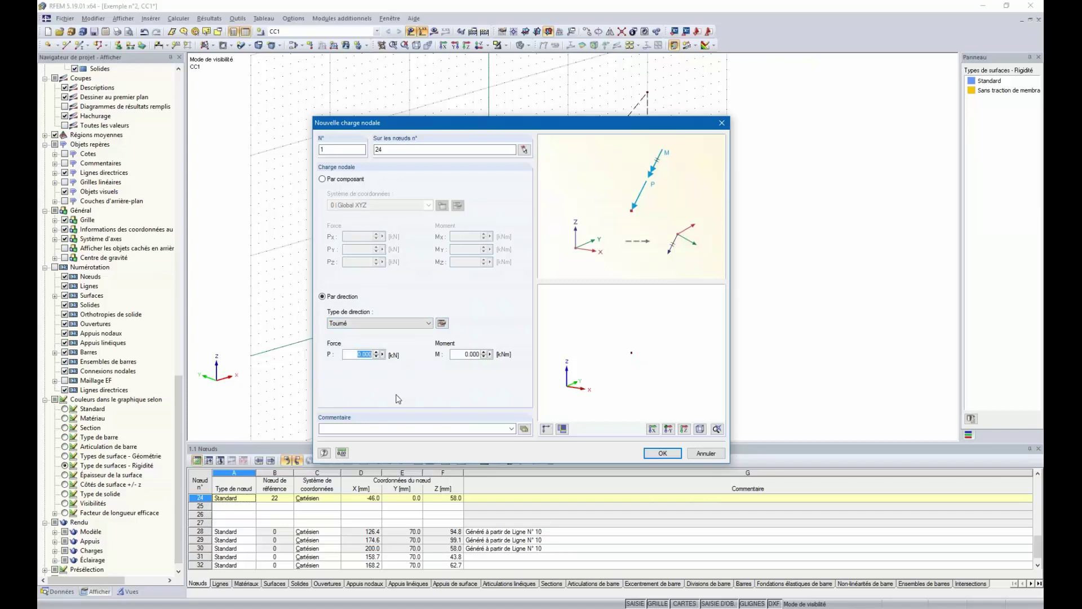
pyautogui.write('5')
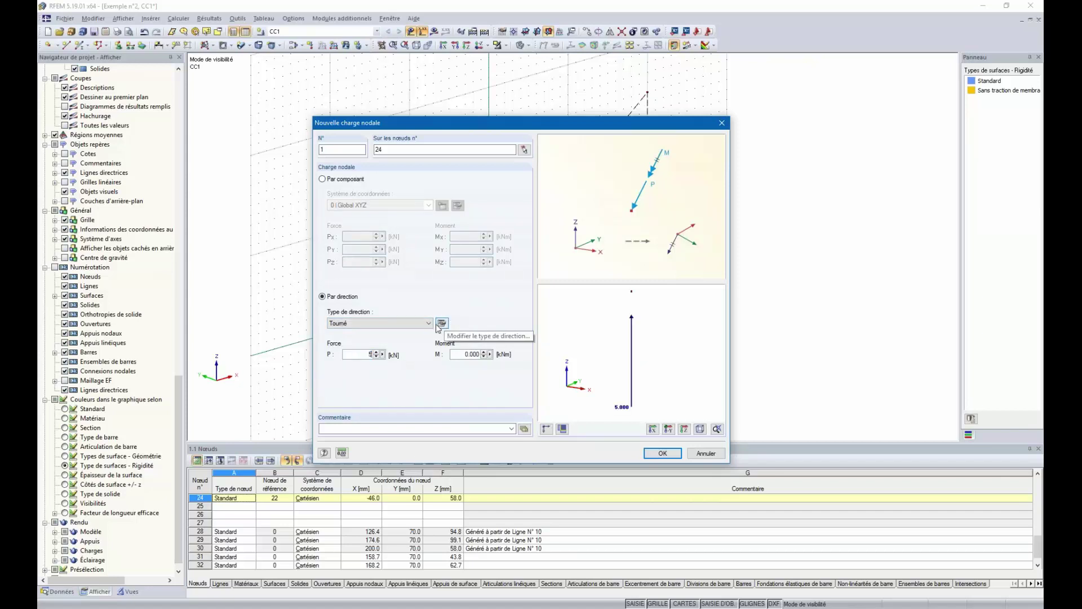
# Orient the load by two nodes, from the hole's centre to the apex of the dashed lines, and apply it
pyautogui.click(439, 325)
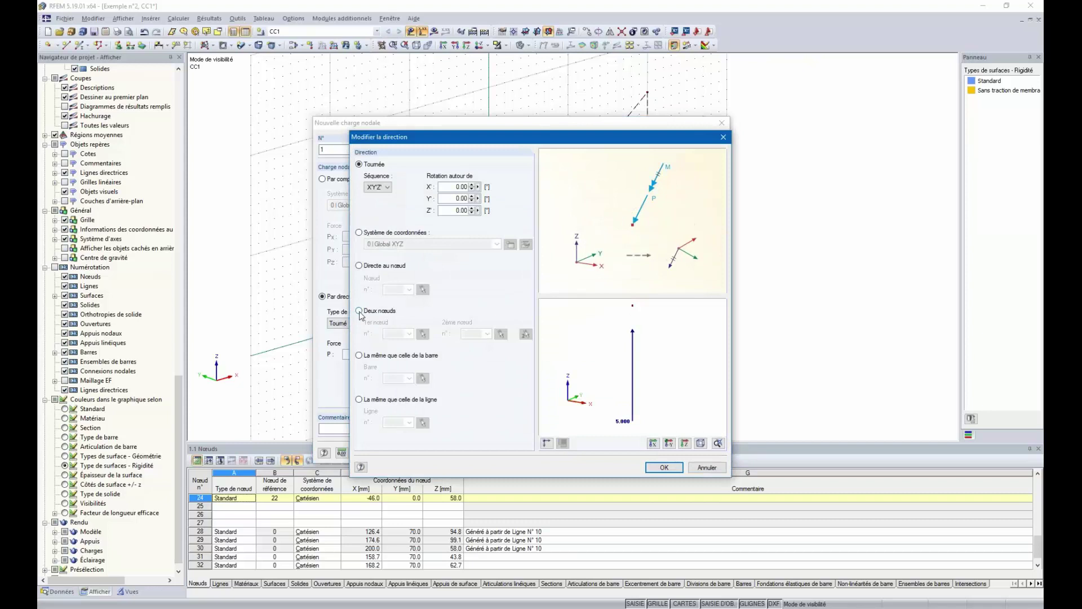
pyautogui.click(360, 311)
pyautogui.click(525, 333)
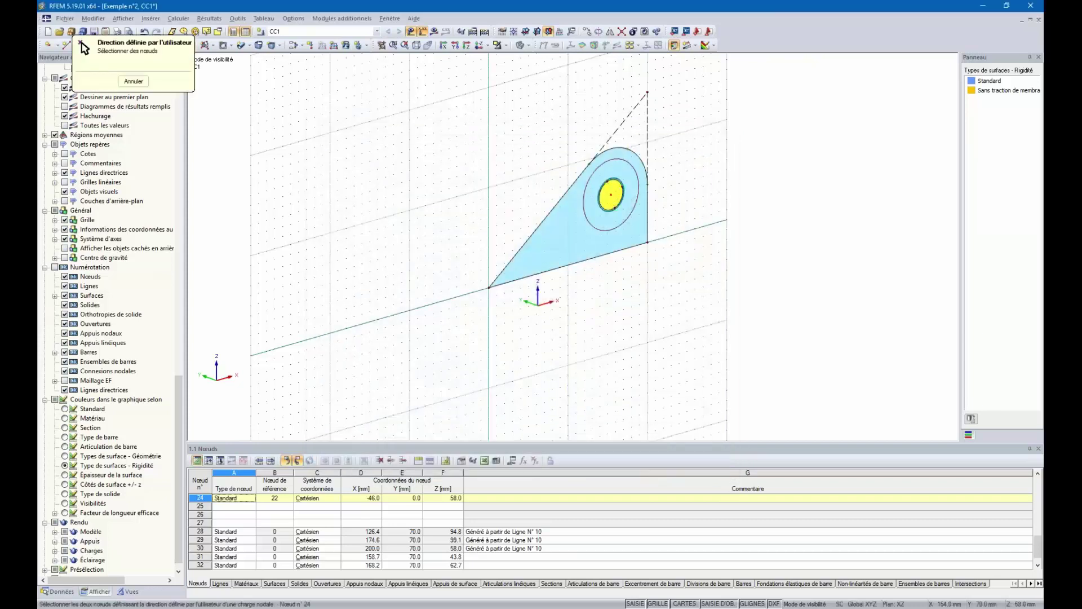
pyautogui.click(612, 194)
pyautogui.click(647, 91)
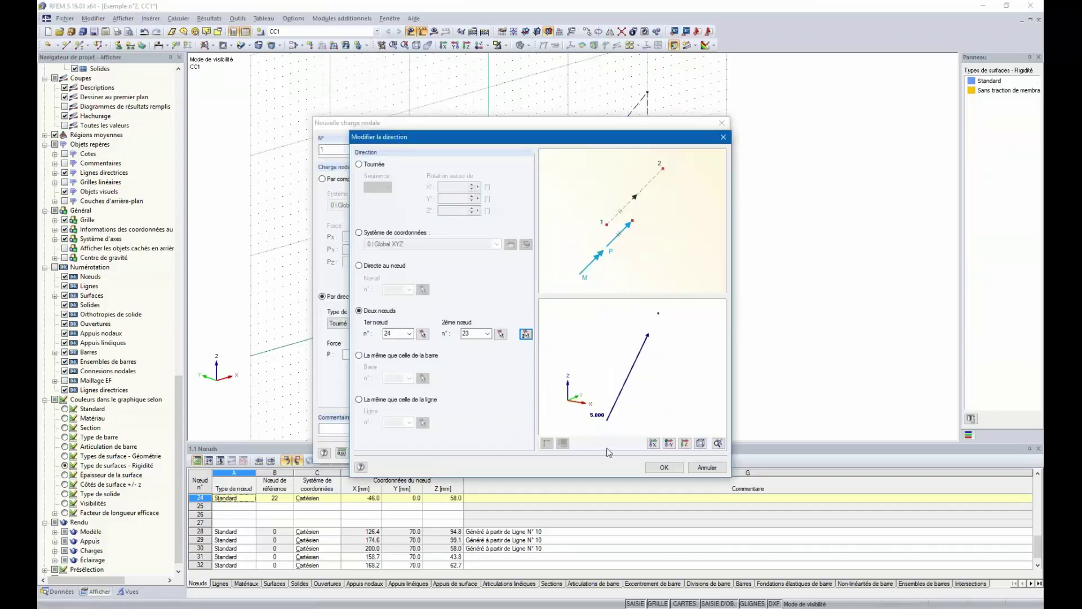
pyautogui.click(662, 468)
pyautogui.click(661, 453)
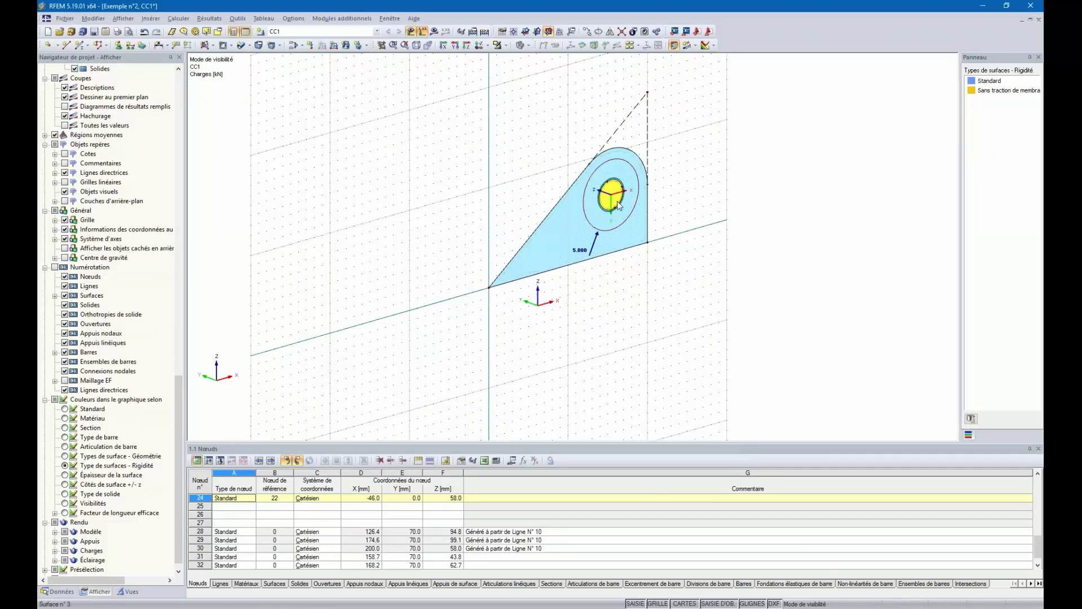
# Cancel the visibility mode to display the whole model with the base plate
pyautogui.keyDown('ctrl'); pyautogui.moveTo(610, 237); pyautogui.dragTo(621, 265, button='middle'); pyautogui.keyUp('ctrl')
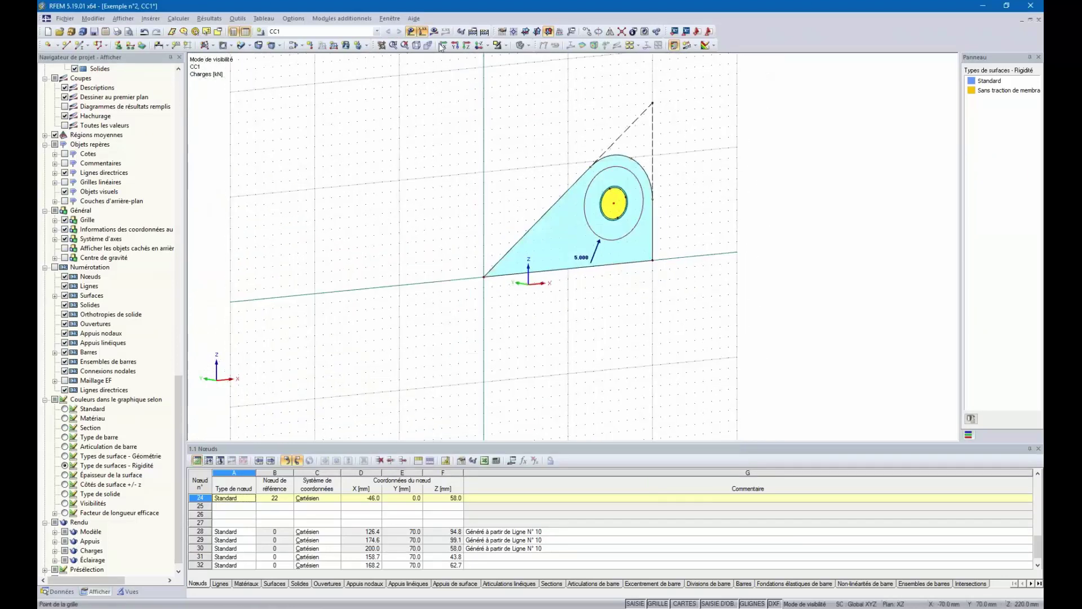
pyautogui.click(506, 46)
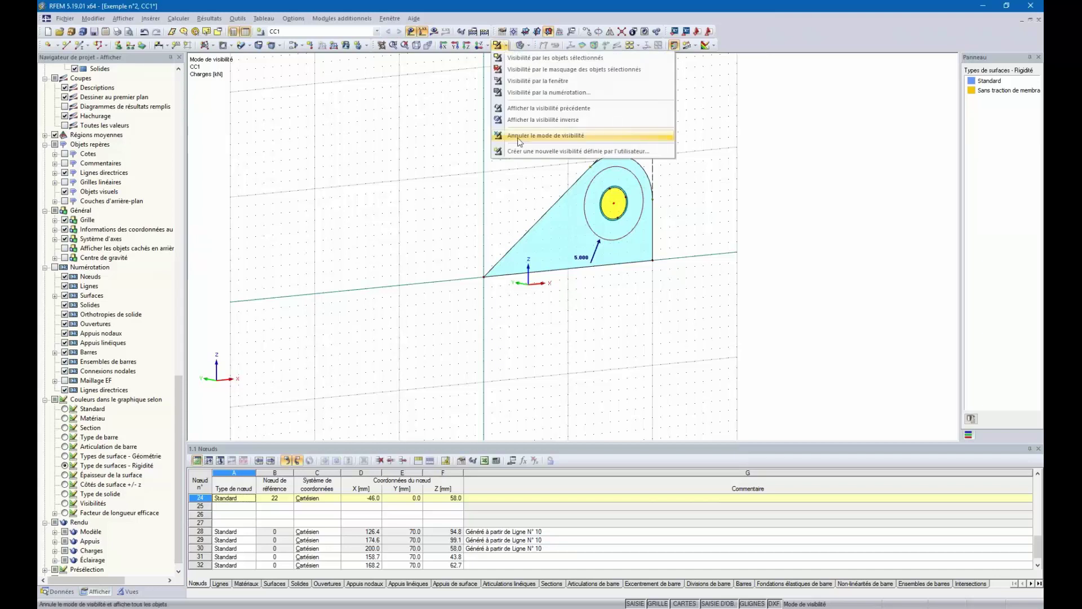
pyautogui.click(522, 136)
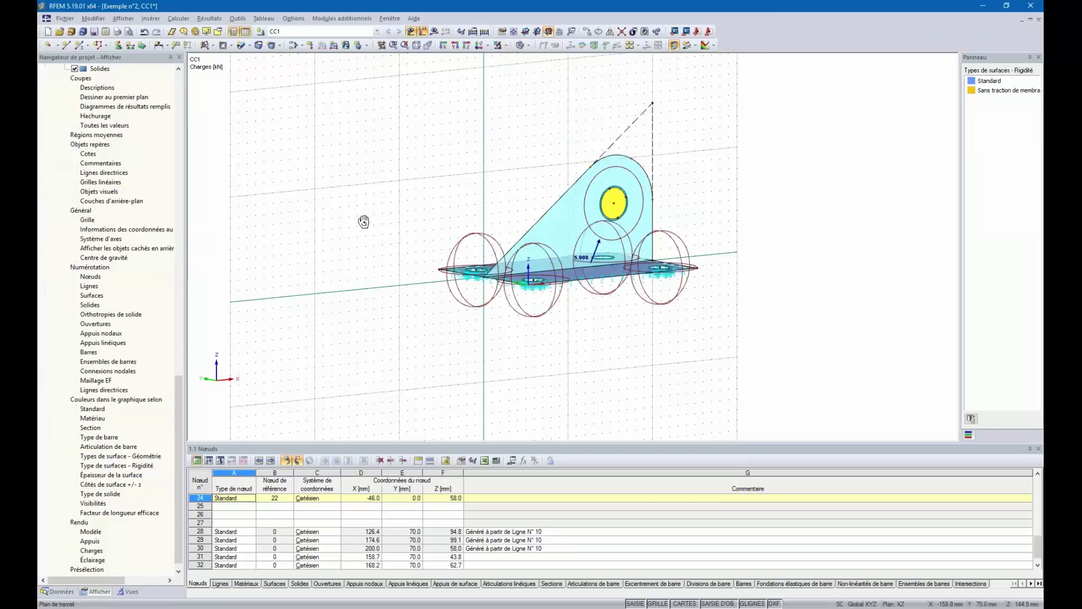
pyautogui.keyDown('ctrl'); pyautogui.moveTo(363, 218); pyautogui.dragTo(328, 252, button='middle'); pyautogui.keyUp('ctrl')
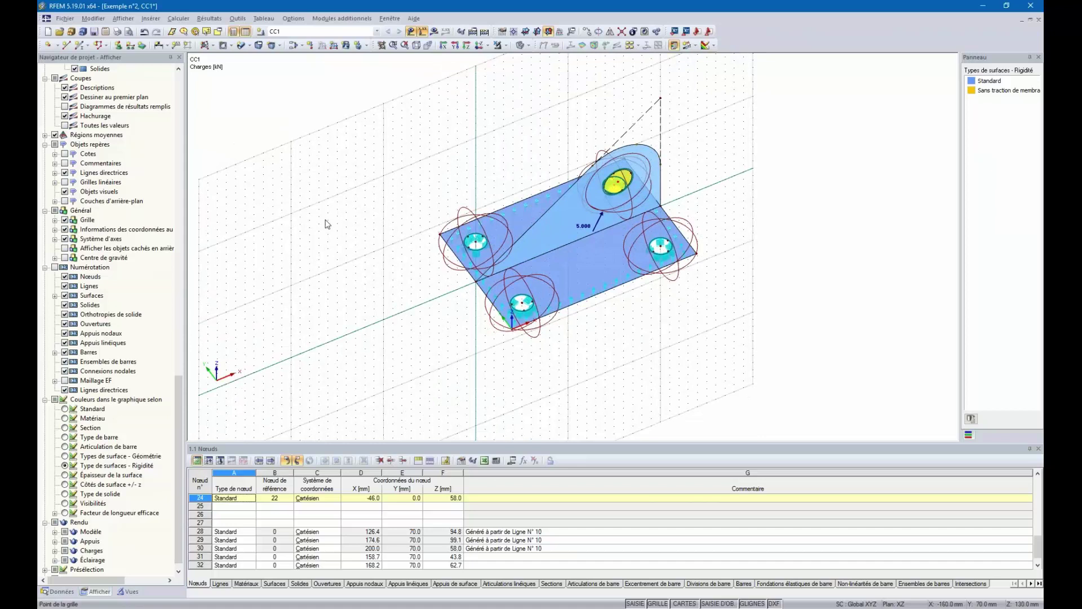
# Set the FE mesh target length to 6 mm and the node-to-line integration distance to 0.5 mm, and regenerate the mesh
pyautogui.click(179, 18)
pyautogui.click(214, 92)
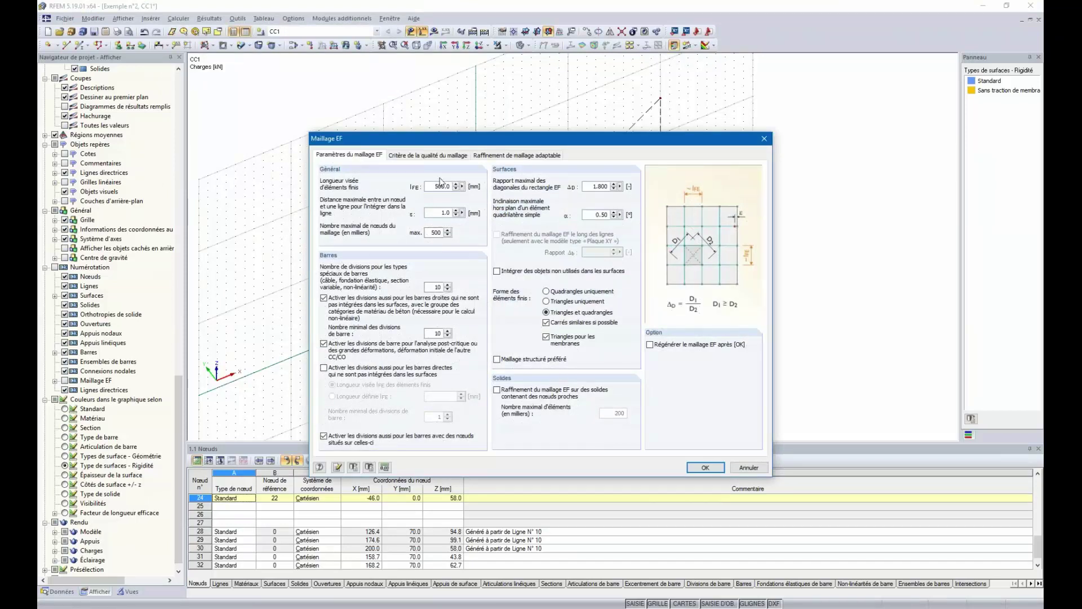
pyautogui.moveTo(438, 186); pyautogui.dragTo(455, 191)
pyautogui.press('BackSpace')
pyautogui.click(705, 467)
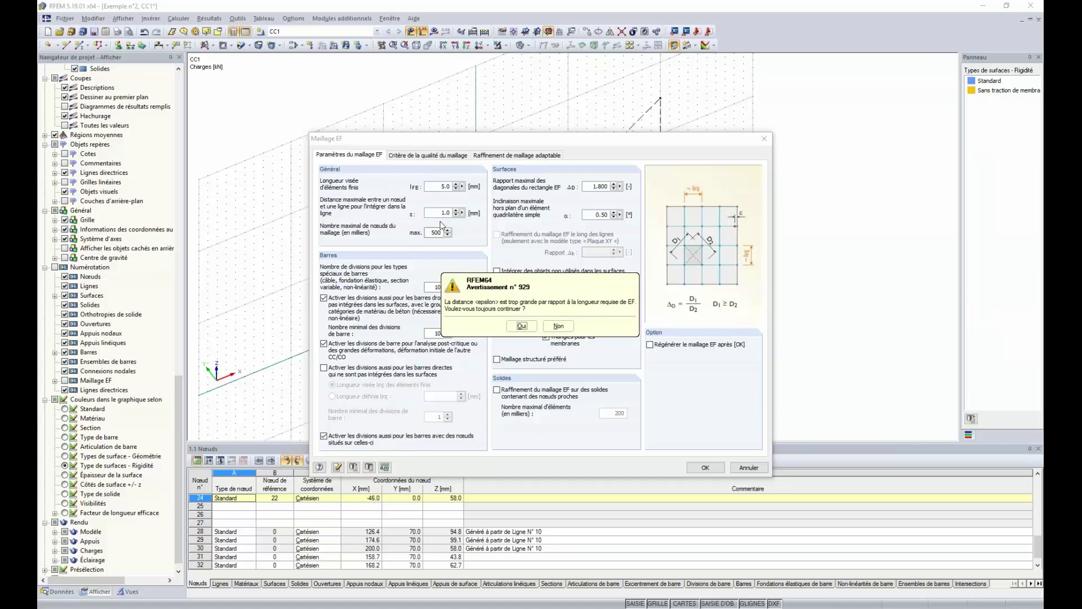
pyautogui.click(558, 326)
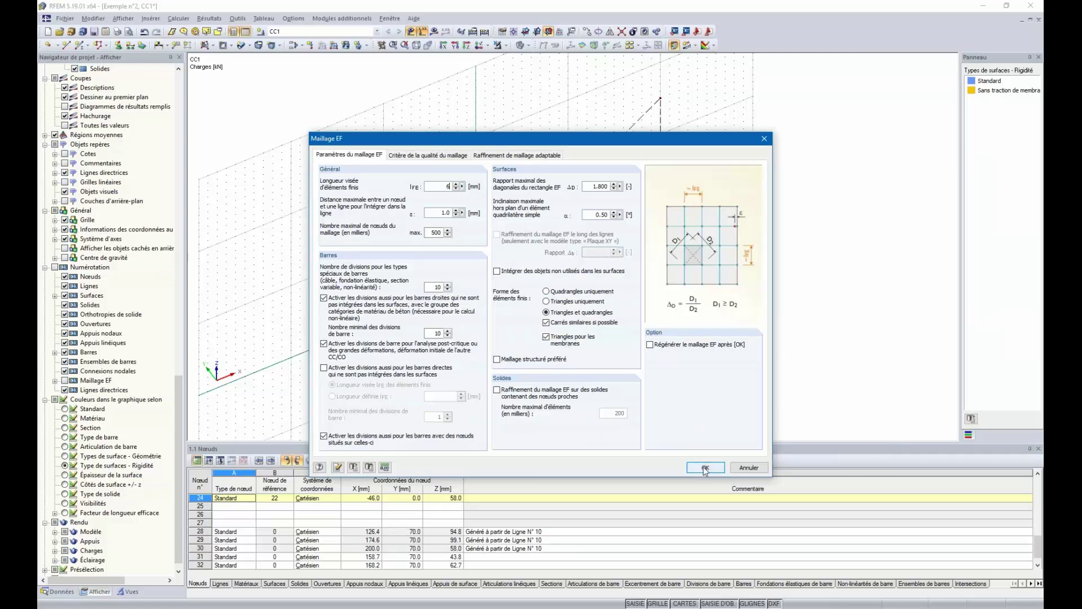
pyautogui.click(650, 346)
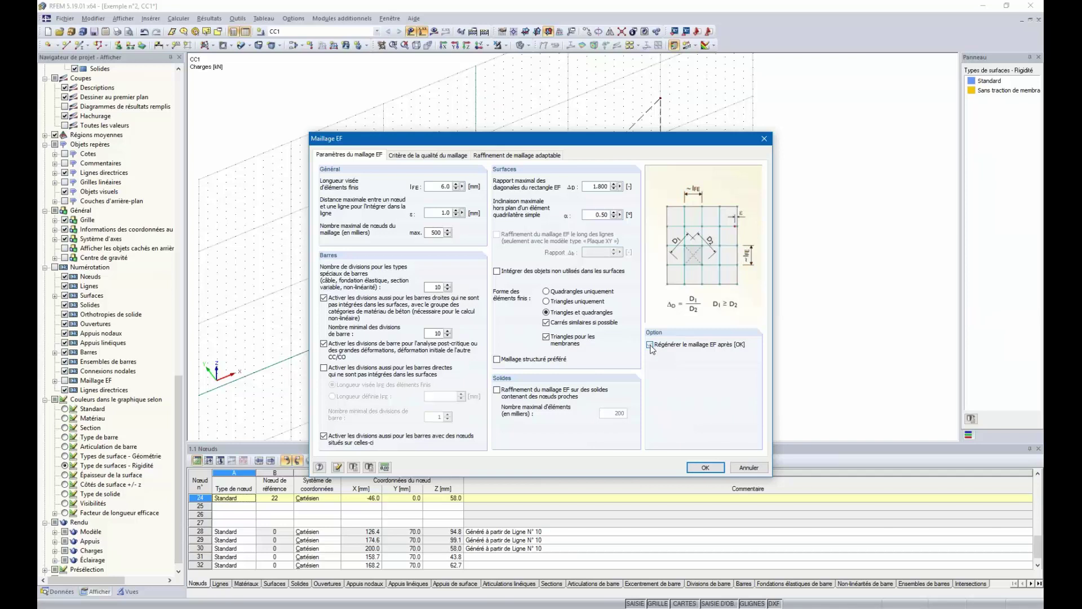
pyautogui.click(706, 468)
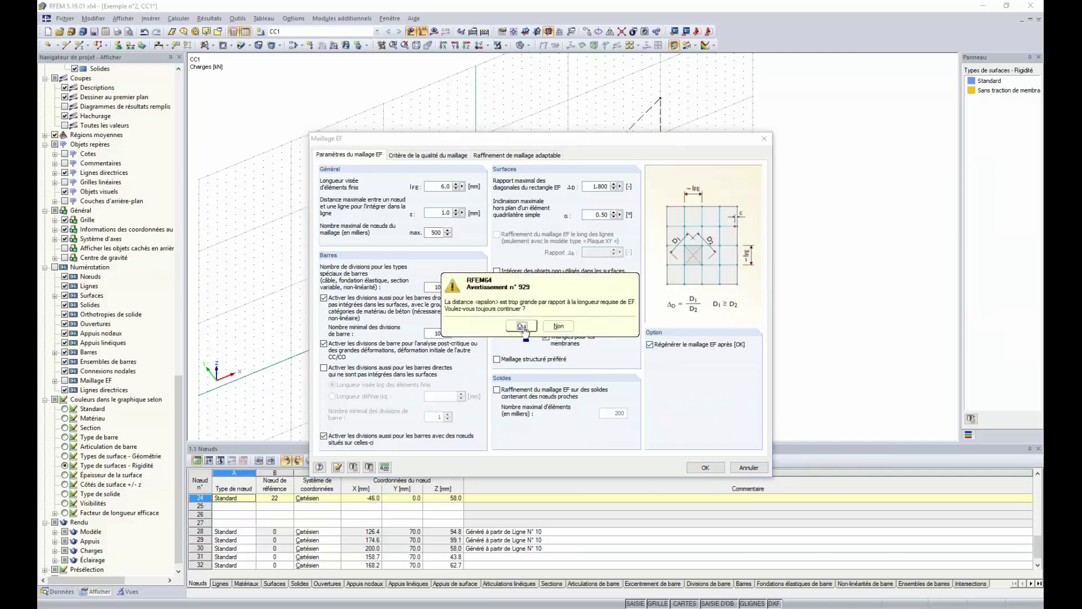
pyautogui.click(558, 326)
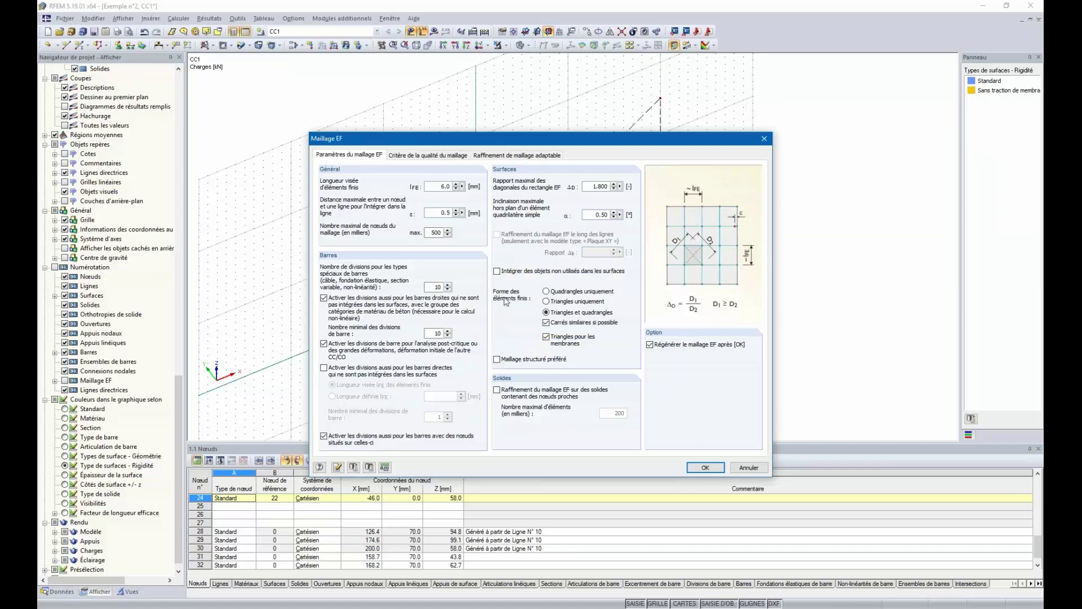
pyautogui.click(699, 467)
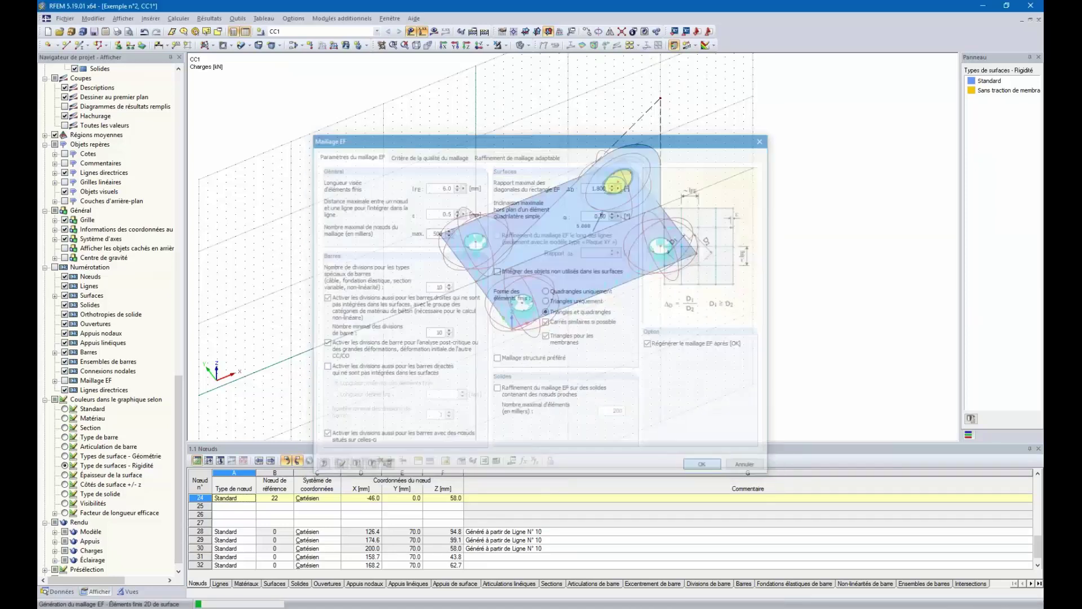
# Reduce the target FE length to 5 mm and regenerate the mesh
pyautogui.moveTo(587, 240)
pyautogui.keyDown('ctrl'); pyautogui.mouseDown(button='middle')
pyautogui.moveTo(574, 184)
pyautogui.moveTo(585, 142)
pyautogui.moveTo(598, 235)
pyautogui.mouseUp(button='middle'); pyautogui.keyUp('ctrl')
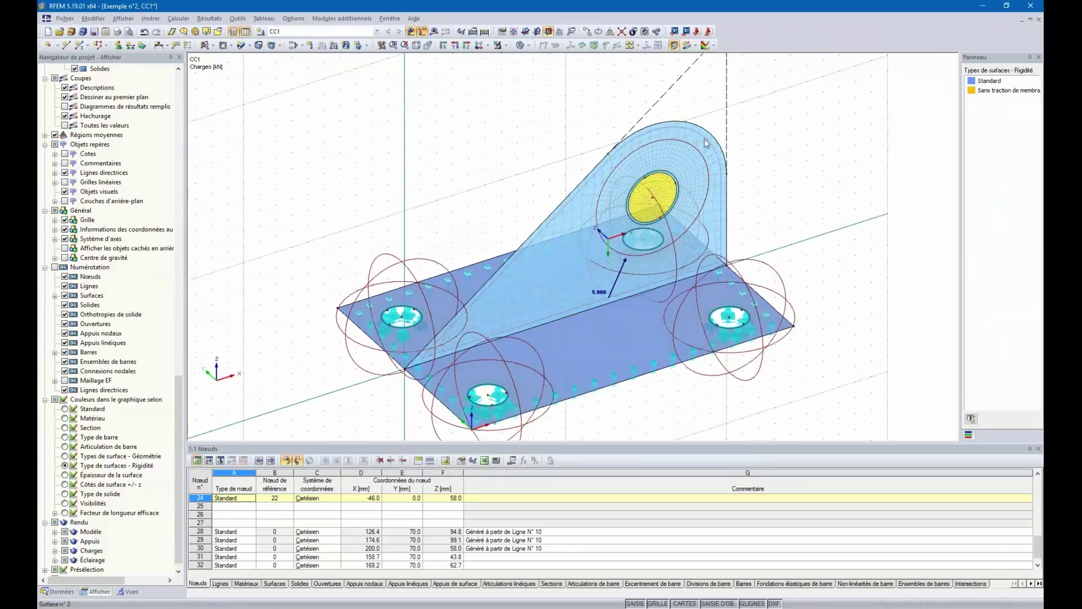
pyautogui.click(183, 23)
pyautogui.click(195, 140)
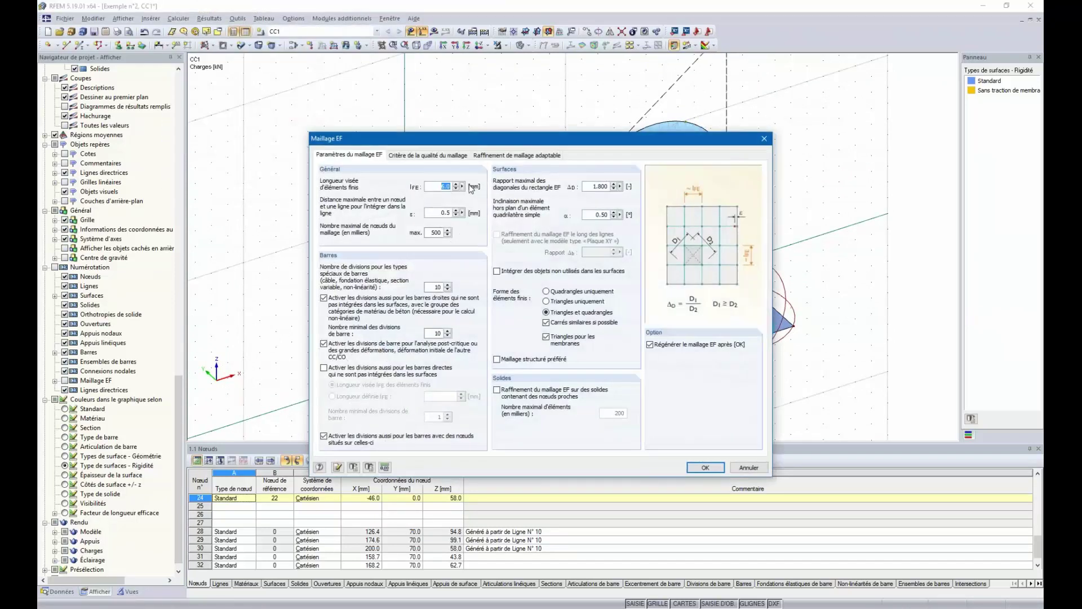
pyautogui.write('5')
pyautogui.click(708, 470)
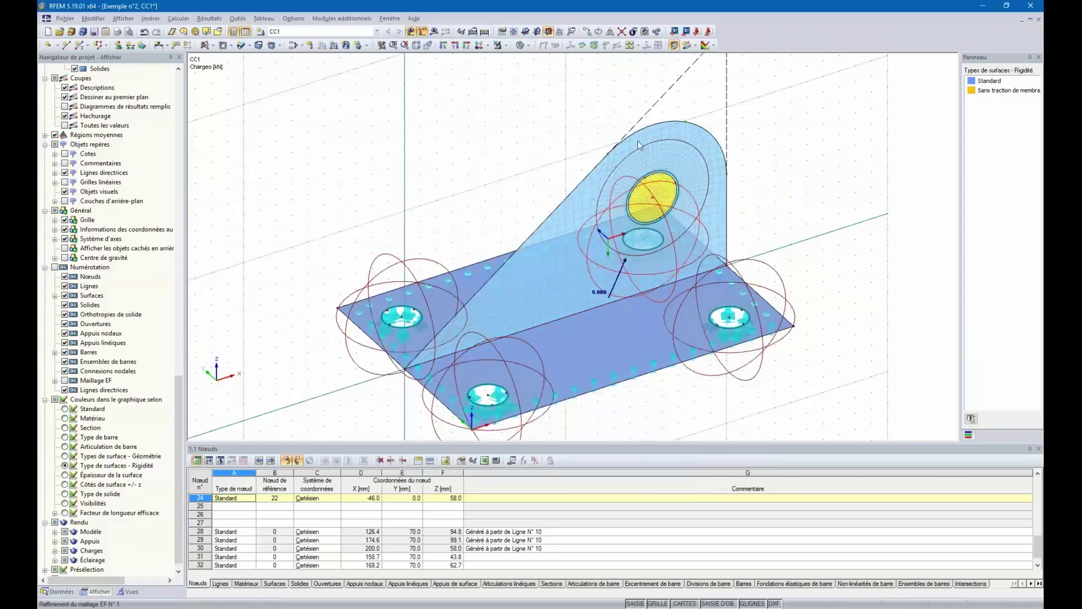
# Show the project data tree in a wider navigator and calculate the results of load case CC1
pyautogui.moveTo(758, 223)
pyautogui.keyDown('ctrl'); pyautogui.mouseDown(button='middle')
pyautogui.moveTo(768, 258)
pyautogui.moveTo(748, 231)
pyautogui.mouseUp(button='middle'); pyautogui.keyUp('ctrl')
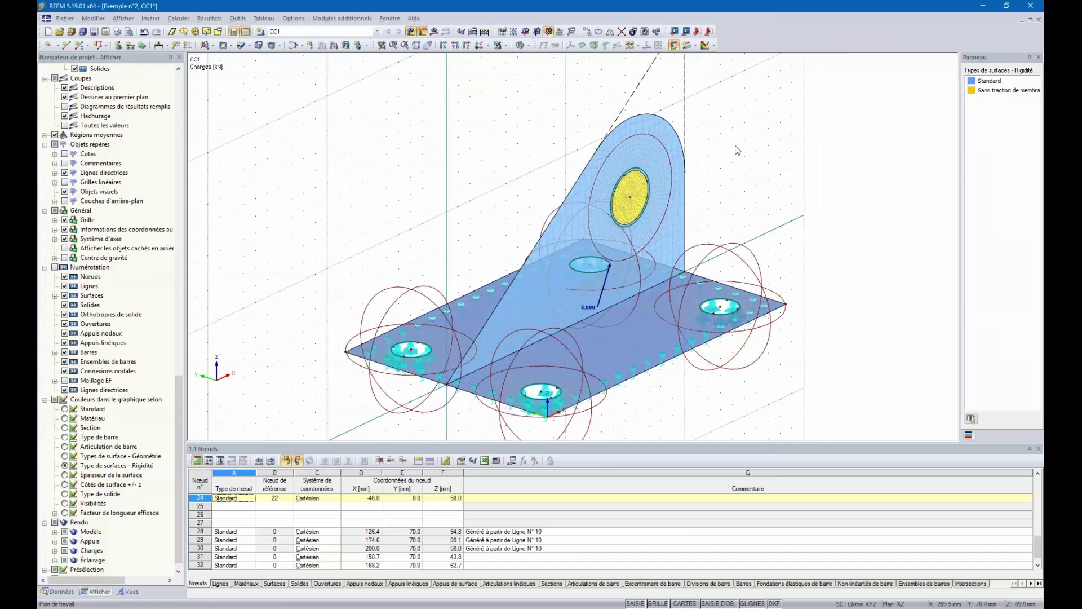
pyautogui.keyDown('ctrl'); pyautogui.moveTo(747, 231); pyautogui.dragTo(593, 371, button='middle'); pyautogui.keyUp('ctrl')
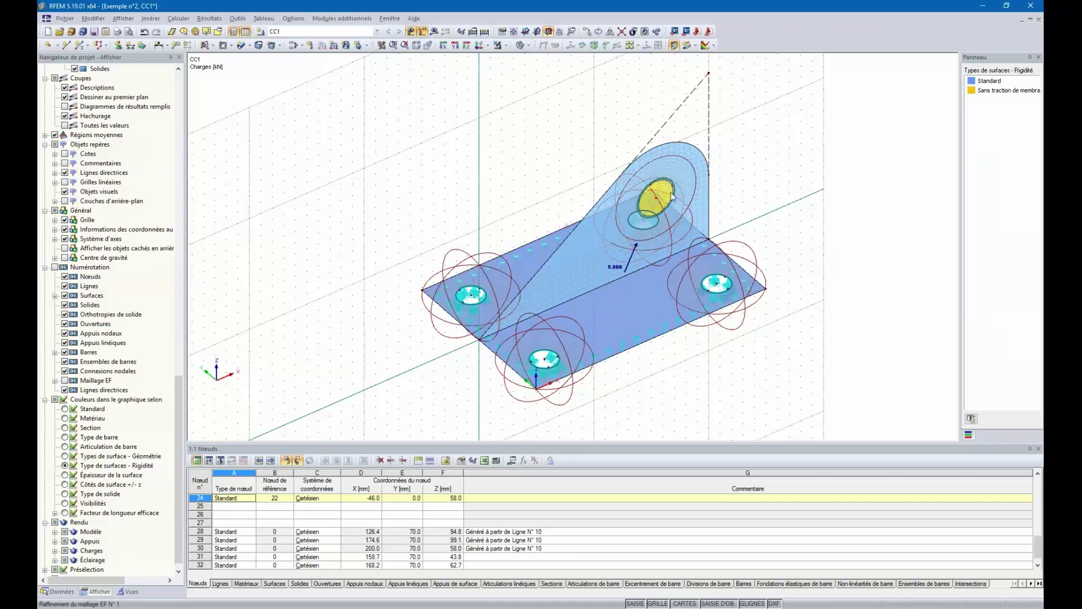
pyautogui.keyDown('ctrl'); pyautogui.moveTo(662, 237); pyautogui.dragTo(536, 214, button='middle'); pyautogui.keyUp('ctrl')
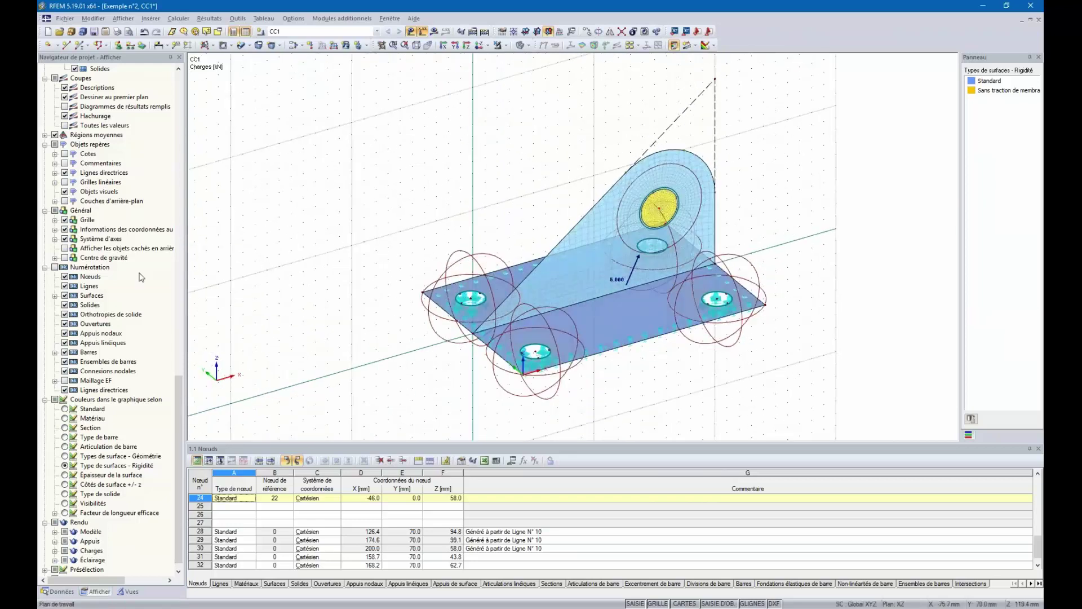
pyautogui.click(63, 593)
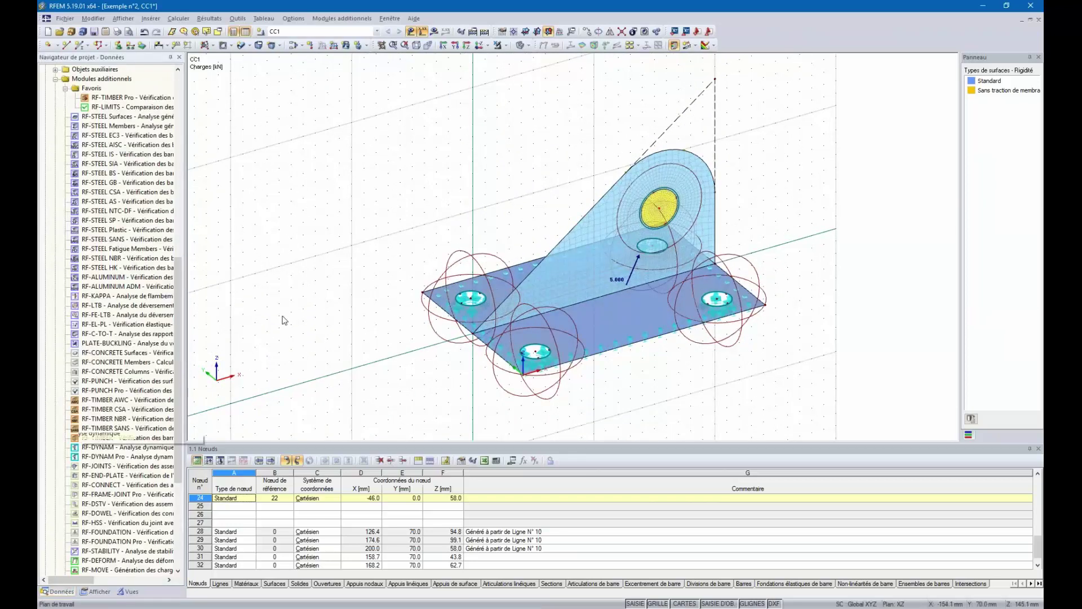
pyautogui.moveTo(186, 326); pyautogui.dragTo(263, 327)
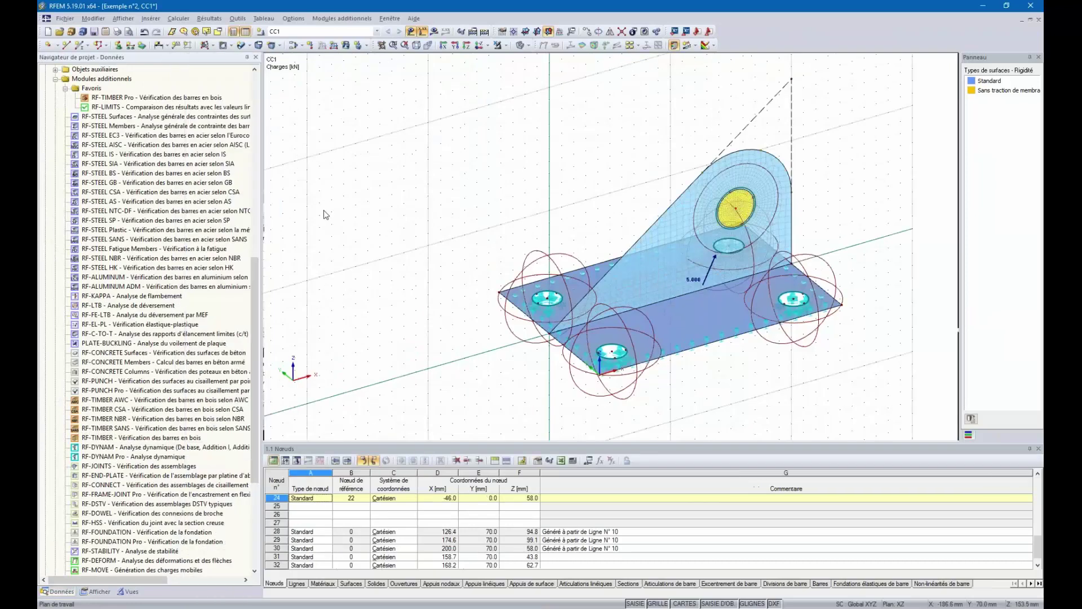
pyautogui.click(435, 32)
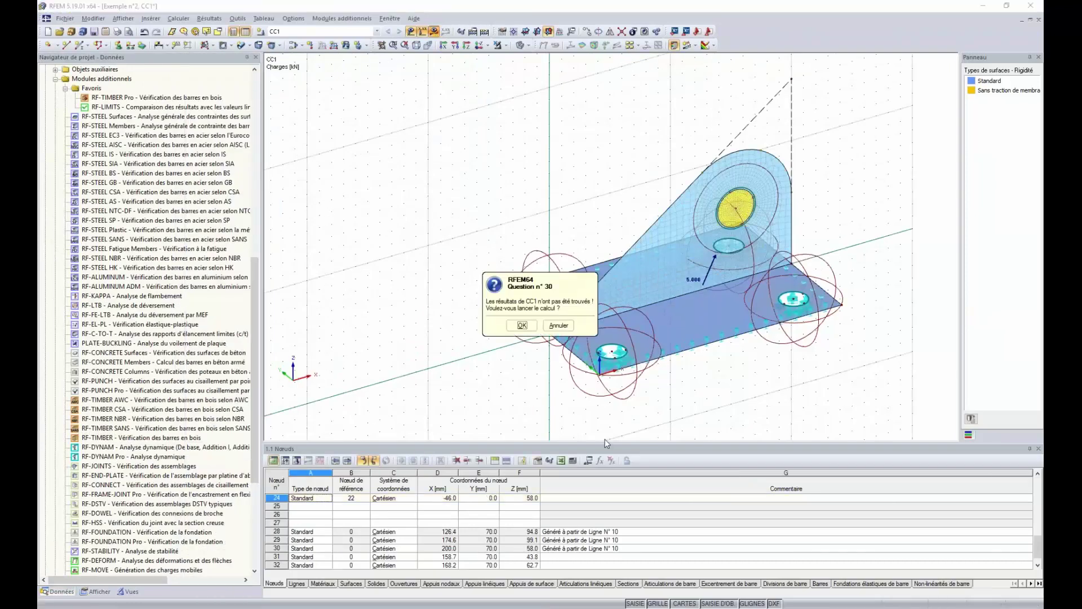
pyautogui.click(523, 326)
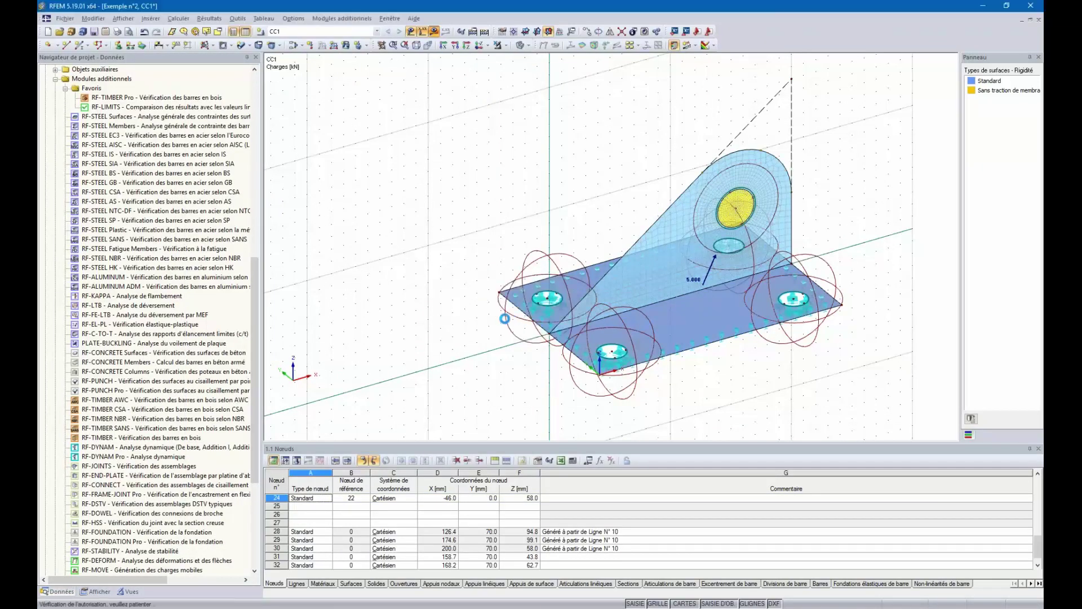
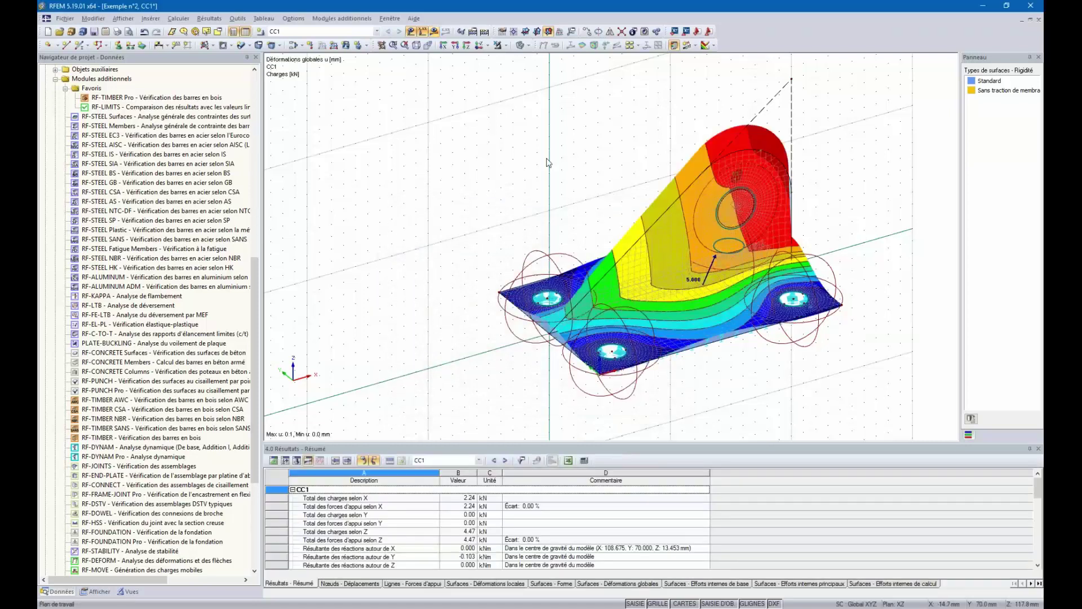
# Examine the global deformation u of the whole model from several sides and show the display factors
pyautogui.keyDown('ctrl'); pyautogui.moveTo(562, 158); pyautogui.dragTo(490, 160, button='middle'); pyautogui.keyUp('ctrl')
pyautogui.scroll(-2, 489, 159)
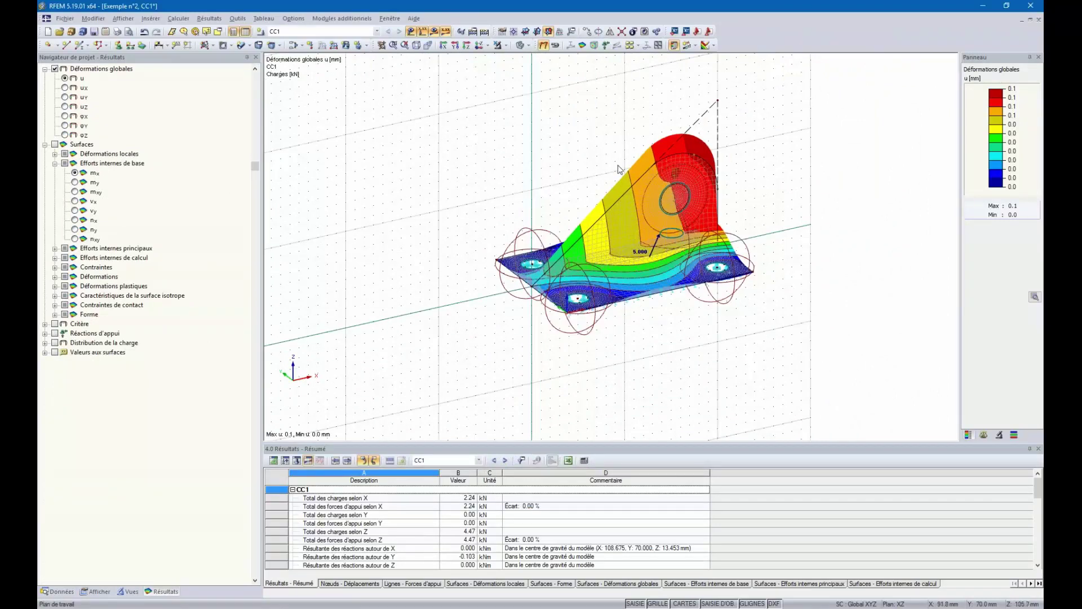
pyautogui.keyDown('ctrl'); pyautogui.moveTo(620, 169); pyautogui.dragTo(580, 175, button='middle'); pyautogui.keyUp('ctrl')
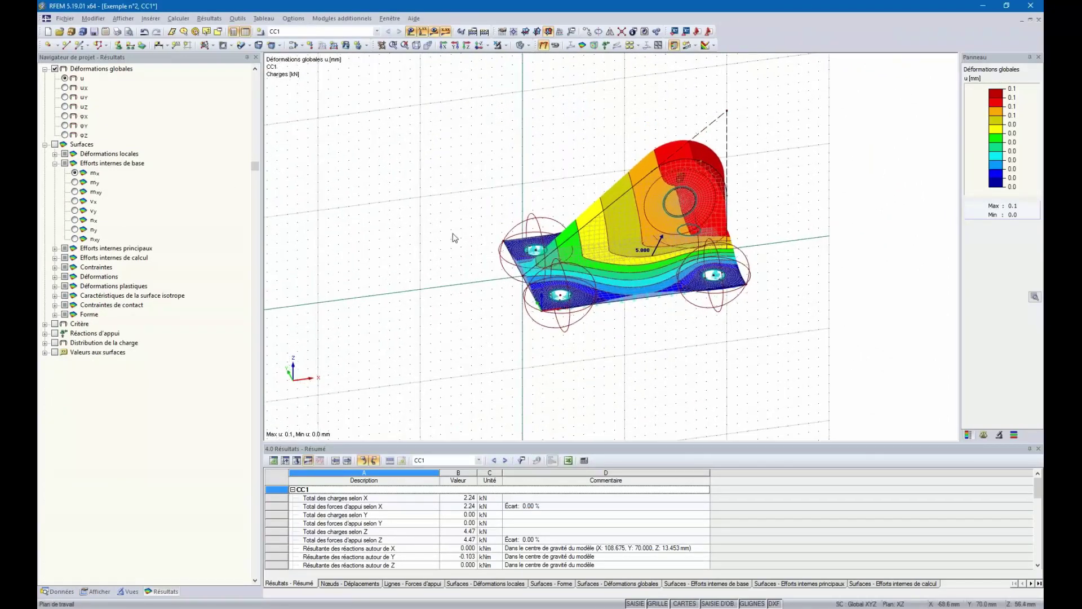
pyautogui.keyDown('ctrl'); pyautogui.moveTo(454, 238); pyautogui.dragTo(773, 334, button='middle'); pyautogui.keyUp('ctrl')
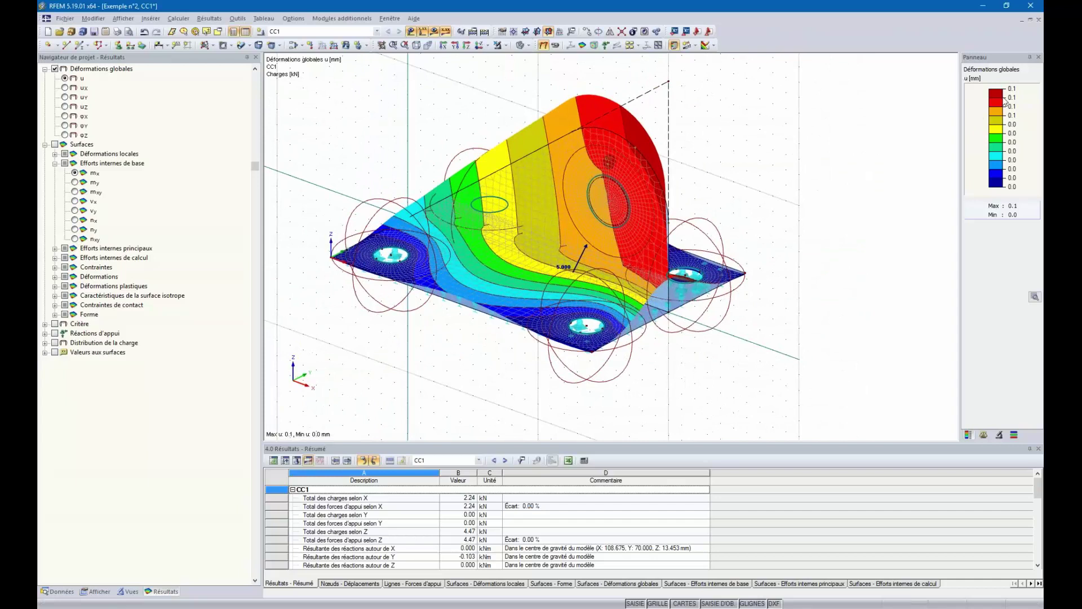
pyautogui.click(984, 435)
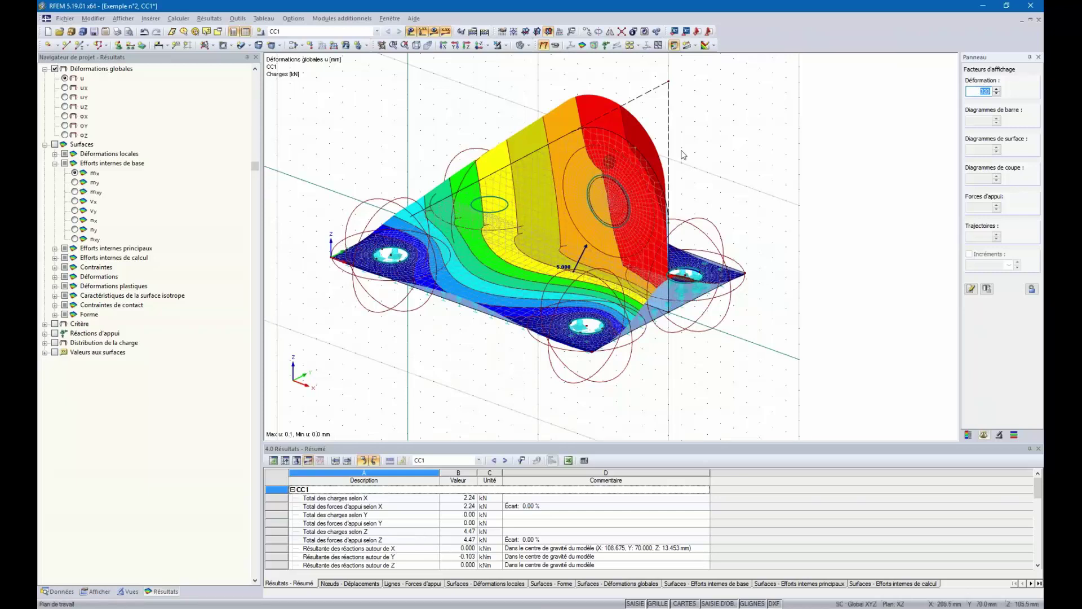
pyautogui.keyDown('ctrl'); pyautogui.moveTo(759, 187); pyautogui.dragTo(812, 174, button='middle'); pyautogui.keyUp('ctrl')
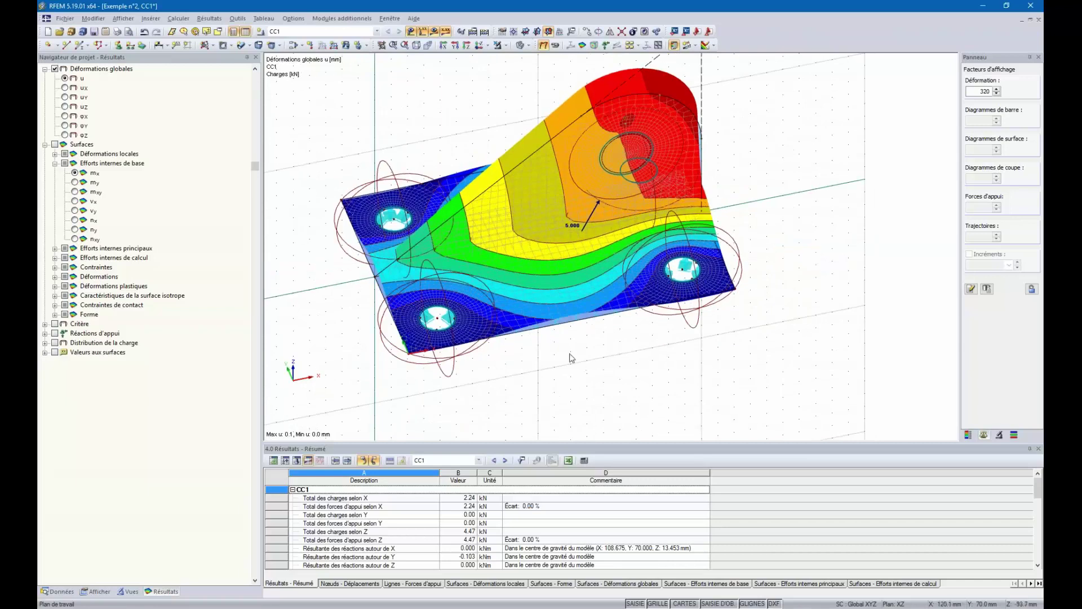
# Show only the base plate and the vertical plate surfaces with visibility by selected objects
pyautogui.click(532, 218)
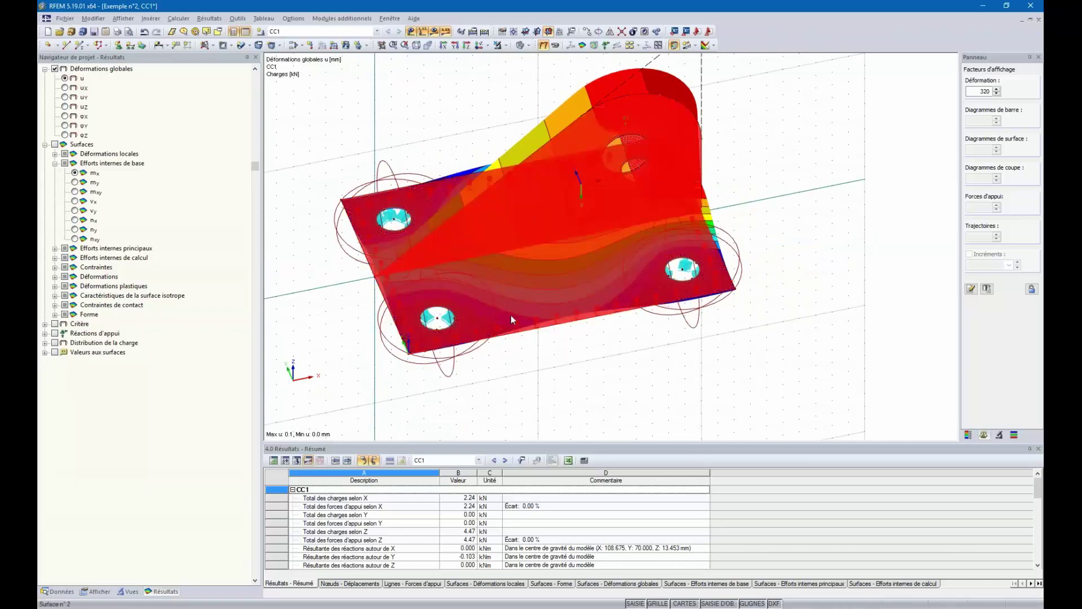
pyautogui.click(505, 45)
pyautogui.click(528, 57)
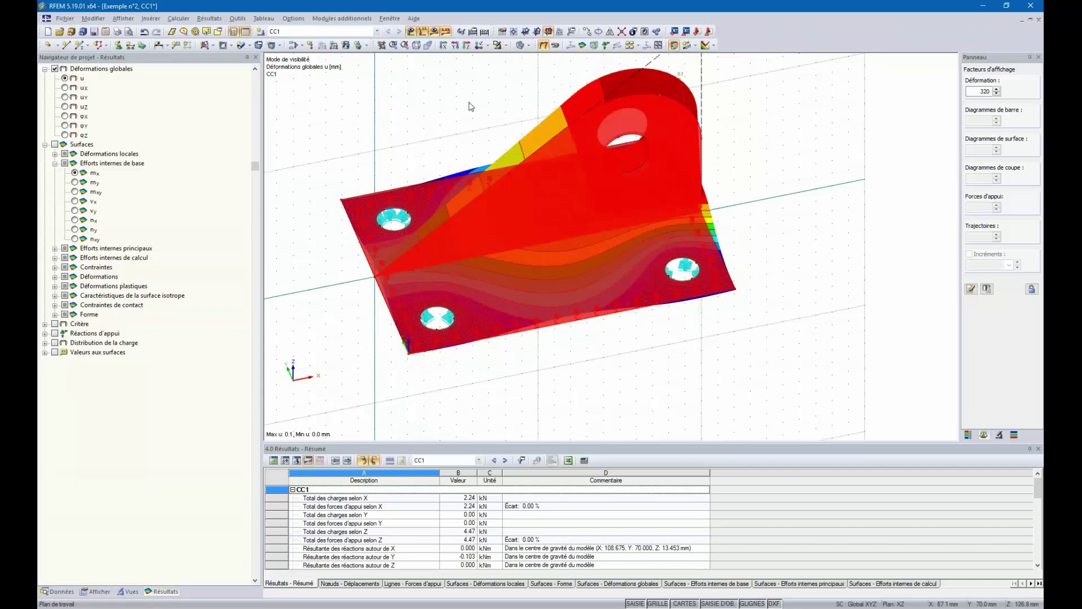
# Examine the deformations around the base plate's holes and along its edges against the colour scale
pyautogui.keyDown('ctrl'); pyautogui.moveTo(384, 168); pyautogui.dragTo(635, 179, button='middle'); pyautogui.keyUp('ctrl')
pyautogui.moveTo(630, 304)
pyautogui.keyDown('ctrl'); pyautogui.mouseDown(button='middle')
pyautogui.moveTo(641, 245)
pyautogui.moveTo(518, 287)
pyautogui.moveTo(390, 314)
pyautogui.moveTo(613, 381)
pyautogui.moveTo(630, 314)
pyautogui.mouseUp(button='middle'); pyautogui.keyUp('ctrl')
pyautogui.scroll(5, 660, 301)
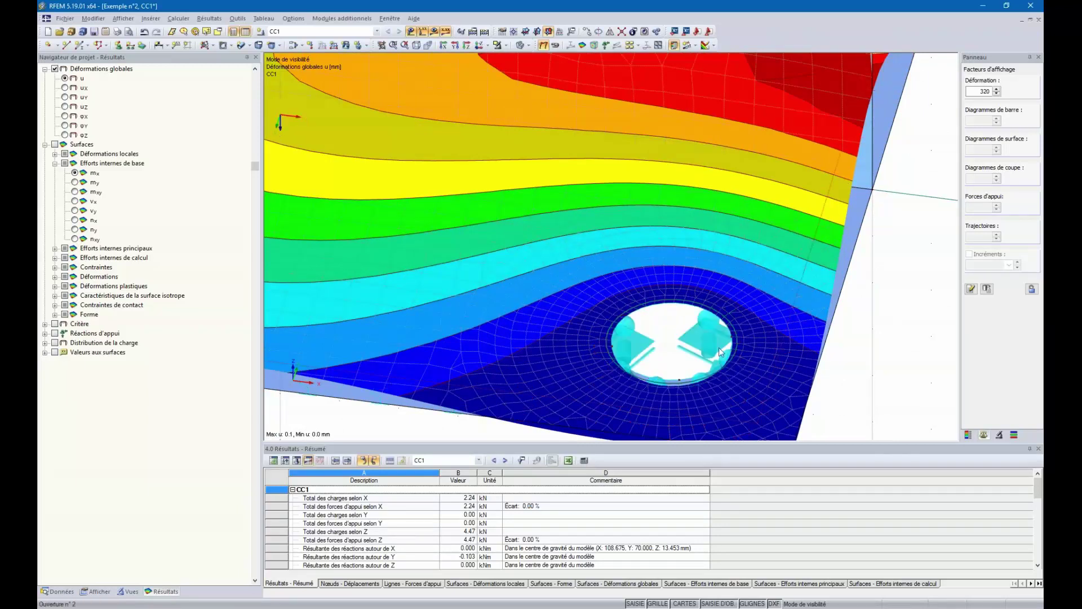
pyautogui.keyDown('ctrl'); pyautogui.moveTo(617, 367); pyautogui.dragTo(755, 318, button='middle'); pyautogui.keyUp('ctrl')
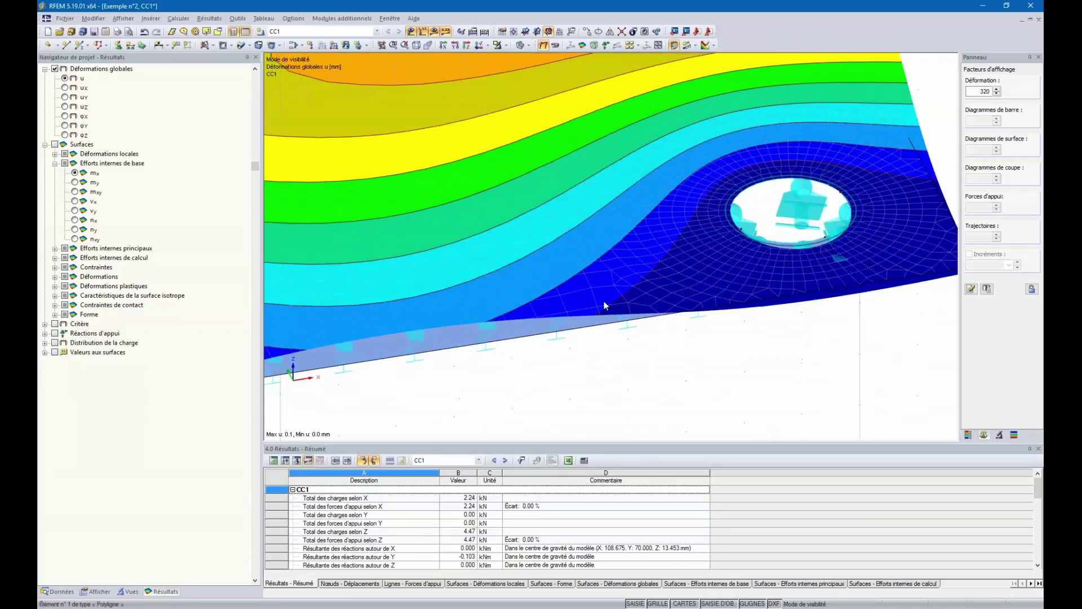
pyautogui.click(968, 435)
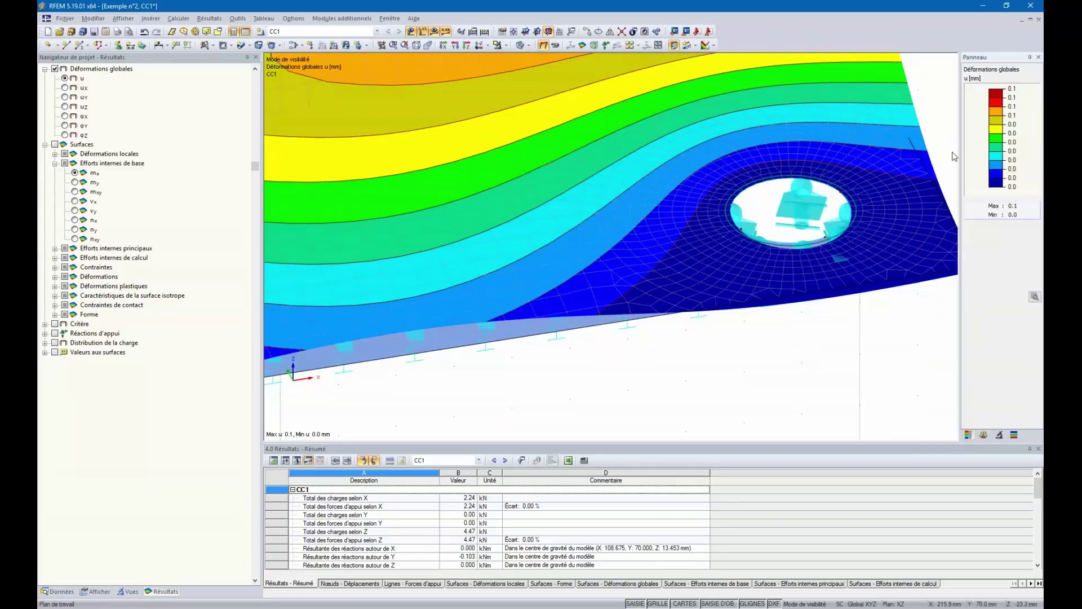
pyautogui.keyDown('ctrl'); pyautogui.moveTo(774, 247); pyautogui.dragTo(619, 324, button='middle'); pyautogui.keyUp('ctrl')
pyautogui.scroll(-5, 609, 315)
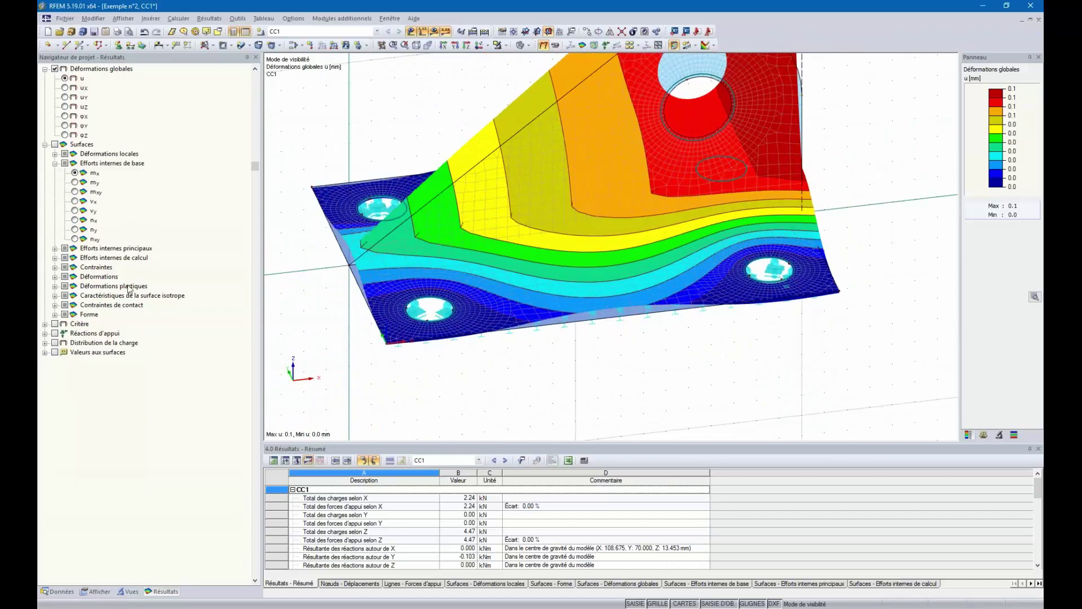
pyautogui.keyDown('ctrl'); pyautogui.moveTo(751, 343); pyautogui.dragTo(469, 333, button='middle'); pyautogui.keyUp('ctrl')
pyautogui.scroll(-5, 469, 332)
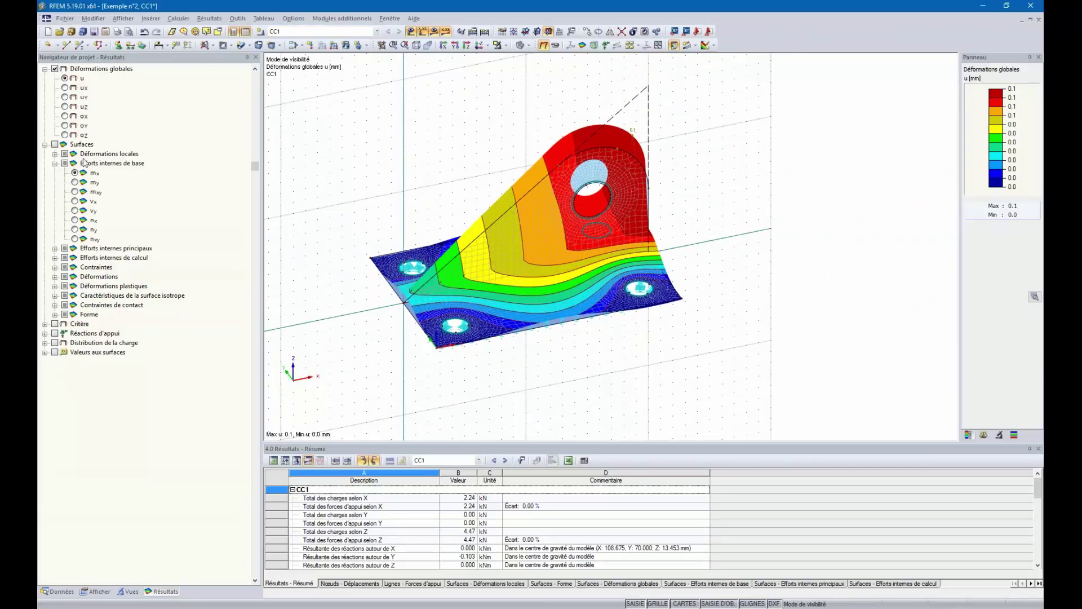
pyautogui.keyDown('ctrl'); pyautogui.moveTo(383, 259); pyautogui.dragTo(321, 233, button='middle'); pyautogui.keyUp('ctrl')
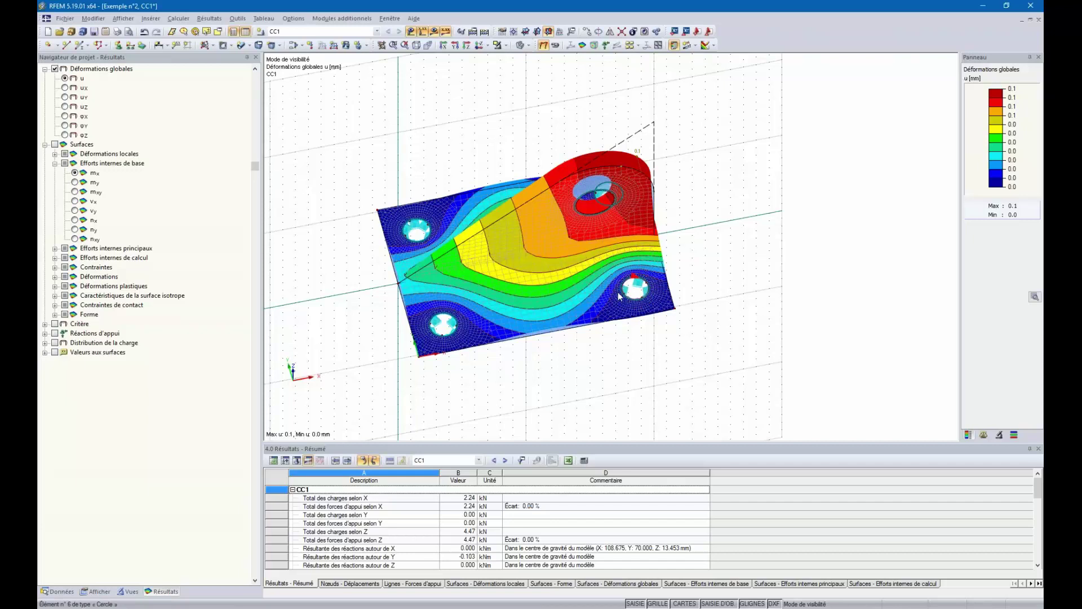
# Display the global deformation uX and limit the visible objects to the base plate
pyautogui.click(64, 88)
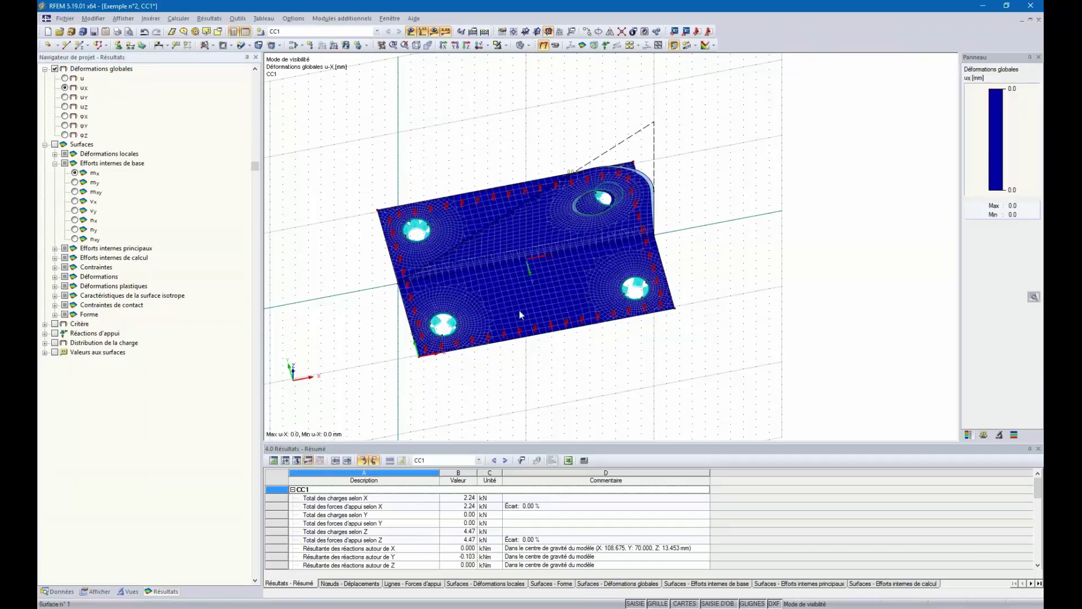
pyautogui.click(509, 46)
pyautogui.click(513, 68)
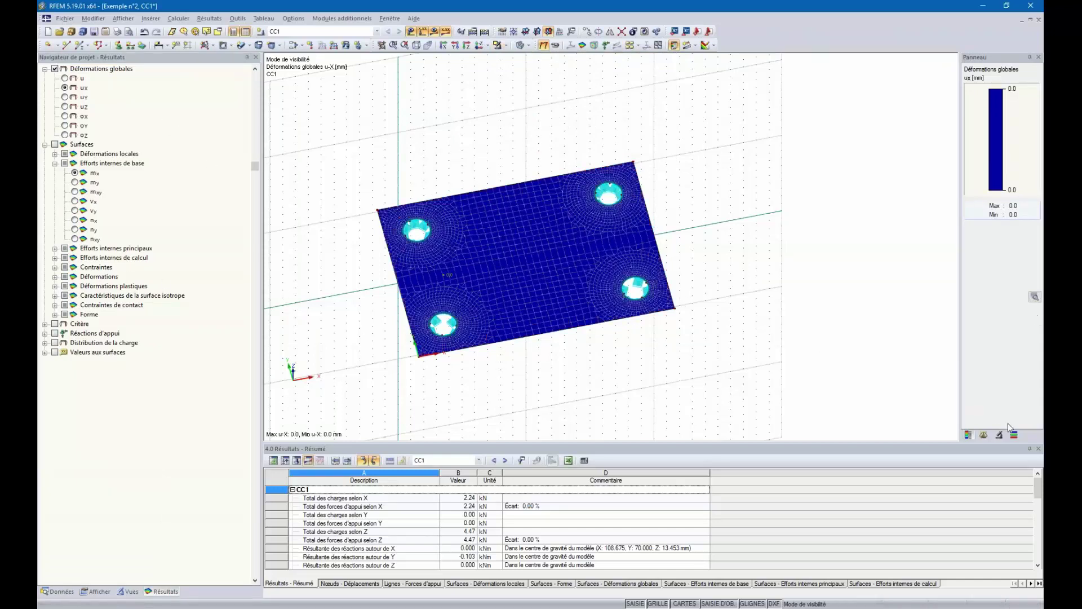
# Raise the deformation display factor to 5120 to exaggerate the base plate's uX deformation
pyautogui.click(985, 435)
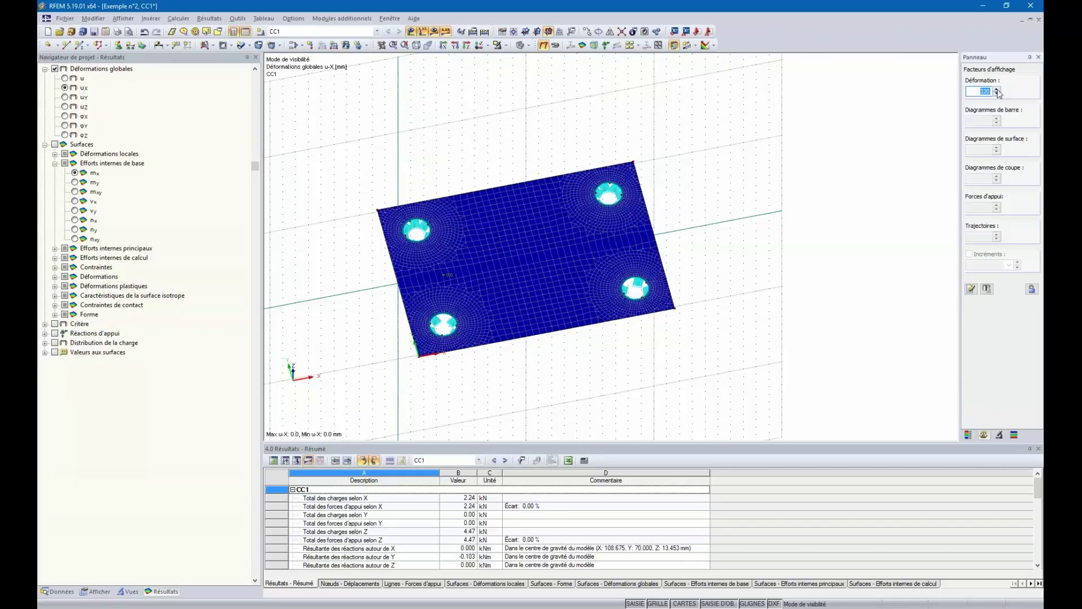
pyautogui.scroll(3, 451, 290)
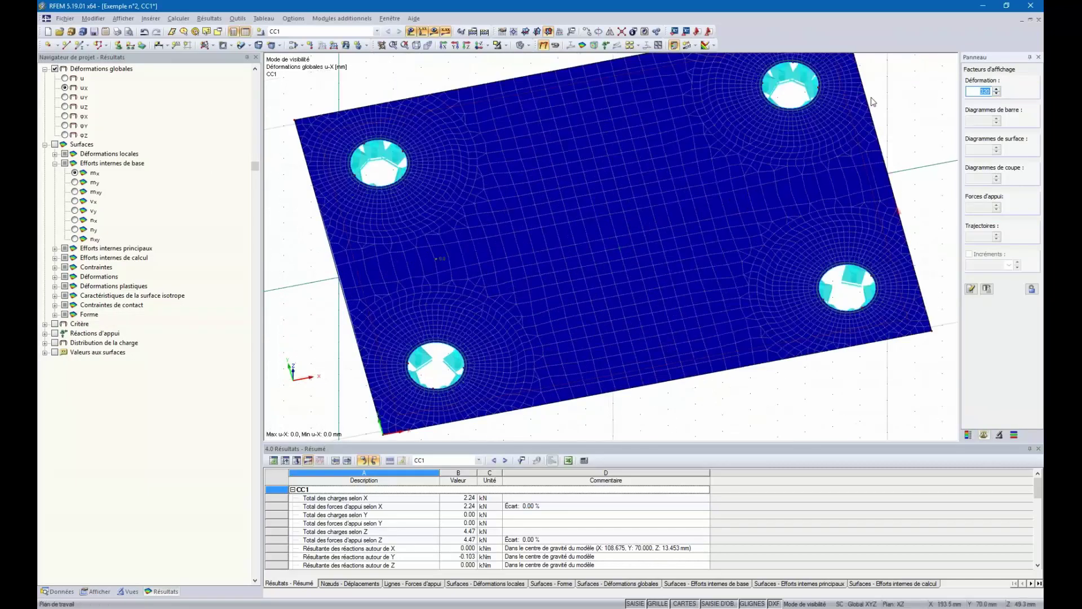
pyautogui.click(997, 88)
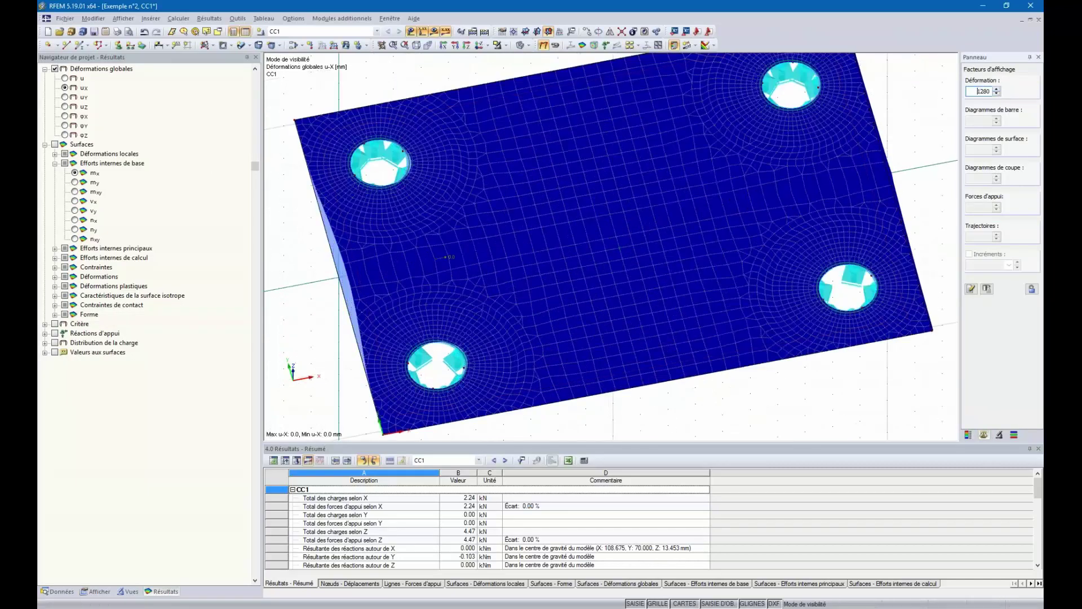
# Dismiss the accidental move of the base plate's surface support and recalculate the results of CC1
pyautogui.moveTo(373, 248); pyautogui.dragTo(377, 250)
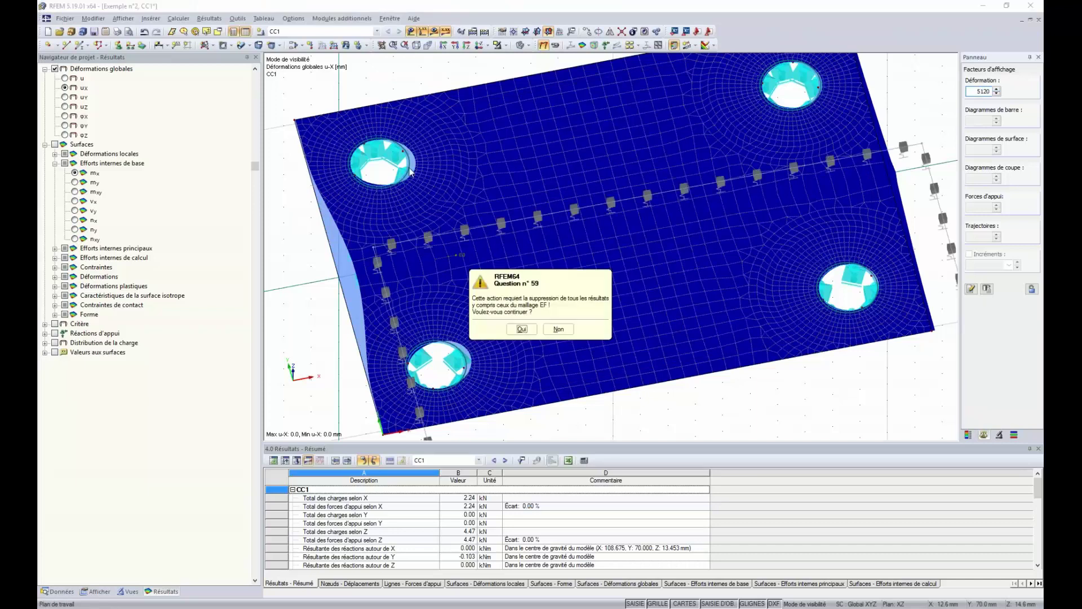
pyautogui.click(559, 329)
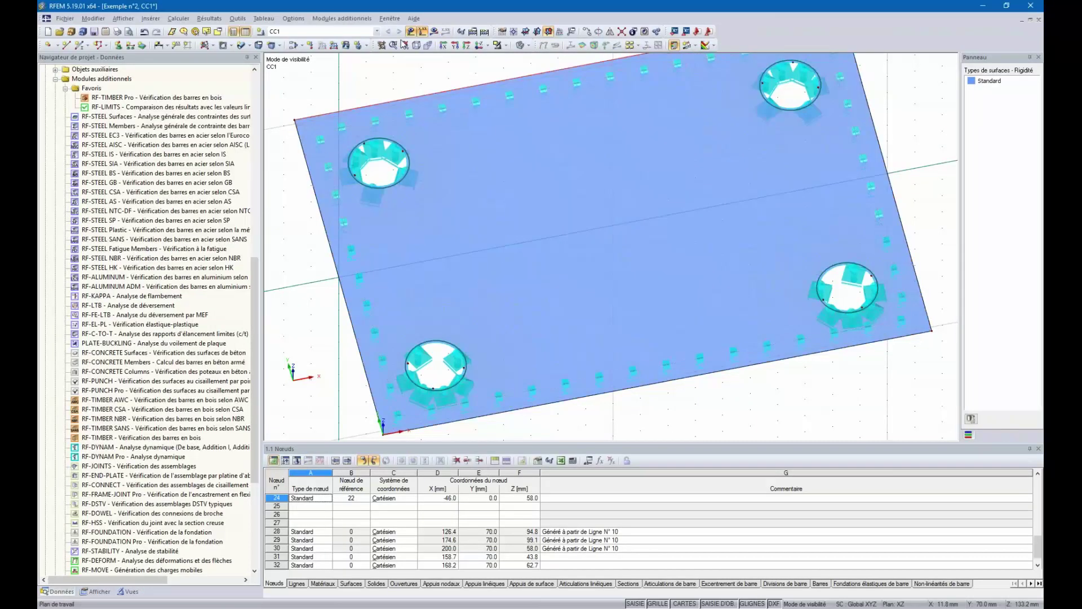
pyautogui.click(435, 32)
pyautogui.click(522, 325)
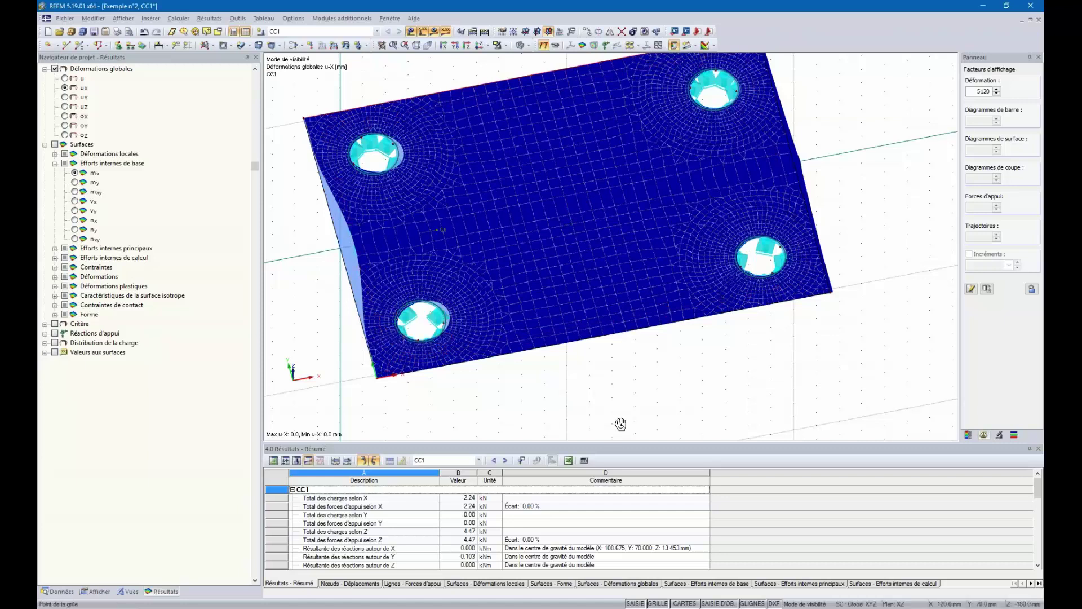
# Display the base plate's global deformation uZ and set the deformation display factor to 100
pyautogui.keyDown('ctrl'); pyautogui.moveTo(621, 424); pyautogui.dragTo(587, 373, button='middle'); pyautogui.keyUp('ctrl')
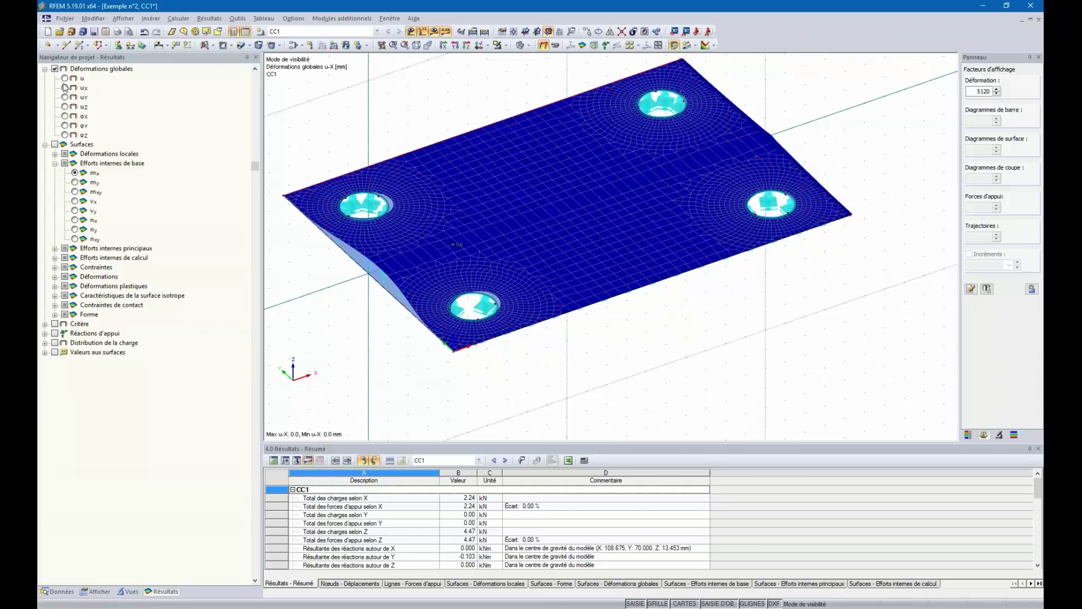
pyautogui.click(64, 106)
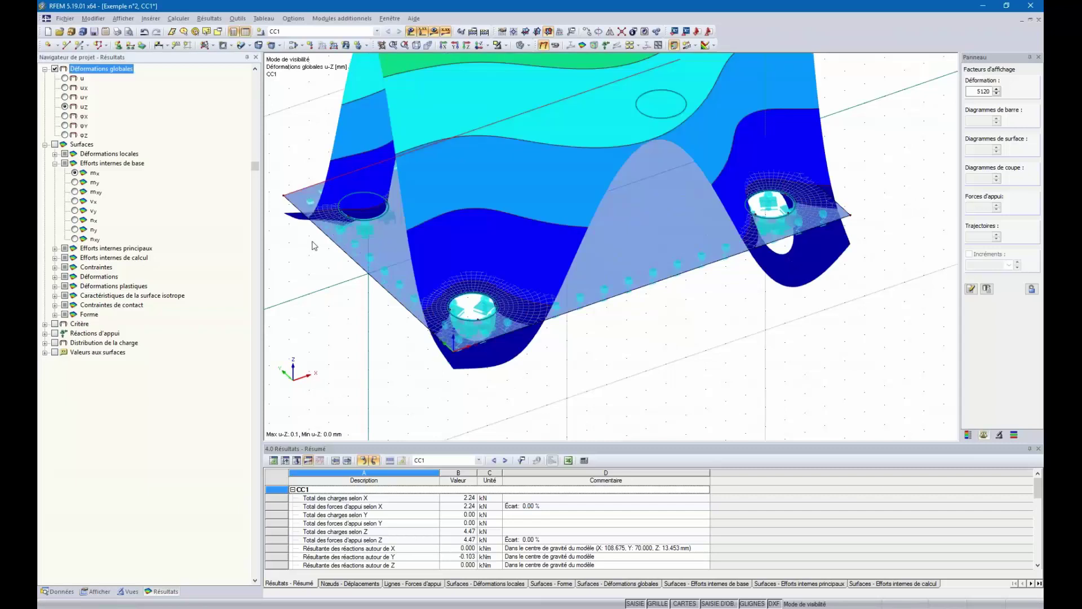
pyautogui.keyDown('ctrl'); pyautogui.moveTo(314, 242); pyautogui.dragTo(591, 340, button='middle'); pyautogui.keyUp('ctrl')
pyautogui.scroll(-2, 590, 341)
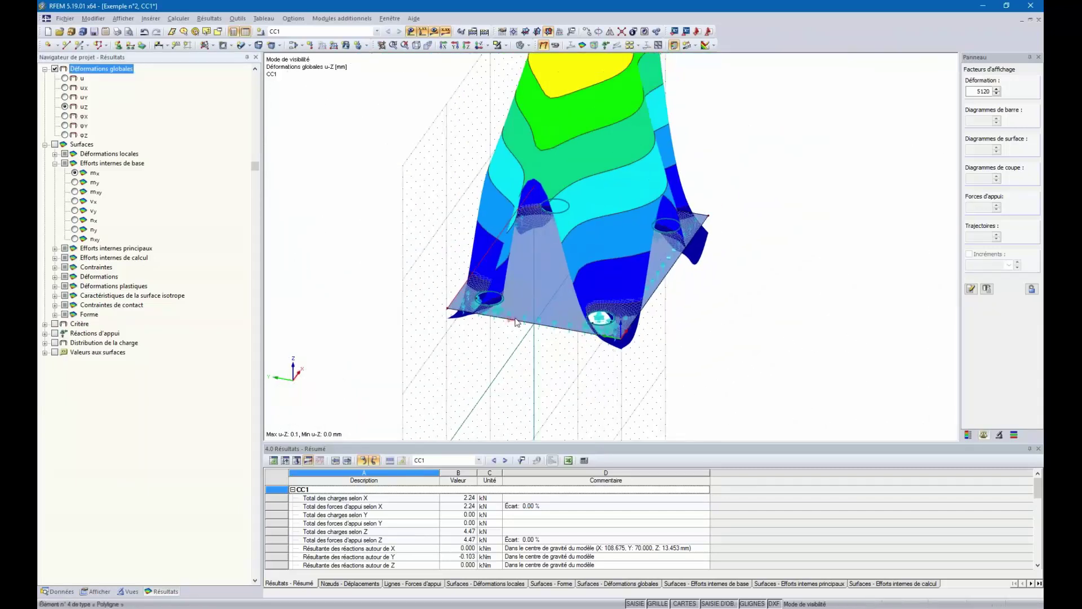
pyautogui.keyDown('ctrl'); pyautogui.moveTo(515, 323); pyautogui.dragTo(453, 355, button='middle'); pyautogui.keyUp('ctrl')
pyautogui.doubleClick(980, 91)
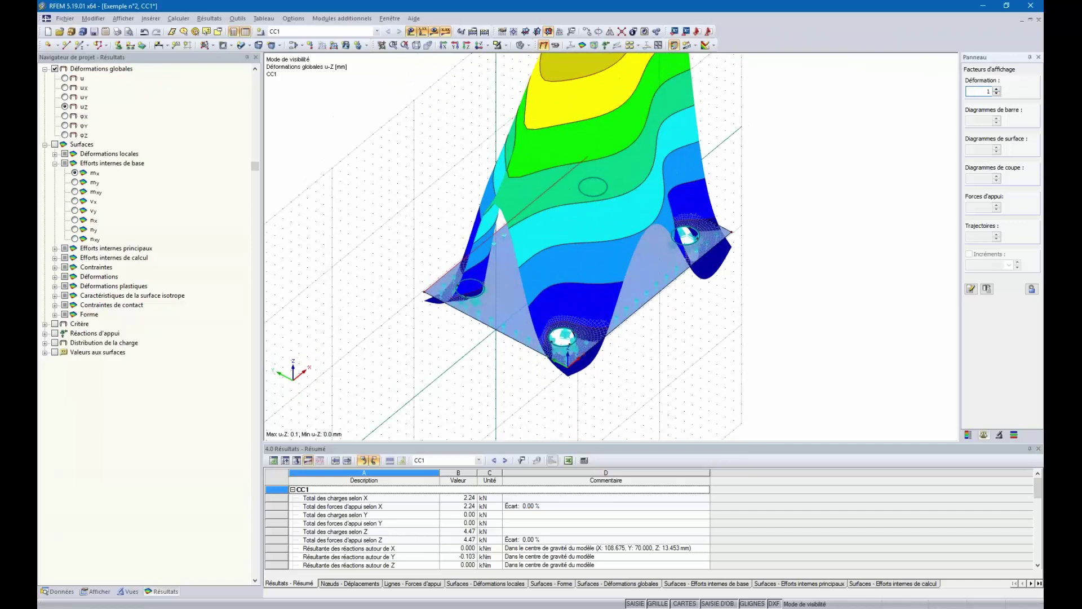
pyautogui.press('Return')
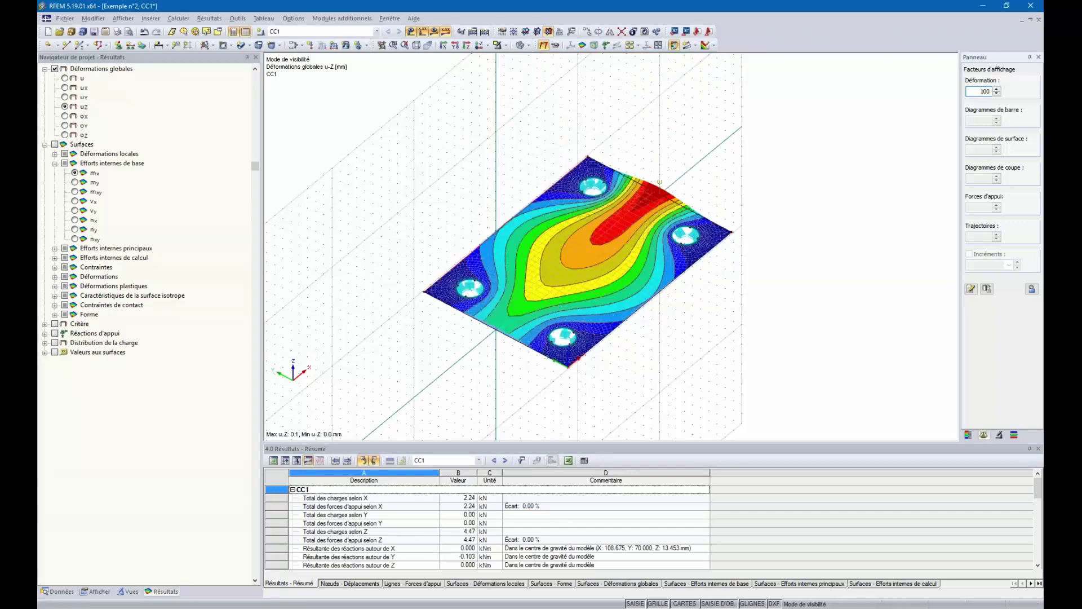
# Inspect the uZ deformation around the base plate's holes at a display factor of 1600 and return the factor to 100
pyautogui.scroll(15, 997, 91)
pyautogui.moveTo(848, 201); pyautogui.dragTo(606, 301, button='middle')
pyautogui.scroll(2, 606, 303)
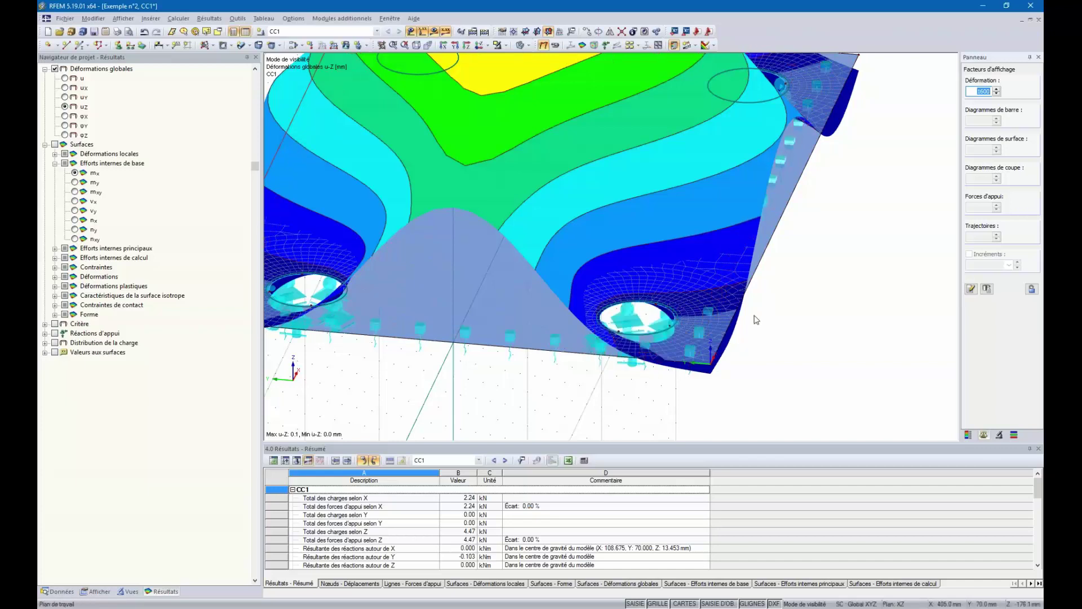
pyautogui.scroll(-2, 715, 314)
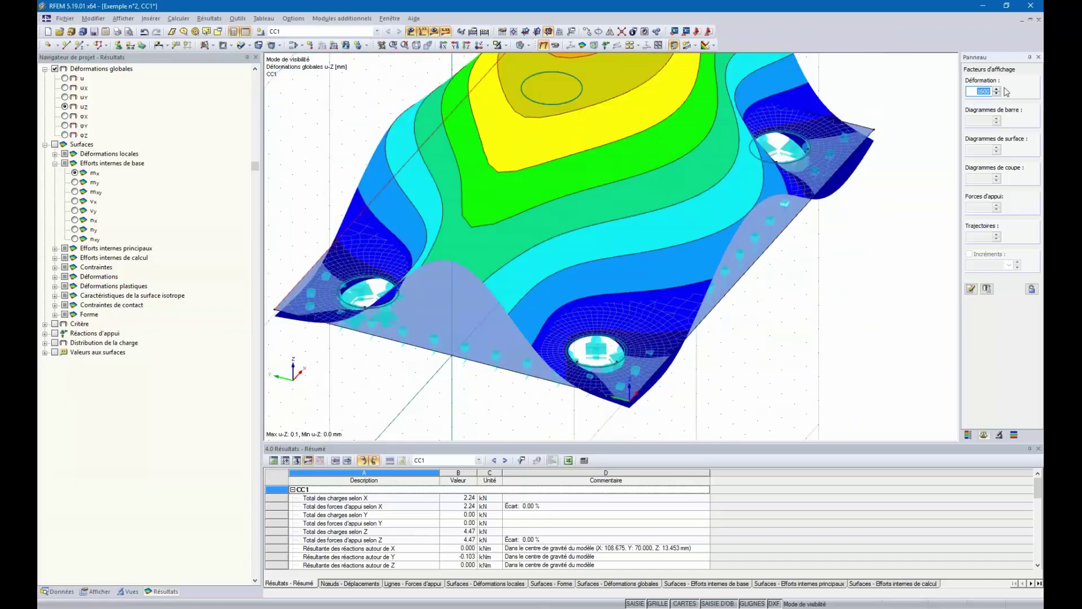
pyautogui.click(997, 93)
pyautogui.click(997, 94)
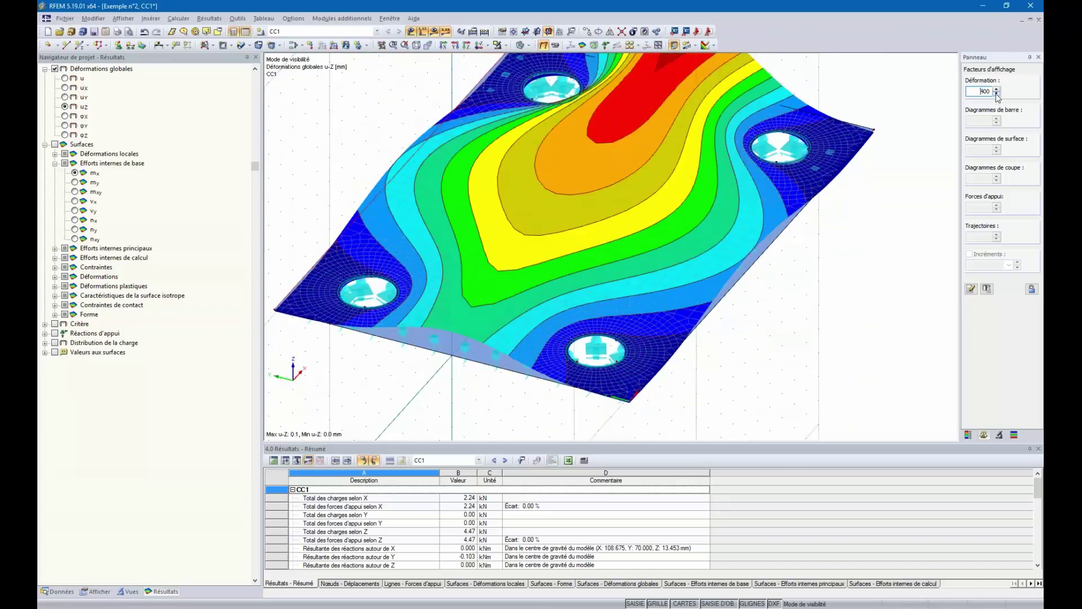
# Cancel the visibility mode to show the uZ deformation on the complete model
pyautogui.keyDown('ctrl'); pyautogui.moveTo(808, 243); pyautogui.dragTo(451, 217, button='middle'); pyautogui.keyUp('ctrl')
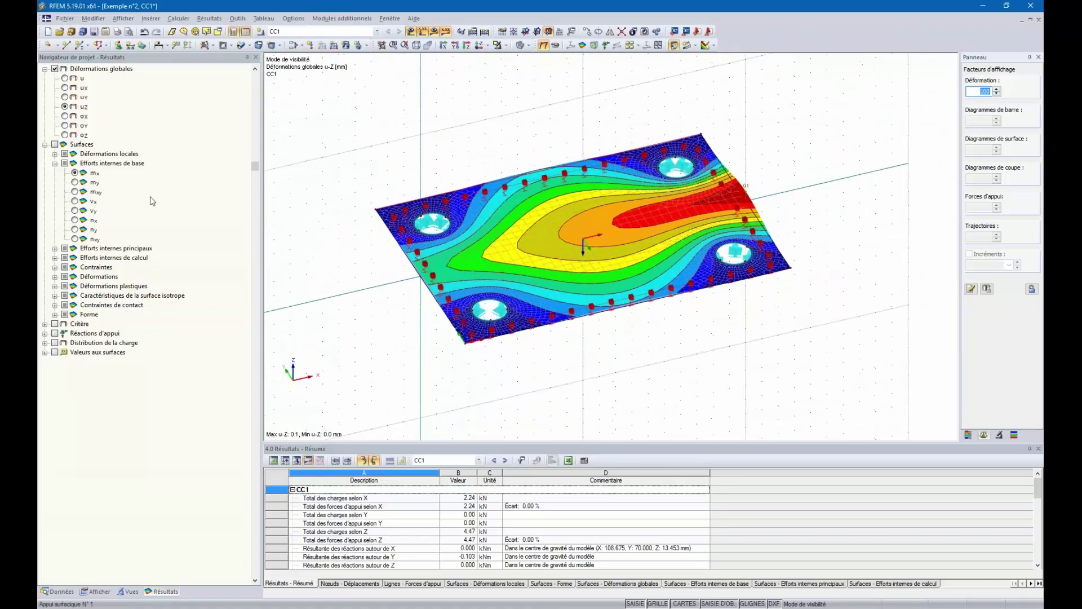
pyautogui.keyDown('ctrl'); pyautogui.moveTo(394, 140); pyautogui.dragTo(399, 174, button='middle'); pyautogui.keyUp('ctrl')
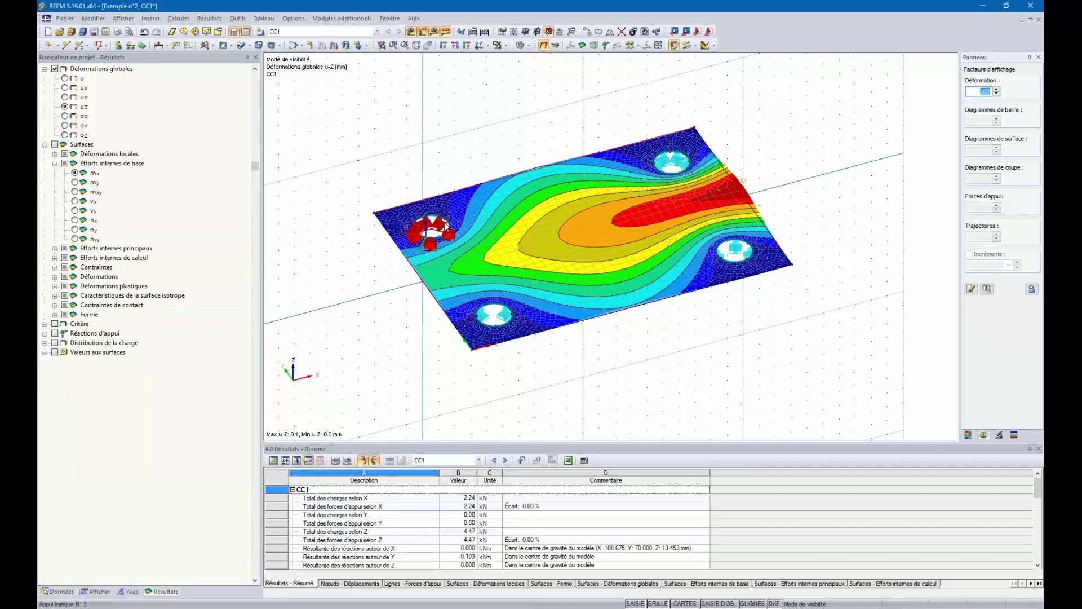
pyautogui.click(507, 47)
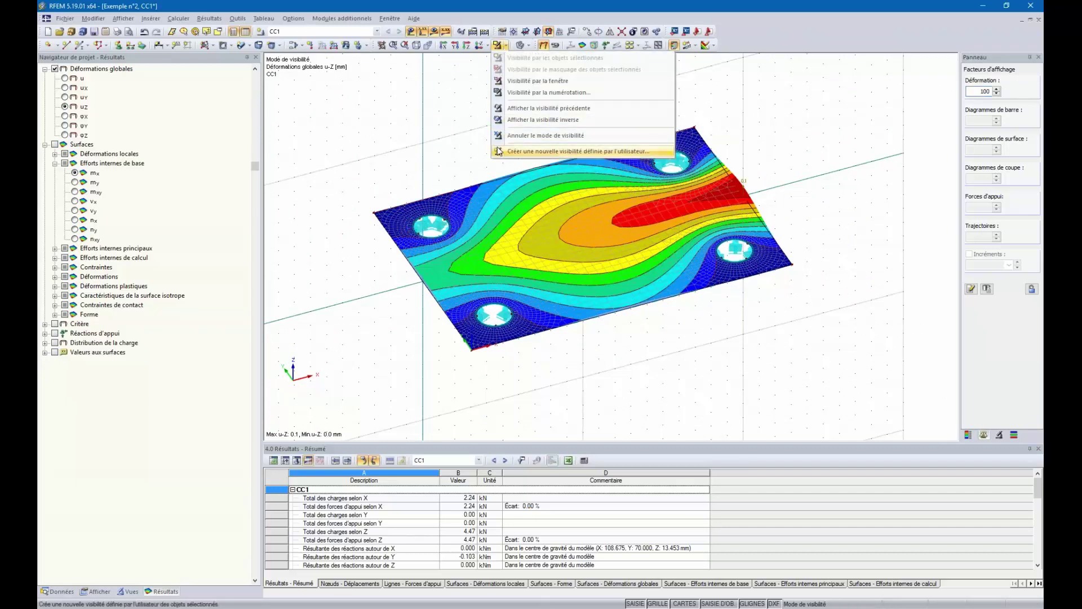
pyautogui.click(516, 136)
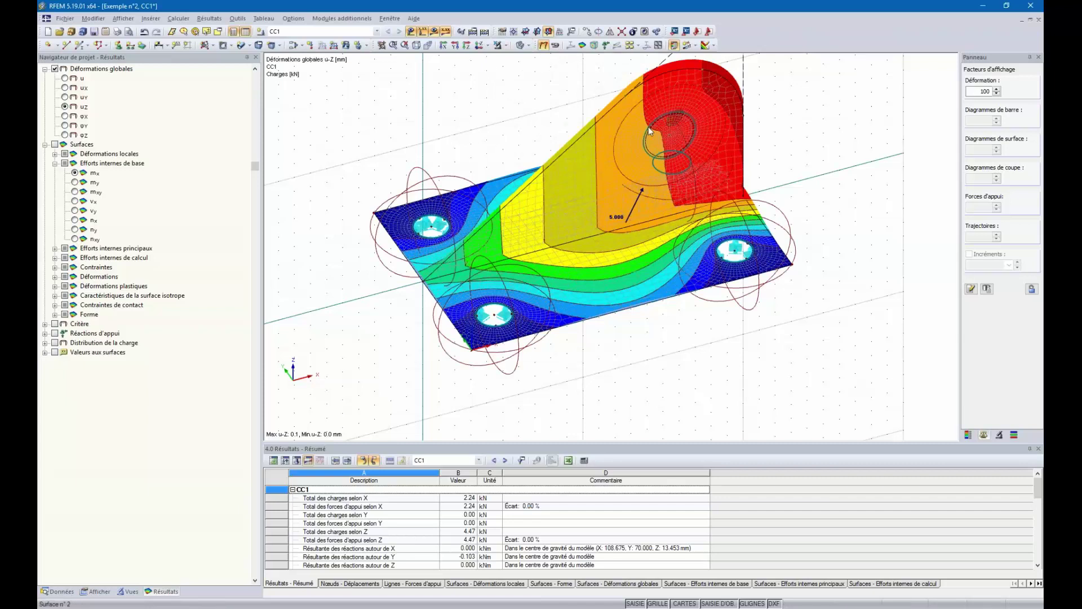
# Hide the circular surface filling the vertical plate's hole from the uZ deformation view
pyautogui.scroll(2, 654, 133)
pyautogui.scroll(1, 657, 135)
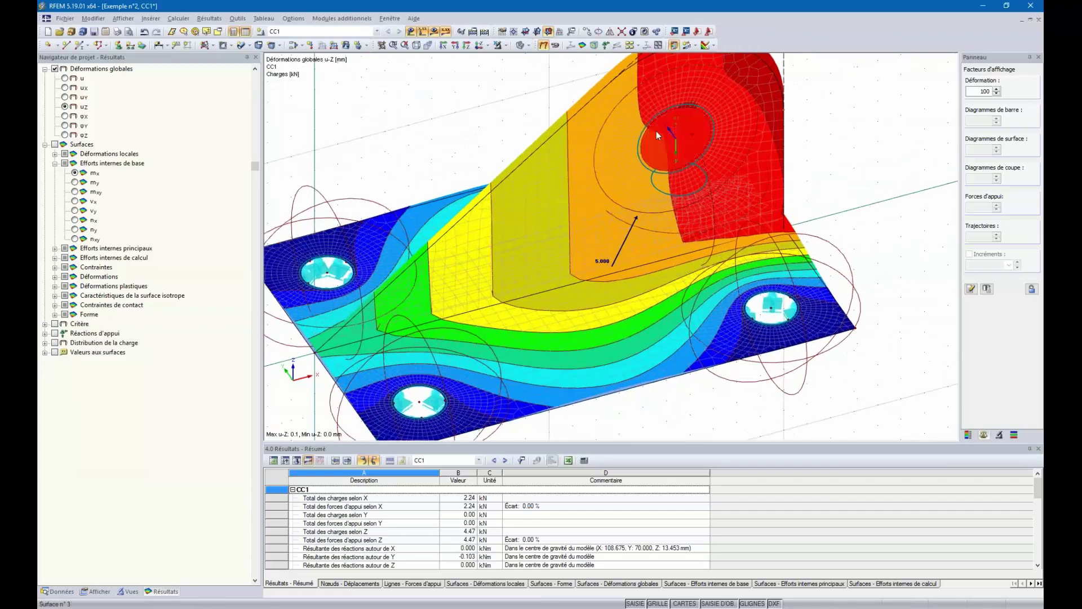
pyautogui.click(505, 49)
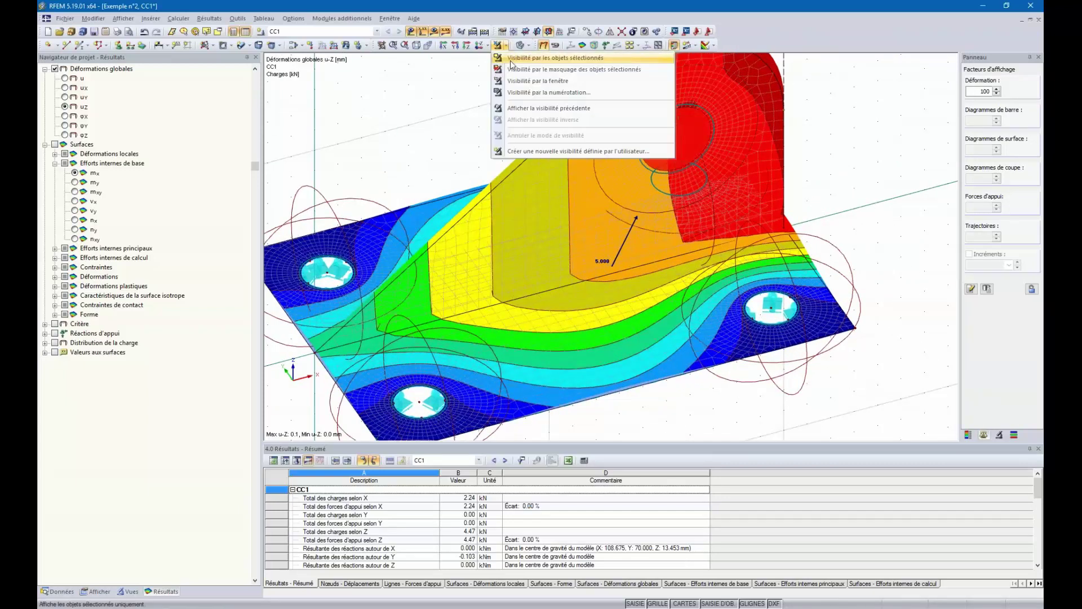
pyautogui.click(512, 73)
pyautogui.scroll(-3, 422, 115)
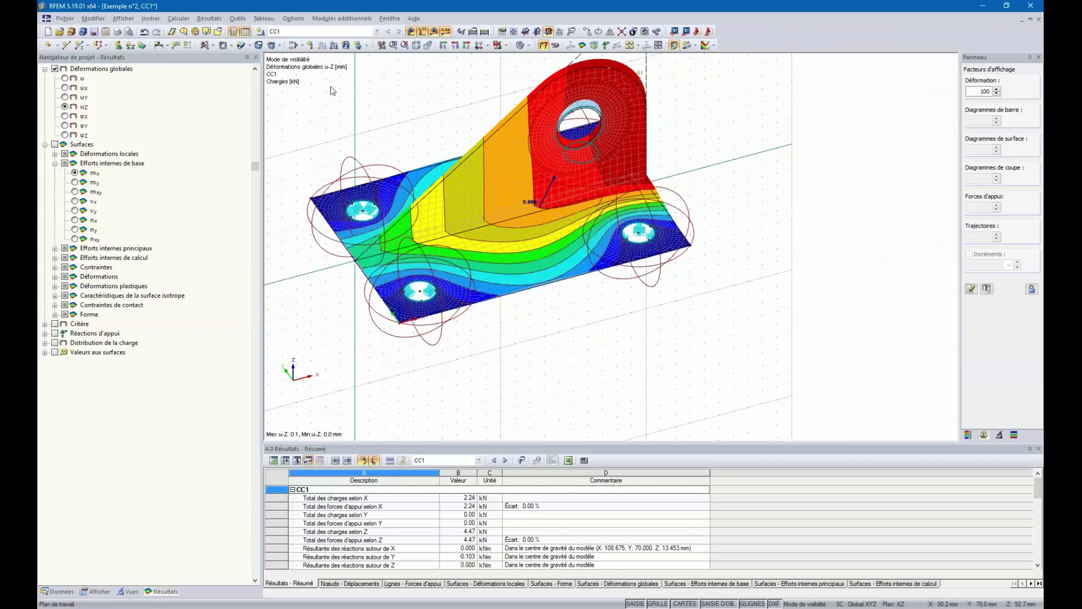
pyautogui.keyDown('ctrl'); pyautogui.moveTo(334, 90); pyautogui.dragTo(390, 122, button='middle'); pyautogui.keyUp('ctrl')
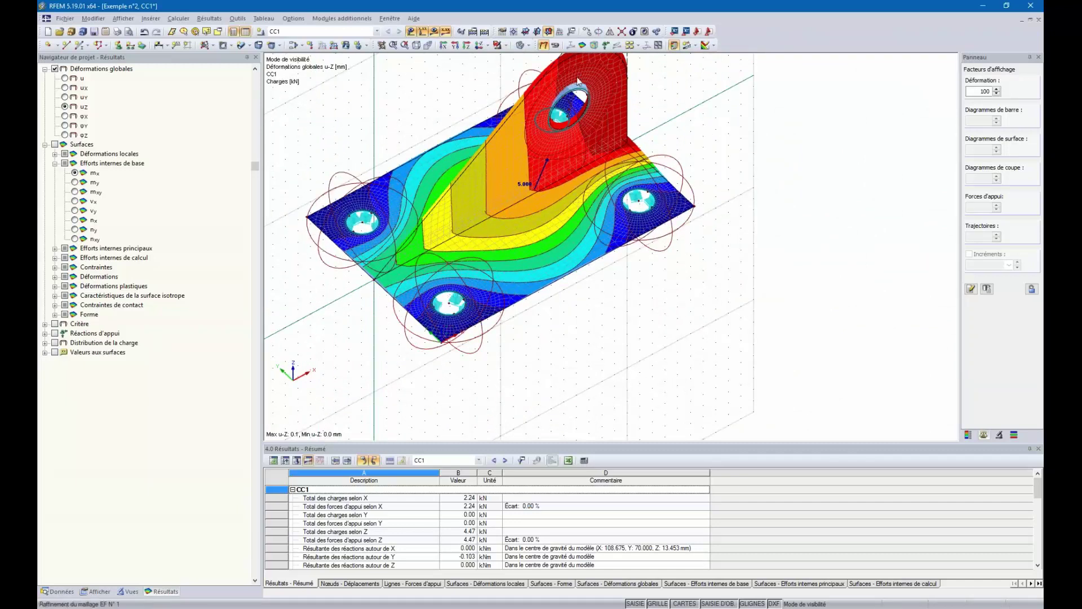
# Display the line support reactions and open enlarged result diagrams for the support of the base plate hole nearest the vertical plate's rounded end
pyautogui.click(606, 46)
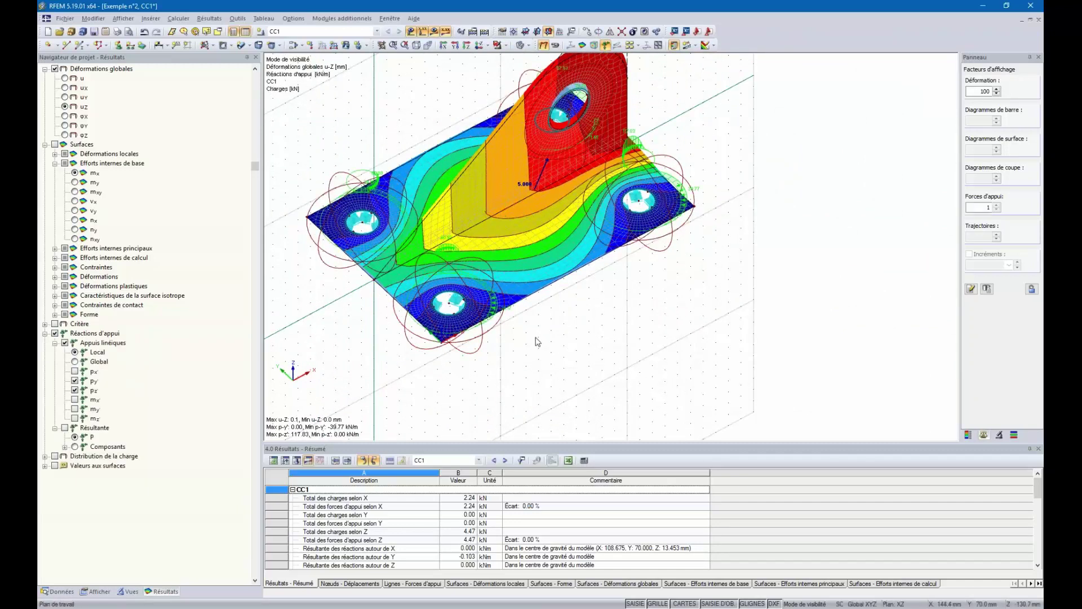
pyautogui.keyDown('ctrl'); pyautogui.moveTo(538, 342); pyautogui.dragTo(635, 215, button='middle'); pyautogui.keyUp('ctrl')
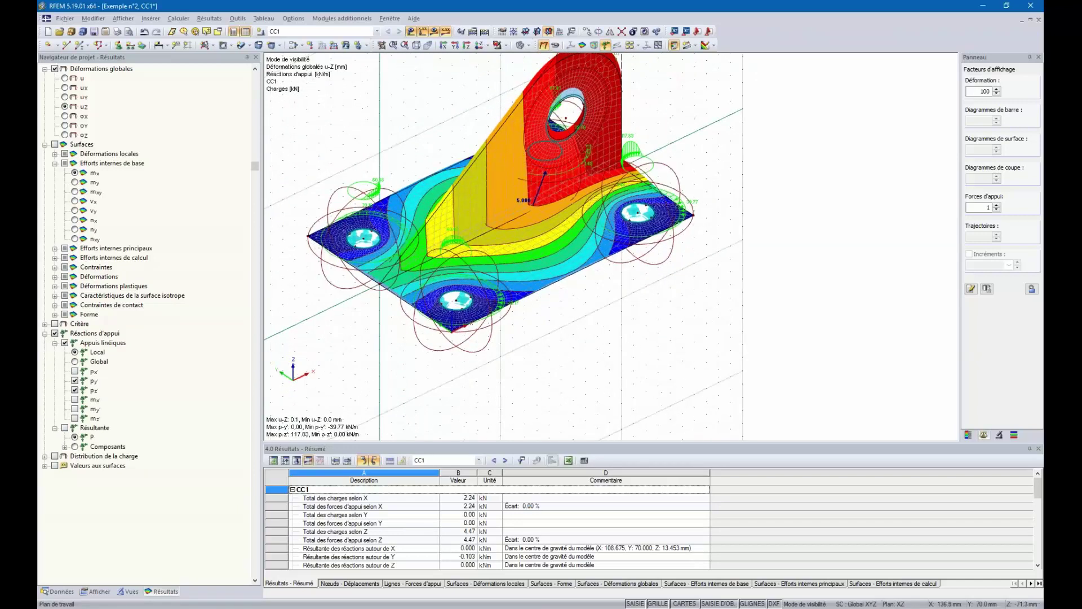
pyautogui.rightClick(632, 215)
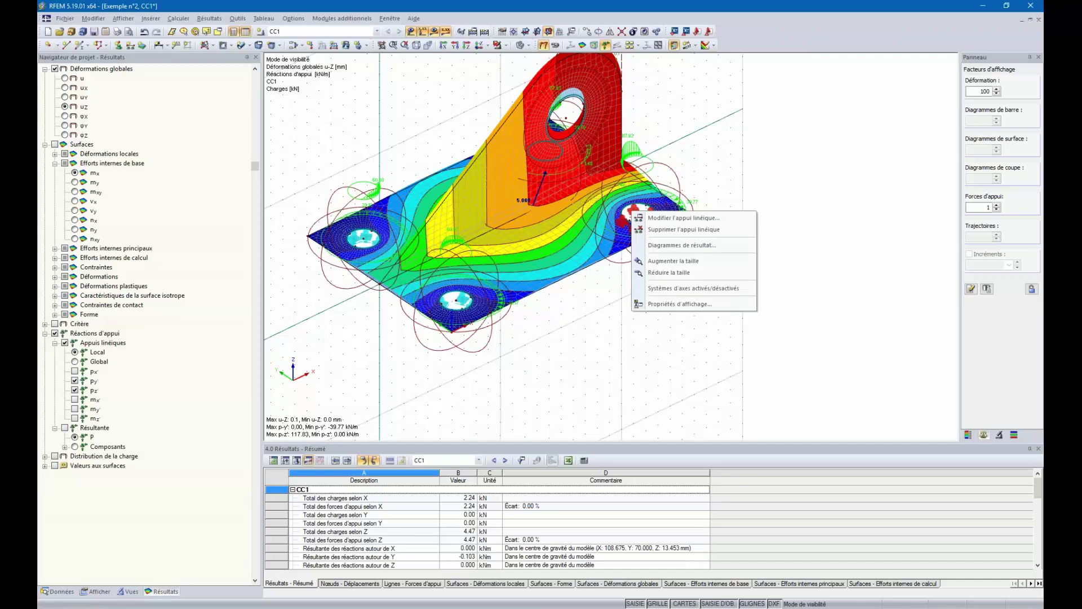
pyautogui.click(663, 249)
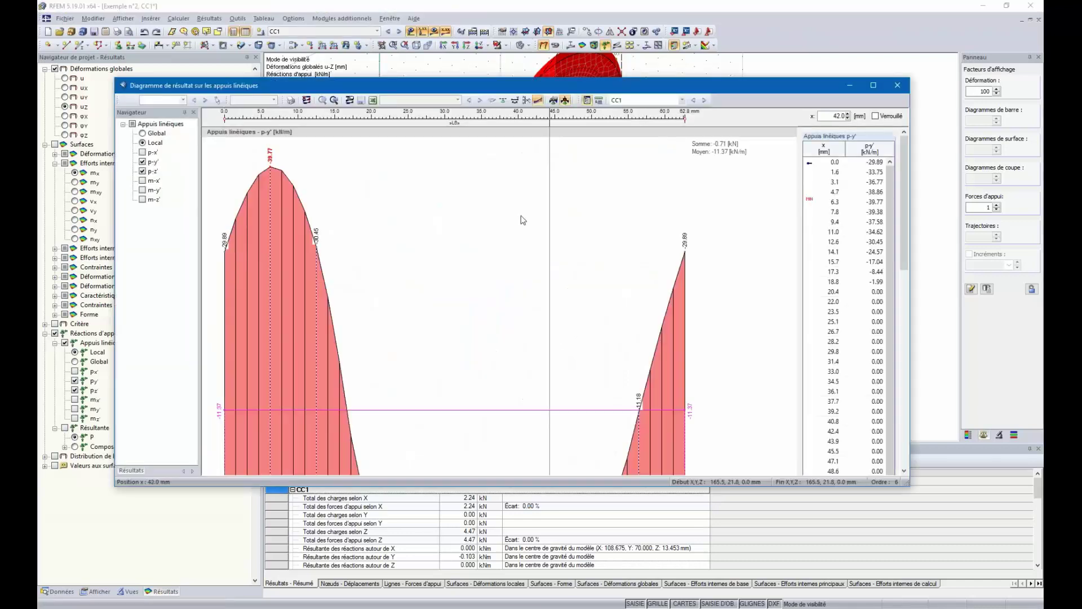
pyautogui.moveTo(454, 80); pyautogui.dragTo(456, 41)
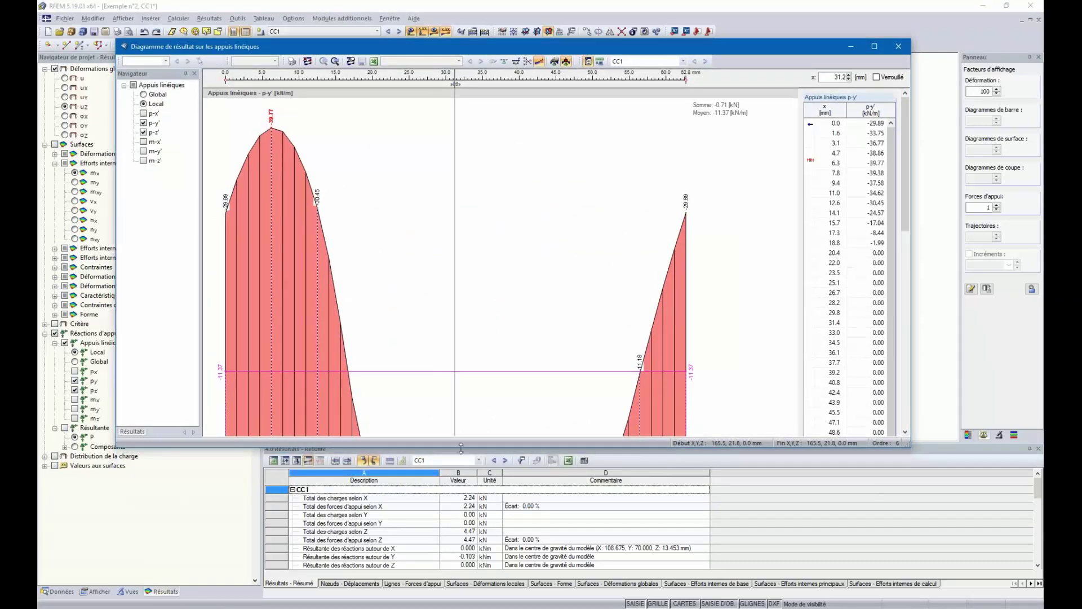
pyautogui.moveTo(462, 448); pyautogui.dragTo(461, 567)
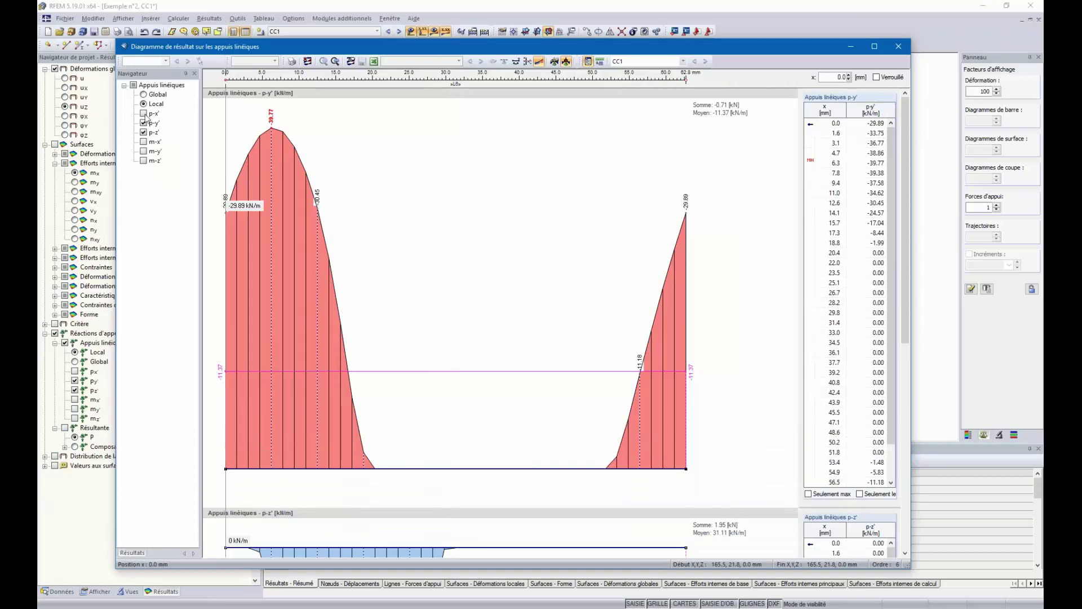
# Examine the p-y' and p-z' reaction diagrams of the hole's line support, including their sums and averages
pyautogui.click(143, 103)
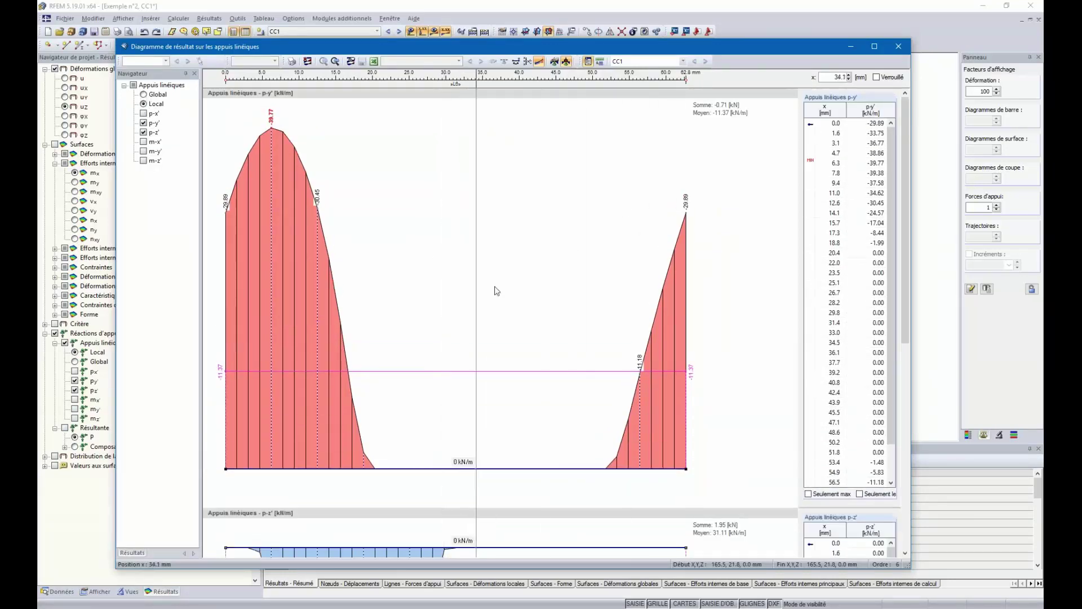
pyautogui.scroll(-8, 493, 282)
pyautogui.scroll(-2, 492, 276)
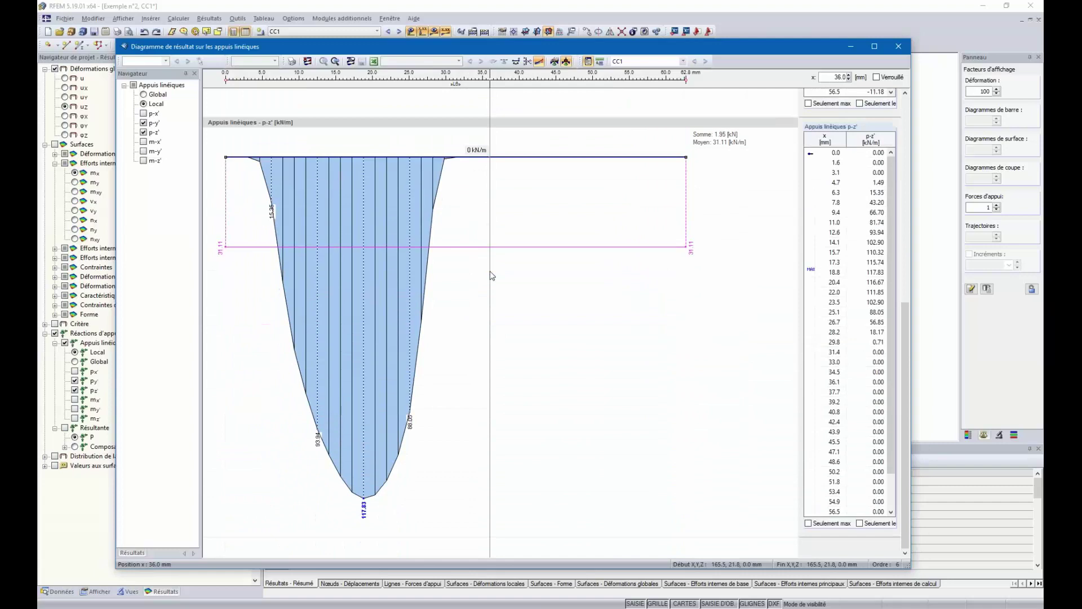
pyautogui.scroll(4, 426, 367)
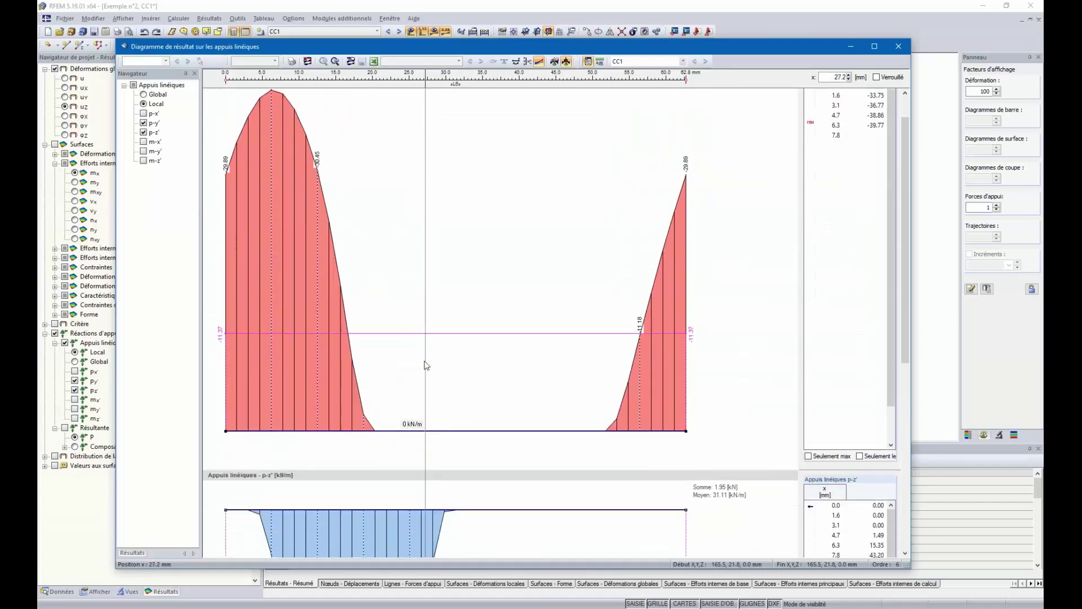
pyautogui.scroll(-5, 423, 363)
pyautogui.scroll(-3, 421, 359)
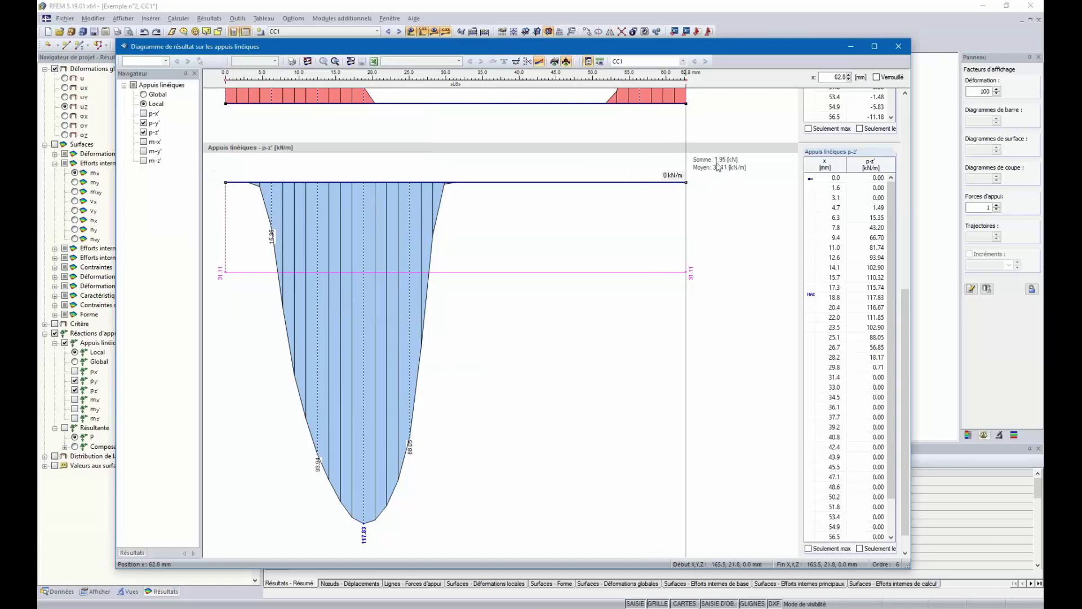
pyautogui.scroll(10, 535, 331)
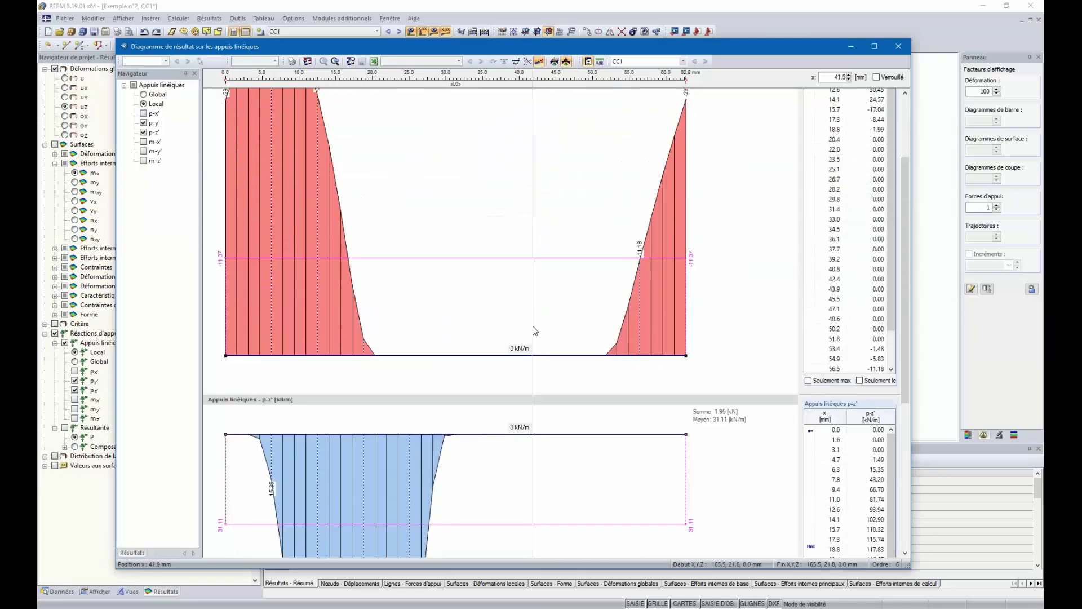
pyautogui.scroll(4, 535, 331)
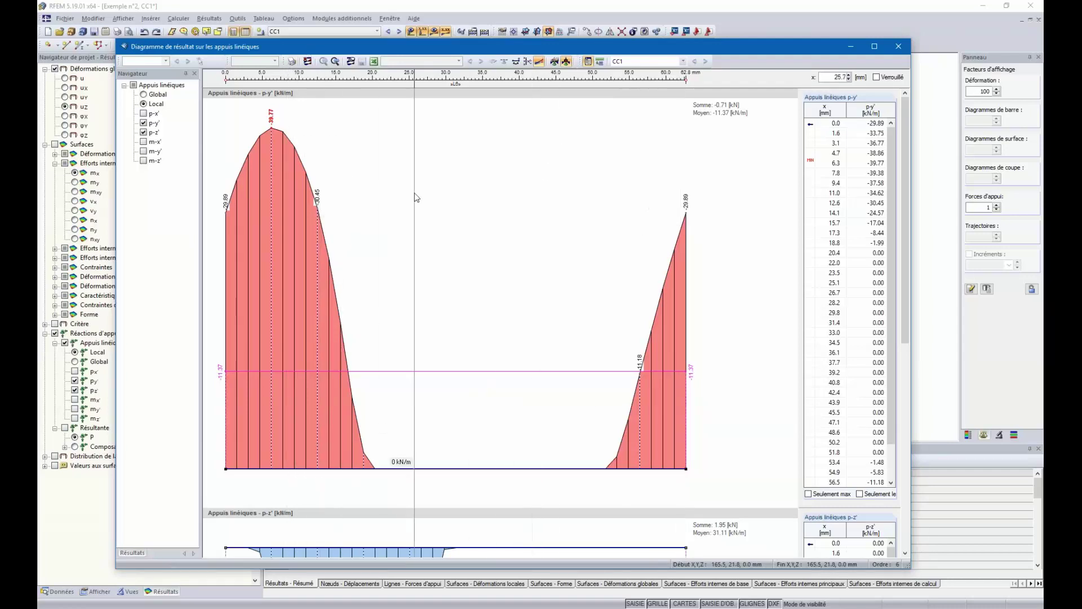
pyautogui.scroll(-1, 479, 237)
pyautogui.scroll(1, 587, 293)
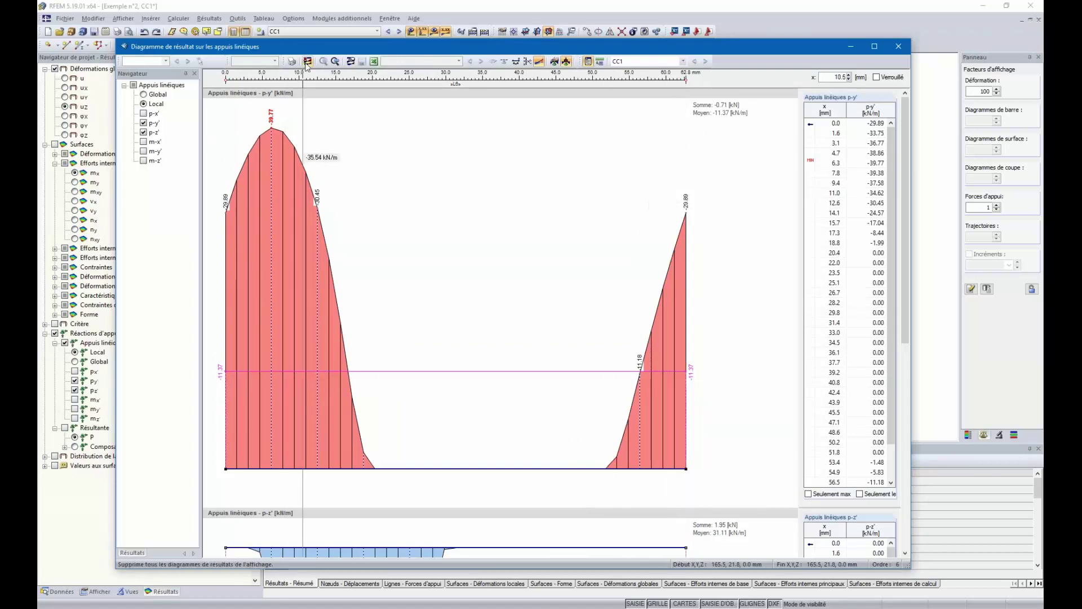
# Review the result diagram settings, toggling smoothing with result interpretation as a trial, and close the support diagrams without applying changes
pyautogui.click(351, 62)
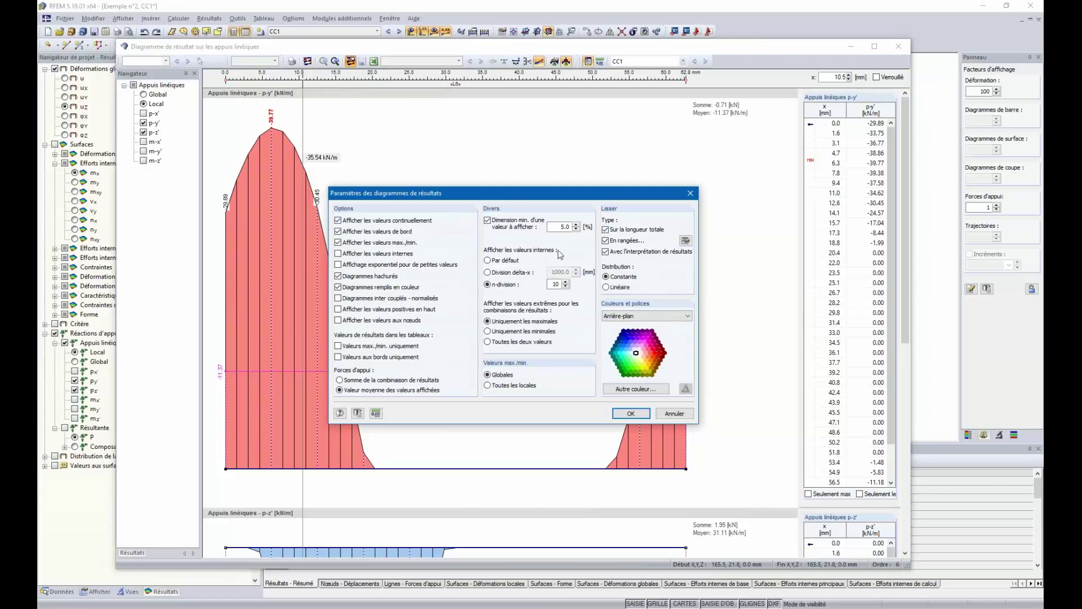
pyautogui.click(605, 253)
pyautogui.click(605, 253)
pyautogui.click(605, 254)
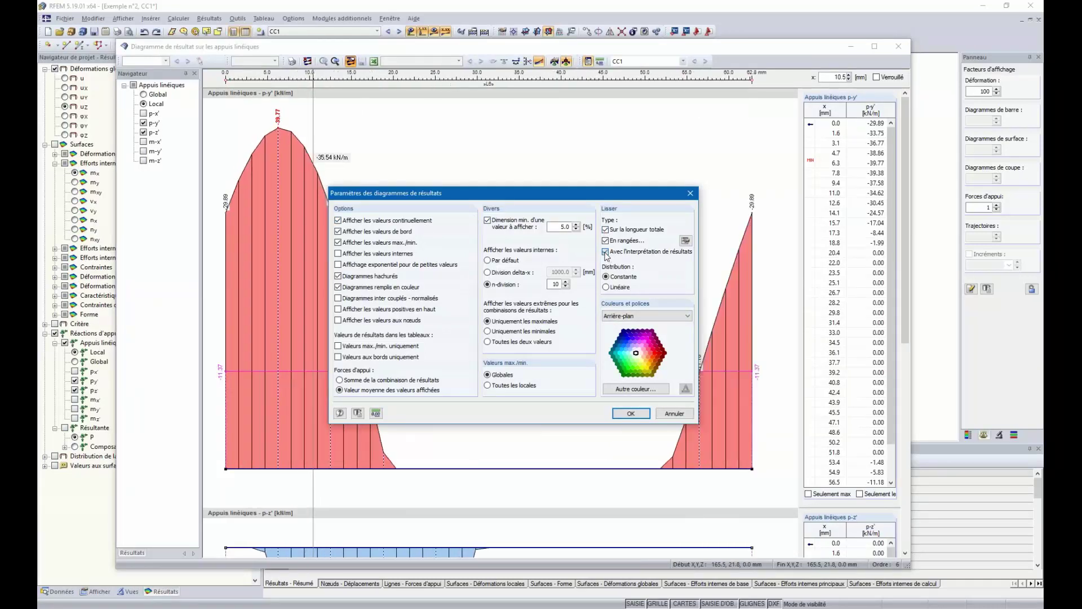
pyautogui.click(606, 253)
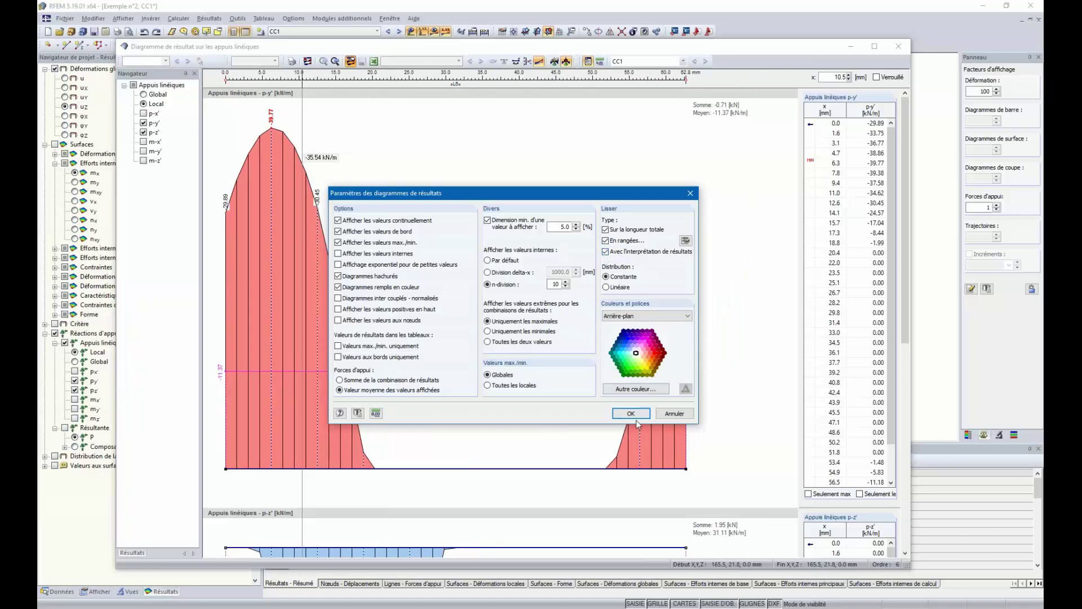
pyautogui.click(690, 195)
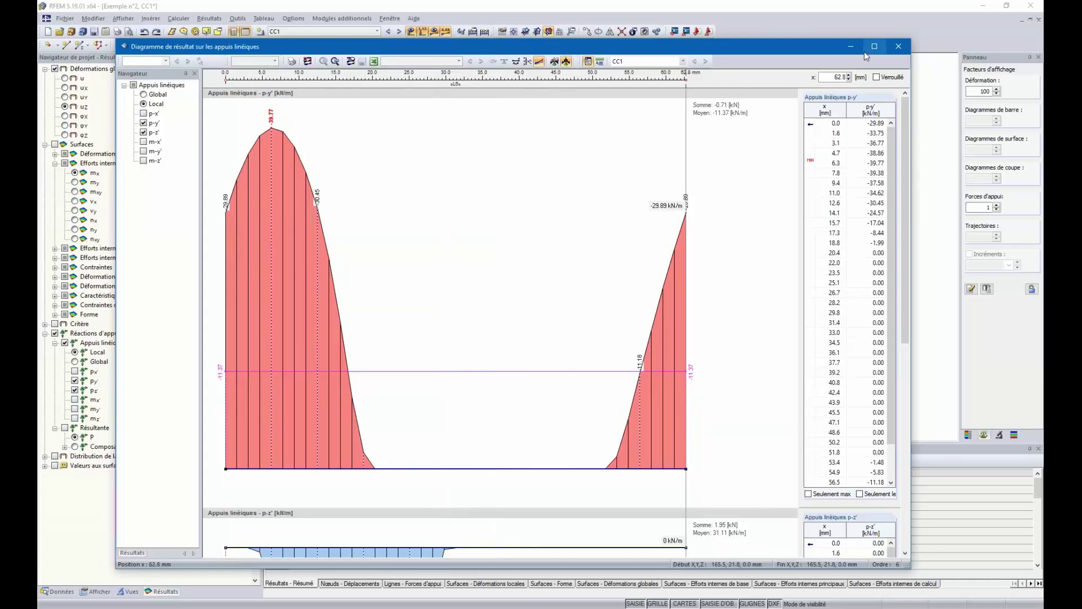
pyautogui.click(899, 46)
# Turn off the support reactions on the model, leaving the global deformations displayed
pyautogui.keyDown('ctrl'); pyautogui.moveTo(705, 147); pyautogui.dragTo(693, 194, button='middle'); pyautogui.keyUp('ctrl')
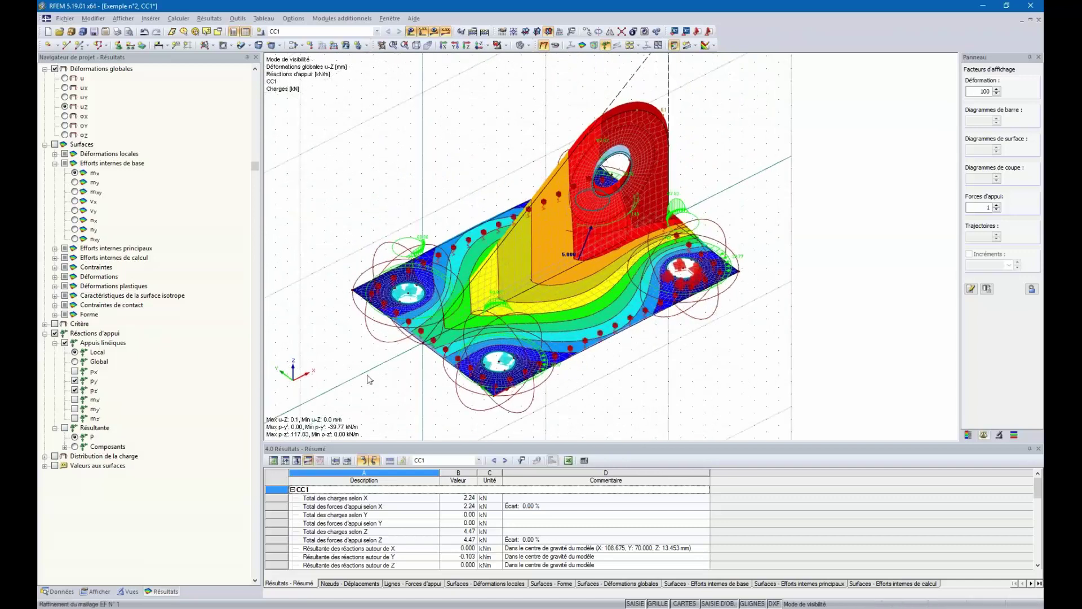
pyautogui.keyDown('ctrl'); pyautogui.moveTo(332, 379); pyautogui.dragTo(361, 394, button='middle'); pyautogui.keyUp('ctrl')
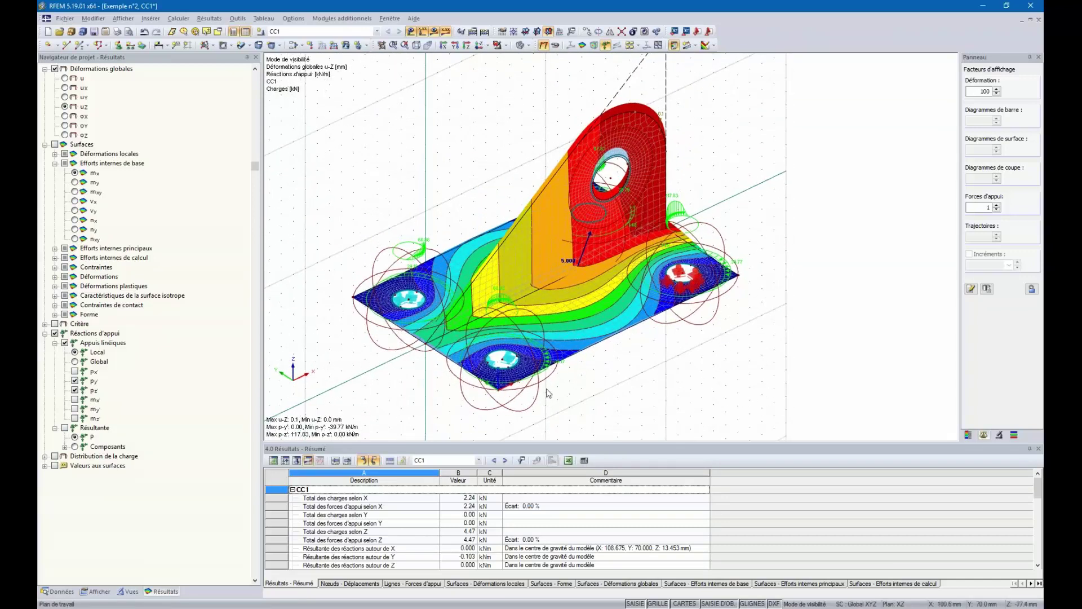
pyautogui.click(606, 46)
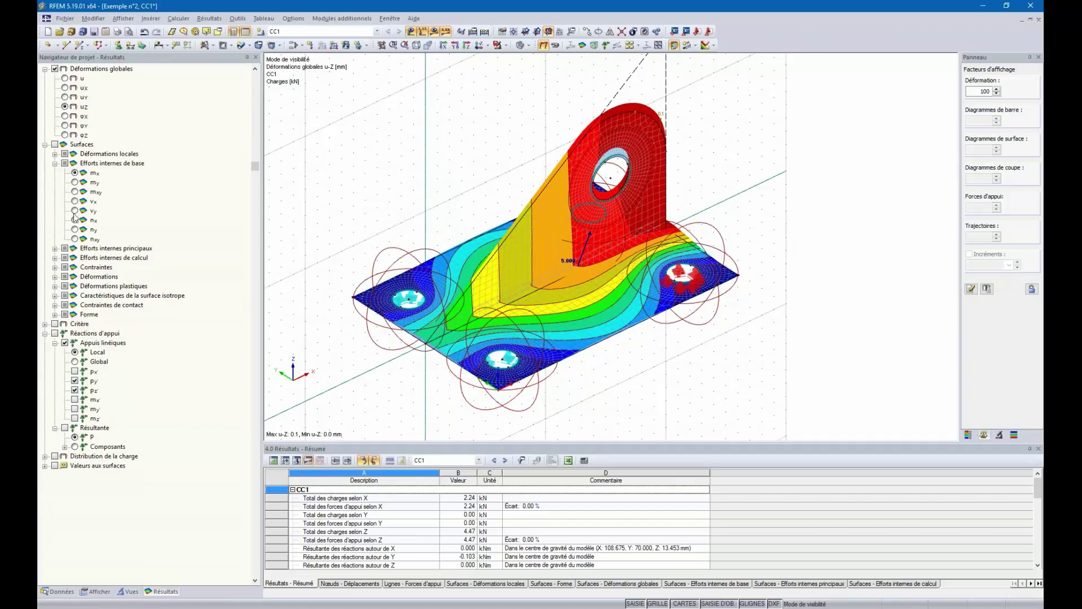
# Display the surfaces' basic internal forces nx and ny in turn and inspect their distribution on both plates
pyautogui.click(55, 248)
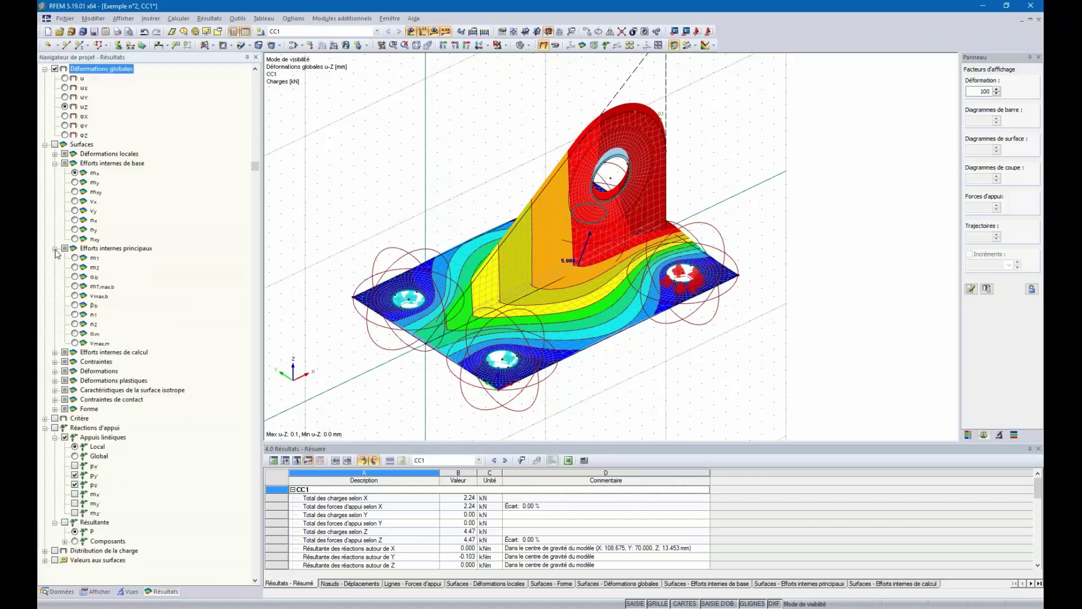
pyautogui.click(74, 220)
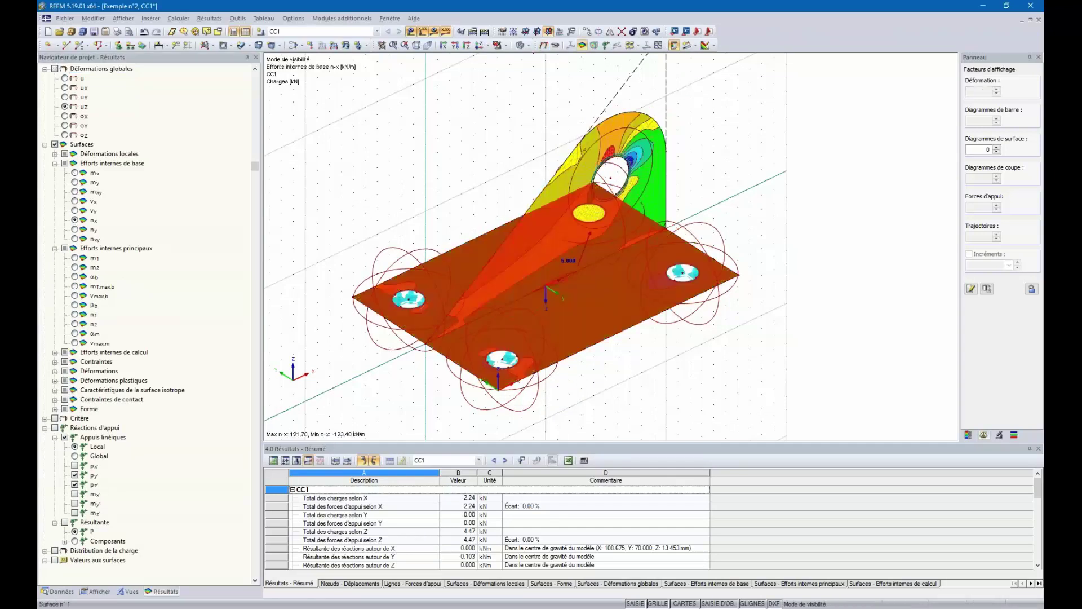
pyautogui.keyDown('ctrl'); pyautogui.moveTo(658, 299); pyautogui.dragTo(385, 244, button='middle'); pyautogui.keyUp('ctrl')
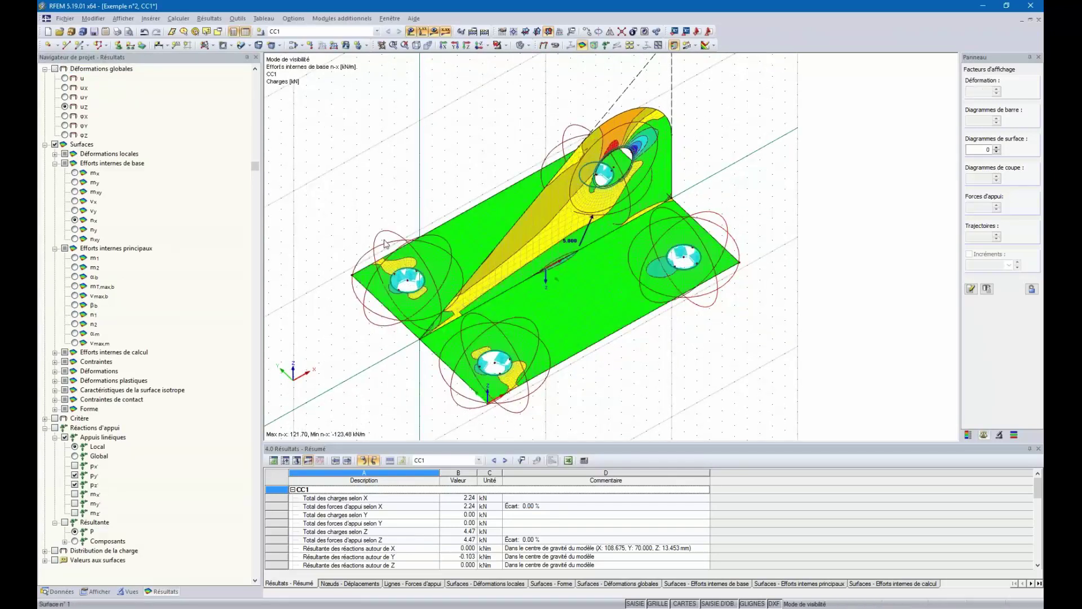
pyautogui.click(75, 229)
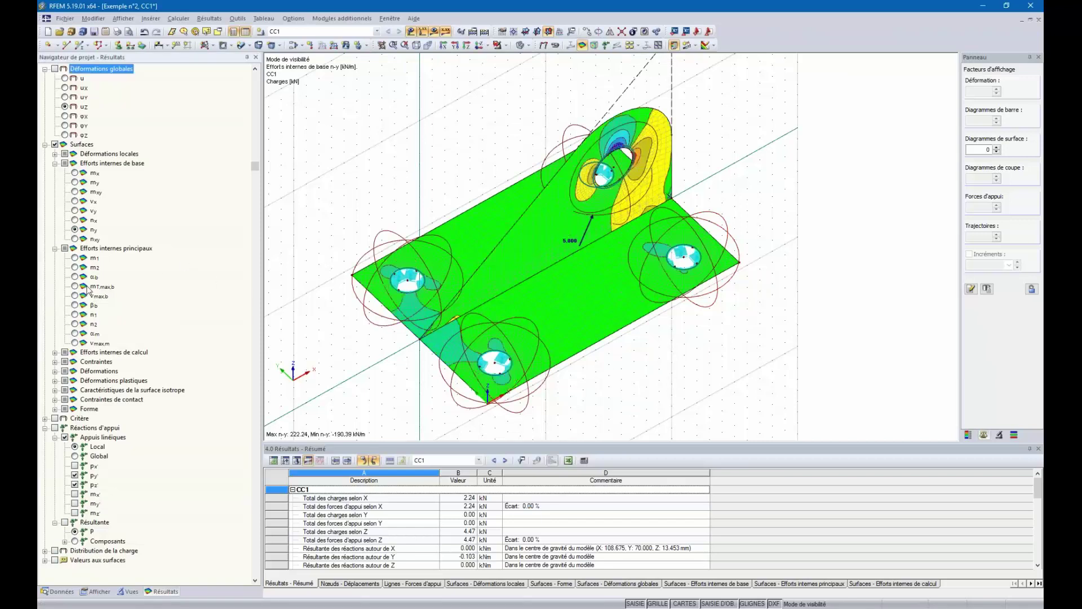
# Inspect the principal internal forces n1 and n2 around the vertical plate's hole and show the colour scale for n2
pyautogui.click(78, 314)
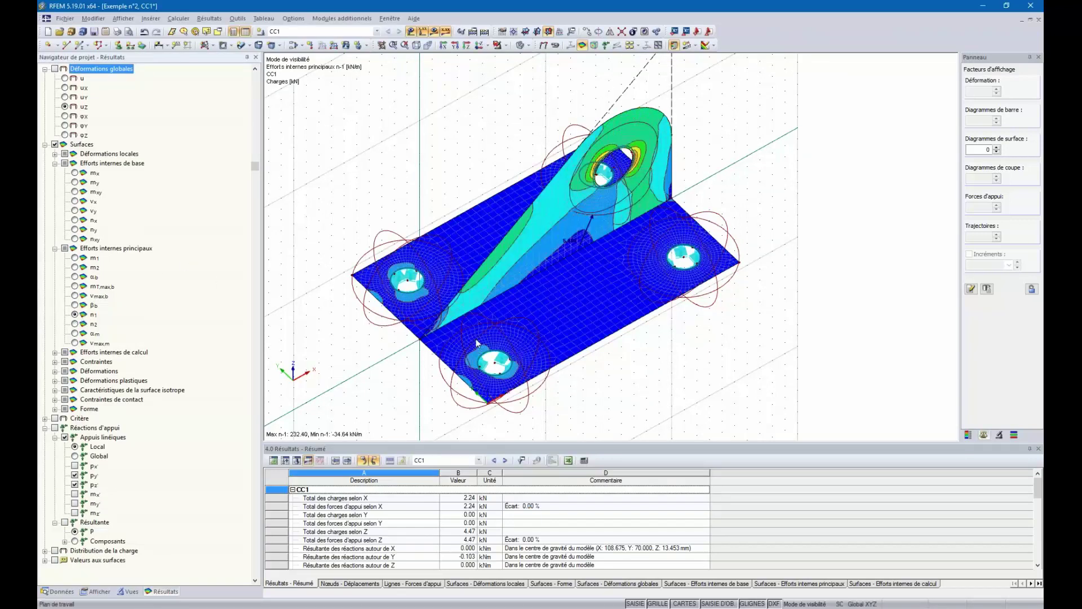
pyautogui.keyDown('ctrl'); pyautogui.moveTo(555, 270); pyautogui.dragTo(564, 328, button='middle'); pyautogui.keyUp('ctrl')
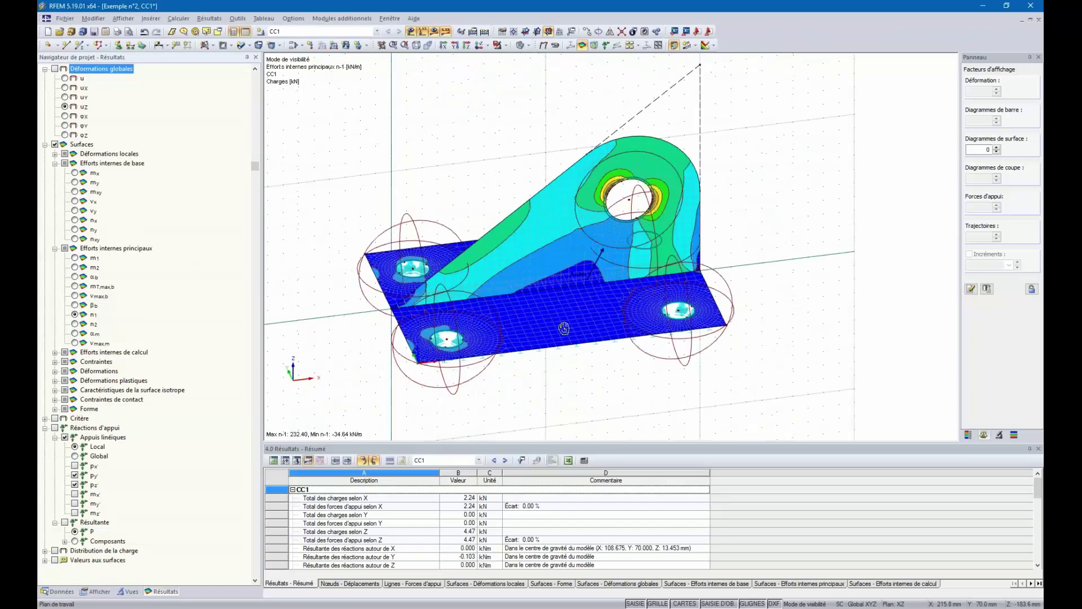
pyautogui.click(75, 324)
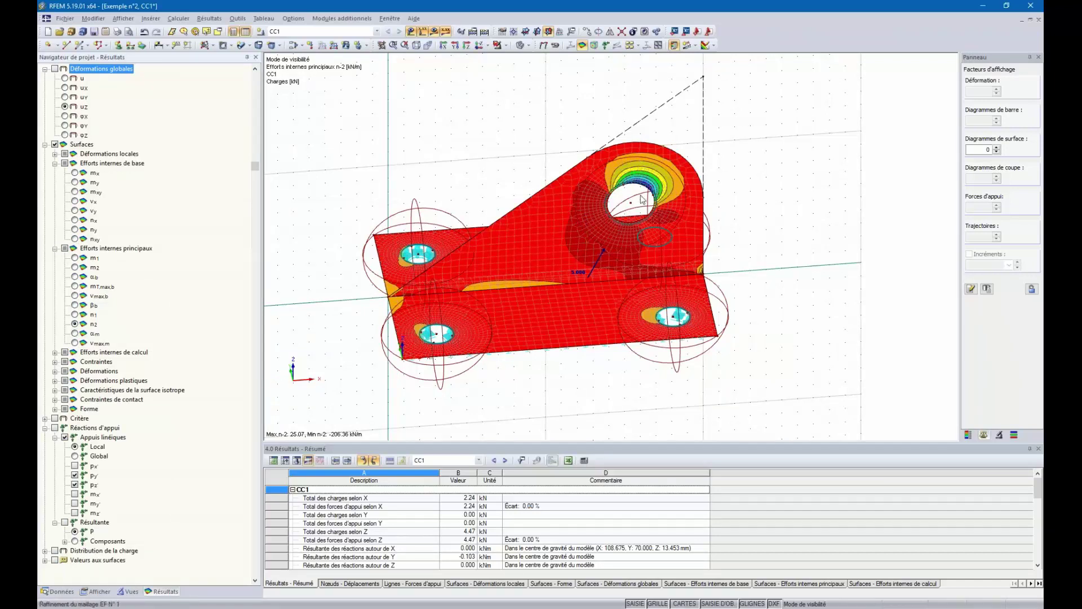
pyautogui.click(969, 434)
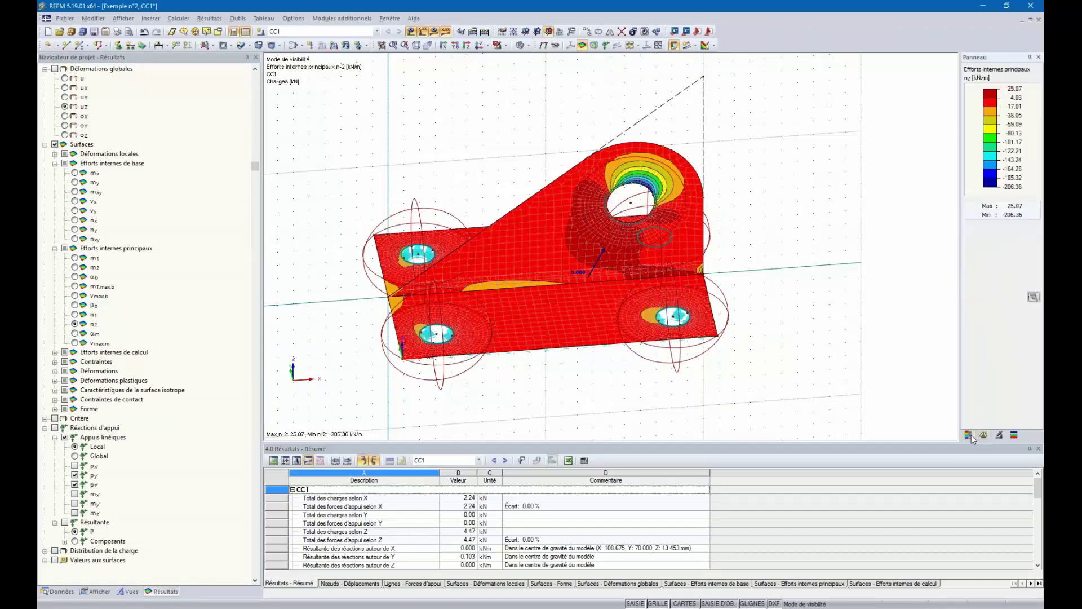
# Isolate the base plate through visibility by selected objects to show its principal internal forces n2
pyautogui.keyDown('ctrl'); pyautogui.moveTo(448, 259); pyautogui.dragTo(549, 297, button='middle'); pyautogui.keyUp('ctrl')
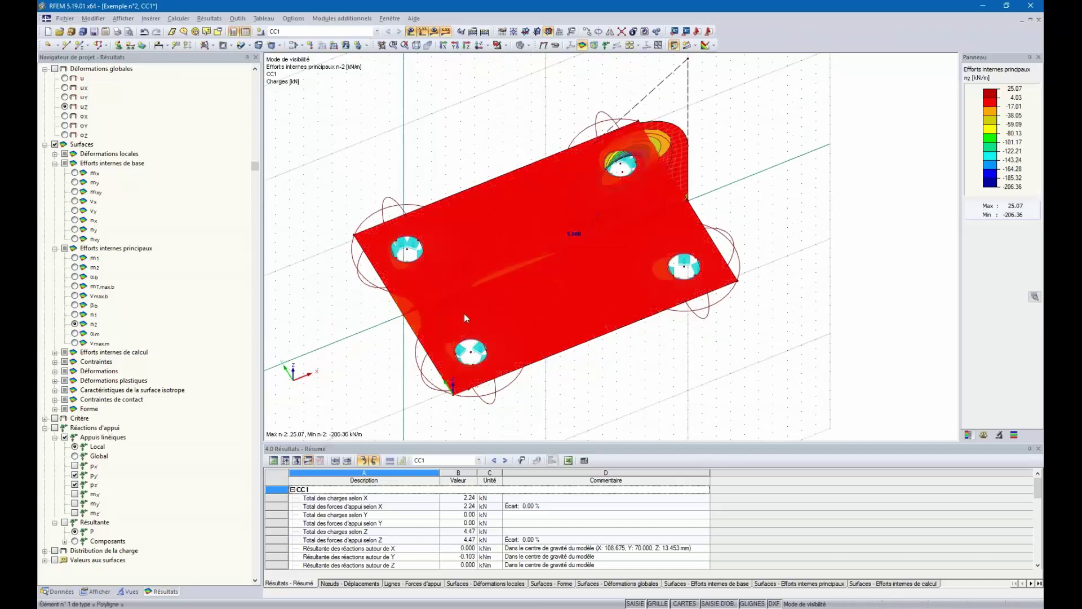
pyautogui.click(498, 46)
pyautogui.click(511, 63)
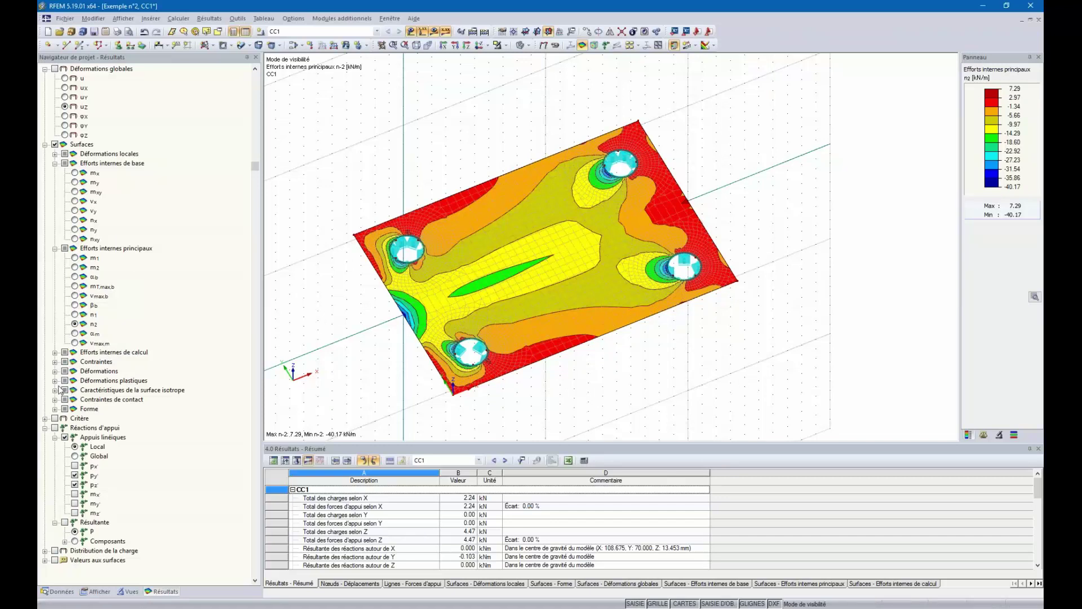
# Display the base plate's stresses σx,+ and σy,+ in turn and inspect their distribution
pyautogui.click(55, 363)
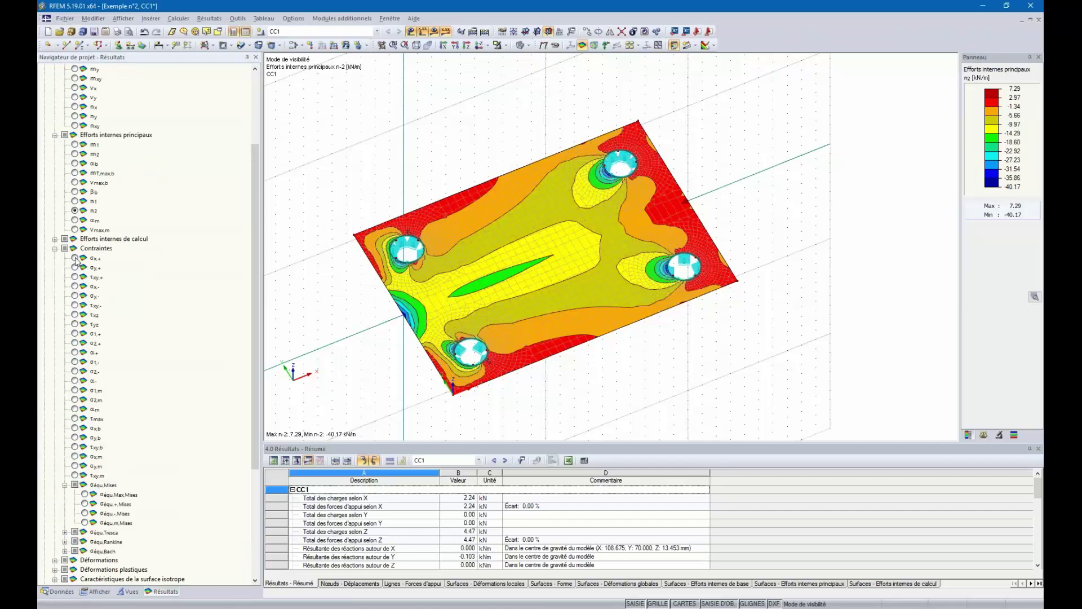
pyautogui.click(76, 259)
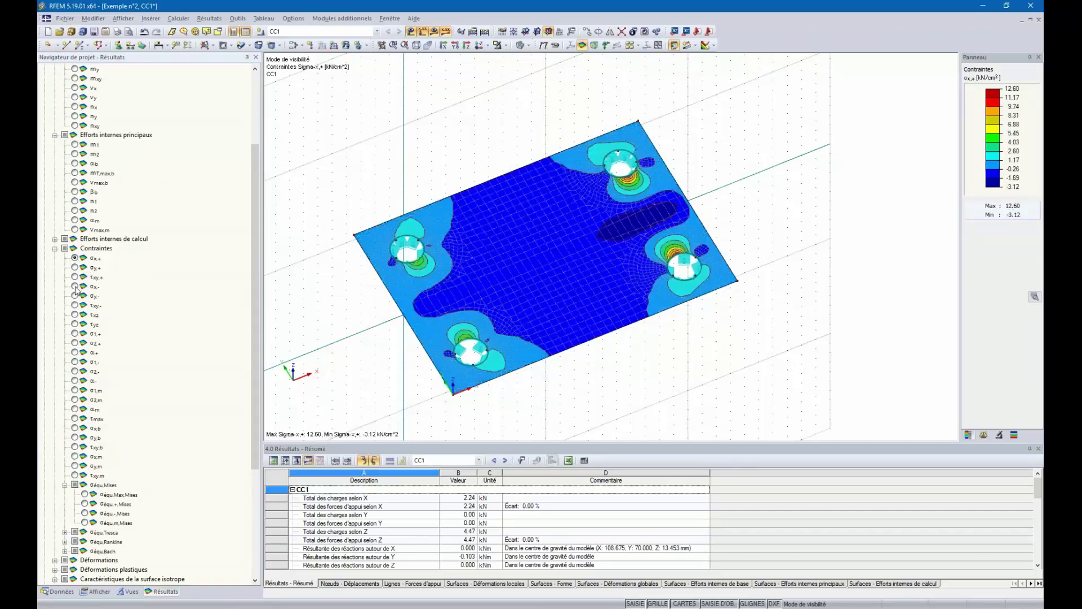
pyautogui.click(75, 287)
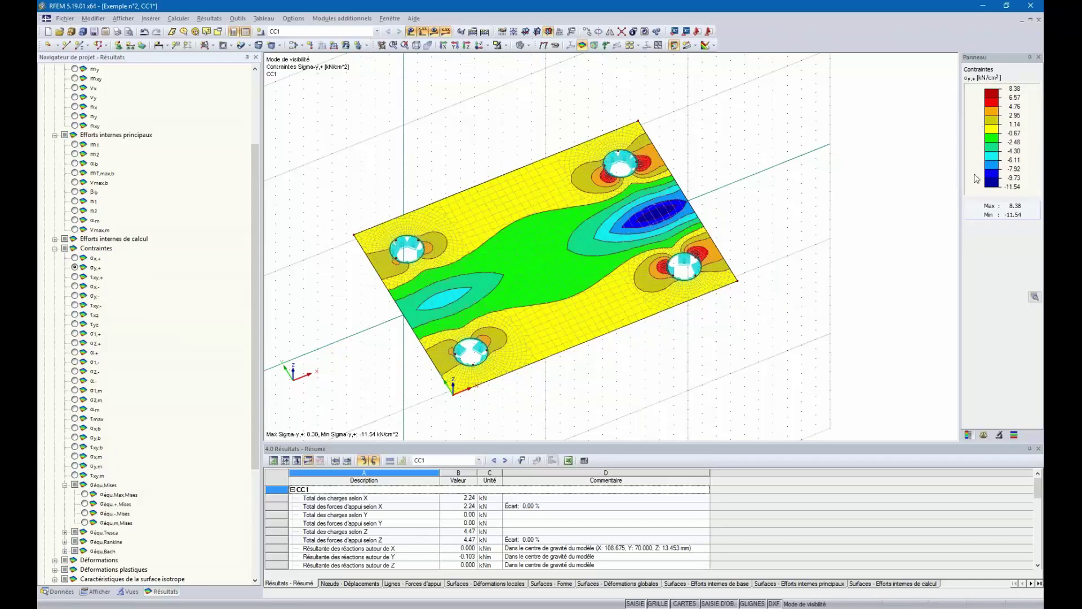
# Show the result values on the base plate's surface and try adding the stress symbols to the labels
pyautogui.click(632, 46)
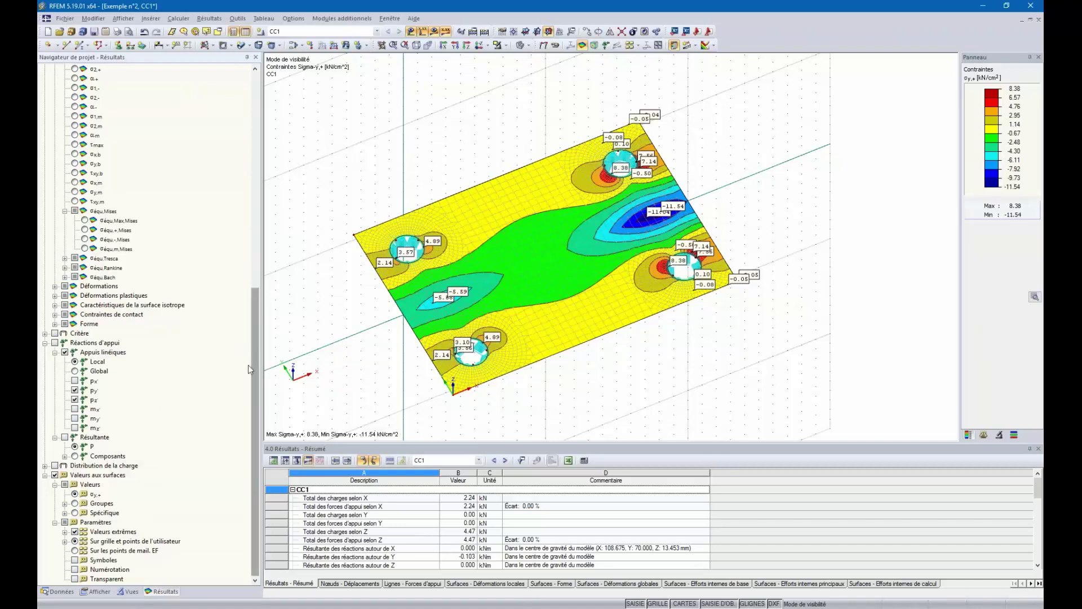
pyautogui.click(75, 560)
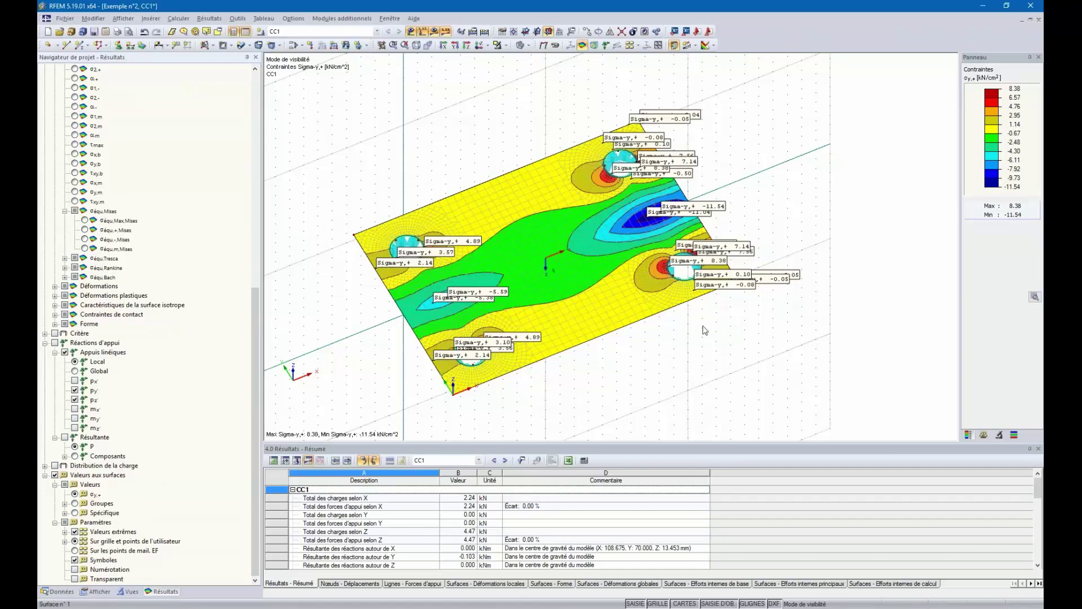
pyautogui.click(75, 561)
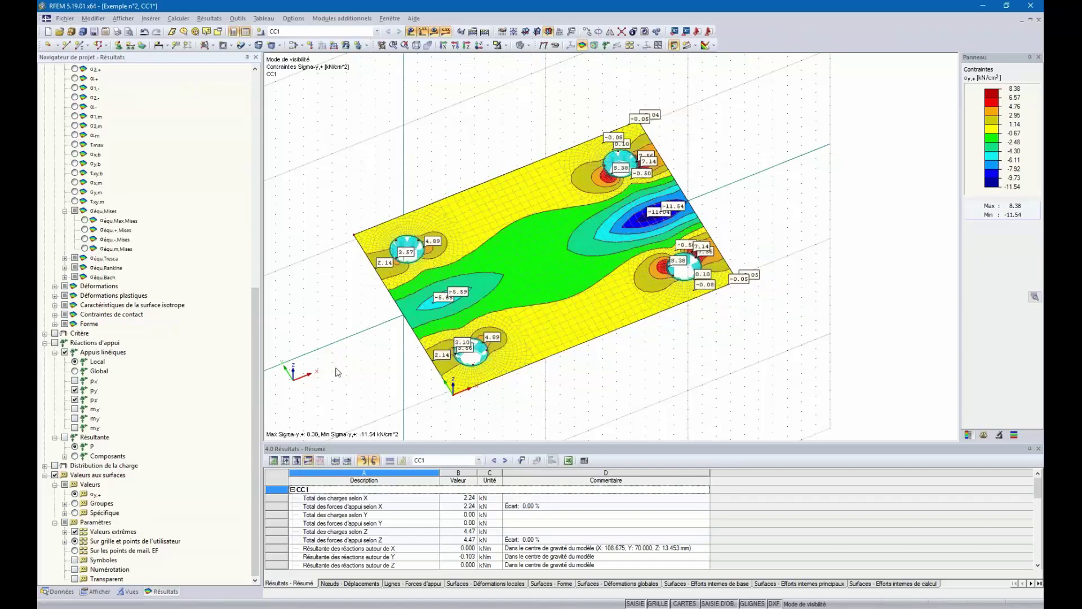
# Limit the displayed extreme values to those of all surfaces (De toutes les surfaces) instead of all local extremes
pyautogui.click(75, 550)
pyautogui.click(66, 532)
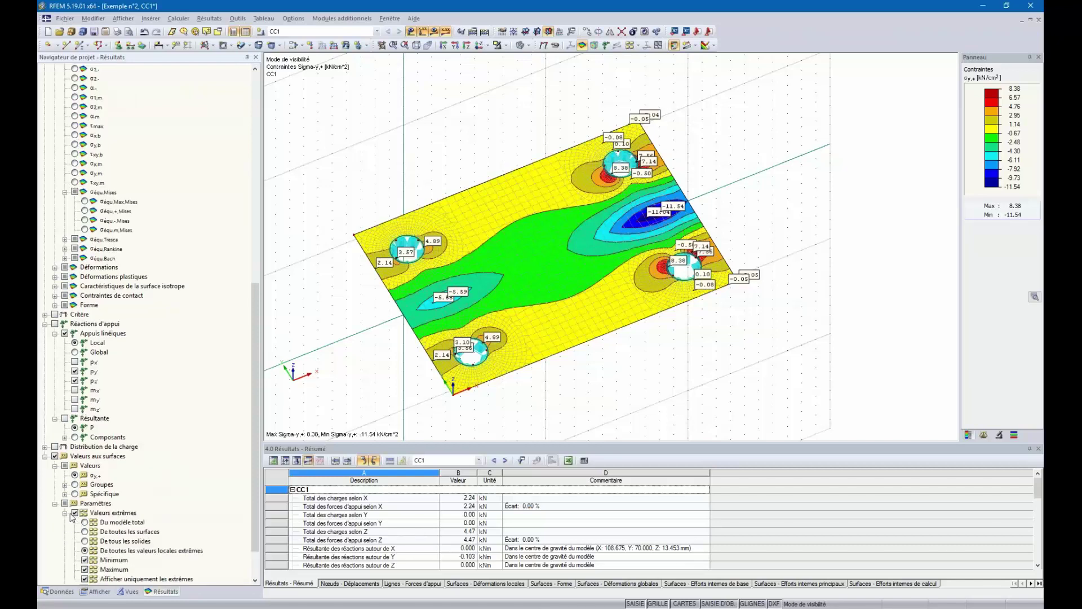
pyautogui.click(64, 514)
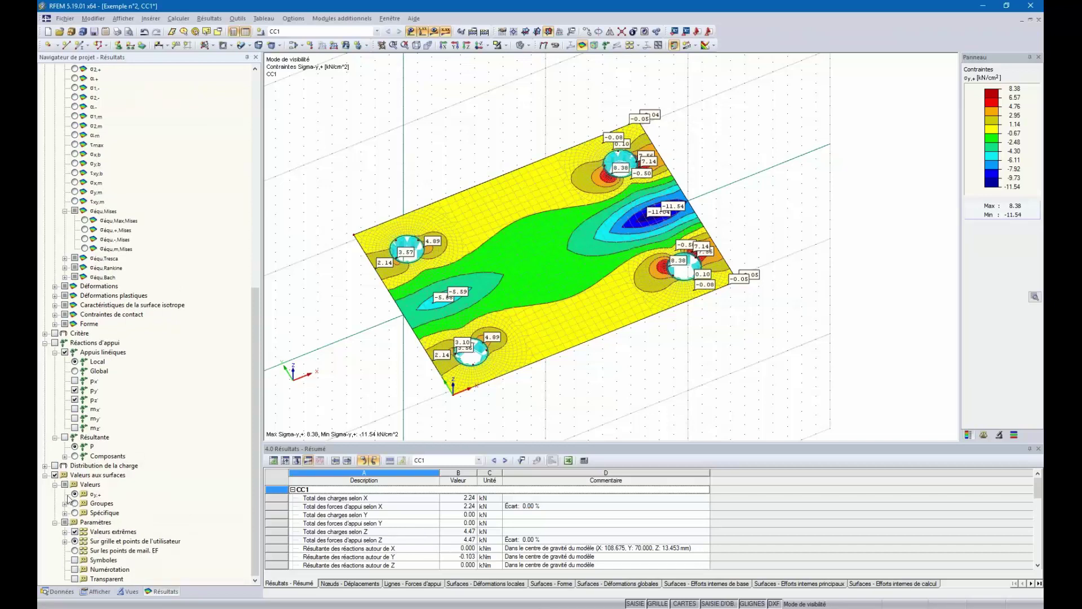
pyautogui.click(65, 532)
pyautogui.click(85, 522)
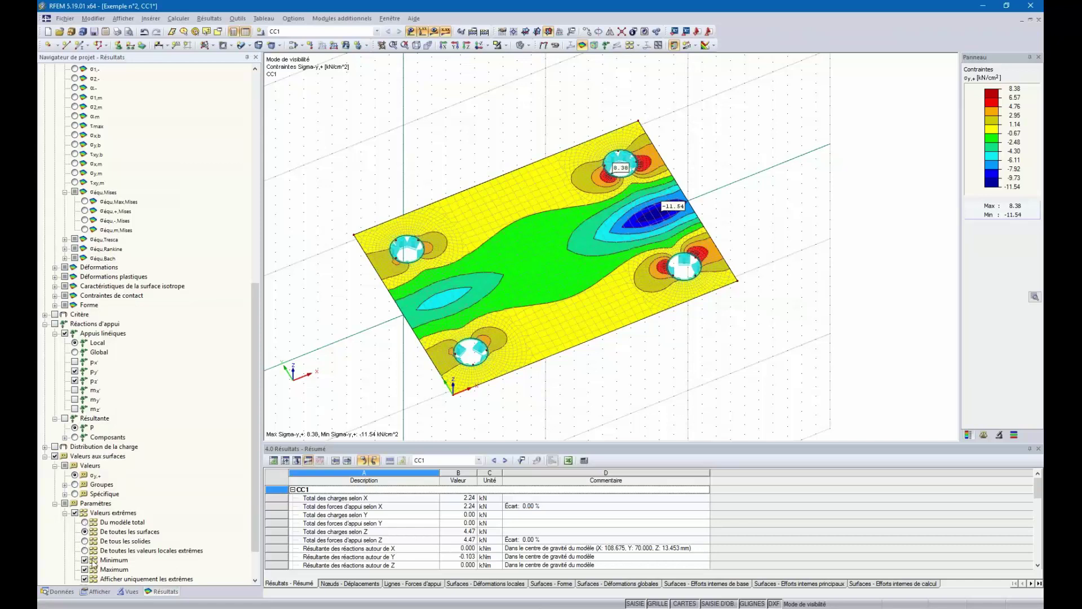
# Hide the minimum and maximum extreme values on the base plate, and turn both back on
pyautogui.click(86, 560)
pyautogui.click(86, 569)
pyautogui.scroll(-2, 78, 539)
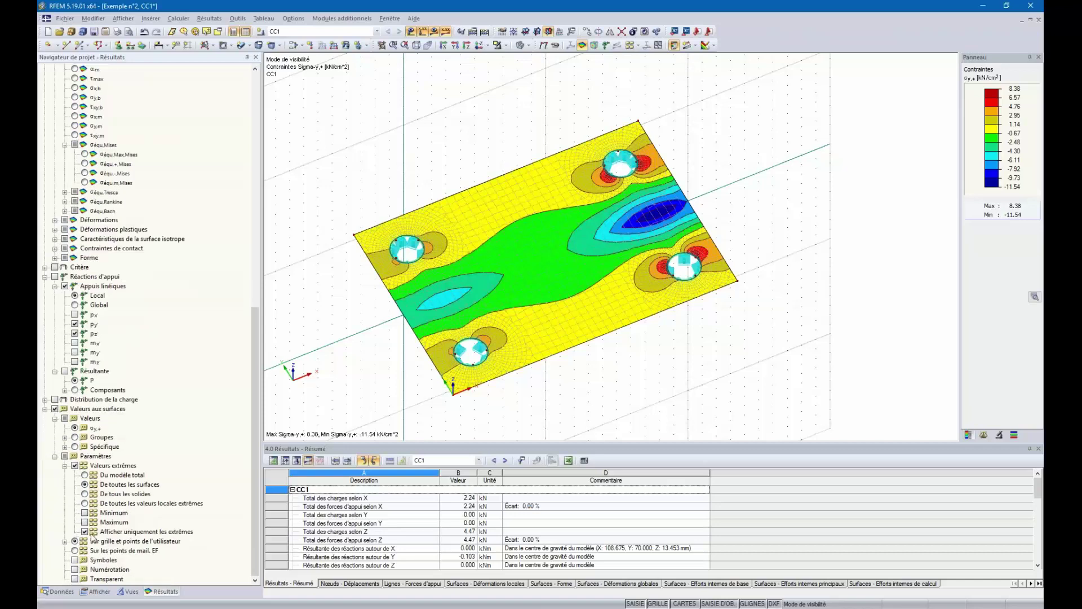
pyautogui.click(85, 533)
pyautogui.click(85, 513)
pyautogui.click(85, 523)
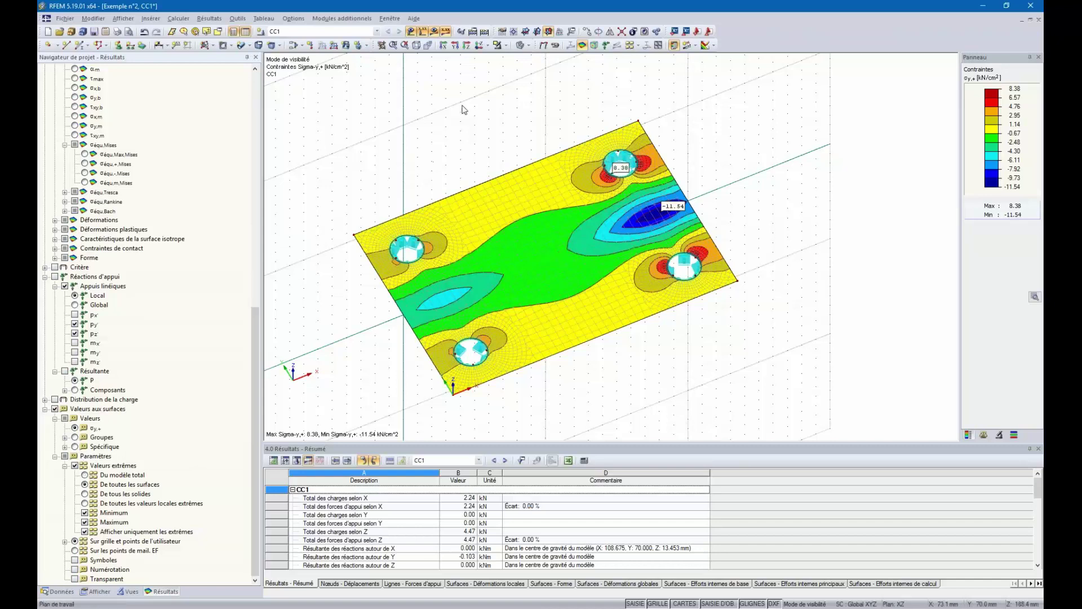
# Manually place σy,+ result values at three points in the middle area of the base plate
pyautogui.keyDown('ctrl'); pyautogui.moveTo(464, 109); pyautogui.dragTo(602, 64, button='middle'); pyautogui.keyUp('ctrl')
pyautogui.click(636, 45)
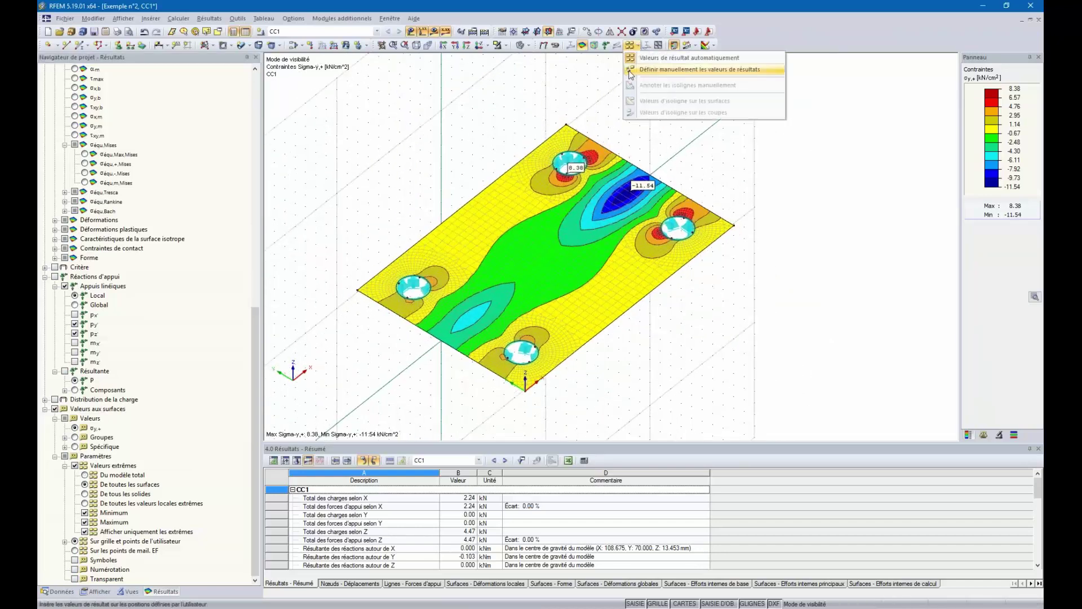
pyautogui.click(646, 68)
pyautogui.click(488, 252)
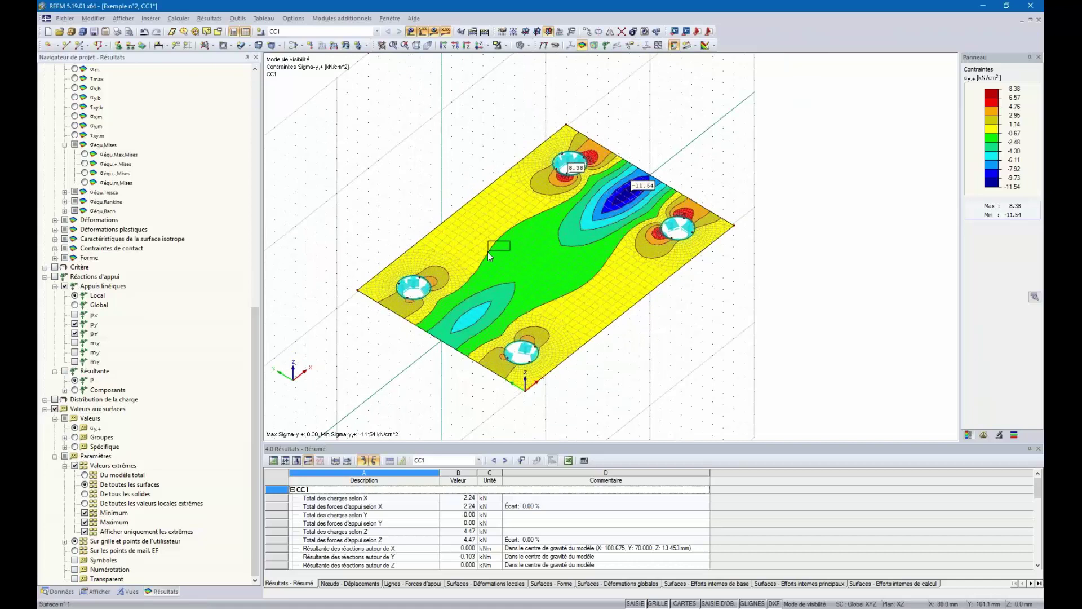
pyautogui.click(560, 246)
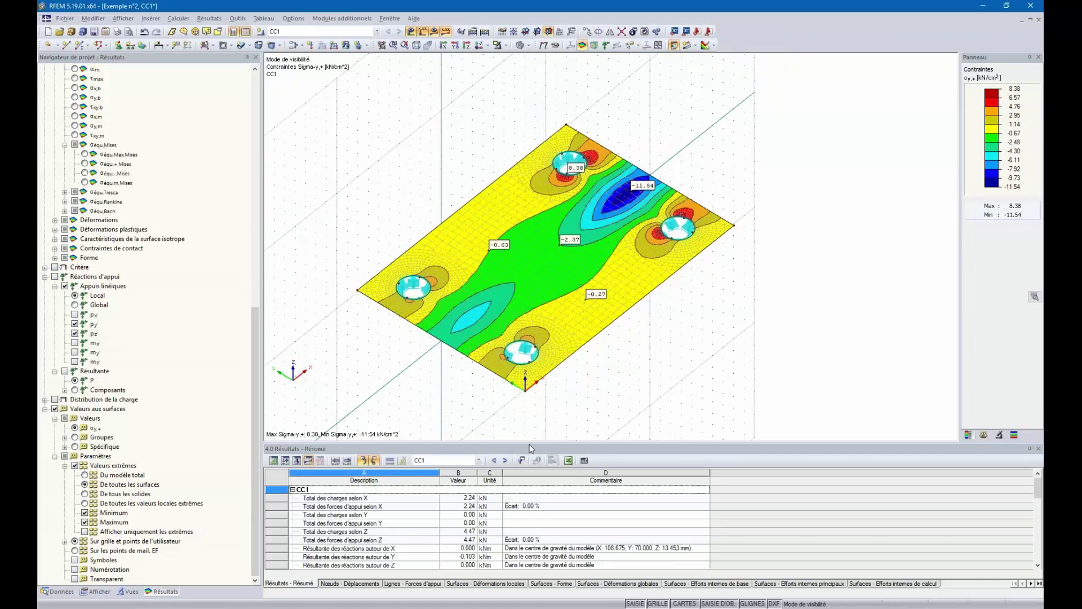
# Enlarge the results table and review nodal displacements, line support forces, local surface deformations and basic internal forces, ending on the line support forces
pyautogui.moveTo(551, 387); pyautogui.dragTo(551, 390)
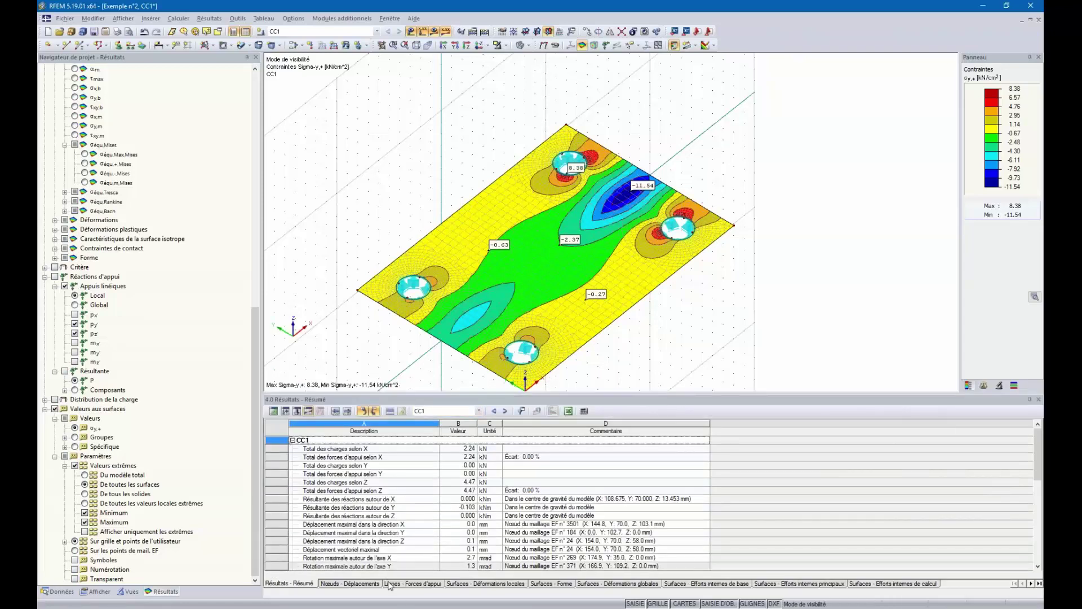
pyautogui.click(355, 586)
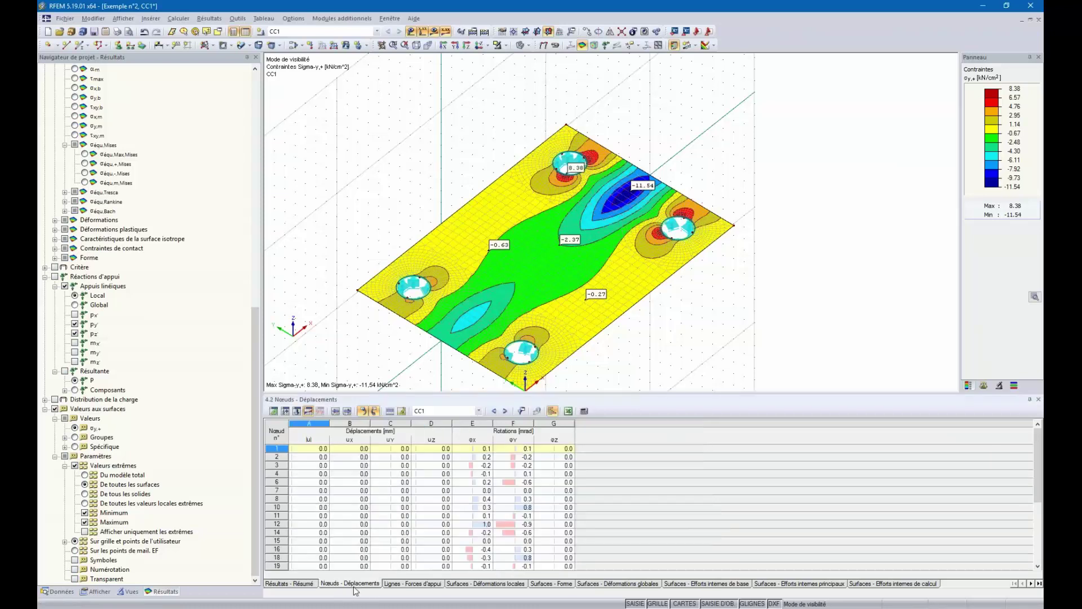
pyautogui.click(437, 586)
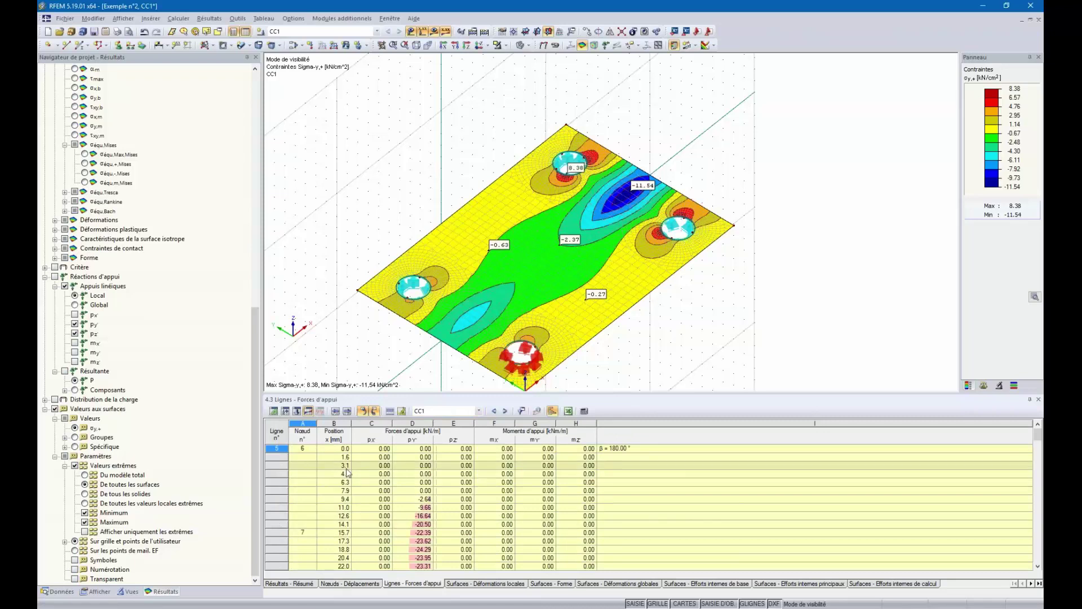
pyautogui.click(500, 585)
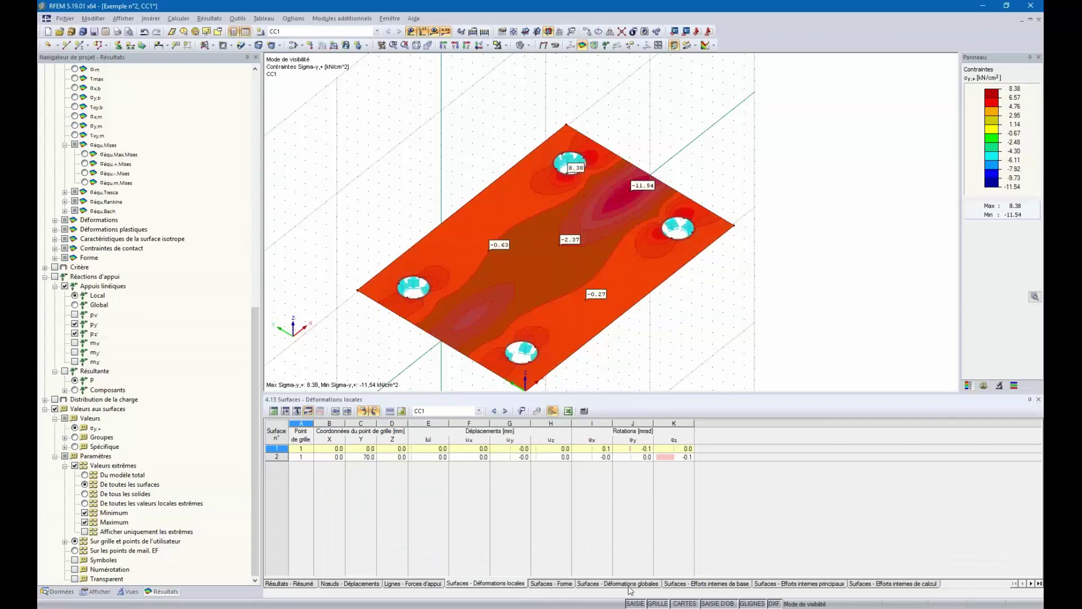
pyautogui.click(718, 585)
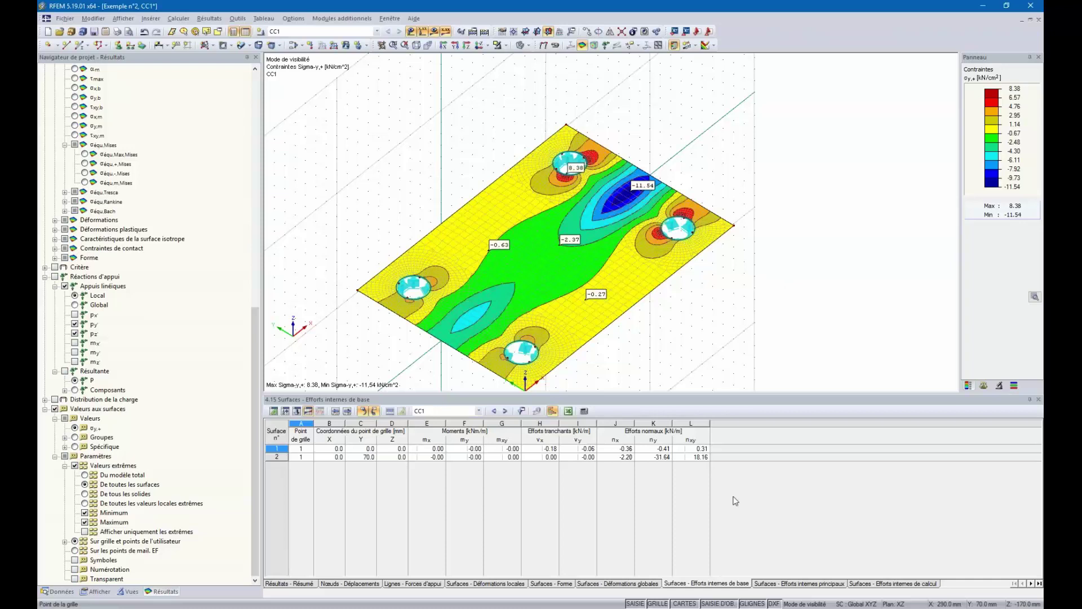
pyautogui.click(413, 585)
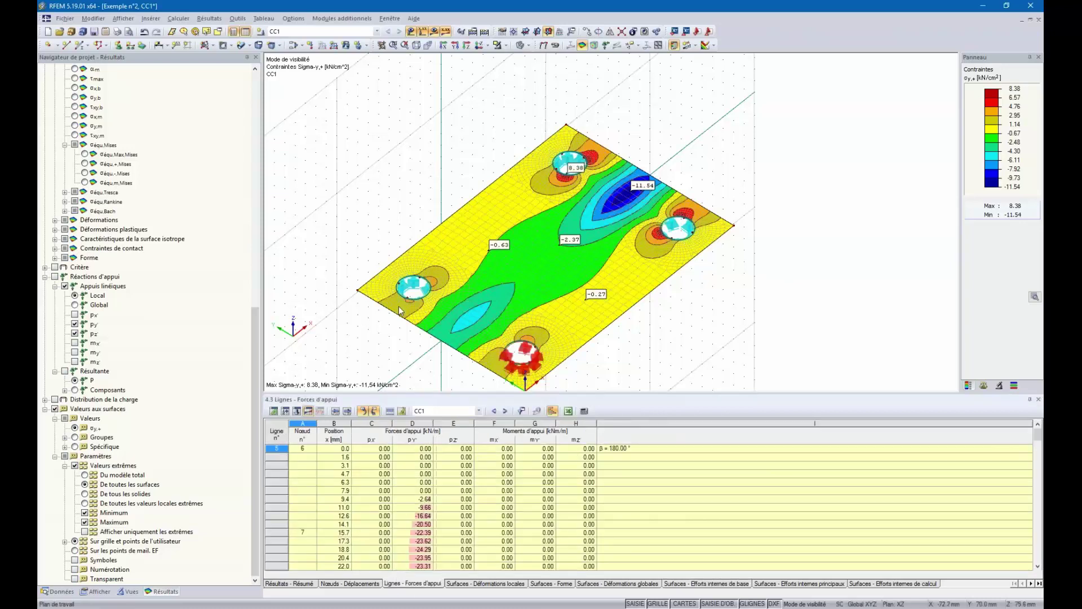
# Hide the result values and display the maximum von Mises equivalent stress on the base plate
pyautogui.keyDown('ctrl'); pyautogui.moveTo(399, 310); pyautogui.dragTo(609, 335, button='middle'); pyautogui.keyUp('ctrl')
pyautogui.scroll(7, 60, 278)
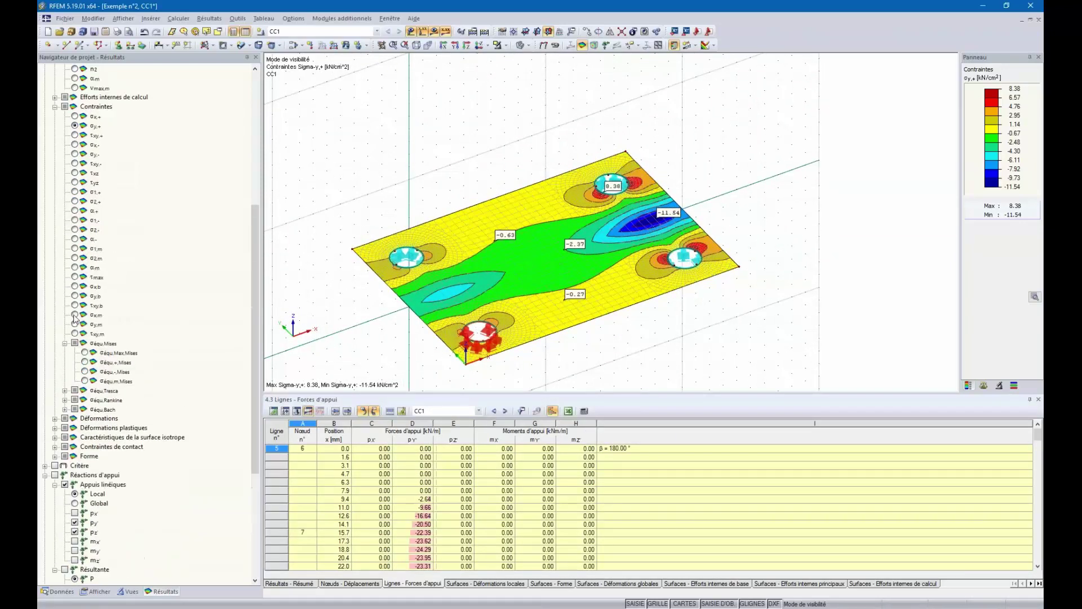
pyautogui.click(634, 46)
pyautogui.click(665, 58)
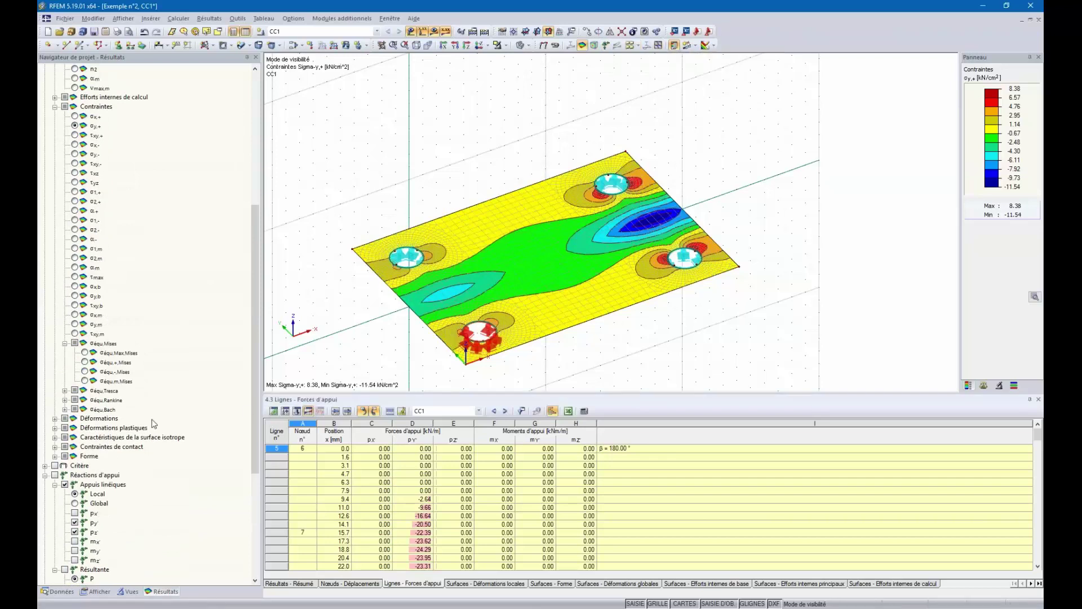
pyautogui.click(84, 353)
pyautogui.keyDown('ctrl'); pyautogui.moveTo(482, 233); pyautogui.dragTo(623, 212, button='middle'); pyautogui.keyUp('ctrl')
pyautogui.keyDown('ctrl'); pyautogui.moveTo(715, 290); pyautogui.dragTo(693, 270, button='middle'); pyautogui.keyUp('ctrl')
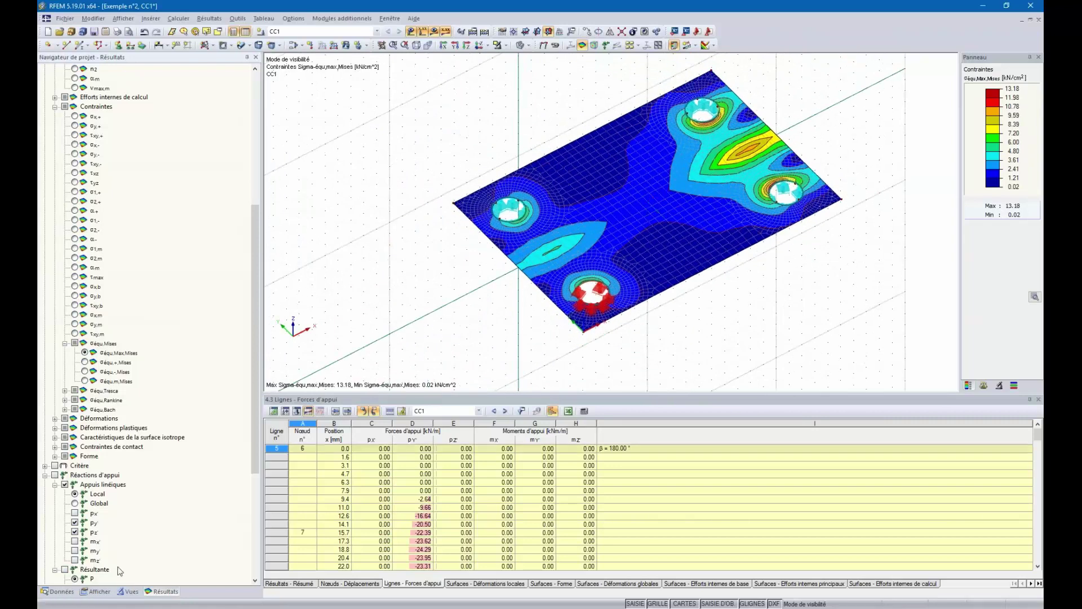
# Switch the result display type to differences (Différences) and inspect the von Mises stress differences around the base plate's holes
pyautogui.click(96, 591)
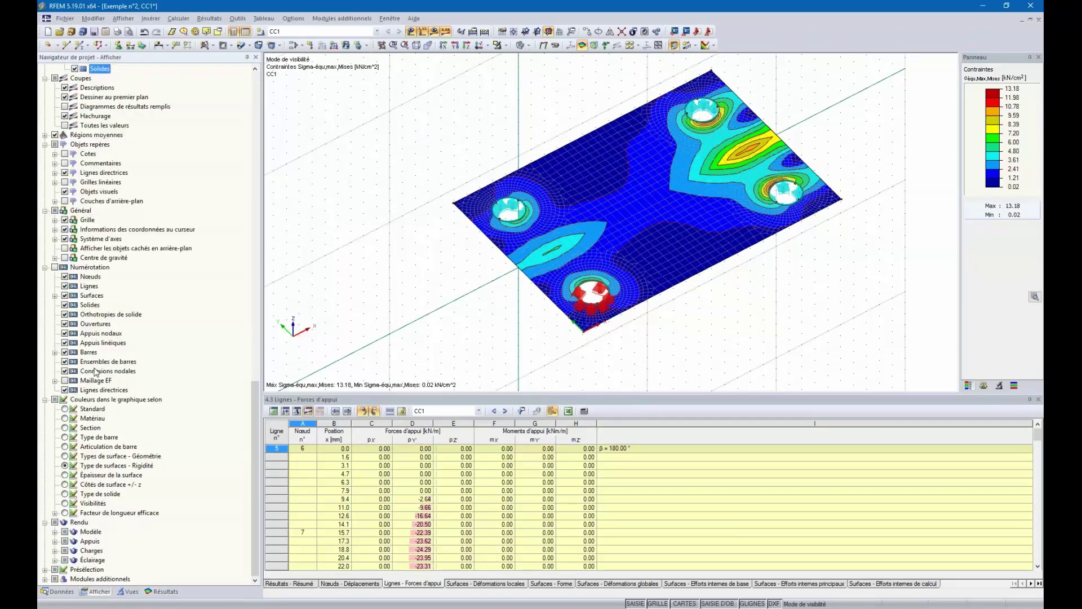
pyautogui.scroll(20, 96, 372)
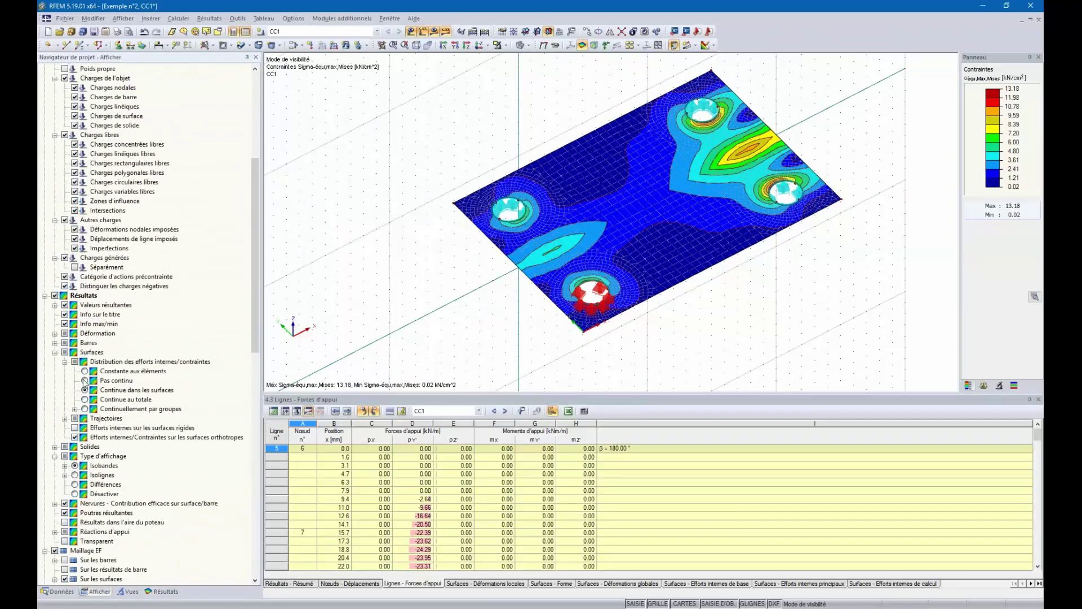
pyautogui.scroll(-1, 85, 382)
pyautogui.scroll(2, 790, 164)
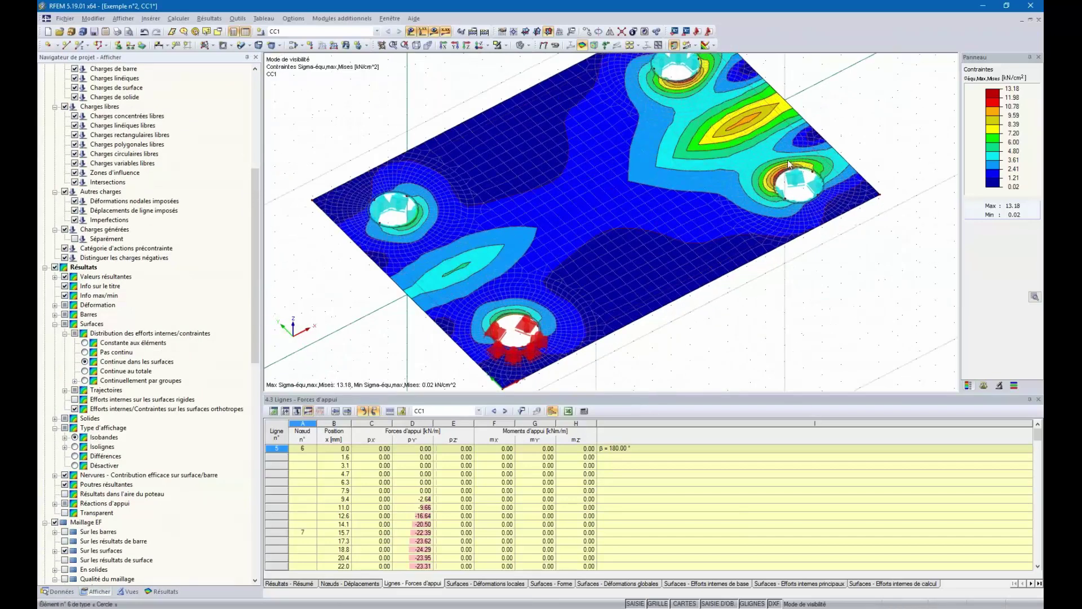
pyautogui.scroll(2, 789, 164)
pyautogui.scroll(-1, 783, 177)
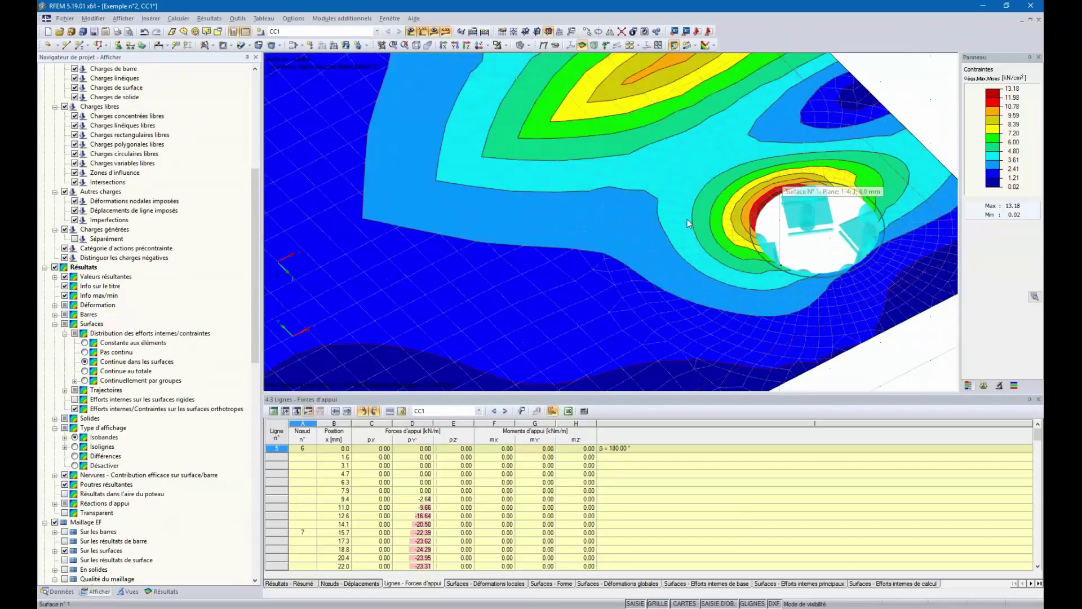
pyautogui.click(75, 456)
pyautogui.scroll(-4, 533, 299)
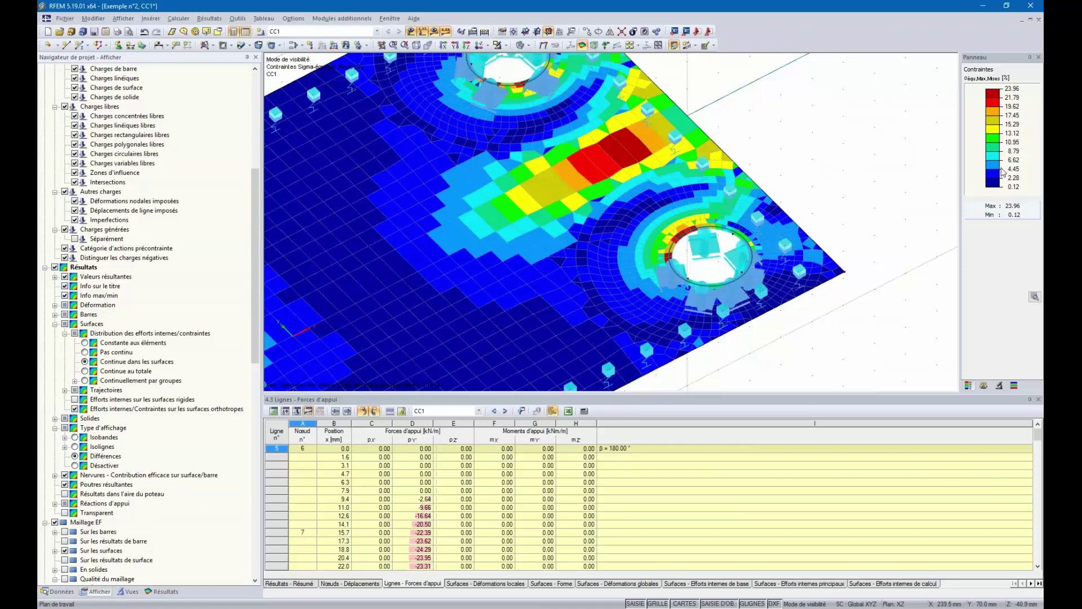
pyautogui.scroll(-3, 728, 185)
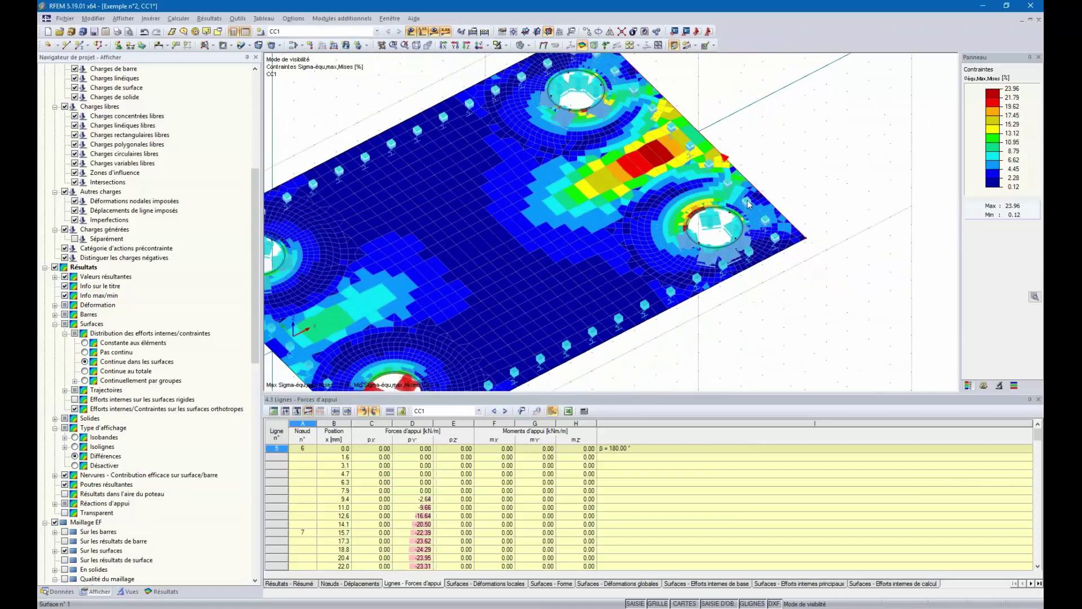
pyautogui.scroll(-1, 785, 184)
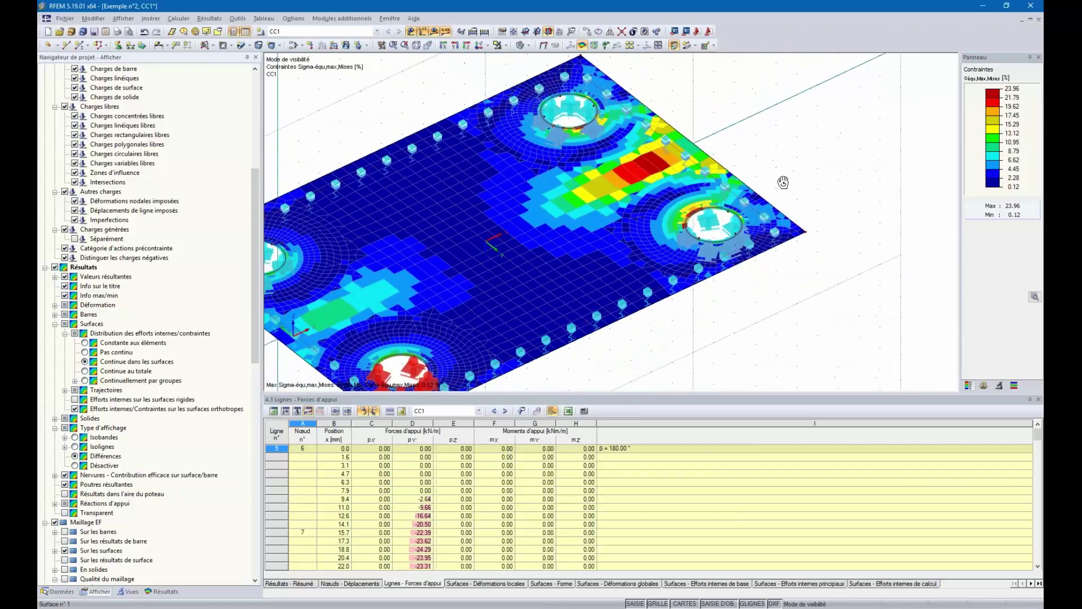
# Restore the isobands display (Isobandes) and view the von Mises stress over the entire base plate
pyautogui.click(75, 437)
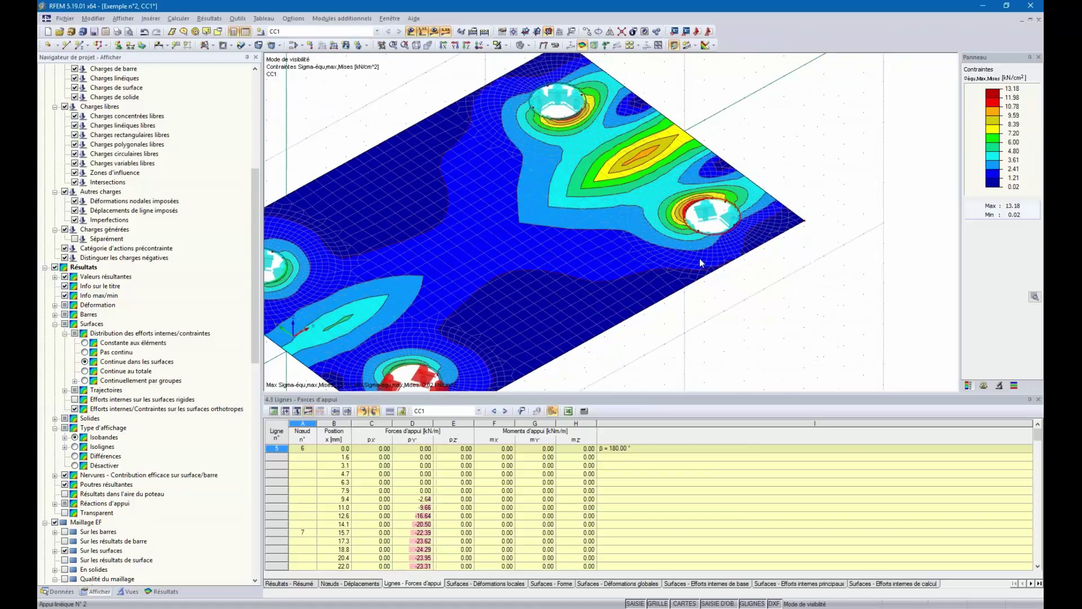
pyautogui.scroll(-1, 509, 270)
pyautogui.scroll(-1, 502, 251)
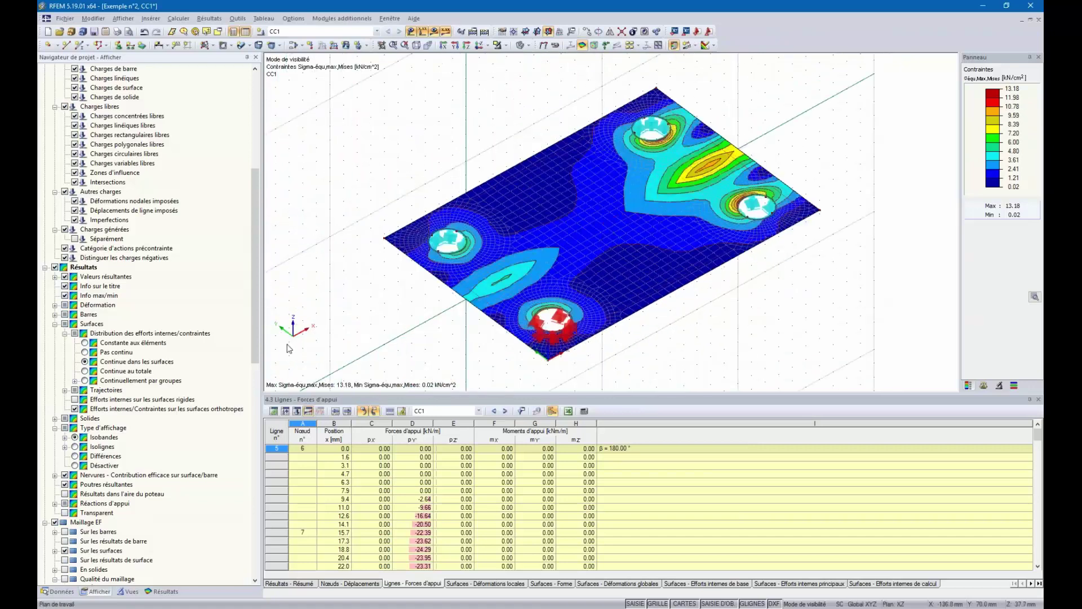
# Cancel the visibility mode to show the whole model with its von Mises stresses
pyautogui.click(505, 45)
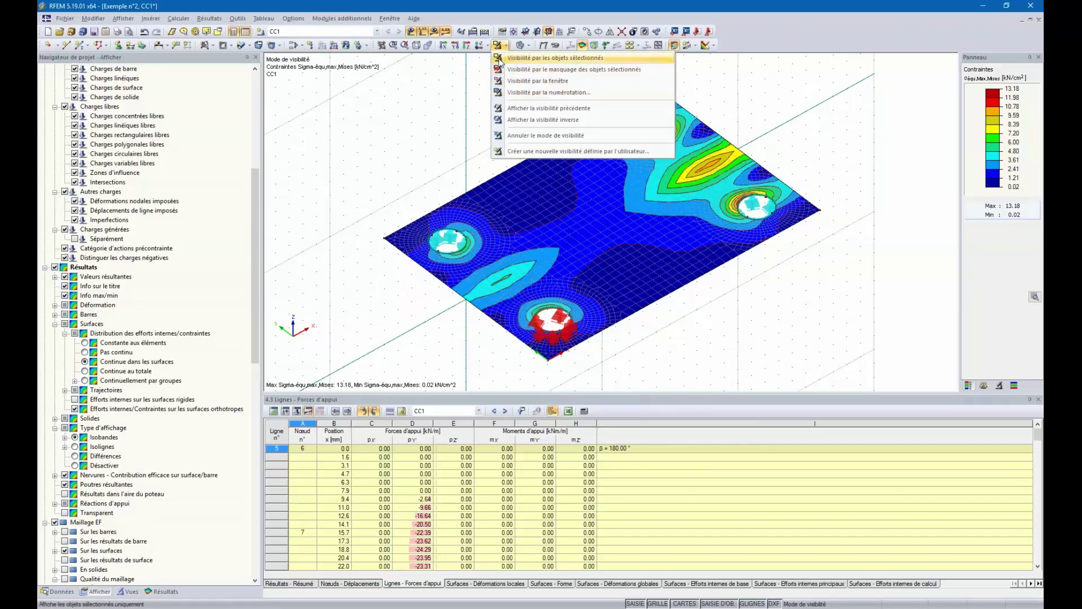
pyautogui.click(506, 69)
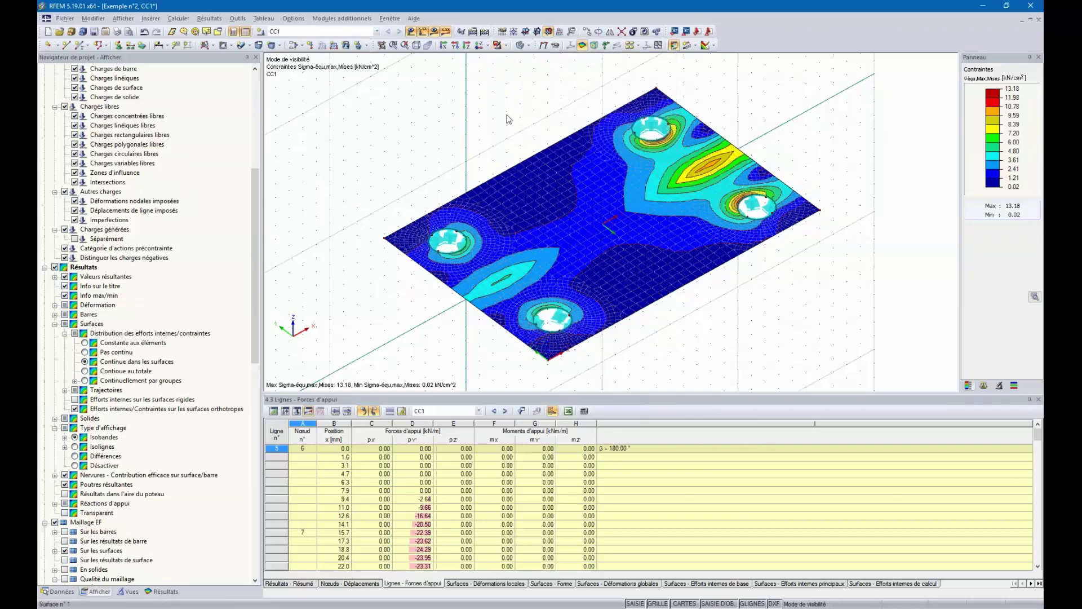
pyautogui.click(497, 45)
pyautogui.click(498, 136)
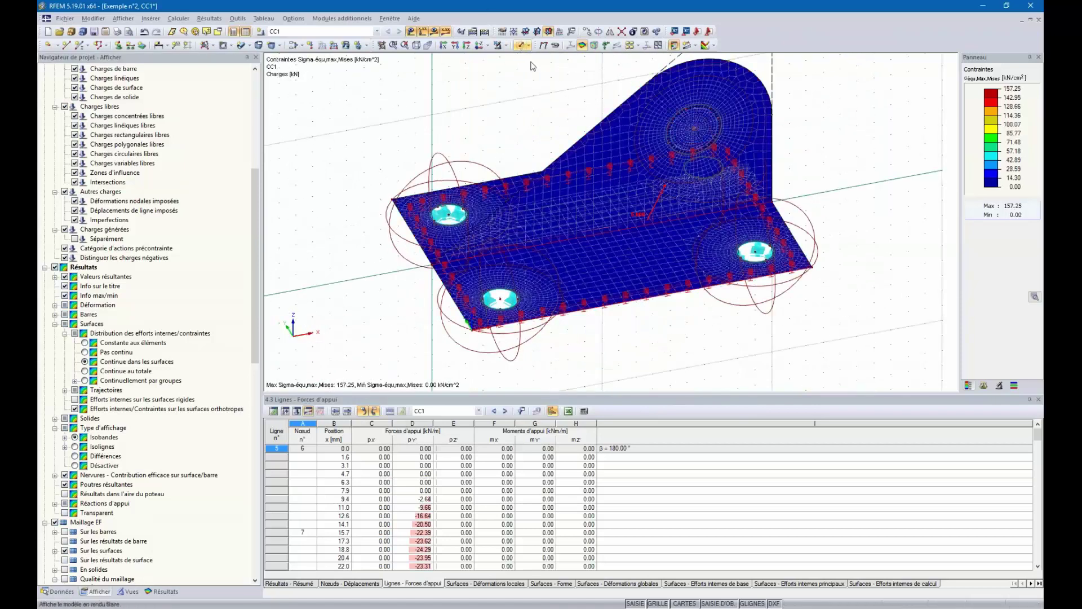
# Isolate the base plate and the vertical plate in visibility mode, and open the RF-STEEL Surfaces module
pyautogui.click(498, 45)
pyautogui.click(509, 58)
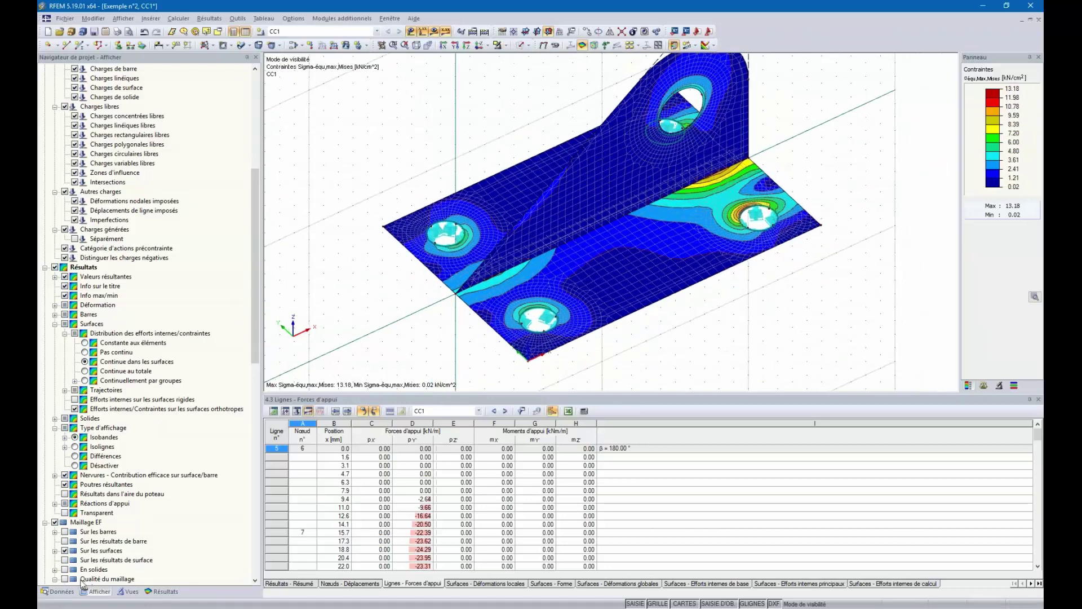
pyautogui.click(57, 591)
pyautogui.scroll(4, 92, 237)
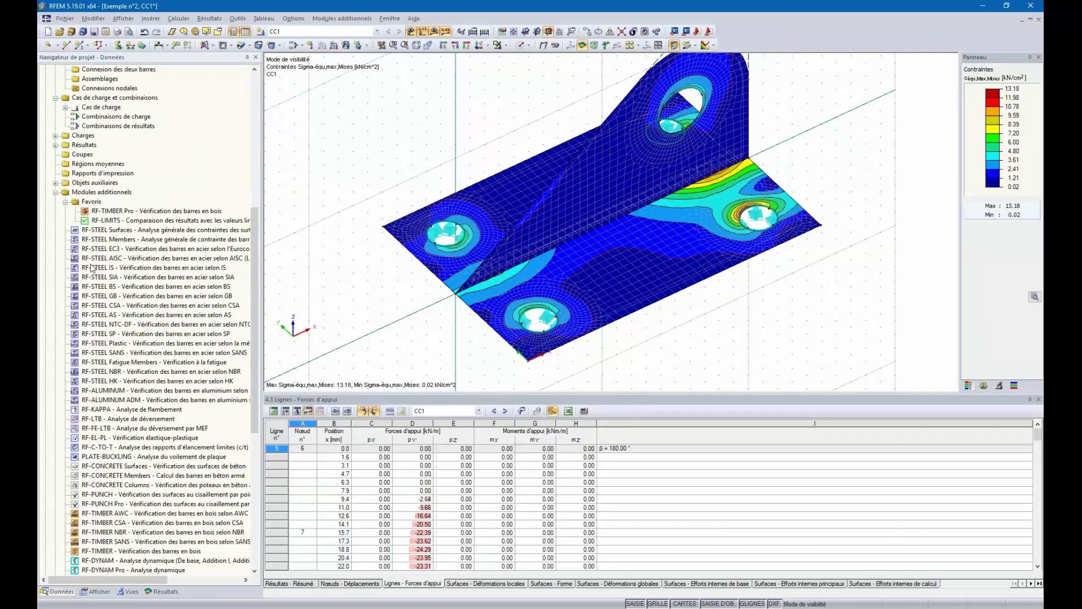
pyautogui.doubleClick(99, 229)
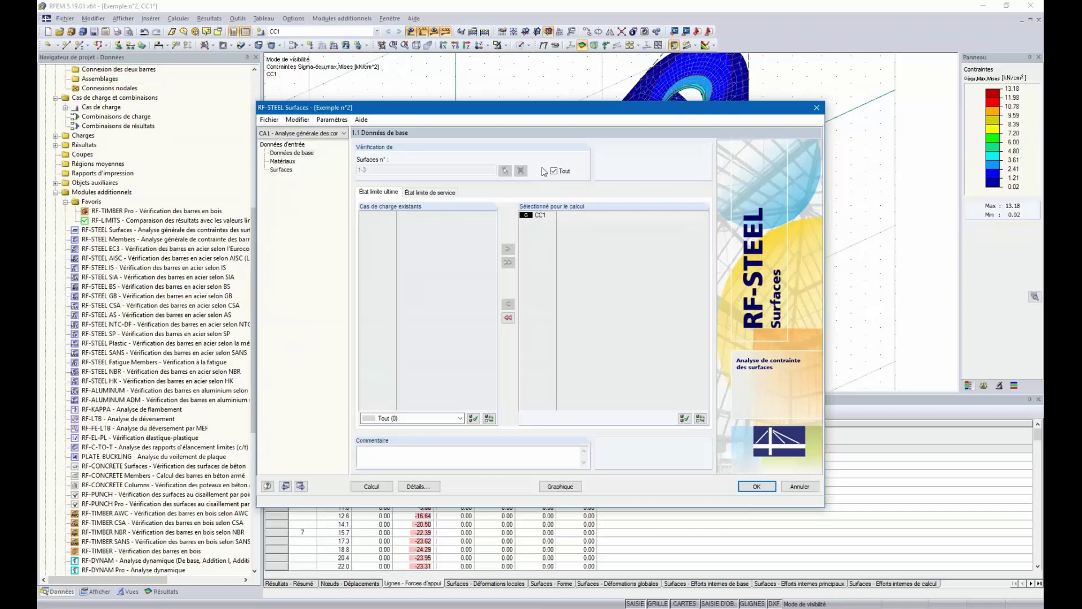
# Restrict the RF-STEEL Surfaces check to surfaces 1 and 2, picking the base plate and the vertical plate in the model
pyautogui.click(561, 174)
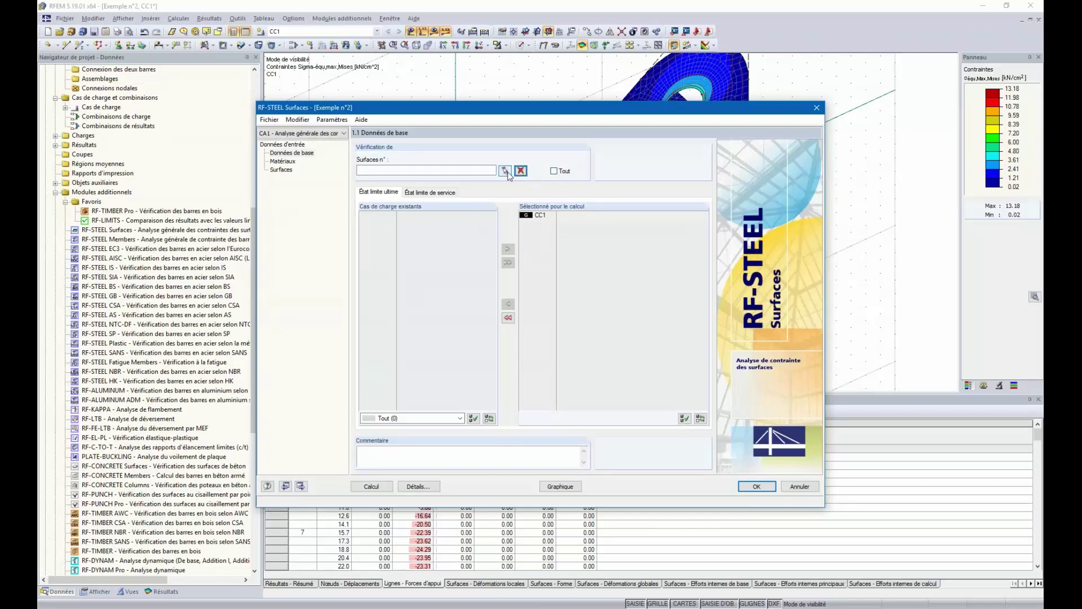
pyautogui.click(505, 171)
pyautogui.keyDown('ctrl'); pyautogui.moveTo(589, 231); pyautogui.dragTo(597, 265, button='middle'); pyautogui.keyUp('ctrl')
pyautogui.click(597, 266)
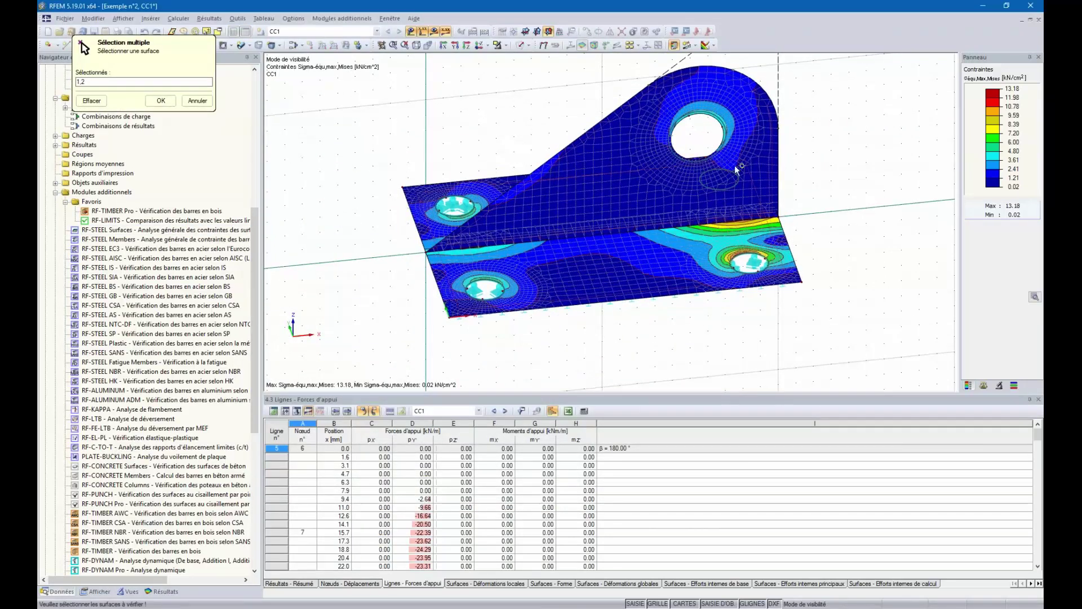
pyautogui.click(735, 164)
pyautogui.click(161, 101)
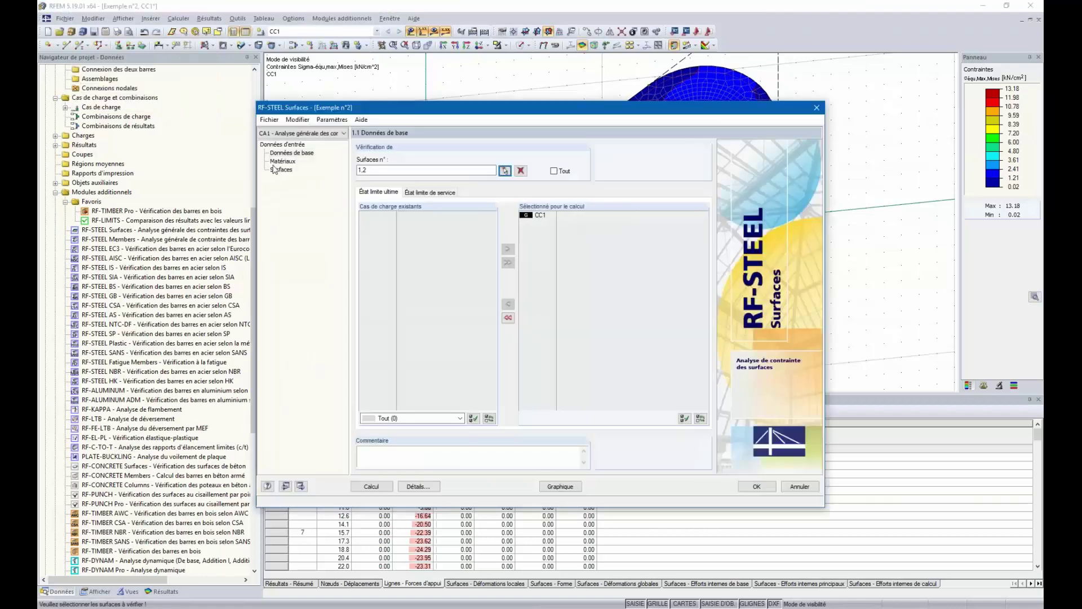
# Check the module's material and surface input data, and run the calculation to view the stresses by surface
pyautogui.click(280, 162)
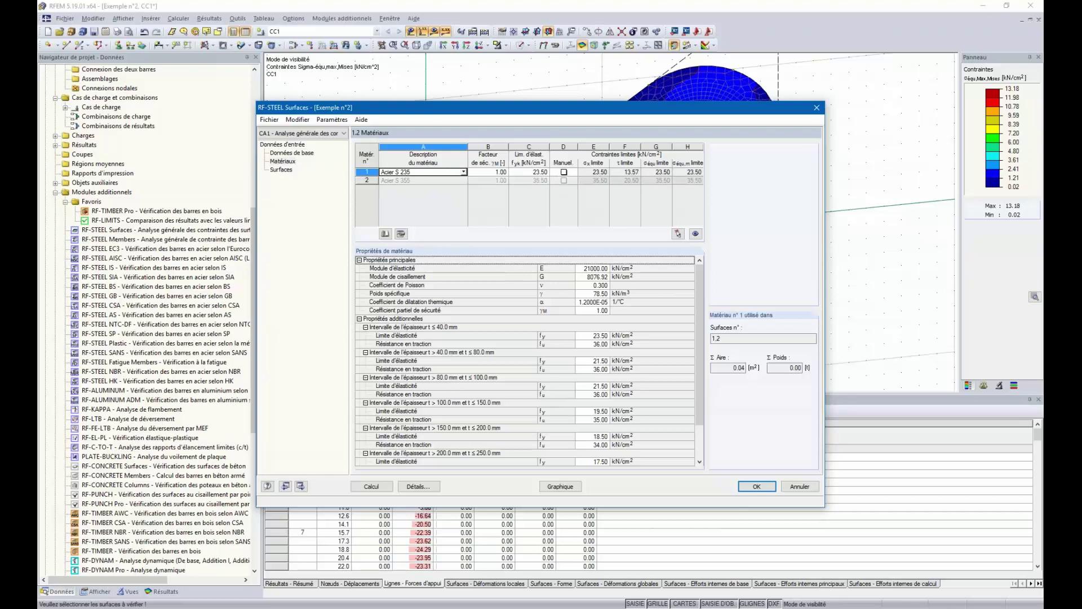
pyautogui.click(283, 171)
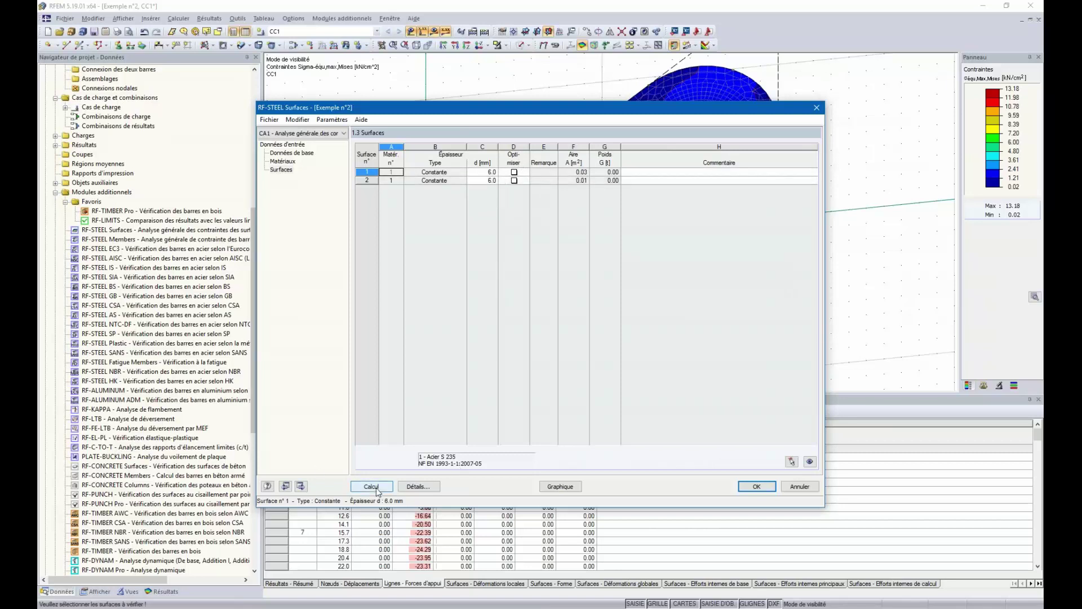
pyautogui.click(312, 153)
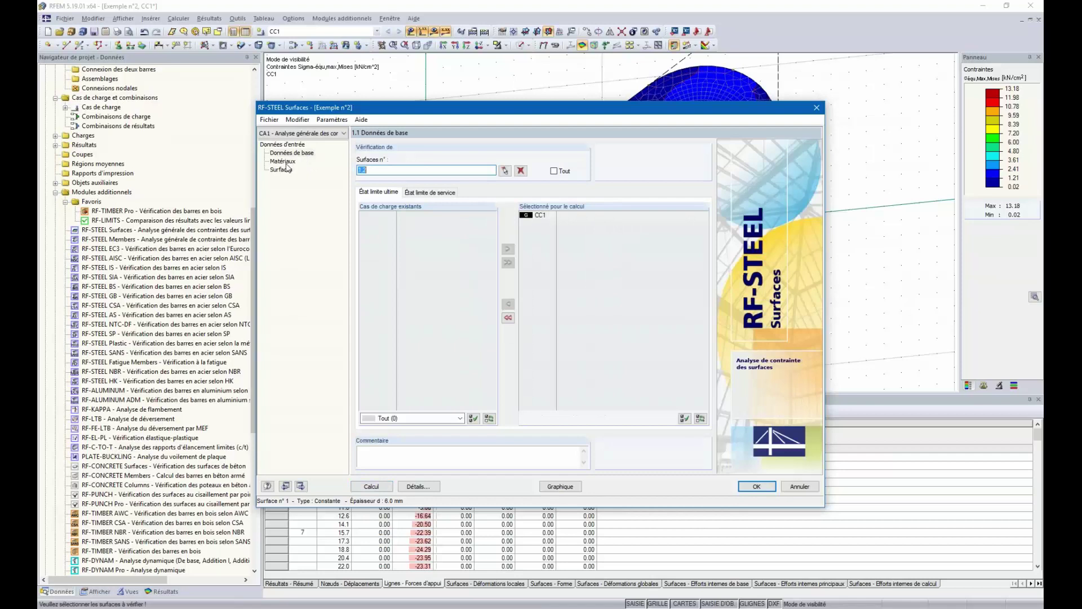
pyautogui.click(282, 170)
pyautogui.click(371, 487)
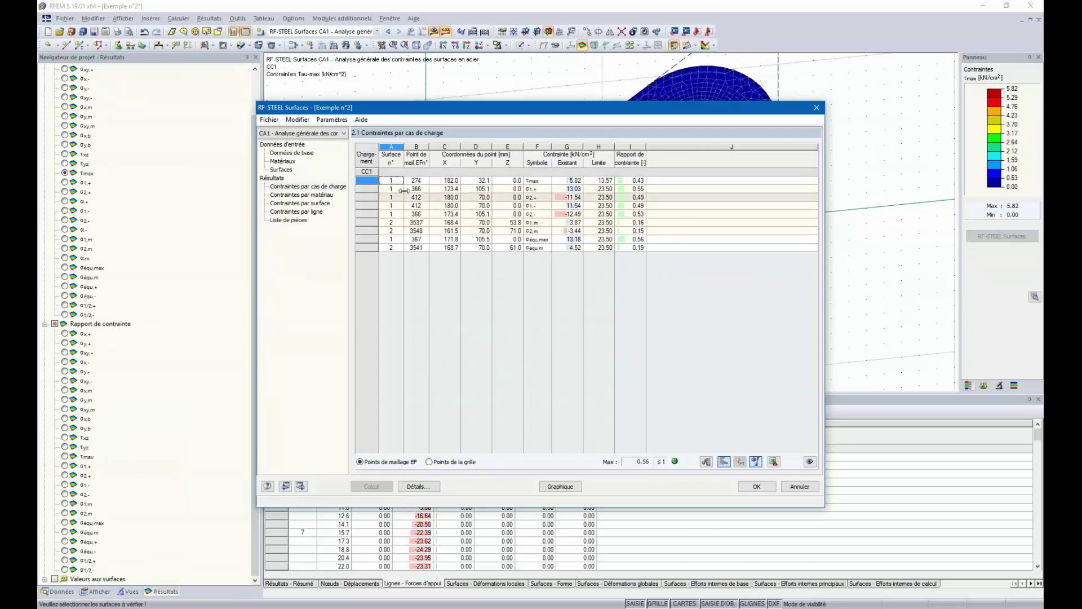
pyautogui.click(309, 205)
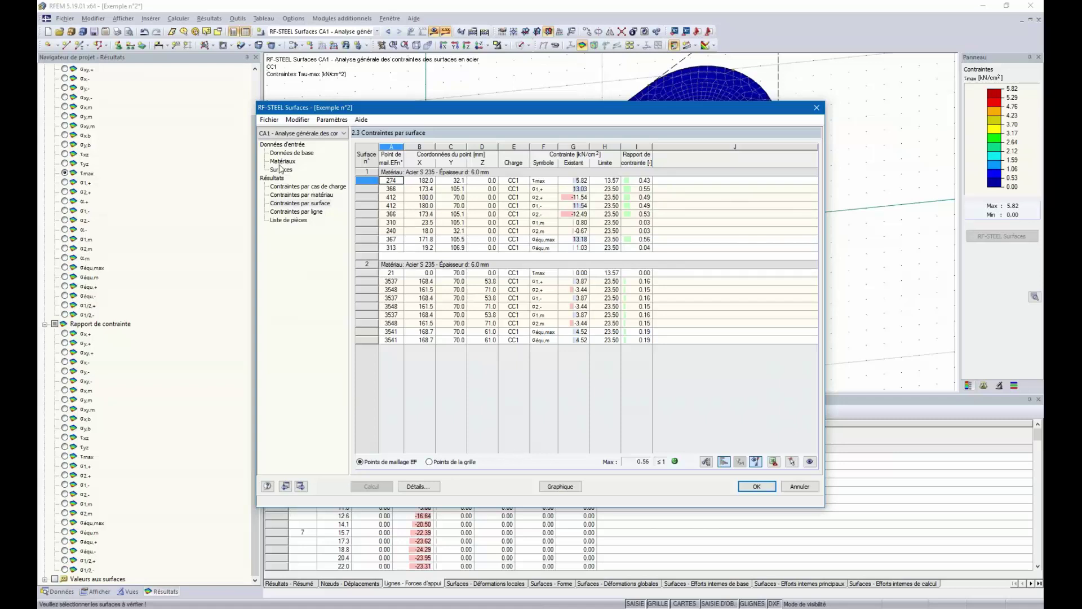
# Enable thickness optimization for surface 1 with a maximum thickness of 10 mm, and recalculate the stresses
pyautogui.click(282, 170)
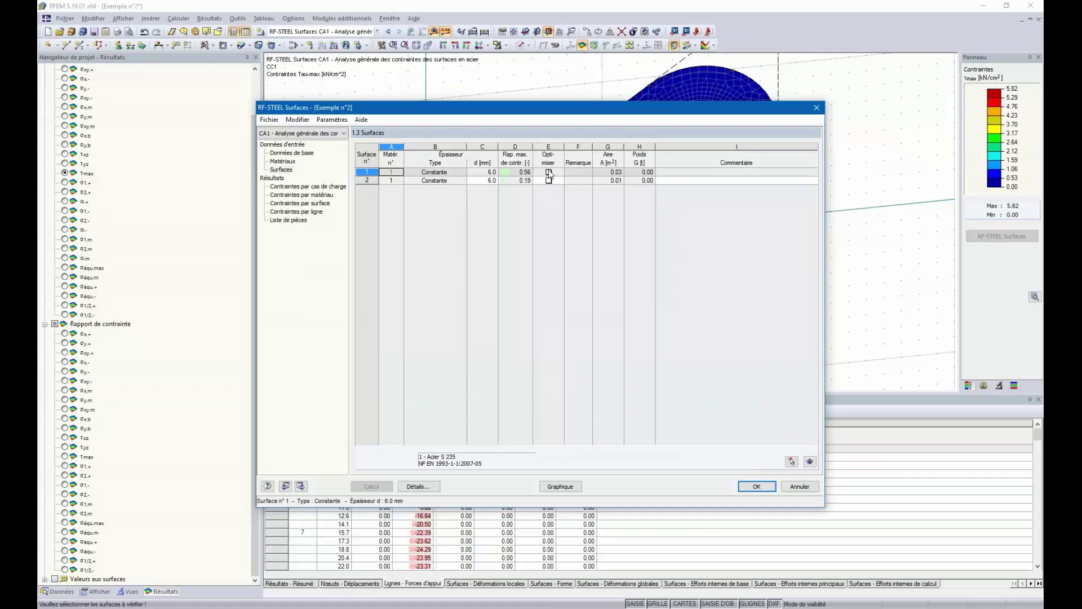
pyautogui.moveTo(579, 113); pyautogui.dragTo(465, 111)
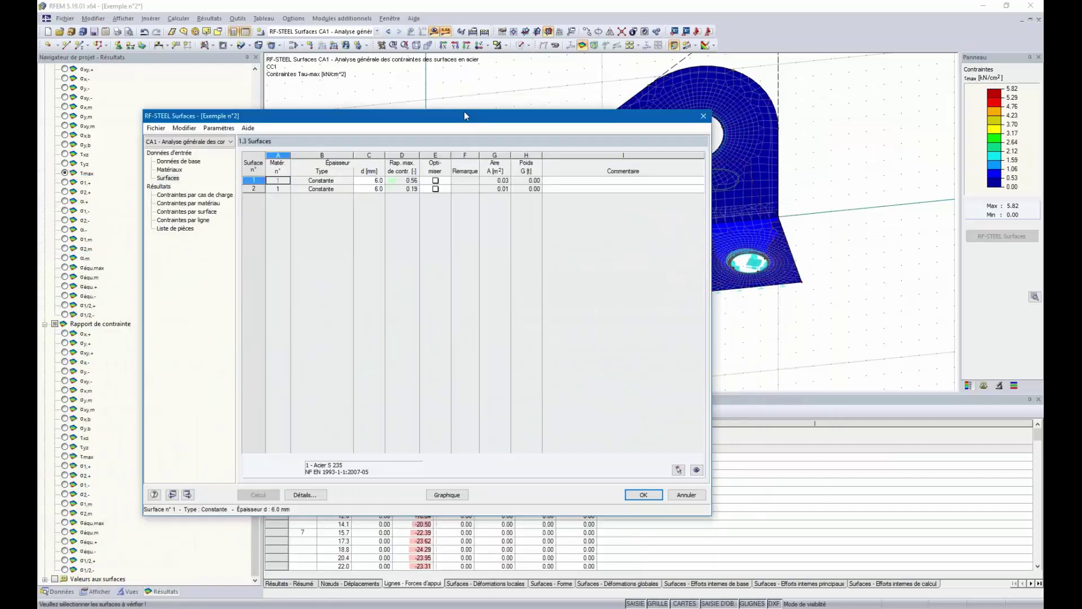
pyautogui.click(433, 183)
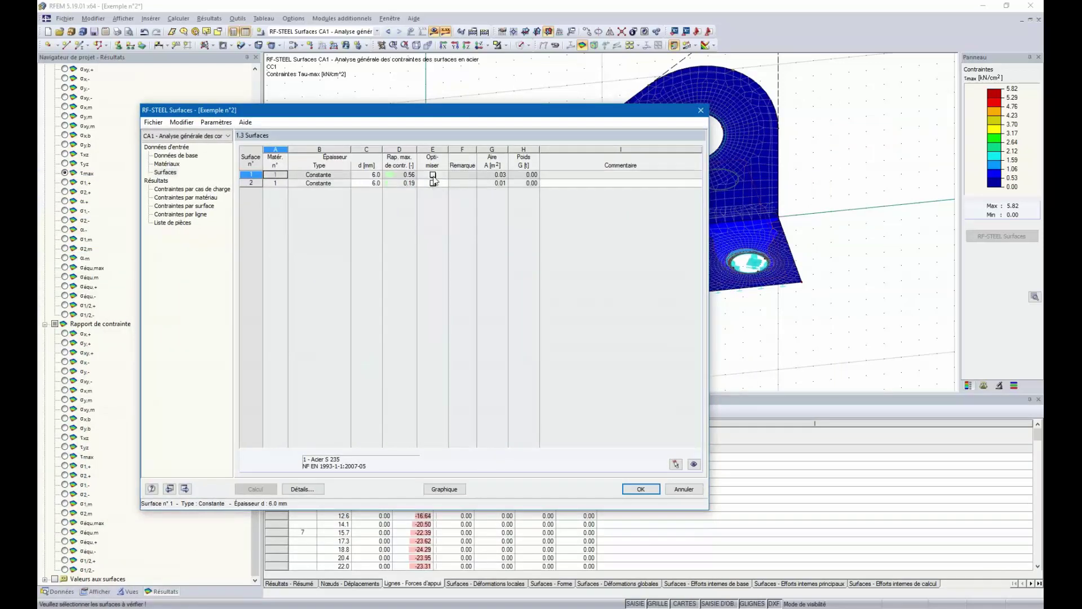
pyautogui.click(433, 174)
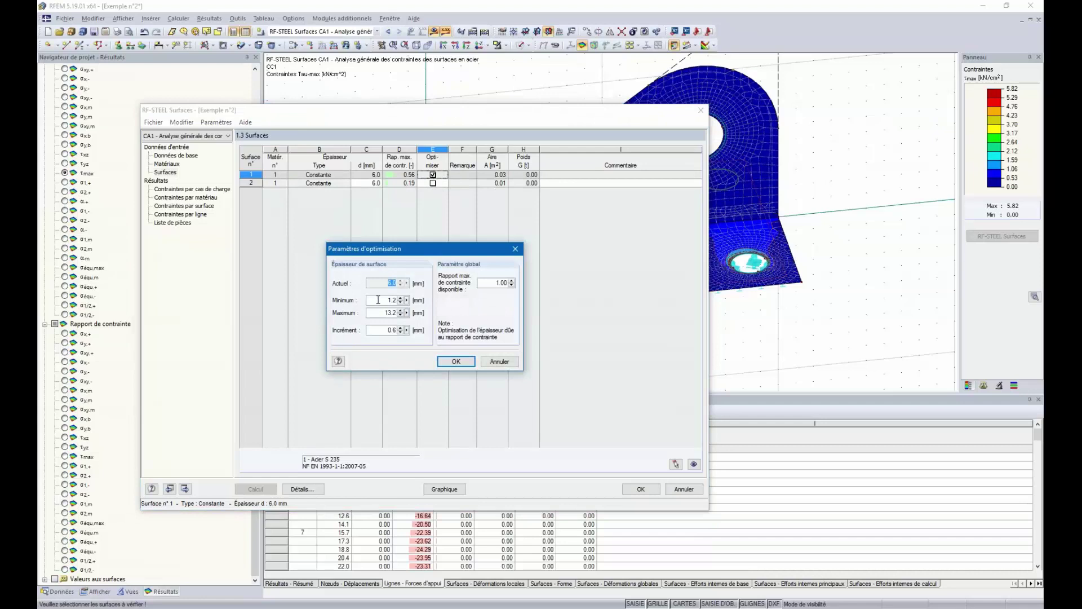
pyautogui.click(378, 300)
pyautogui.press('Tab')
pyautogui.write('10')
pyautogui.click(462, 362)
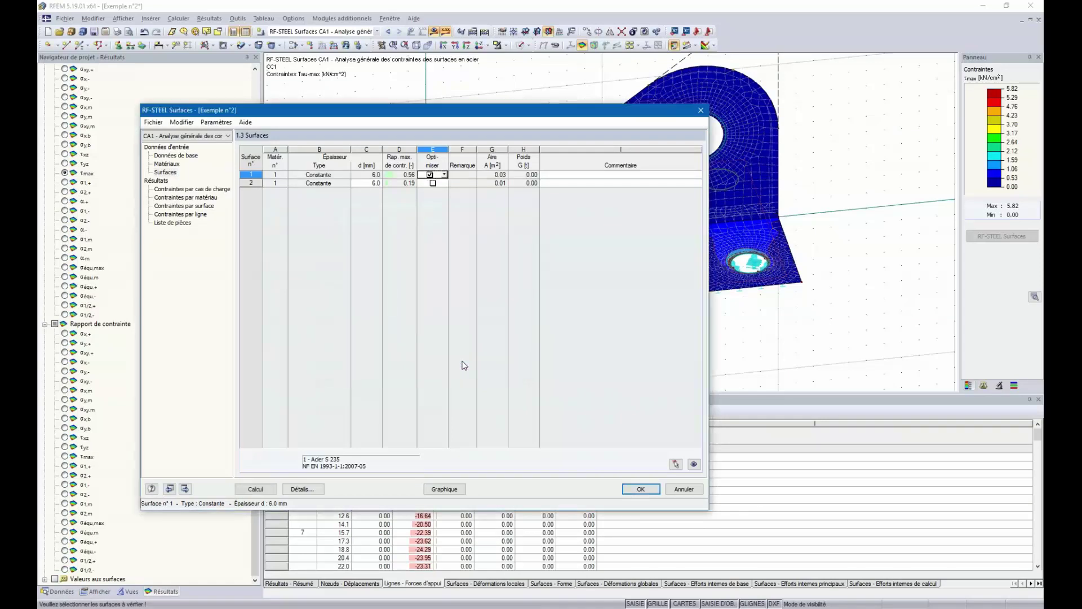
pyautogui.click(268, 491)
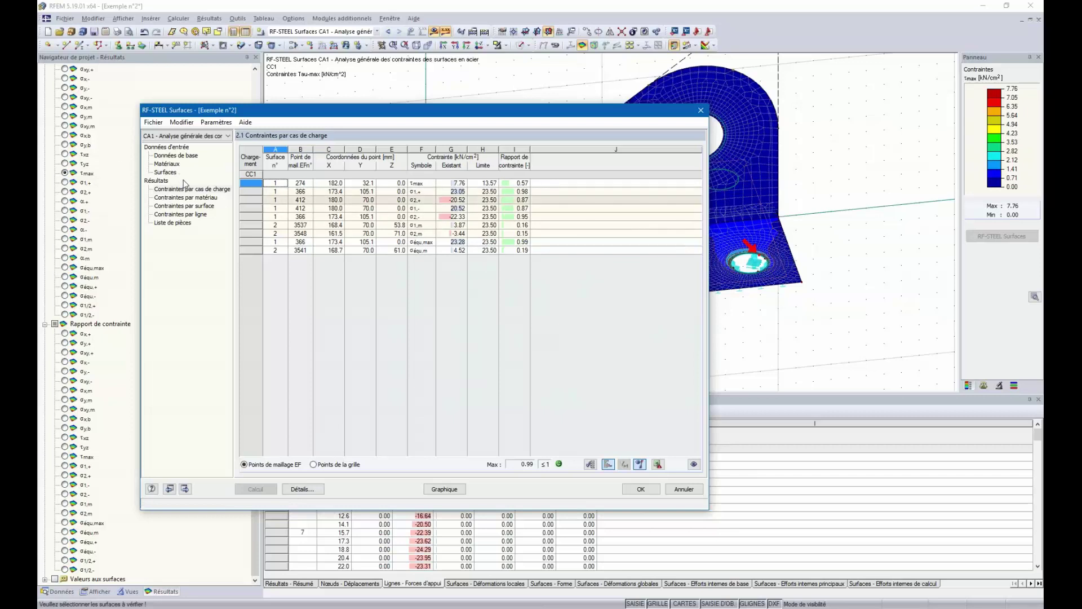
# Review surface 1's thickness and its export options in the Surfaces input table, and quit RF-STEEL Surfaces without saving
pyautogui.click(166, 171)
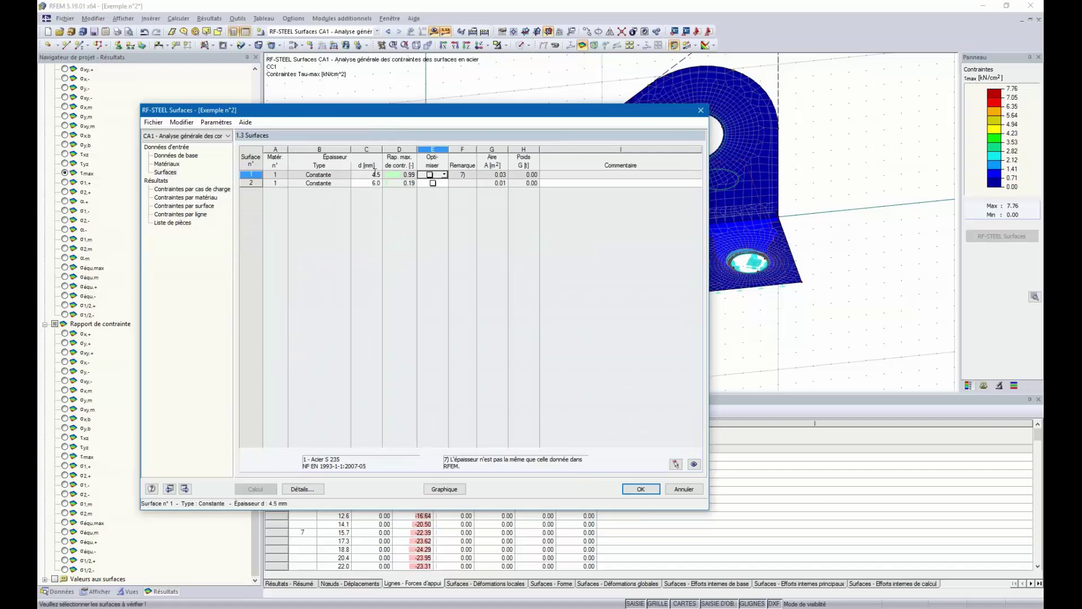
pyautogui.click(257, 173)
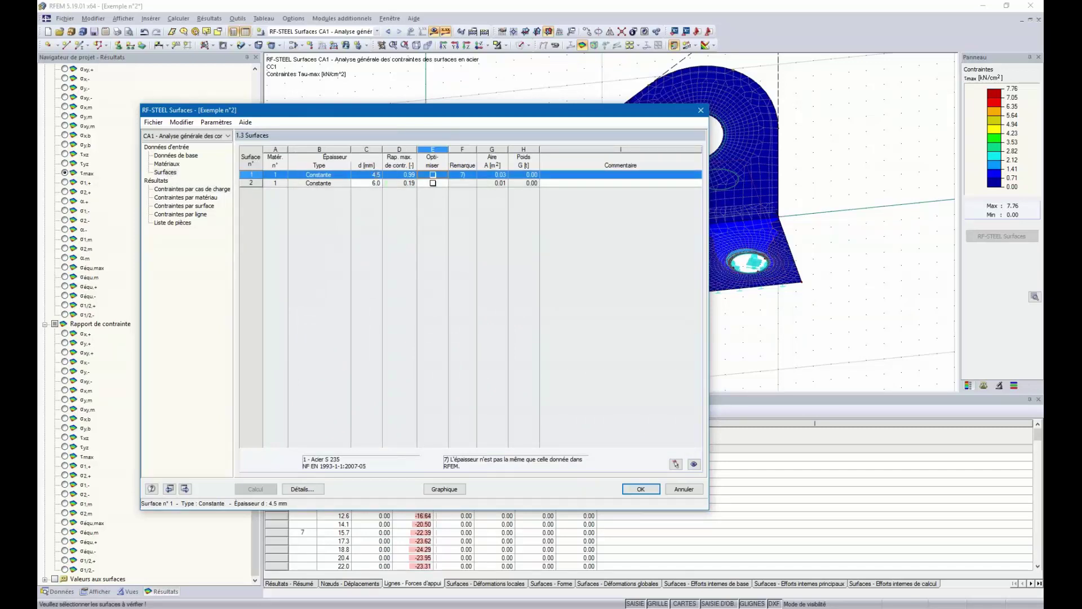
pyautogui.rightClick(376, 175)
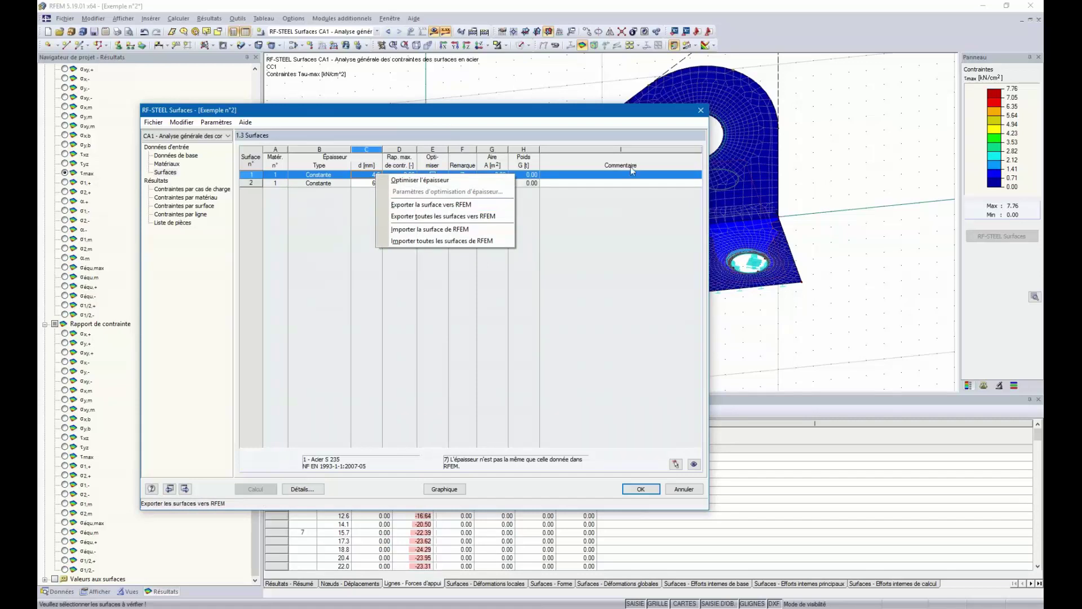
pyautogui.click(681, 492)
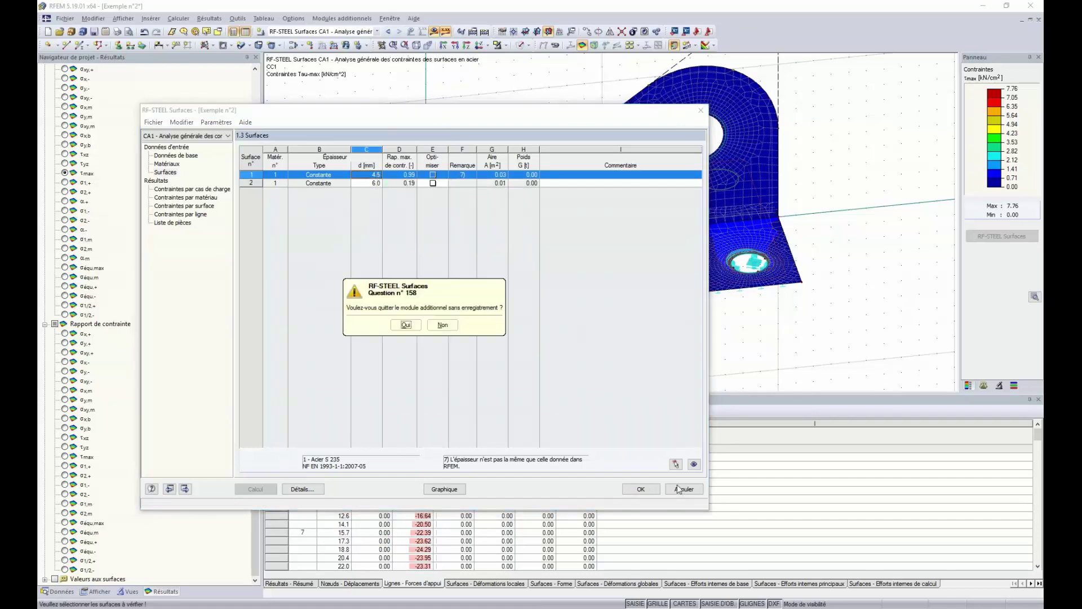
pyautogui.click(406, 325)
# Set XY as the work plane and display the σxy,+ stresses on the bracket
pyautogui.keyDown('ctrl'); pyautogui.moveTo(406, 104); pyautogui.dragTo(372, 183, button='middle'); pyautogui.keyUp('ctrl')
pyautogui.scroll(2, 175, 196)
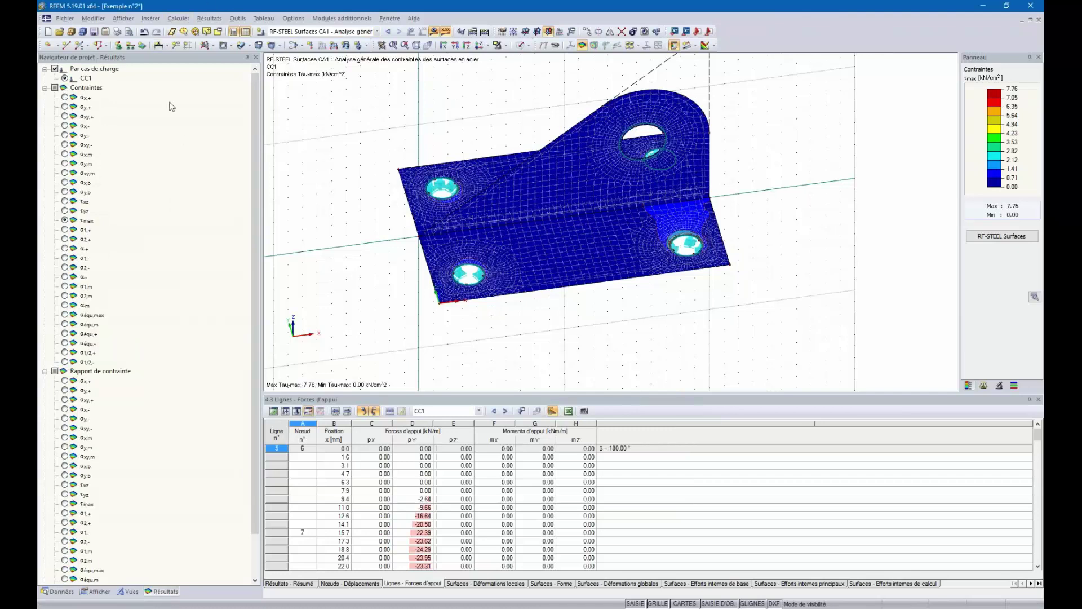
pyautogui.keyDown('ctrl'); pyautogui.moveTo(370, 234); pyautogui.dragTo(575, 236, button='middle'); pyautogui.keyUp('ctrl')
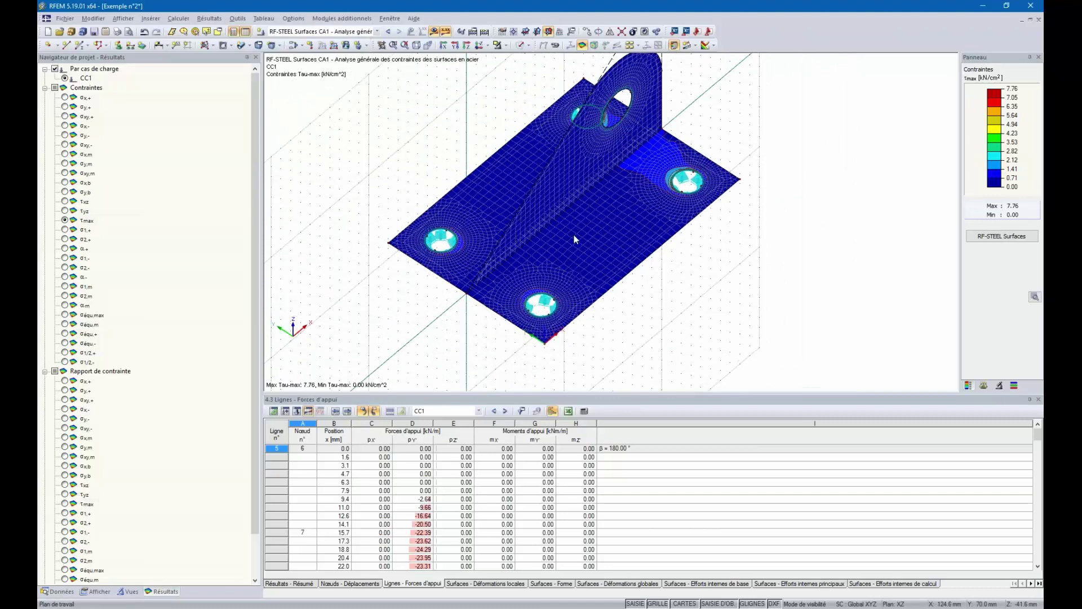
pyautogui.click(525, 31)
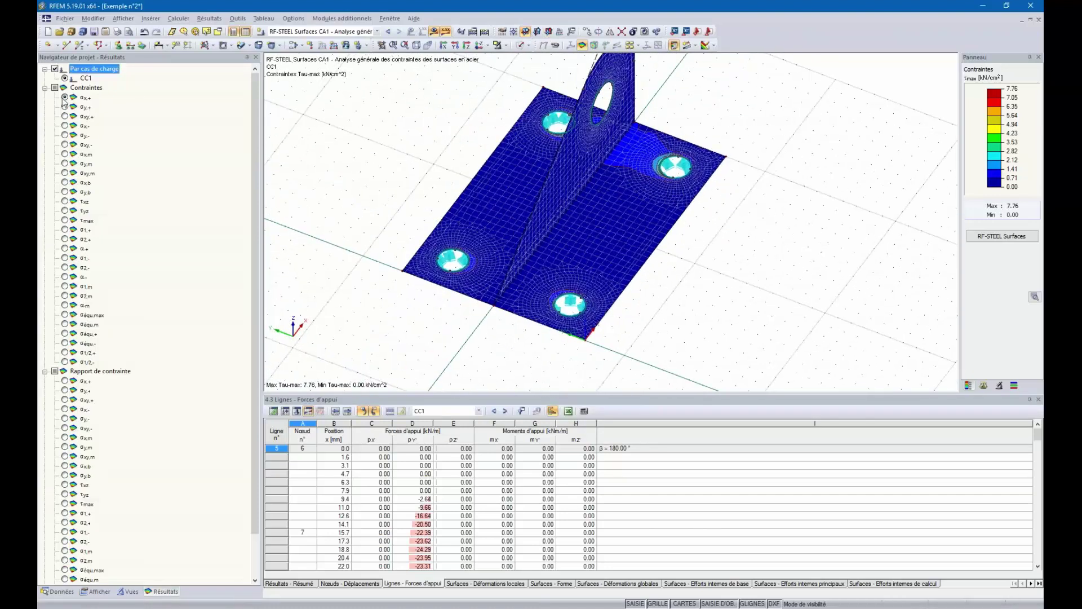
pyautogui.click(65, 116)
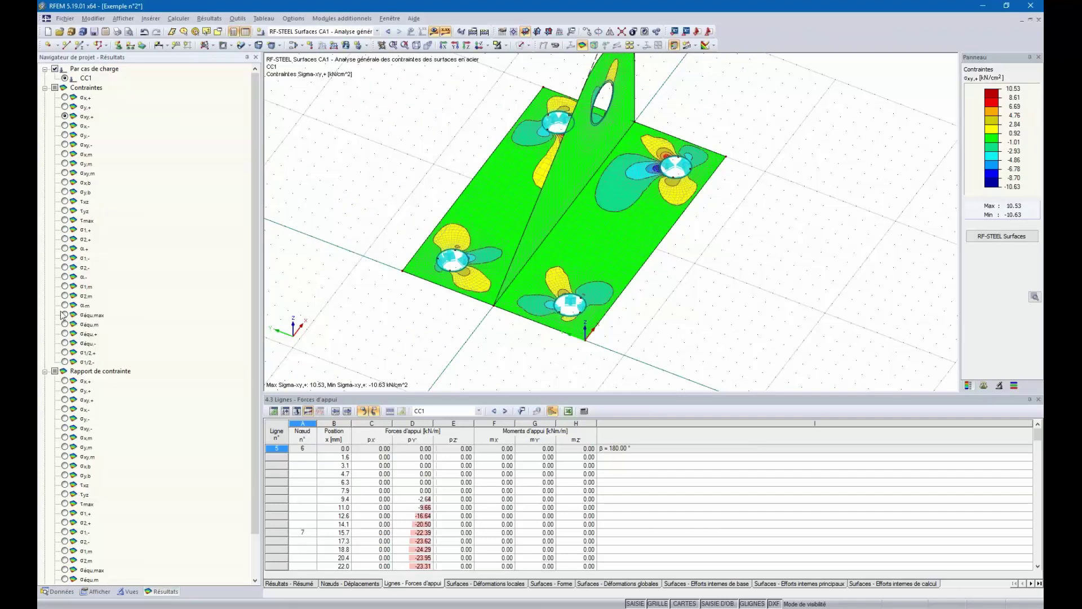
# Display the σx,+, σxy,+ and σx,- stress ratios on the bracket in turn, and inspect the σx,- distribution around the holes
pyautogui.scroll(-2, 62, 316)
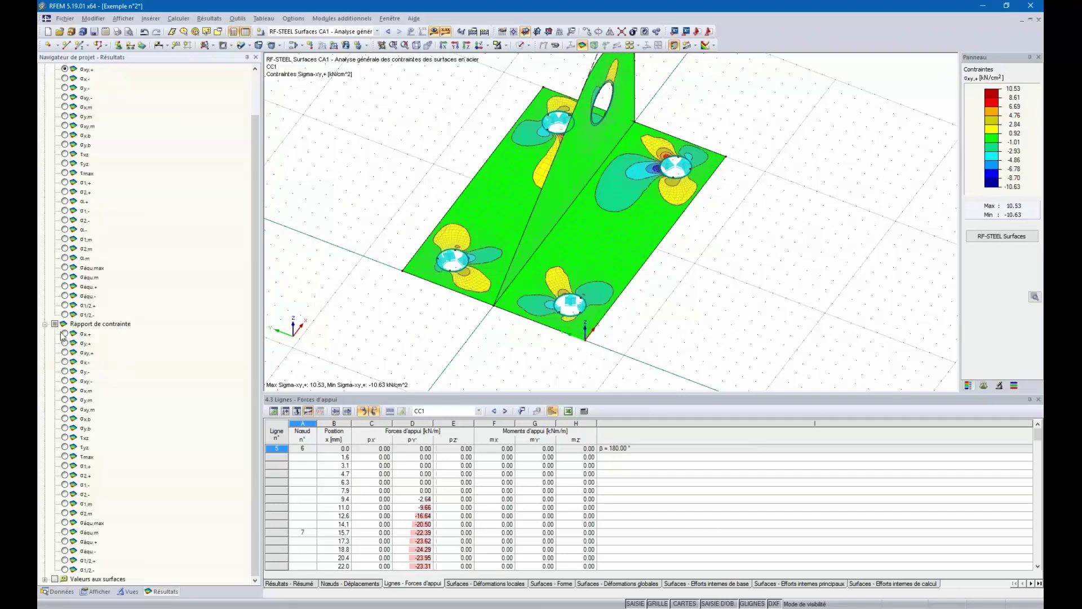
pyautogui.click(65, 333)
pyautogui.click(65, 352)
pyautogui.click(65, 362)
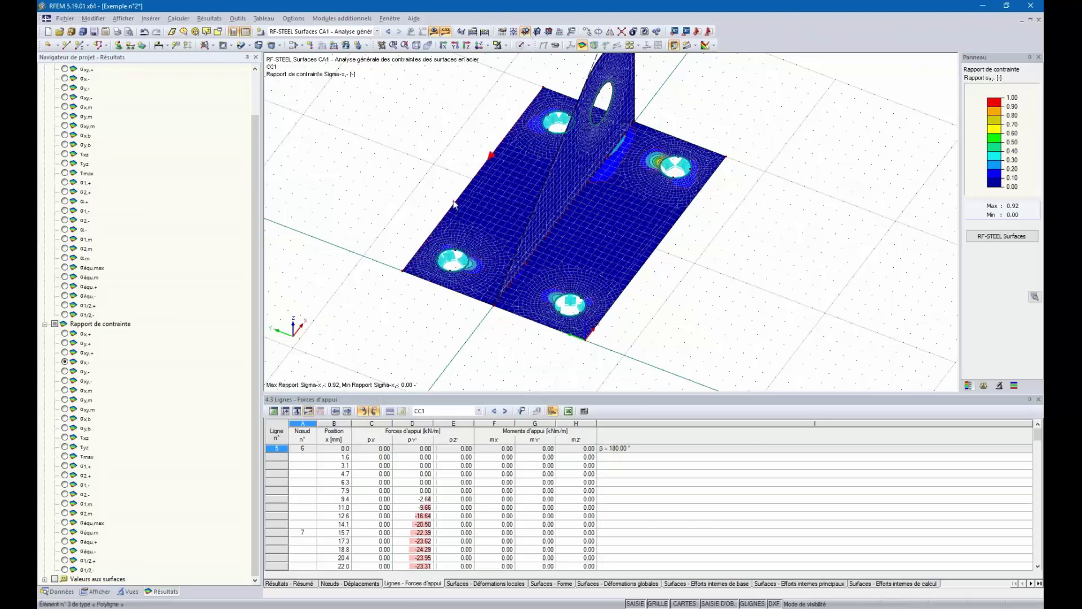
pyautogui.keyDown('ctrl'); pyautogui.moveTo(740, 273); pyautogui.dragTo(653, 282, button='middle'); pyautogui.keyUp('ctrl')
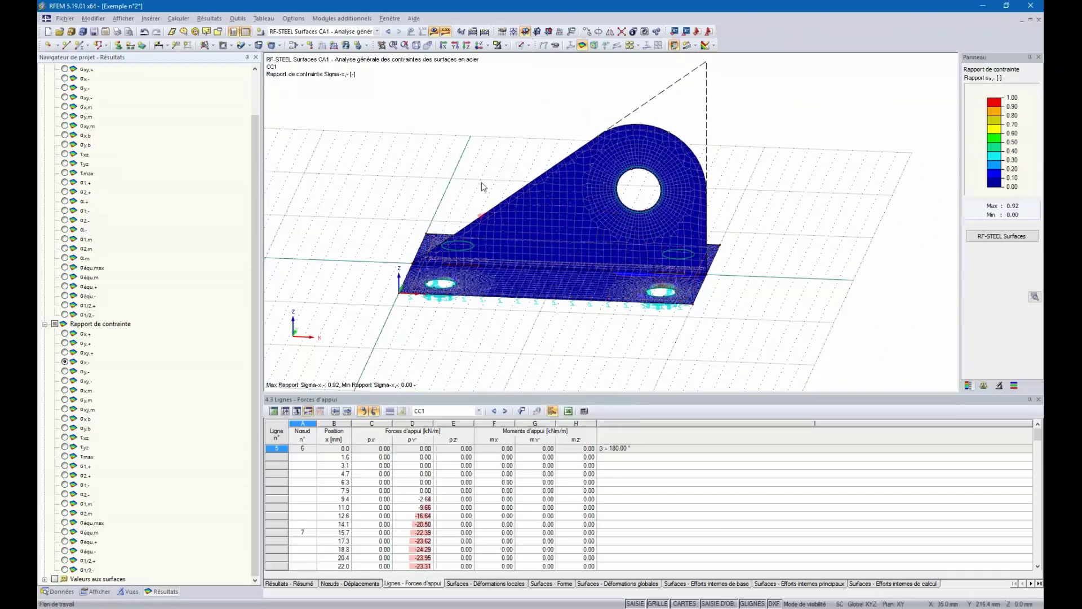
pyautogui.keyDown('ctrl'); pyautogui.moveTo(483, 181); pyautogui.dragTo(466, 222, button='middle'); pyautogui.keyUp('ctrl')
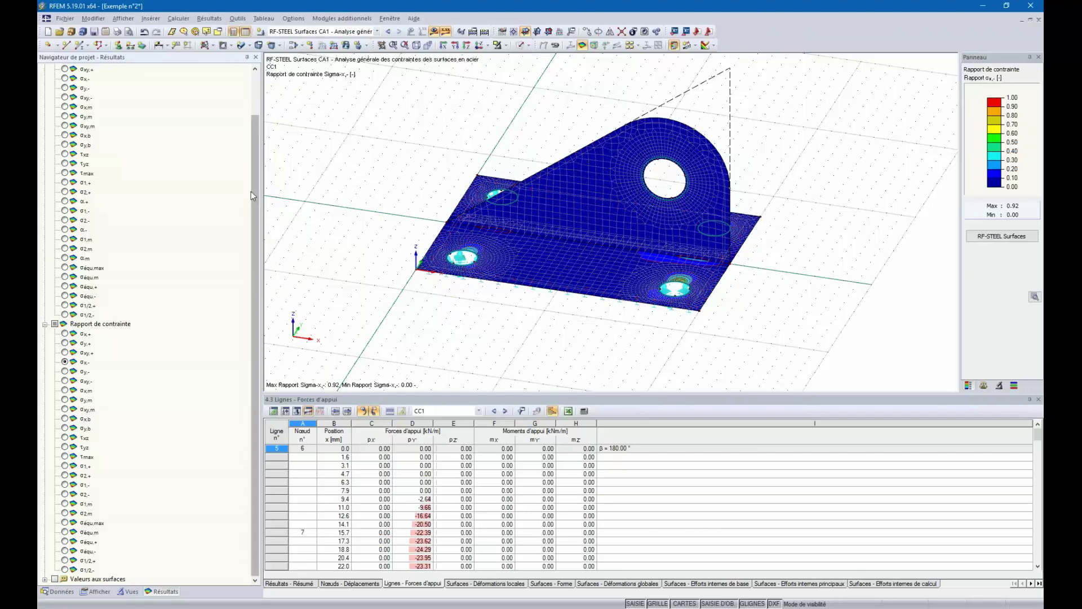
# Switch to the Exemple n°3 model in the project data
pyautogui.click(58, 592)
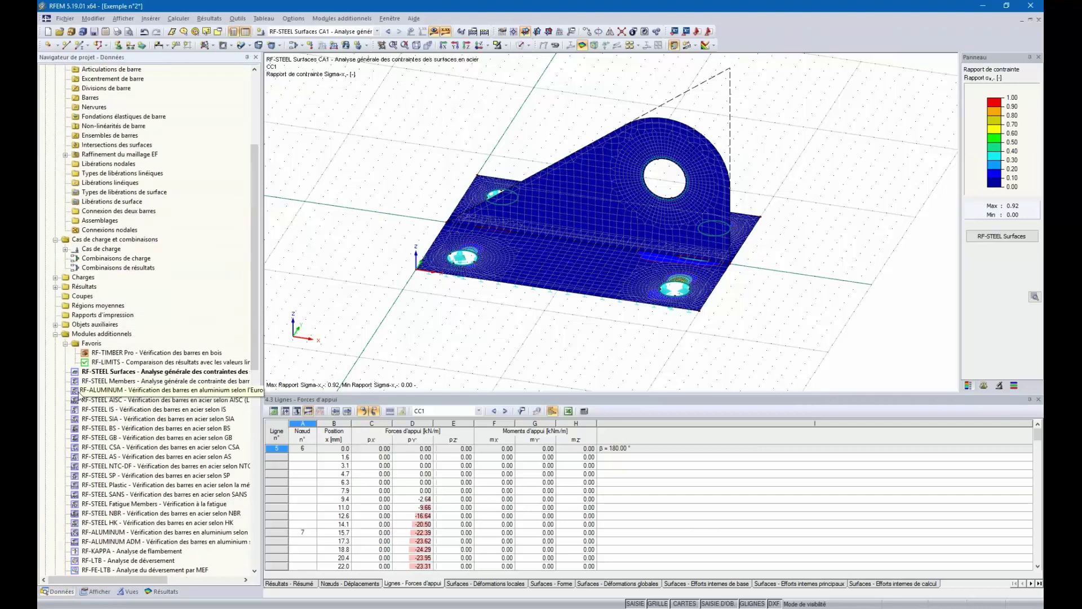
pyautogui.scroll(6, 79, 394)
pyautogui.click(46, 78)
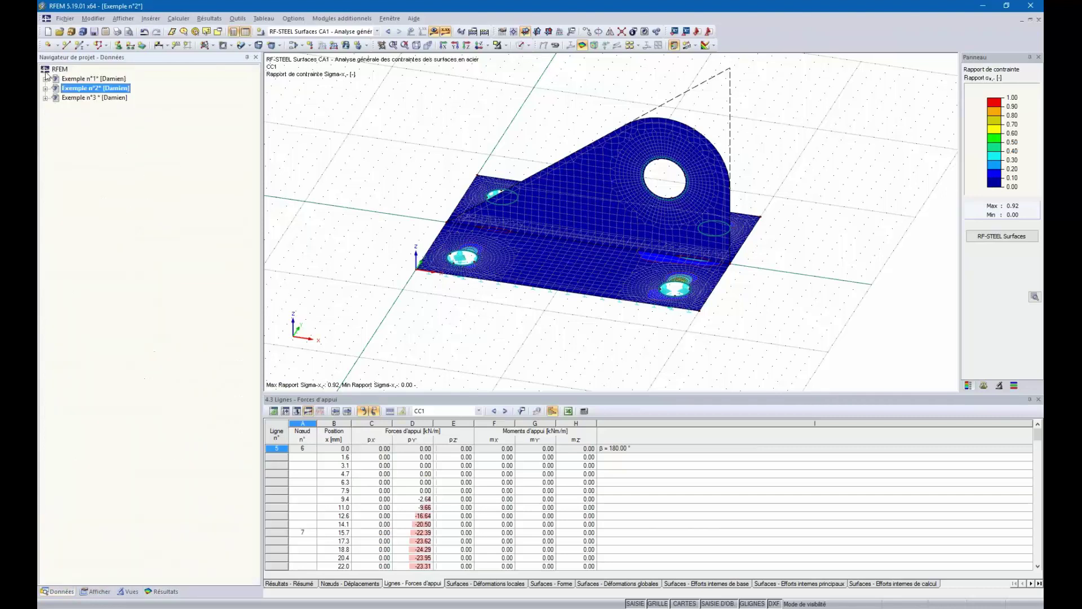
pyautogui.doubleClick(70, 98)
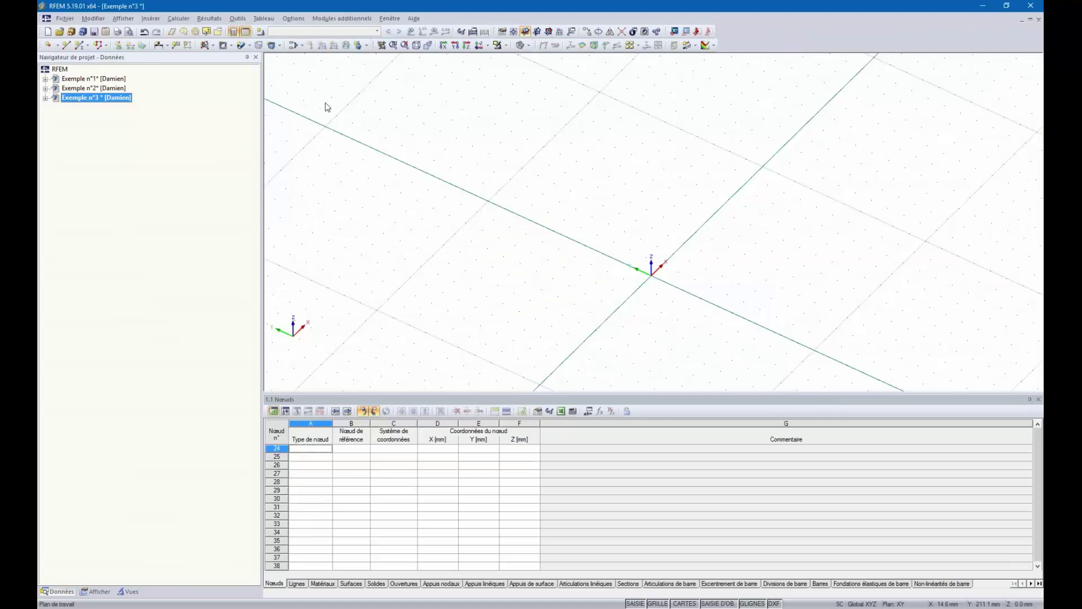
# Review the work plane, origin and grid settings of the empty model, and leave them without making changes
pyautogui.keyDown('ctrl'); pyautogui.moveTo(870, 271); pyautogui.dragTo(617, 242, button='middle'); pyautogui.keyUp('ctrl')
pyautogui.scroll(-2, 616, 242)
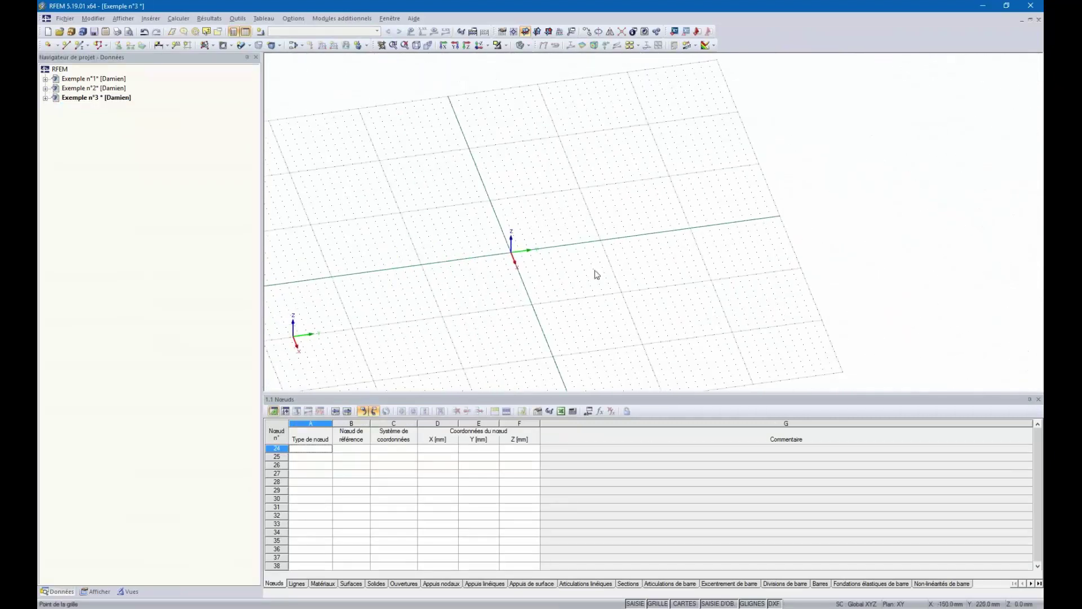
pyautogui.rightClick(578, 225)
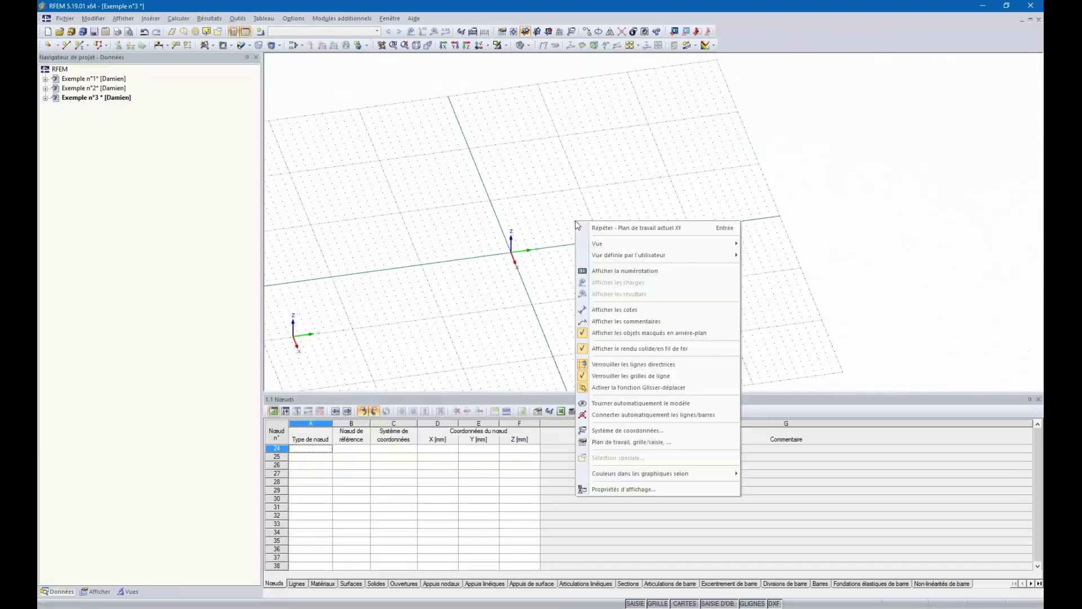
pyautogui.click(626, 442)
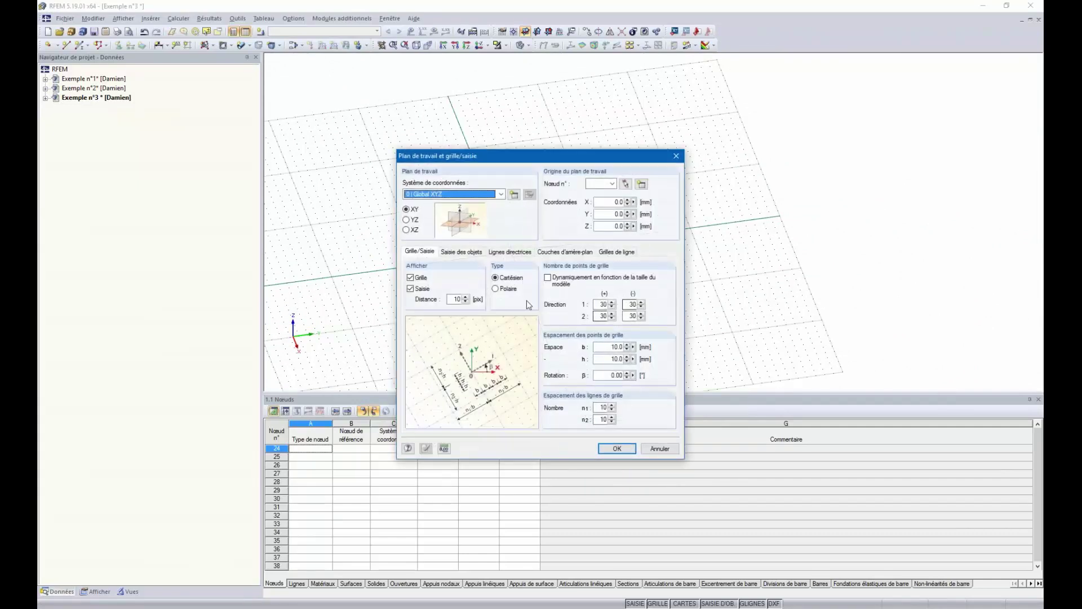
pyautogui.click(677, 157)
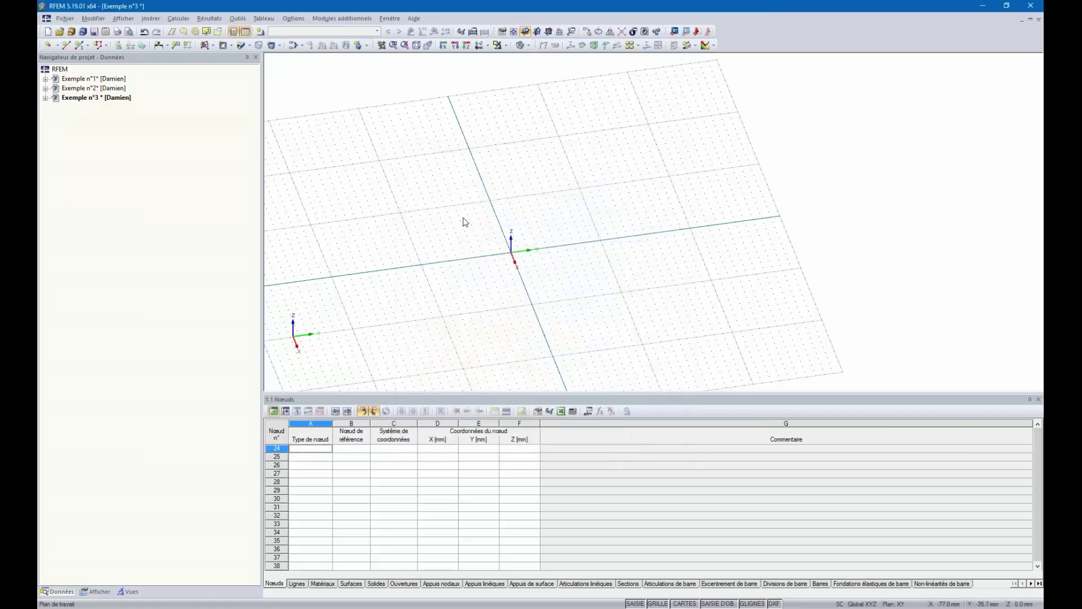
pyautogui.rightClick(579, 228)
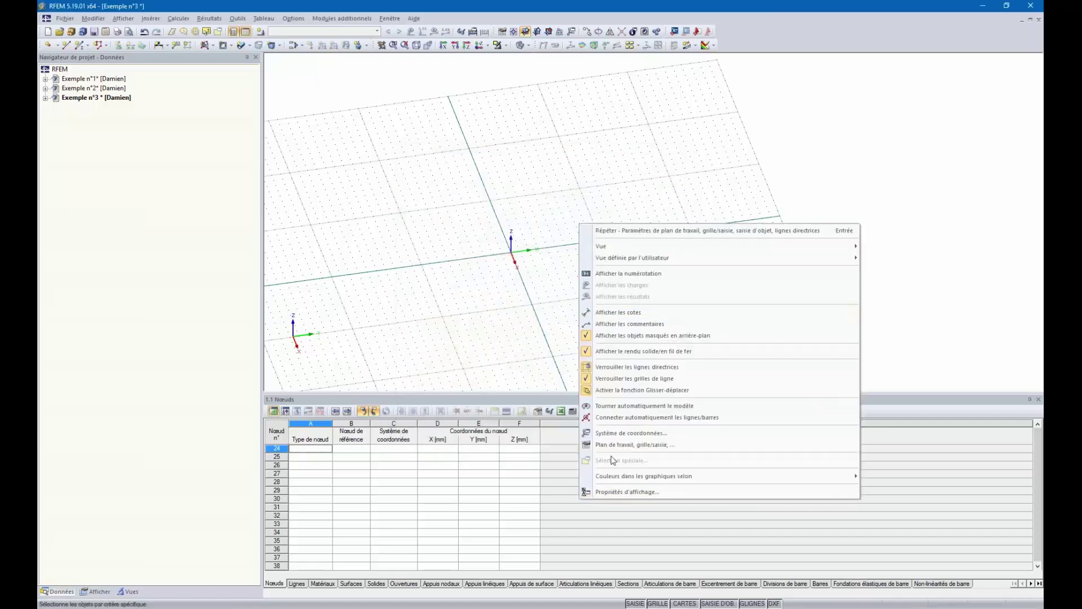
pyautogui.click(635, 445)
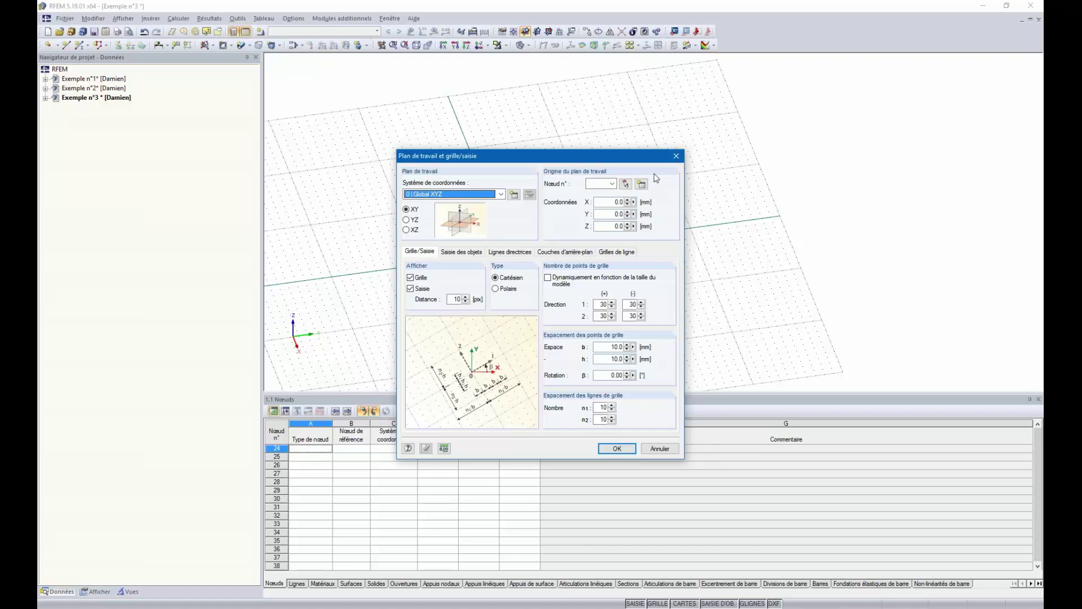
pyautogui.click(677, 156)
# Switch the work plane to XZ and on to YZ to see how the grid is oriented
pyautogui.scroll(3, 564, 234)
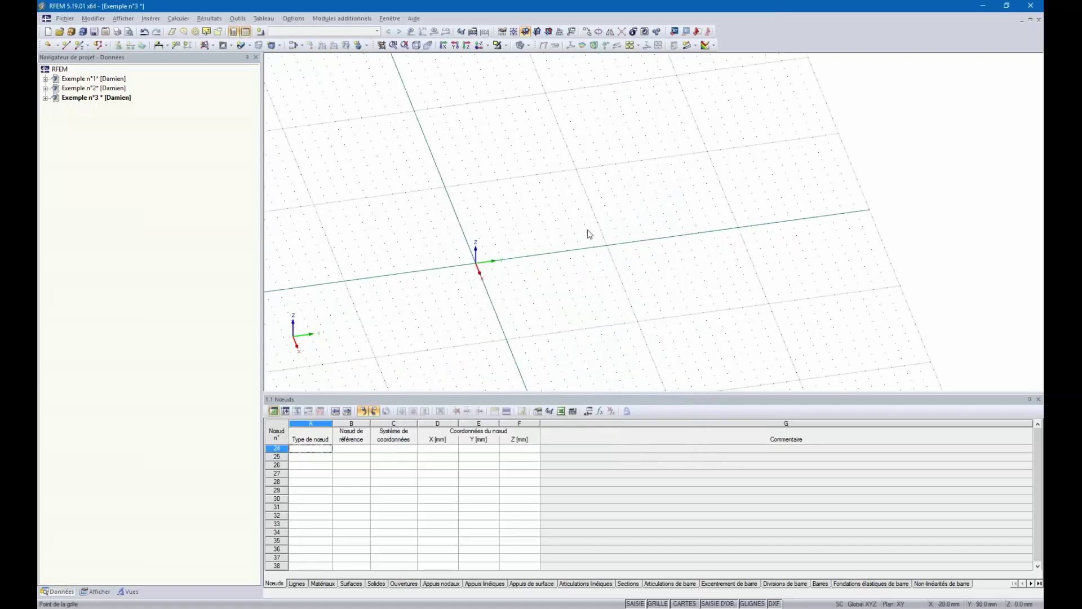
pyautogui.moveTo(567, 243)
pyautogui.keyDown('ctrl'); pyautogui.mouseDown(button='middle')
pyautogui.moveTo(564, 263)
pyautogui.moveTo(570, 226)
pyautogui.mouseUp(button='middle'); pyautogui.keyUp('ctrl')
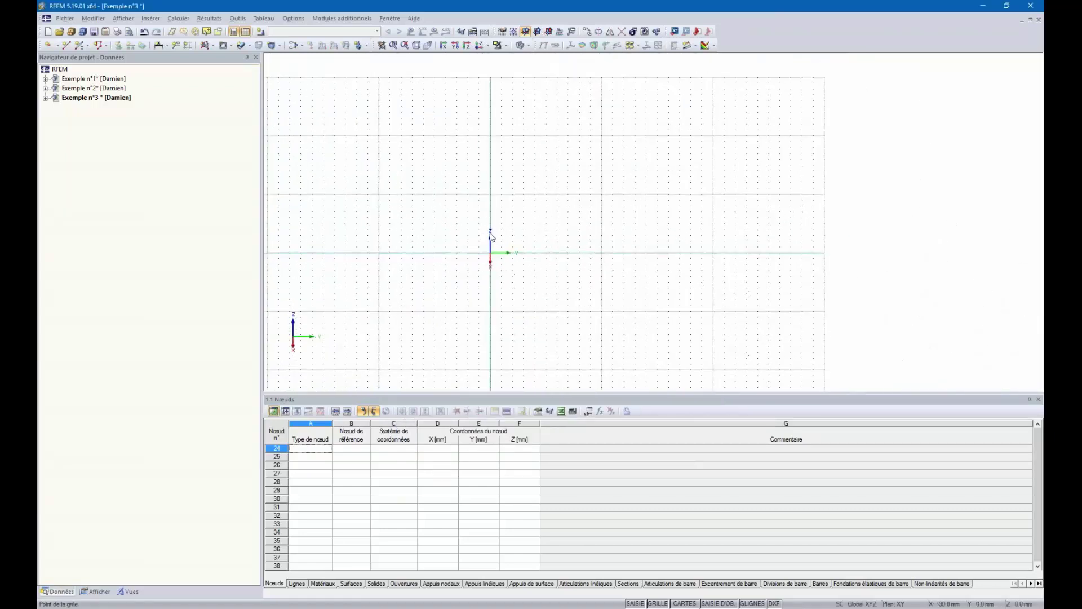
pyautogui.keyDown('ctrl'); pyautogui.moveTo(520, 205); pyautogui.dragTo(490, 233, button='middle'); pyautogui.keyUp('ctrl')
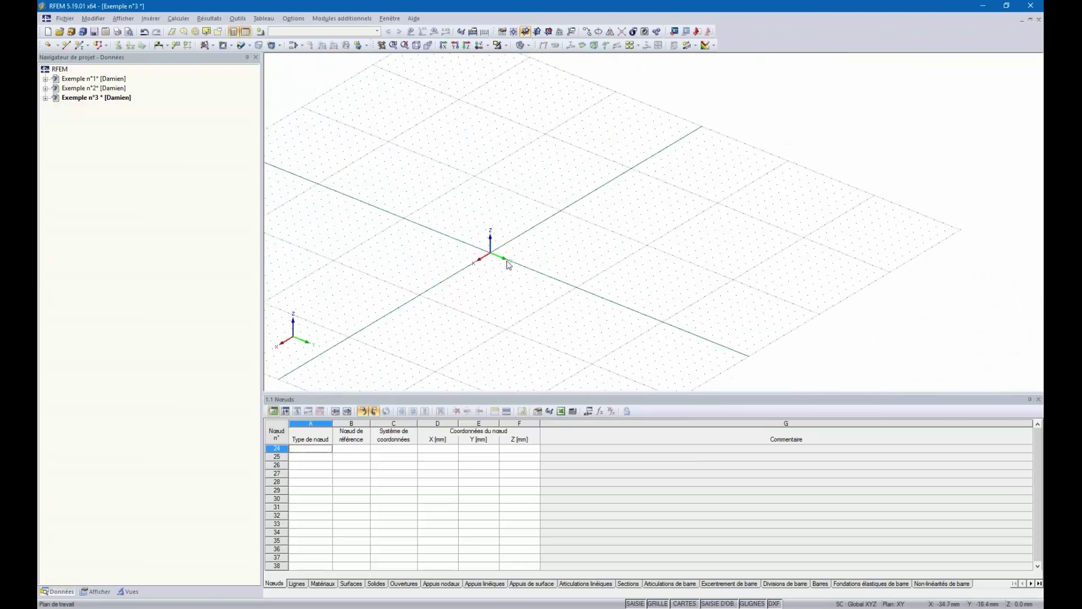
pyautogui.click(548, 31)
pyautogui.click(537, 31)
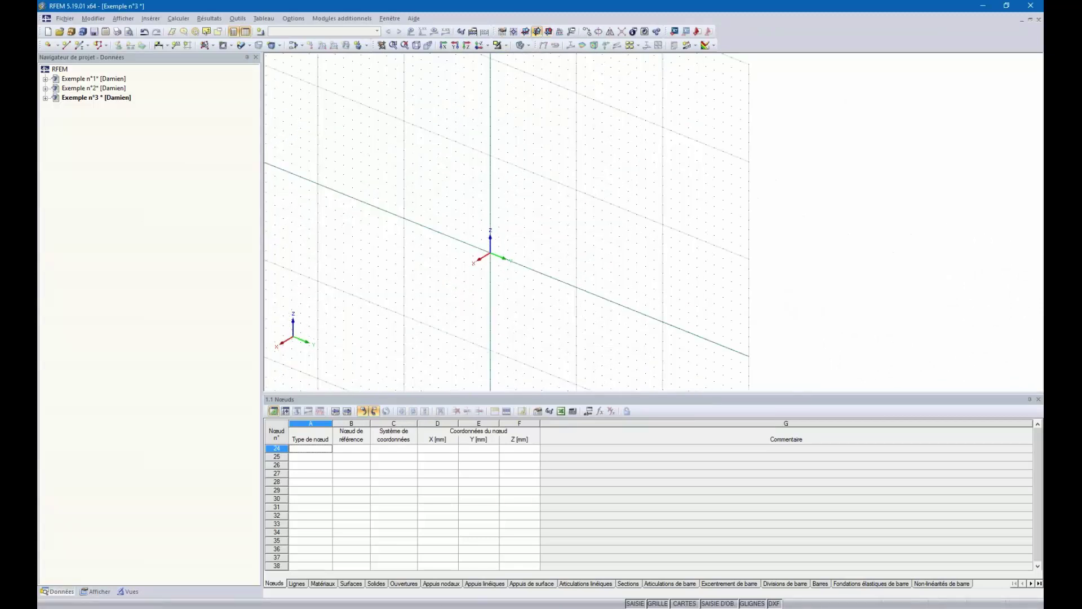
pyautogui.keyDown('ctrl'); pyautogui.moveTo(592, 200); pyautogui.dragTo(514, 203, button='middle'); pyautogui.keyUp('ctrl')
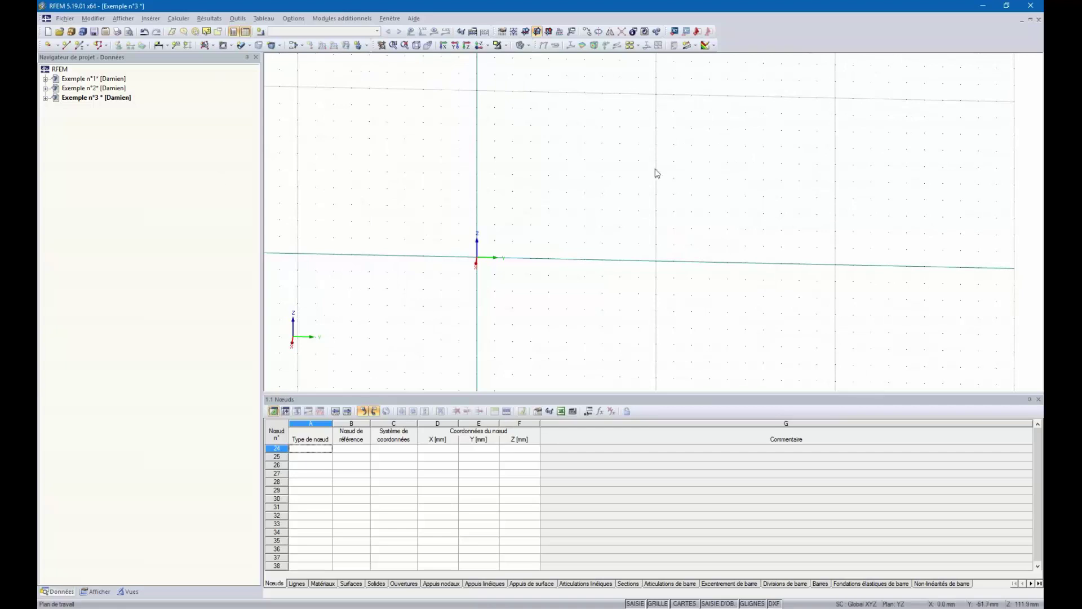
pyautogui.keyDown('ctrl'); pyautogui.moveTo(656, 173); pyautogui.dragTo(609, 271, button='middle'); pyautogui.keyUp('ctrl')
# Set XZ as the work plane and face the view toward it
pyautogui.click(549, 31)
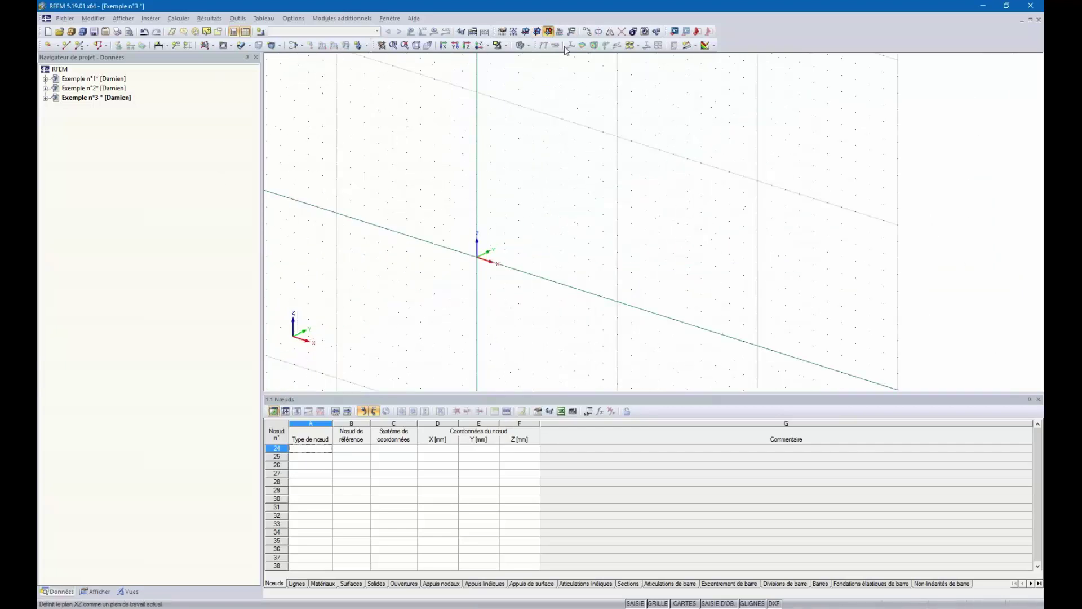
pyautogui.keyDown('ctrl'); pyautogui.moveTo(569, 79); pyautogui.dragTo(613, 219, button='middle'); pyautogui.keyUp('ctrl')
pyautogui.keyDown('ctrl'); pyautogui.moveTo(526, 193); pyautogui.dragTo(476, 164, button='middle'); pyautogui.keyUp('ctrl')
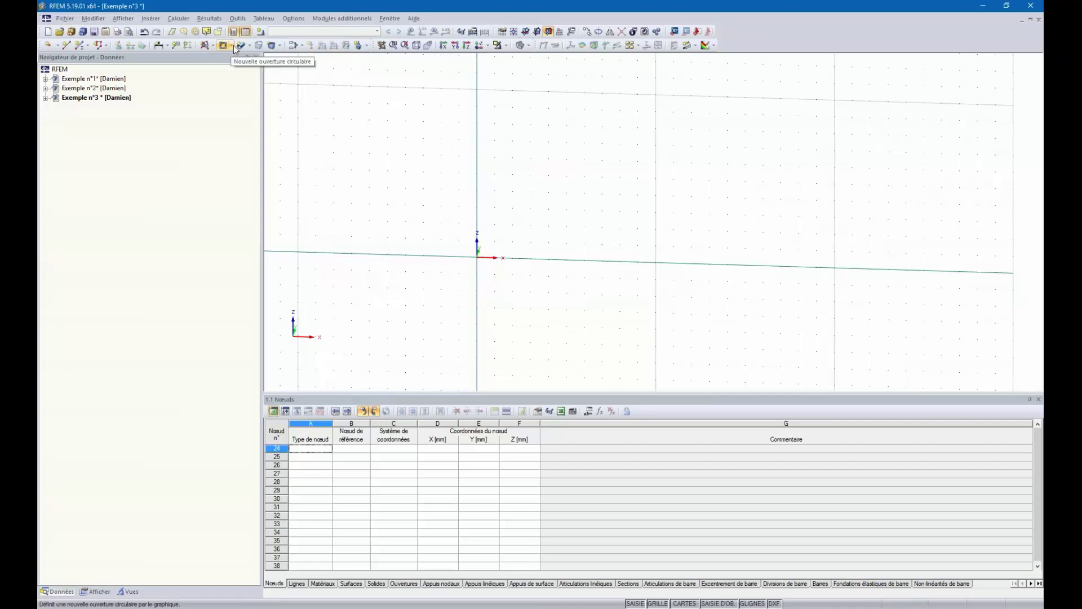
# Create a ring surface with null stiffness in the XZ plane, centred at the origin, with a 50 mm outer and 30 mm inner radius
pyautogui.click(213, 47)
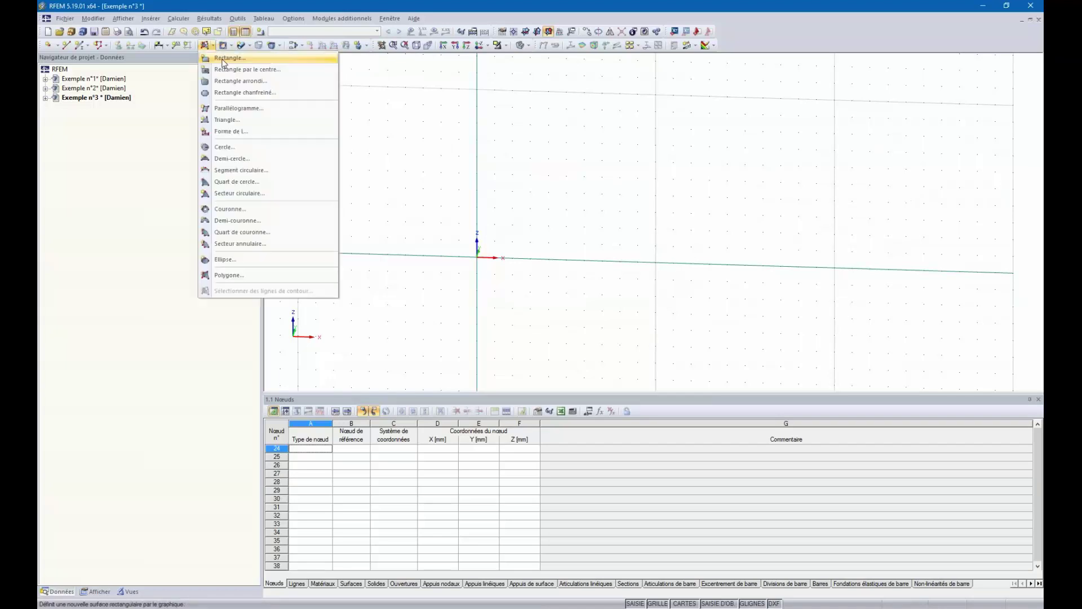
pyautogui.click(230, 210)
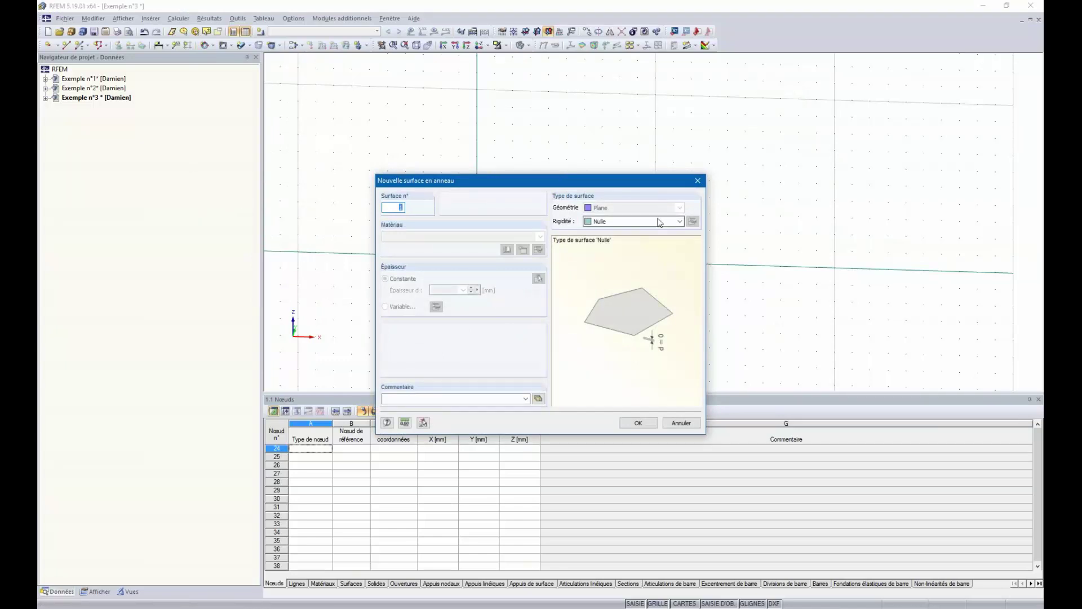
pyautogui.click(638, 423)
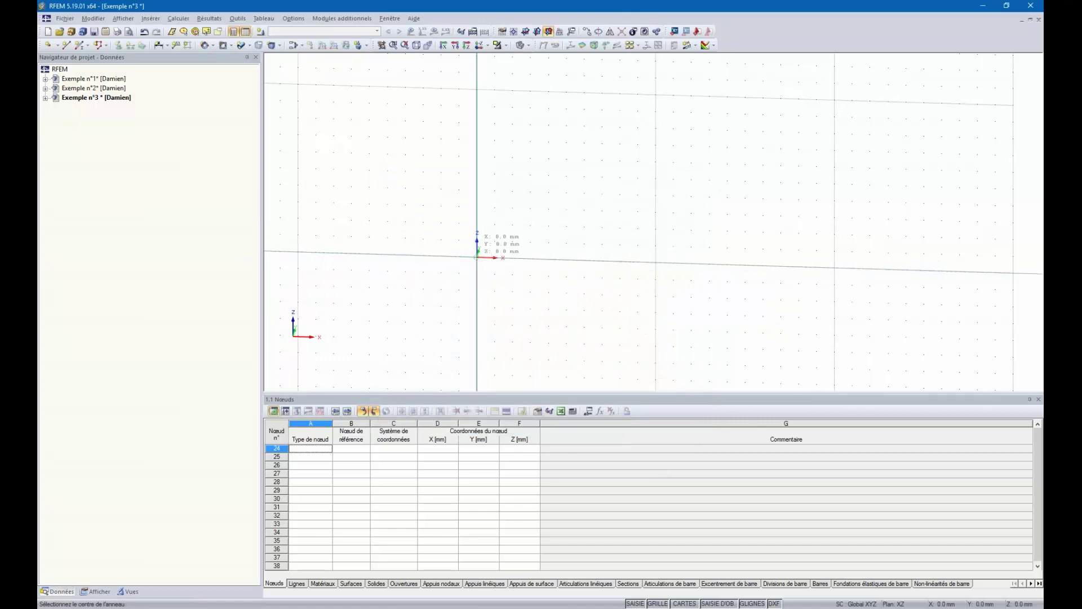
pyautogui.click(477, 257)
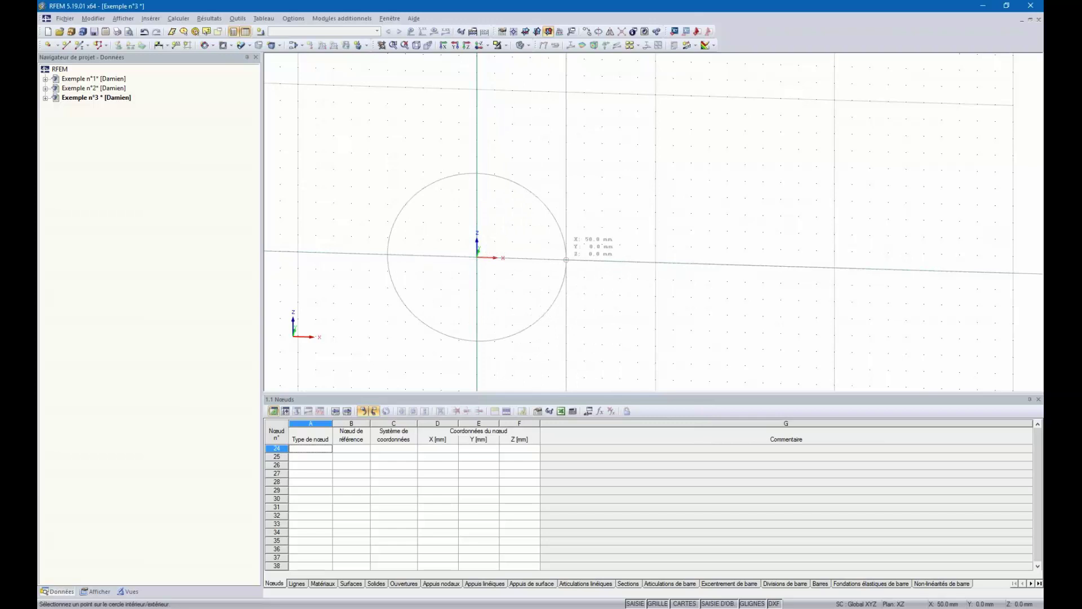
pyautogui.click(566, 259)
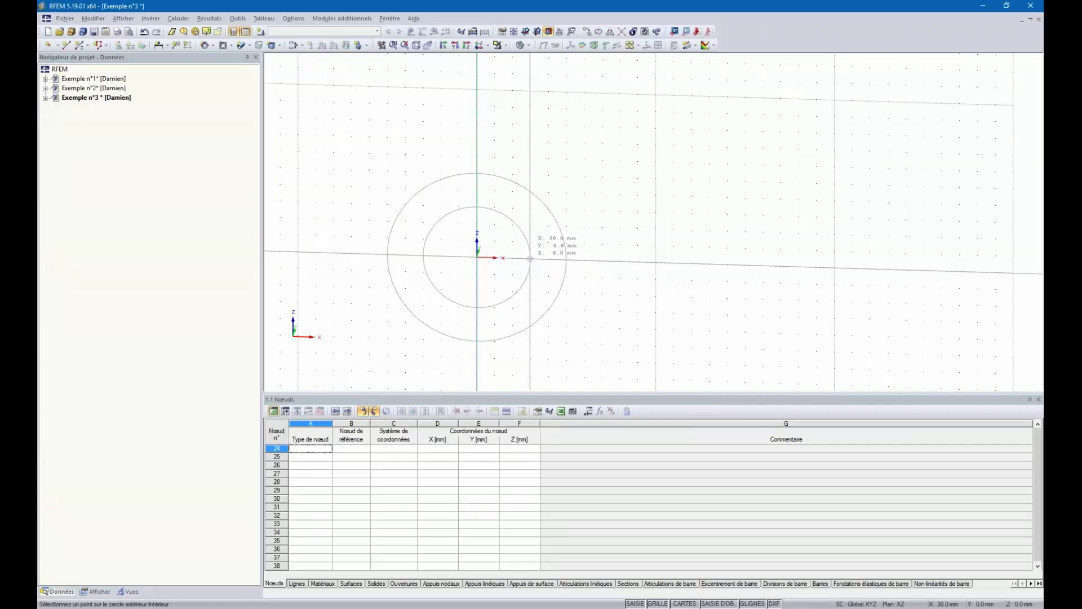
pyautogui.click(530, 259)
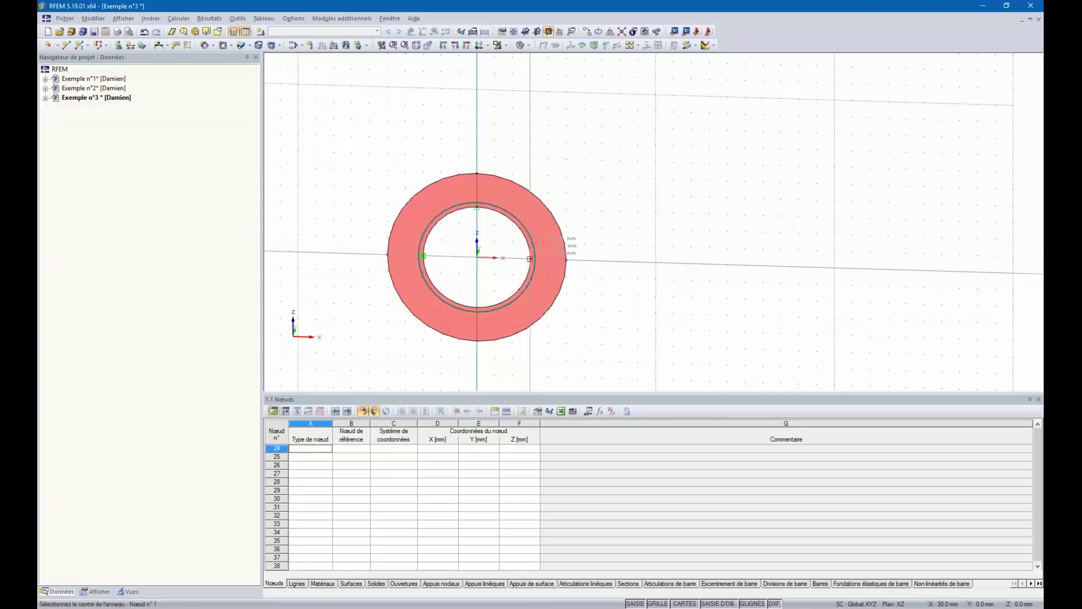
pyautogui.scroll(-1, 593, 223)
pyautogui.keyDown('ctrl'); pyautogui.moveTo(593, 223); pyautogui.dragTo(422, 264, button='middle'); pyautogui.keyUp('ctrl')
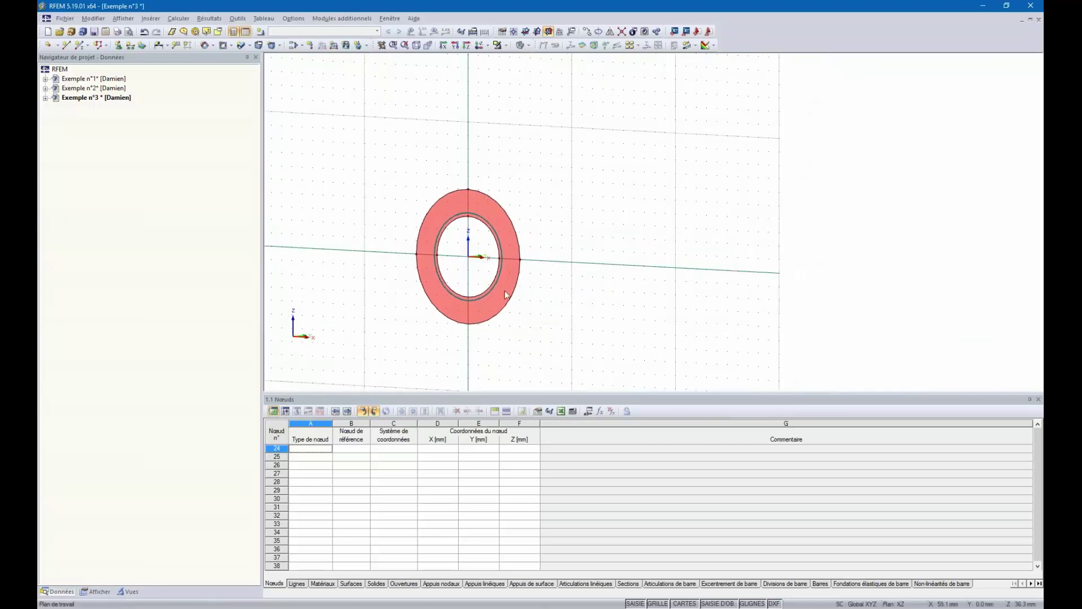
# Extrude the planar ring surface 30 mm into an Acier S 235 solid with a 0° inclination angle
pyautogui.doubleClick(494, 209)
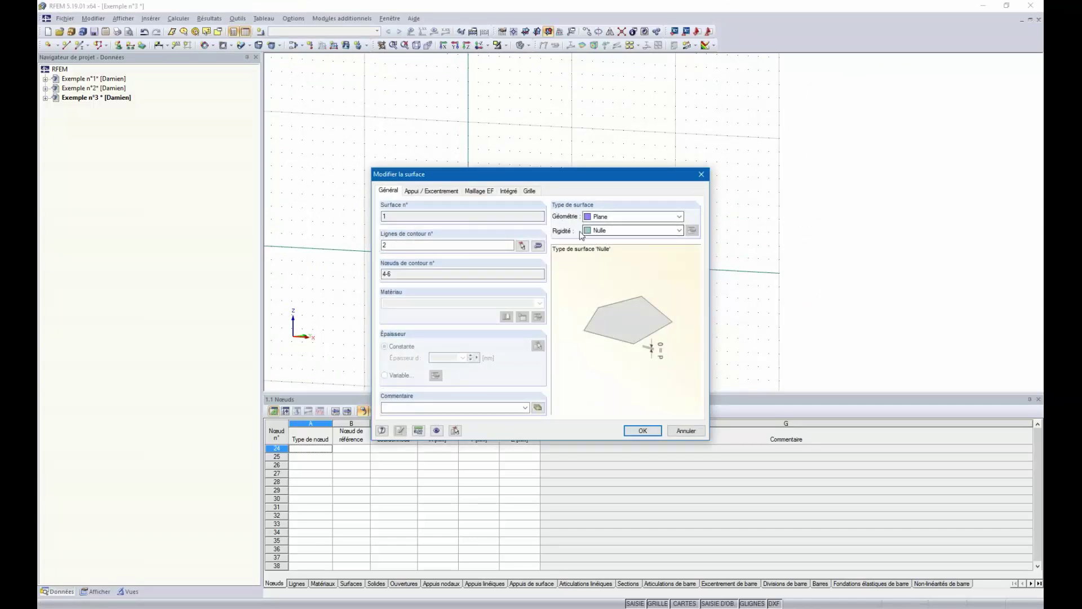
pyautogui.click(702, 175)
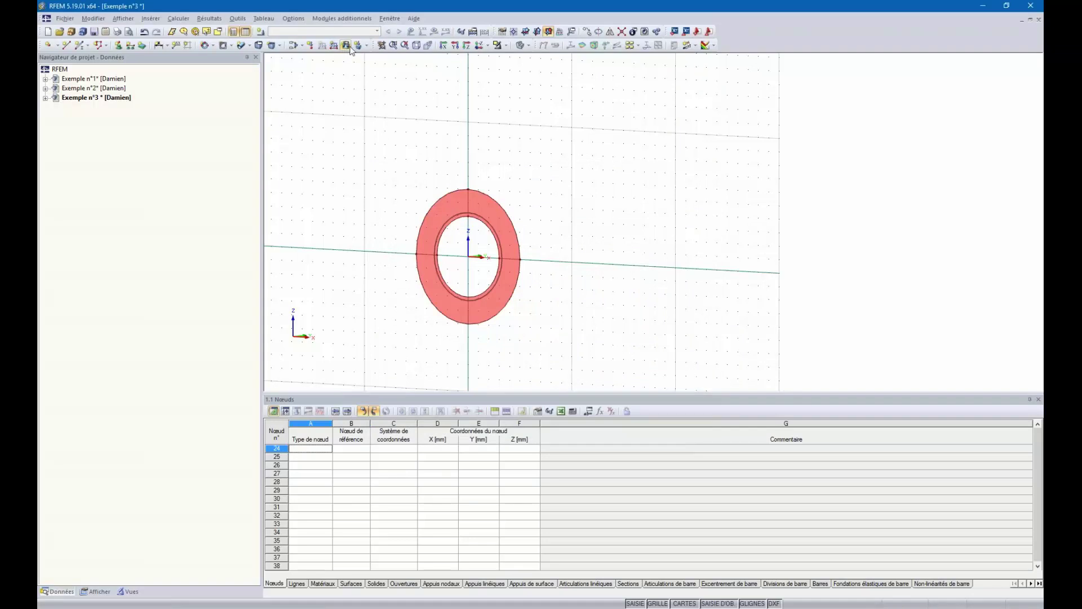
pyautogui.click(279, 45)
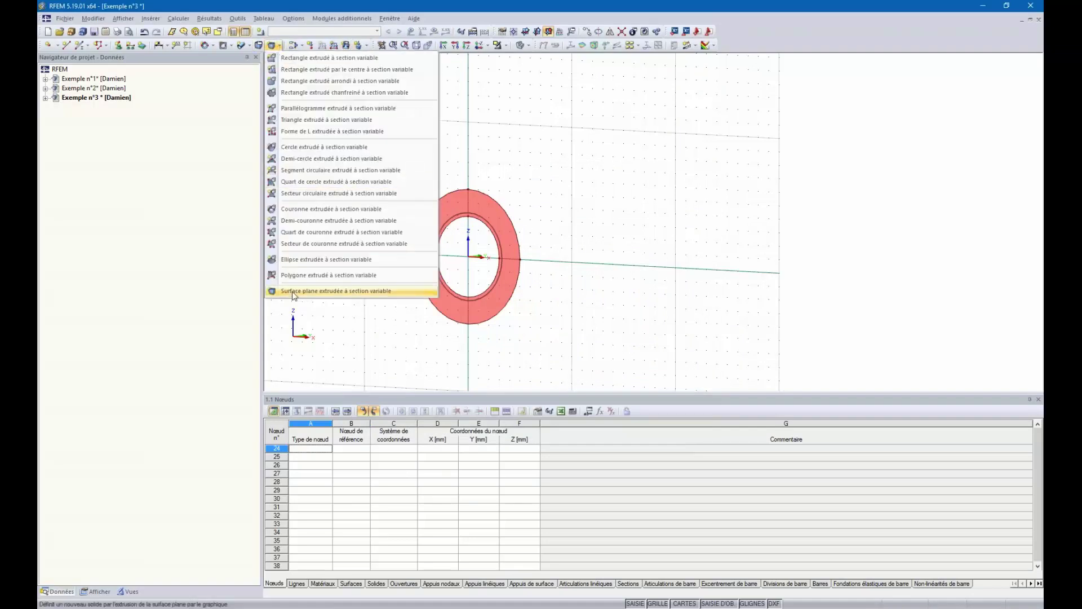
pyautogui.click(310, 291)
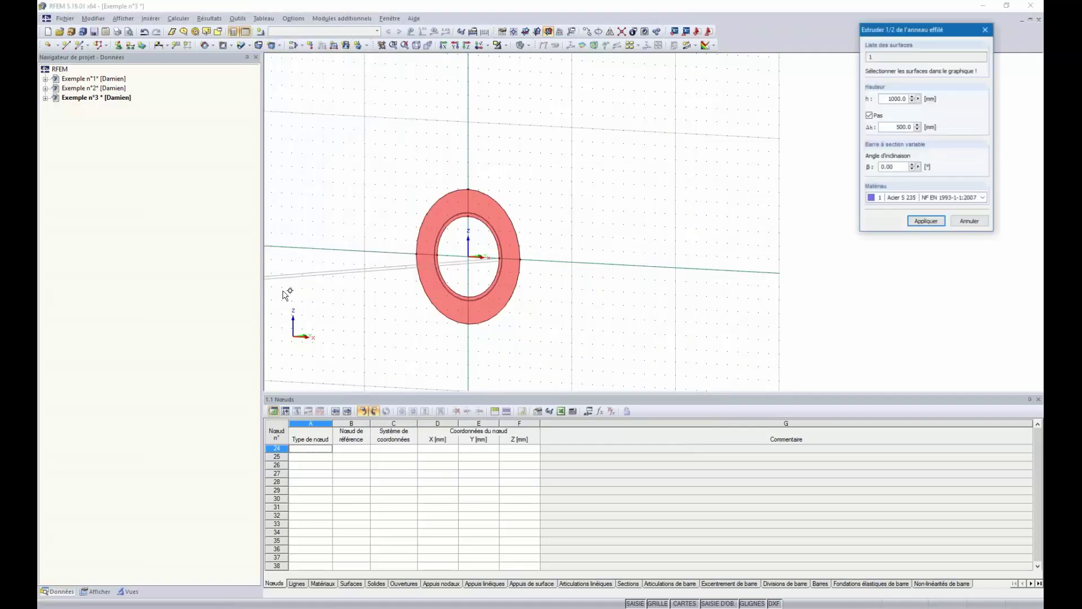
pyautogui.click(503, 217)
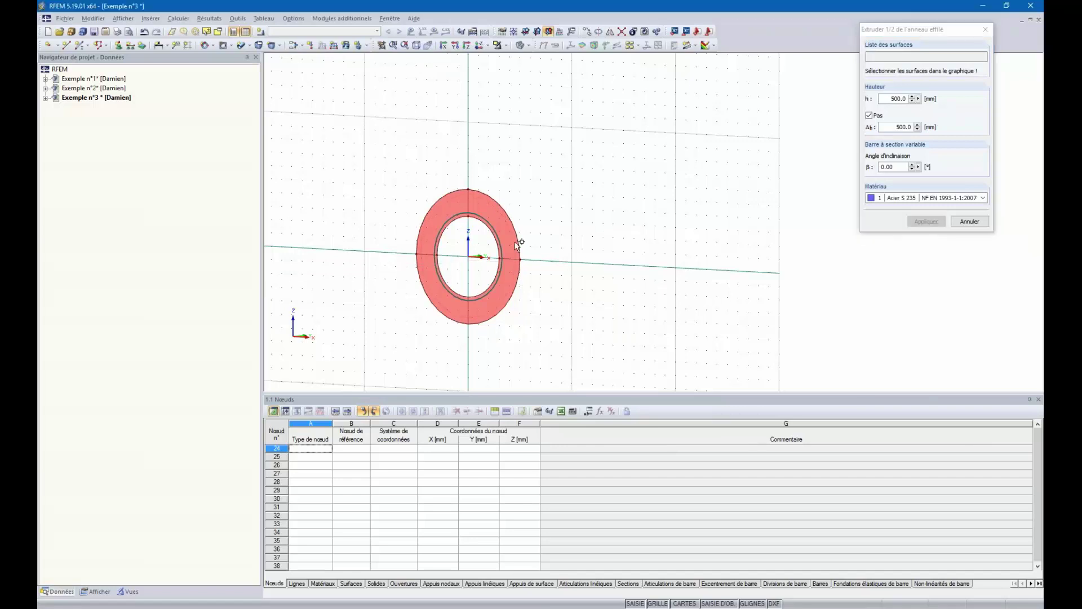
pyautogui.doubleClick(899, 99)
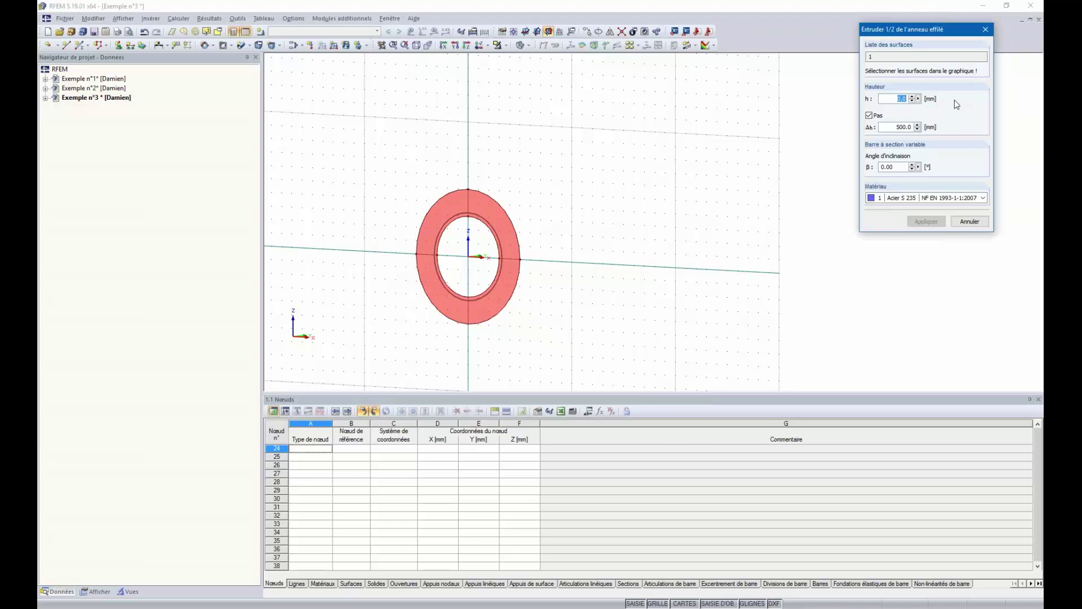
pyautogui.write('30')
pyautogui.press('Return')
pyautogui.click(965, 222)
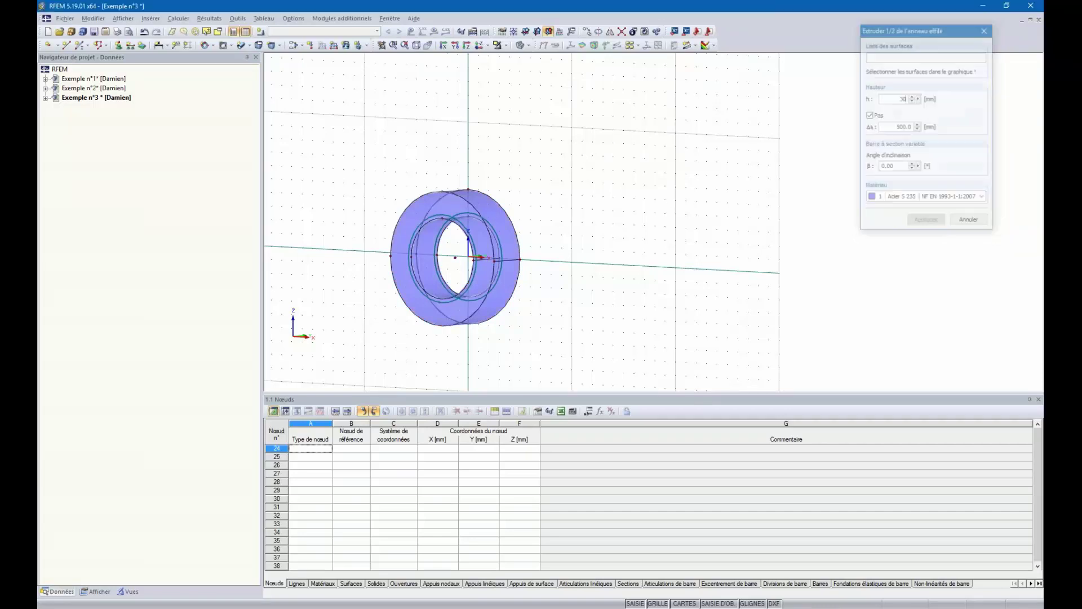
# Examine the extruded ring solid from several angles, including the seam lines joining its two faces
pyautogui.keyDown('ctrl'); pyautogui.moveTo(420, 142); pyautogui.dragTo(416, 179, button='middle'); pyautogui.keyUp('ctrl')
pyautogui.scroll(3, 463, 268)
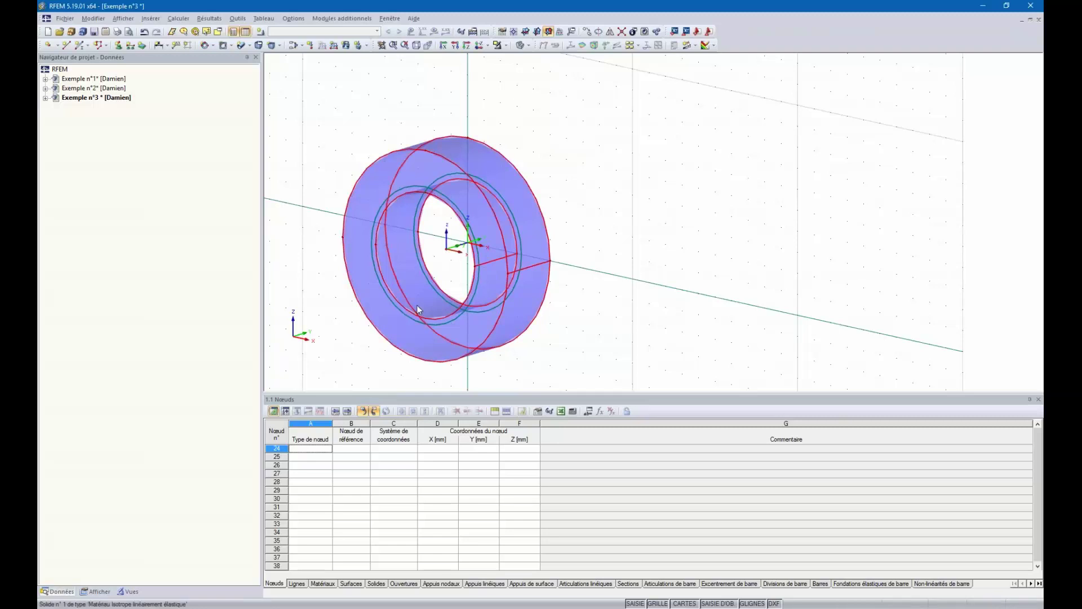
pyautogui.keyDown('ctrl'); pyautogui.moveTo(414, 252); pyautogui.dragTo(425, 258, button='middle'); pyautogui.keyUp('ctrl')
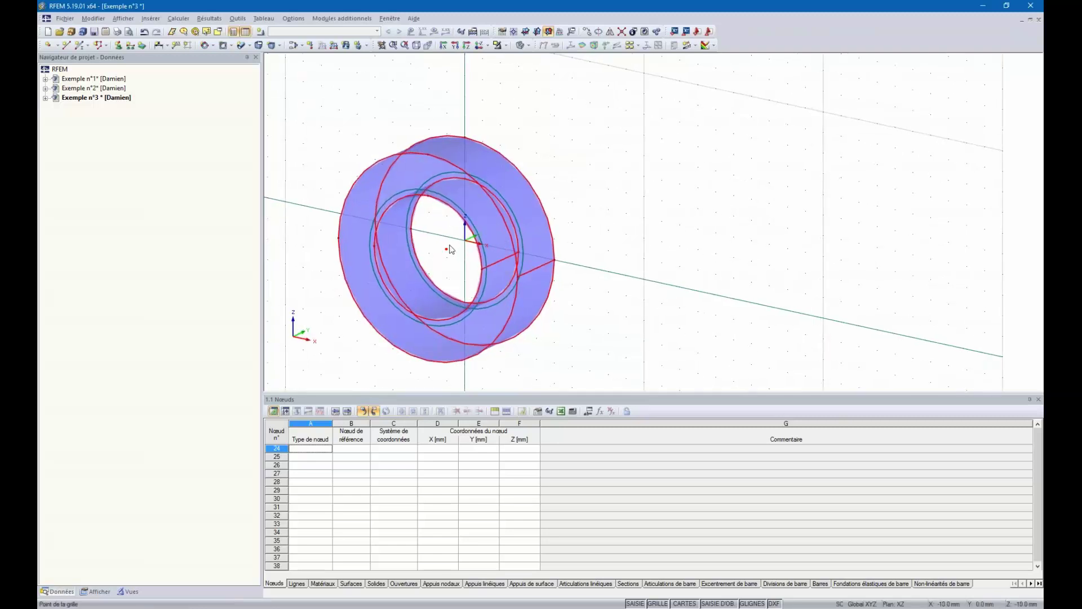
pyautogui.keyDown('ctrl'); pyautogui.moveTo(437, 279); pyautogui.dragTo(427, 256, button='middle'); pyautogui.keyUp('ctrl')
pyautogui.keyDown('ctrl'); pyautogui.moveTo(442, 358); pyautogui.dragTo(339, 377, button='middle'); pyautogui.keyUp('ctrl')
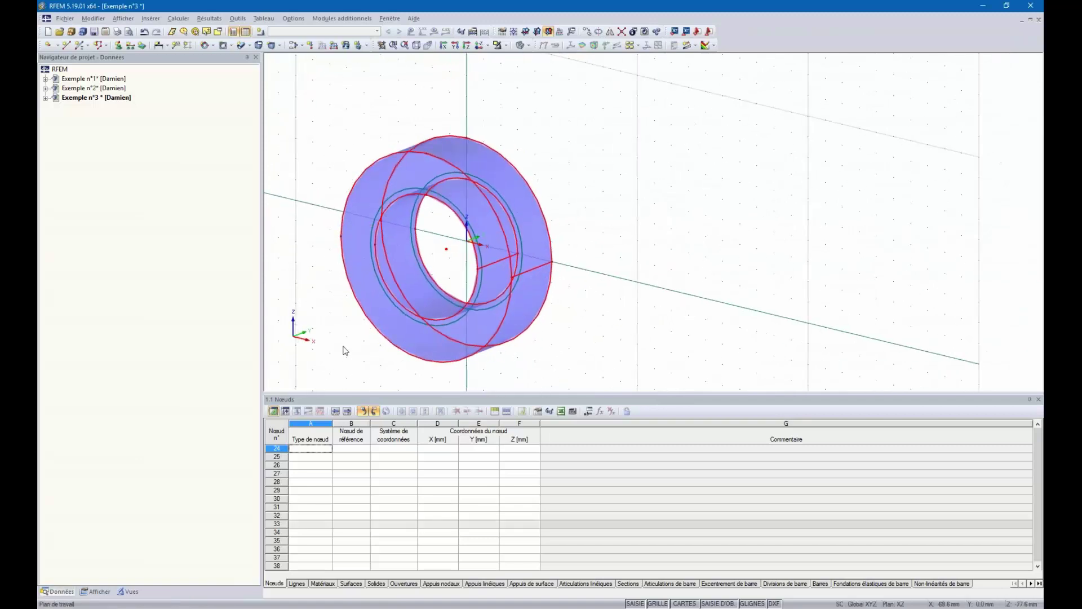
pyautogui.keyDown('ctrl'); pyautogui.moveTo(590, 187); pyautogui.dragTo(630, 225, button='middle'); pyautogui.keyUp('ctrl')
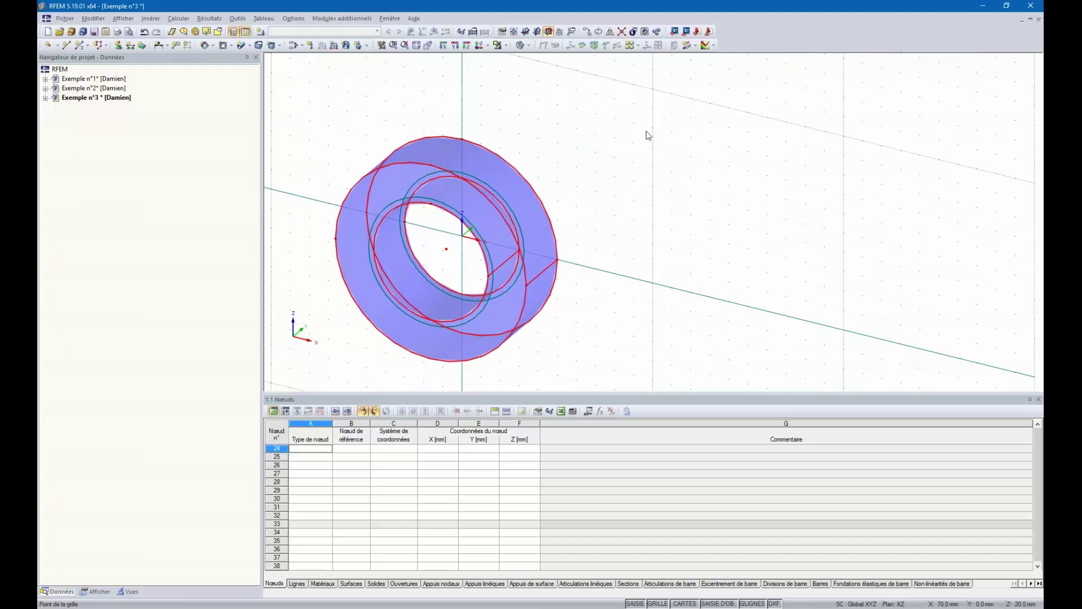
pyautogui.keyDown('ctrl'); pyautogui.moveTo(614, 247); pyautogui.dragTo(637, 217, button='middle'); pyautogui.keyUp('ctrl')
# Rotate the whole ring solid by -90° about the Y axis through the origin, without making copies
pyautogui.scroll(-3, 637, 218)
pyautogui.moveTo(411, 134); pyautogui.dragTo(681, 333)
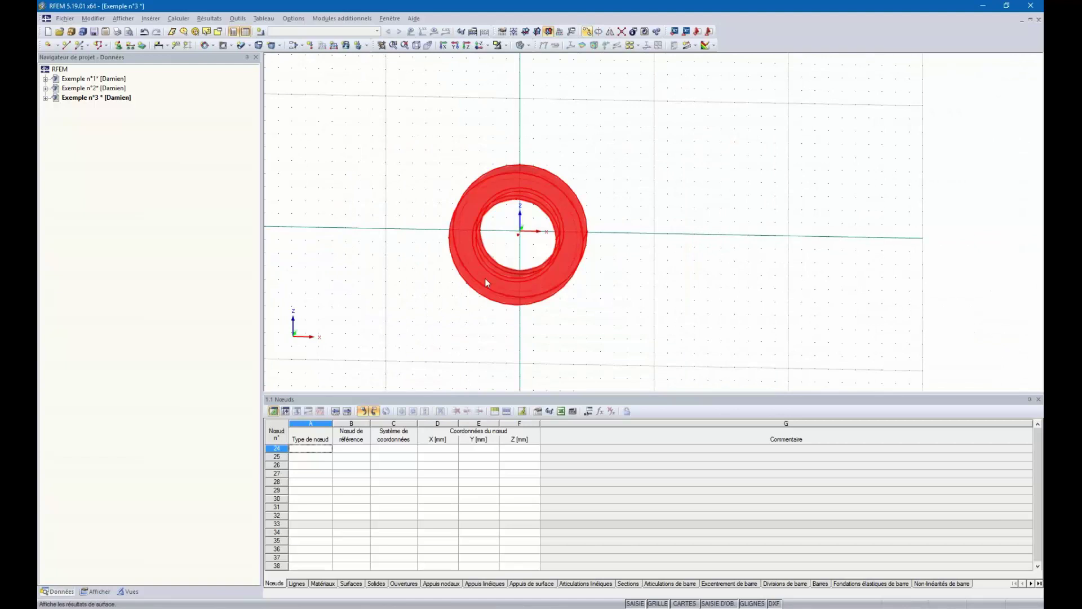
pyautogui.click(600, 32)
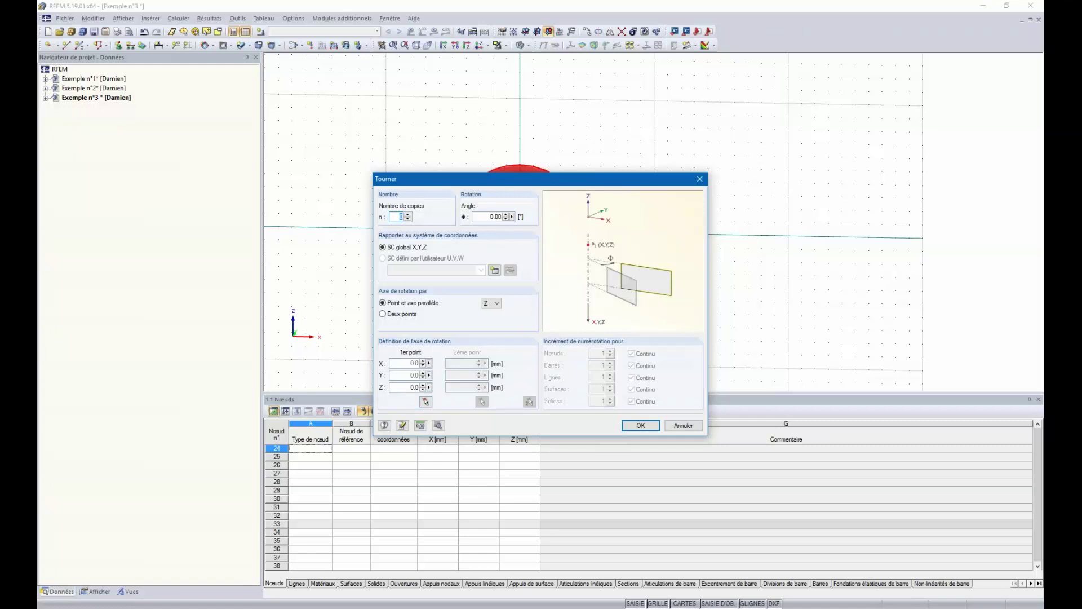
pyautogui.click(499, 306)
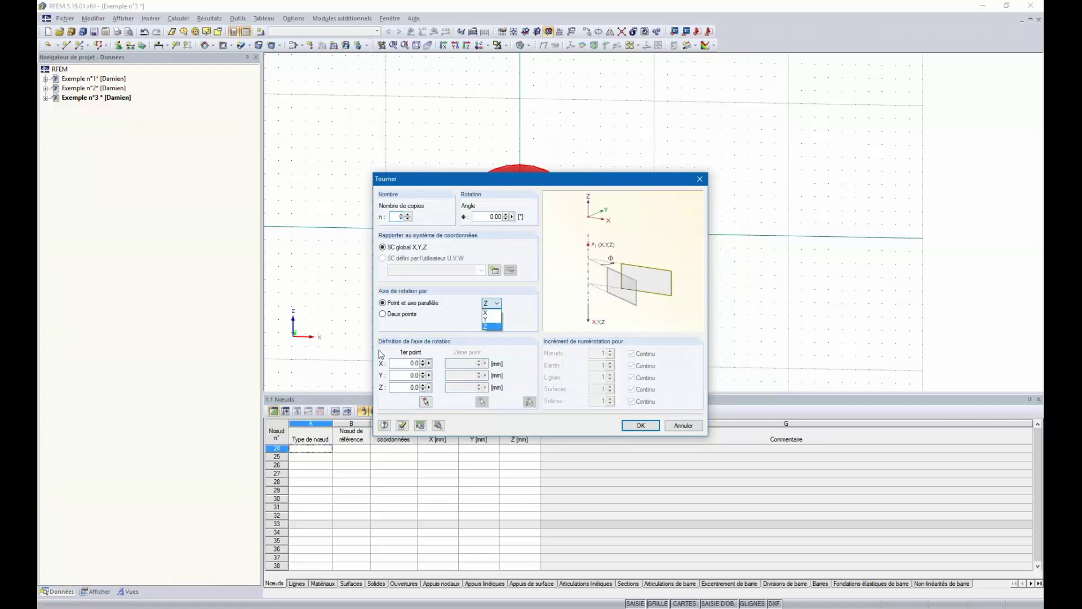
pyautogui.click(486, 319)
pyautogui.doubleClick(489, 217)
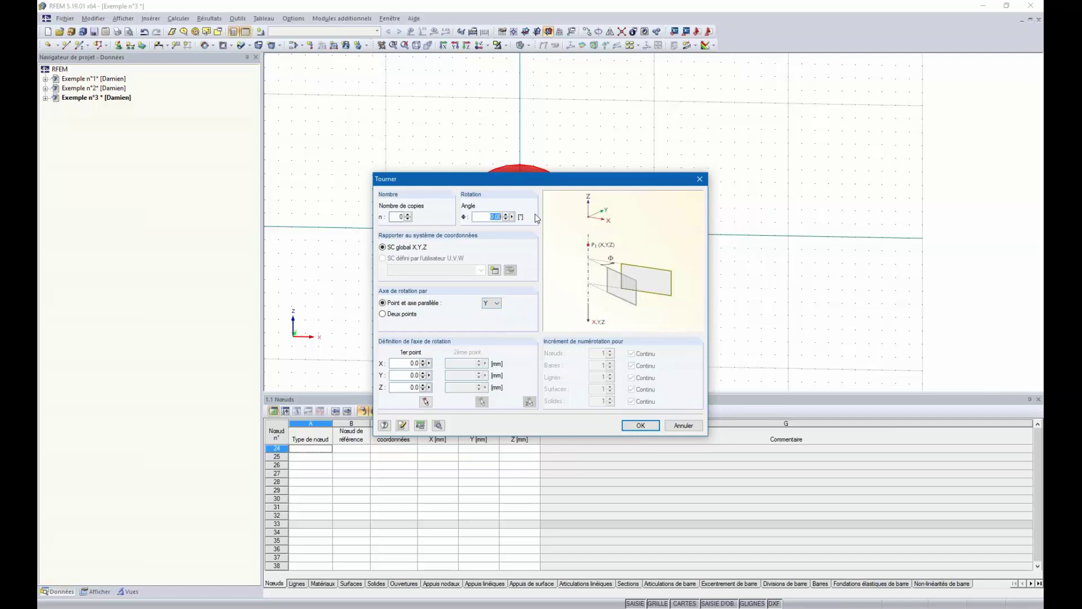
pyautogui.write('-90')
pyautogui.press('Return')
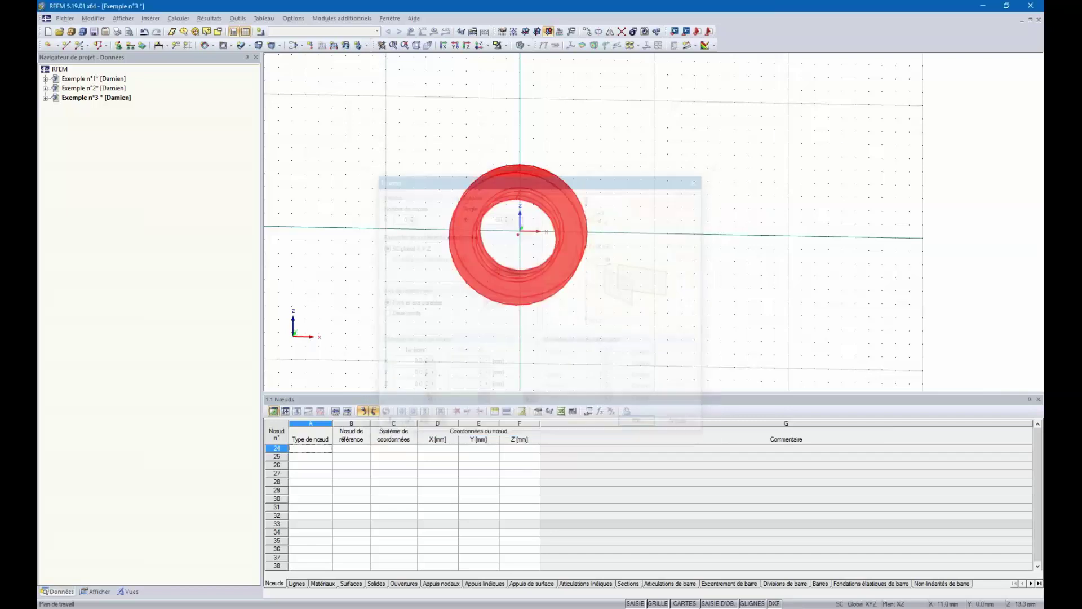
# Delete the ring's outer cylindrical surface and copy its outer seam line from the top of the ring to the bottom
pyautogui.keyDown('ctrl'); pyautogui.moveTo(622, 156); pyautogui.dragTo(645, 179, button='middle'); pyautogui.keyUp('ctrl')
pyautogui.keyDown('ctrl'); pyautogui.moveTo(651, 249); pyautogui.dragTo(544, 165, button='middle'); pyautogui.keyUp('ctrl')
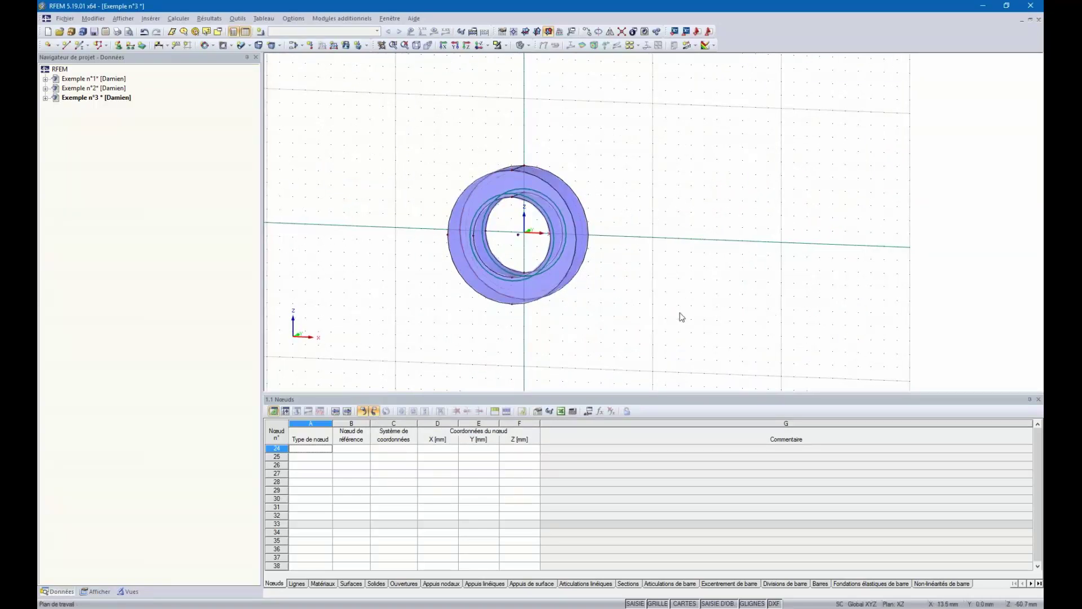
pyautogui.keyDown('ctrl'); pyautogui.moveTo(640, 179); pyautogui.dragTo(549, 215, button='middle'); pyautogui.keyUp('ctrl')
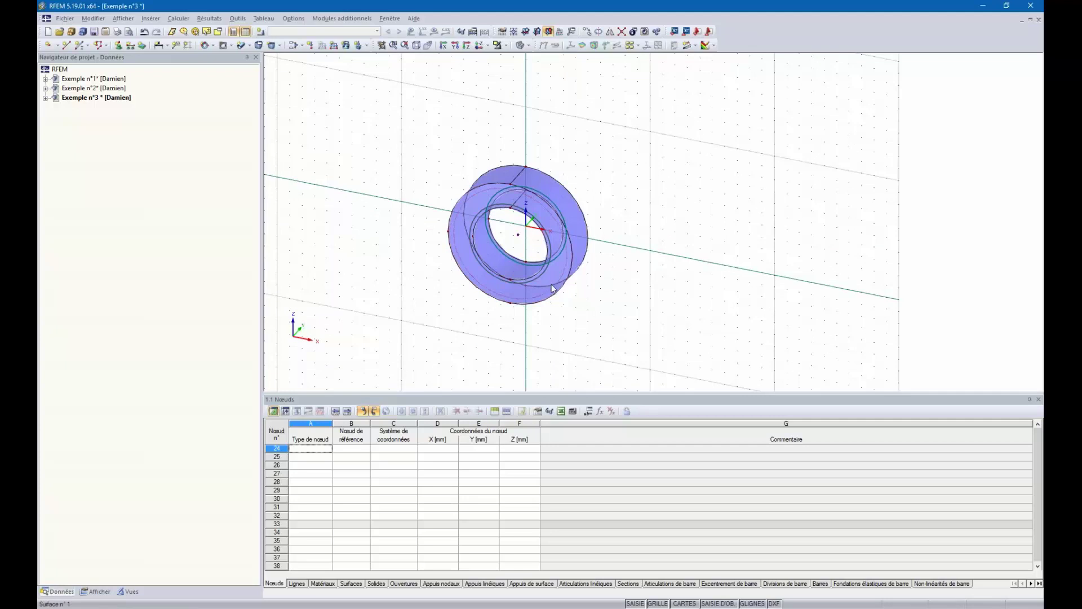
pyautogui.keyDown('ctrl'); pyautogui.moveTo(587, 278); pyautogui.dragTo(495, 181, button='middle'); pyautogui.keyUp('ctrl')
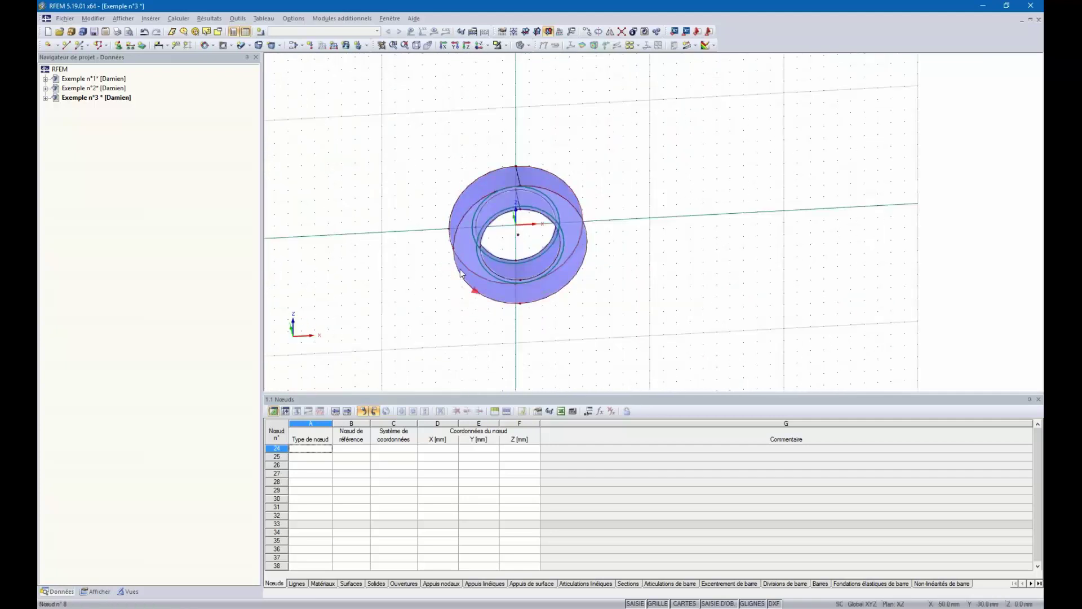
pyautogui.keyDown('ctrl'); pyautogui.moveTo(737, 135); pyautogui.dragTo(500, 180, button='middle'); pyautogui.keyUp('ctrl')
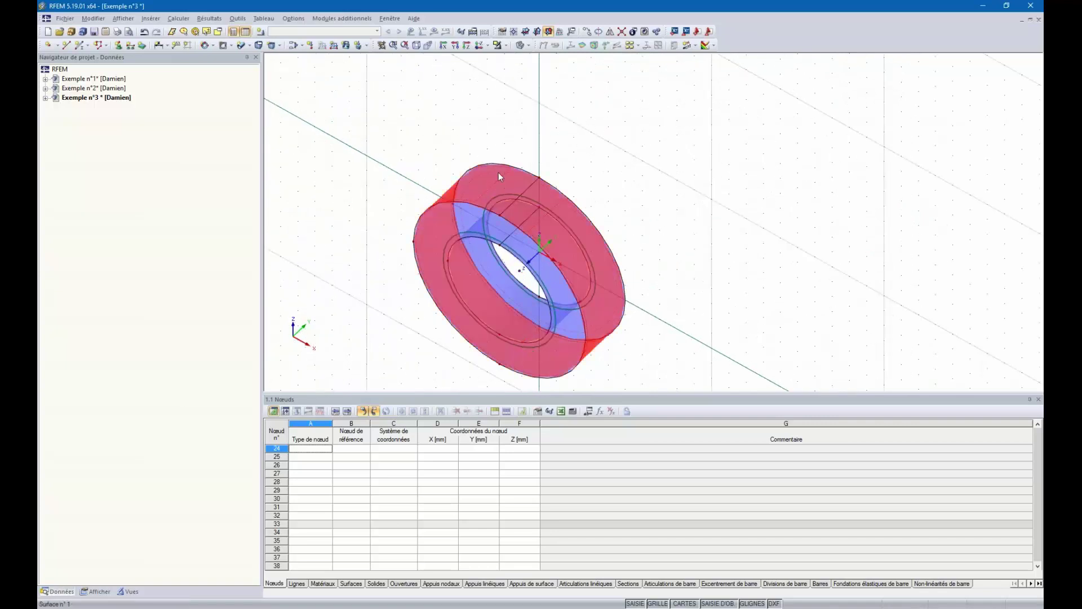
pyautogui.keyDown('ctrl'); pyautogui.moveTo(641, 222); pyautogui.dragTo(499, 192, button='middle'); pyautogui.keyUp('ctrl')
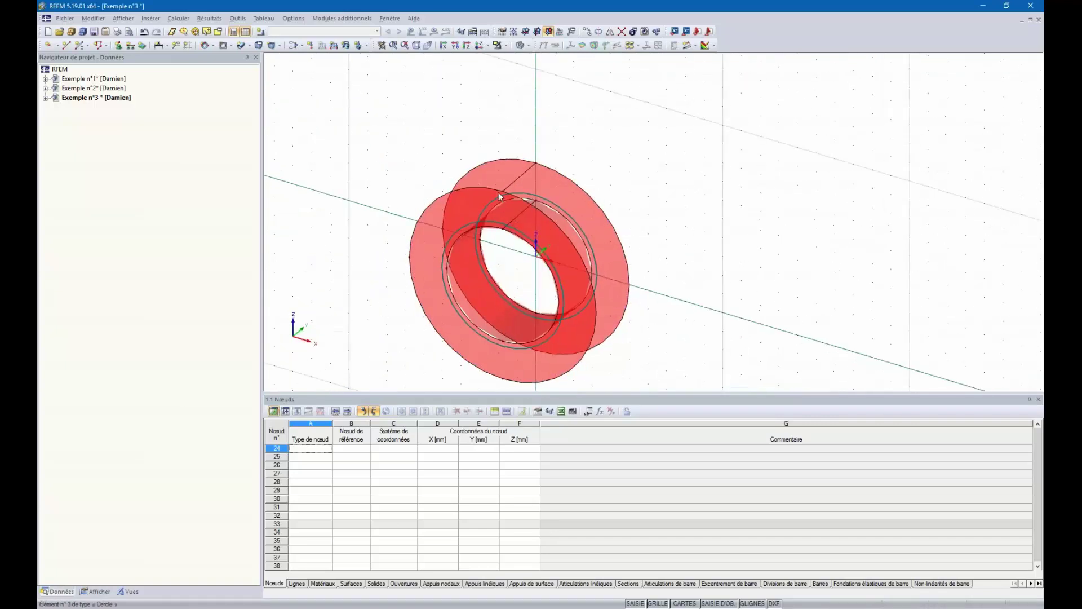
pyautogui.keyDown('ctrl'); pyautogui.click(530, 170); pyautogui.keyUp('ctrl')
pyautogui.keyDown('ctrl'); pyautogui.moveTo(529, 290); pyautogui.dragTo(505, 150, button='middle'); pyautogui.keyUp('ctrl')
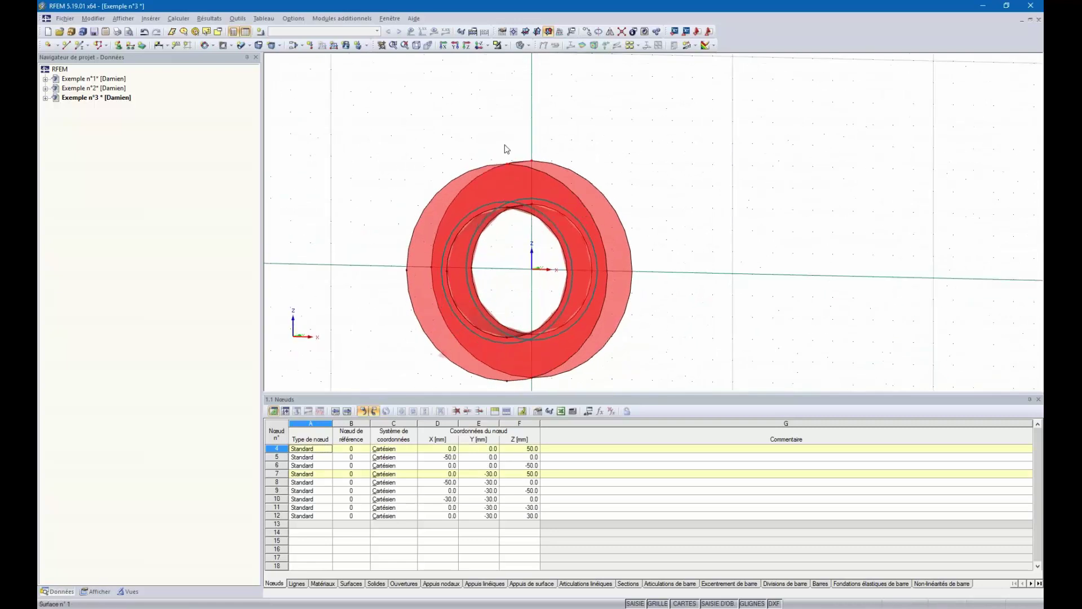
pyautogui.keyDown('ctrl'); pyautogui.click(506, 164); pyautogui.keyUp('ctrl')
pyautogui.keyDown('ctrl'); pyautogui.click(507, 381); pyautogui.keyUp('ctrl')
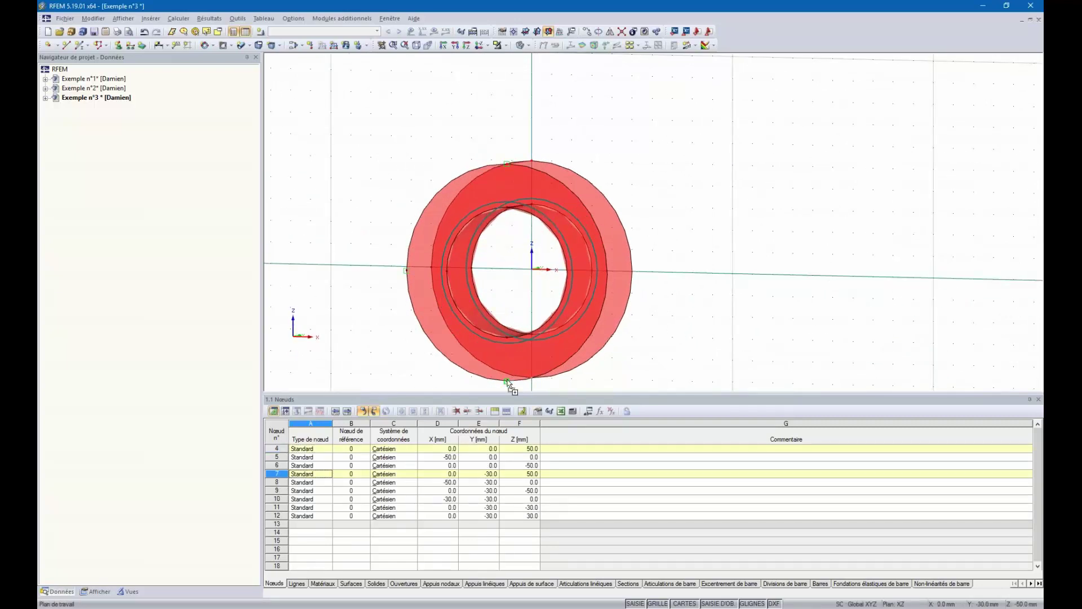
# Connect the copied seam line to both outer circles at the bottom of the ring, splitting them into arcs
pyautogui.keyDown('ctrl'); pyautogui.moveTo(446, 358); pyautogui.dragTo(689, 251, button='middle'); pyautogui.keyUp('ctrl')
pyautogui.click(623, 33)
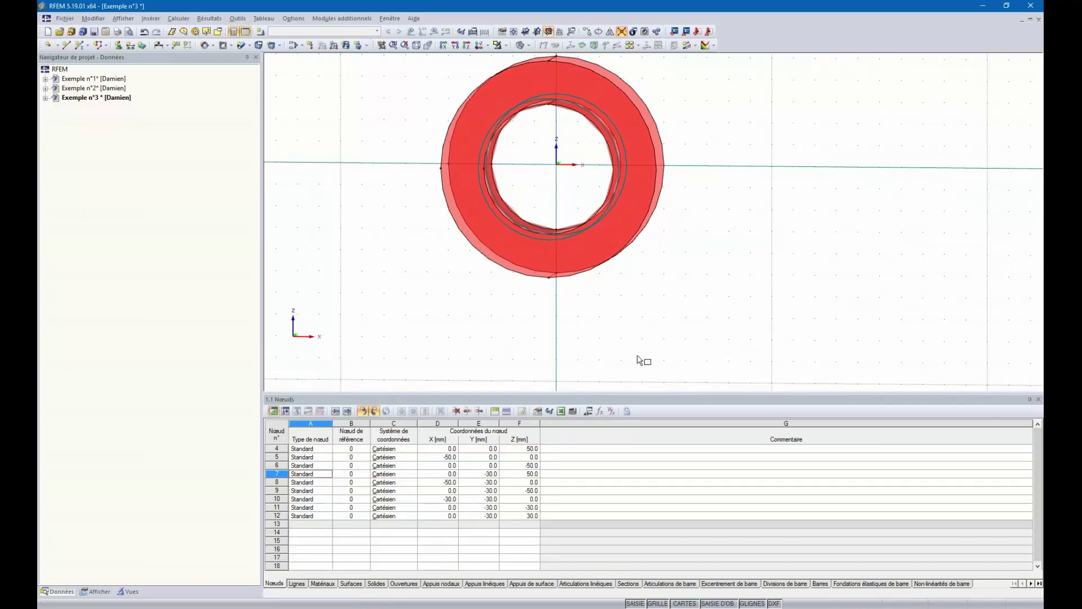
pyautogui.moveTo(623, 299); pyautogui.dragTo(484, 272)
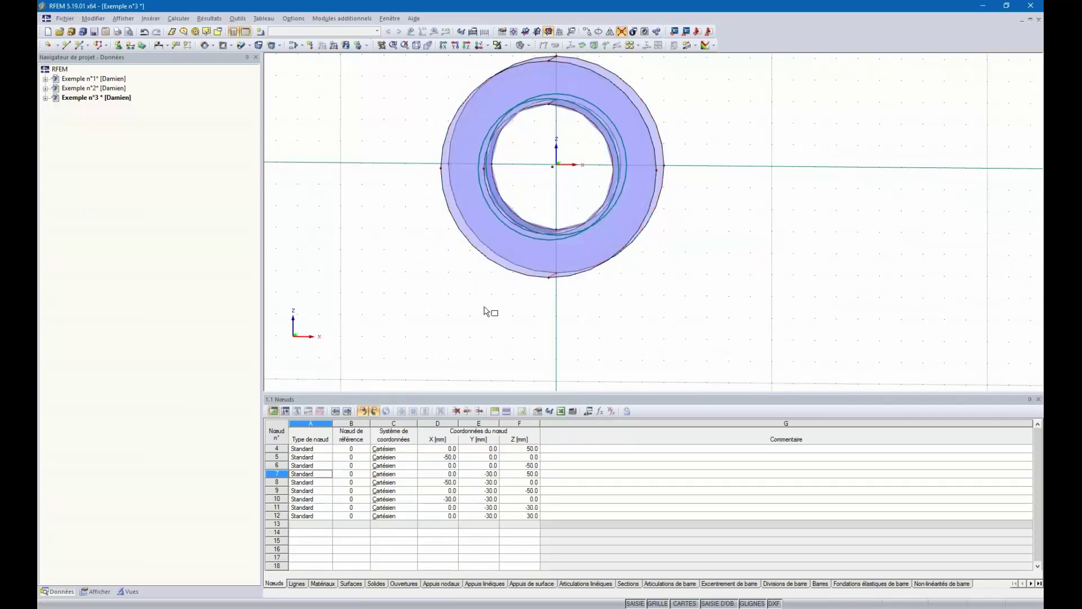
# Create a null-stiffness quadrangle surface over one half of the ring's outer side, bounded by two outer arcs and both seam lines
pyautogui.keyDown('ctrl'); pyautogui.moveTo(708, 244); pyautogui.dragTo(635, 334, button='middle'); pyautogui.keyUp('ctrl')
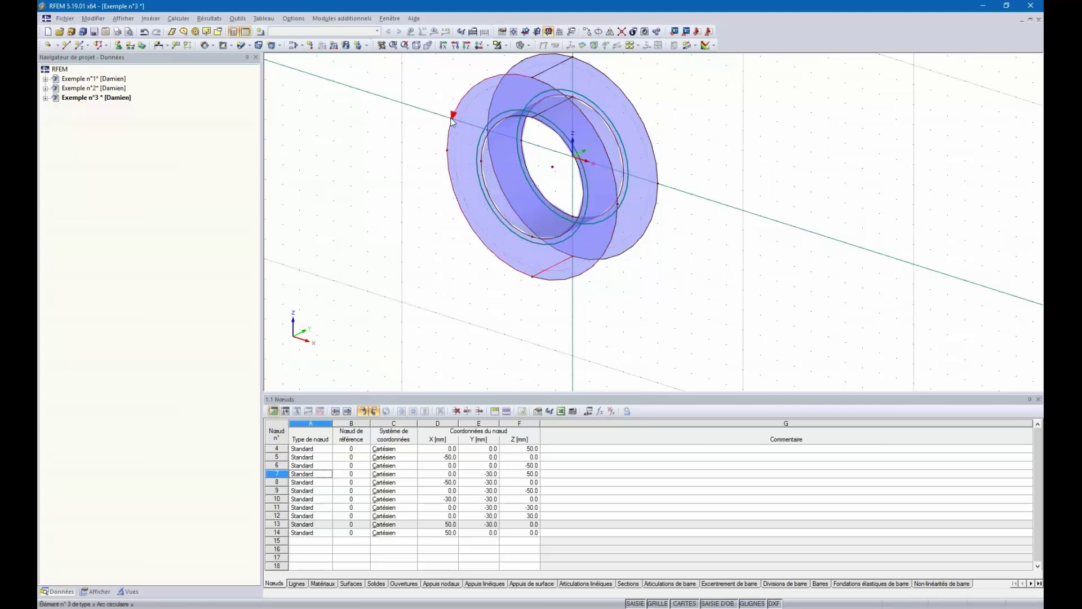
pyautogui.keyDown('ctrl'); pyautogui.moveTo(445, 321); pyautogui.dragTo(537, 79, button='middle'); pyautogui.keyUp('ctrl')
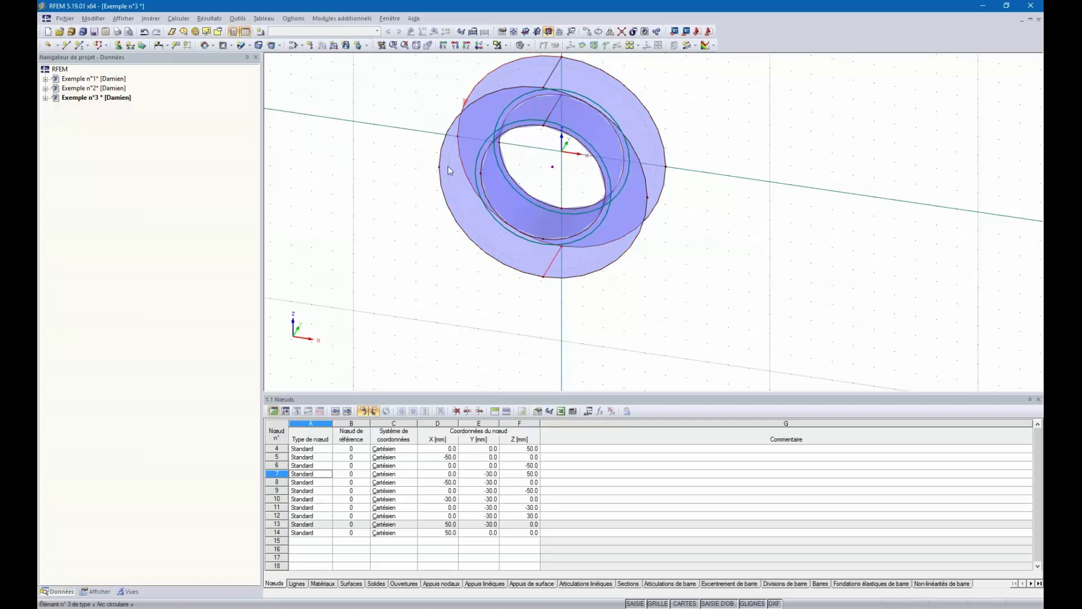
pyautogui.keyDown('ctrl'); pyautogui.moveTo(447, 166); pyautogui.dragTo(359, 230, button='middle'); pyautogui.keyUp('ctrl')
pyautogui.scroll(-2, 437, 268)
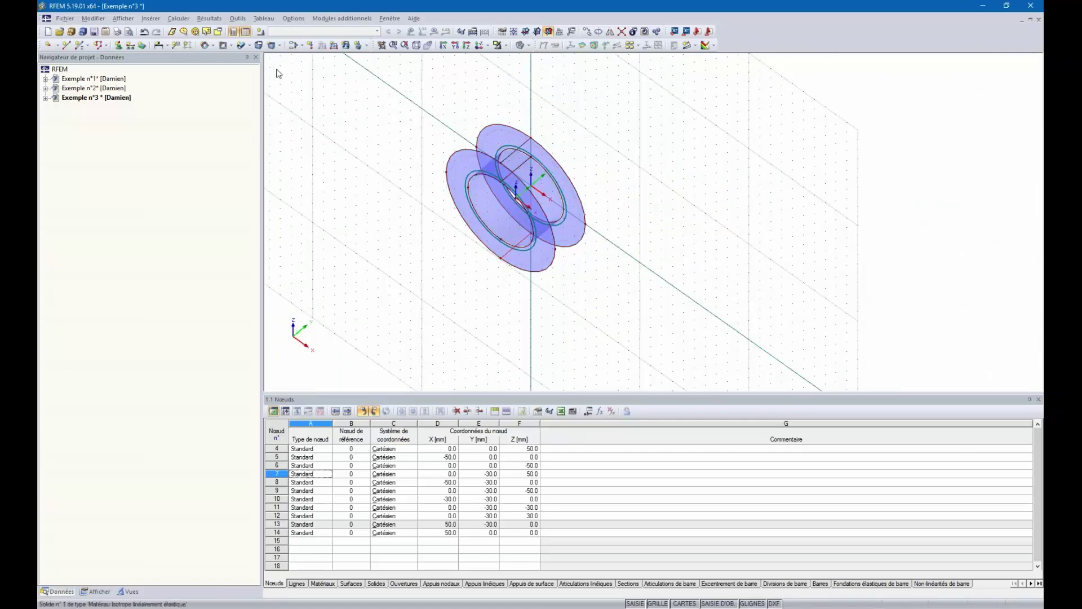
pyautogui.click(252, 46)
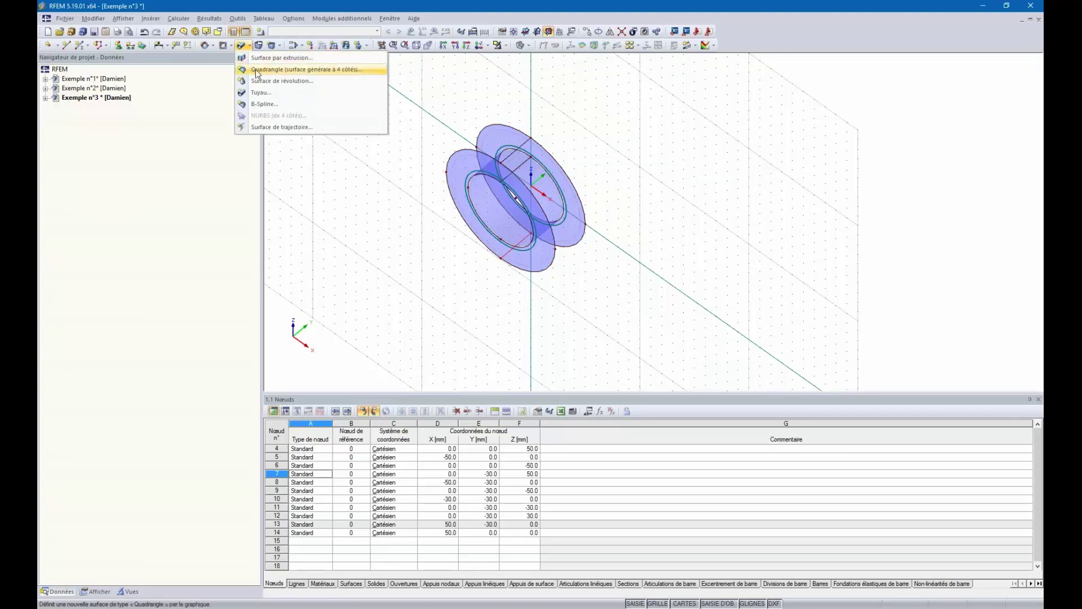
pyautogui.click(287, 71)
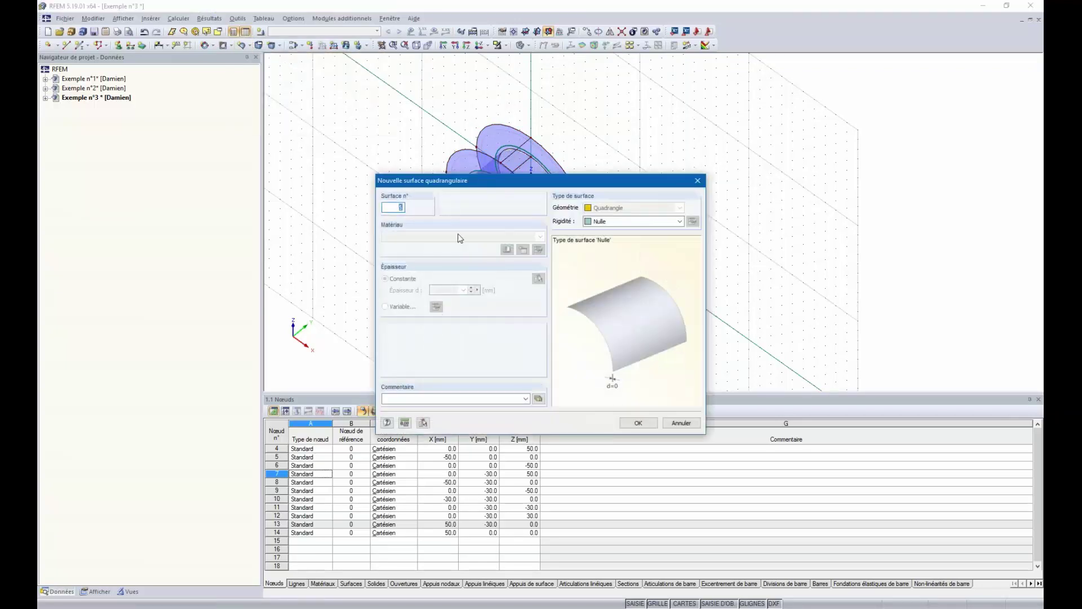
pyautogui.click(649, 426)
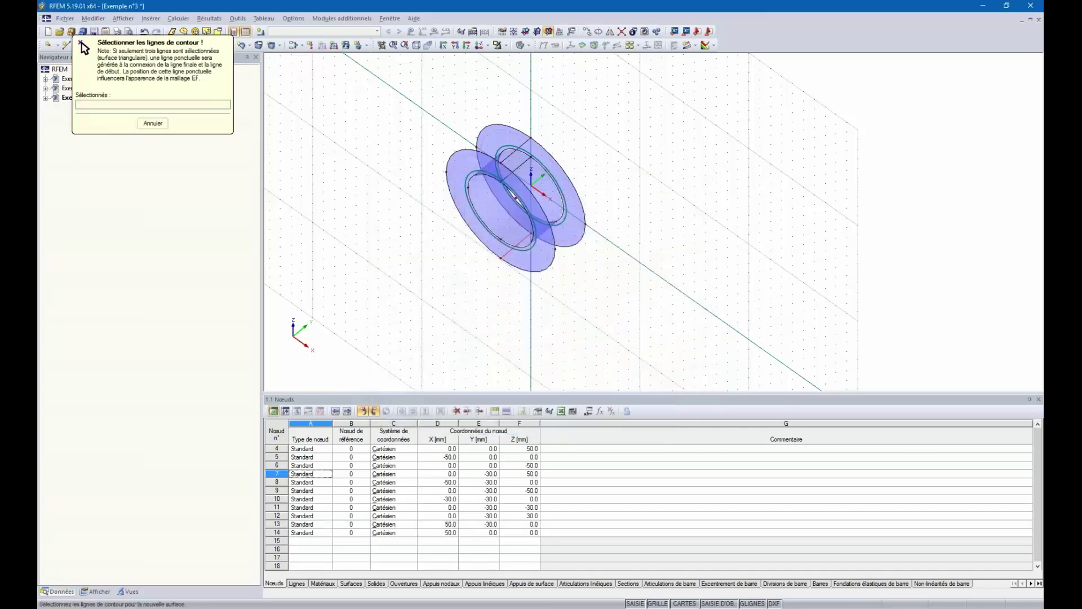
pyautogui.click(494, 155)
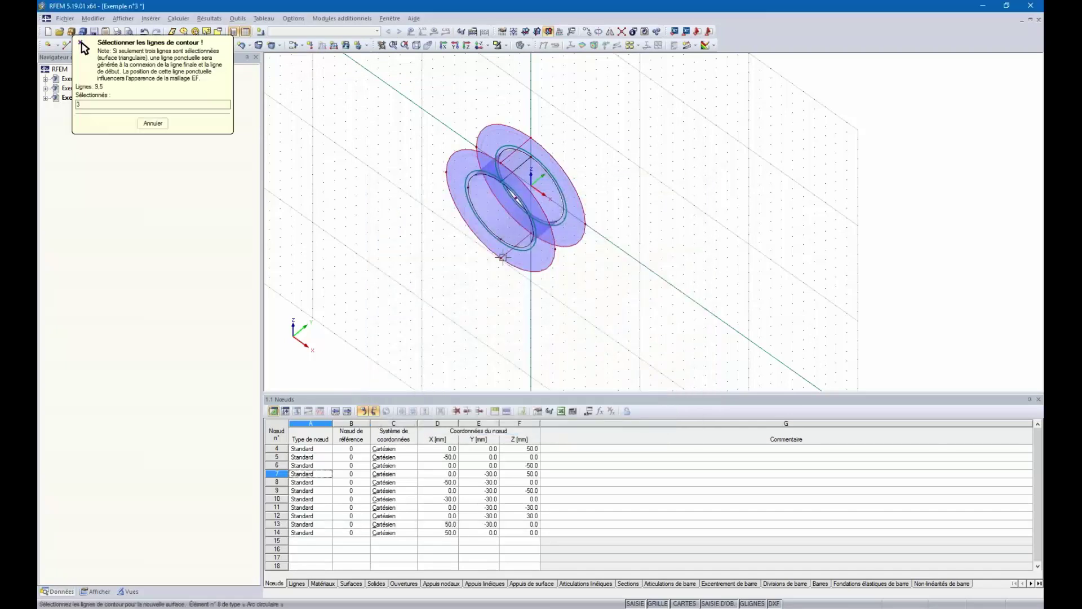
pyautogui.click(521, 234)
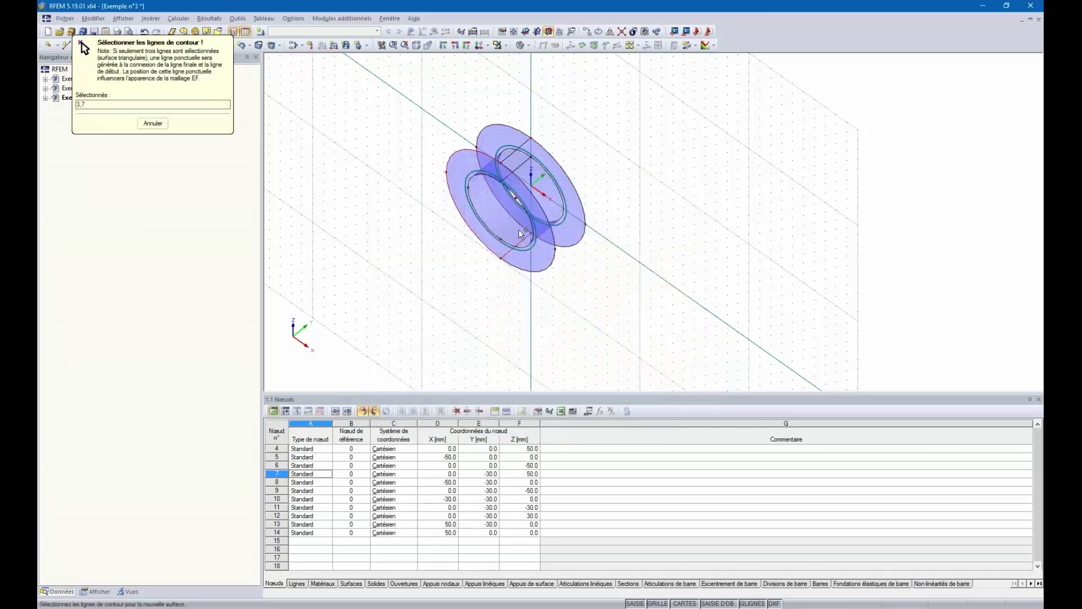
pyautogui.click(514, 151)
# Close the other half of the ring's outer side with a second quadrangle surface from the remaining arcs and seam lines
pyautogui.click(556, 191)
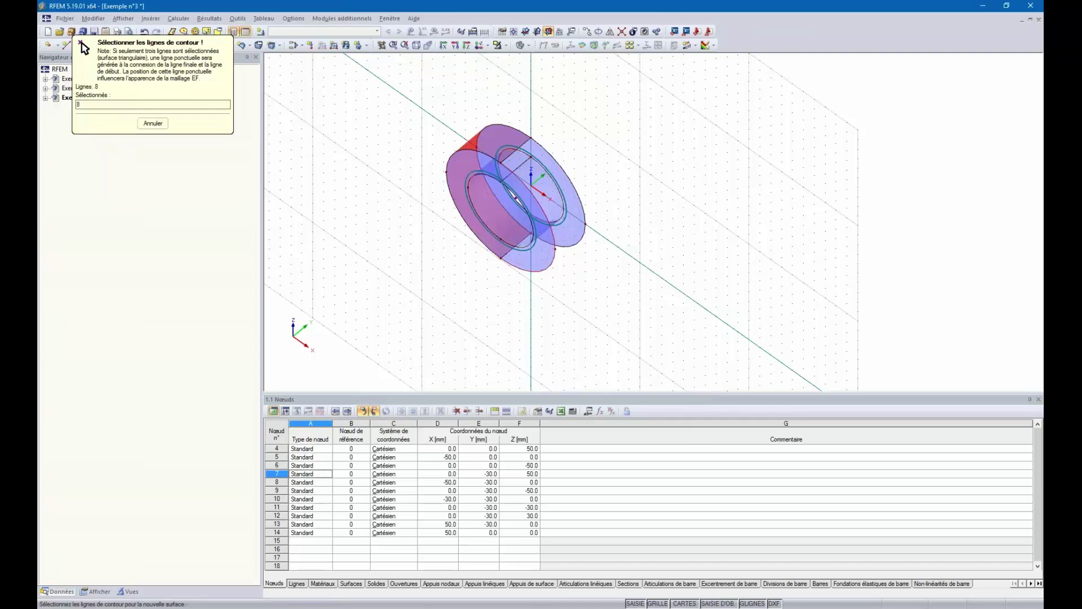
pyautogui.click(572, 240)
pyautogui.click(519, 248)
pyautogui.click(80, 42)
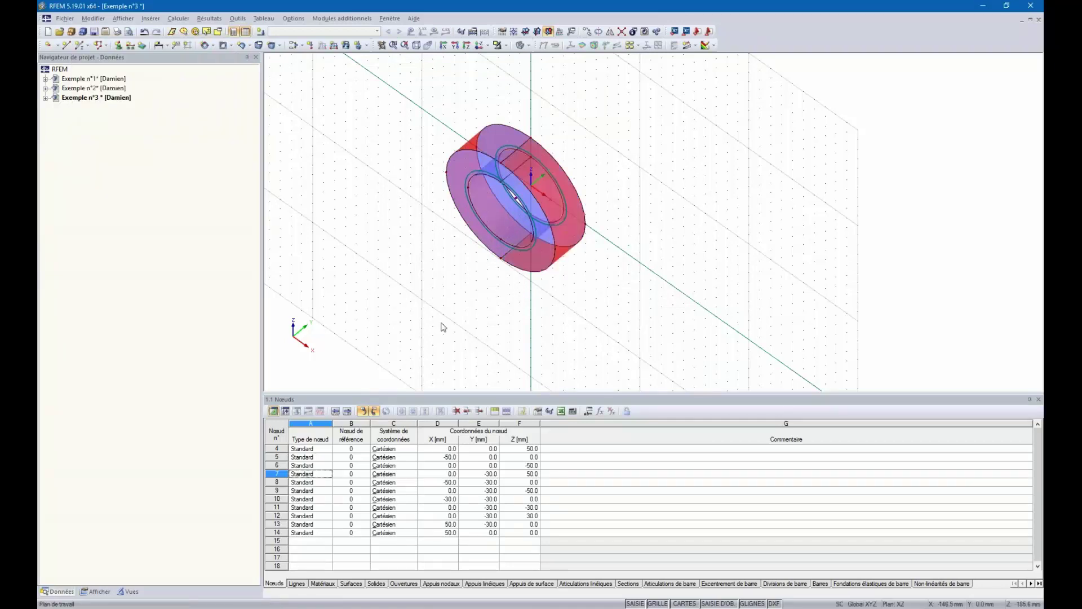
# Add the two outer quadrangle surfaces to the ring solid's contour surfaces, making the list 1,3-6
pyautogui.moveTo(443, 327); pyautogui.dragTo(425, 350, button='right')
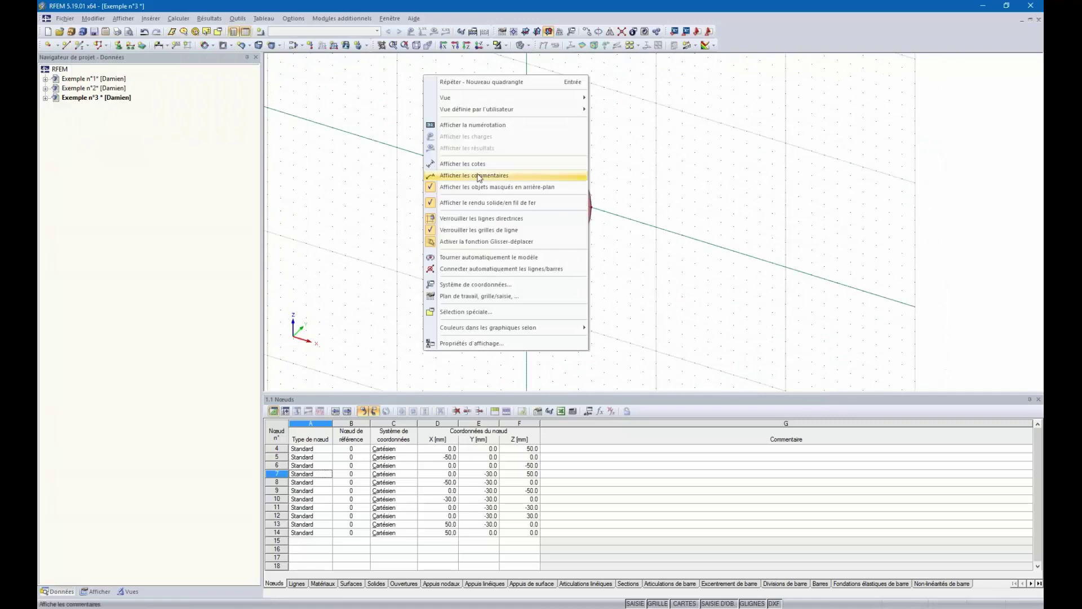
pyautogui.click(479, 178)
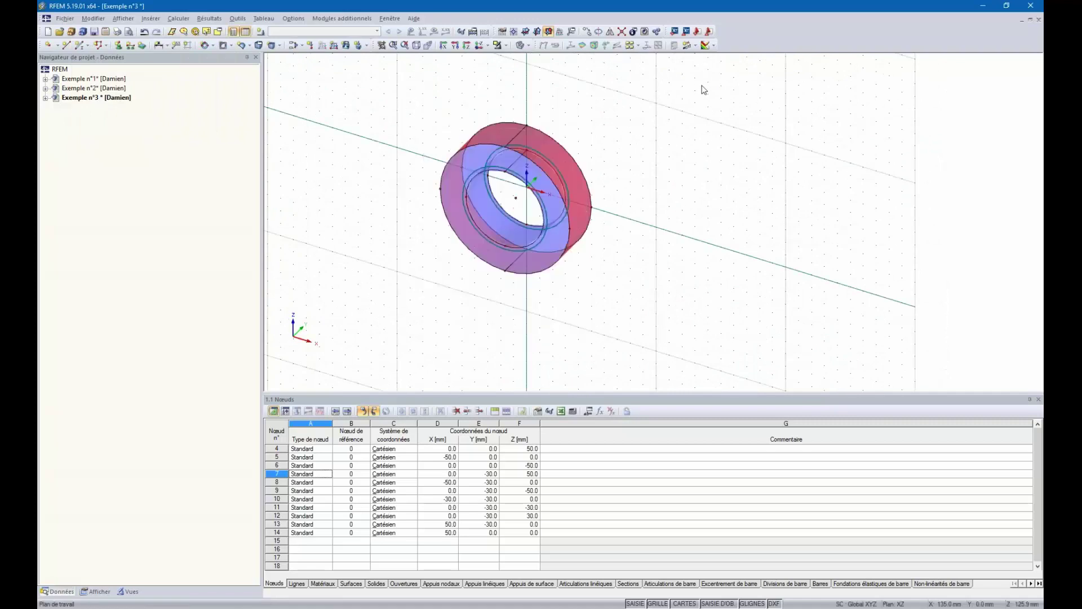
pyautogui.doubleClick(517, 203)
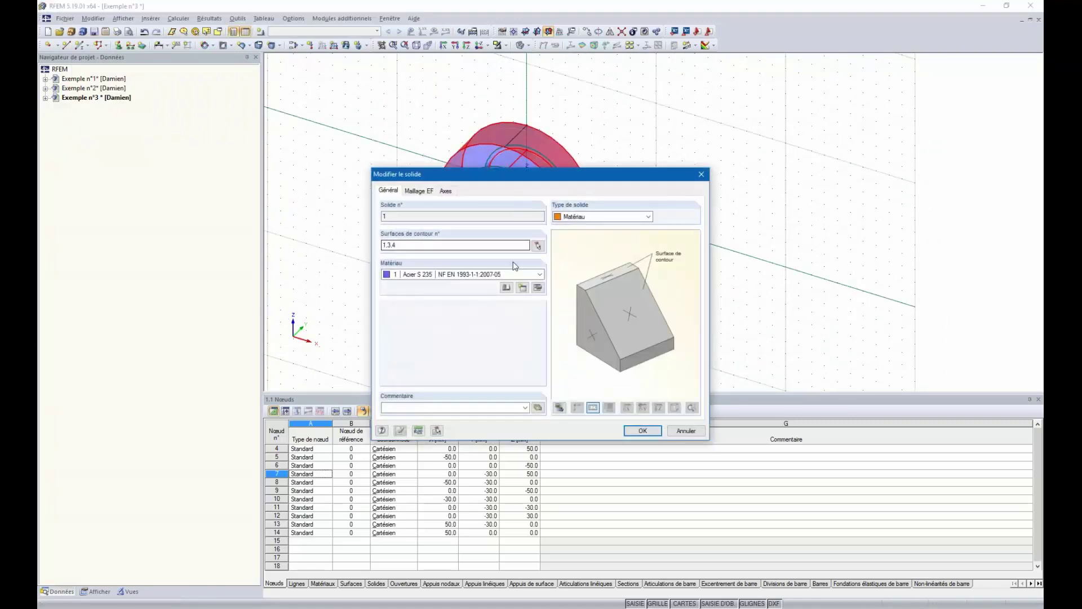
pyautogui.click(538, 246)
pyautogui.keyDown('ctrl'); pyautogui.moveTo(565, 196); pyautogui.dragTo(457, 146, button='middle'); pyautogui.keyUp('ctrl')
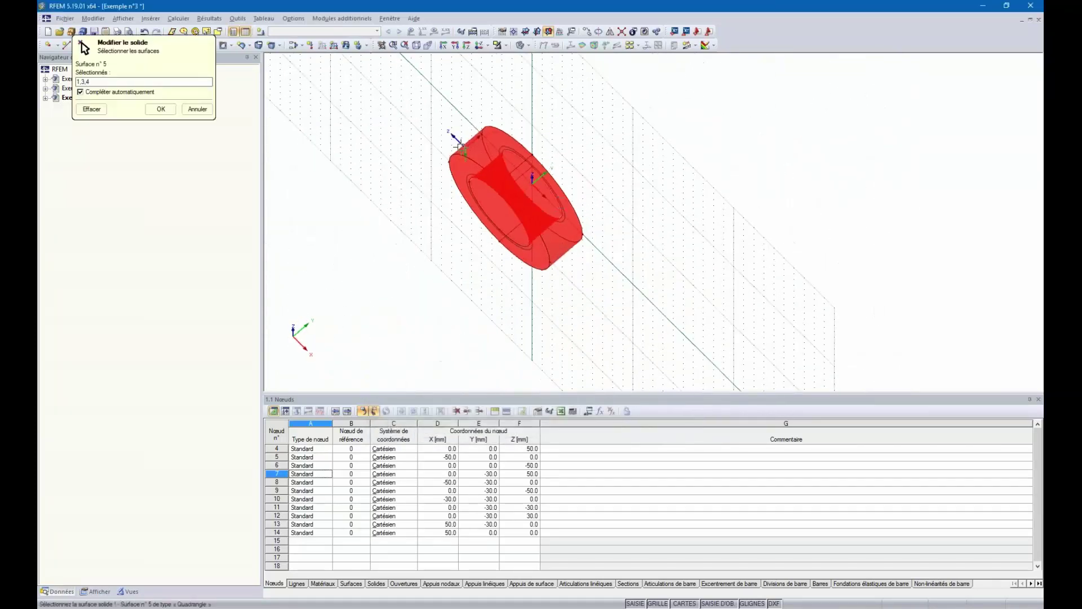
pyautogui.click(467, 143)
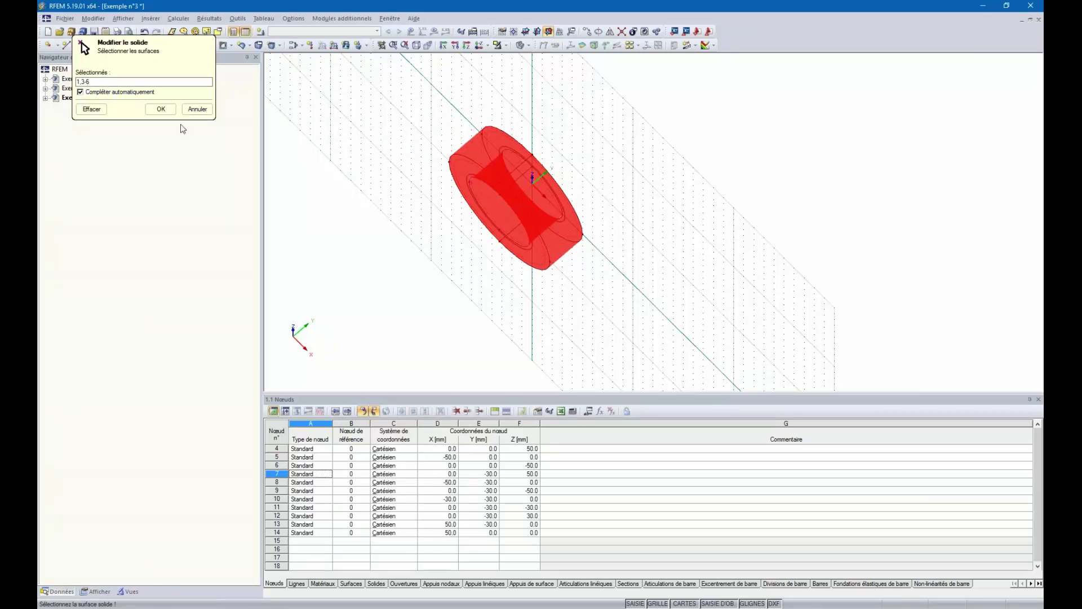
pyautogui.click(161, 109)
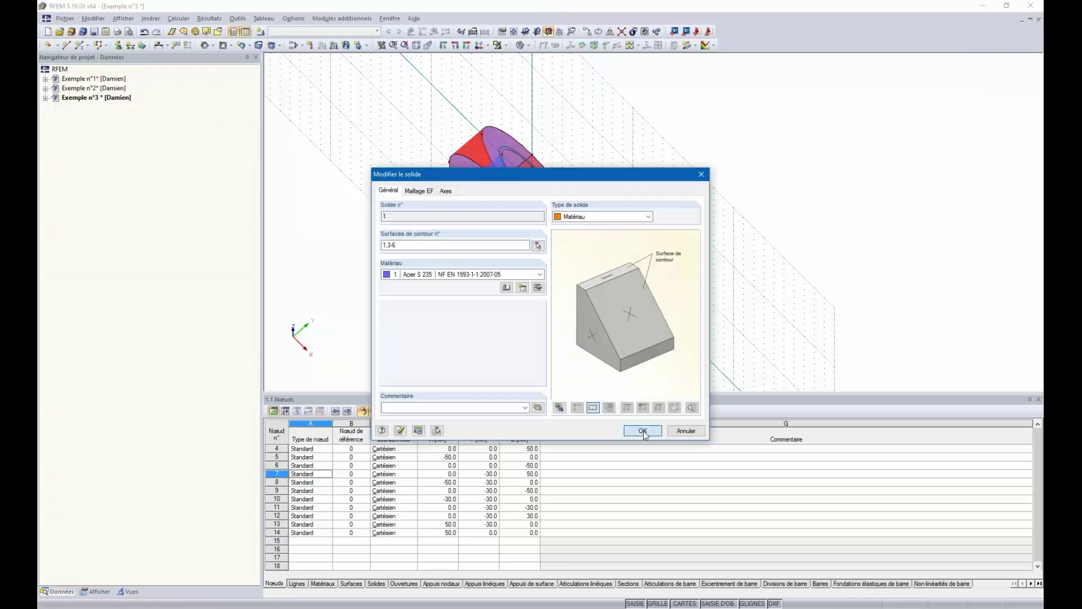
pyautogui.click(642, 432)
# Copy the rear outer-circle node at X 50 mm, Y 0 once, to X 200 mm, Y -15 mm, Z 0
pyautogui.keyDown('ctrl'); pyautogui.moveTo(544, 322); pyautogui.dragTo(555, 203, button='middle'); pyautogui.keyUp('ctrl')
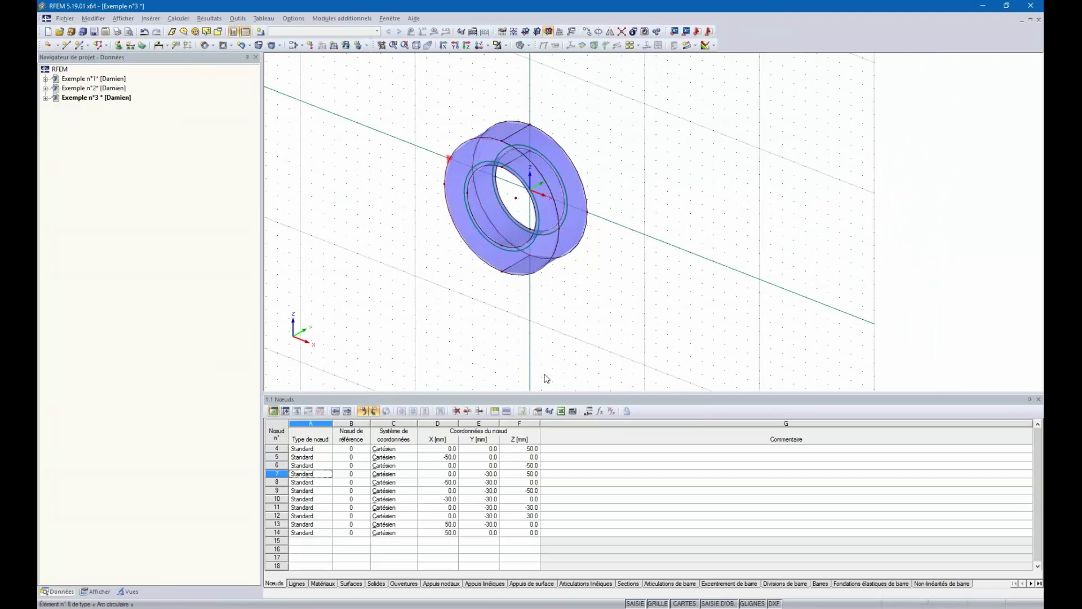
pyautogui.keyDown('ctrl'); pyautogui.moveTo(546, 378); pyautogui.dragTo(628, 359, button='middle'); pyautogui.keyUp('ctrl')
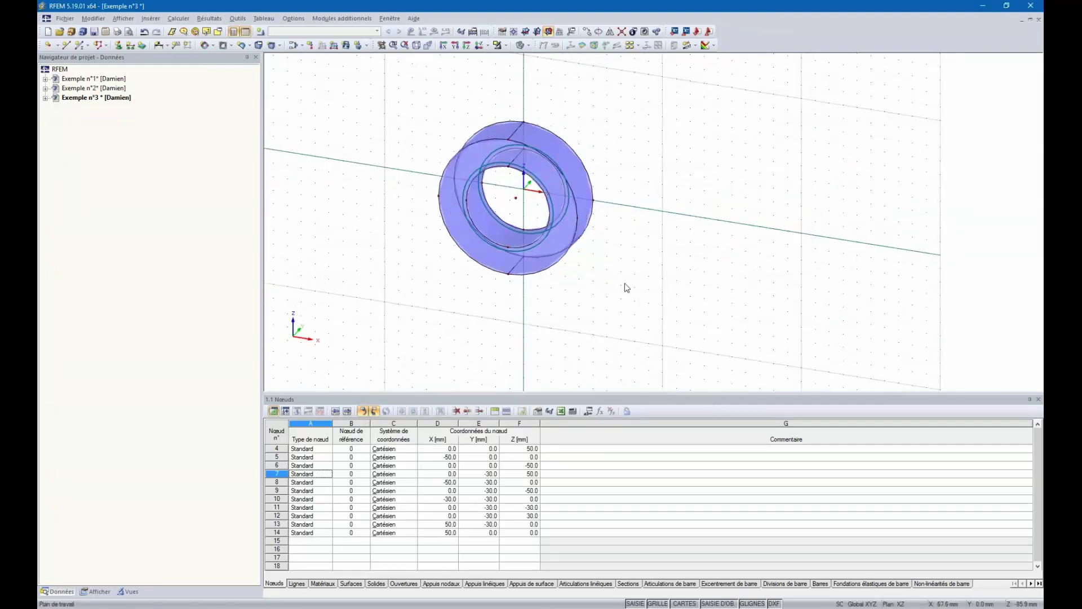
pyautogui.keyDown('ctrl'); pyautogui.moveTo(627, 288); pyautogui.dragTo(677, 258, button='middle'); pyautogui.keyUp('ctrl')
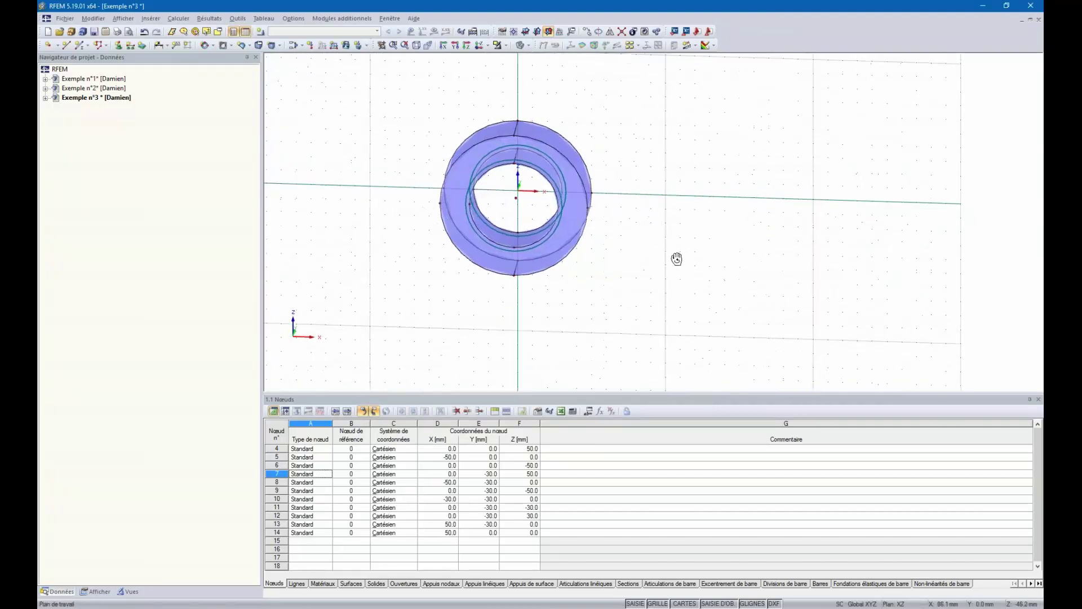
pyautogui.click(597, 202)
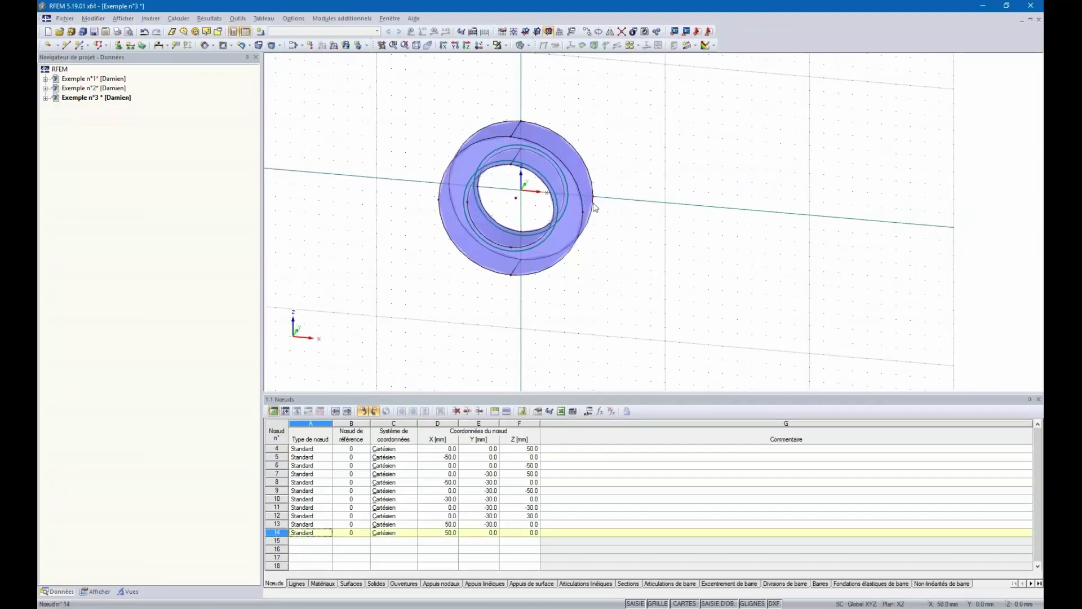
pyautogui.click(587, 32)
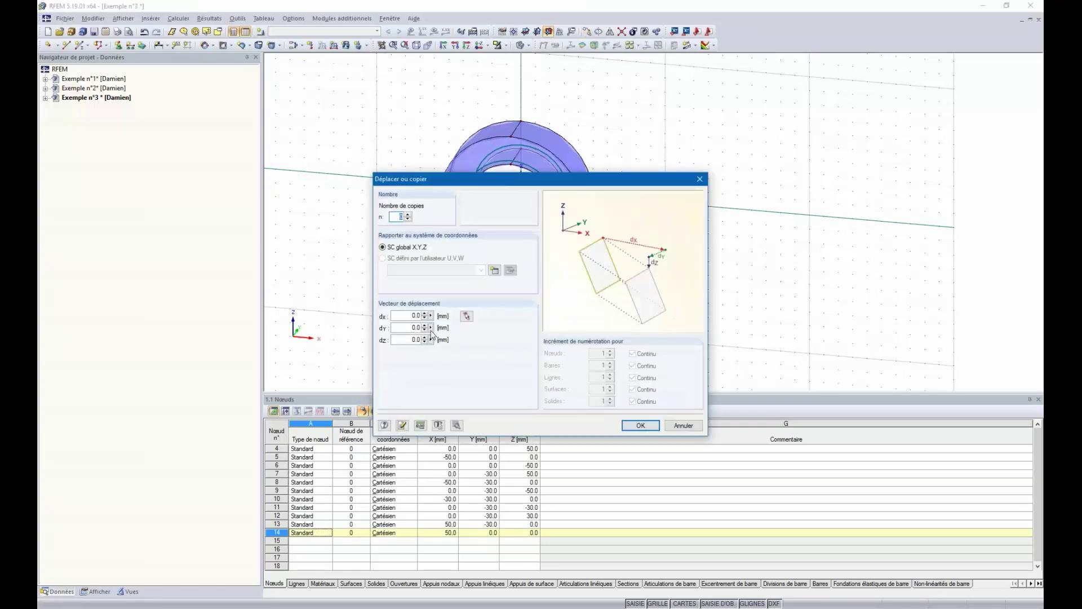
pyautogui.write('150')
pyautogui.click(408, 214)
pyautogui.click(641, 426)
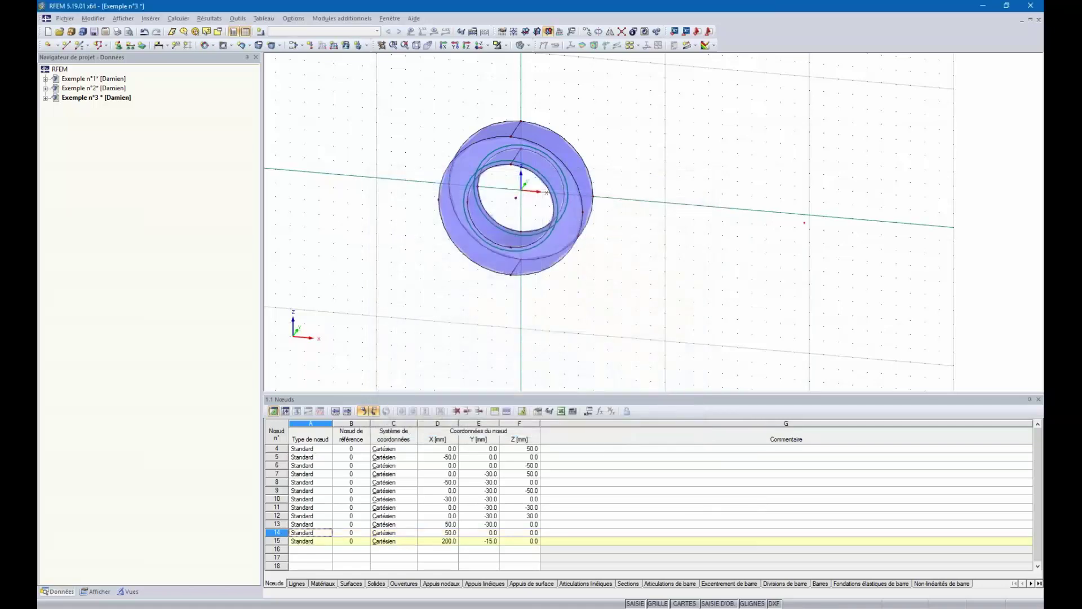
# Move the work plane origin to the copied node at X 200 mm and orient the work plane to YZ
pyautogui.keyDown('ctrl'); pyautogui.moveTo(743, 260); pyautogui.dragTo(370, 79, button='middle'); pyautogui.keyUp('ctrl')
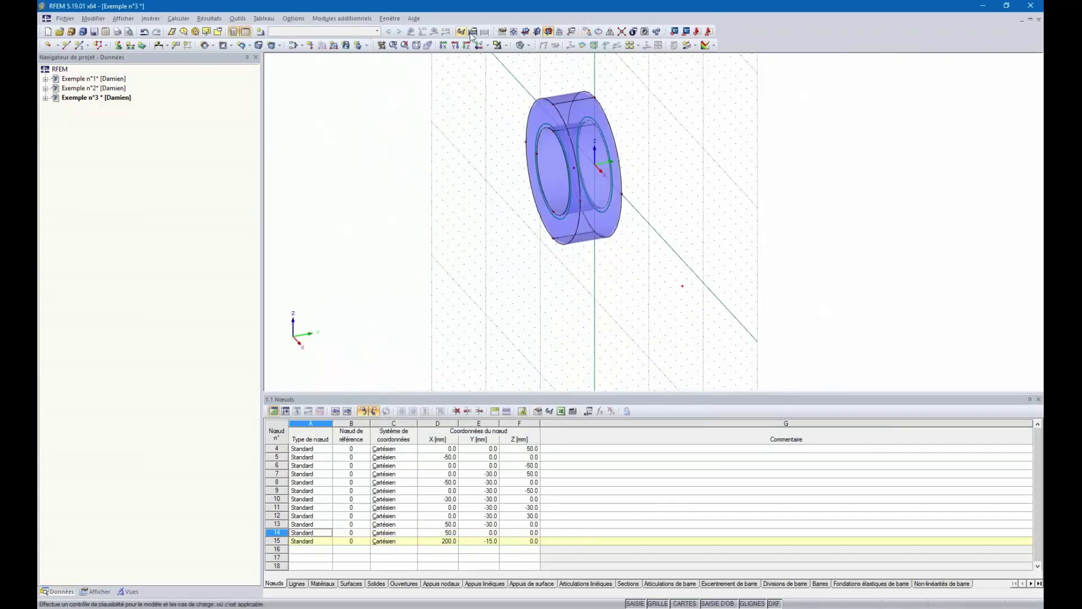
pyautogui.click(524, 32)
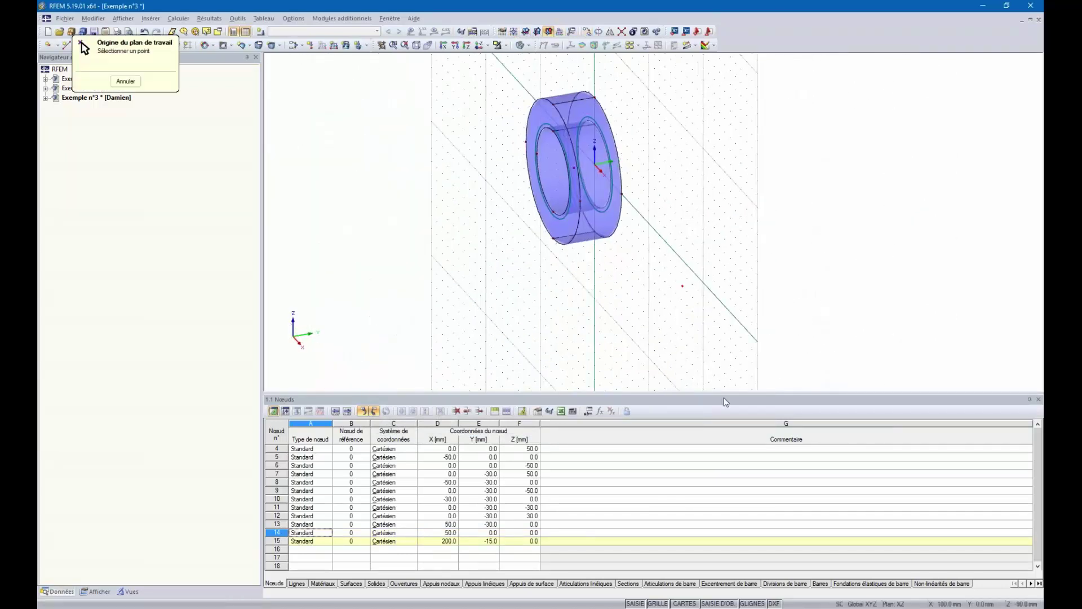
pyautogui.click(683, 285)
pyautogui.click(536, 31)
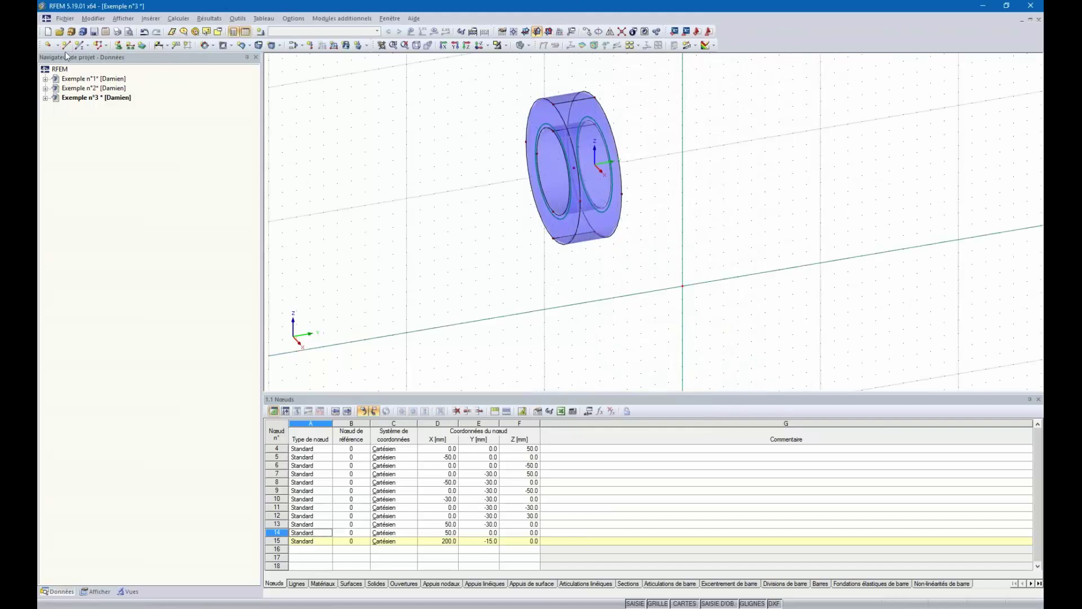
# Create a circular null-stiffness surface of 20 mm radius centred on the node at X 200 mm
pyautogui.click(208, 45)
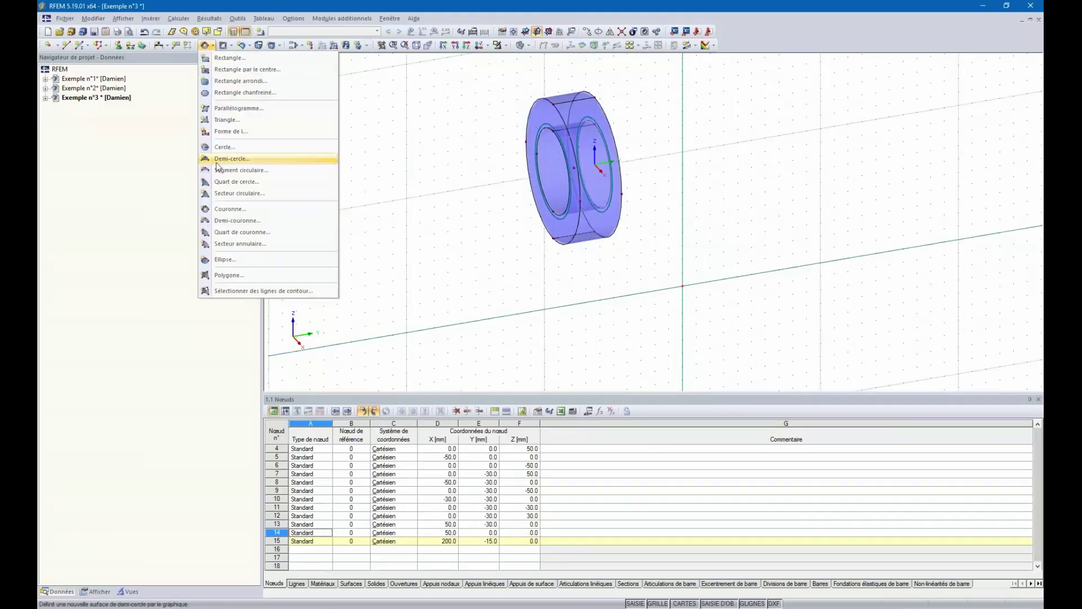
pyautogui.click(234, 149)
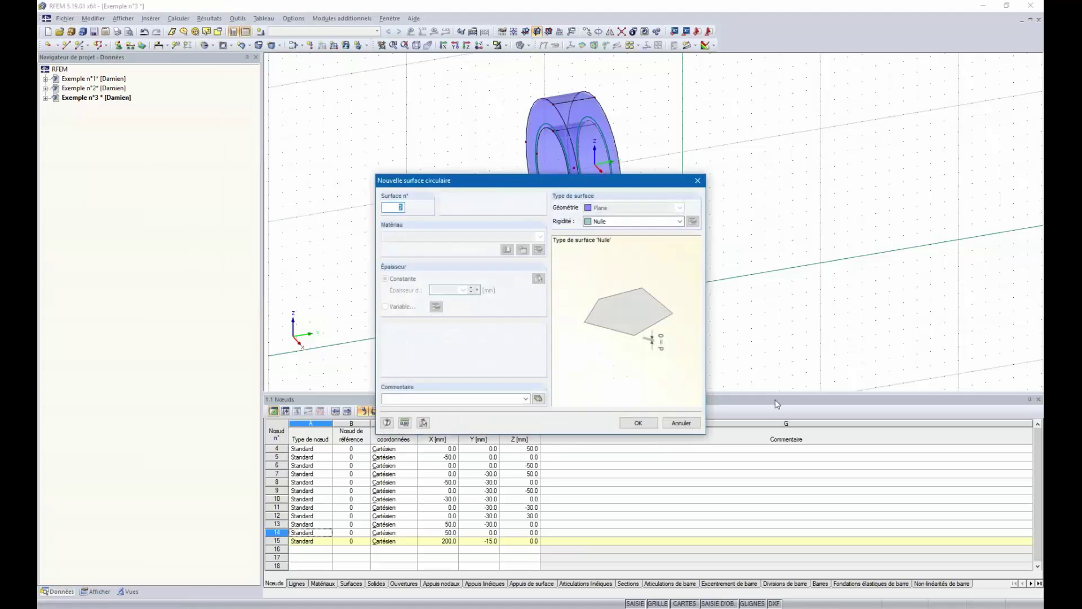
pyautogui.click(638, 423)
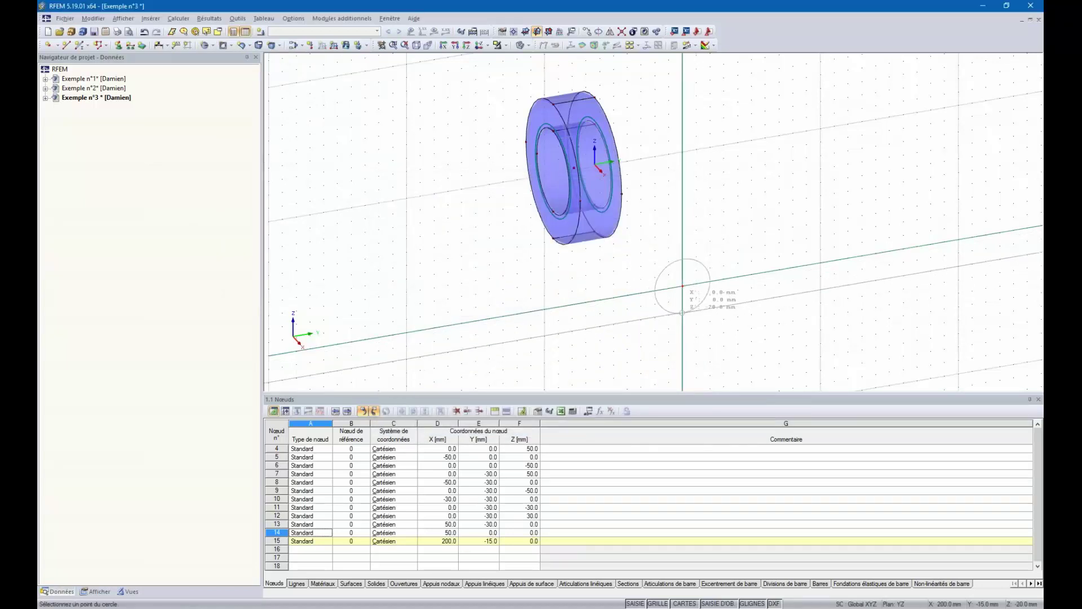
pyautogui.click(682, 312)
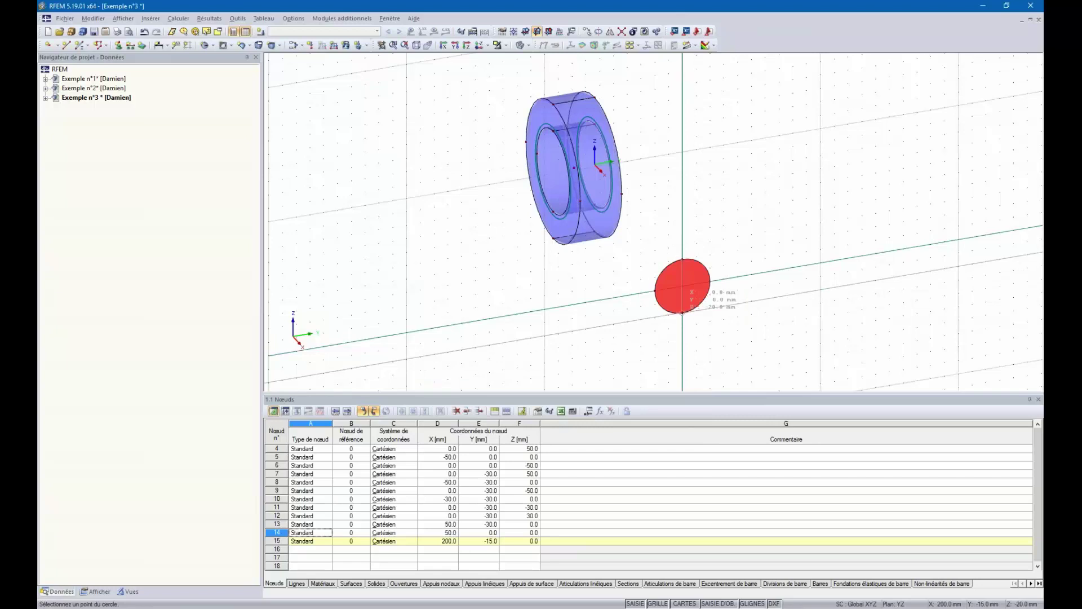
# Move the work plane origin back to the ring's global origin and orient the work plane to XZ
pyautogui.keyDown('ctrl'); pyautogui.moveTo(557, 258); pyautogui.dragTo(754, 254, button='middle'); pyautogui.keyUp('ctrl')
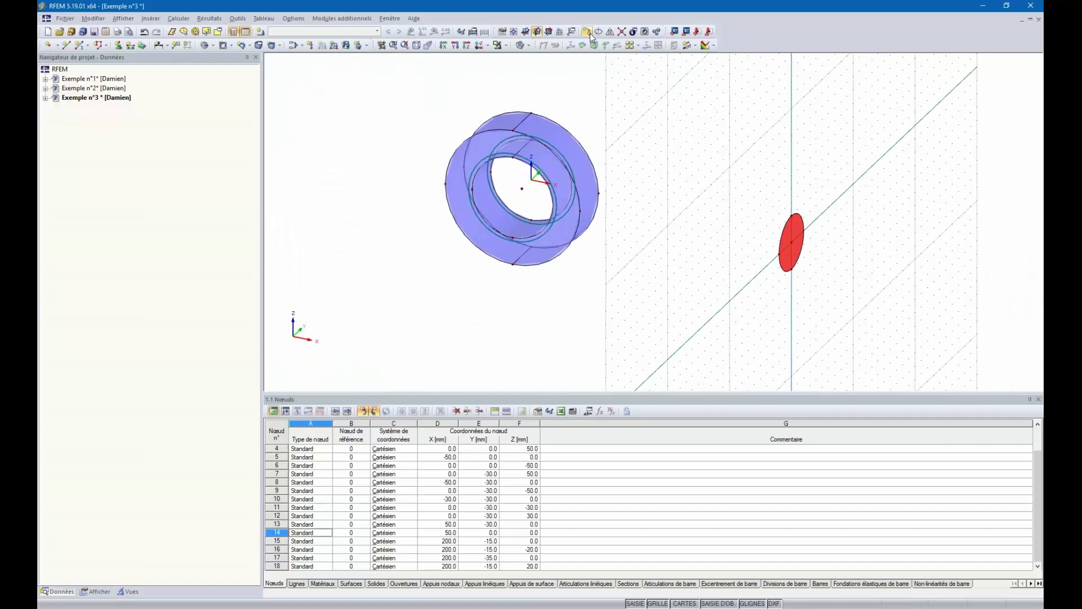
pyautogui.click(516, 32)
pyautogui.moveTo(545, 194)
pyautogui.keyDown('ctrl'); pyautogui.mouseDown(button='middle')
pyautogui.moveTo(582, 203)
pyautogui.moveTo(542, 195)
pyautogui.mouseUp(button='middle'); pyautogui.keyUp('ctrl')
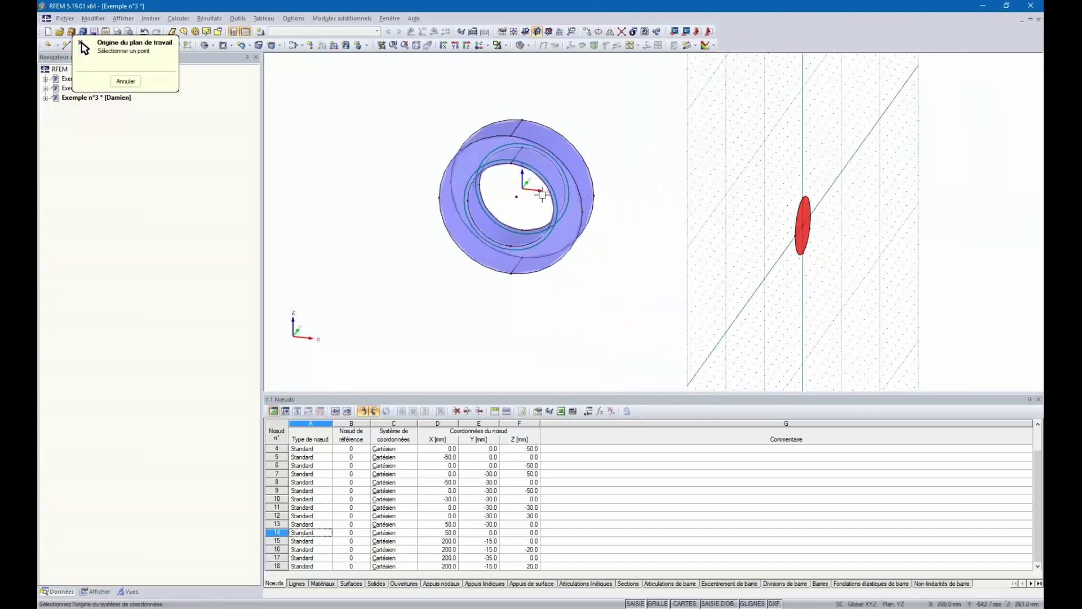
pyautogui.click(523, 185)
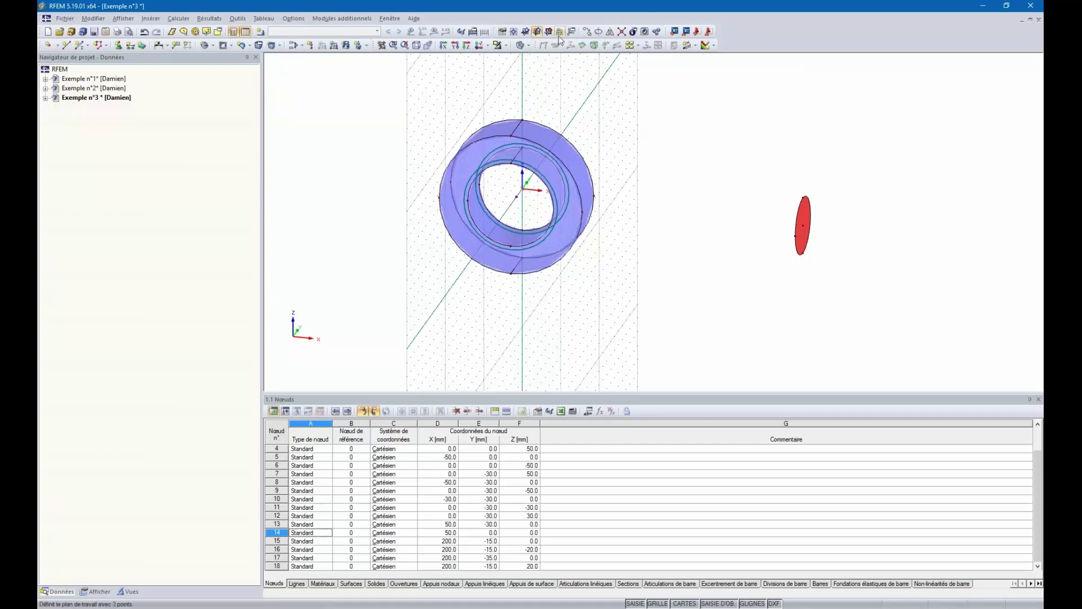
pyautogui.click(525, 32)
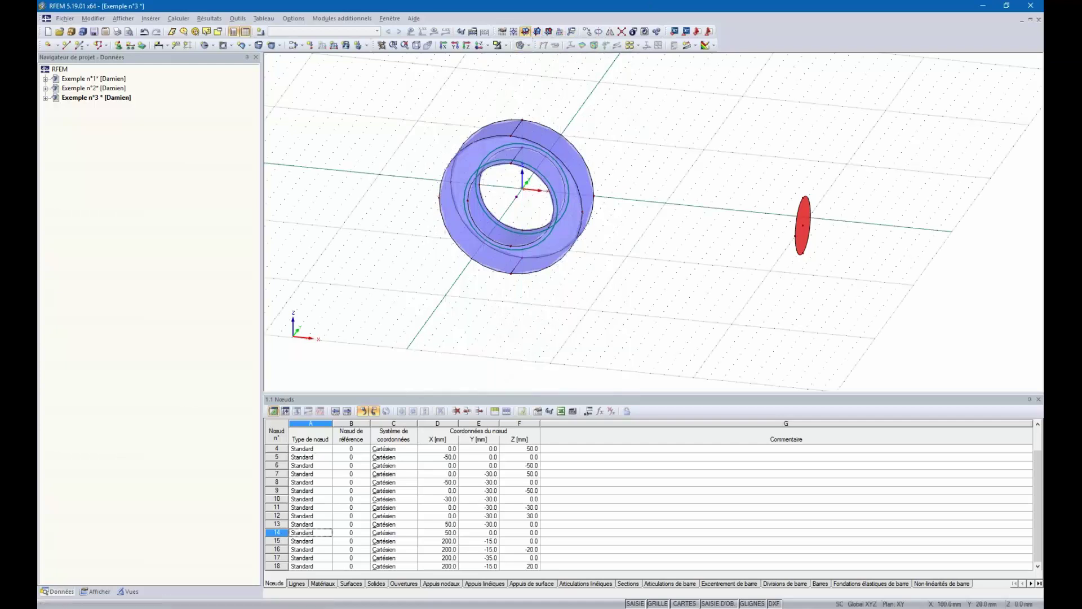
pyautogui.click(548, 31)
# Draw a line about 184 mm long from beside the top of the circular surface to the ring's outer circle, tangent to it
pyautogui.moveTo(704, 208)
pyautogui.keyDown('ctrl'); pyautogui.mouseDown(button='middle')
pyautogui.moveTo(660, 208)
pyautogui.moveTo(685, 204)
pyautogui.mouseUp(button='middle'); pyautogui.keyUp('ctrl')
pyautogui.keyDown('ctrl'); pyautogui.moveTo(597, 150); pyautogui.dragTo(765, 131, button='middle'); pyautogui.keyUp('ctrl')
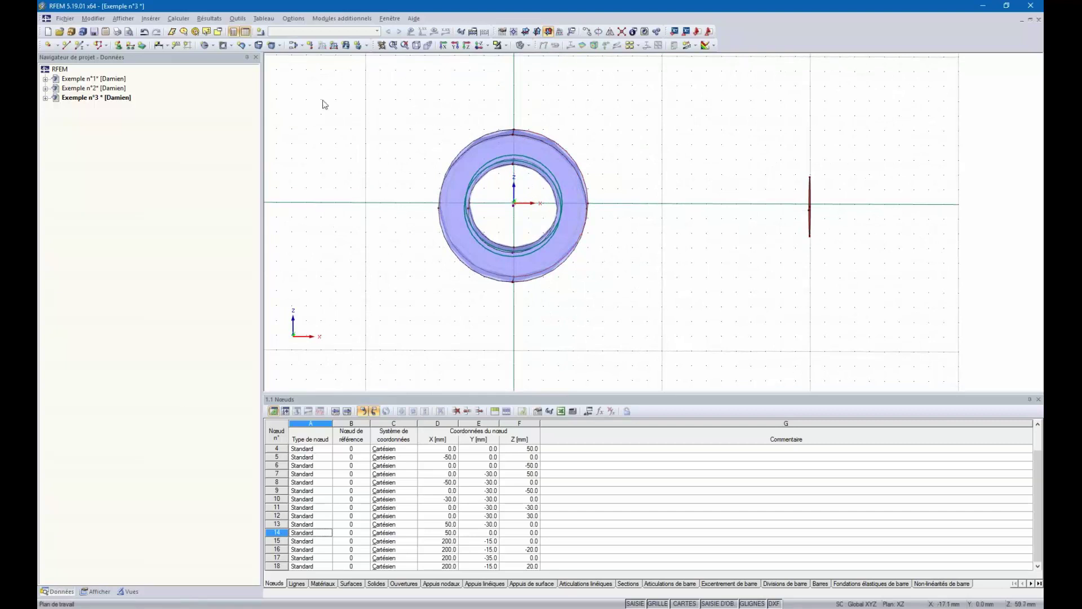
pyautogui.click(66, 45)
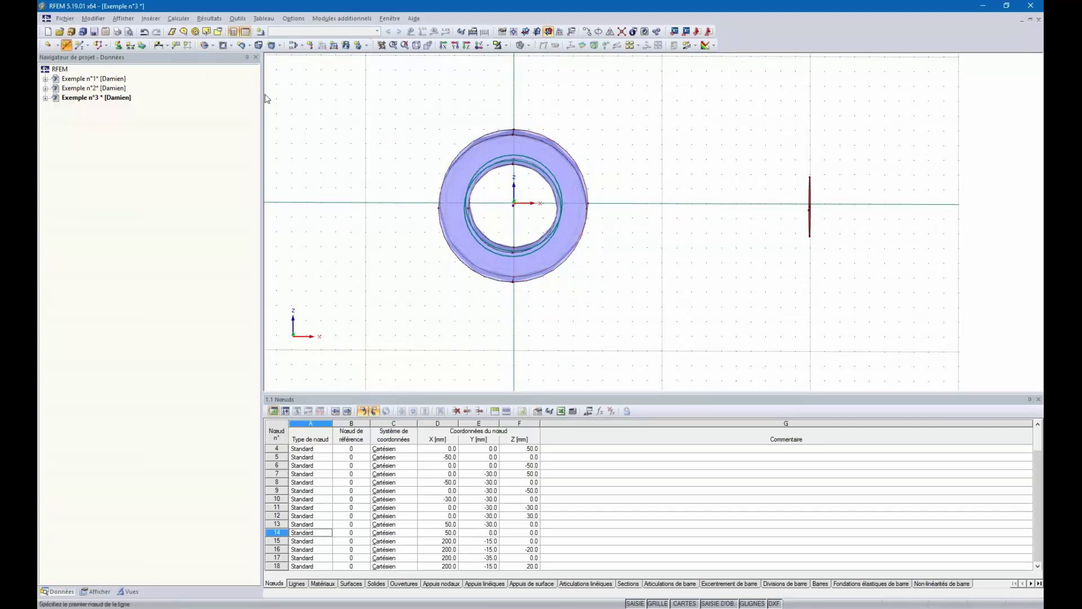
pyautogui.click(795, 175)
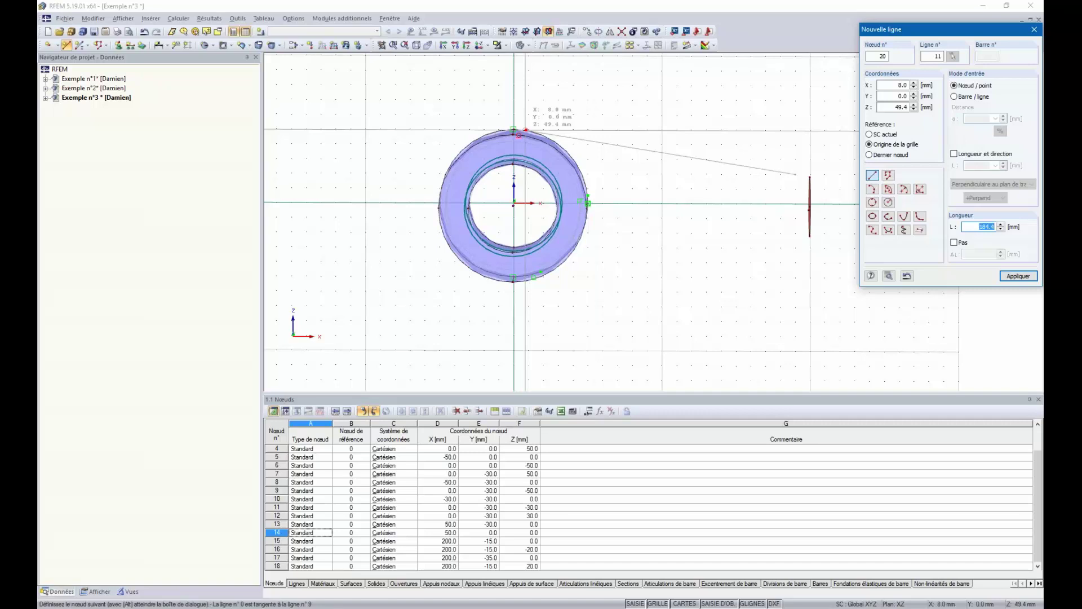
pyautogui.click(526, 131)
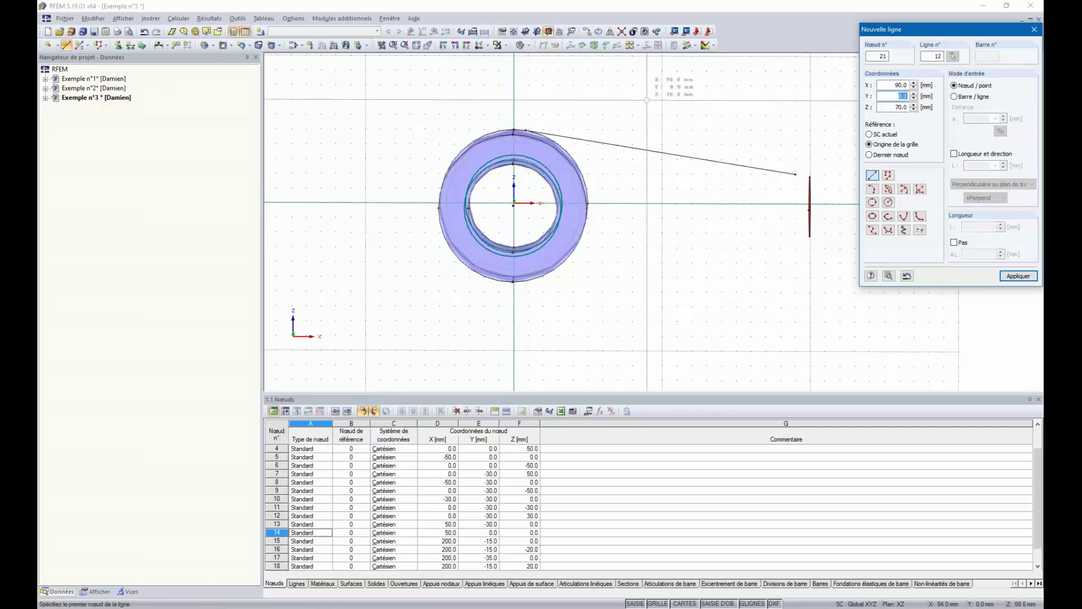
pyautogui.press('Escape')
# Copy the tangent line from the ring's rear outer circle to the front one, using the top seam line's end nodes
pyautogui.keyDown('ctrl'); pyautogui.moveTo(689, 117); pyautogui.dragTo(653, 171, button='middle'); pyautogui.keyUp('ctrl')
pyautogui.click(648, 151)
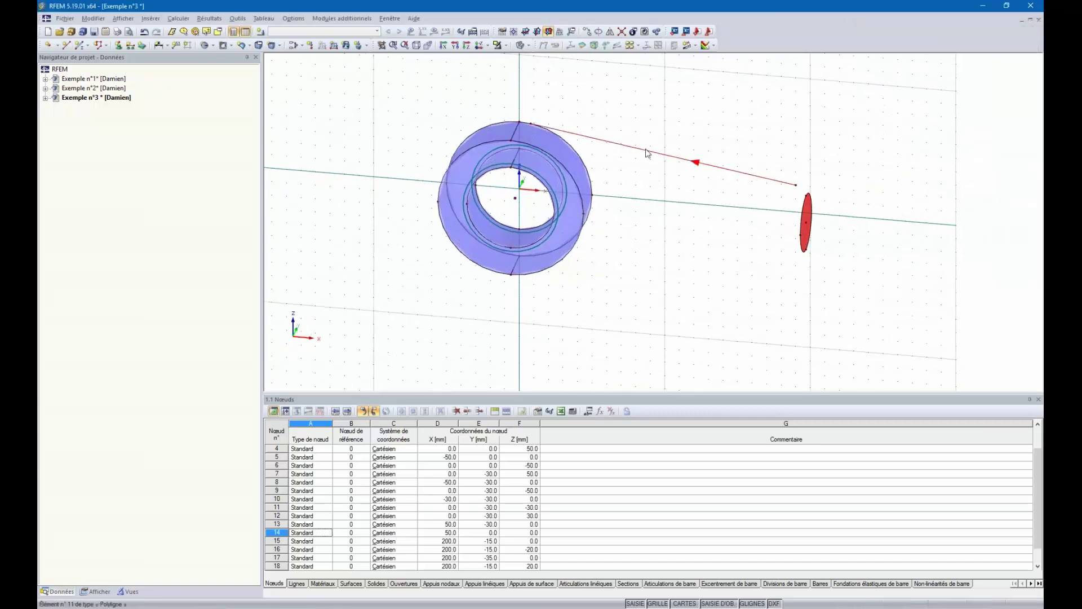
pyautogui.click(518, 124)
pyautogui.scroll(5, 517, 125)
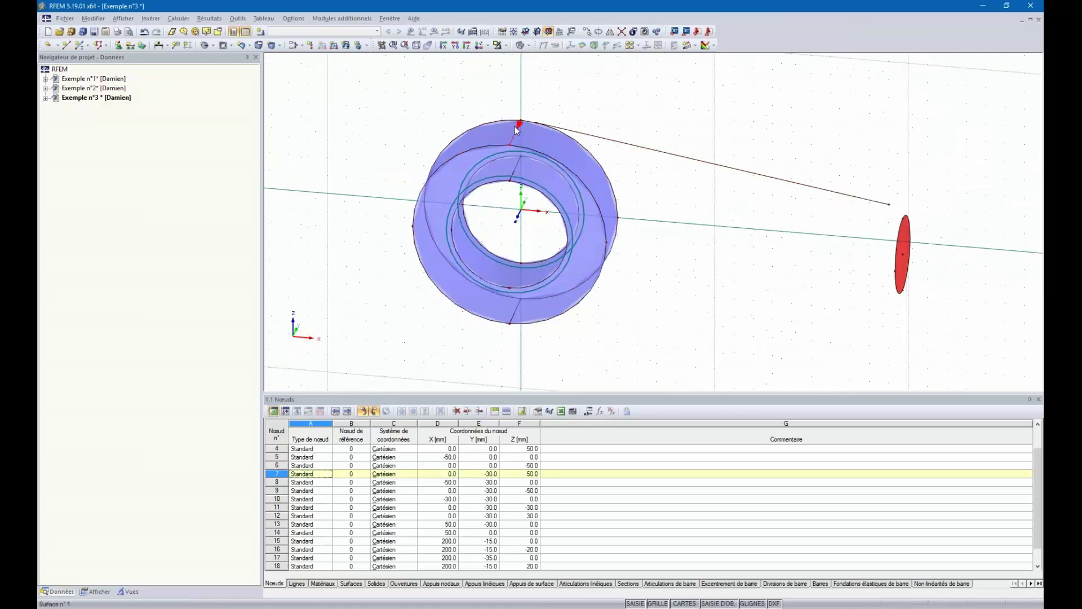
pyautogui.scroll(-5, 519, 129)
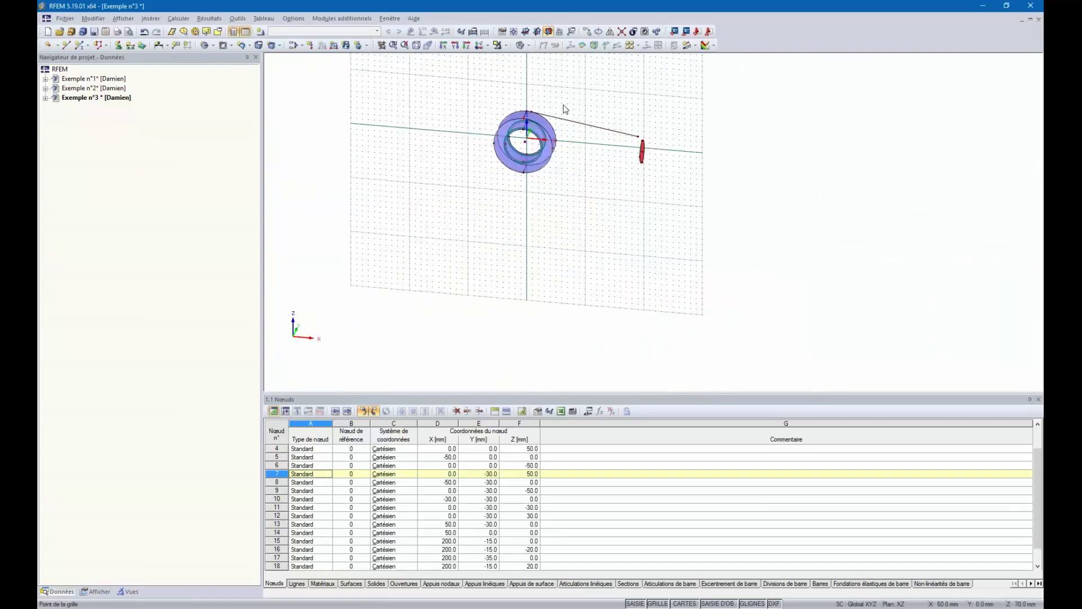
pyautogui.click(578, 129)
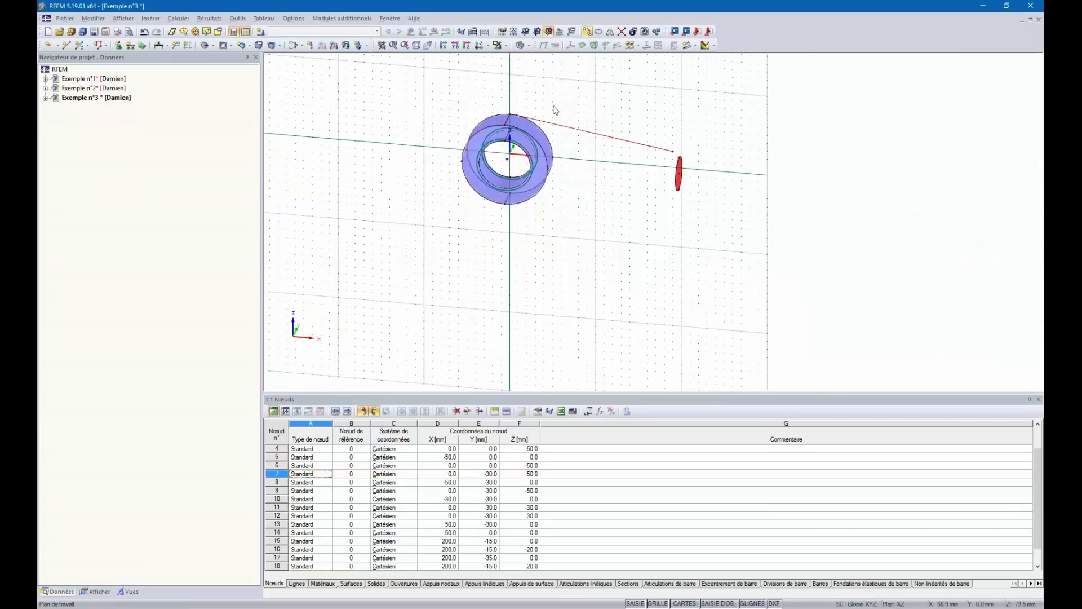
pyautogui.scroll(4, 518, 118)
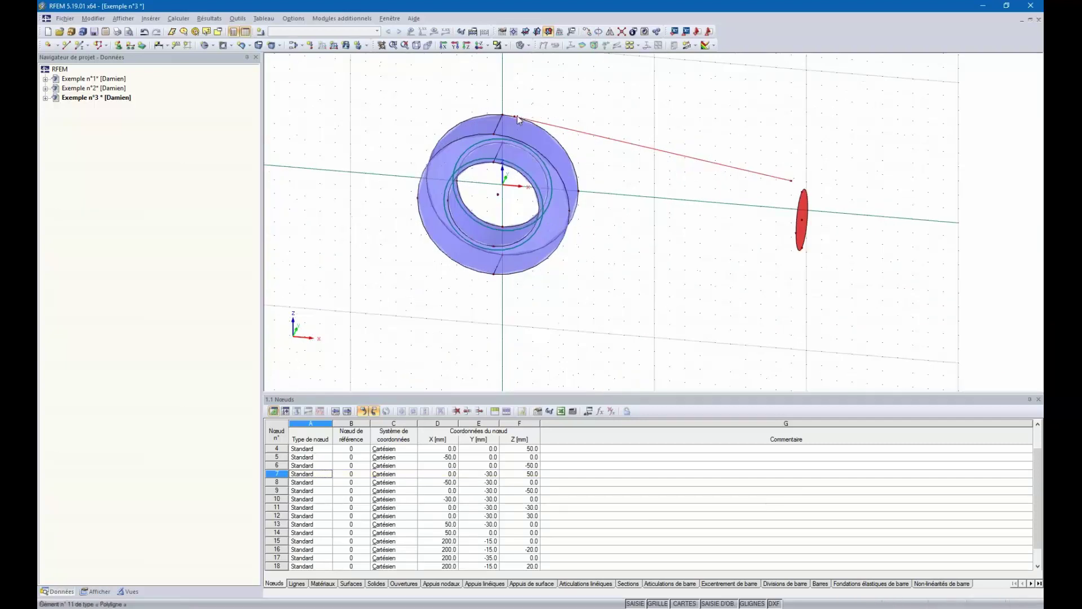
pyautogui.keyDown('ctrl'); pyautogui.moveTo(502, 115); pyautogui.dragTo(506, 135); pyautogui.keyUp('ctrl')
pyautogui.click(571, 90)
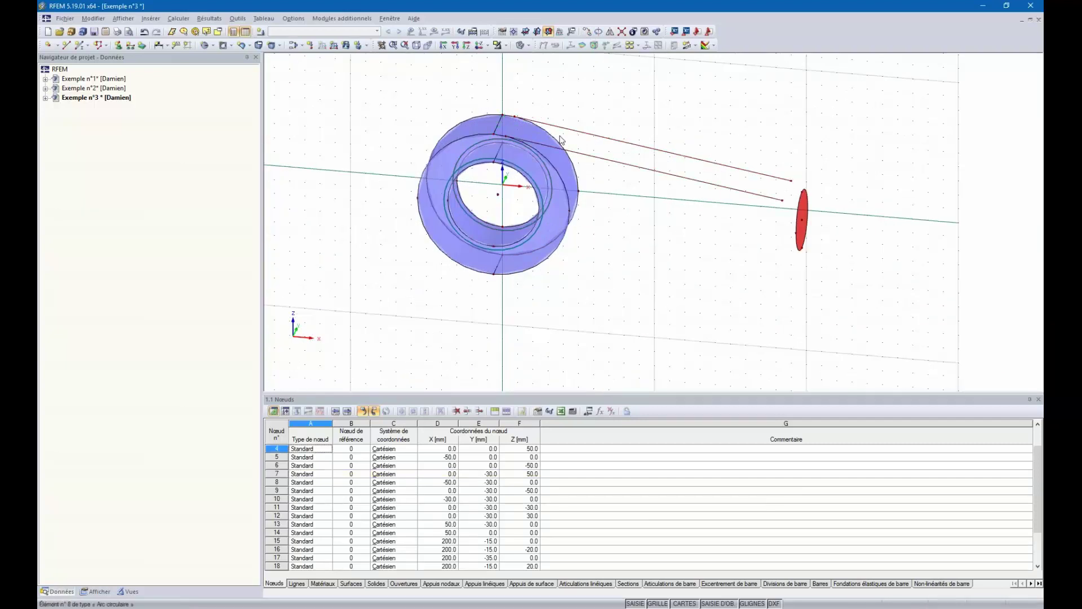
# Mirror a copy of the two upper tangent lines about the XY plane through the global origin
pyautogui.keyDown('ctrl'); pyautogui.moveTo(560, 137); pyautogui.dragTo(593, 90, button='middle'); pyautogui.keyUp('ctrl')
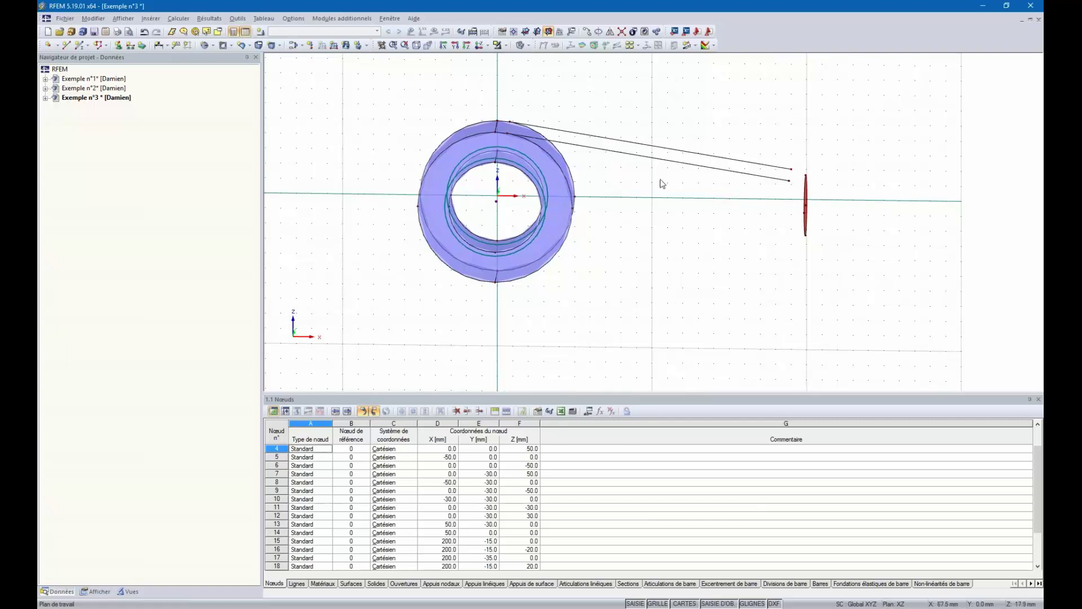
pyautogui.moveTo(663, 184); pyautogui.dragTo(649, 107)
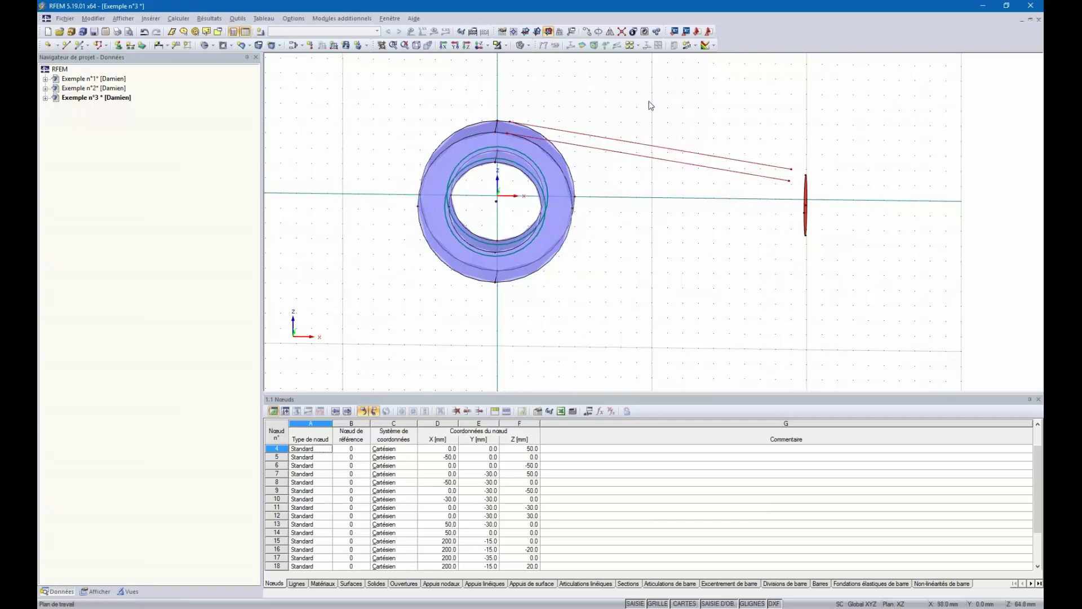
pyautogui.click(610, 32)
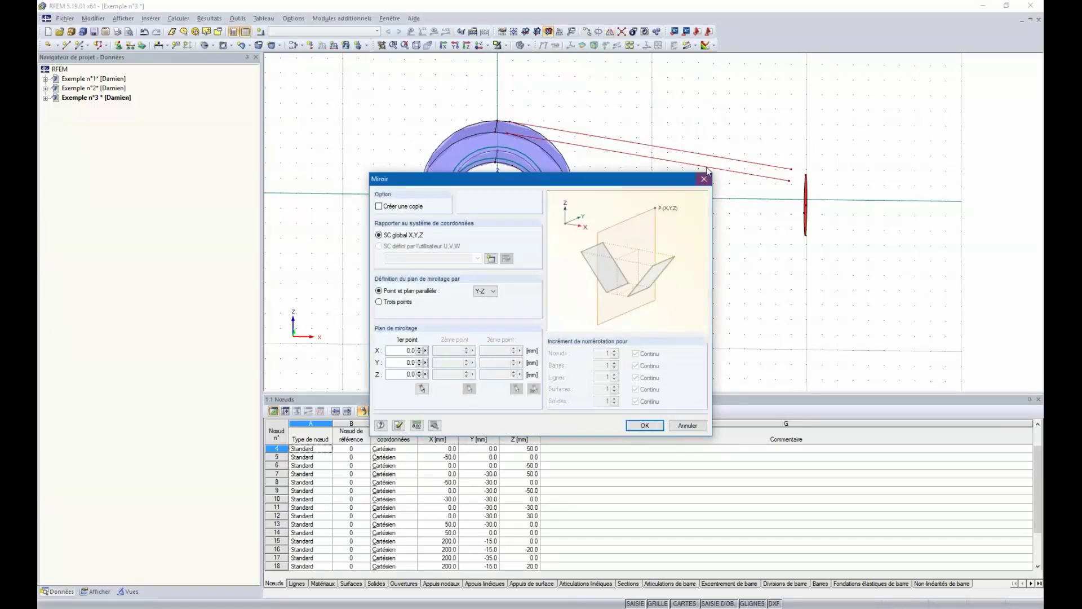
pyautogui.click(379, 207)
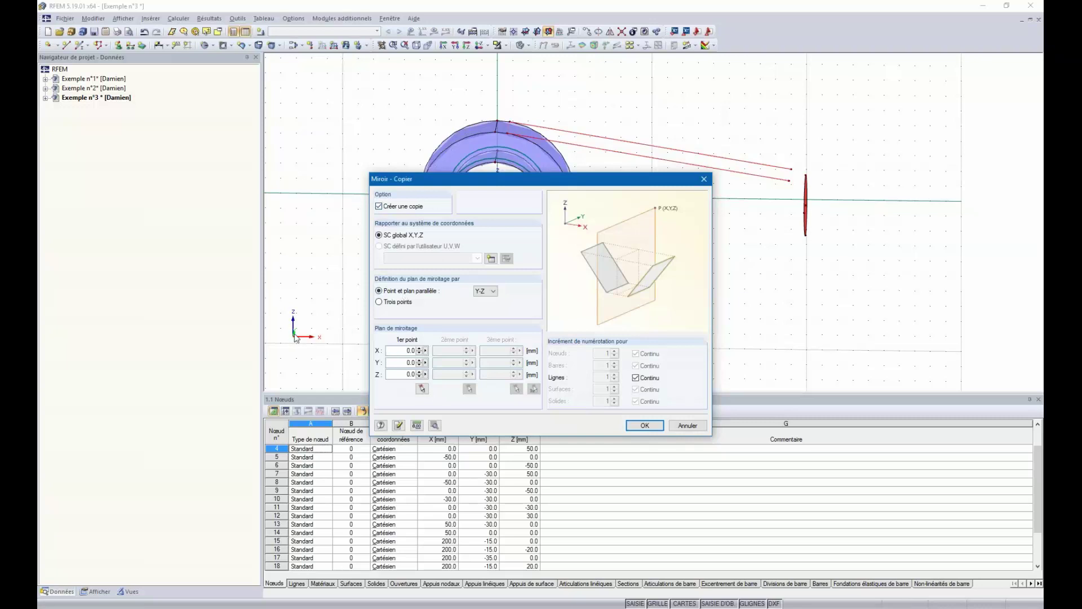
pyautogui.click(488, 292)
pyautogui.click(480, 300)
pyautogui.click(644, 426)
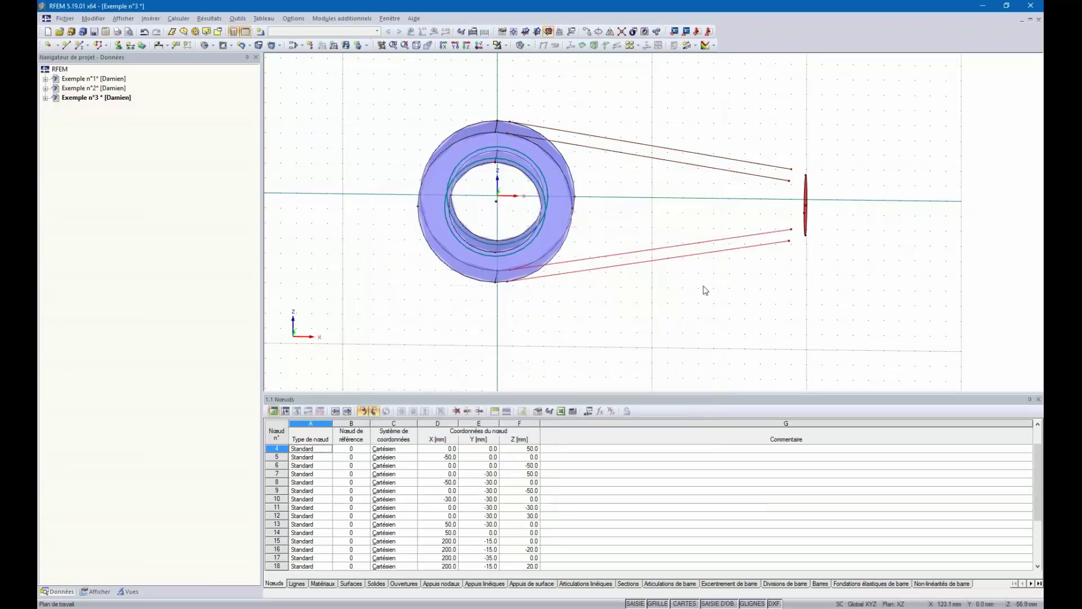
# Move both end nodes of the ring's top outer seam line onto the start nodes of the upper tangent lines
pyautogui.keyDown('ctrl'); pyautogui.moveTo(706, 290); pyautogui.dragTo(584, 323, button='middle'); pyautogui.keyUp('ctrl')
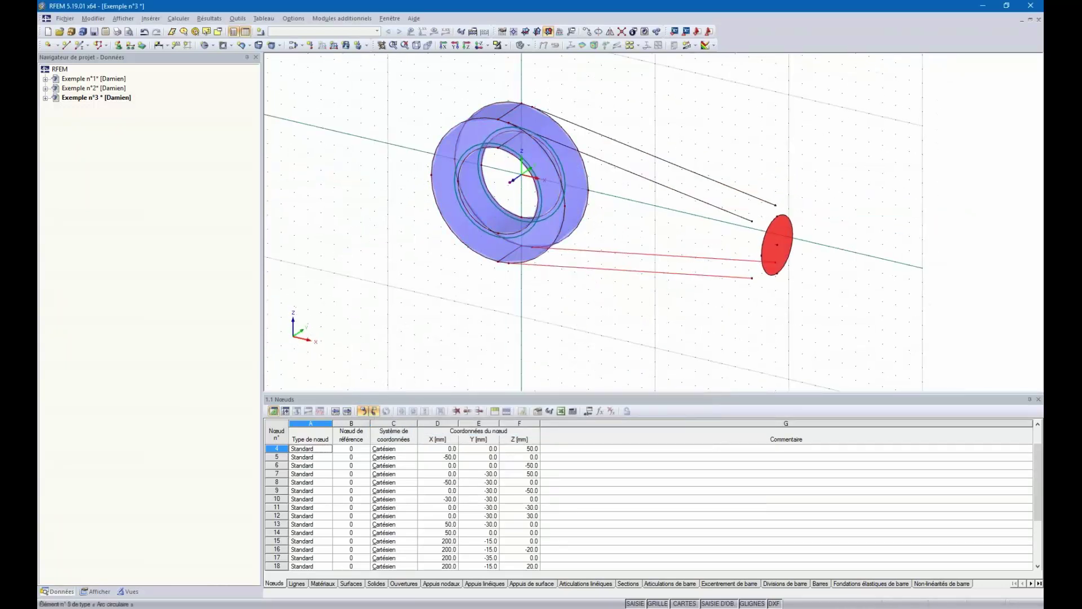
pyautogui.keyDown('ctrl'); pyautogui.moveTo(491, 128); pyautogui.dragTo(565, 112, button='middle'); pyautogui.keyUp('ctrl')
pyautogui.scroll(4, 519, 109)
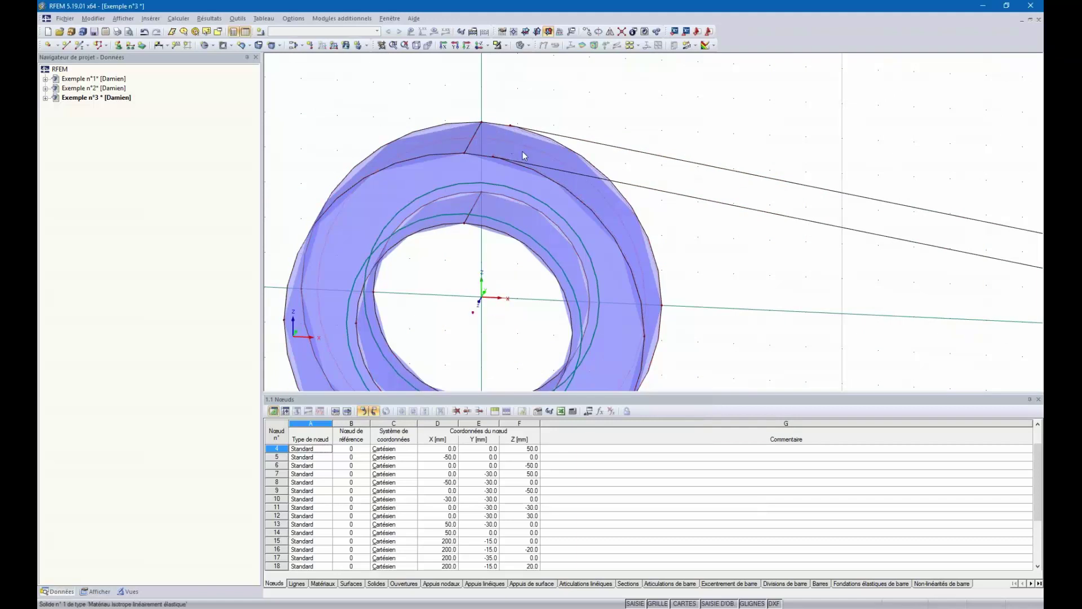
pyautogui.keyDown('ctrl'); pyautogui.moveTo(562, 112); pyautogui.dragTo(478, 140, button='middle'); pyautogui.keyUp('ctrl')
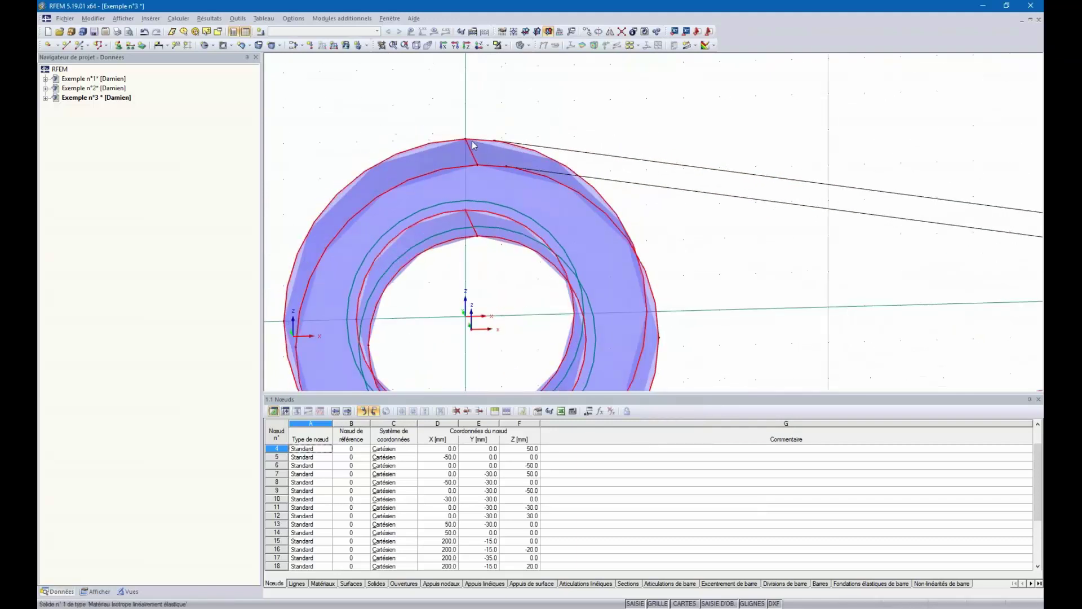
pyautogui.click(478, 164)
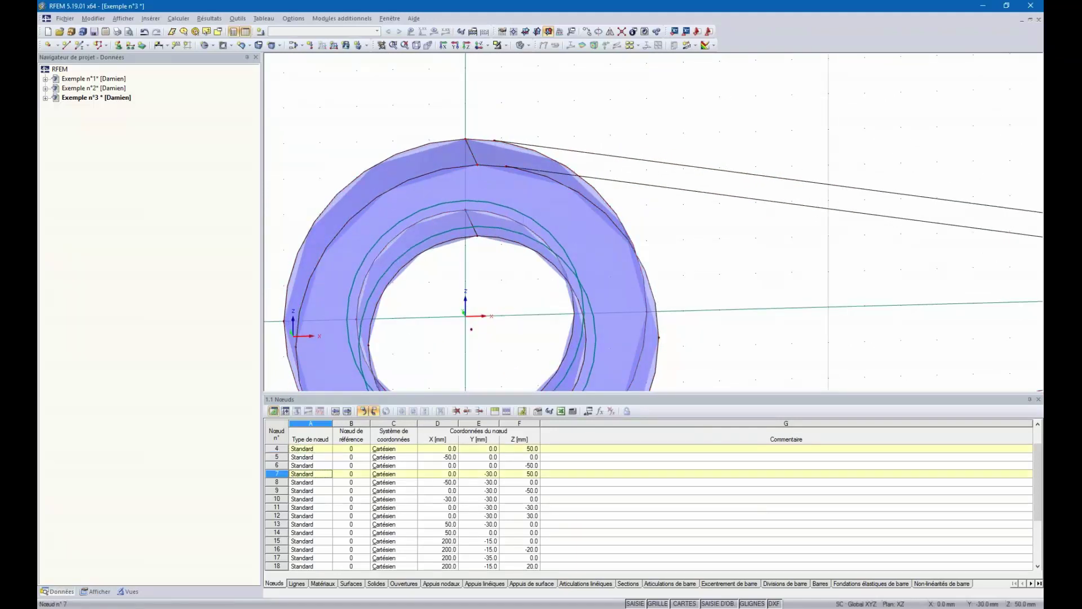
pyautogui.moveTo(483, 165); pyautogui.dragTo(506, 167)
pyautogui.scroll(-3, 514, 119)
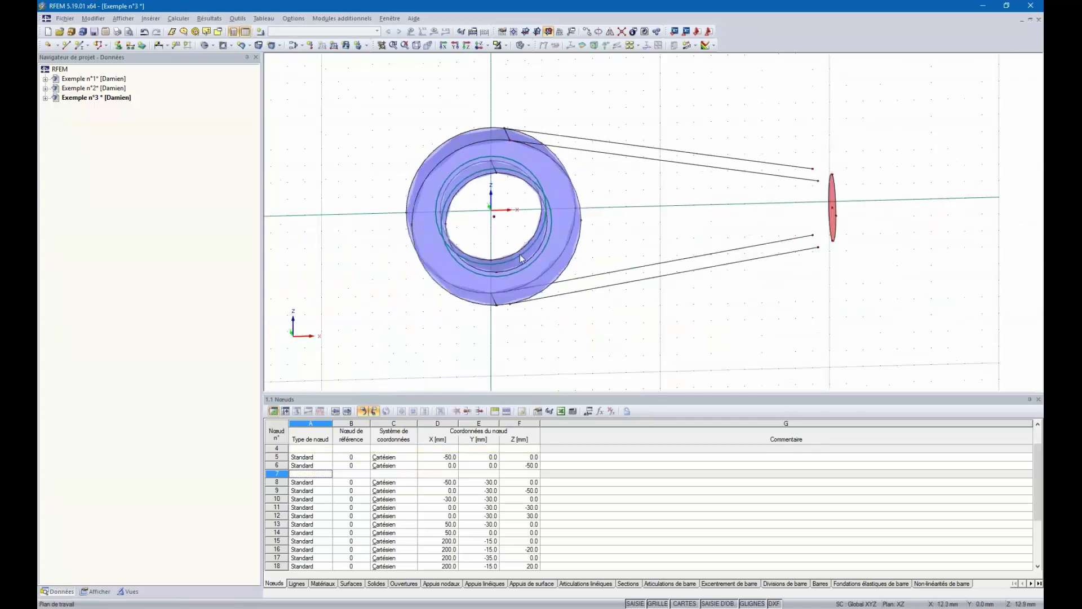
# Move both end nodes of the ring's bottom outer seam line onto the start nodes of the lower tangent lines
pyautogui.keyDown('ctrl'); pyautogui.moveTo(628, 299); pyautogui.dragTo(495, 283, button='middle'); pyautogui.keyUp('ctrl')
pyautogui.scroll(4, 496, 282)
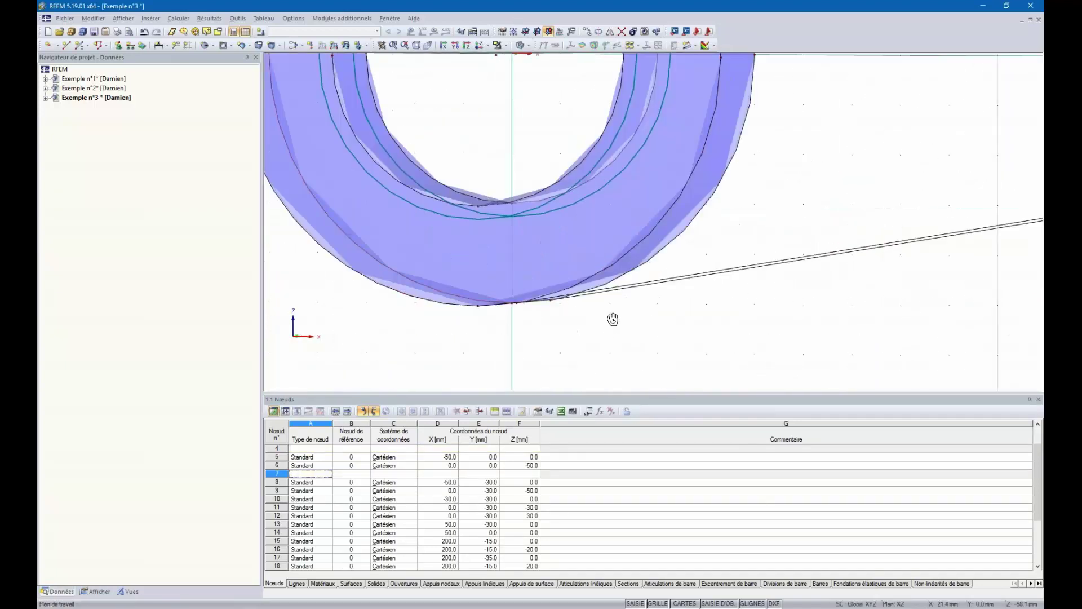
pyautogui.keyDown('ctrl'); pyautogui.moveTo(612, 316); pyautogui.dragTo(477, 308, button='middle'); pyautogui.keyUp('ctrl')
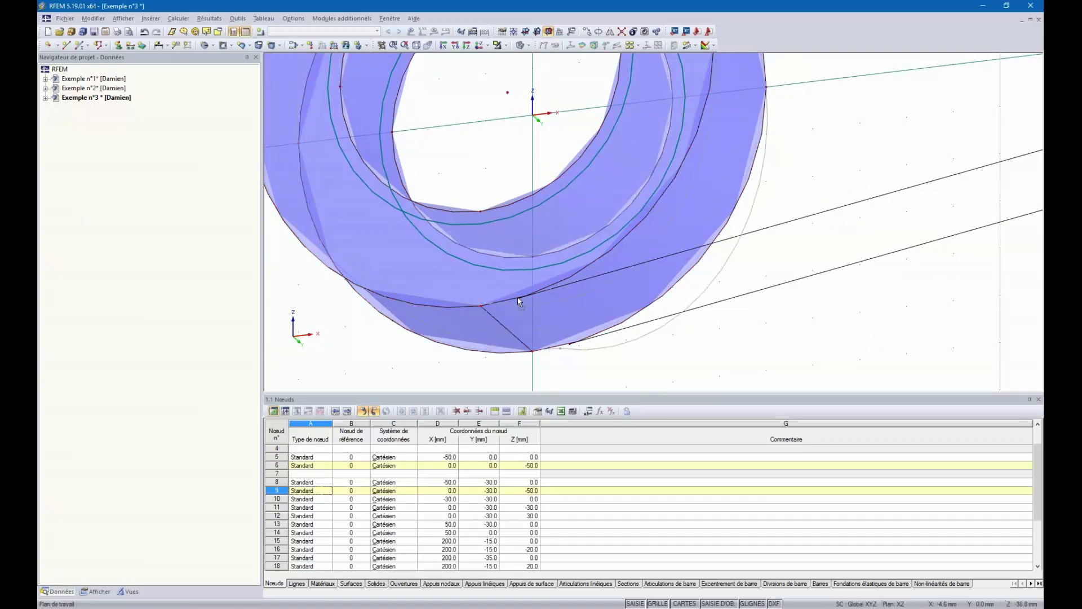
pyautogui.scroll(-2, 600, 246)
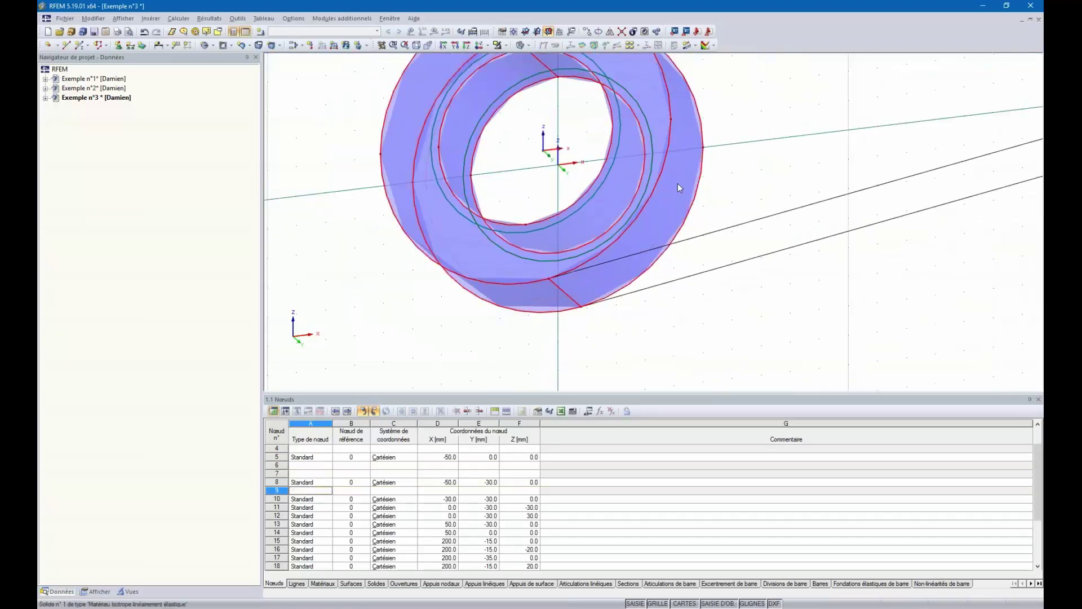
# Divide the circular surface's boundary line with equally spaced intermediate nodes
pyautogui.scroll(-3, 687, 93)
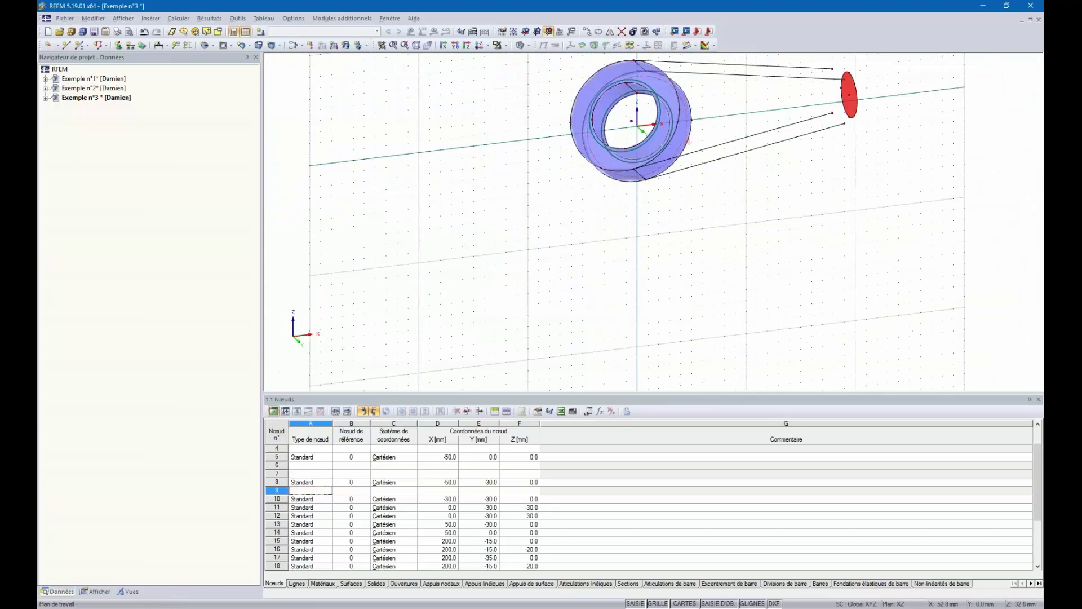
pyautogui.scroll(-2, 676, 135)
pyautogui.scroll(4, 767, 124)
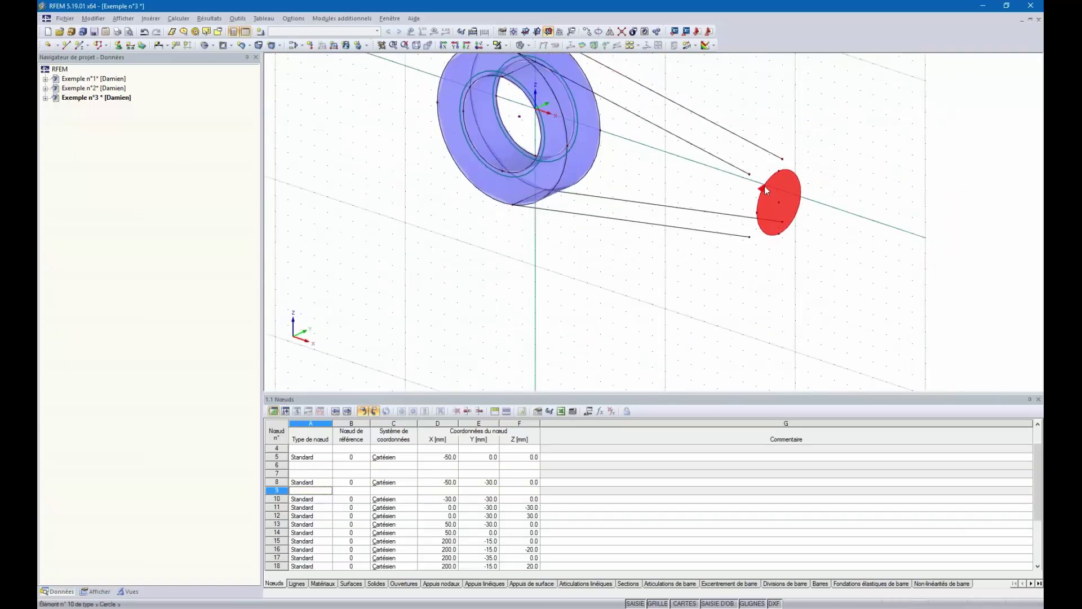
pyautogui.rightClick(765, 185)
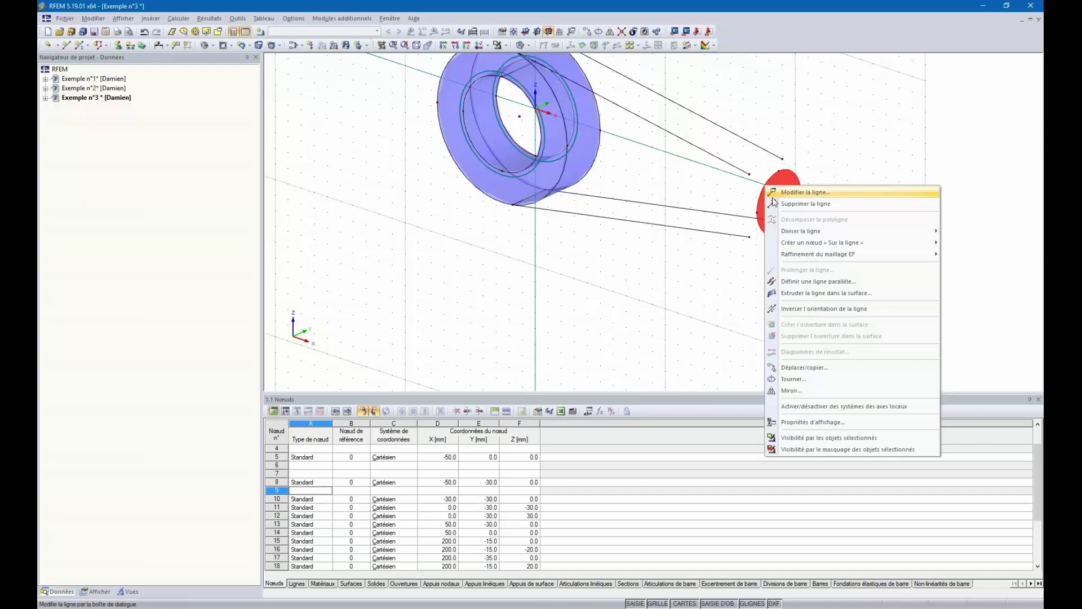
pyautogui.moveTo(792, 231)
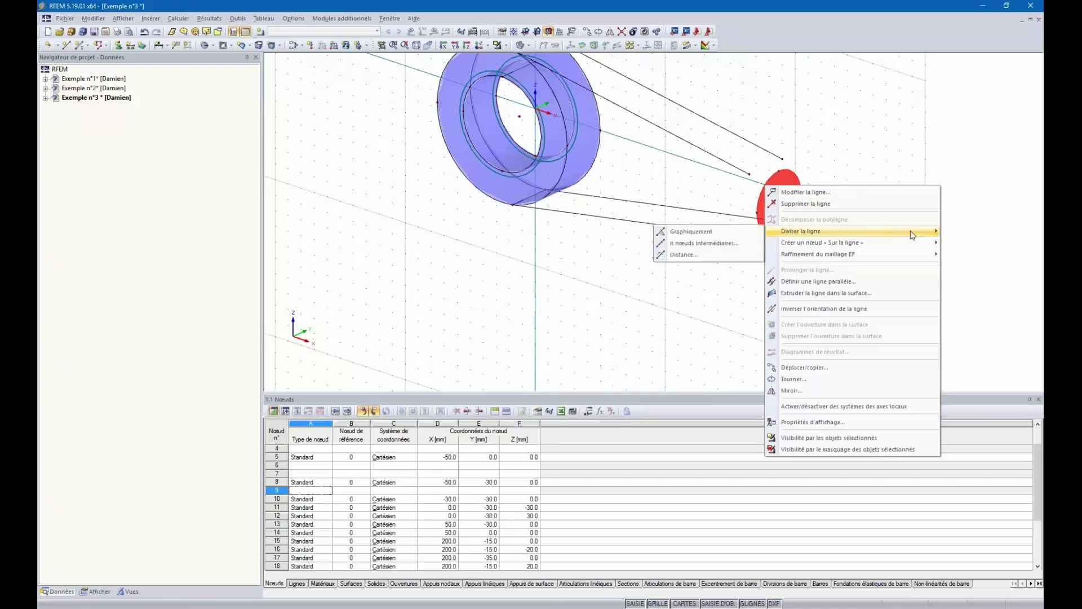
pyautogui.click(700, 243)
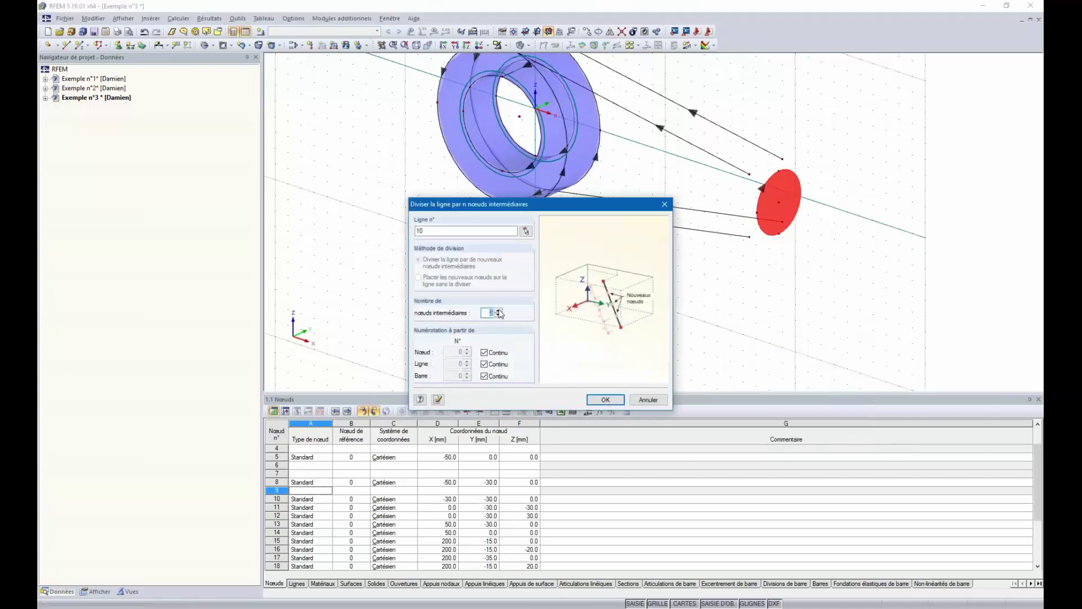
pyautogui.click(606, 400)
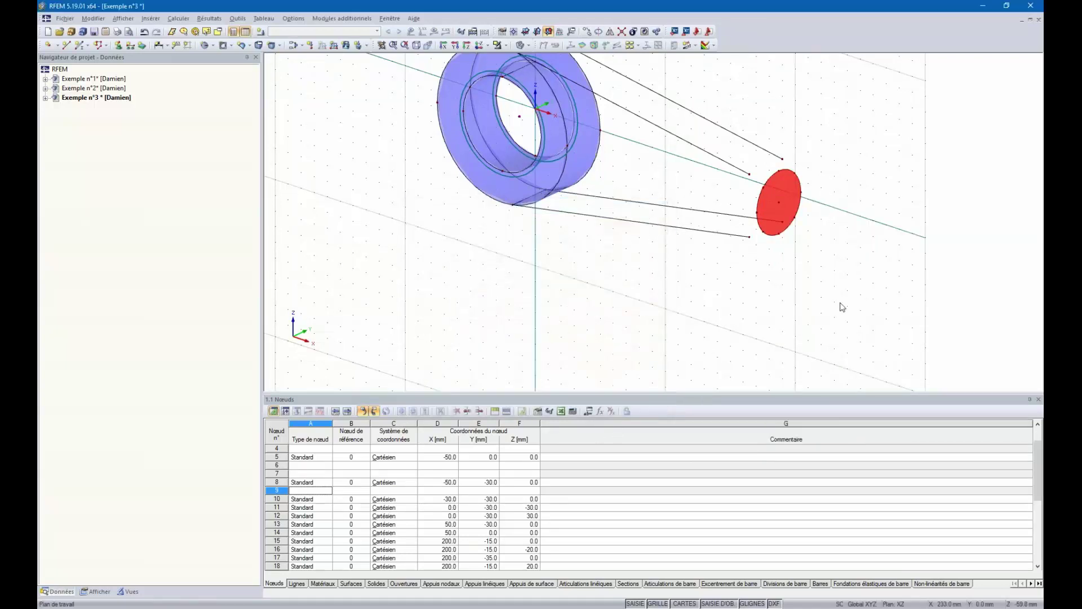
# Move the free end nodes of the four tangent lines onto the diagonal nodes of the circular surface's boundary
pyautogui.keyDown('ctrl'); pyautogui.moveTo(844, 143); pyautogui.dragTo(739, 182, button='middle'); pyautogui.keyUp('ctrl')
pyautogui.moveTo(671, 217); pyautogui.dragTo(680, 232)
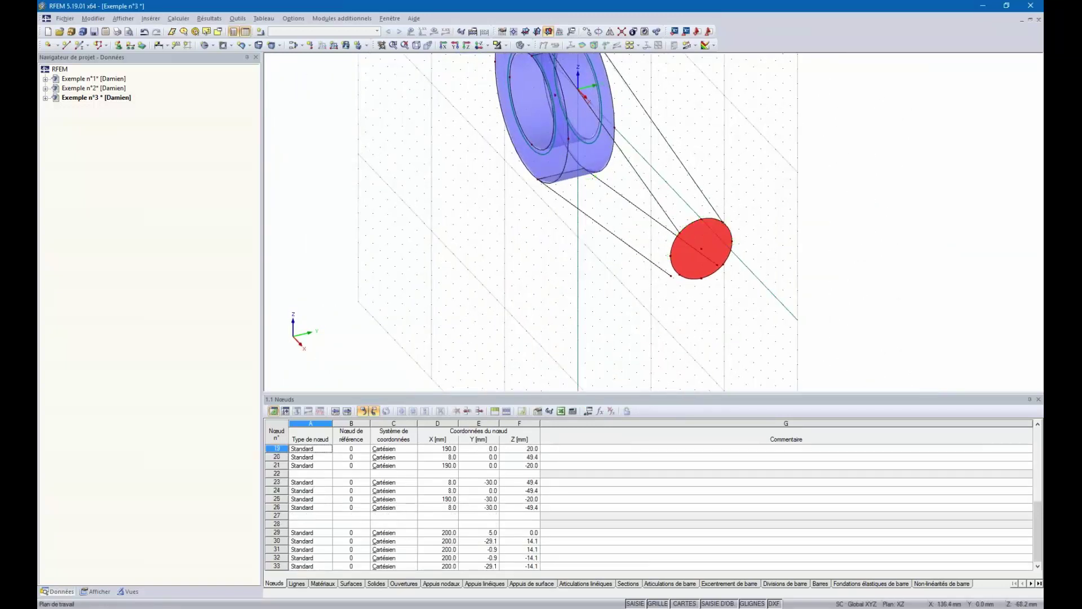
pyautogui.moveTo(680, 276); pyautogui.dragTo(721, 285)
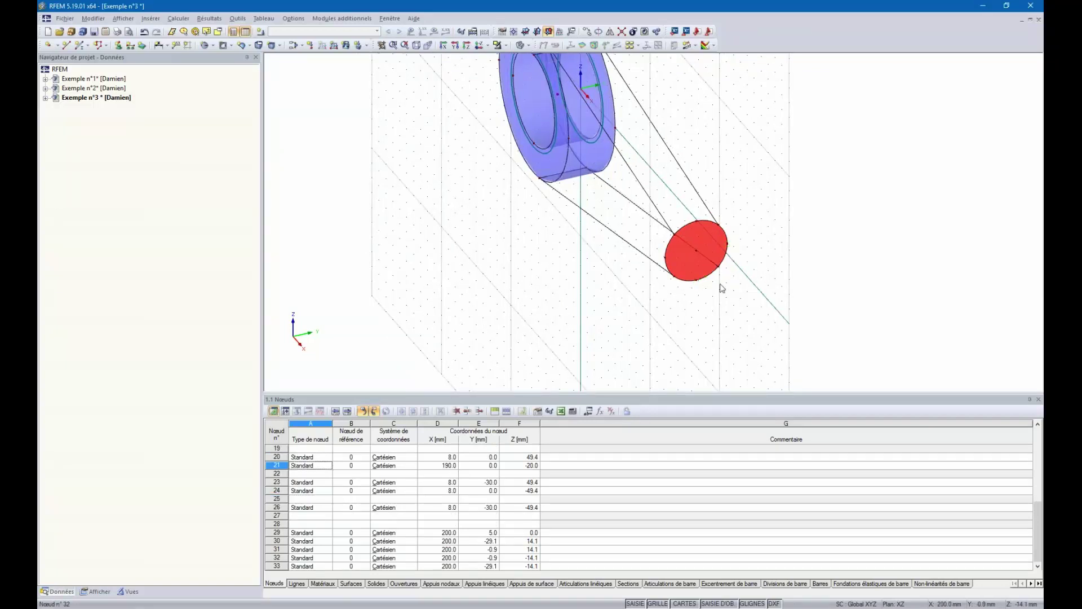
pyautogui.keyDown('ctrl'); pyautogui.moveTo(721, 285); pyautogui.dragTo(800, 213, button='middle'); pyautogui.keyUp('ctrl')
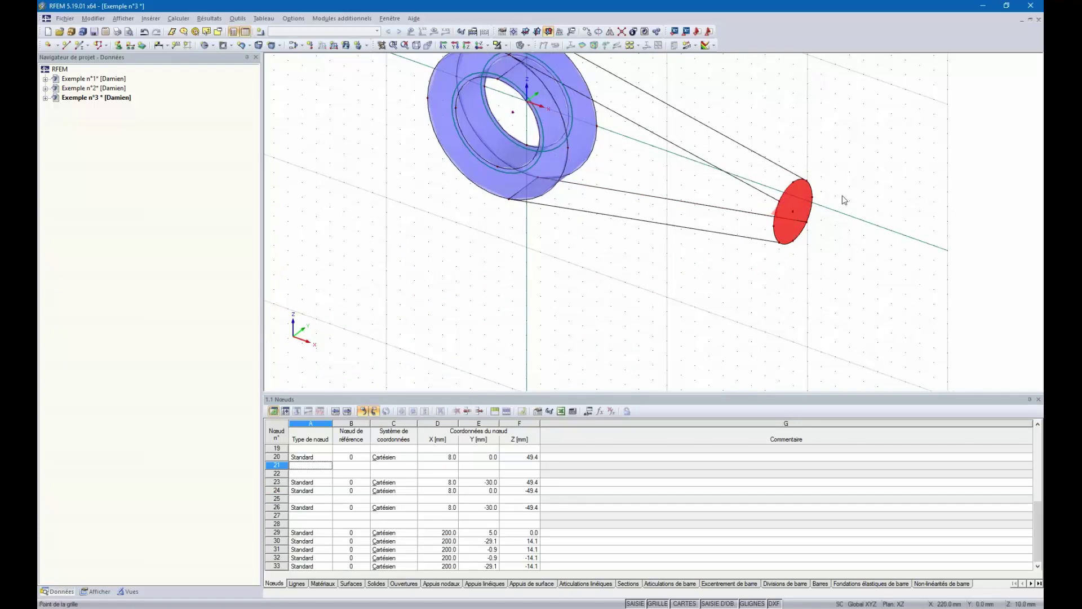
# Connect the tangent lines with the boundary arcs in the area around the circular surface
pyautogui.keyDown('ctrl'); pyautogui.moveTo(843, 201); pyautogui.dragTo(700, 273, button='middle'); pyautogui.keyUp('ctrl')
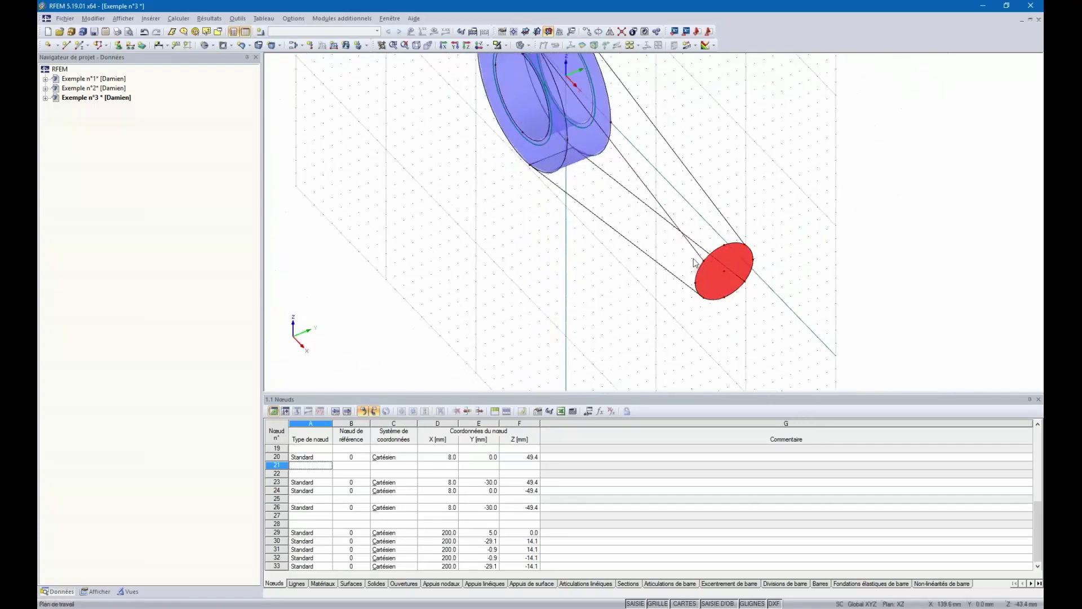
pyautogui.keyDown('ctrl'); pyautogui.moveTo(704, 313); pyautogui.dragTo(778, 291, button='middle'); pyautogui.keyUp('ctrl')
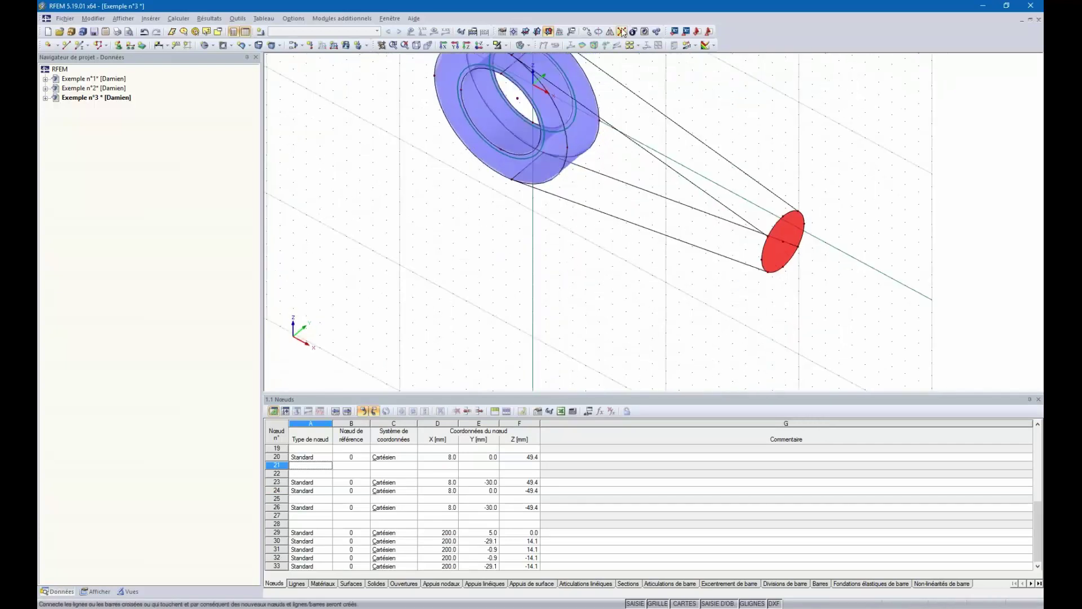
pyautogui.moveTo(748, 143); pyautogui.dragTo(882, 338)
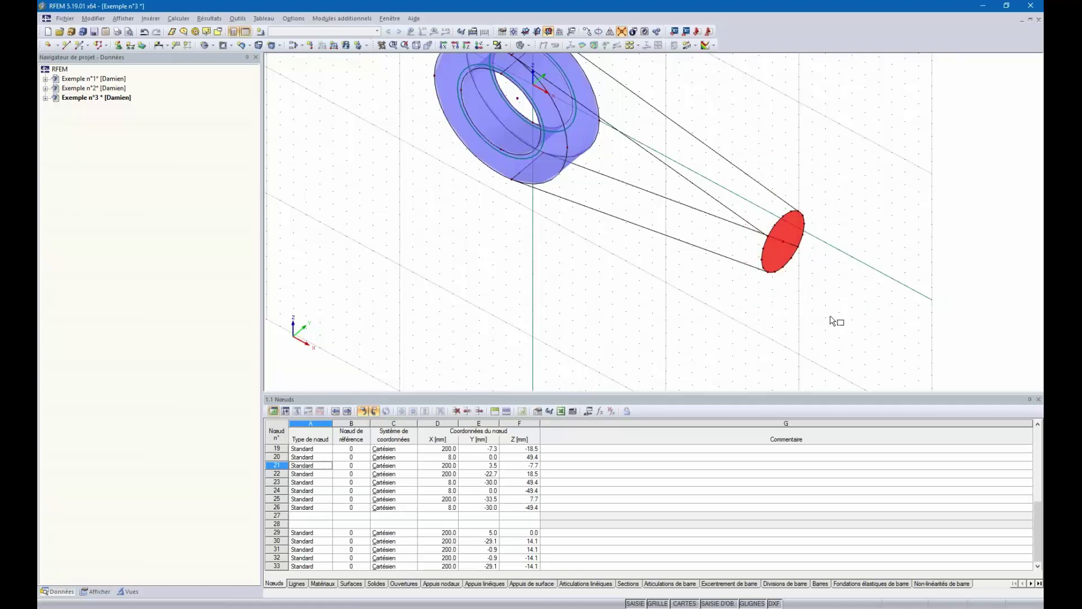
pyautogui.scroll(1, 772, 238)
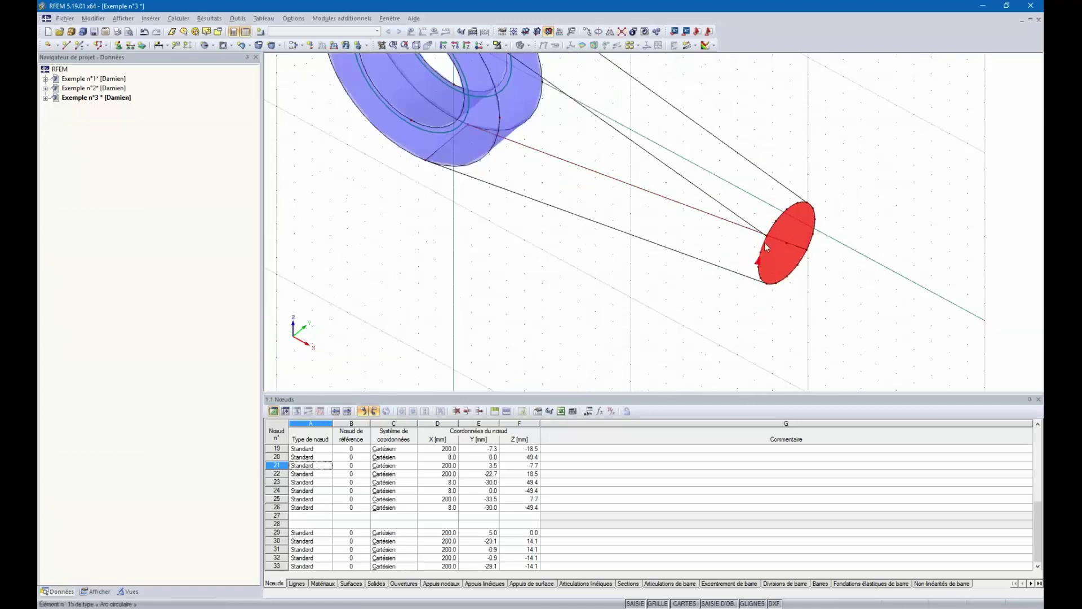
# Create a null-stiffness quadrangle surface on the connecting part's front side, bounded by the two front tangent lines and the adjoining arcs
pyautogui.keyDown('ctrl'); pyautogui.moveTo(758, 312); pyautogui.dragTo(538, 237, button='middle'); pyautogui.keyUp('ctrl')
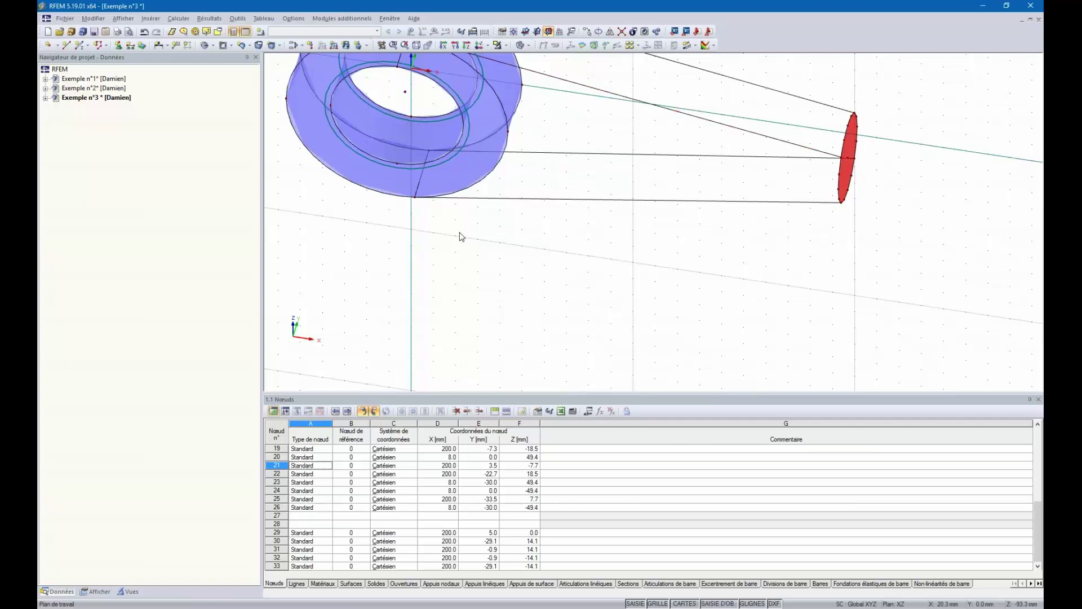
pyautogui.keyDown('ctrl'); pyautogui.moveTo(671, 204); pyautogui.dragTo(520, 210, button='middle'); pyautogui.keyUp('ctrl')
pyautogui.scroll(-2, 520, 210)
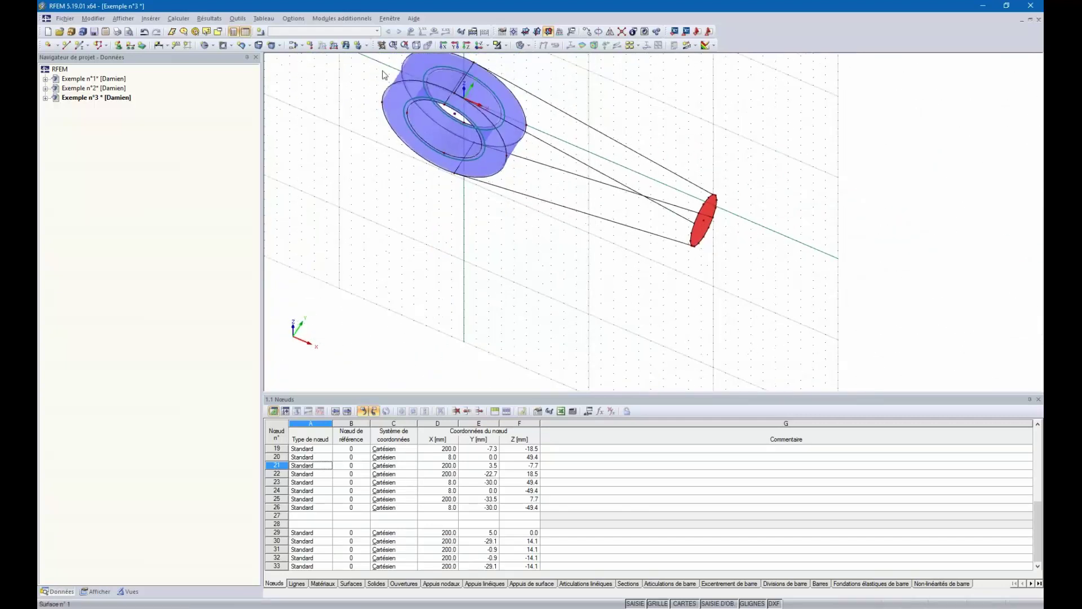
pyautogui.click(241, 50)
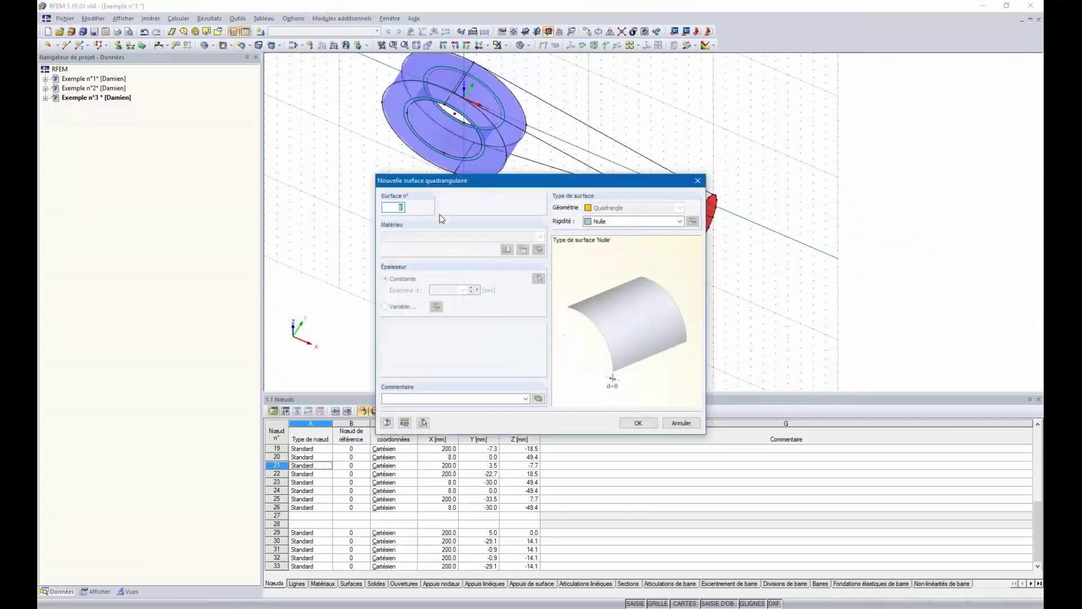
pyautogui.click(636, 423)
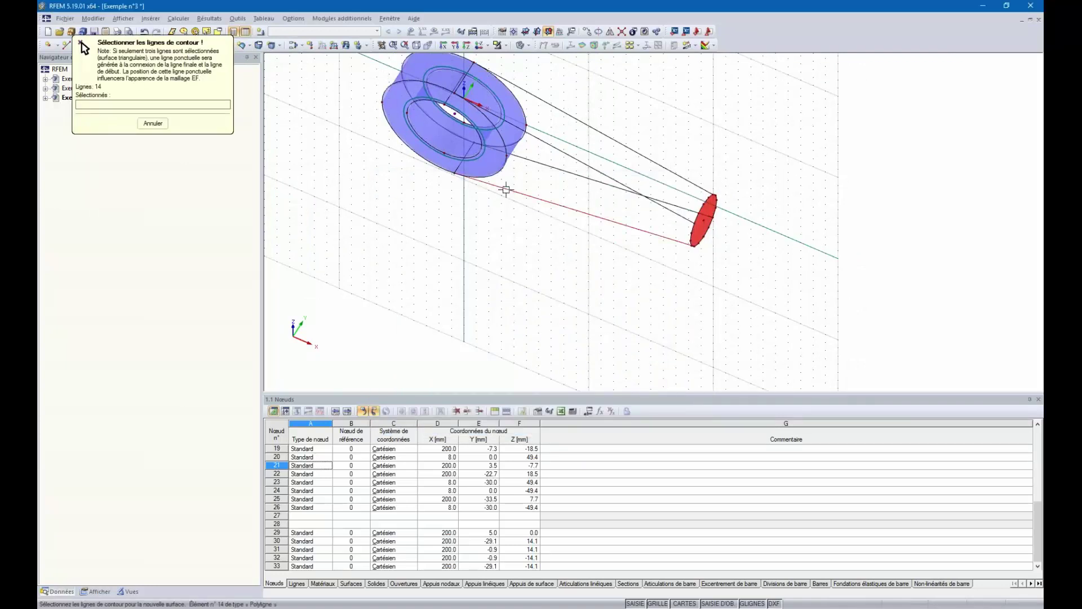
pyautogui.click(486, 116)
pyautogui.click(525, 144)
pyautogui.click(693, 228)
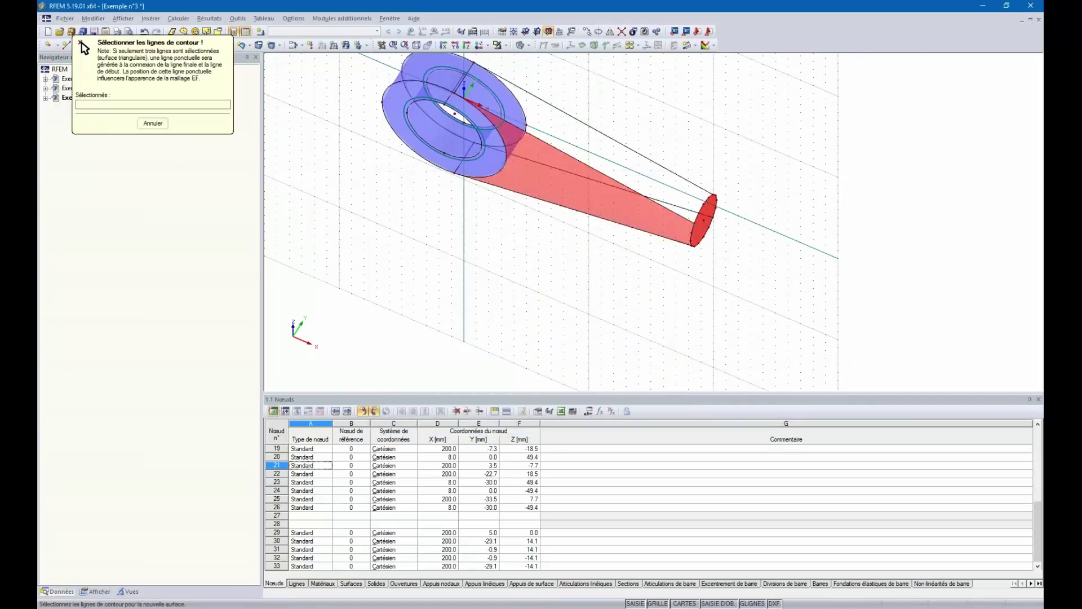
# Add the top quadrangle surface between the two upper tangent lines, the ring's top seam line and the circle's upper arc
pyautogui.click(464, 77)
pyautogui.click(528, 92)
pyautogui.click(704, 203)
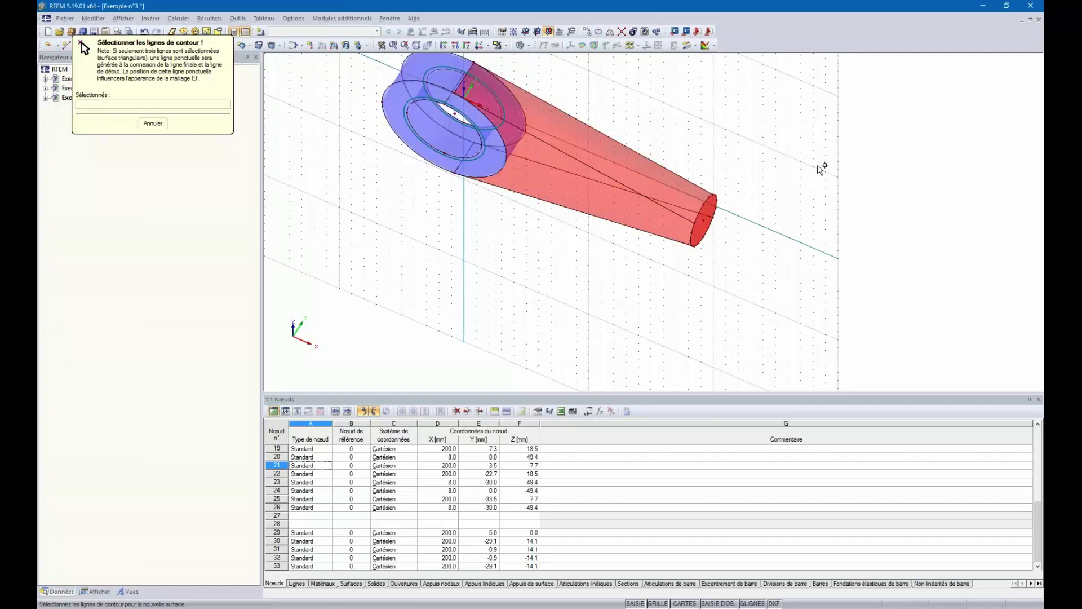
# Add the rear quadrangle surface between the two rear tangent lines, the ring's rear outer arc and the circle's rear arc
pyautogui.keyDown('ctrl'); pyautogui.moveTo(825, 185); pyautogui.dragTo(348, 162, button='middle'); pyautogui.keyUp('ctrl')
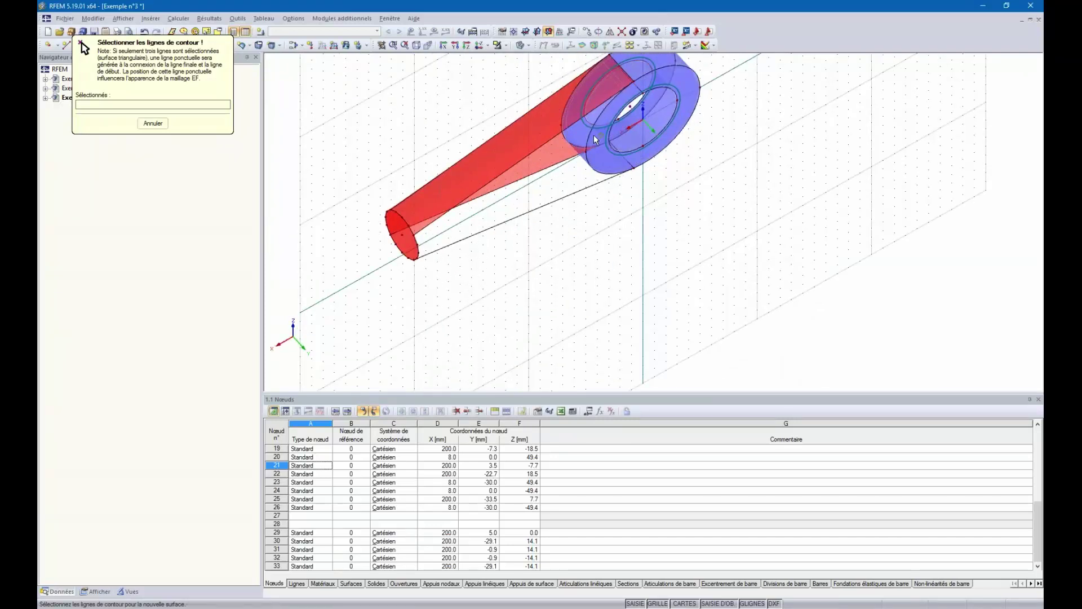
pyautogui.click(490, 193)
pyautogui.click(423, 242)
pyautogui.click(427, 237)
pyautogui.click(427, 237)
# Add the bottom quadrangle surface between the two lower tangent lines and end the surface creation
pyautogui.keyDown('ctrl'); pyautogui.moveTo(532, 297); pyautogui.dragTo(633, 306, button='middle'); pyautogui.keyUp('ctrl')
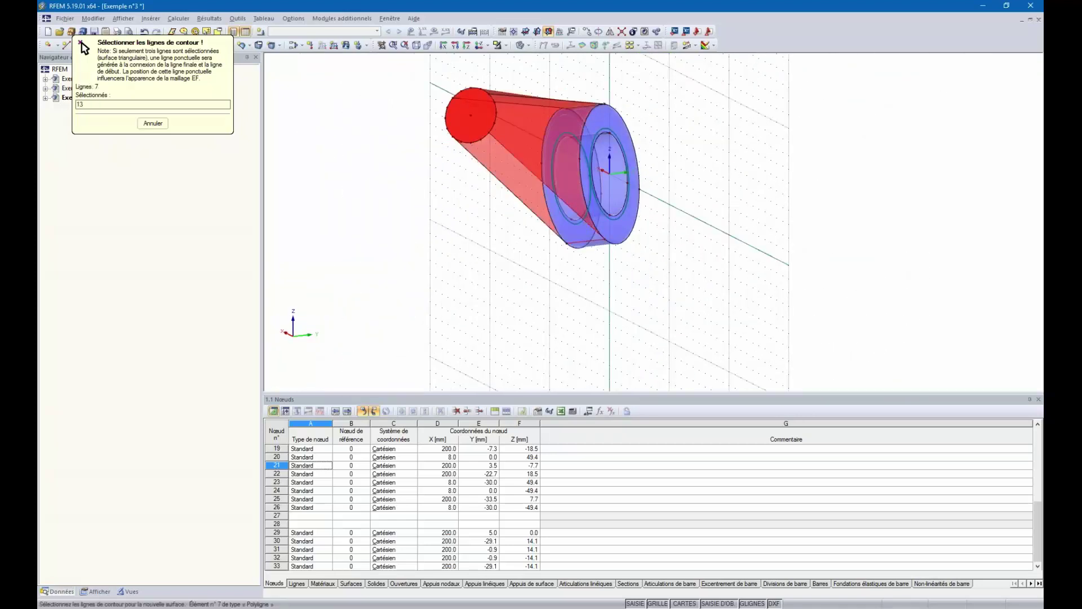
pyautogui.click(559, 236)
pyautogui.keyDown('ctrl'); pyautogui.moveTo(469, 142); pyautogui.dragTo(588, 261, button='middle'); pyautogui.keyUp('ctrl')
pyautogui.press('Escape')
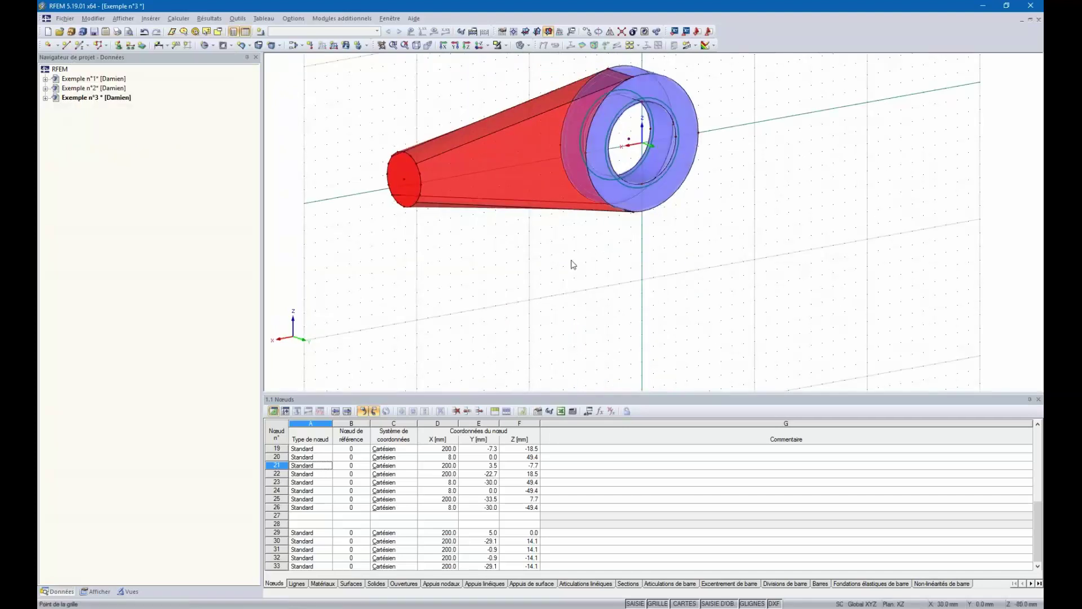
# Create a solid of material Acier S 235 from boundary surfaces 6-11 enclosing the connecting part
pyautogui.keyDown('ctrl'); pyautogui.moveTo(546, 291); pyautogui.dragTo(501, 331, button='middle'); pyautogui.keyUp('ctrl')
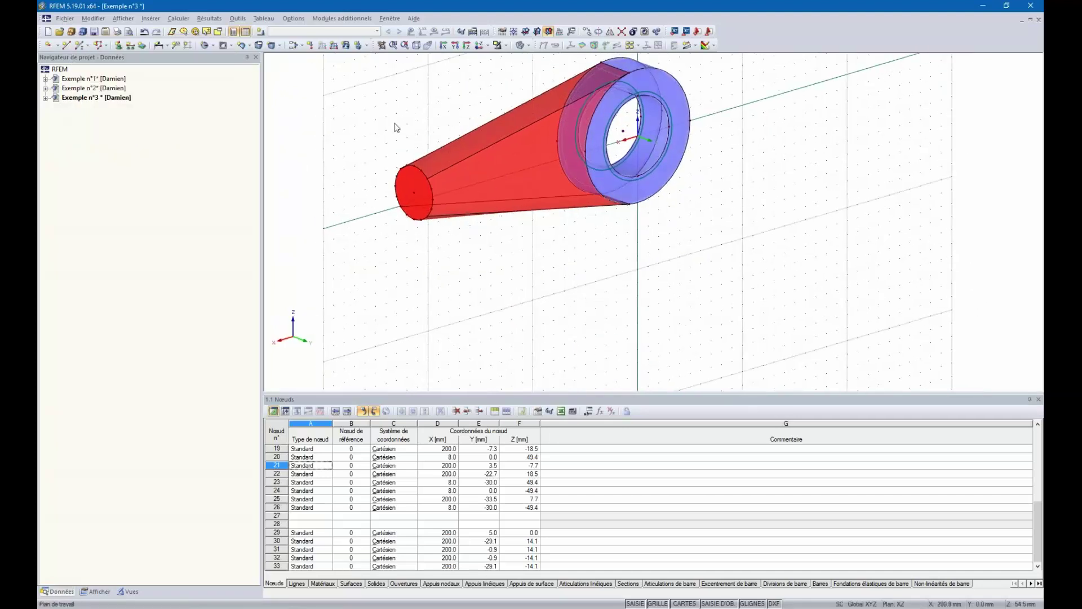
pyautogui.click(258, 45)
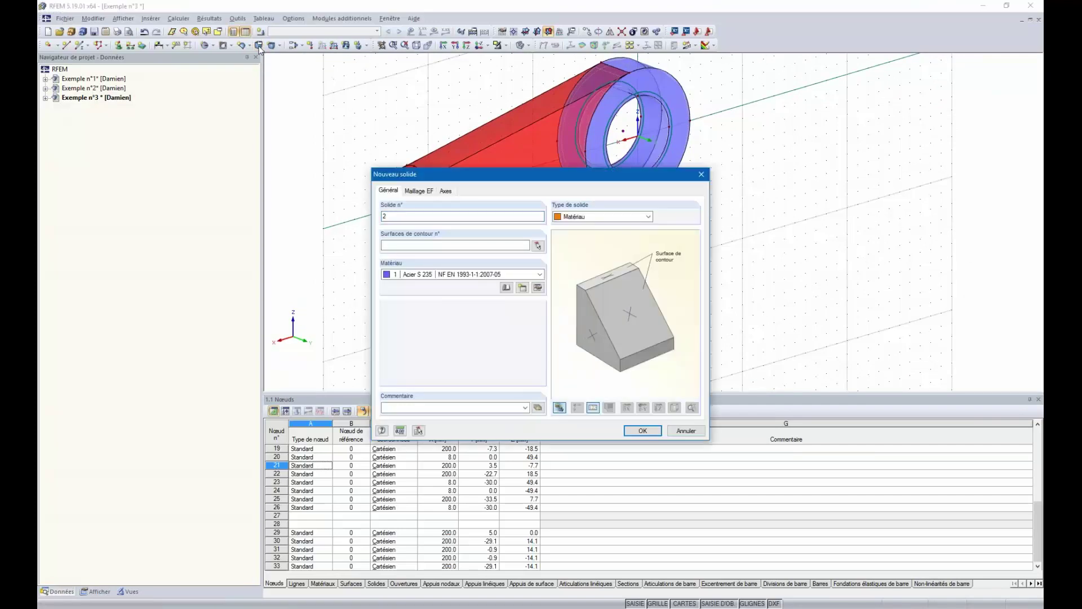
pyautogui.click(538, 246)
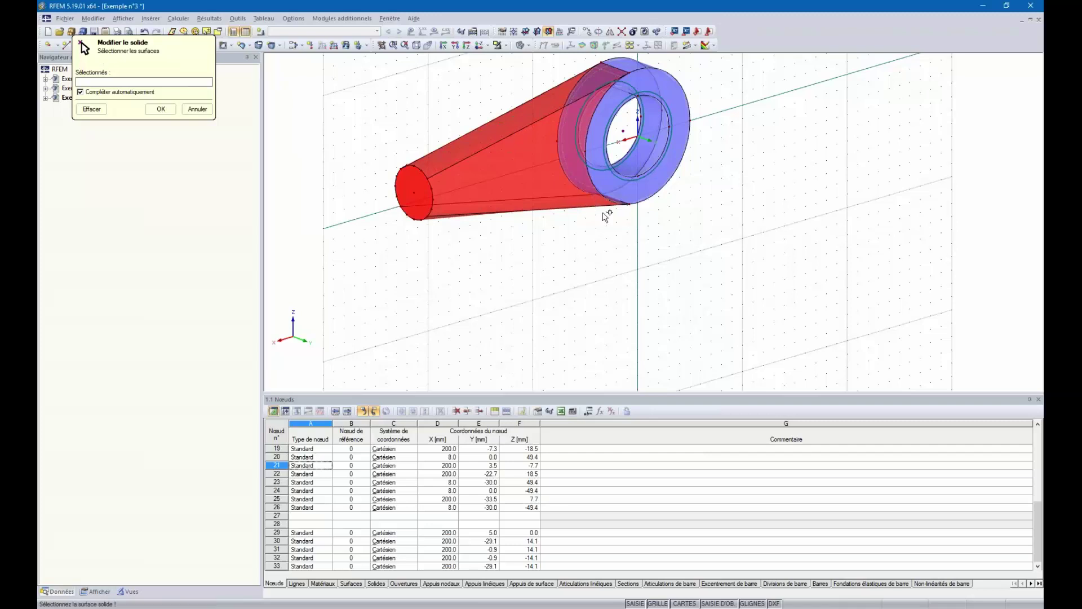
pyautogui.click(520, 45)
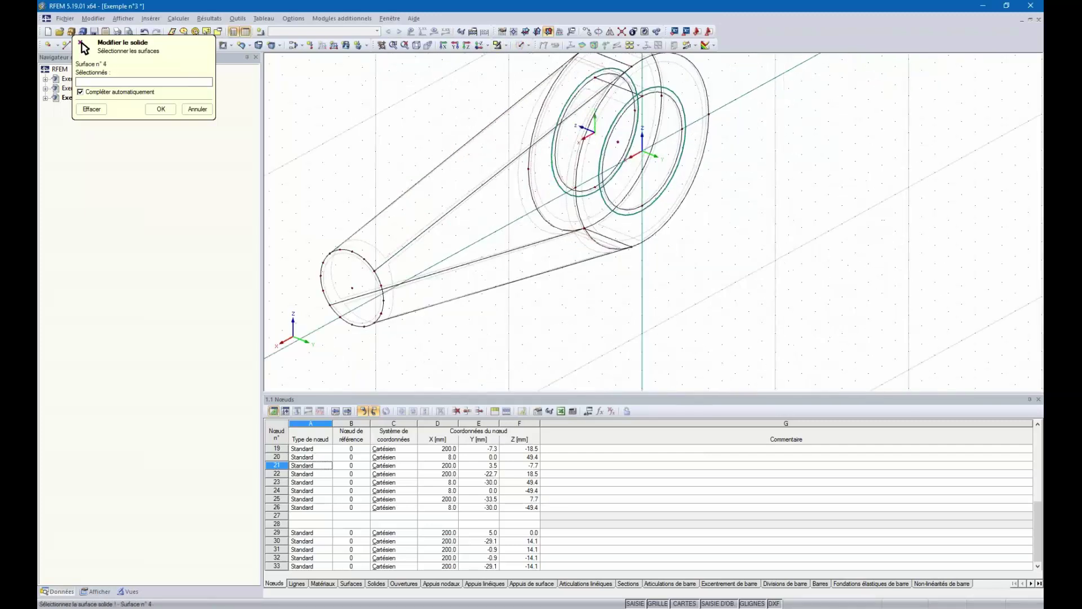
pyautogui.scroll(3, 604, 174)
pyautogui.scroll(5, 605, 174)
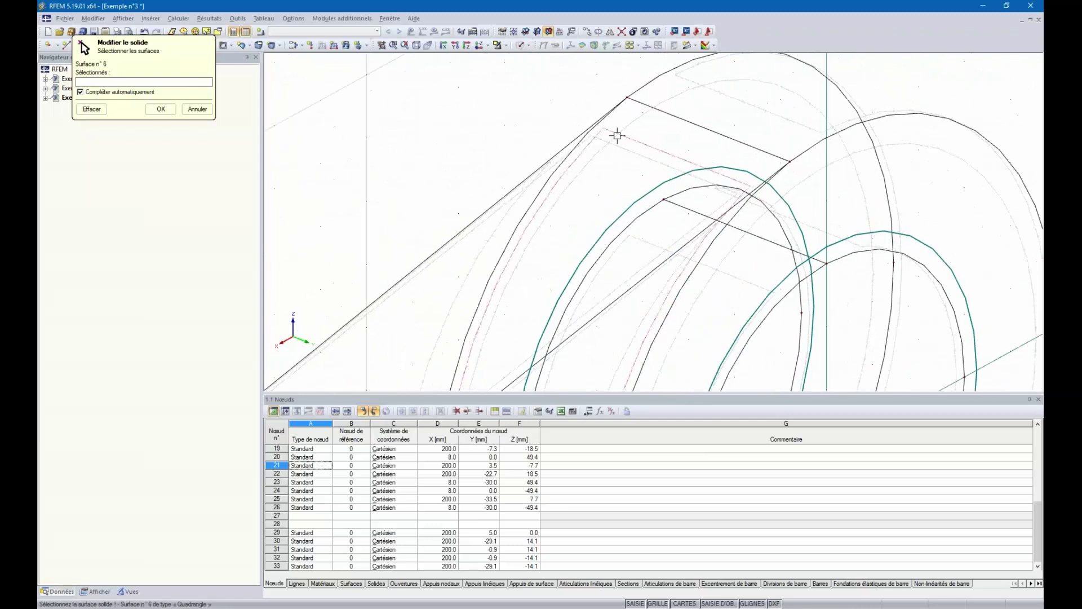
pyautogui.scroll(-8, 623, 186)
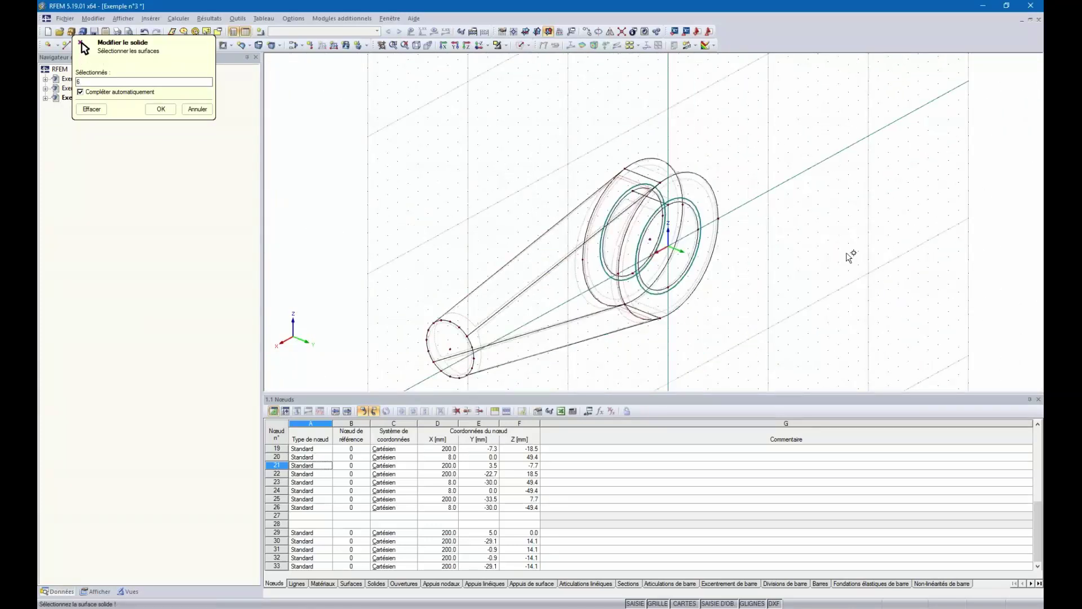
pyautogui.keyDown('ctrl'); pyautogui.moveTo(758, 238); pyautogui.dragTo(745, 247, button='middle'); pyautogui.keyUp('ctrl')
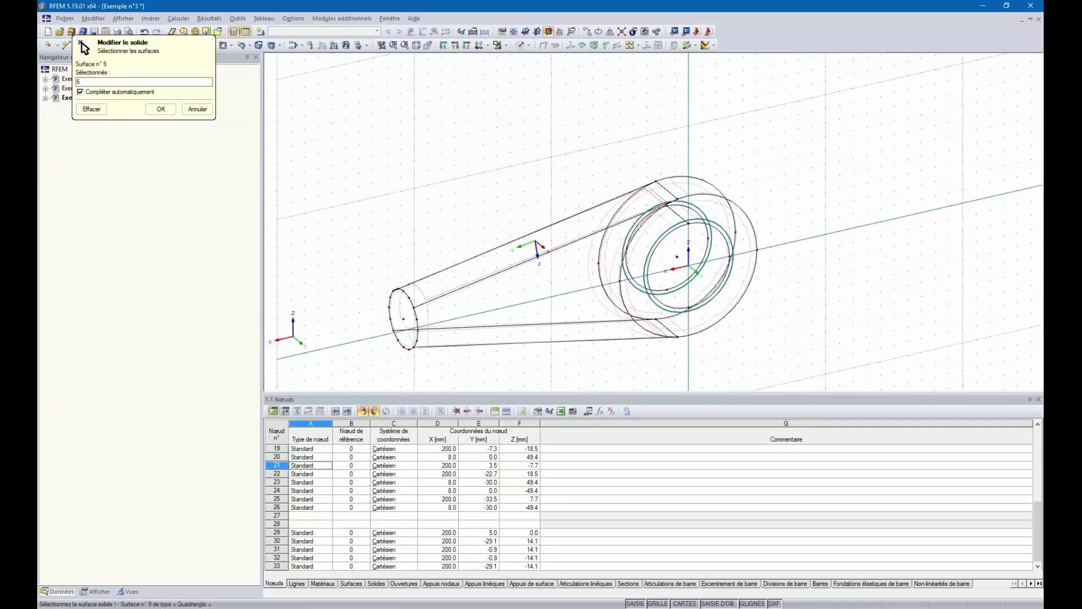
pyautogui.click(537, 250)
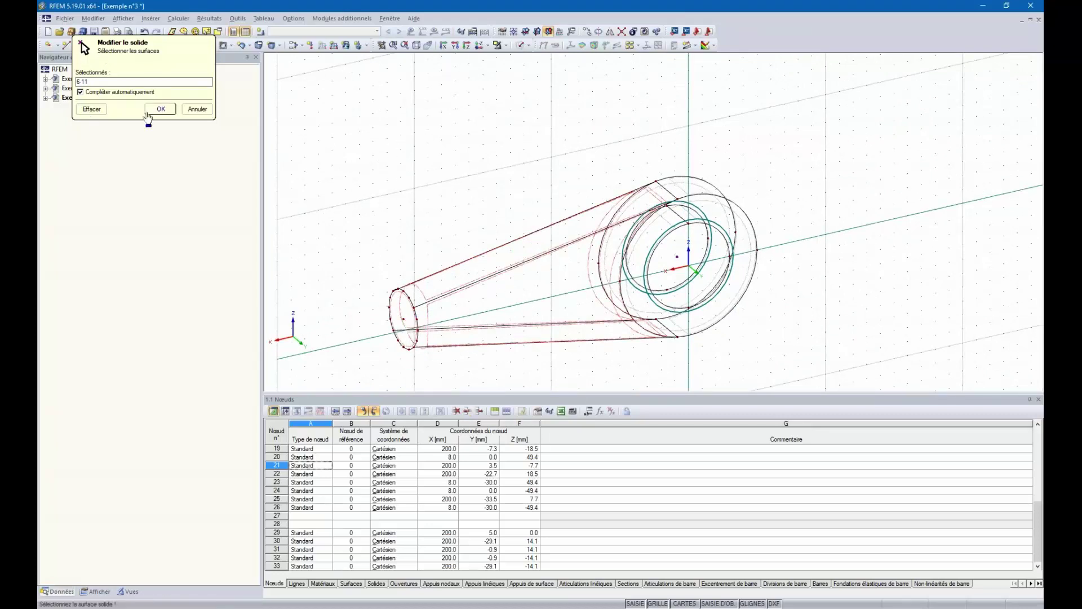
pyautogui.click(160, 109)
pyautogui.click(643, 431)
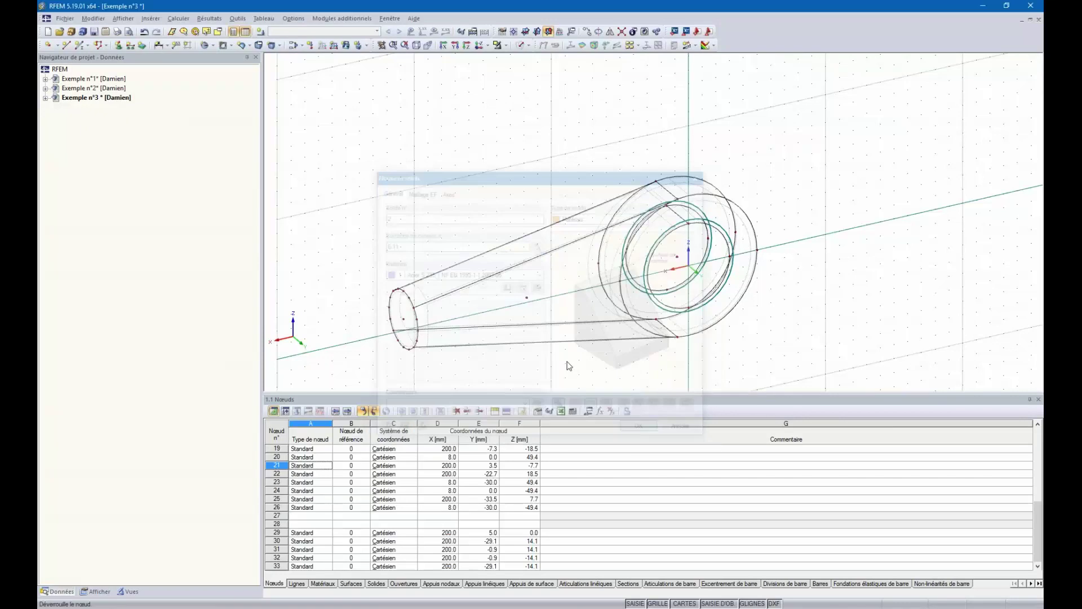
pyautogui.click(519, 47)
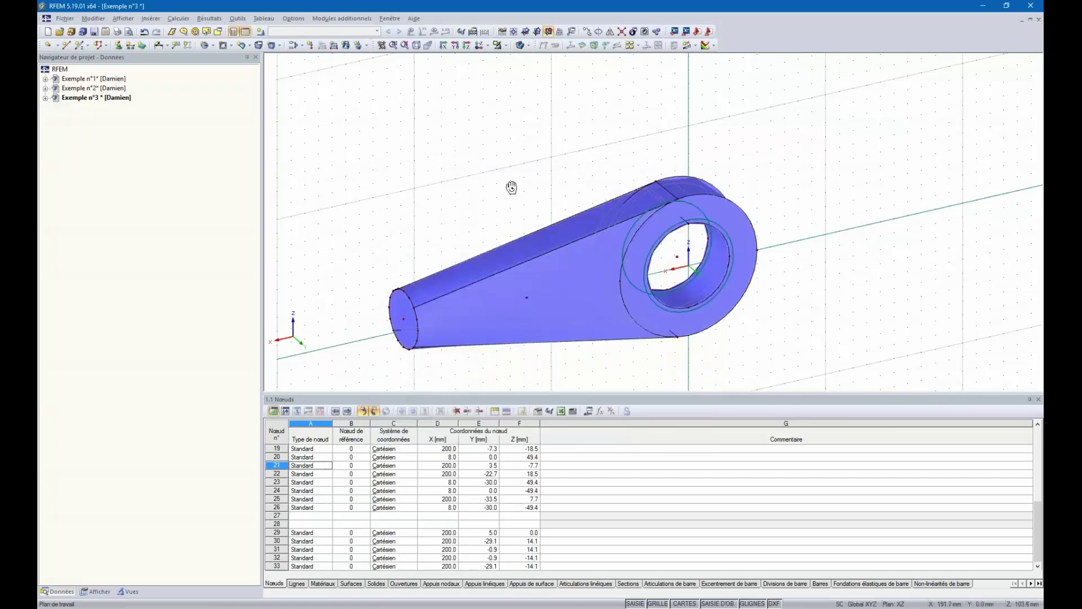
# Extrude the connecting part's circular end surface with a height of -20 mm in Acier S 235
pyautogui.keyDown('ctrl'); pyautogui.moveTo(510, 187); pyautogui.dragTo(423, 180, button='middle'); pyautogui.keyUp('ctrl')
pyautogui.scroll(-3, 425, 179)
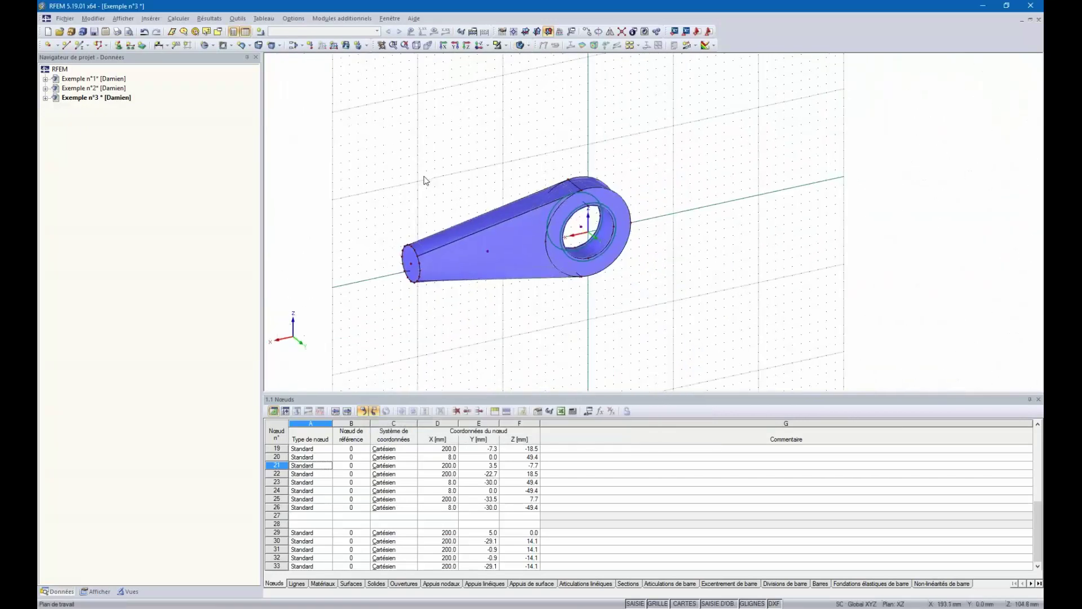
pyautogui.keyDown('ctrl'); pyautogui.moveTo(438, 314); pyautogui.dragTo(478, 314, button='middle'); pyautogui.keyUp('ctrl')
pyautogui.scroll(5, 408, 269)
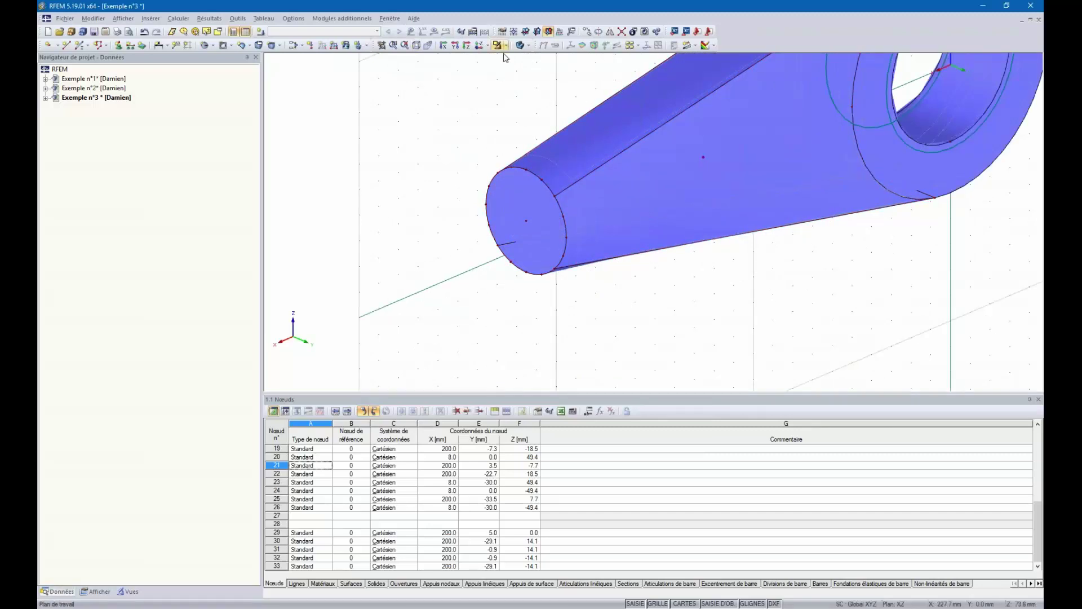
pyautogui.click(279, 45)
pyautogui.click(303, 291)
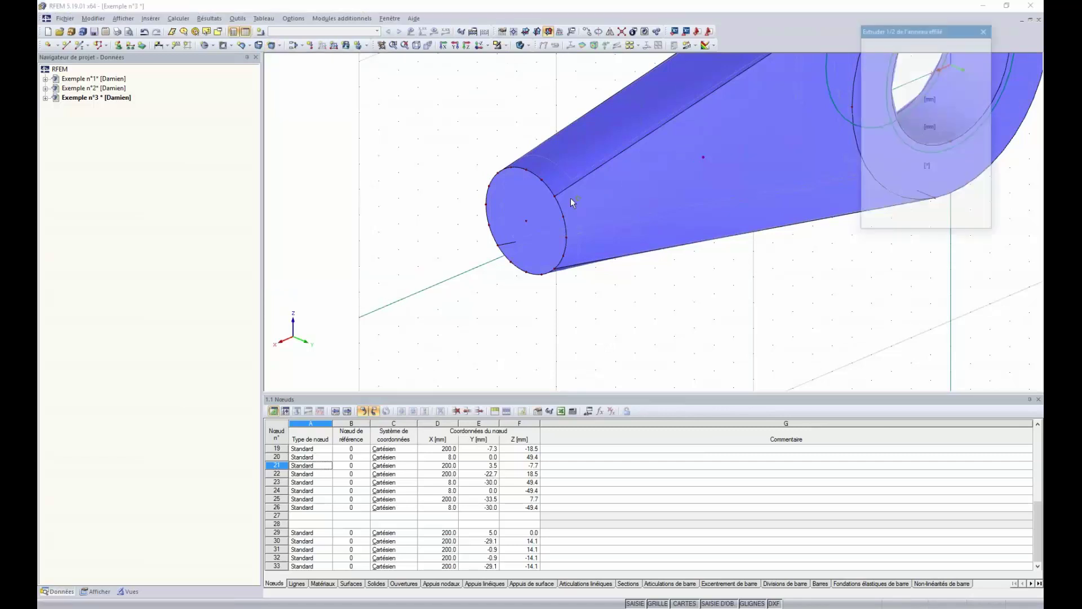
pyautogui.click(532, 179)
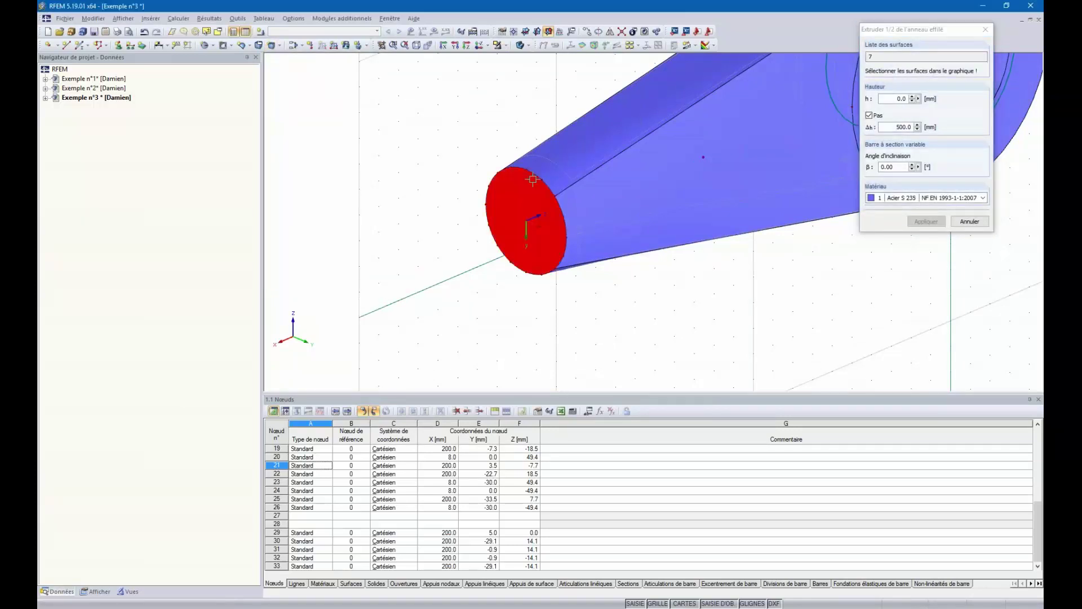
pyautogui.click(898, 99)
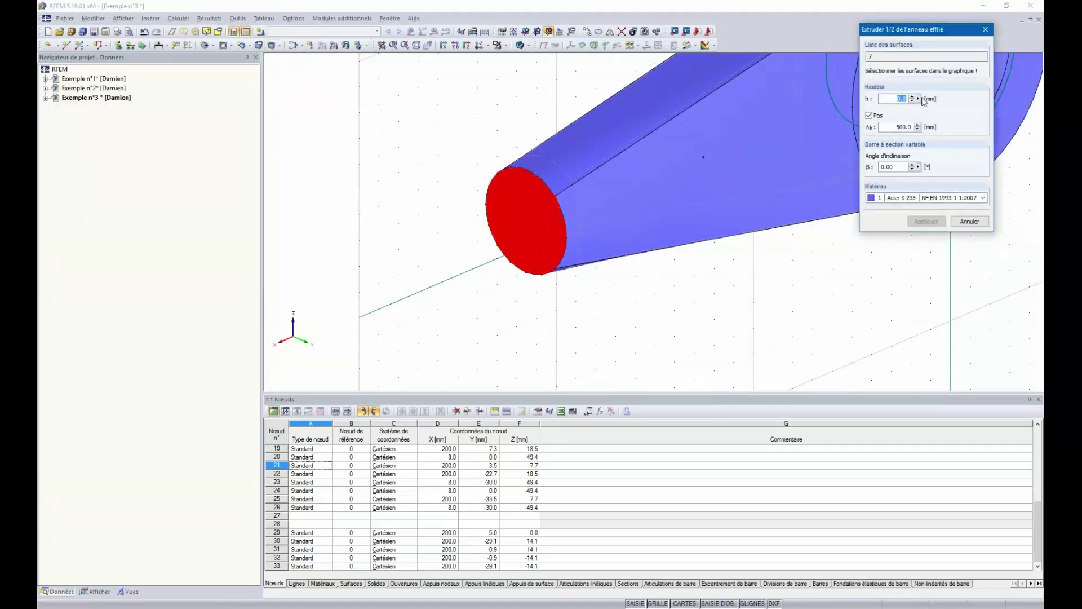
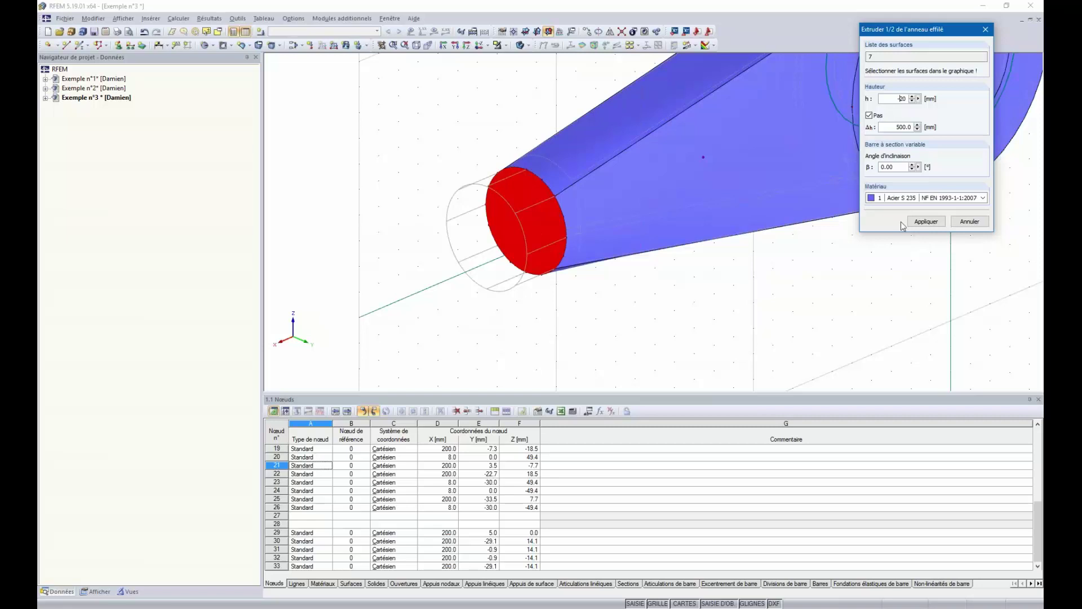
pyautogui.click(926, 225)
pyautogui.click(926, 221)
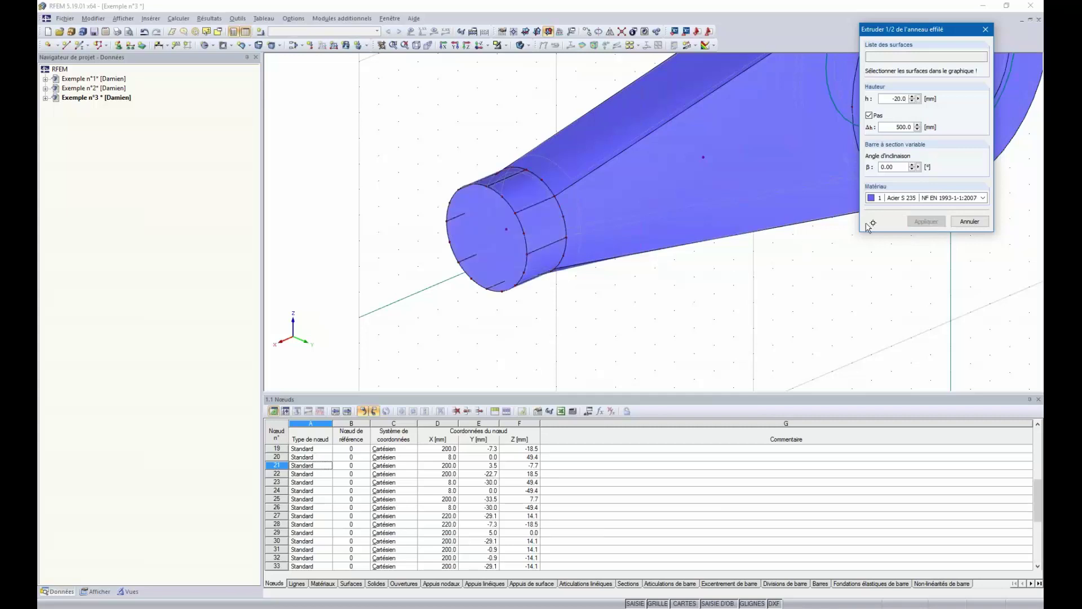
pyautogui.press('Escape')
# Change the stiffness of the extruded stub's outer circular surface to Rigide
pyautogui.scroll(-4, 684, 300)
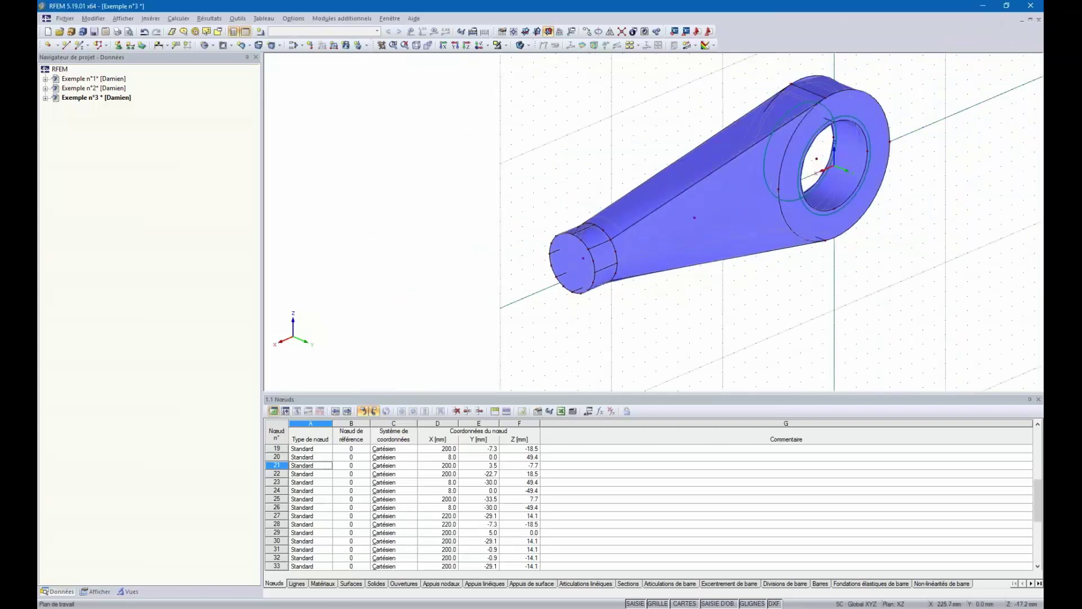
pyautogui.keyDown('ctrl'); pyautogui.moveTo(689, 317); pyautogui.dragTo(569, 265, button='middle'); pyautogui.keyUp('ctrl')
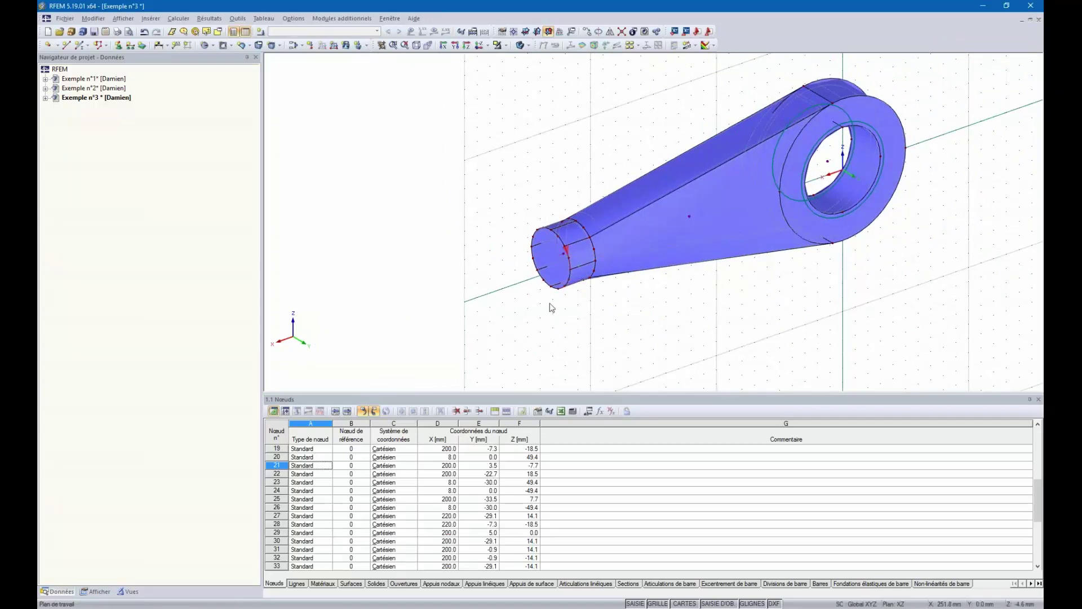
pyautogui.keyDown('ctrl'); pyautogui.moveTo(607, 309); pyautogui.dragTo(623, 323, button='middle'); pyautogui.keyUp('ctrl')
pyautogui.scroll(3, 544, 247)
pyautogui.scroll(1, 545, 246)
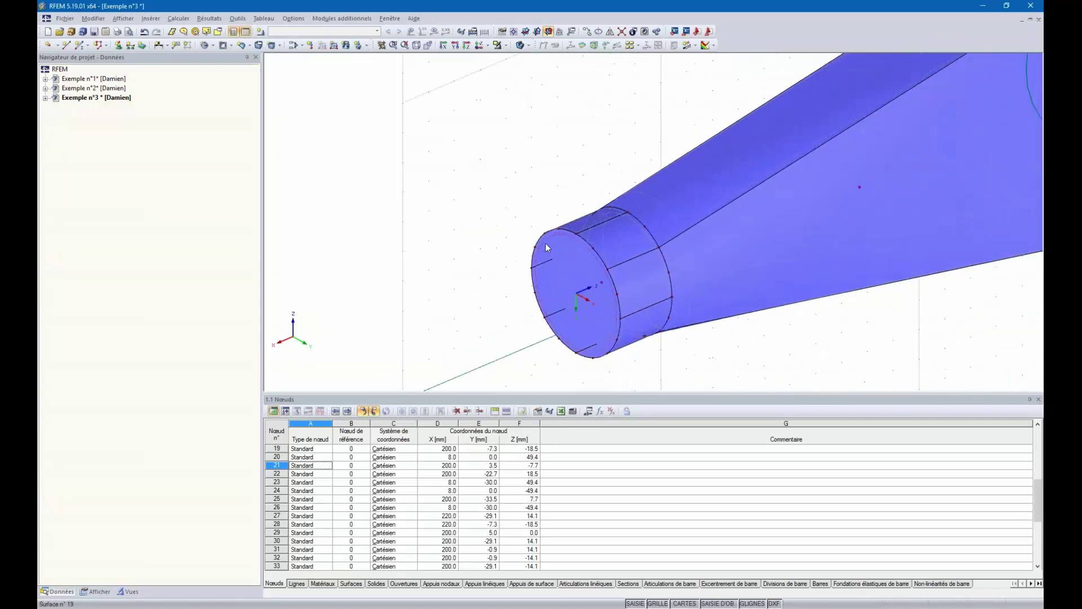
pyautogui.doubleClick(551, 242)
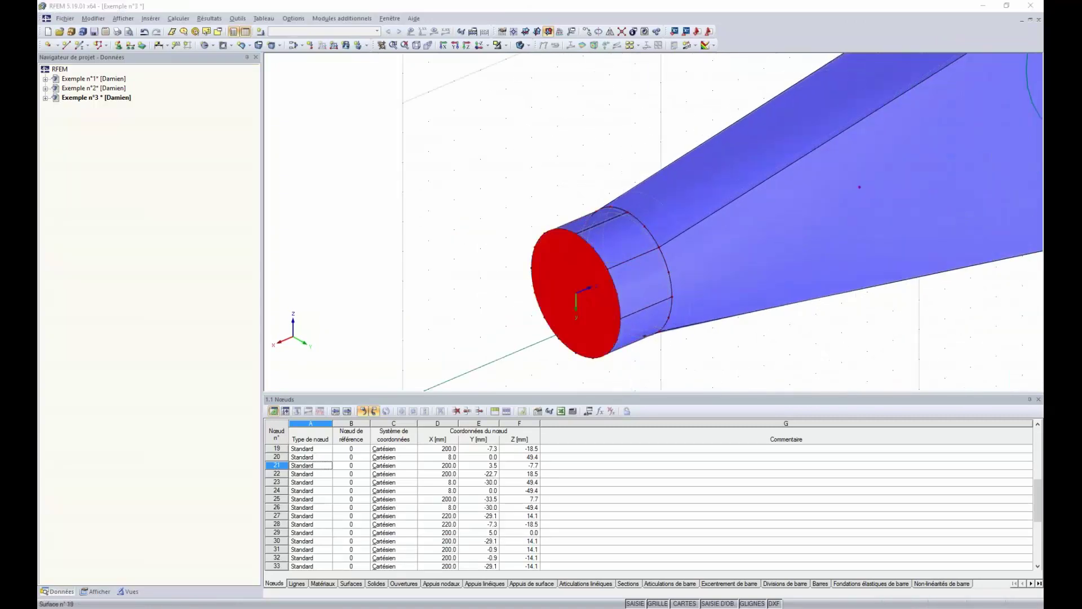
pyautogui.click(621, 231)
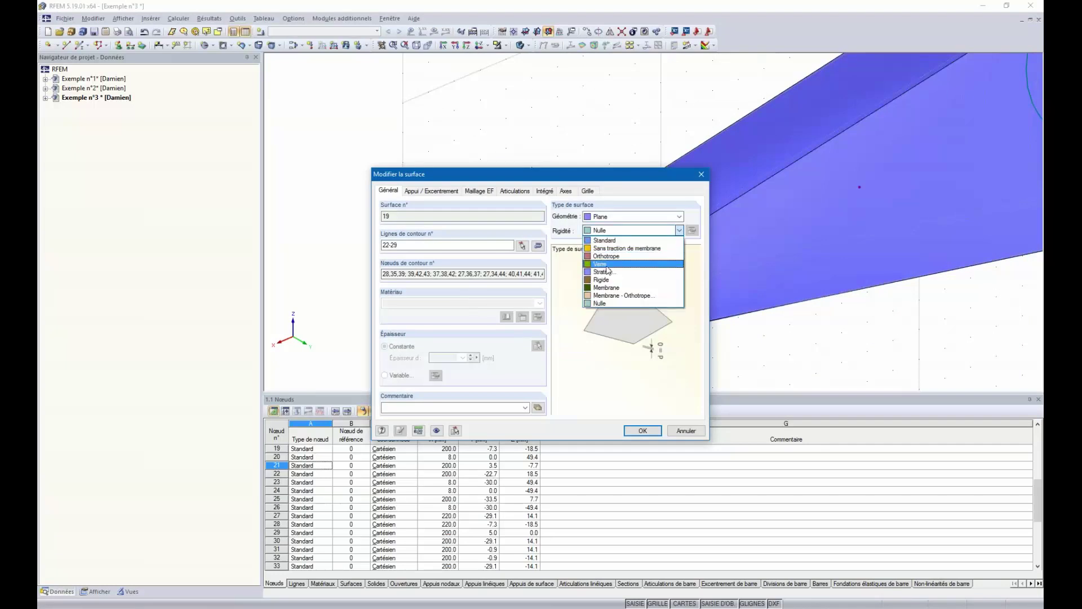
pyautogui.click(620, 262)
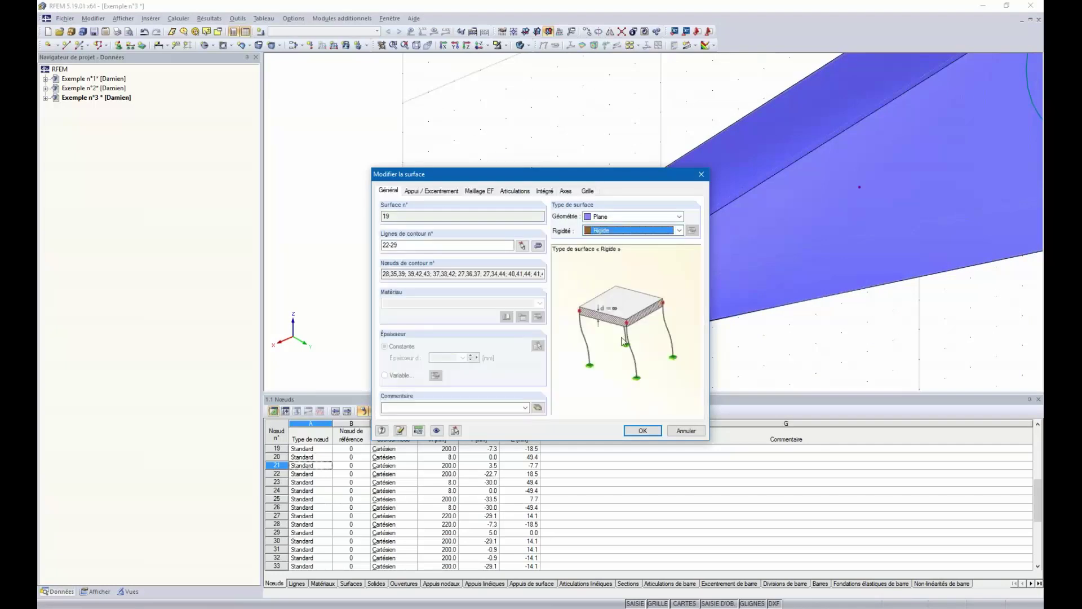
pyautogui.click(643, 431)
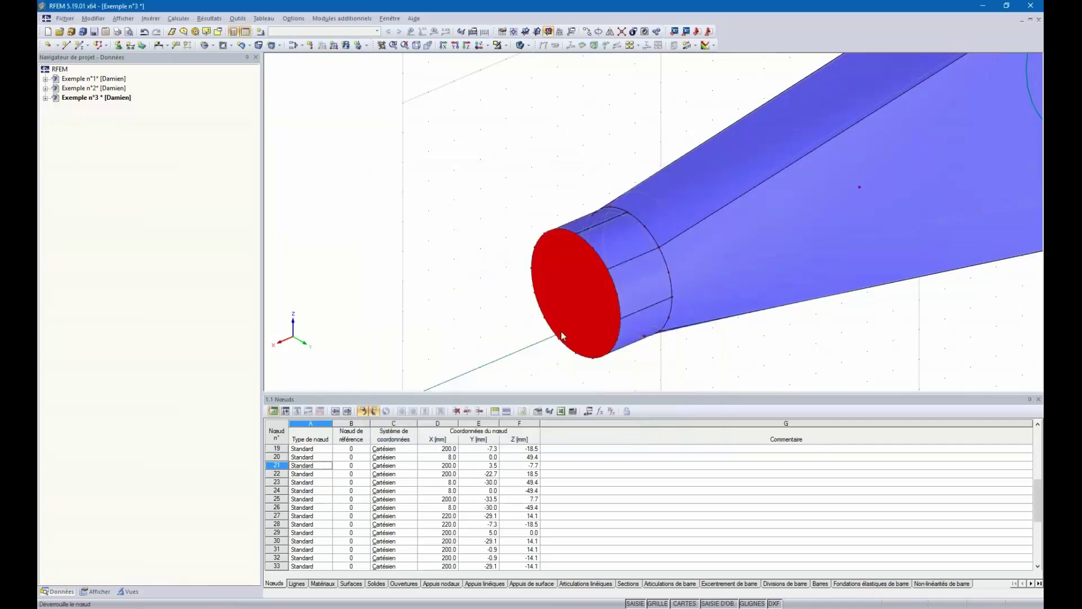
pyautogui.click(119, 45)
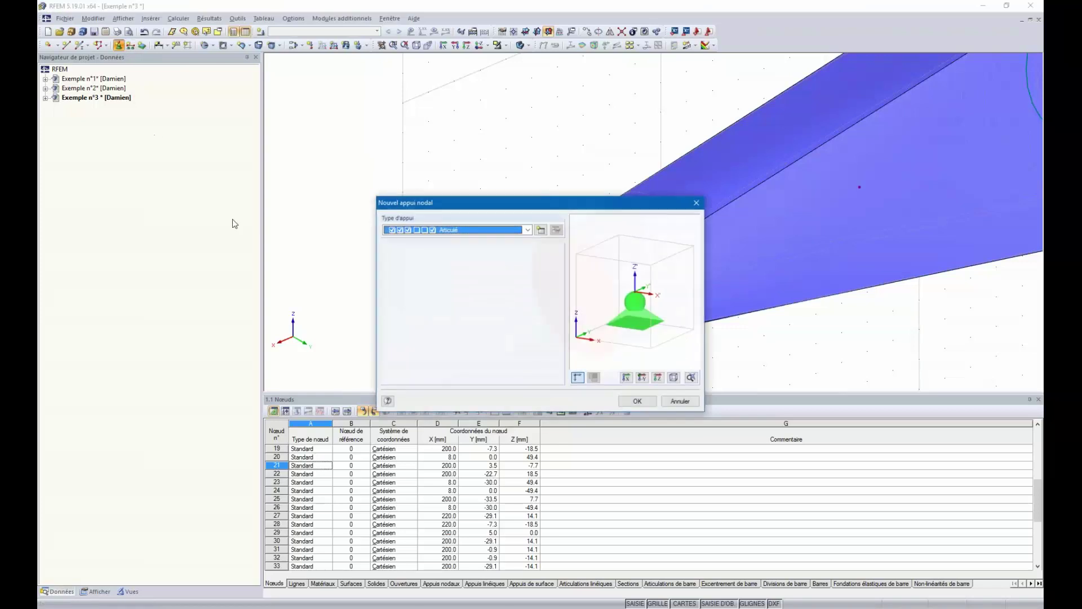
pyautogui.click(528, 230)
pyautogui.click(464, 248)
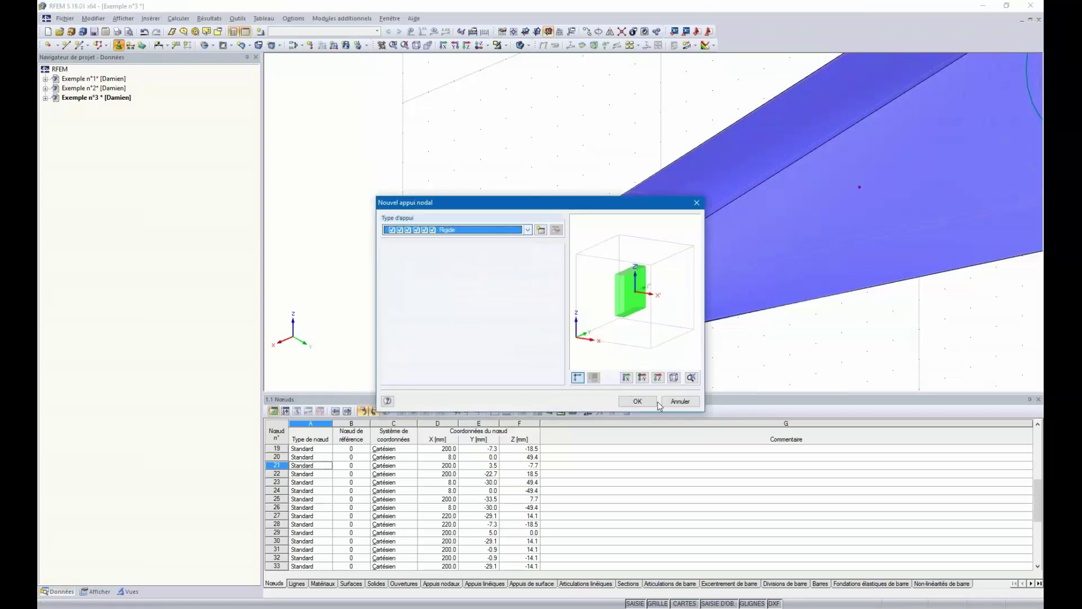
pyautogui.click(637, 402)
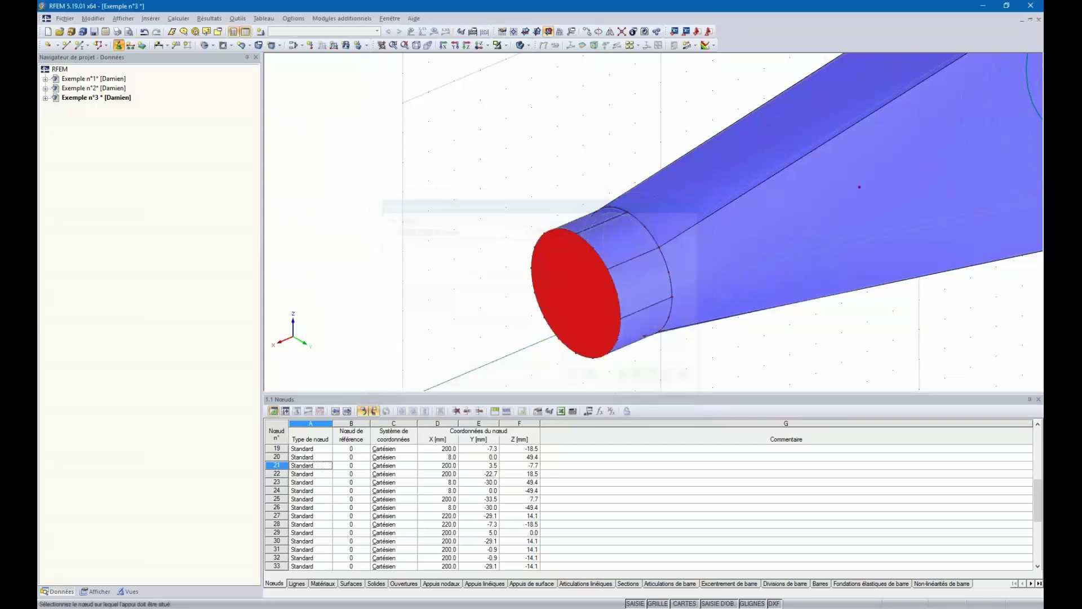
pyautogui.press('Escape')
pyautogui.click(477, 187)
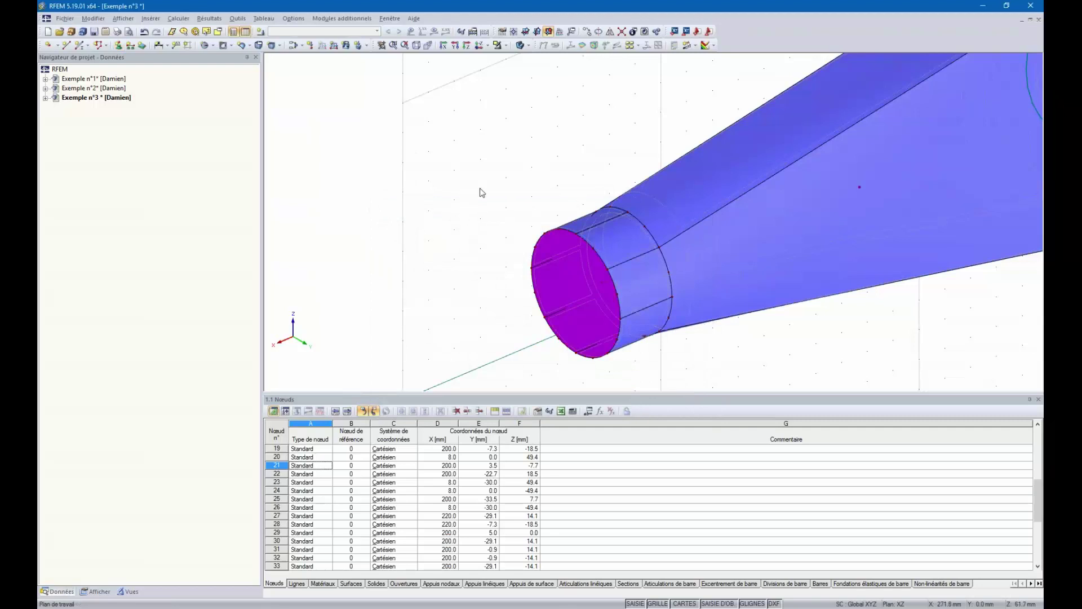
# Assign a nodal support of type Rigide to centre node 48 of the rigid circular end surface
pyautogui.moveTo(535, 248); pyautogui.dragTo(577, 293)
pyautogui.moveTo(483, 298); pyautogui.dragTo(562, 265, button='middle')
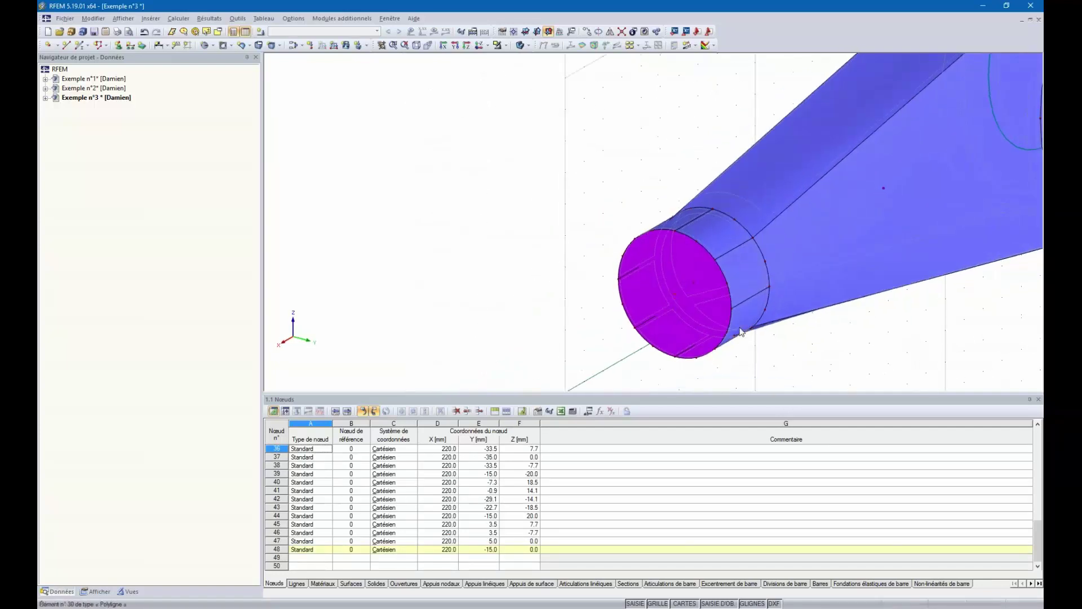
pyautogui.scroll(-2, 587, 261)
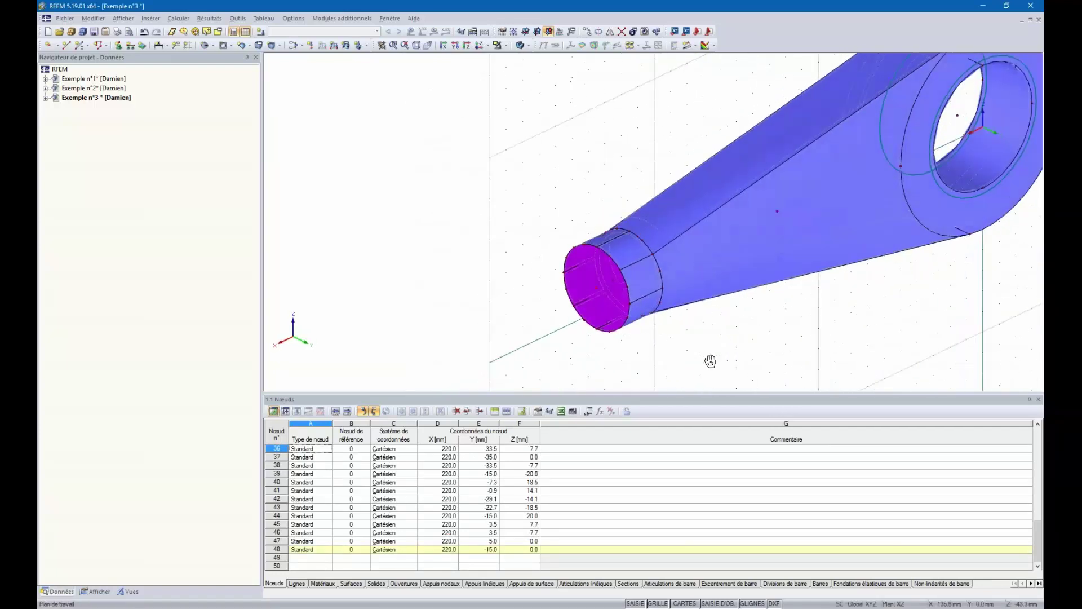
pyautogui.scroll(2, 430, 239)
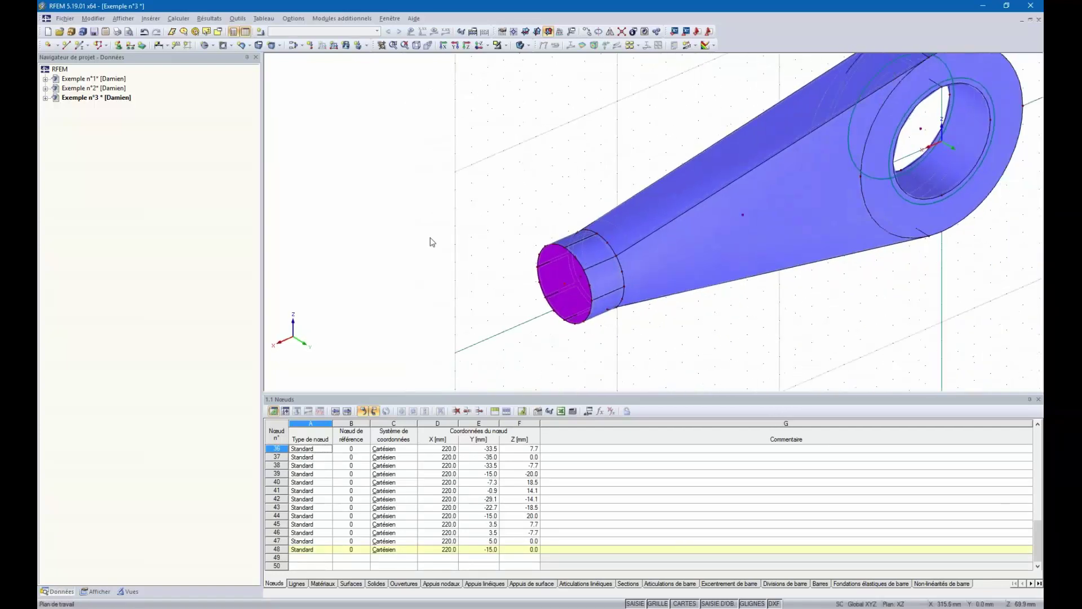
pyautogui.click(118, 45)
pyautogui.click(482, 259)
pyautogui.click(475, 276)
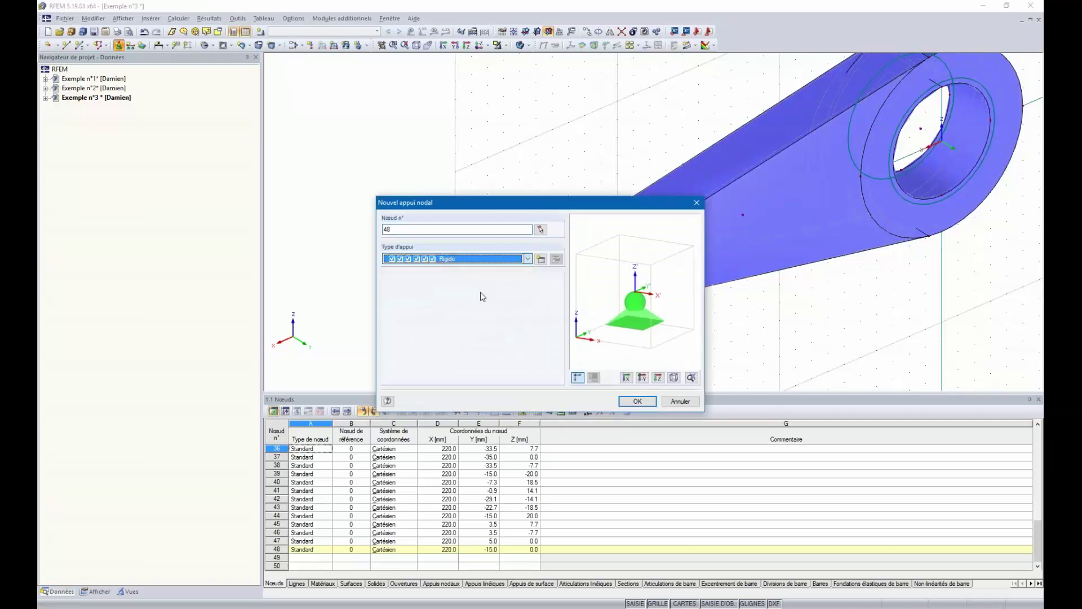
pyautogui.click(637, 401)
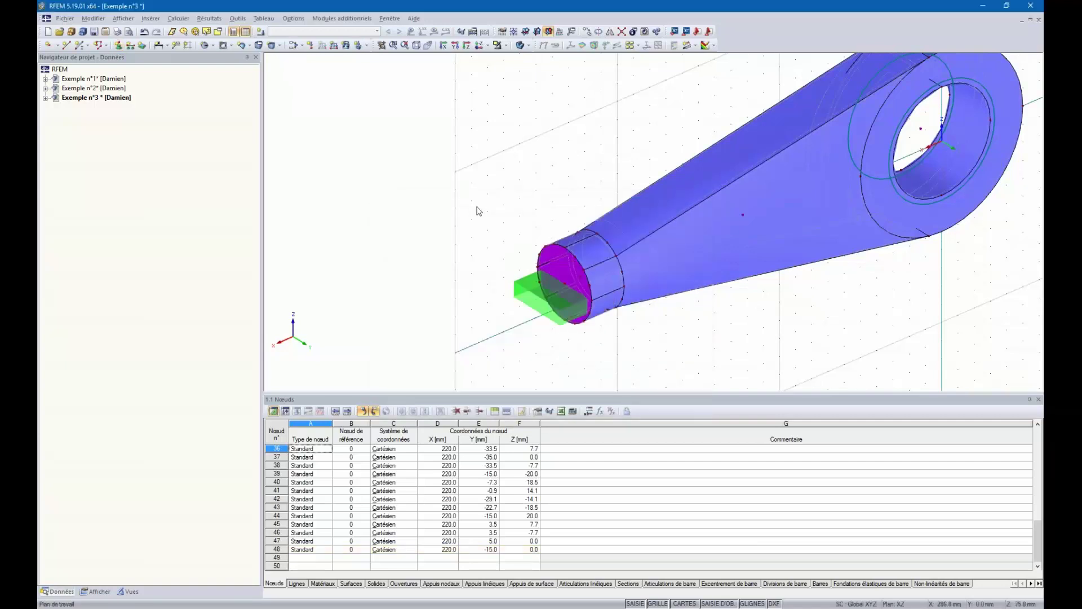
pyautogui.keyDown('ctrl'); pyautogui.moveTo(518, 203); pyautogui.dragTo(666, 207, button='middle'); pyautogui.keyUp('ctrl')
pyautogui.keyDown('ctrl'); pyautogui.moveTo(589, 305); pyautogui.dragTo(648, 297, button='middle'); pyautogui.keyUp('ctrl')
pyautogui.moveTo(722, 290)
pyautogui.keyDown('ctrl'); pyautogui.mouseDown(button='middle')
pyautogui.moveTo(682, 288)
pyautogui.moveTo(710, 285)
pyautogui.mouseUp(button='middle'); pyautogui.keyUp('ctrl')
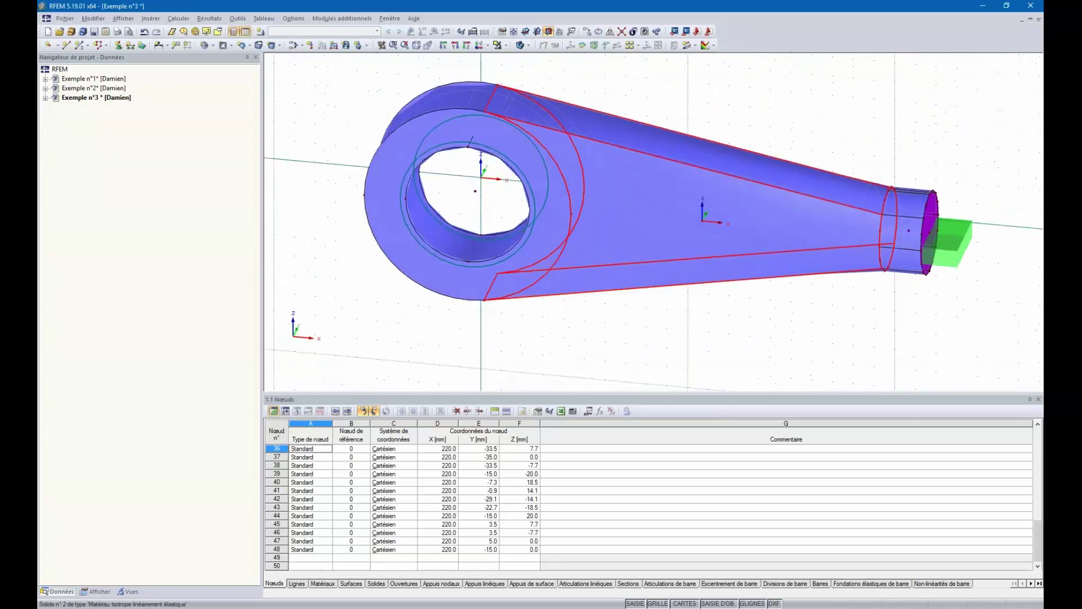
pyautogui.scroll(-3, 385, 277)
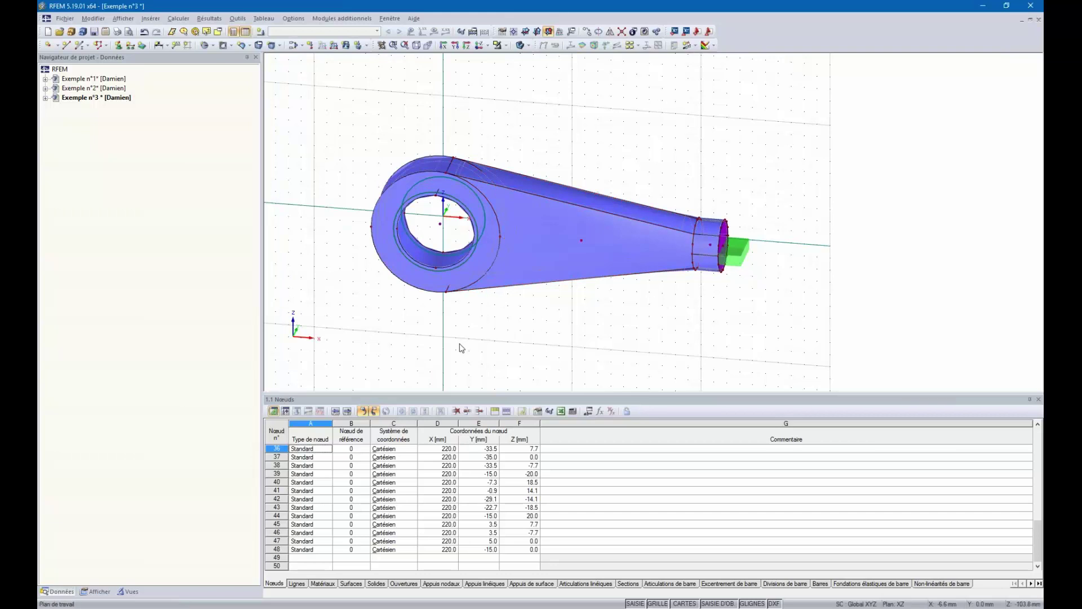
# Copy the ring's front bore circle once along the Y axis so it lies at Y = -65 mm
pyautogui.keyDown('ctrl'); pyautogui.moveTo(459, 345); pyautogui.dragTo(434, 254, button='middle'); pyautogui.keyUp('ctrl')
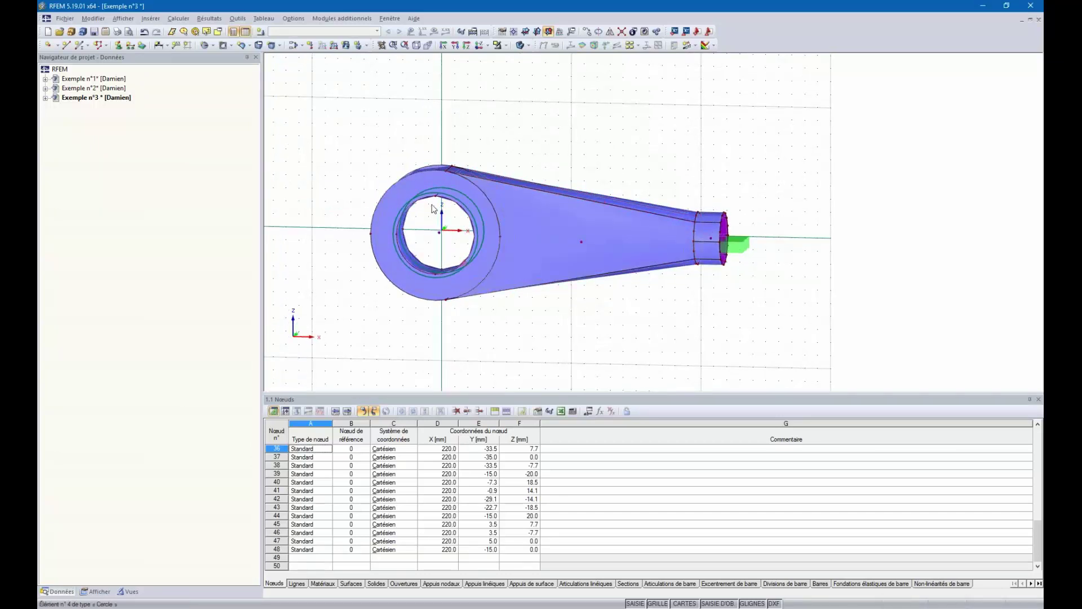
pyautogui.keyDown('ctrl'); pyautogui.moveTo(428, 262); pyautogui.dragTo(411, 262, button='middle'); pyautogui.keyUp('ctrl')
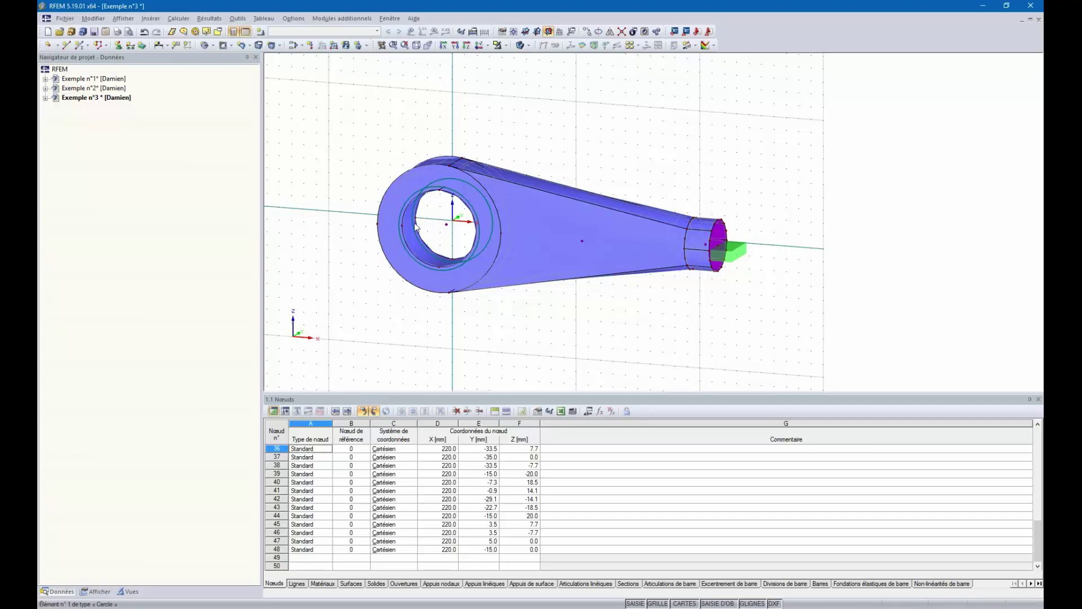
pyautogui.moveTo(452, 235); pyautogui.dragTo(477, 245, button='middle')
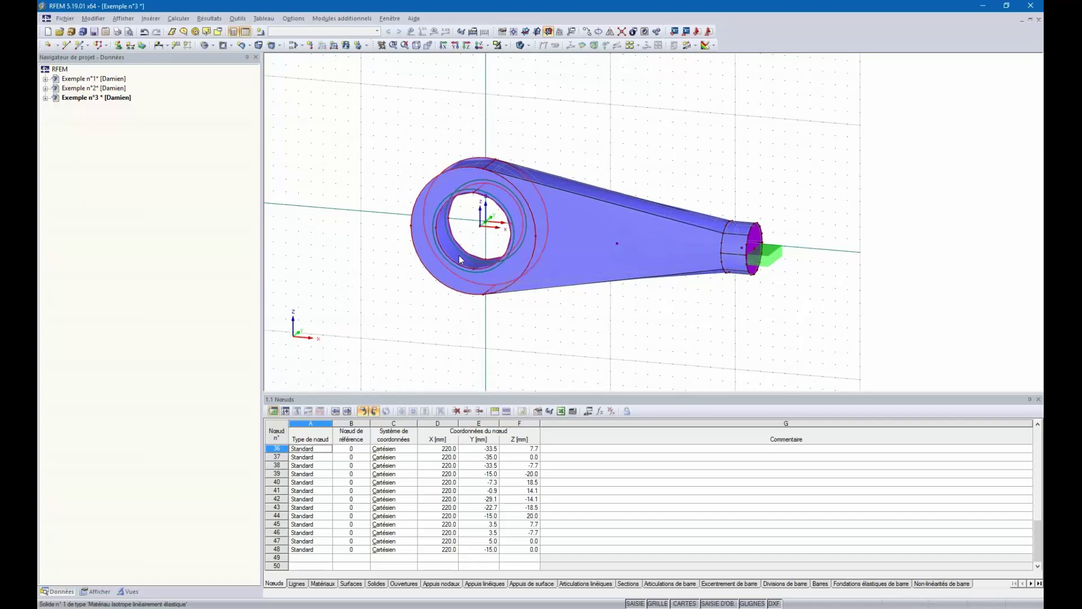
pyautogui.scroll(2, 451, 251)
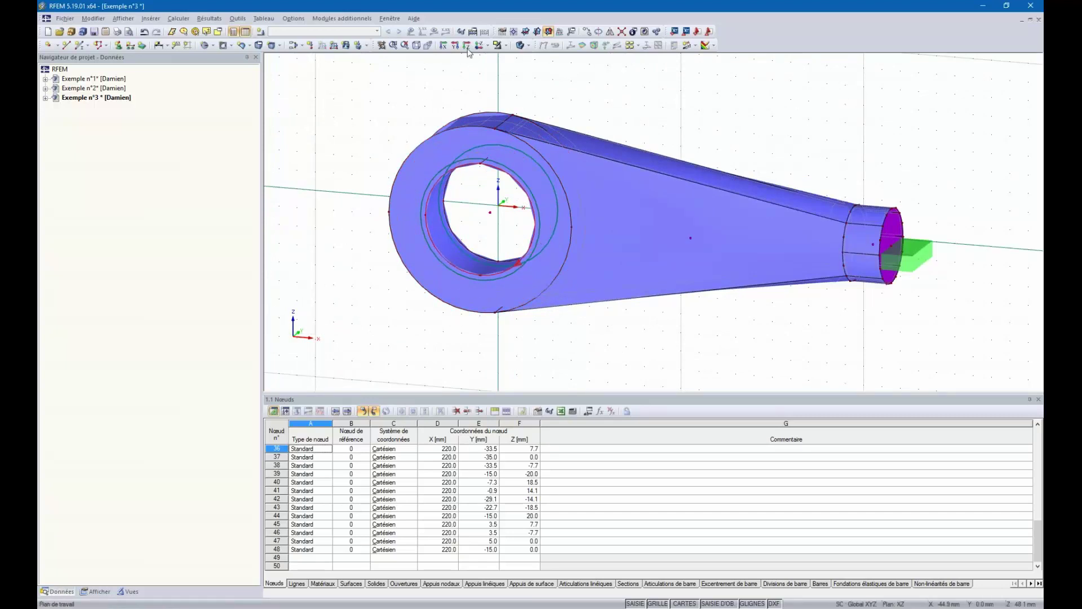
pyautogui.click(599, 33)
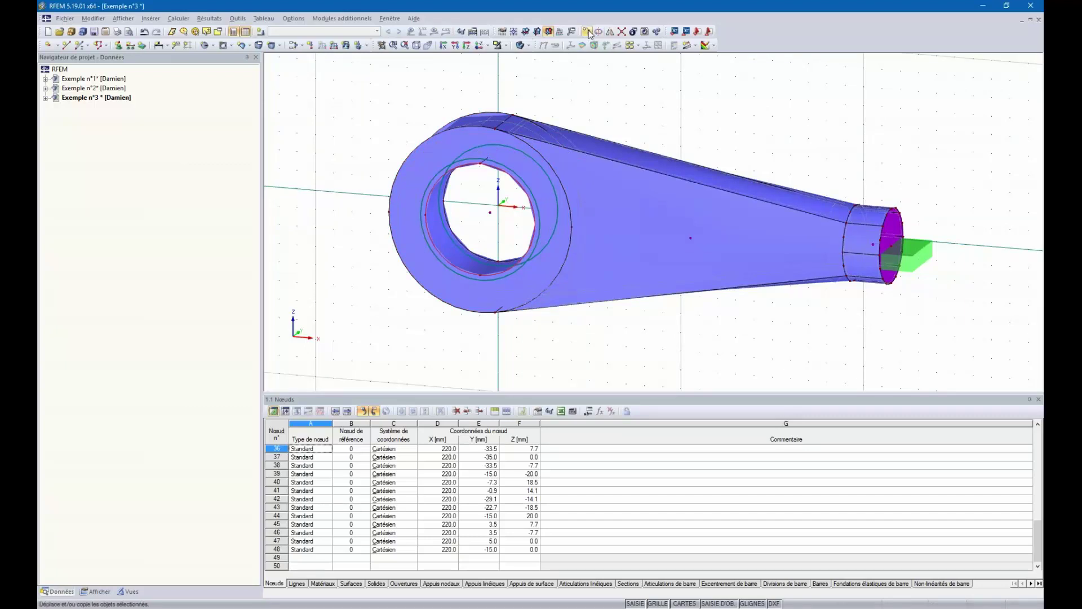
pyautogui.moveTo(444, 179); pyautogui.dragTo(630, 118)
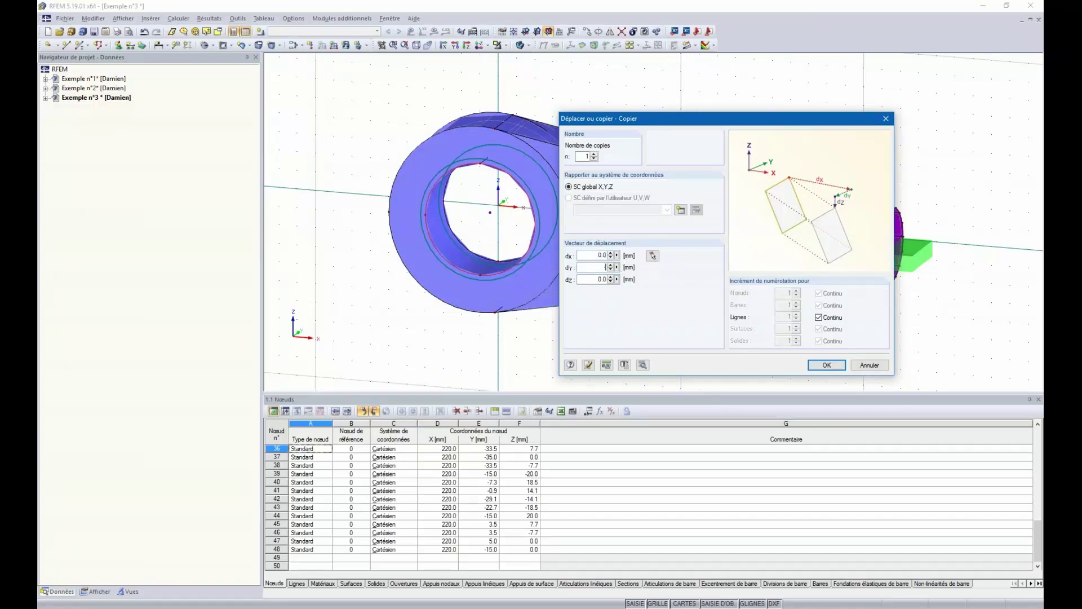
pyautogui.press('Return')
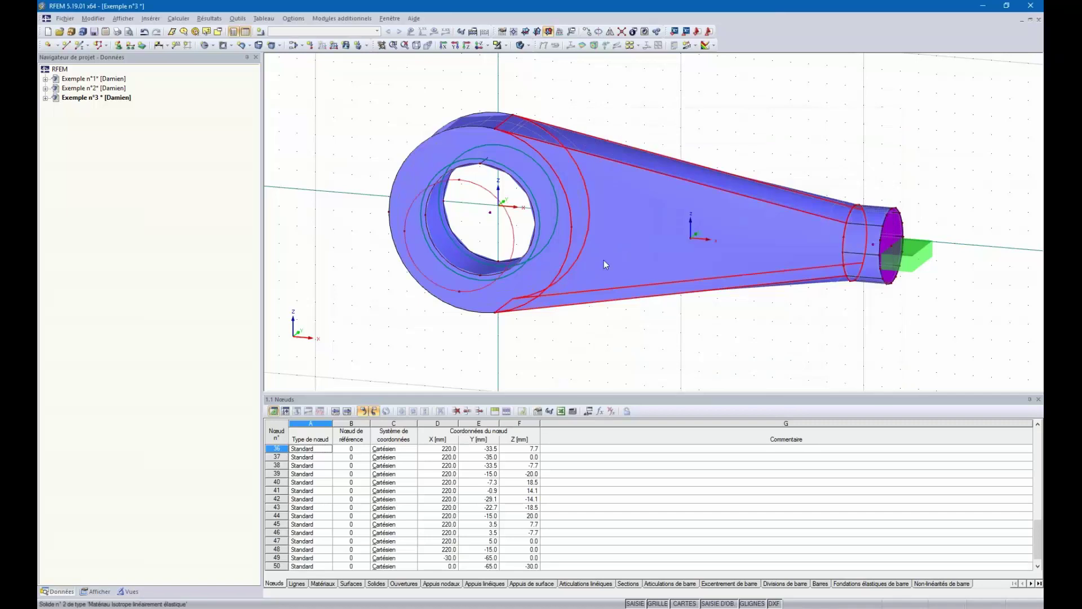
# Draw a straight line connecting the copied circle to the ring's front bore circle
pyautogui.keyDown('ctrl'); pyautogui.moveTo(664, 102); pyautogui.dragTo(554, 144, button='middle'); pyautogui.keyUp('ctrl')
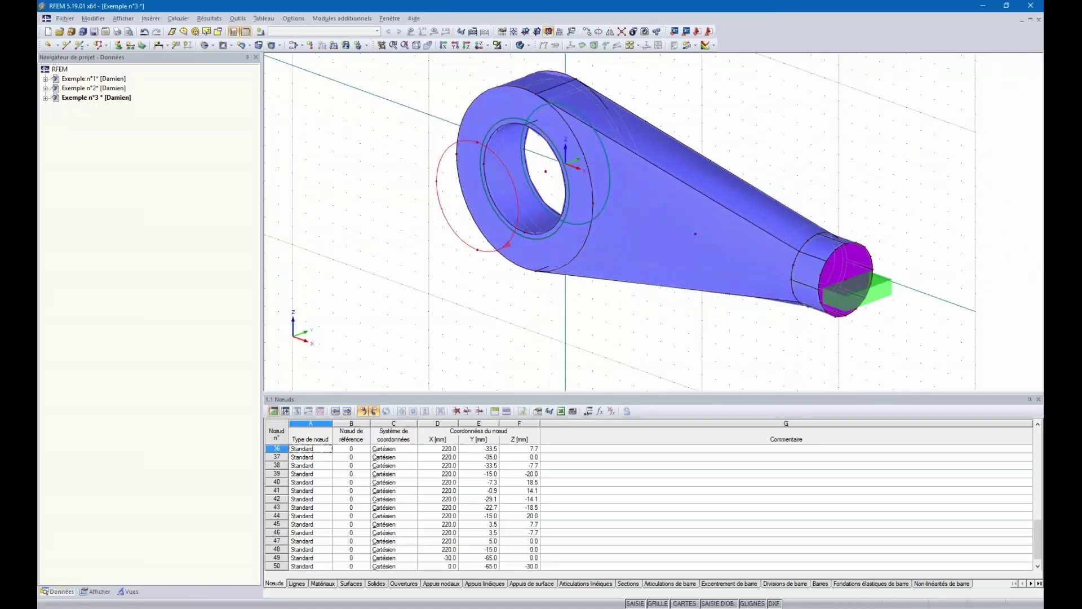
pyautogui.click(67, 45)
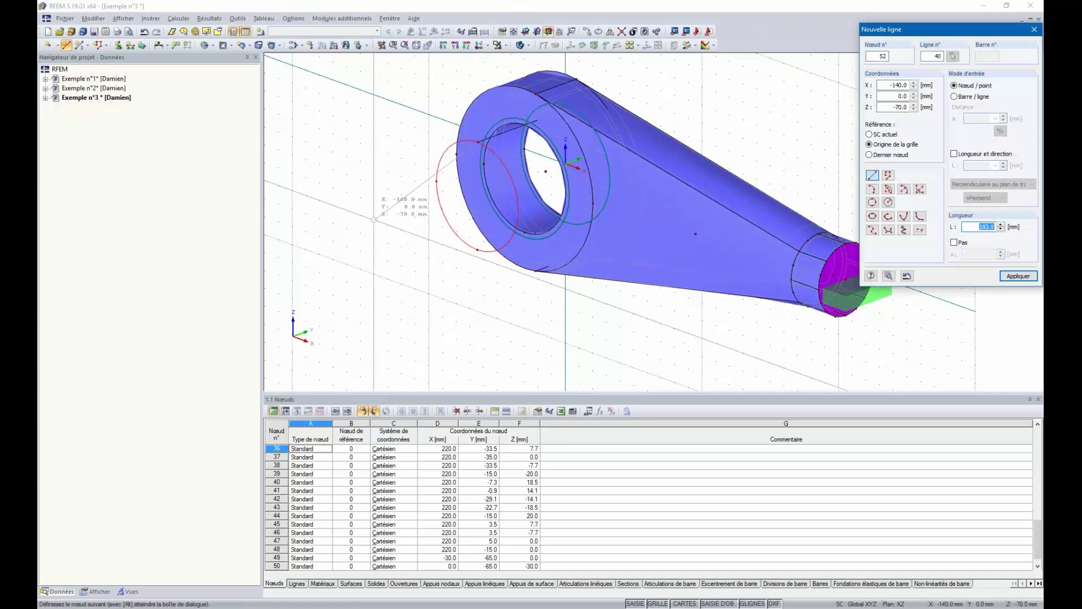
pyautogui.press('Escape')
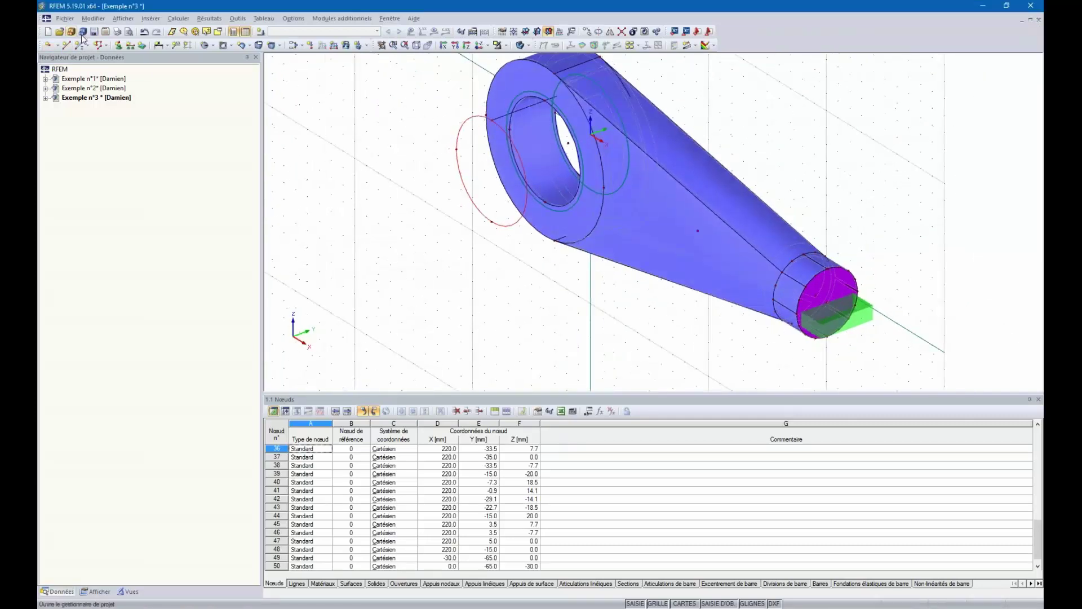
# Create a plane surface of stiffness Rigide from the copied circle in front of the ring
pyautogui.click(211, 47)
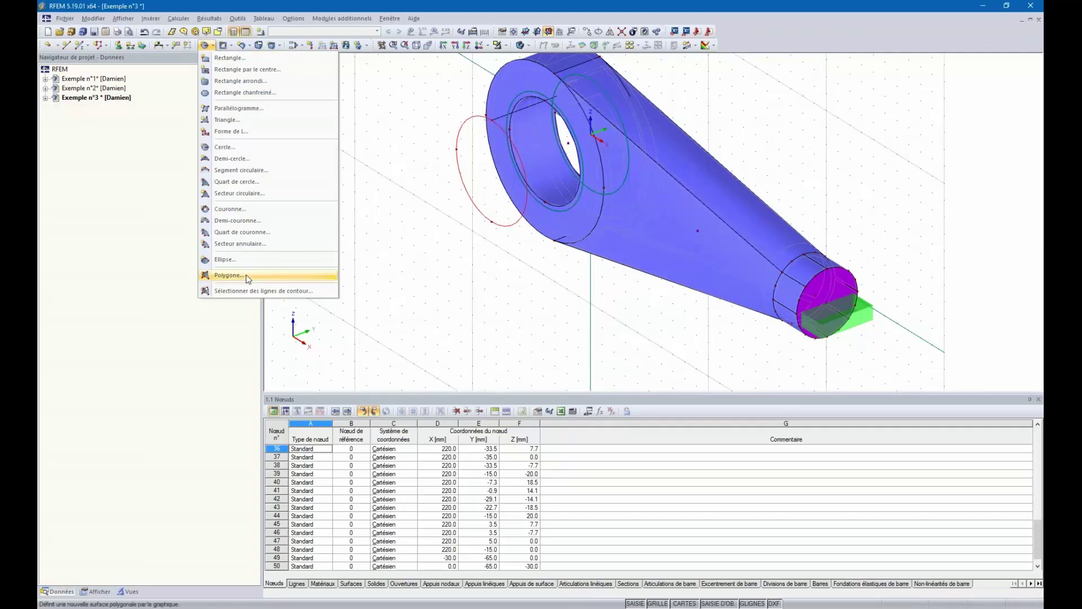
pyautogui.click(231, 290)
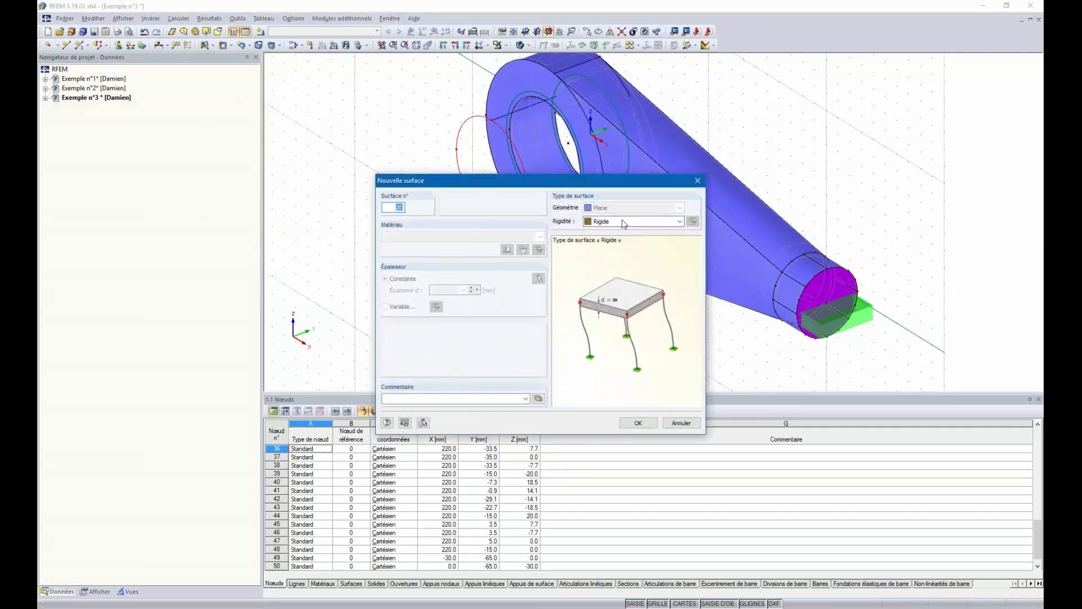
pyautogui.click(638, 423)
pyautogui.click(461, 186)
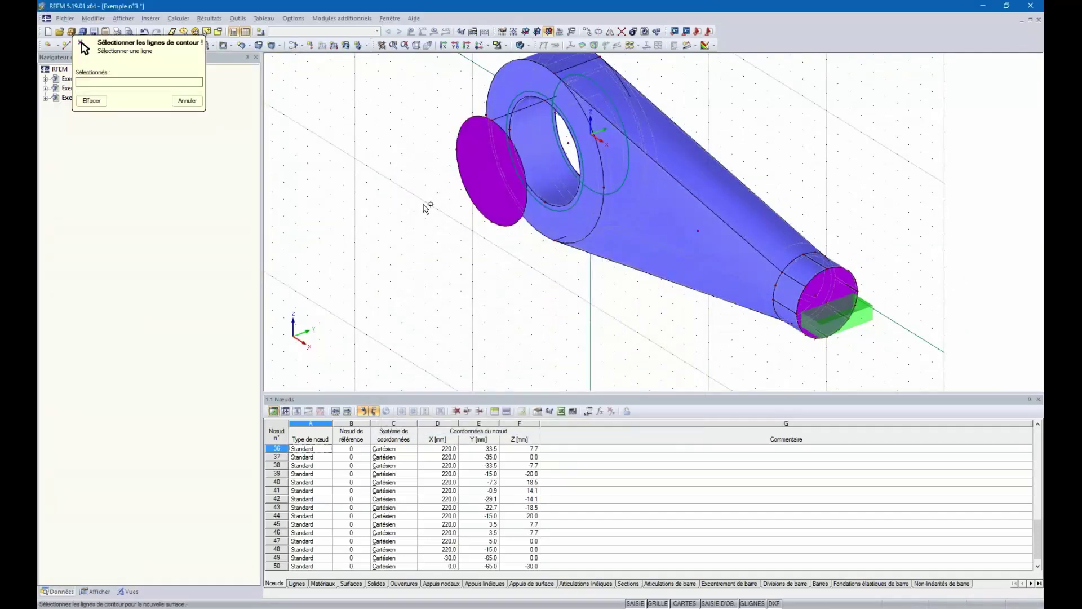
pyautogui.press('Escape')
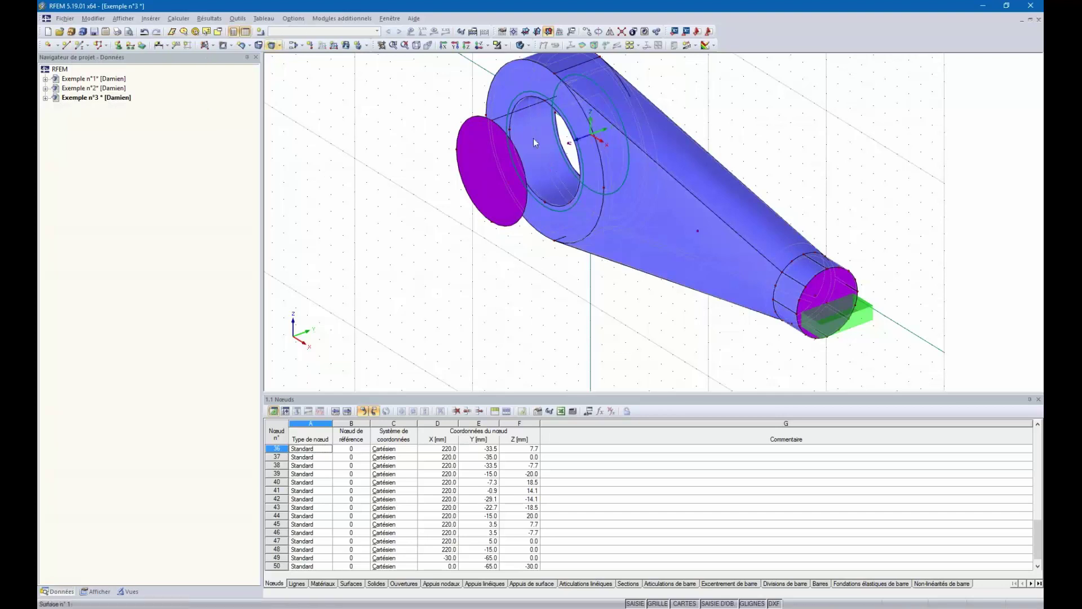
# Create a quadrangle surface of stiffness Nulle between the copied circle, the connecting line and the front bore circle
pyautogui.click(223, 47)
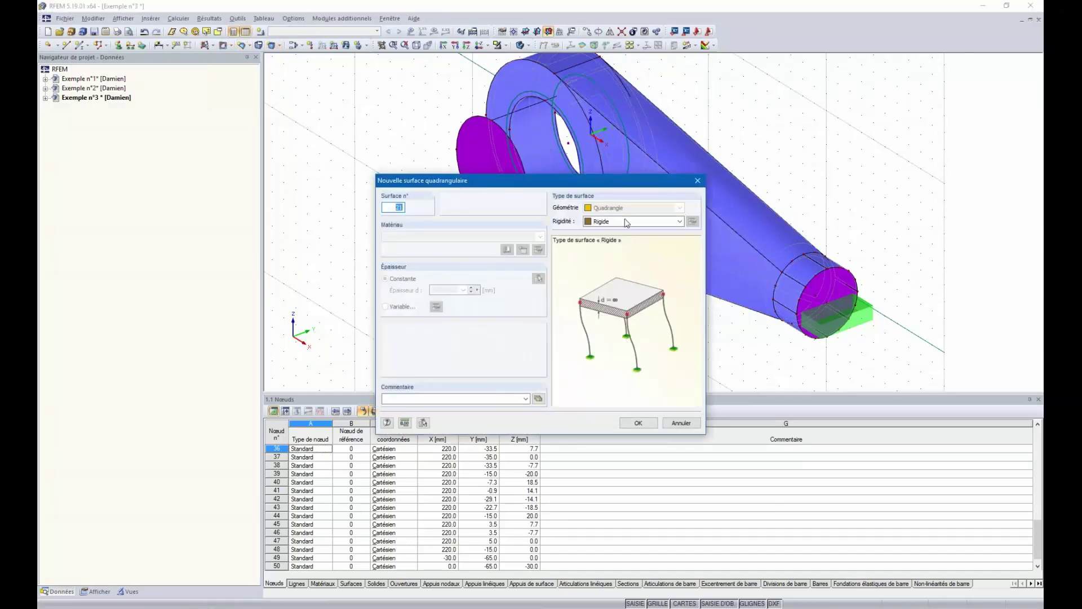
pyautogui.click(628, 222)
pyautogui.click(604, 294)
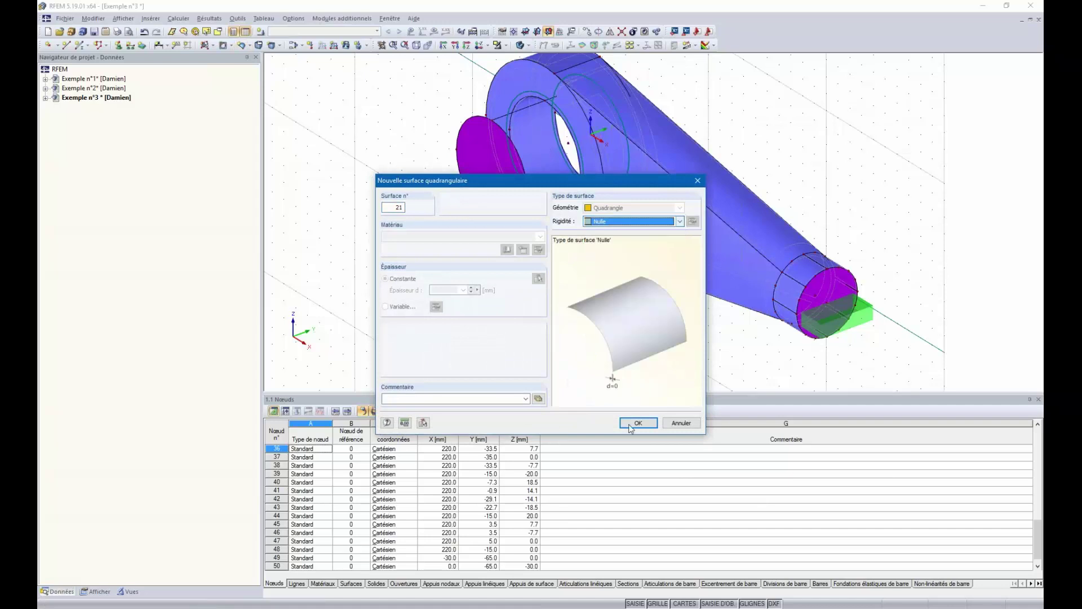
pyautogui.click(638, 423)
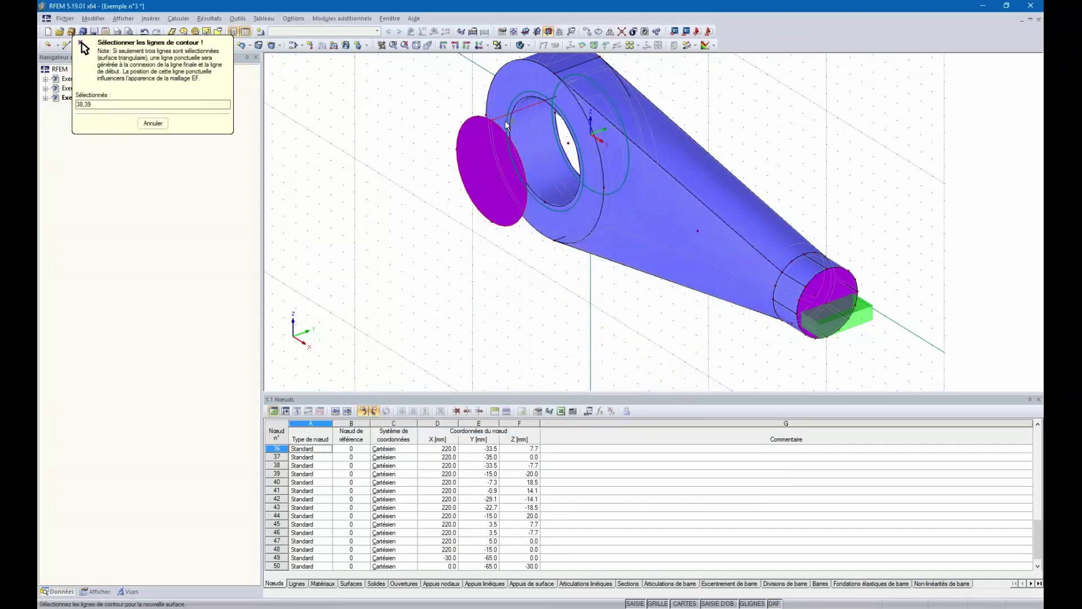
pyautogui.click(455, 166)
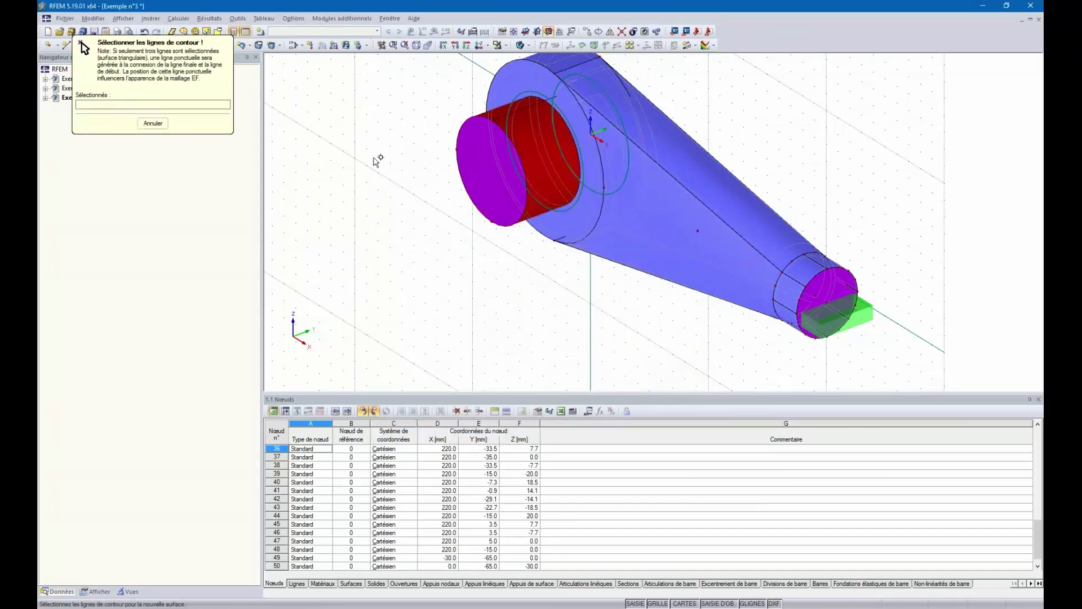
pyautogui.click(168, 129)
# Extrude the ring's rear bore circle into a surface 35 mm deep in the global +Y direction, material Acier S 235
pyautogui.keyDown('ctrl'); pyautogui.moveTo(713, 196); pyautogui.dragTo(752, 96, button='middle'); pyautogui.keyUp('ctrl')
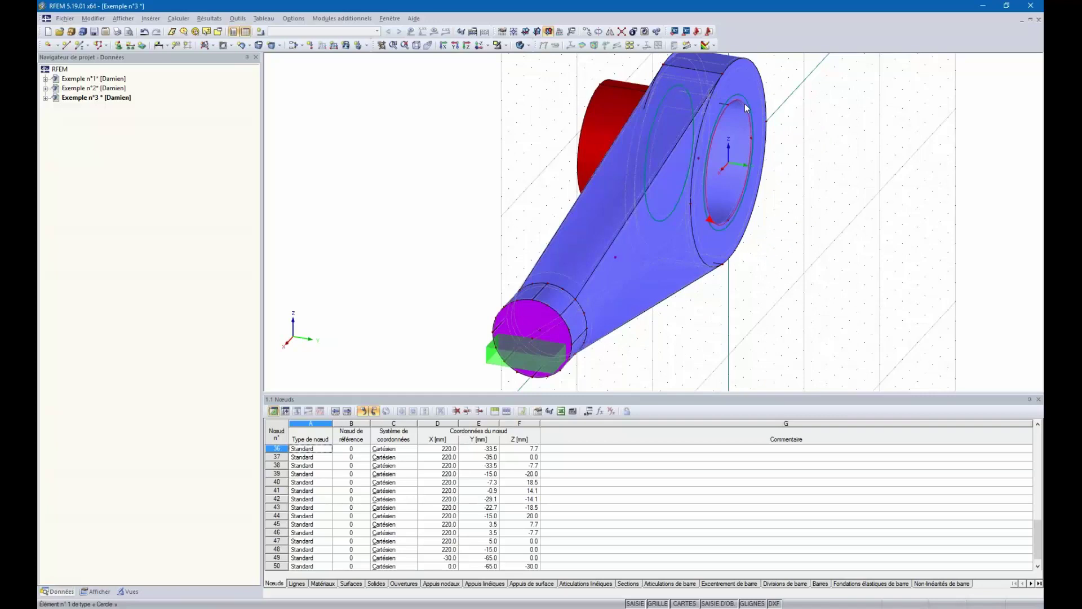
pyautogui.rightClick(742, 107)
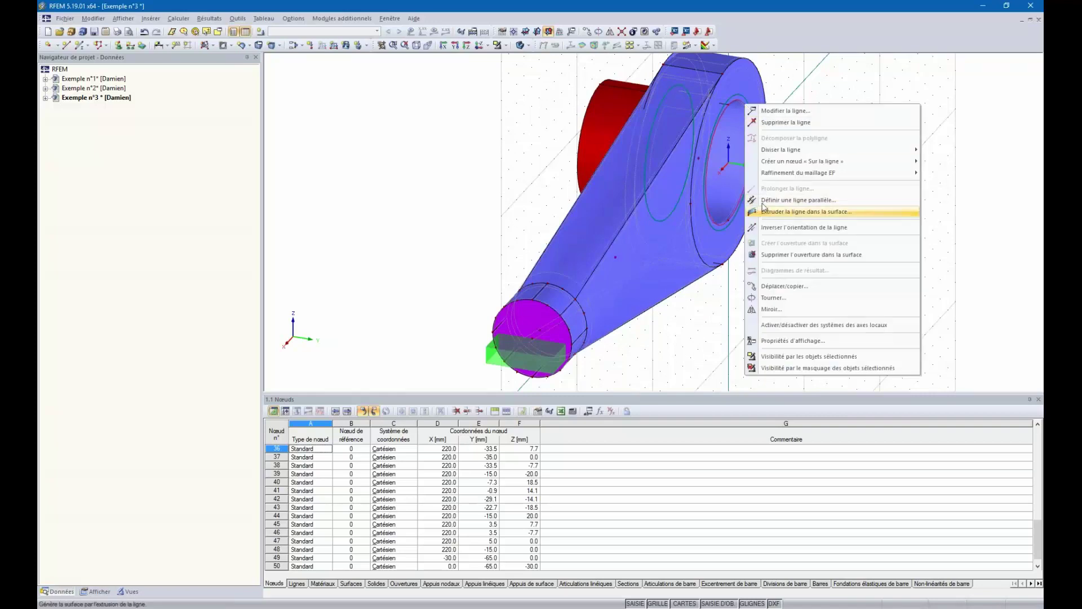
pyautogui.click(796, 213)
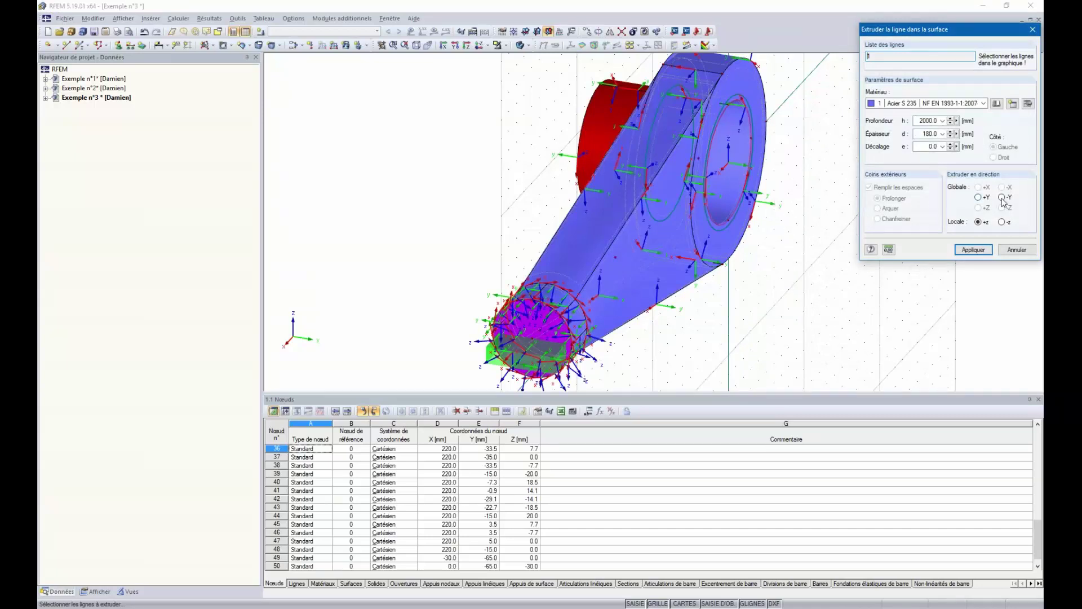
pyautogui.doubleClick(921, 120)
pyautogui.write('35')
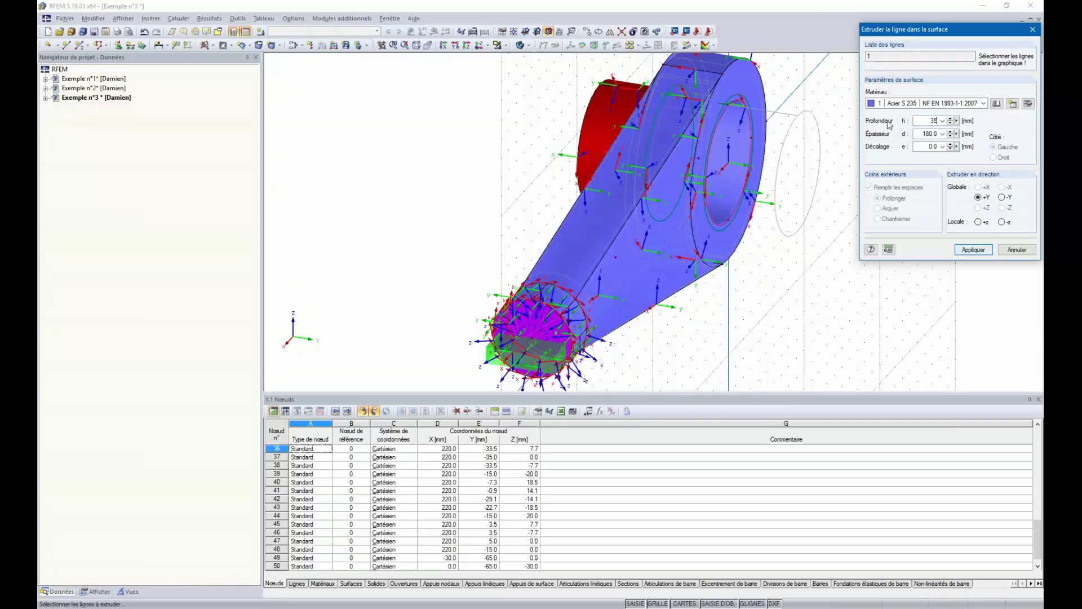
pyautogui.click(985, 250)
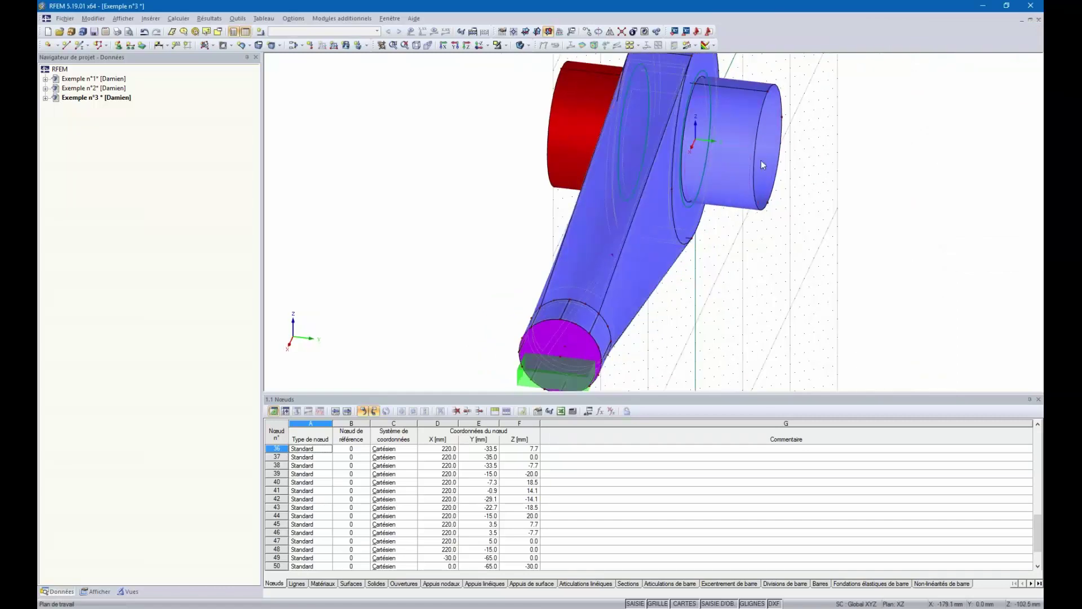
# Give the rear extruded cylindrical surface the Nulle stiffness by transferring the front cylinder's surface properties
pyautogui.doubleClick(728, 127)
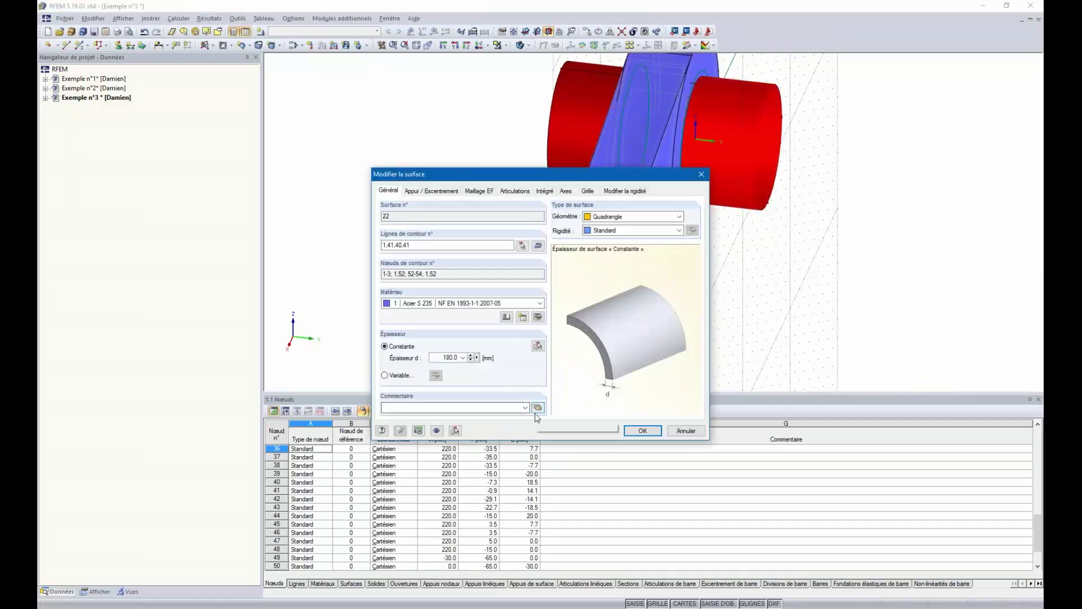
pyautogui.click(455, 430)
pyautogui.click(564, 137)
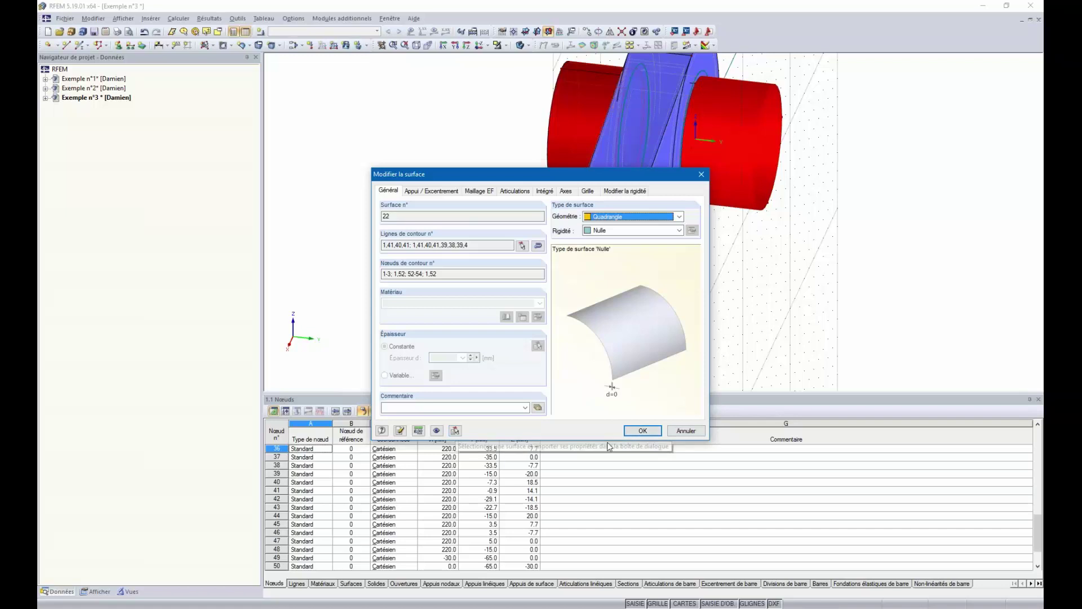
pyautogui.click(643, 431)
# Create a plane surface of stiffness Rigide closing the end circle of the rear cylinder
pyautogui.keyDown('ctrl'); pyautogui.moveTo(876, 244); pyautogui.dragTo(806, 233, button='middle'); pyautogui.keyUp('ctrl')
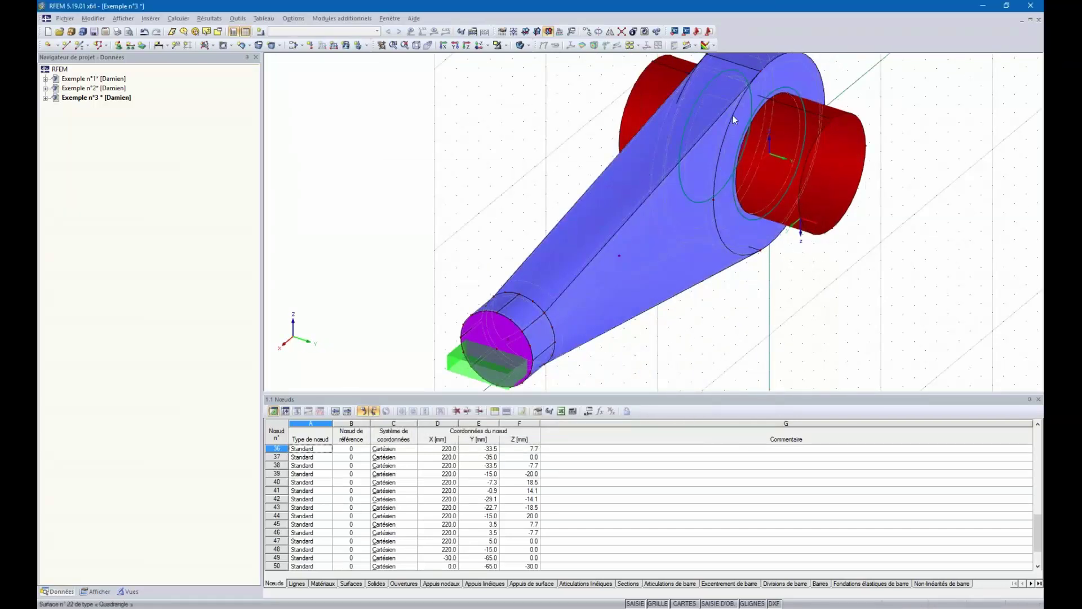
pyautogui.click(206, 46)
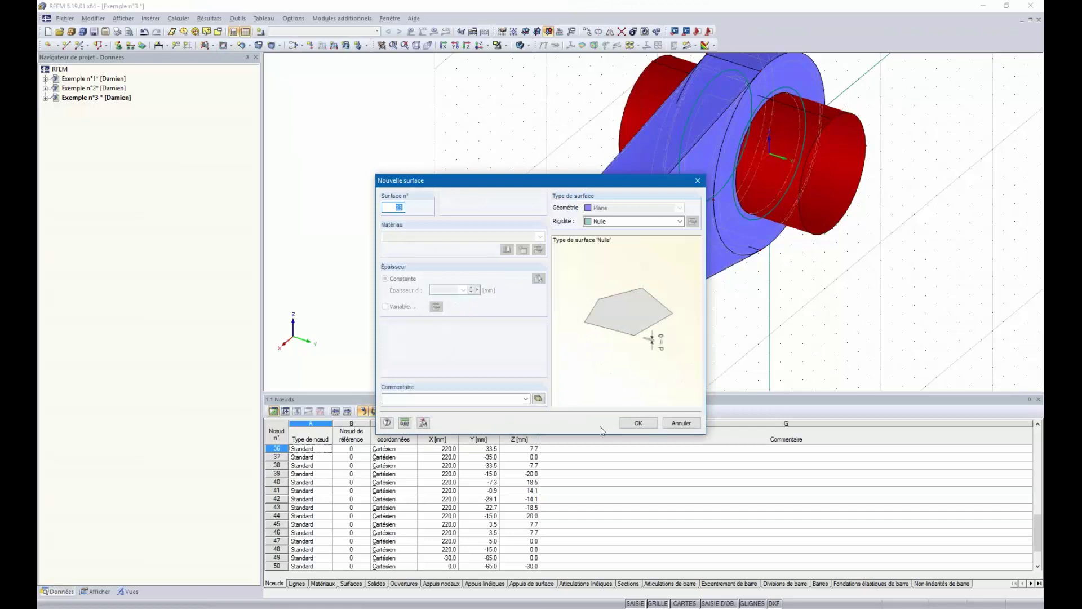
pyautogui.click(662, 223)
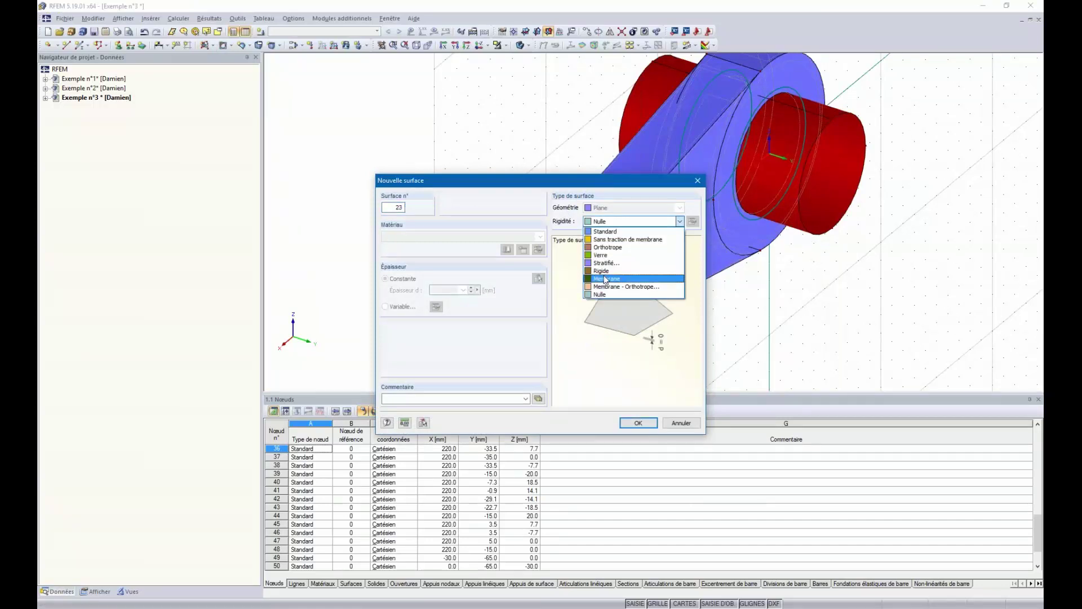
pyautogui.click(631, 275)
pyautogui.click(649, 427)
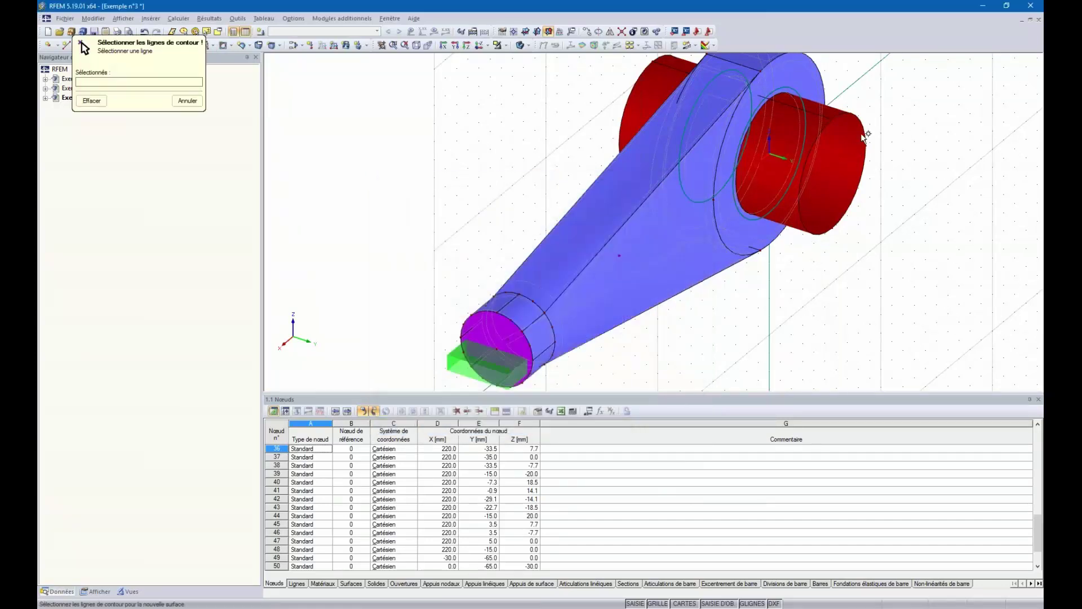
pyautogui.press('Escape')
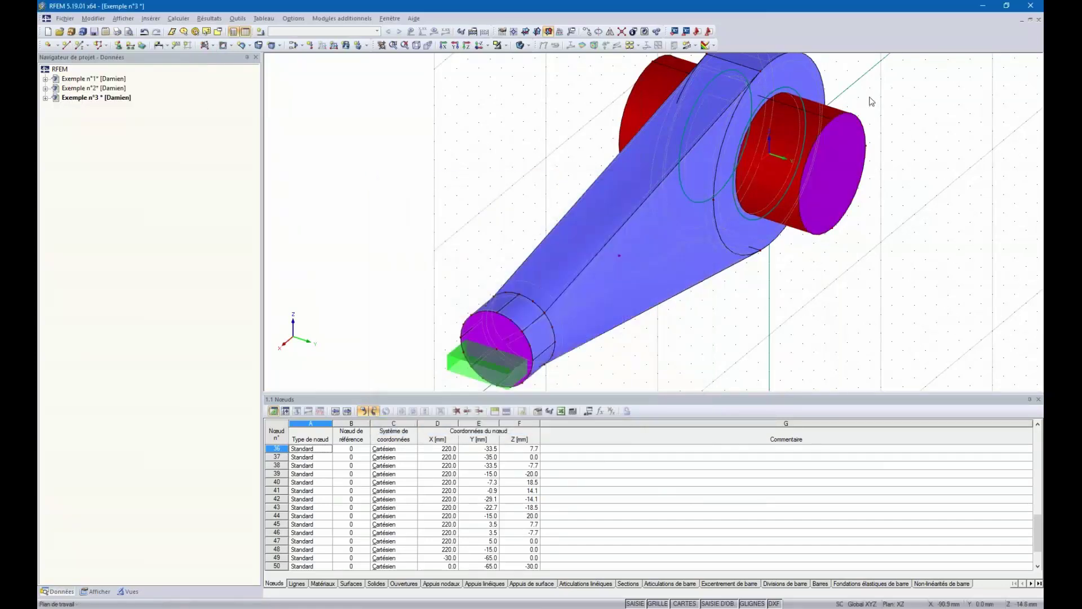
# Switch the model display to wireframe and bring the circles and connecting lines around the ring's bore into close view
pyautogui.scroll(-2, 869, 99)
pyautogui.keyDown('ctrl'); pyautogui.moveTo(695, 124); pyautogui.dragTo(743, 158, button='middle'); pyautogui.keyUp('ctrl')
pyautogui.keyDown('ctrl'); pyautogui.moveTo(570, 184); pyautogui.dragTo(471, 176, button='middle'); pyautogui.keyUp('ctrl')
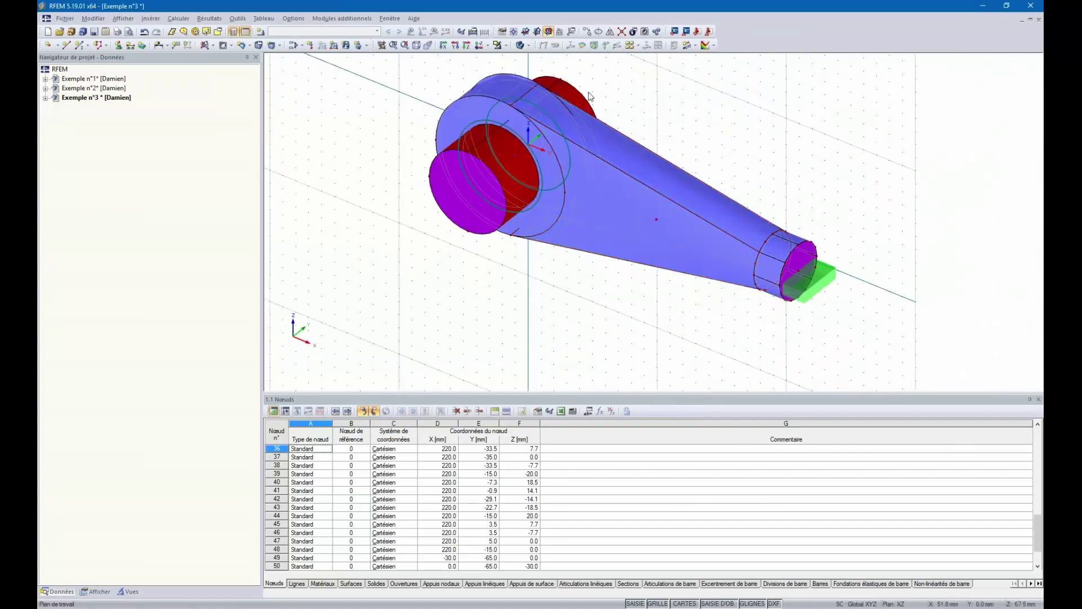
pyautogui.keyDown('ctrl'); pyautogui.moveTo(436, 224); pyautogui.dragTo(480, 228, button='middle'); pyautogui.keyUp('ctrl')
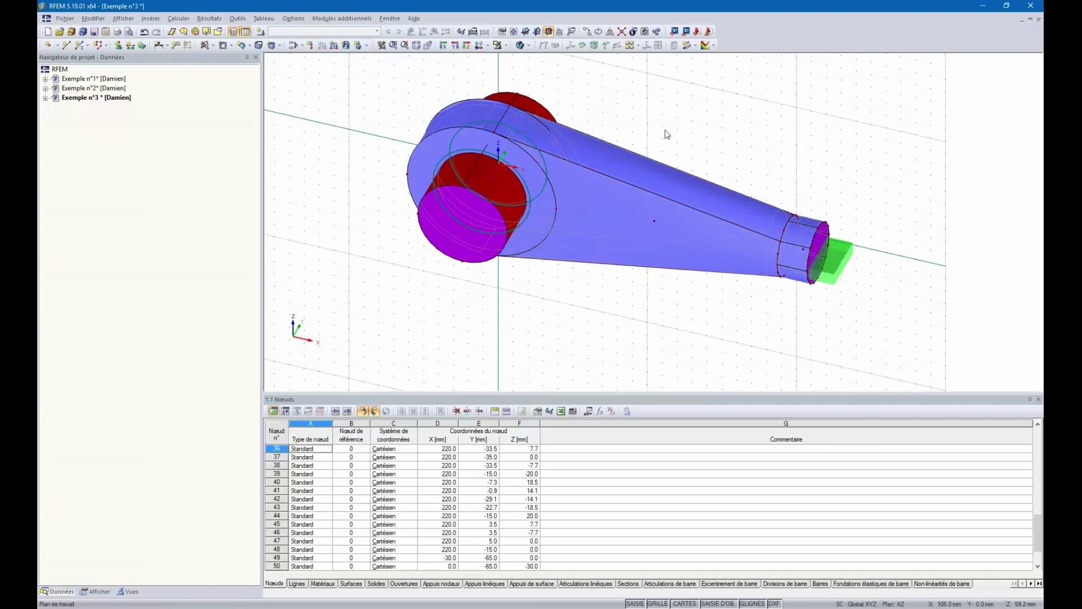
pyautogui.keyDown('ctrl'); pyautogui.moveTo(667, 134); pyautogui.dragTo(473, 69, button='middle'); pyautogui.keyUp('ctrl')
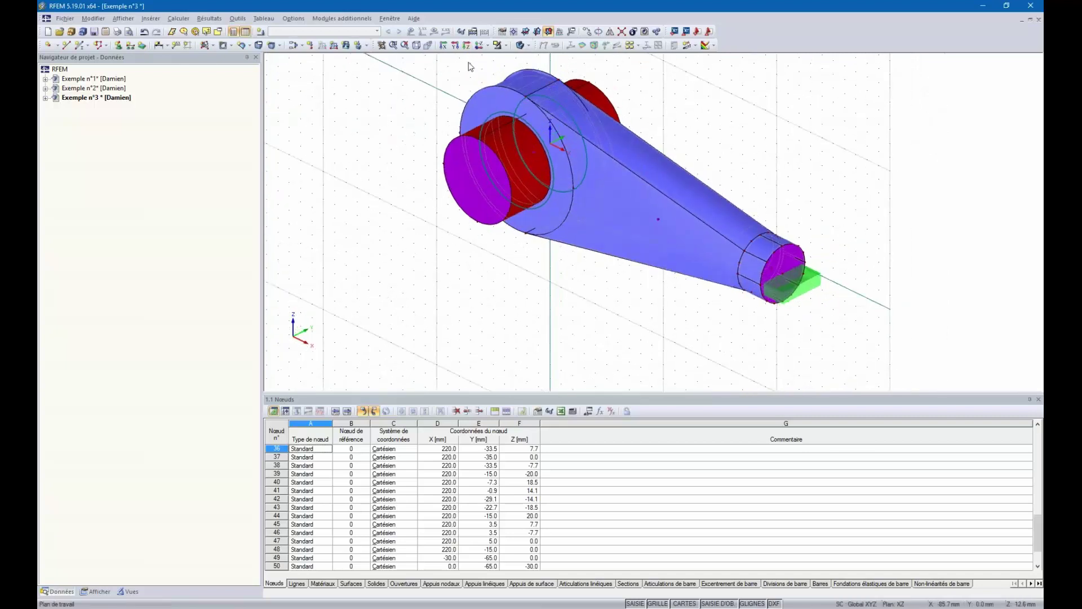
pyautogui.click(522, 45)
pyautogui.click(522, 45)
pyautogui.scroll(5, 498, 129)
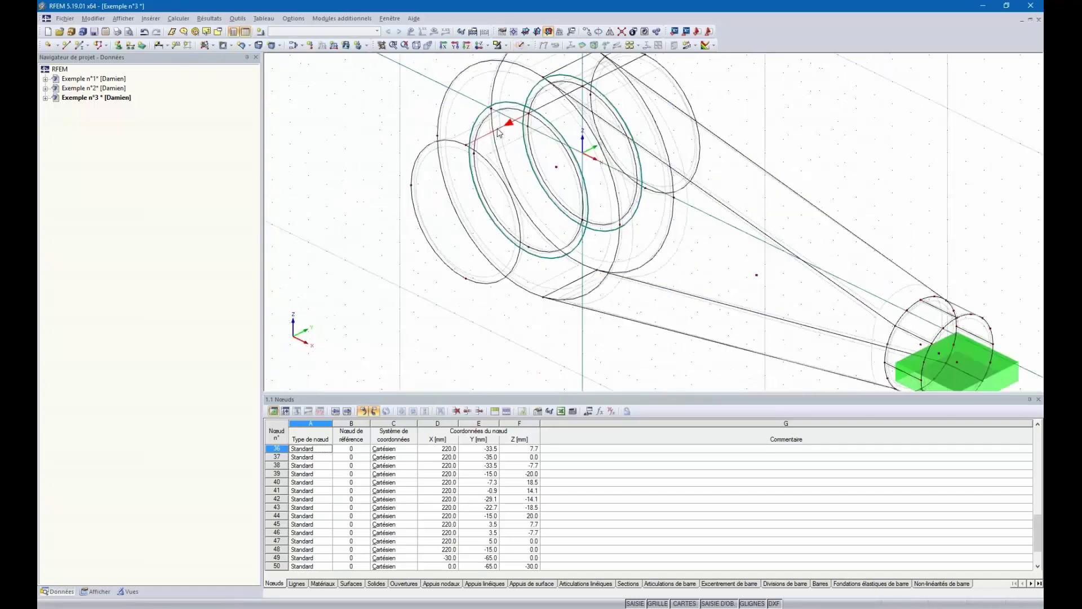
pyautogui.scroll(3, 498, 133)
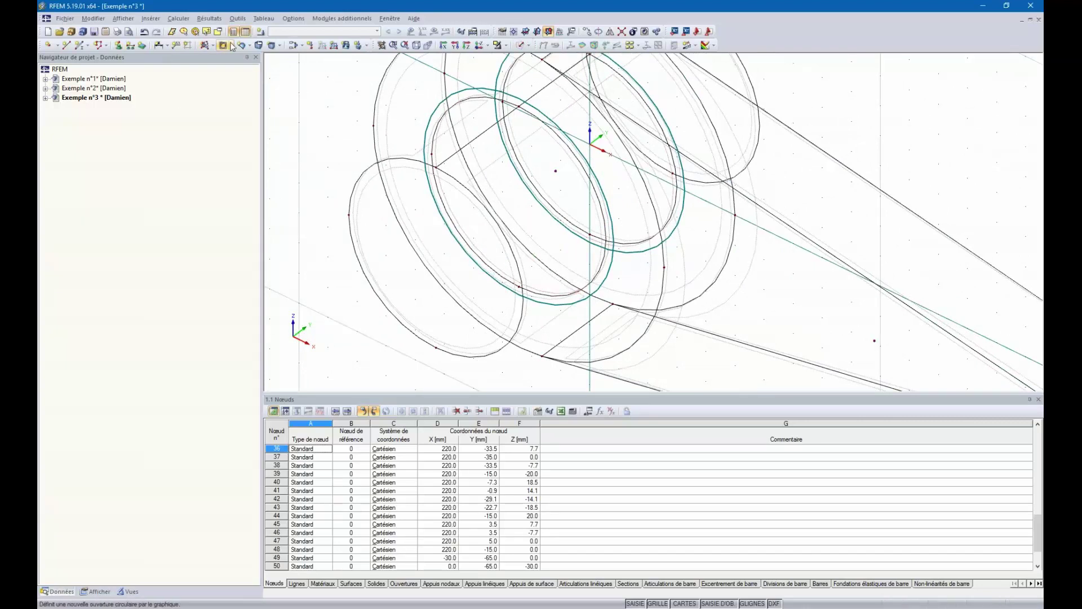
# Create the pin solid in Acier S 235 from the bore surface, both outer cylindrical surfaces and their two end faces (surfaces 3,20-23)
pyautogui.click(261, 45)
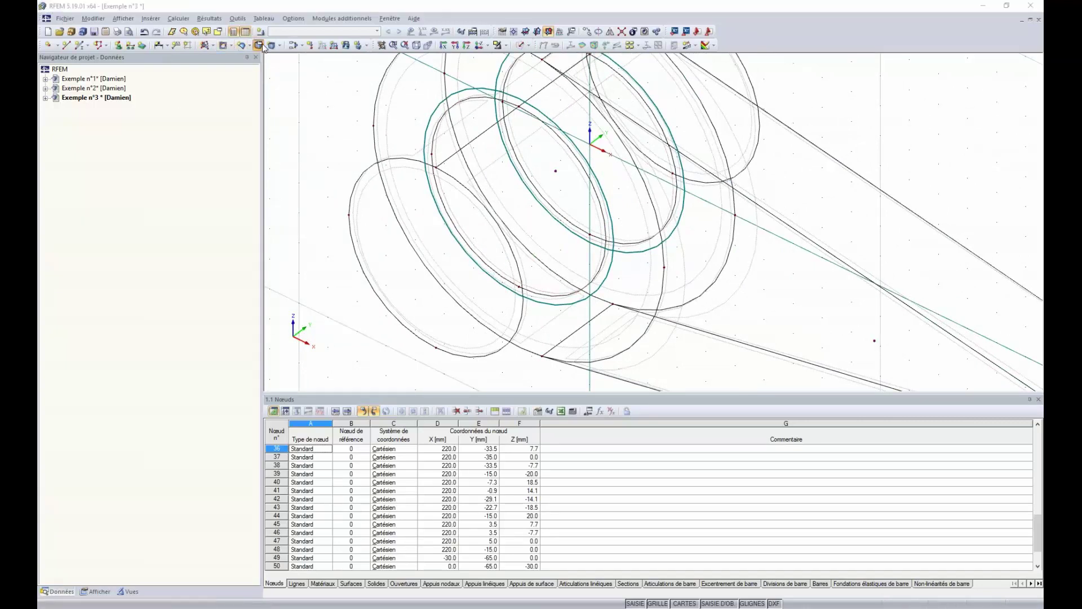
pyautogui.click(538, 246)
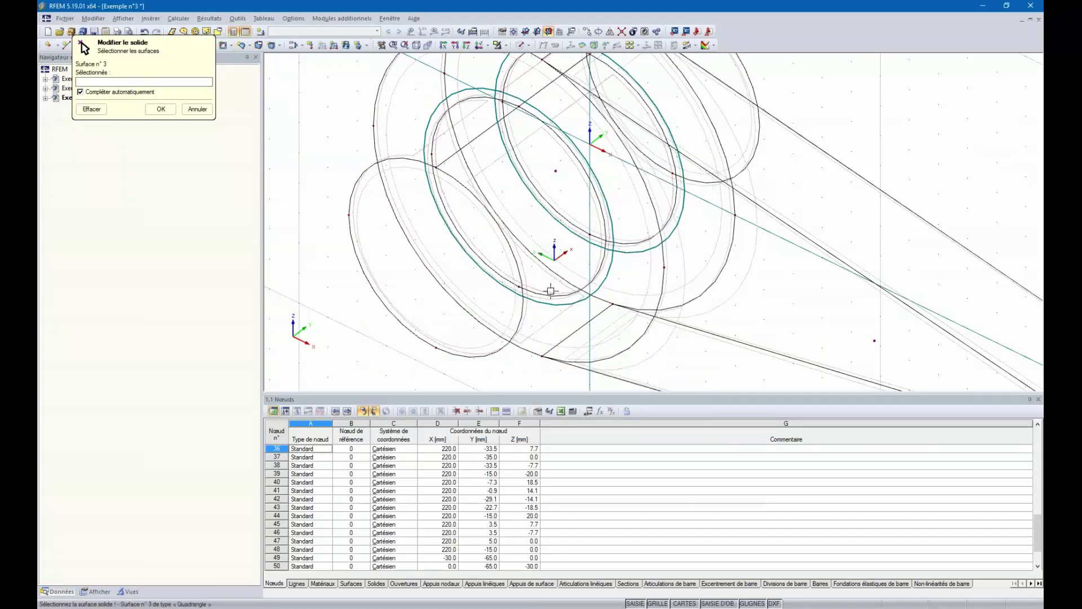
pyautogui.click(558, 115)
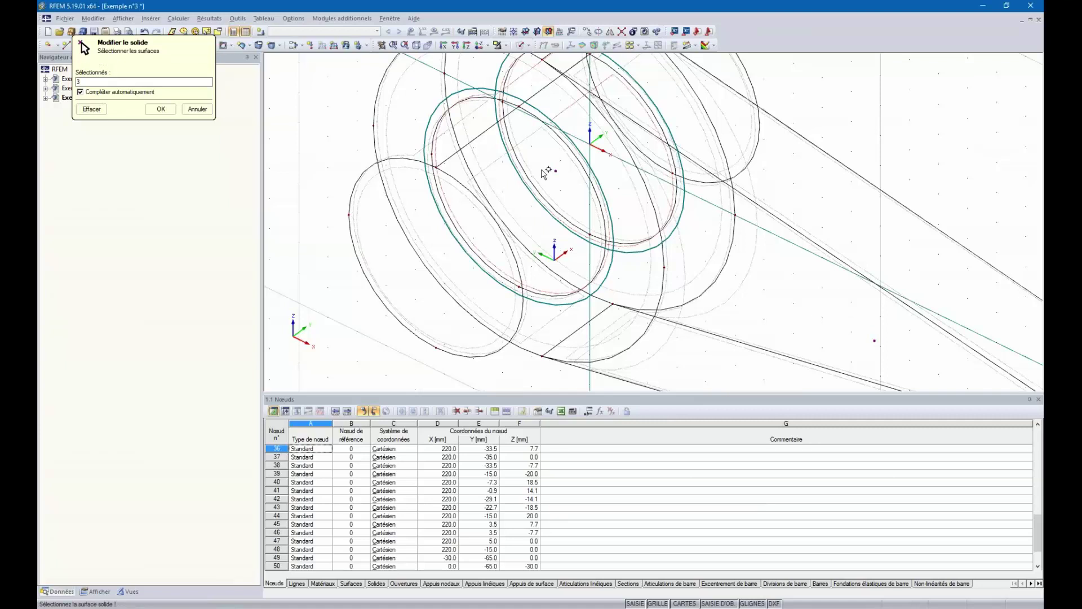
pyautogui.click(473, 176)
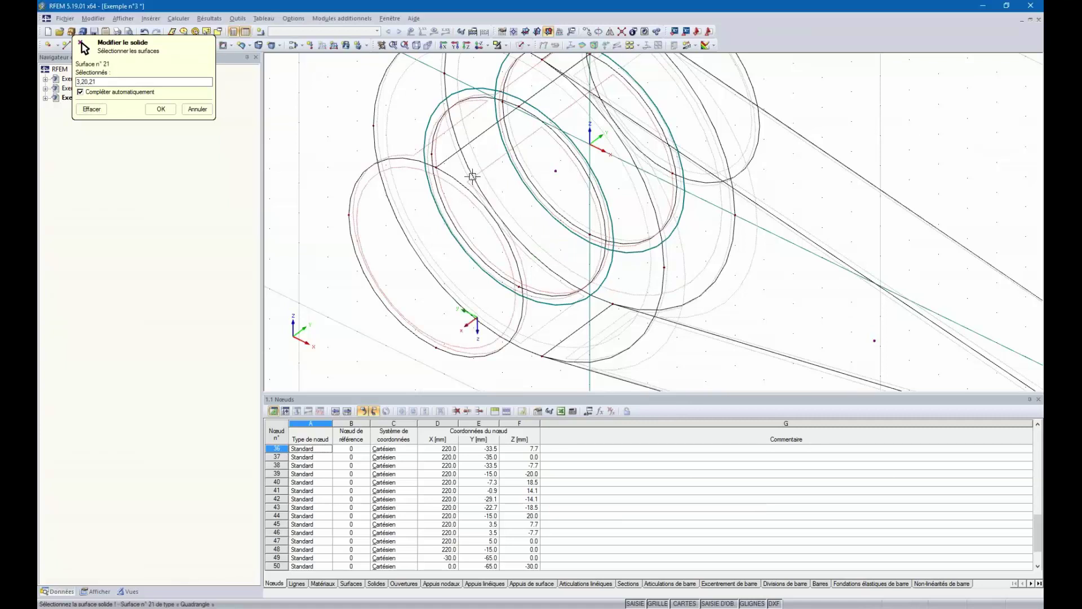
pyautogui.keyDown('ctrl'); pyautogui.moveTo(652, 296); pyautogui.dragTo(567, 271, button='middle'); pyautogui.keyUp('ctrl')
pyautogui.scroll(-4, 568, 271)
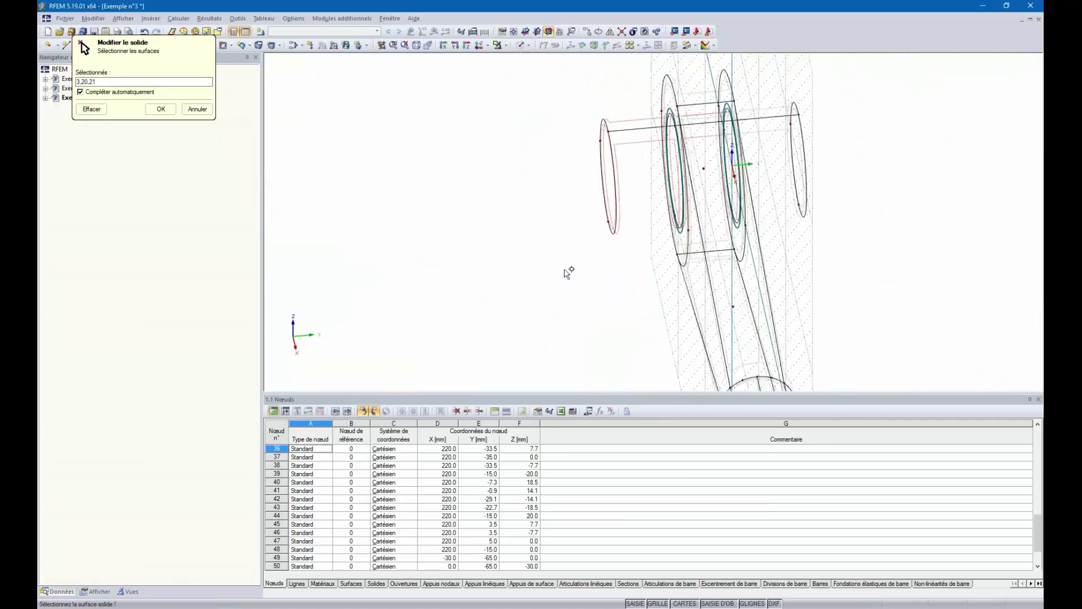
pyautogui.keyDown('ctrl'); pyautogui.moveTo(934, 269); pyautogui.dragTo(823, 179, button='middle'); pyautogui.keyUp('ctrl')
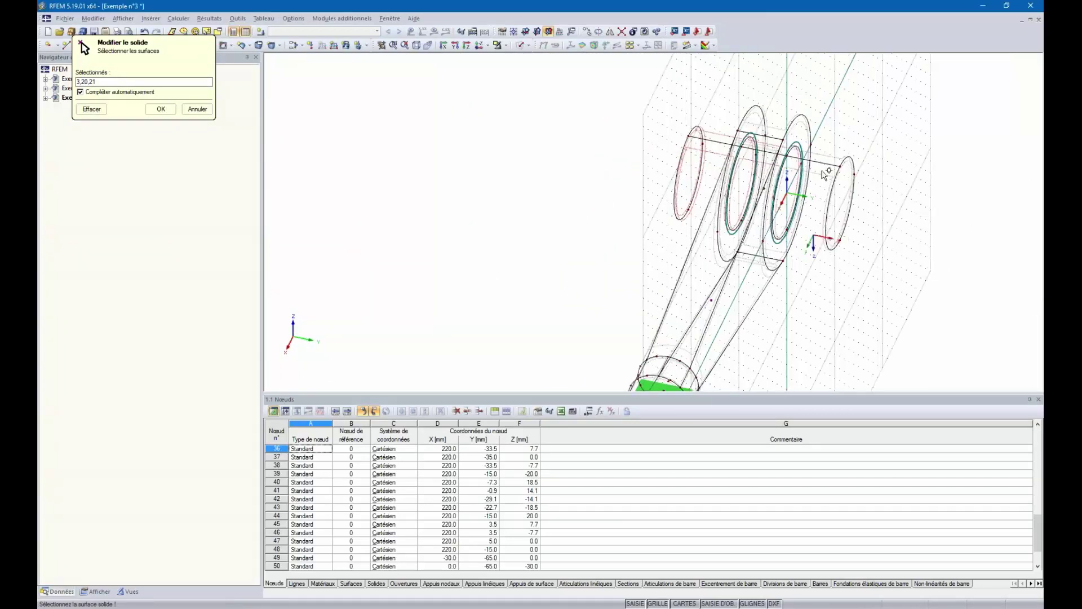
pyautogui.click(820, 176)
pyautogui.scroll(4, 870, 180)
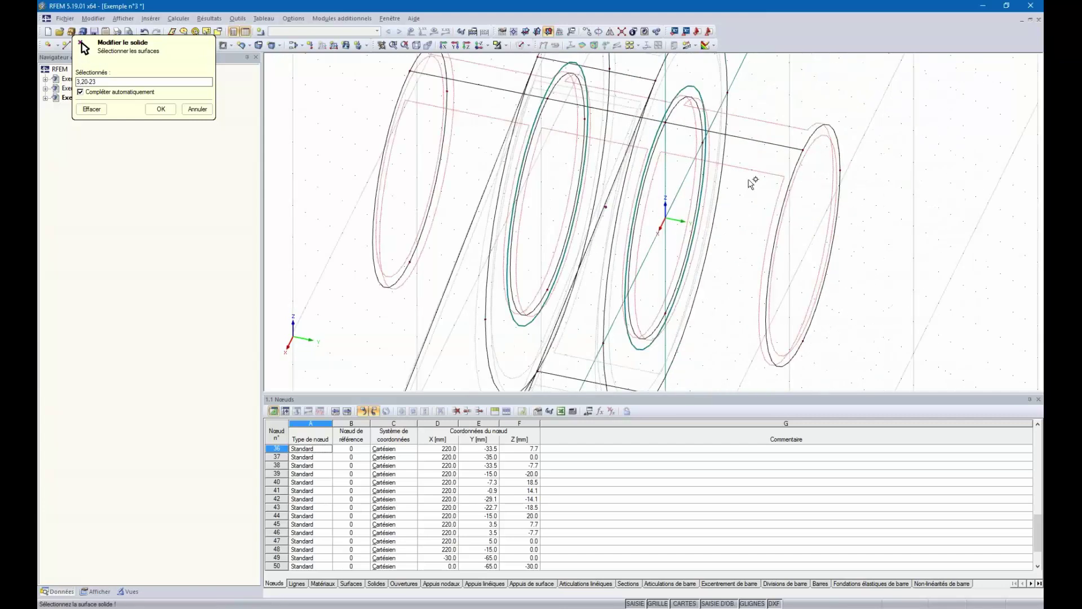
pyautogui.scroll(-2, 650, 181)
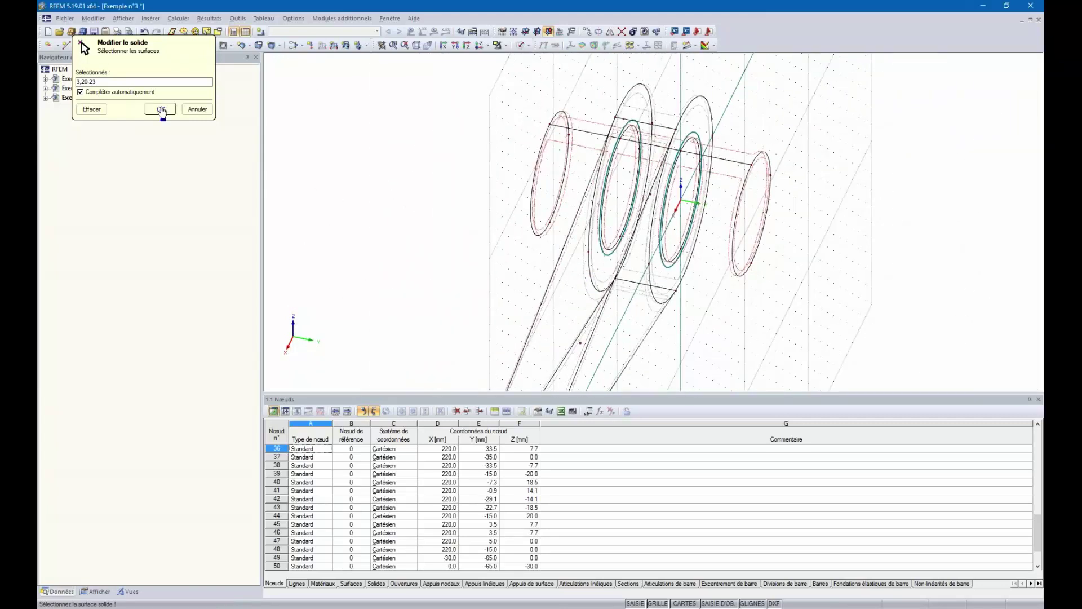
pyautogui.click(161, 109)
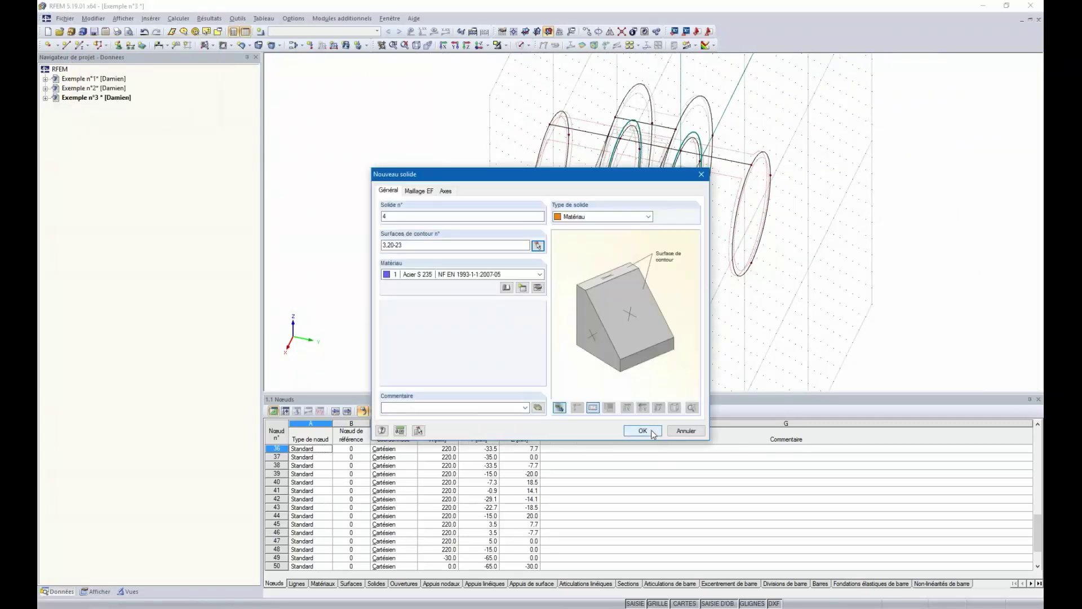
pyautogui.click(643, 430)
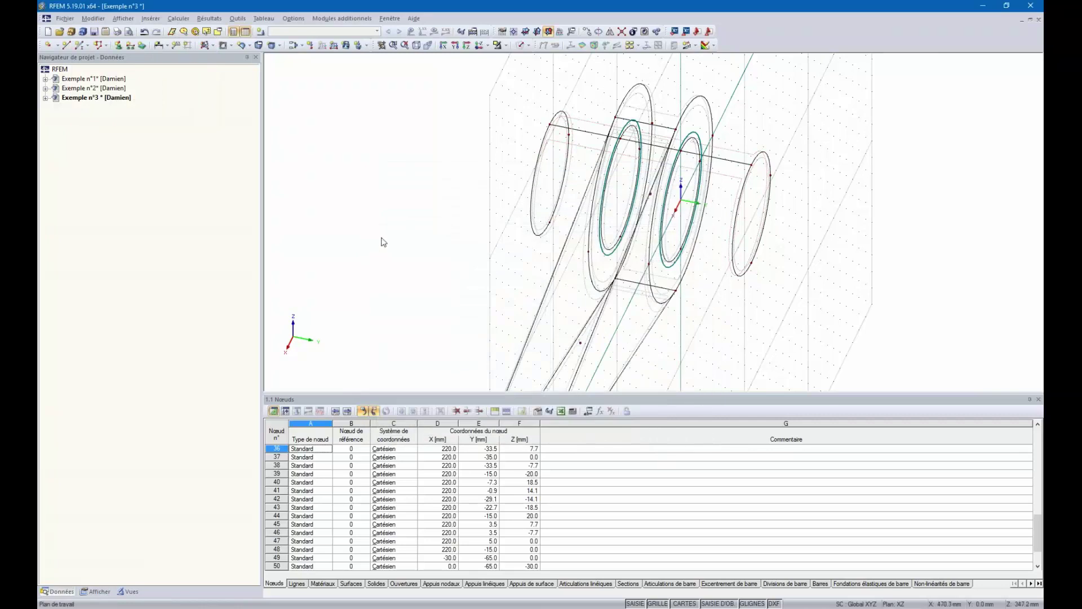
# Display the model in solid rendering with the pin in view, and expand the project data of Exemple n°3
pyautogui.keyDown('ctrl'); pyautogui.moveTo(379, 239); pyautogui.dragTo(646, 267, button='middle'); pyautogui.keyUp('ctrl')
pyautogui.click(520, 45)
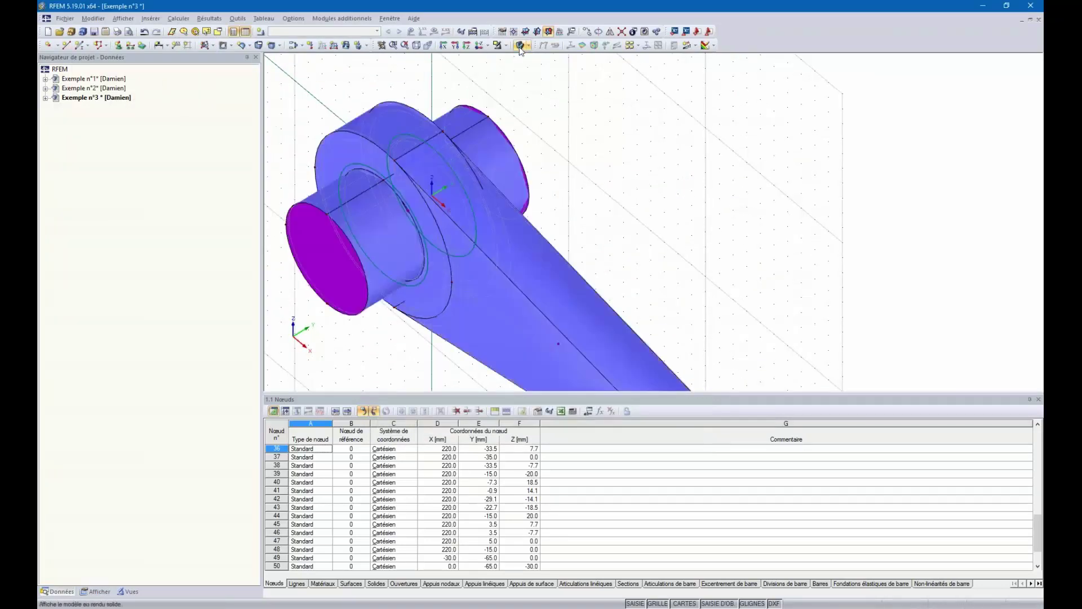
pyautogui.keyDown('ctrl'); pyautogui.moveTo(472, 321); pyautogui.dragTo(448, 296, button='middle'); pyautogui.keyUp('ctrl')
pyautogui.scroll(-2, 447, 297)
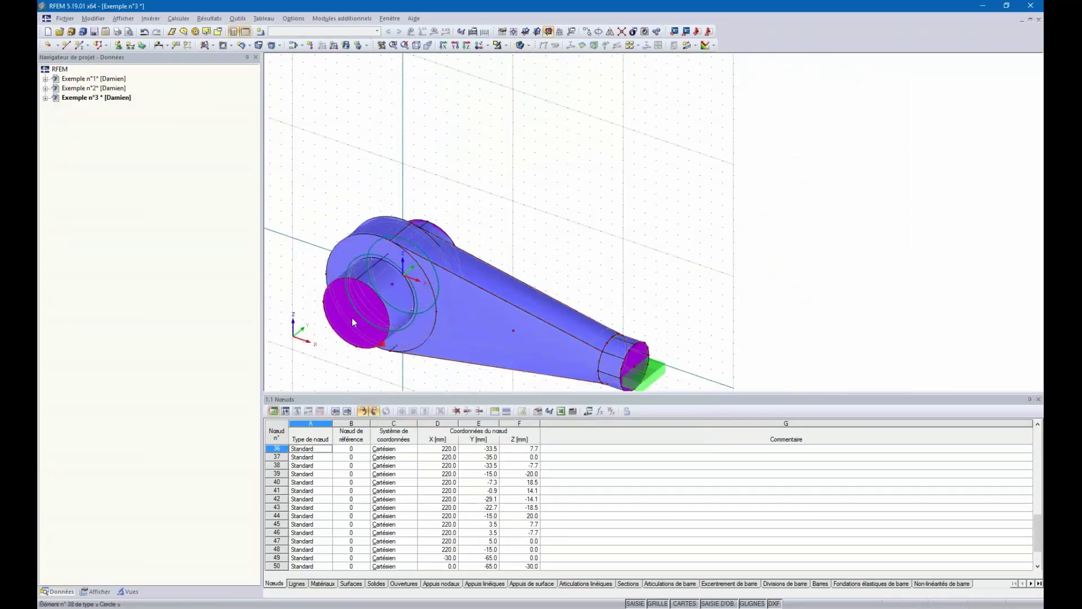
pyautogui.moveTo(352, 317); pyautogui.dragTo(466, 250, button='middle')
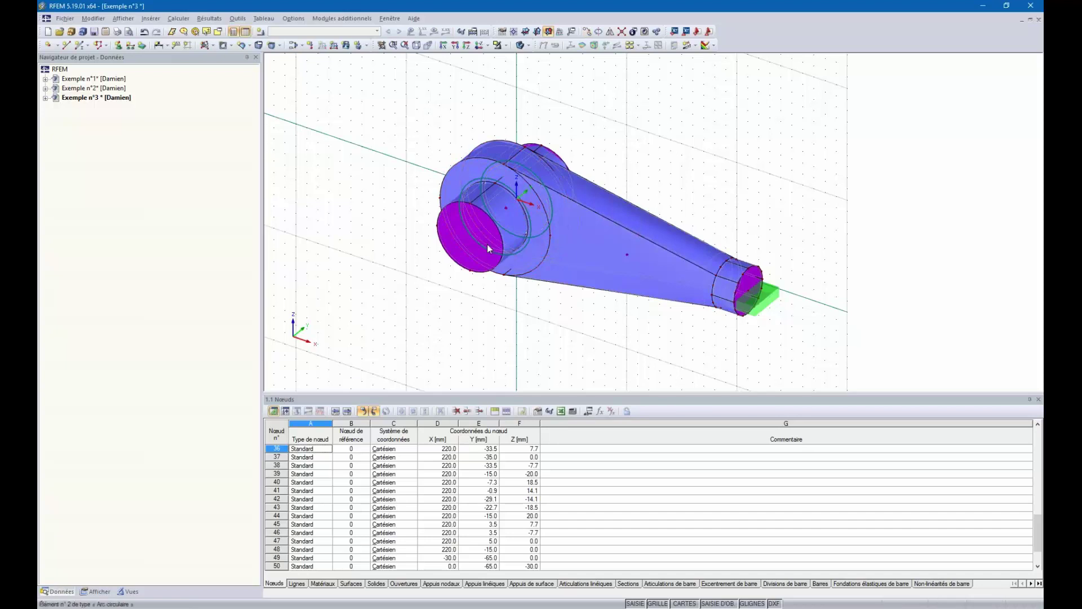
pyautogui.scroll(3, 466, 213)
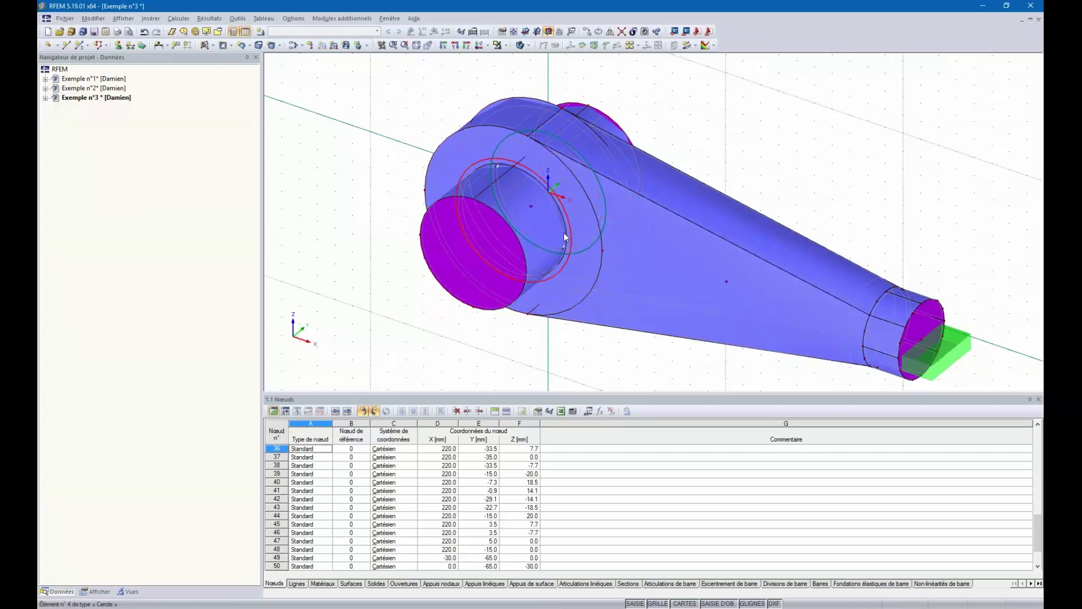
pyautogui.keyDown('ctrl'); pyautogui.moveTo(704, 134); pyautogui.dragTo(704, 137, button='middle'); pyautogui.keyUp('ctrl')
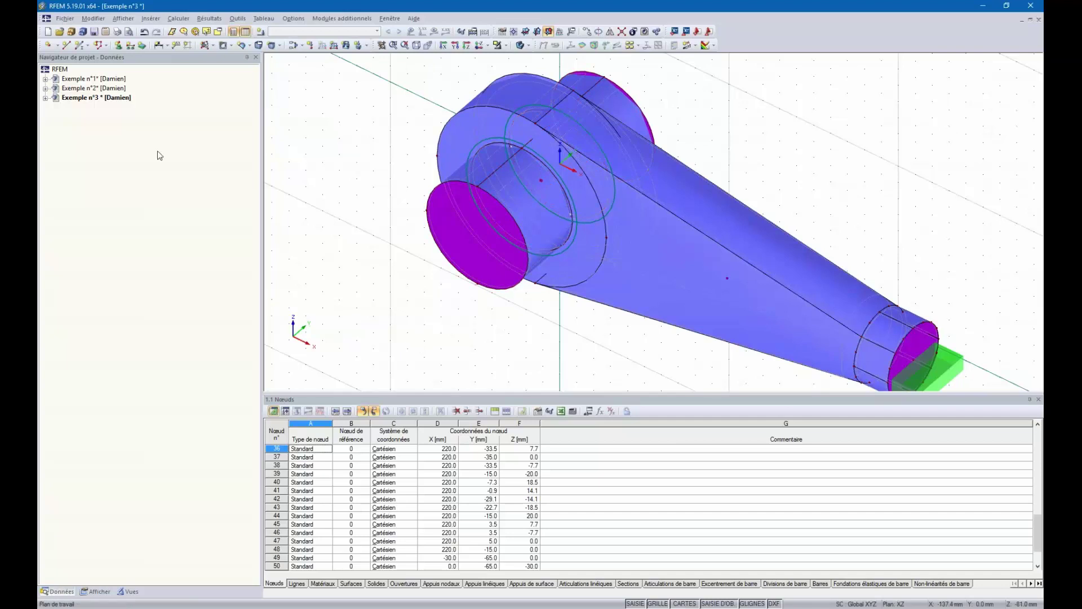
pyautogui.click(45, 99)
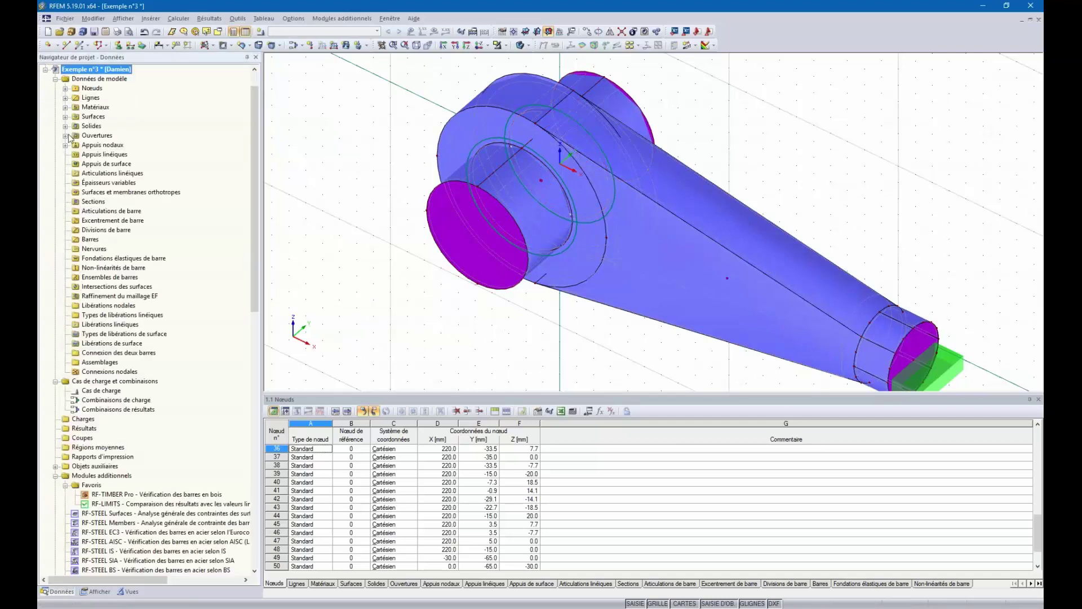
pyautogui.click(111, 343)
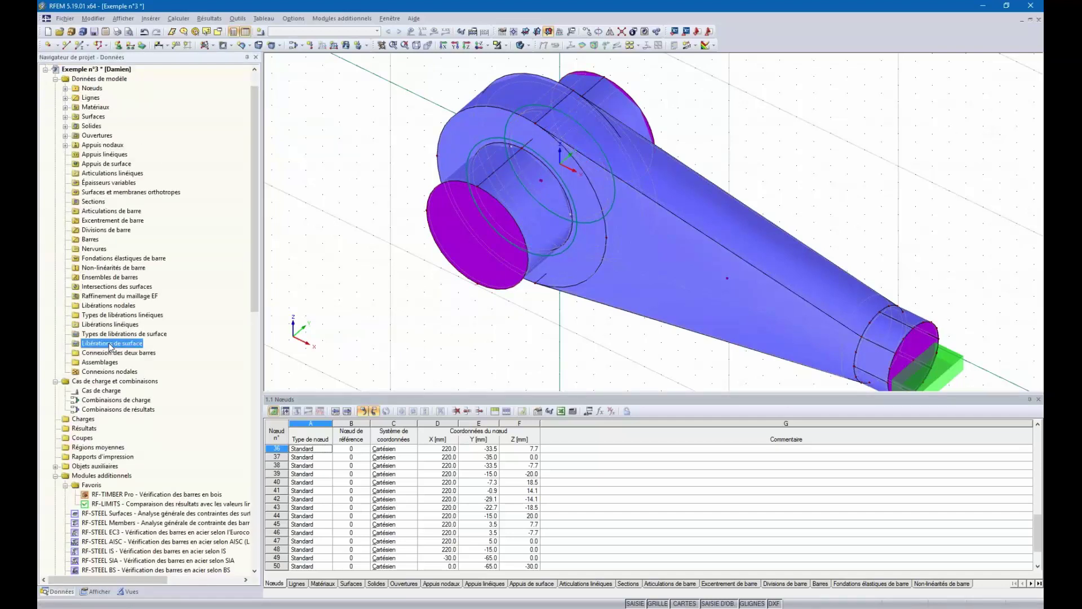
pyautogui.doubleClick(111, 344)
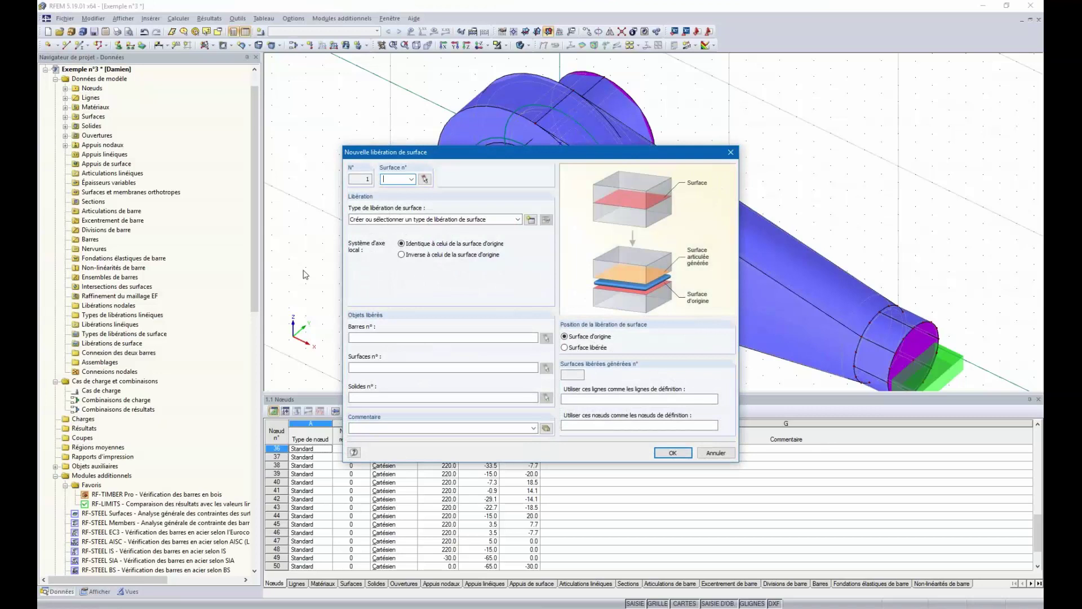
pyautogui.click(731, 152)
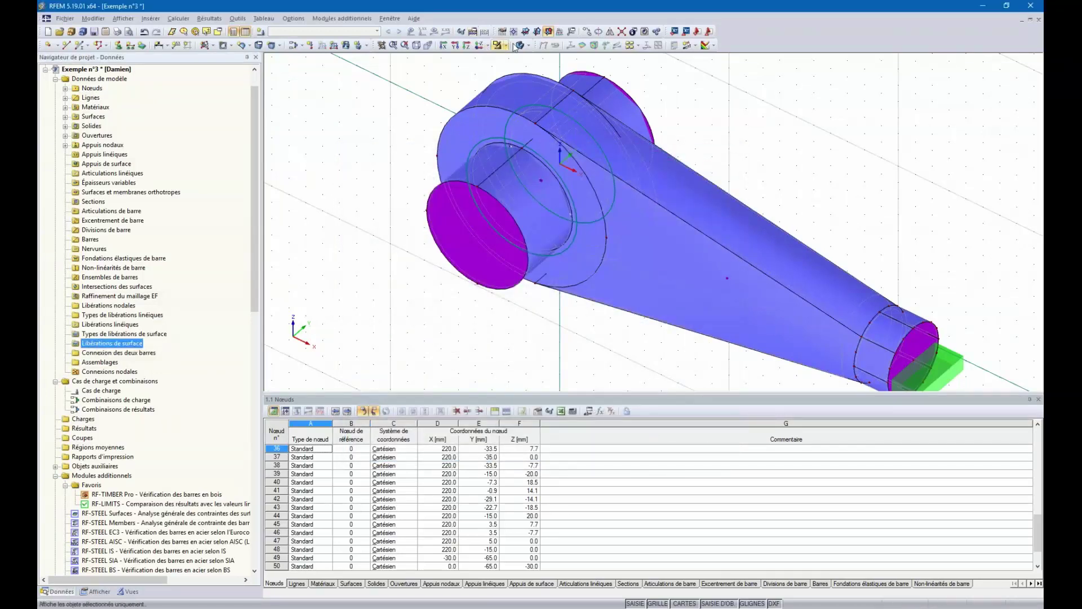
# Return the model display to wireframe with the ring's bore and pin in close view
pyautogui.click(519, 46)
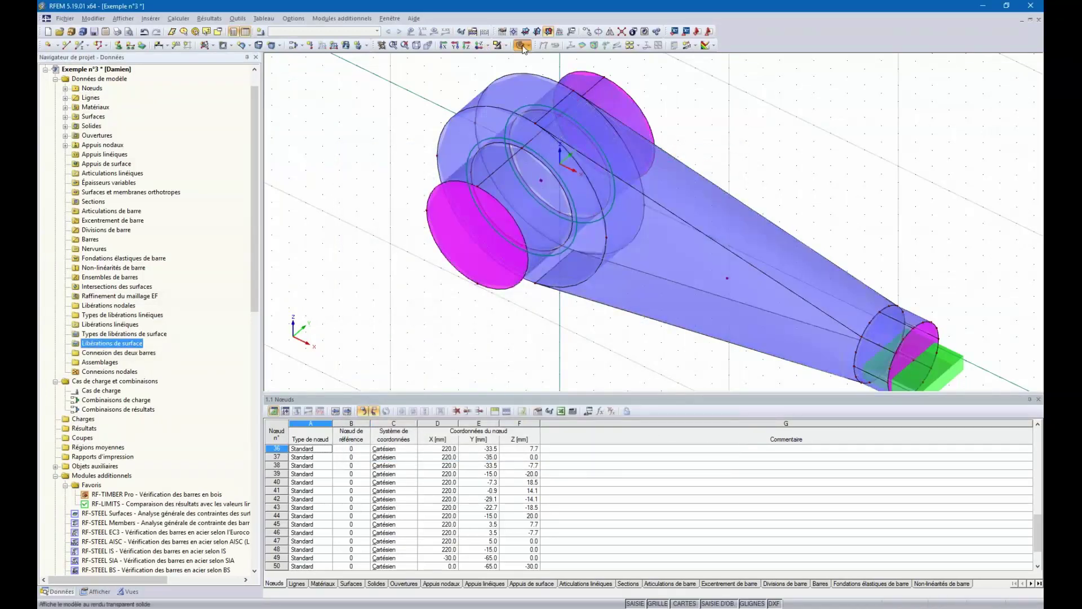
pyautogui.scroll(2, 520, 246)
pyautogui.keyDown('ctrl'); pyautogui.moveTo(580, 225); pyautogui.dragTo(571, 203, button='middle'); pyautogui.keyUp('ctrl')
pyautogui.click(566, 117)
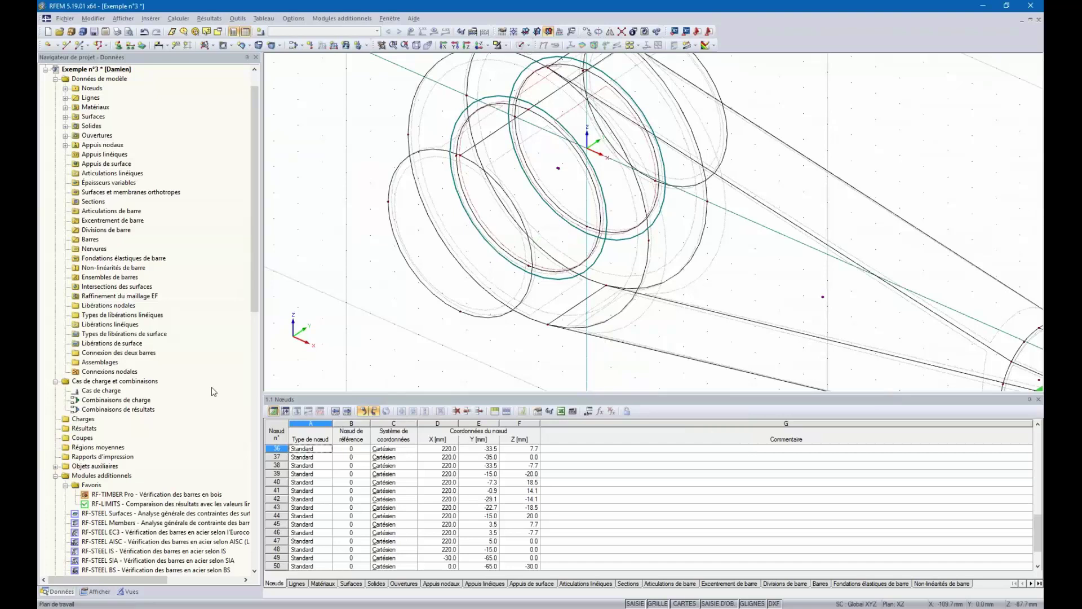
# Start a new surface release and assign it to the ring's cylindrical bore surface, surface 3
pyautogui.click(107, 343)
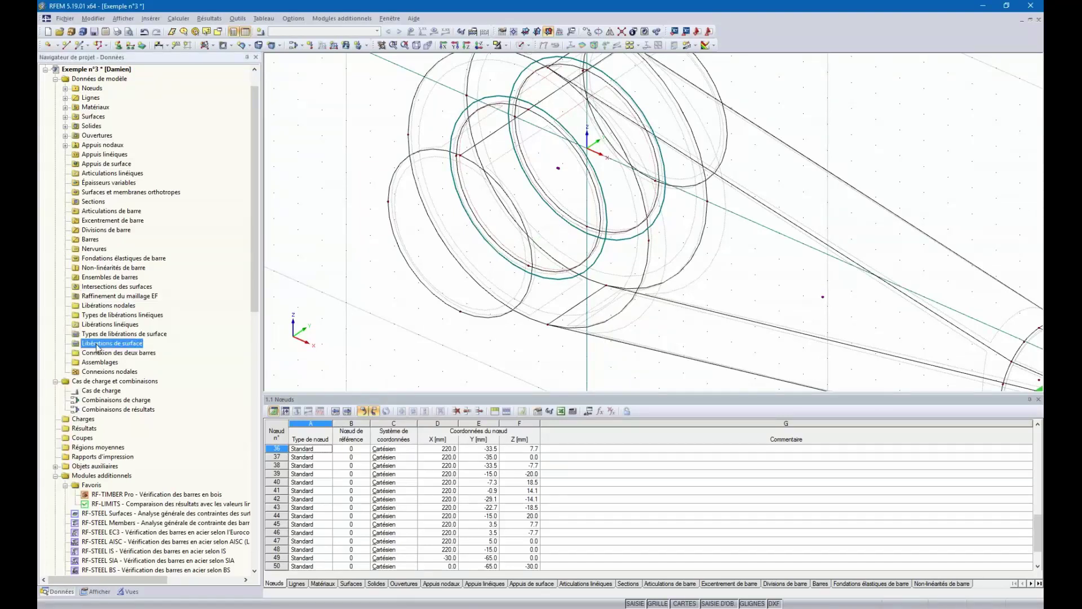
pyautogui.doubleClick(97, 345)
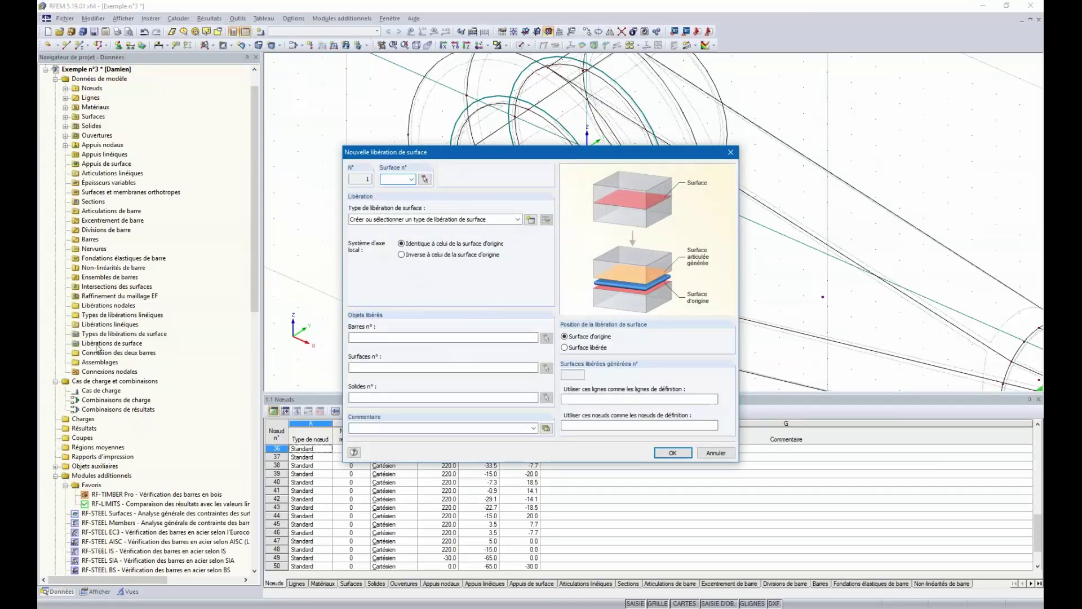
pyautogui.click(424, 180)
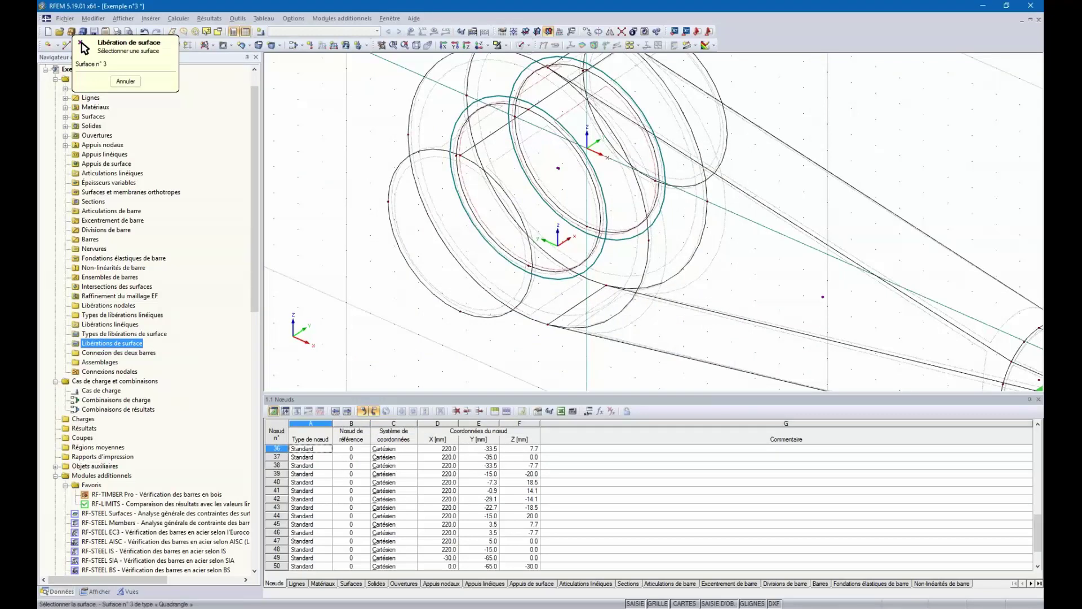
pyautogui.click(568, 115)
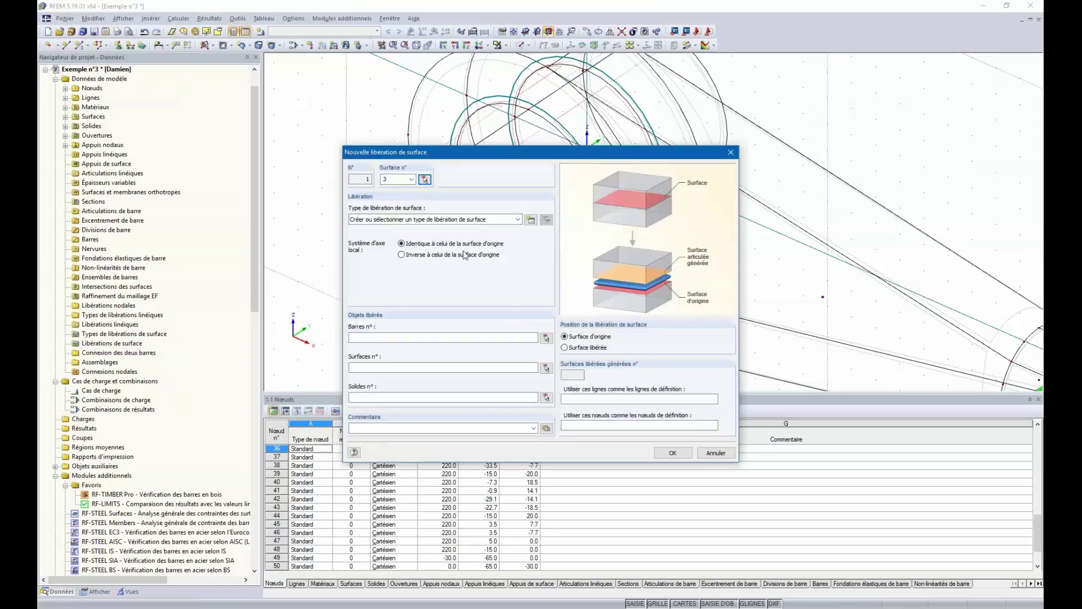
# Create a surface release type that releases ux and uy, each with a spring stiffness of 1 kN/m³
pyautogui.click(532, 219)
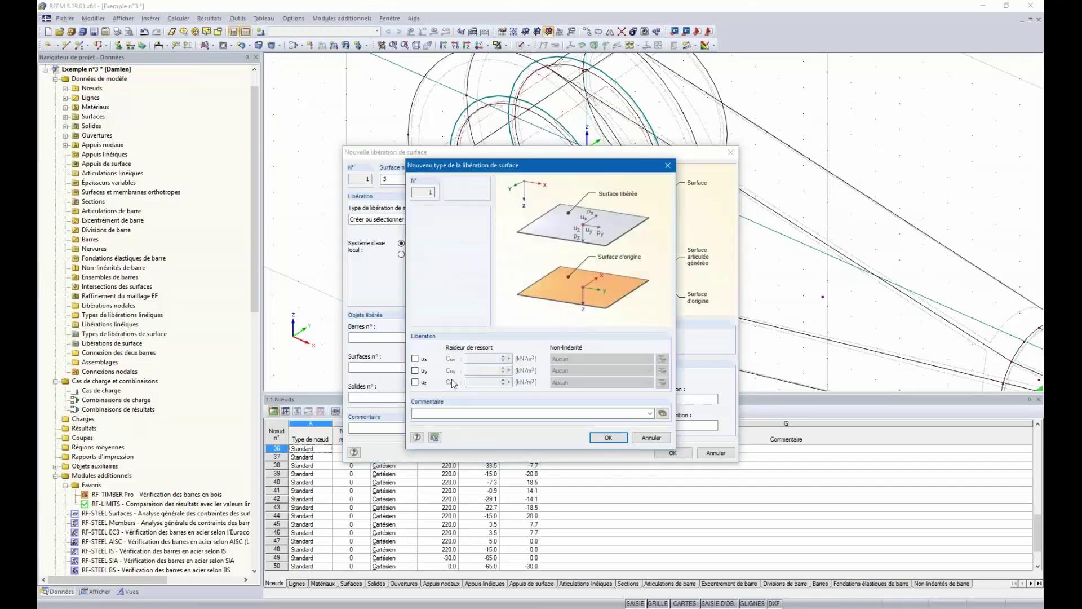
pyautogui.click(416, 359)
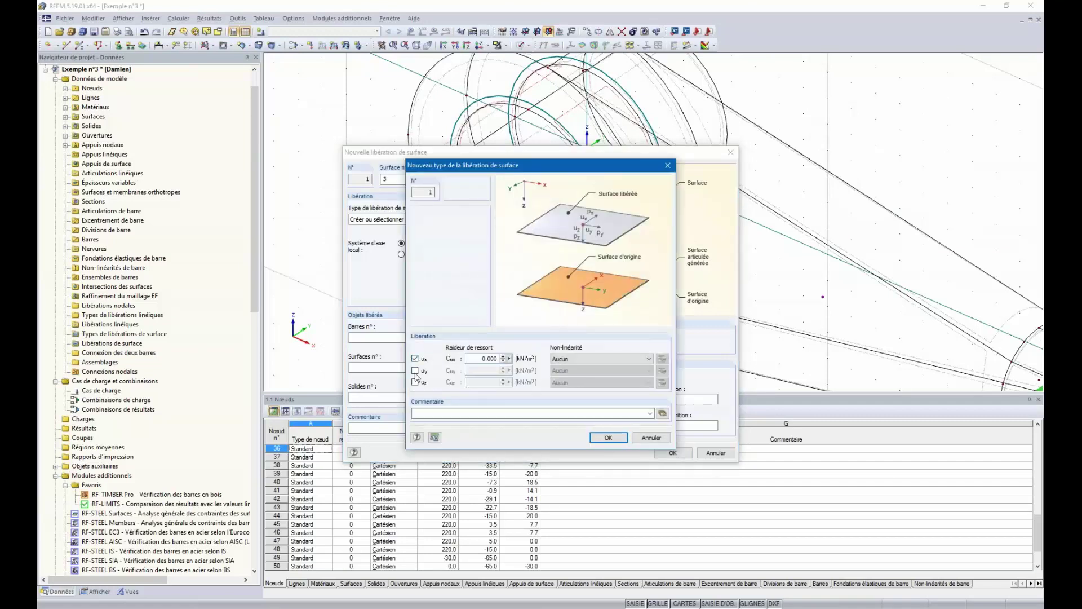
pyautogui.click(416, 370)
pyautogui.click(480, 358)
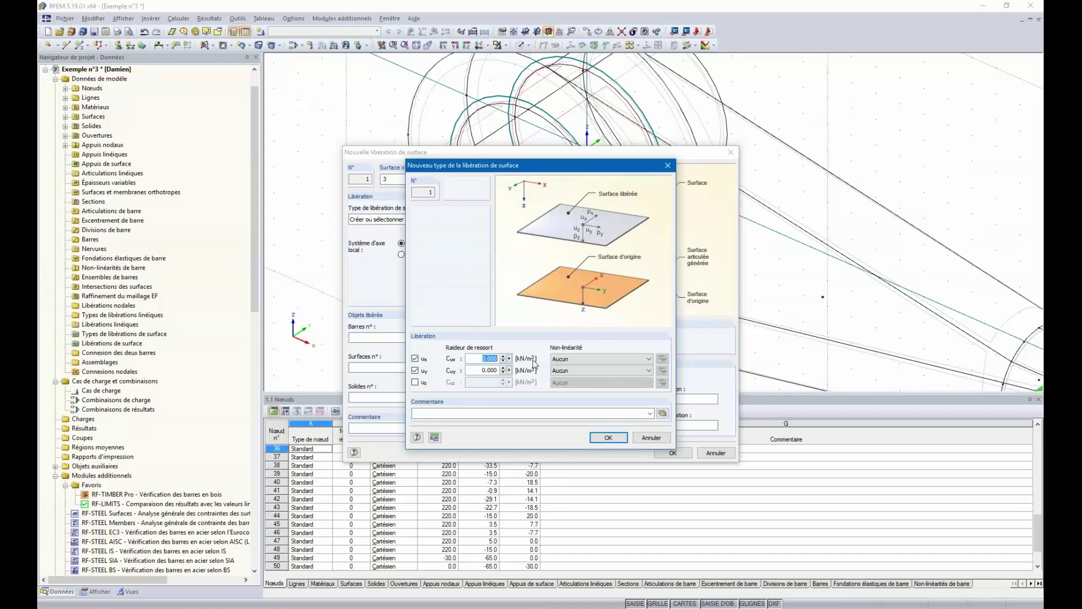
pyautogui.write('1')
pyautogui.press('Tab')
pyautogui.write('1')
# Release uz in the release type with the nonlinearity "Fixé si pz est négatif" and accept the type
pyautogui.click(416, 382)
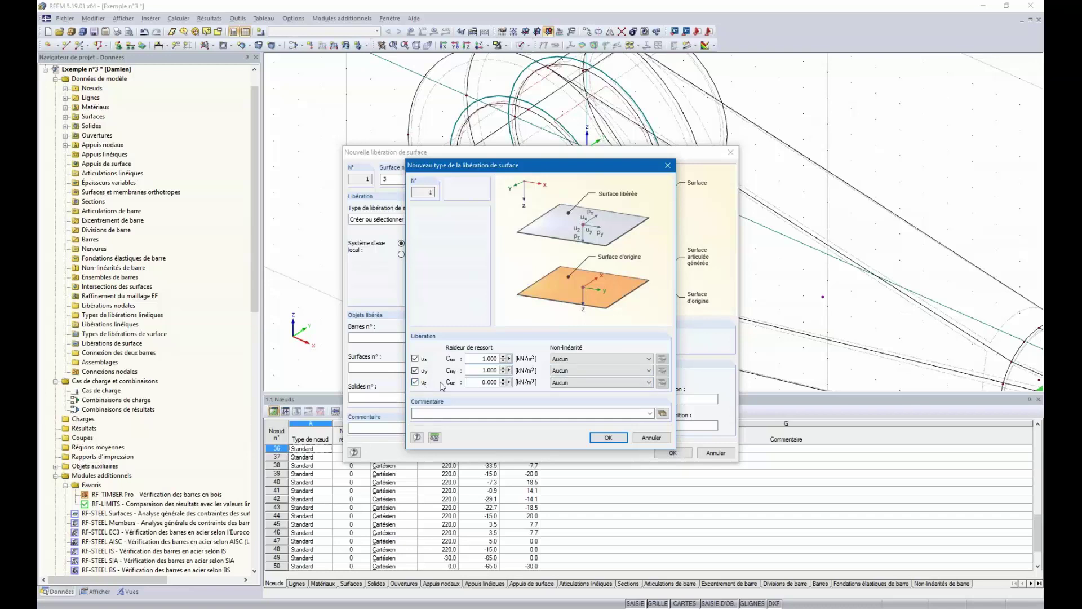
pyautogui.click(586, 383)
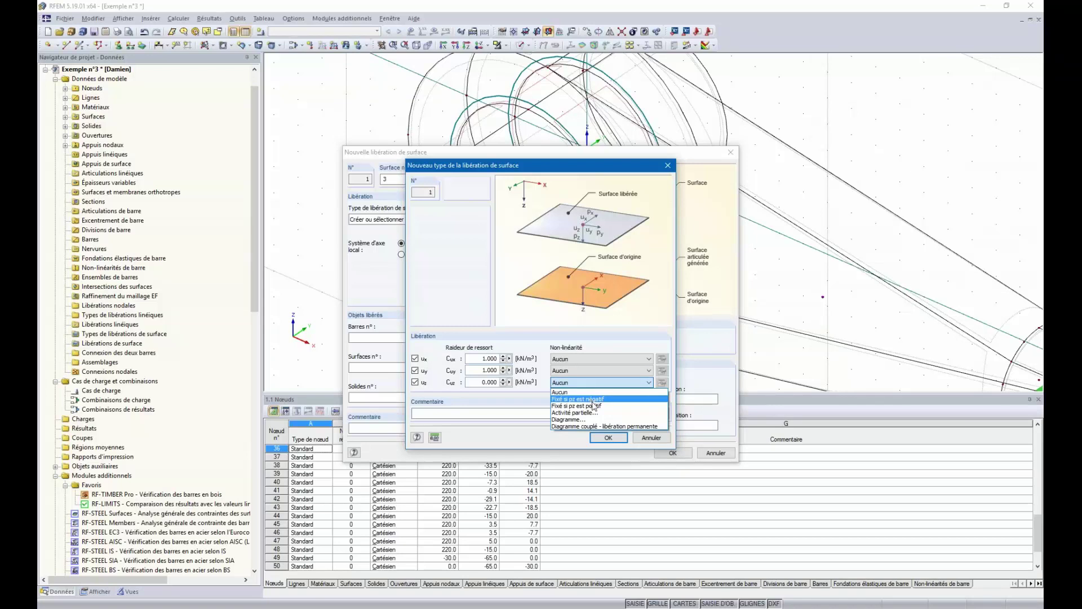
pyautogui.click(593, 399)
pyautogui.click(610, 438)
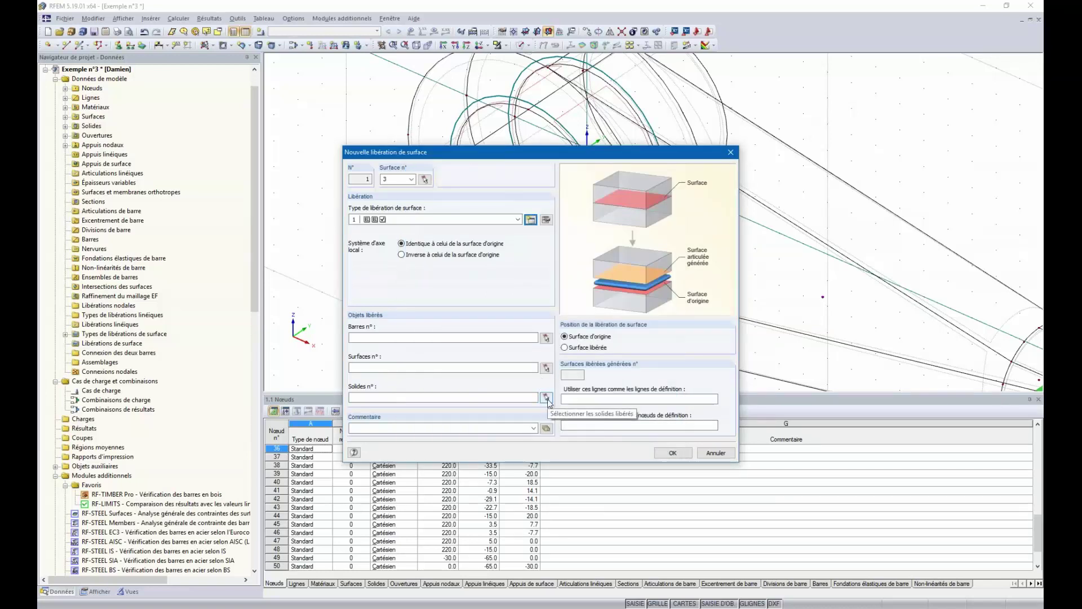
# Assign the pin, solid 4, as the released solid and create the surface release on the bore
pyautogui.click(546, 398)
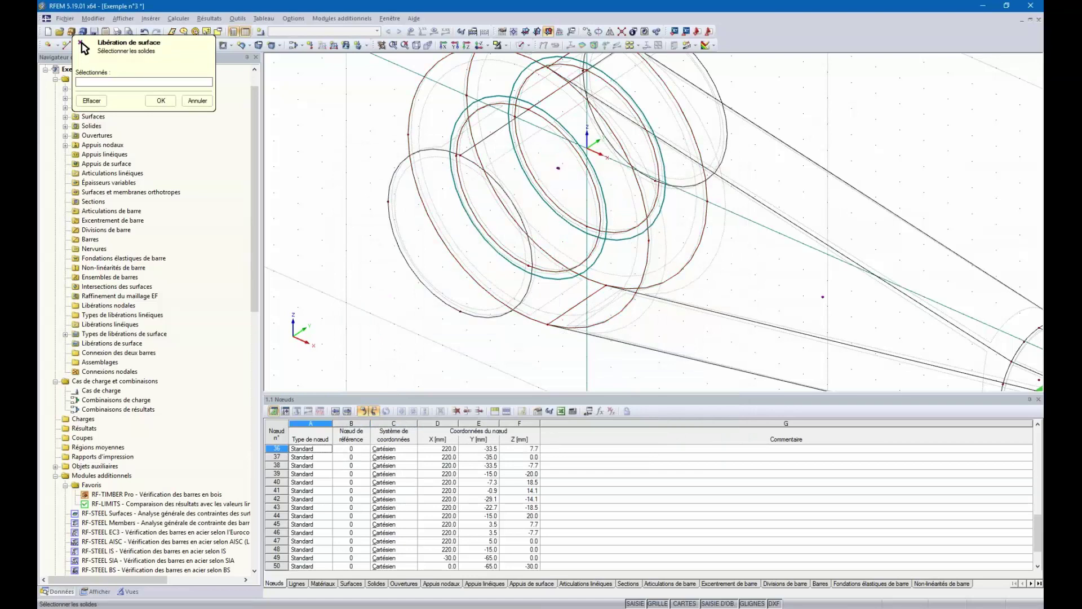
pyautogui.scroll(5, 557, 167)
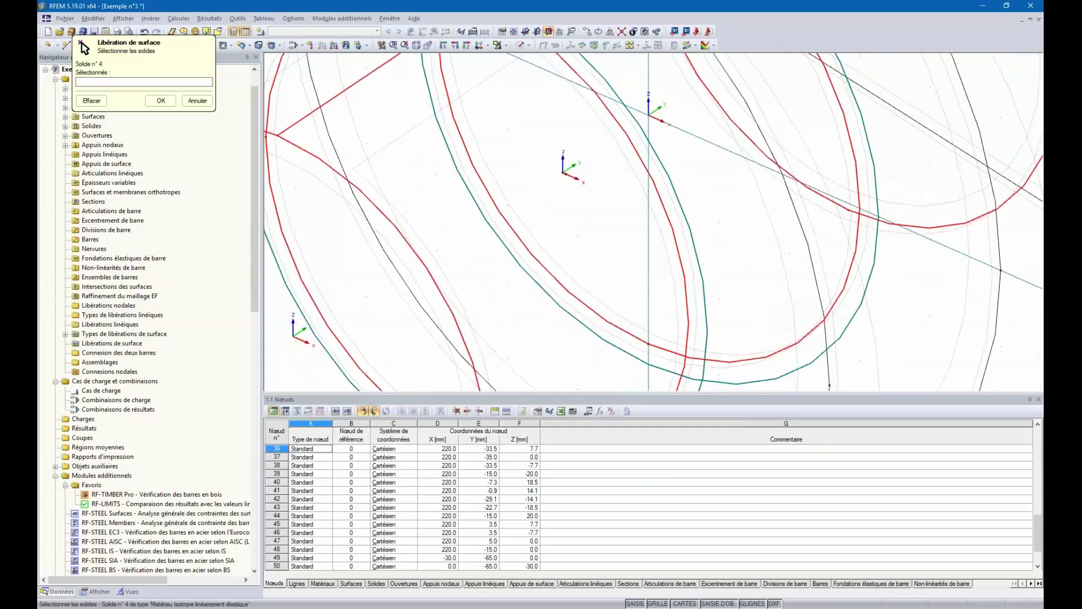
pyautogui.scroll(-3, 563, 171)
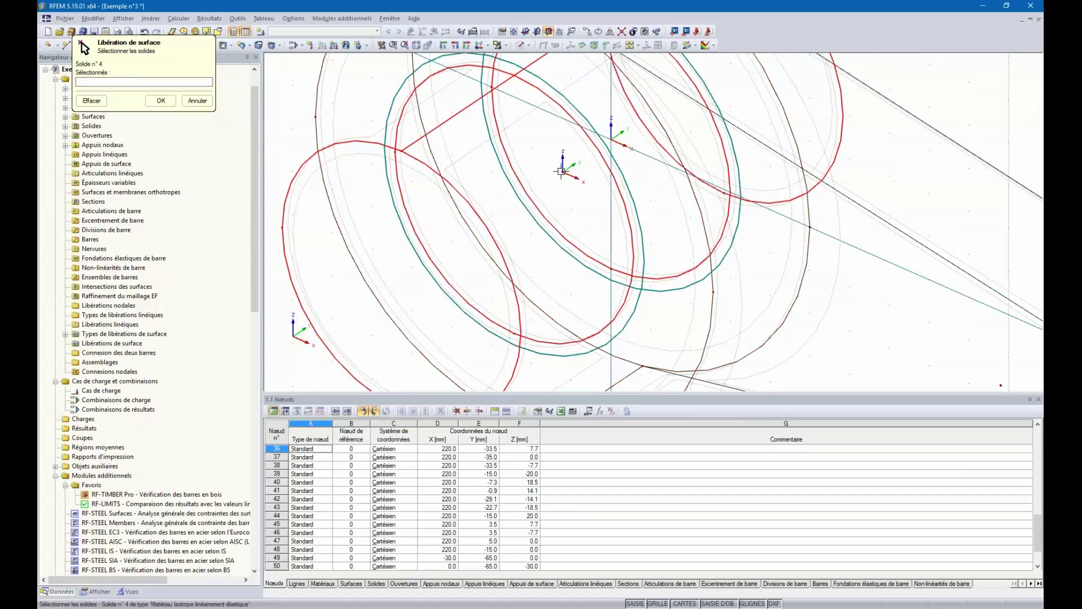
pyautogui.click(561, 171)
pyautogui.keyDown('ctrl'); pyautogui.moveTo(561, 171); pyautogui.dragTo(290, 155, button='middle'); pyautogui.keyUp('ctrl')
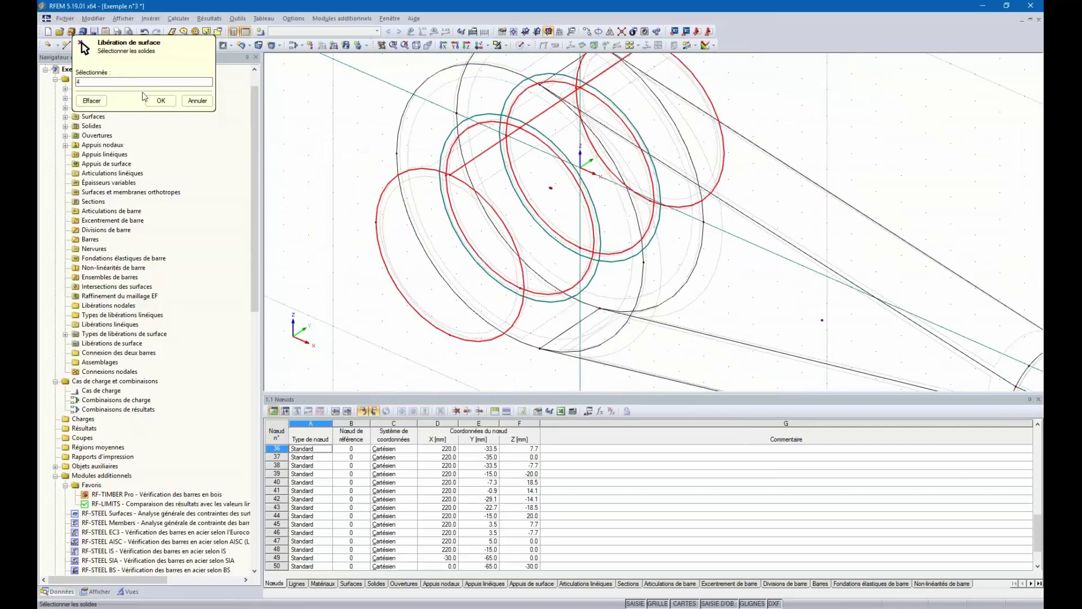
pyautogui.click(161, 101)
pyautogui.click(670, 450)
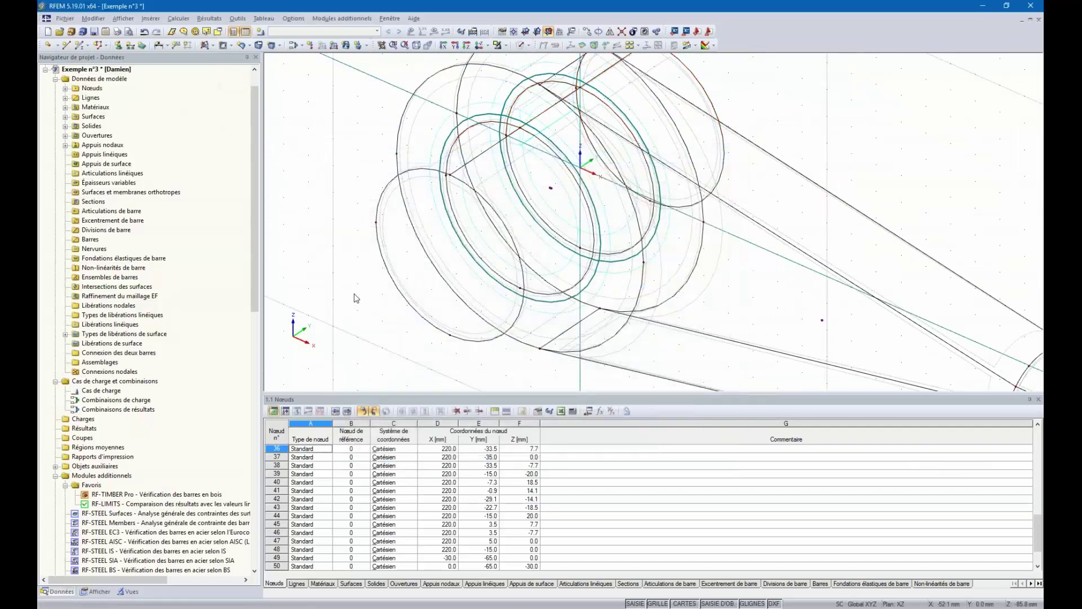
# Examine the original bore surface and the generated released surface between the ring and the pin
pyautogui.rightClick(342, 260)
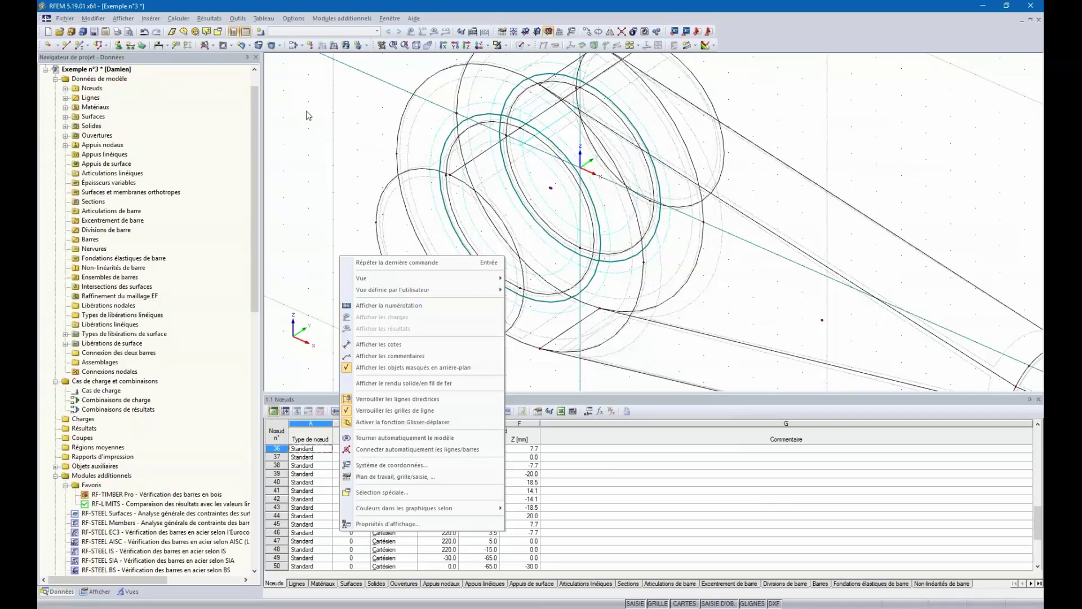
pyautogui.press('Escape')
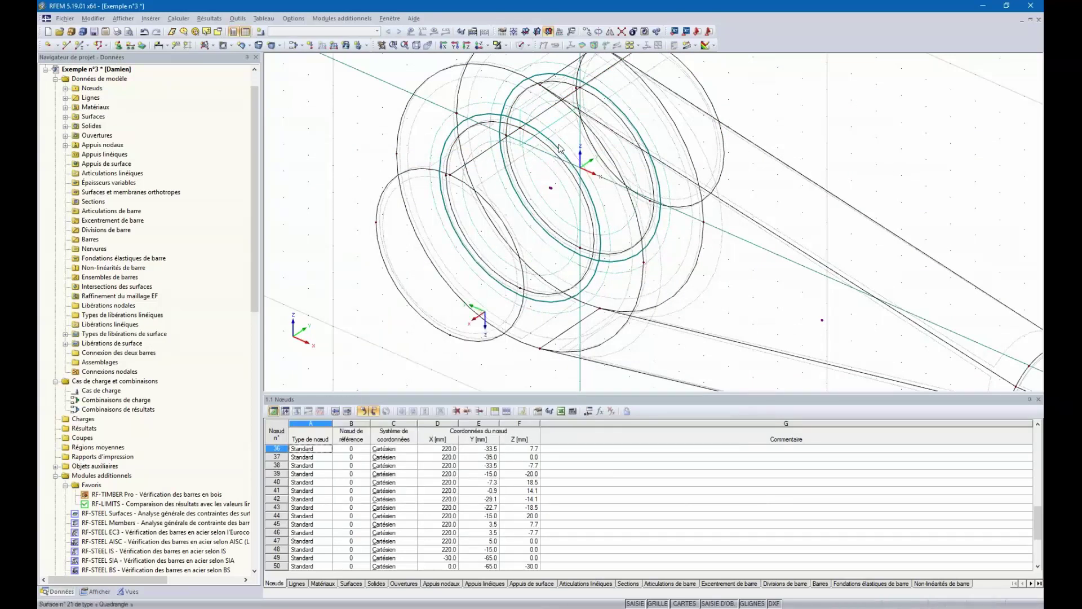
pyautogui.scroll(2, 558, 141)
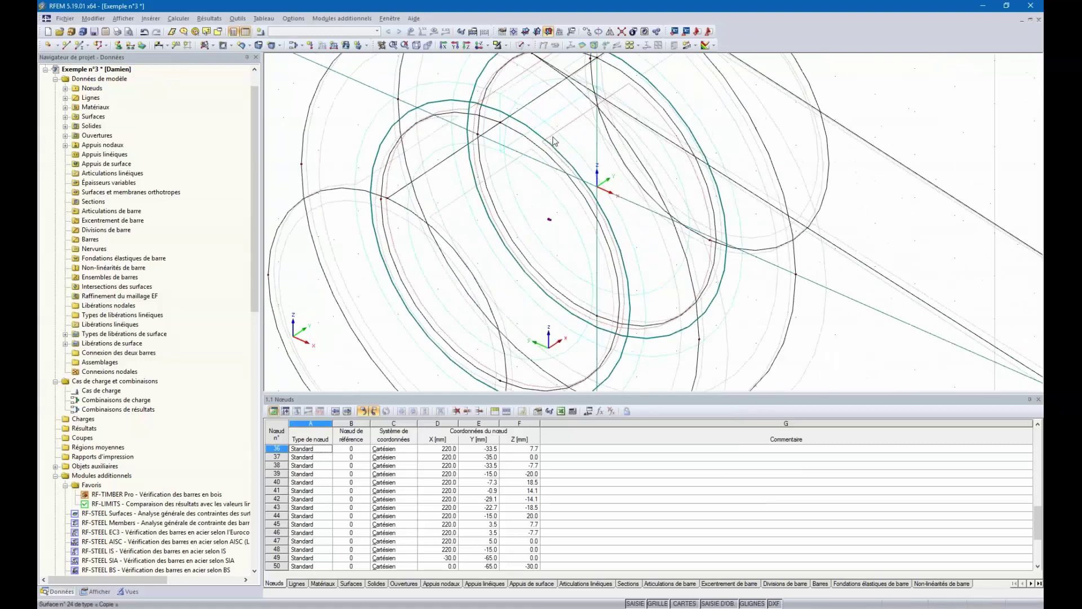
pyautogui.scroll(-1, 555, 141)
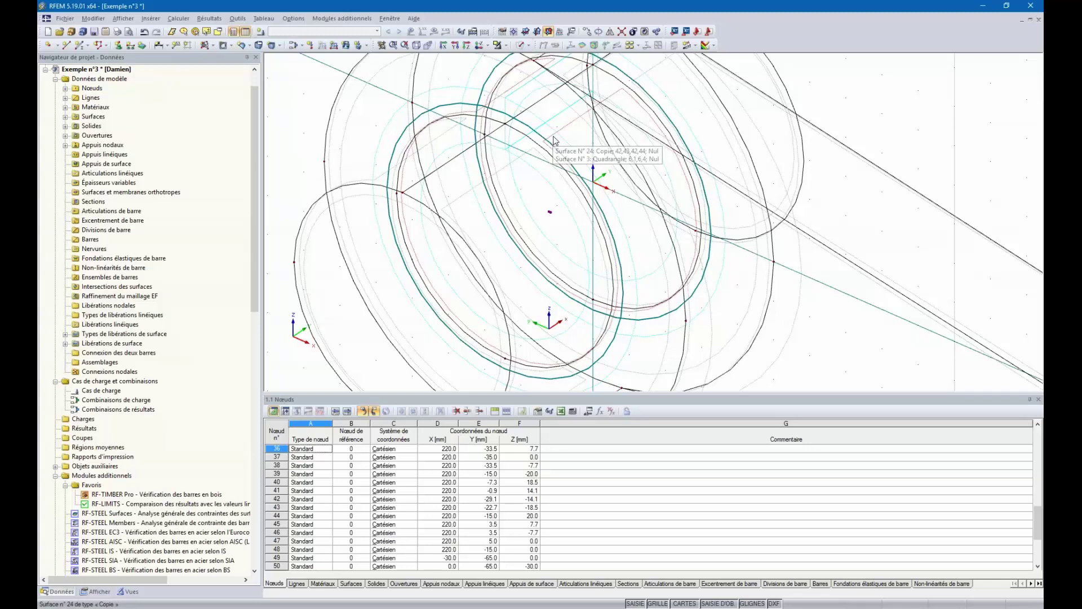
pyautogui.scroll(-3, 553, 140)
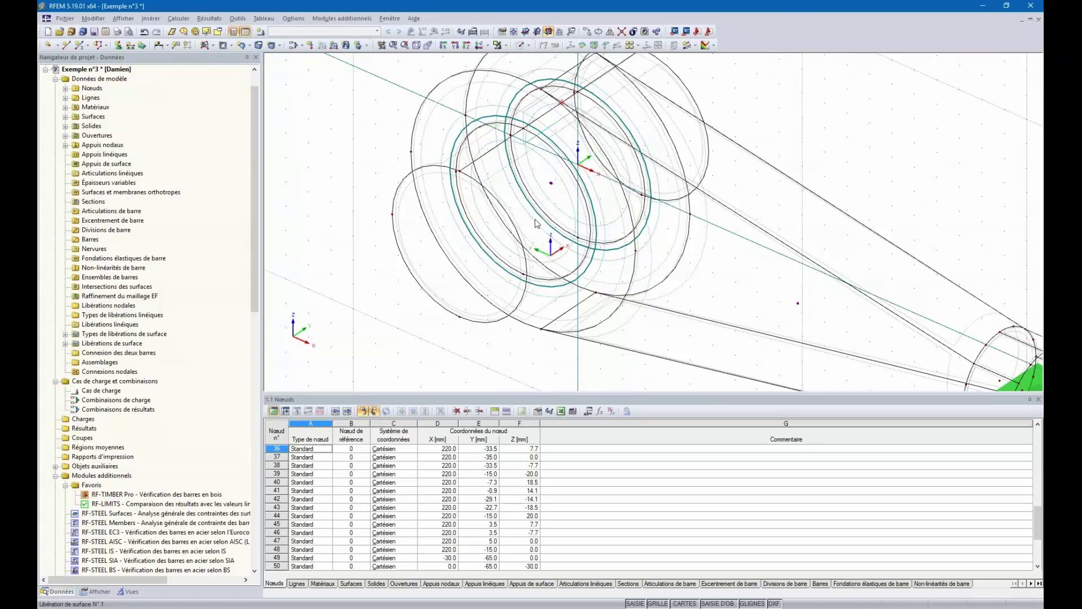
pyautogui.keyDown('ctrl'); pyautogui.moveTo(535, 231); pyautogui.dragTo(510, 231, button='middle'); pyautogui.keyUp('ctrl')
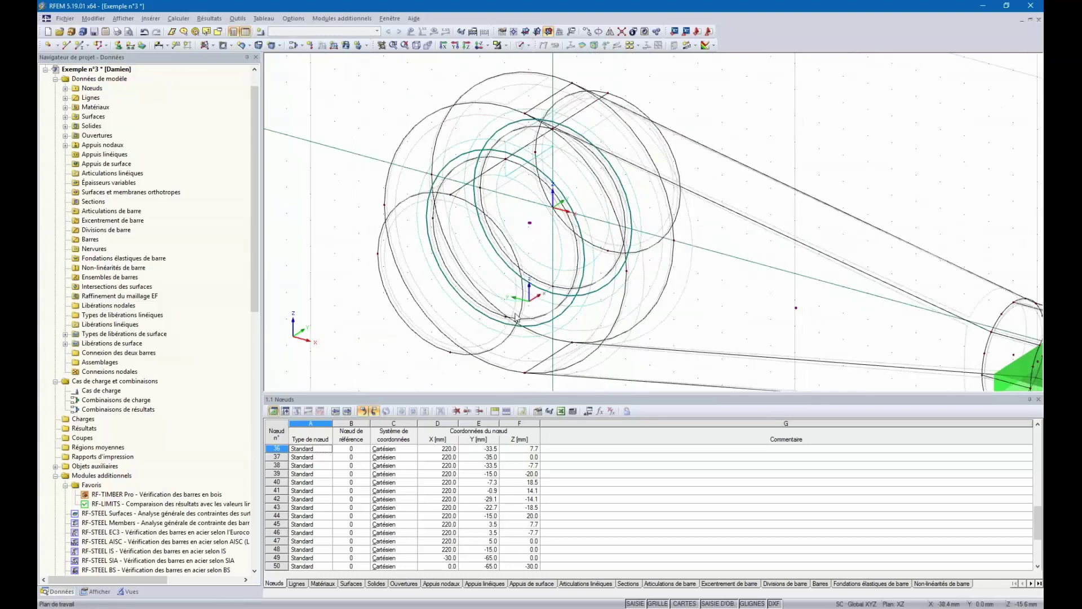
pyautogui.scroll(-4, 449, 219)
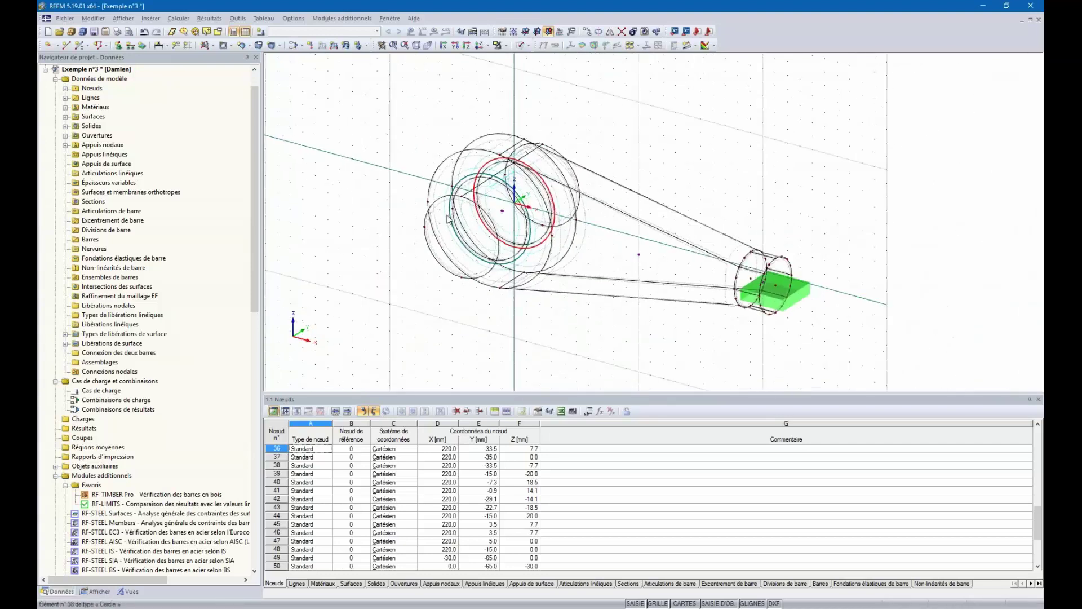
# Place nodes at the centres of the pin's two end faces, at Y = -65 mm and Y = 35 mm with X = Z = 0
pyautogui.keyDown('ctrl'); pyautogui.moveTo(448, 219); pyautogui.dragTo(536, 126, button='middle'); pyautogui.keyUp('ctrl')
pyautogui.click(486, 236)
pyautogui.click(812, 192)
pyautogui.click(811, 191)
pyautogui.keyDown('ctrl'); pyautogui.moveTo(430, 114); pyautogui.dragTo(479, 156, button='middle'); pyautogui.keyUp('ctrl')
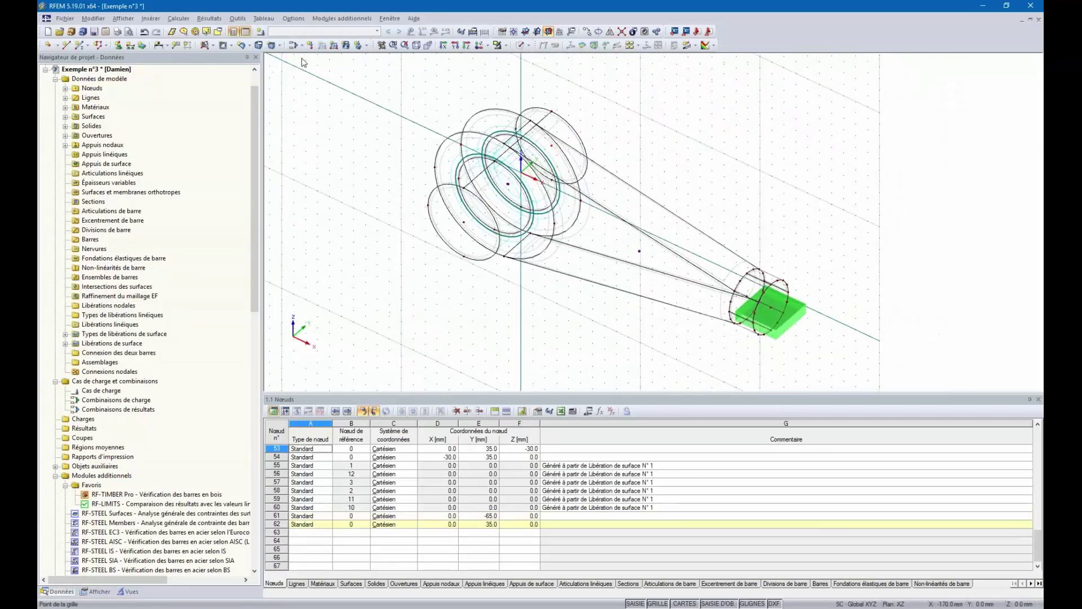
# Create load case CC1 in the Permanente action category with self-weight deactivated
pyautogui.click(262, 32)
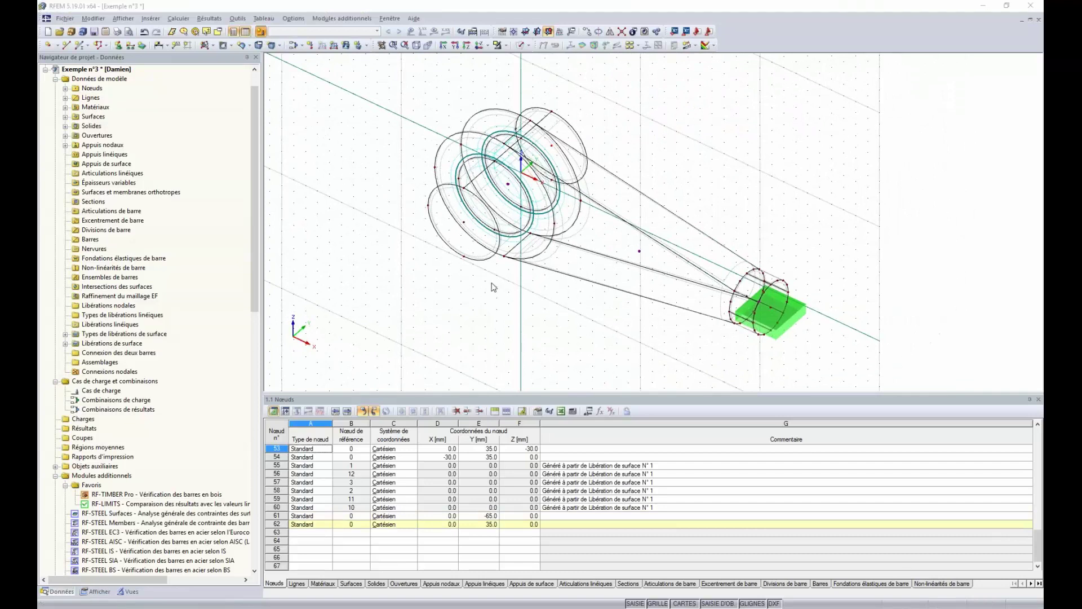
pyautogui.click(450, 241)
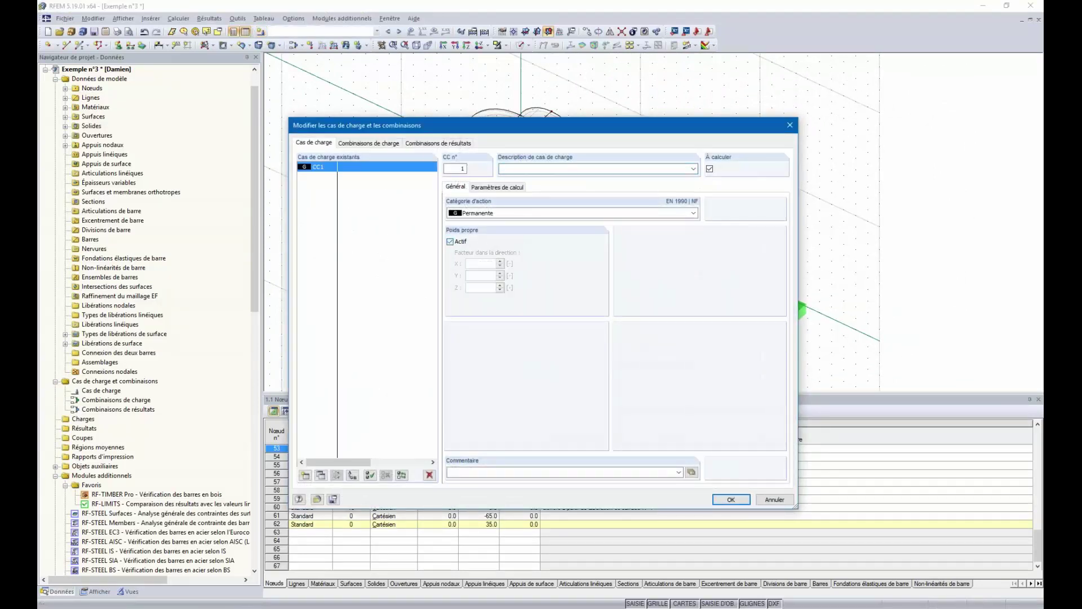
pyautogui.click(743, 502)
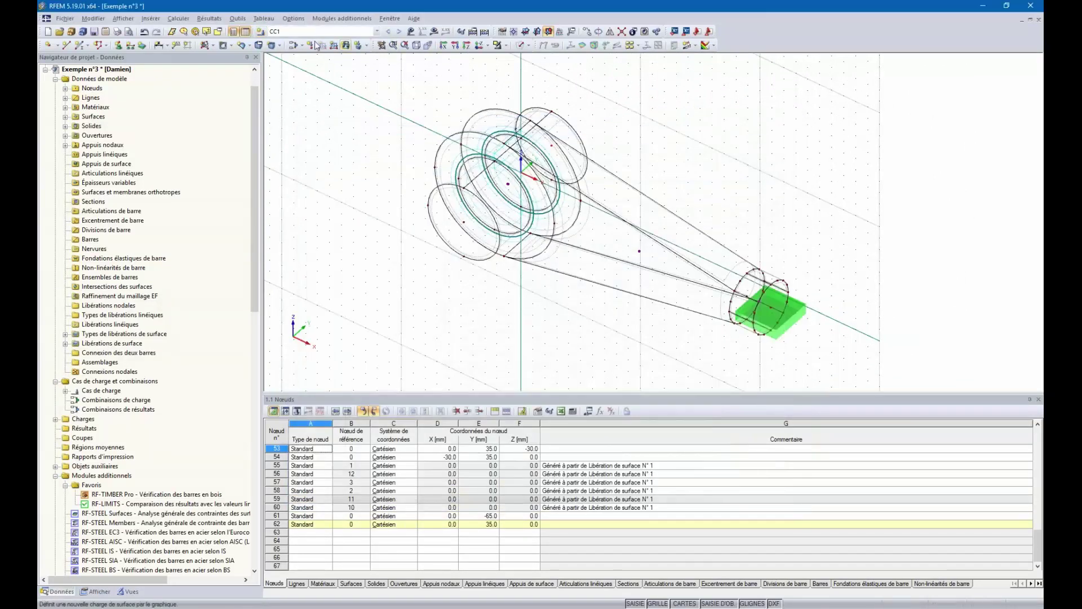
# Apply a nodal load with PX = -50 kN to the centre nodes of both pin end faces
pyautogui.click(311, 45)
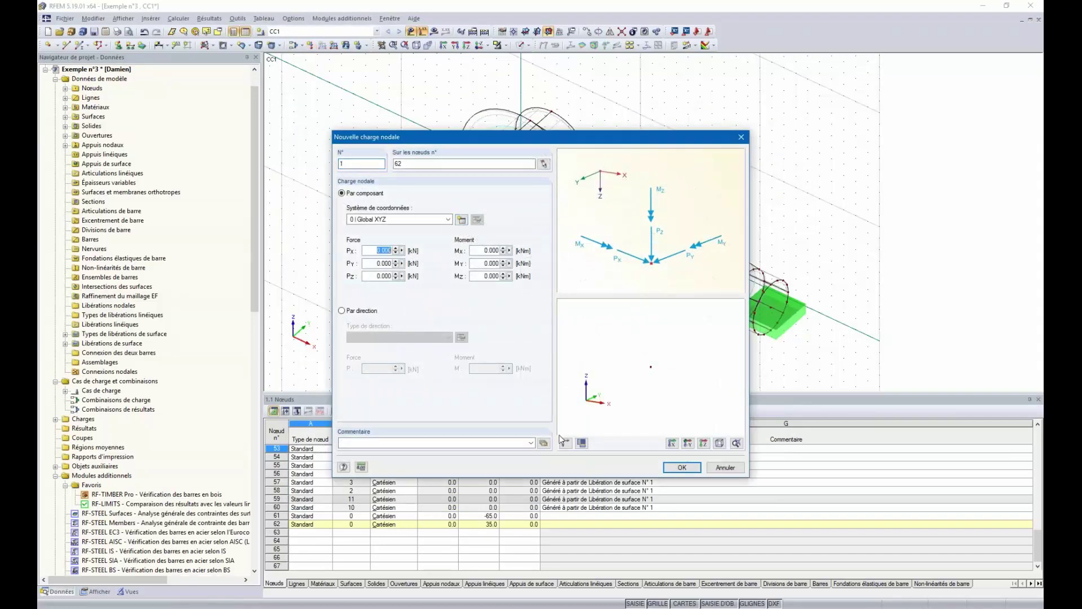
pyautogui.write('-50')
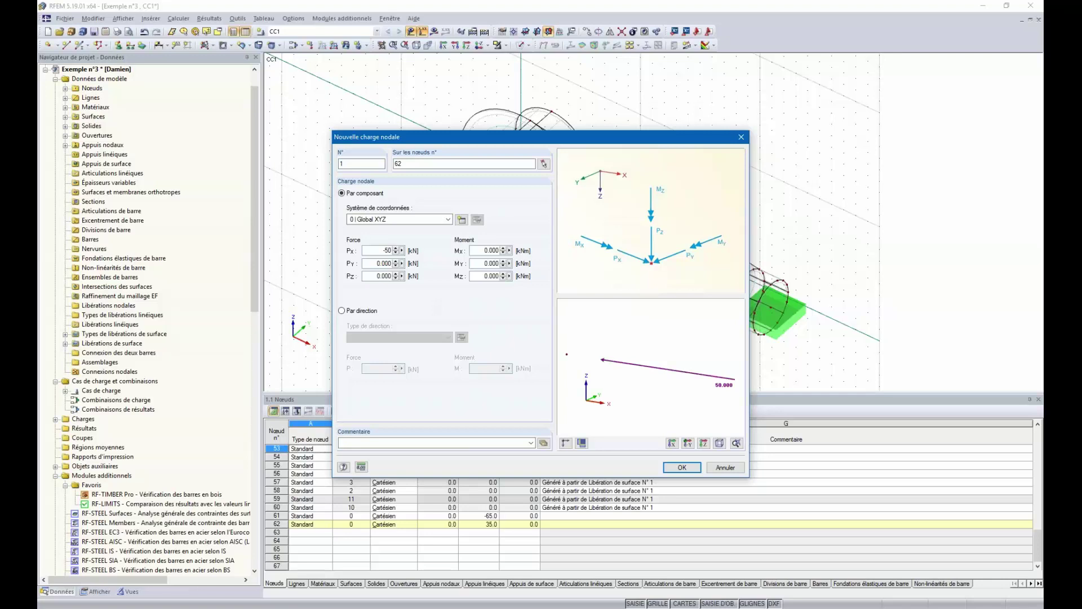
pyautogui.click(683, 468)
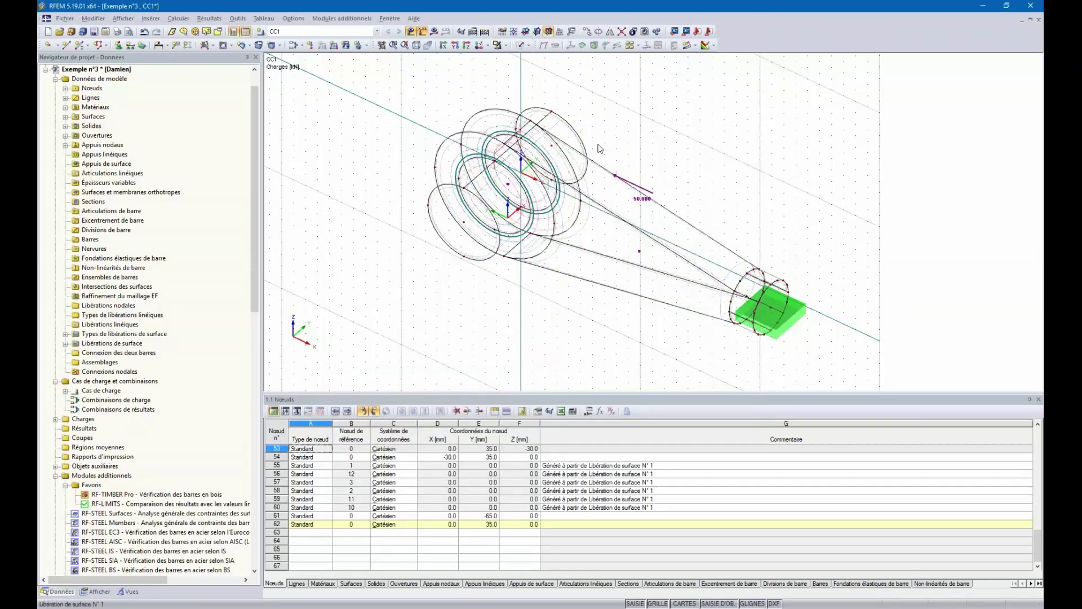
pyautogui.keyDown('ctrl'); pyautogui.moveTo(699, 150); pyautogui.dragTo(645, 185, button='middle'); pyautogui.keyUp('ctrl')
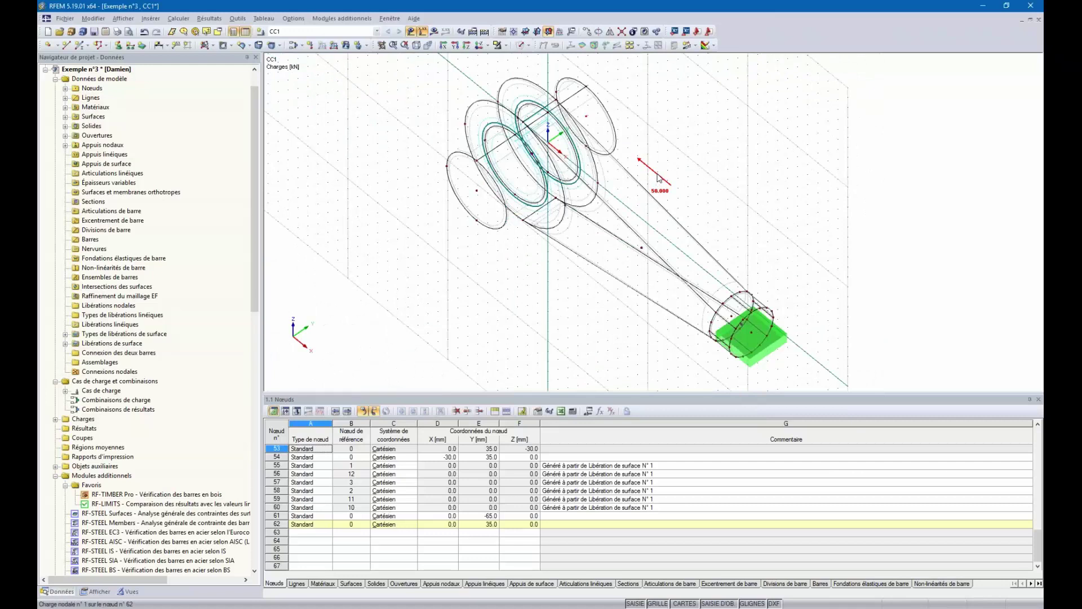
pyautogui.click(477, 191)
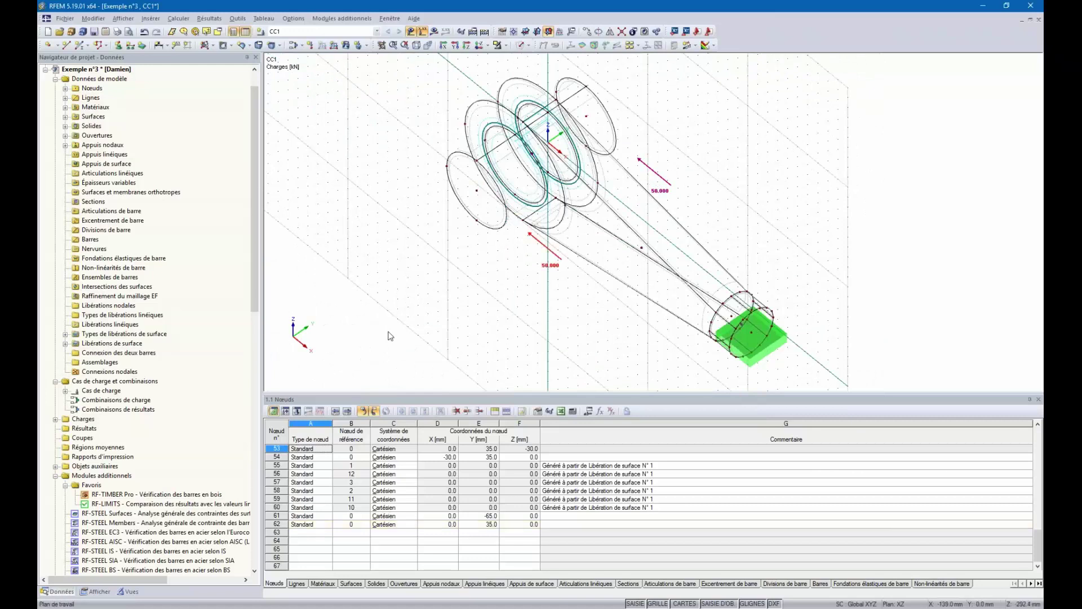
pyautogui.keyDown('ctrl'); pyautogui.moveTo(390, 336); pyautogui.dragTo(401, 87, button='middle'); pyautogui.keyUp('ctrl')
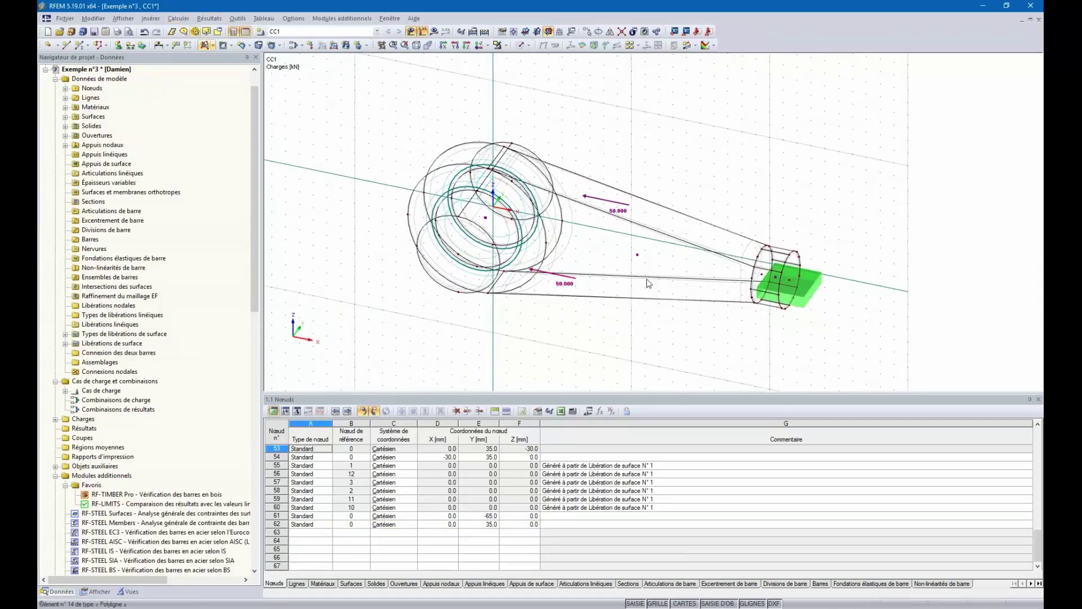
# Review the FE mesh refinement options of the tapered solid and the model's global FE mesh settings without changing them
pyautogui.doubleClick(641, 237)
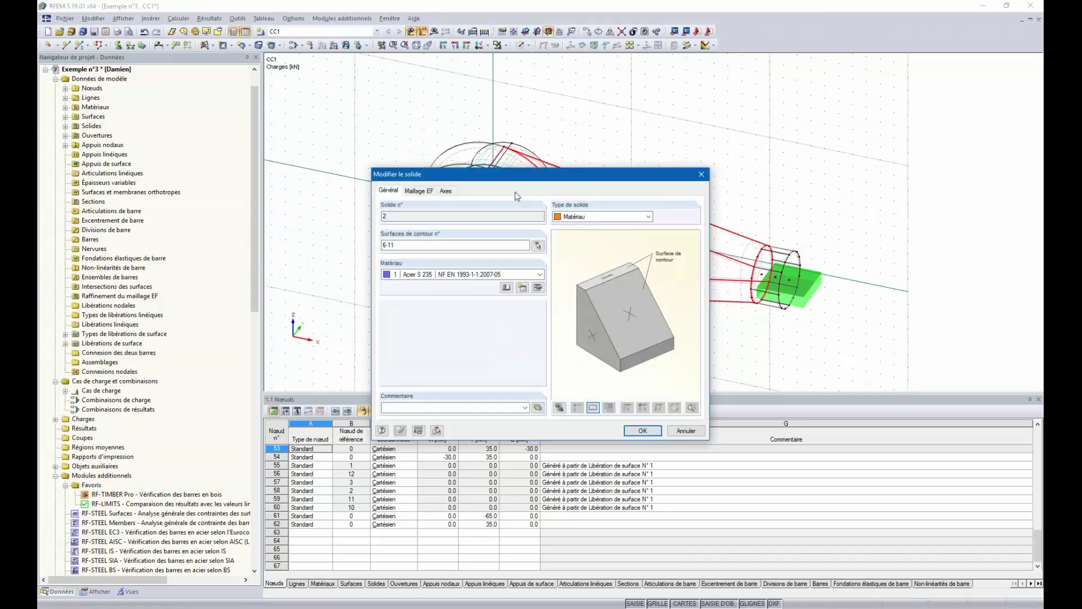
pyautogui.click(420, 190)
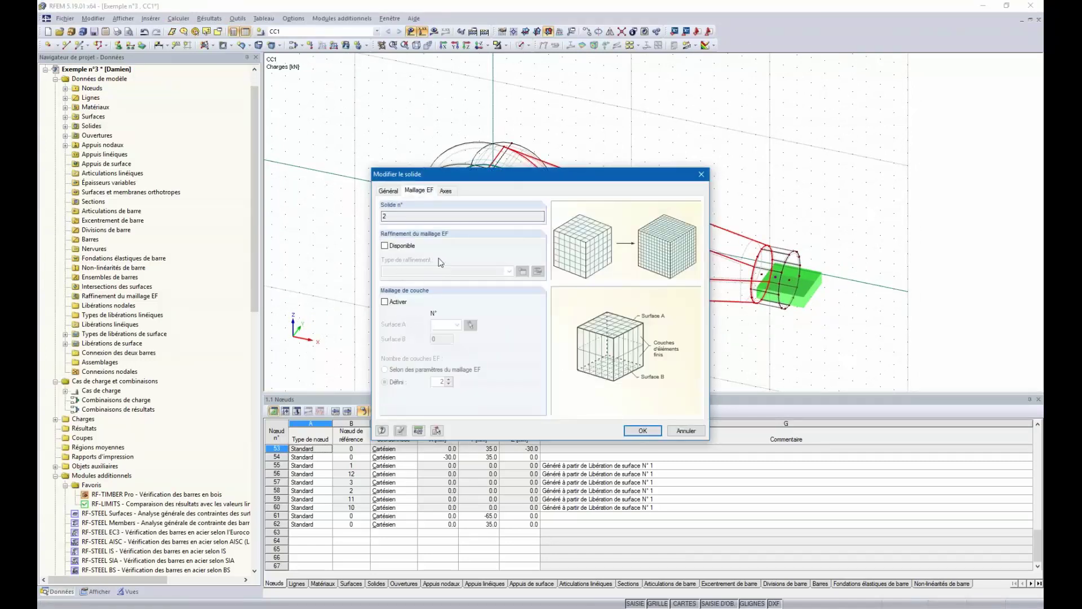
pyautogui.click(701, 174)
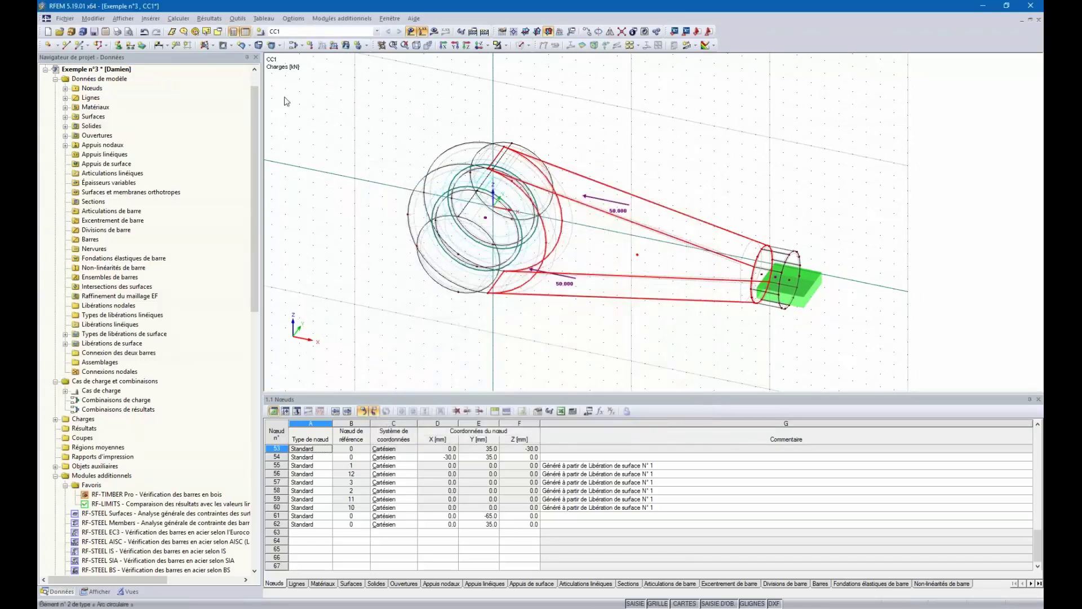
pyautogui.click(178, 21)
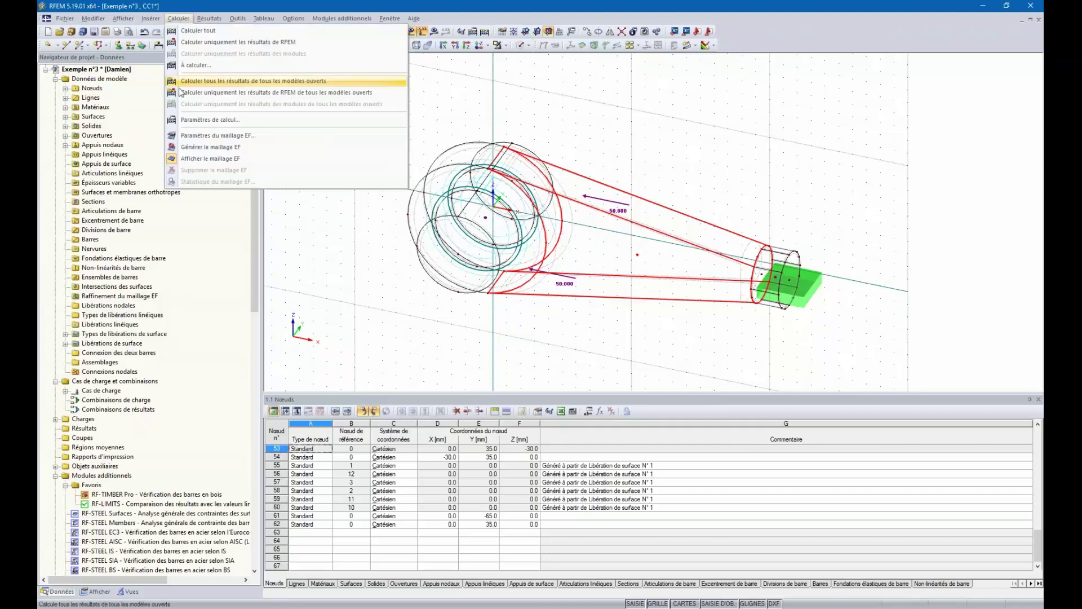
pyautogui.click(197, 136)
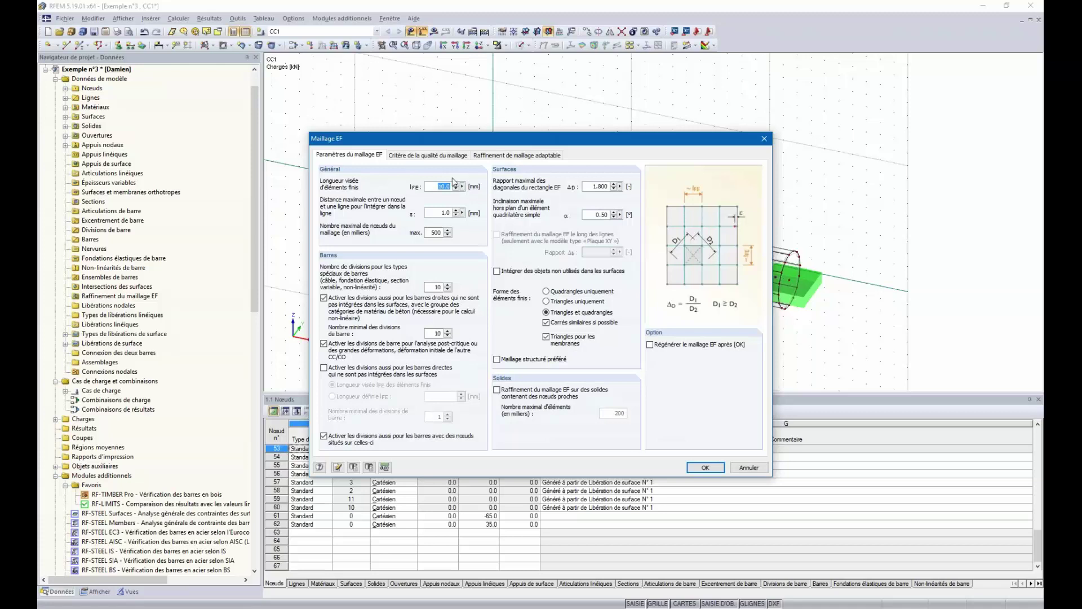
pyautogui.click(765, 139)
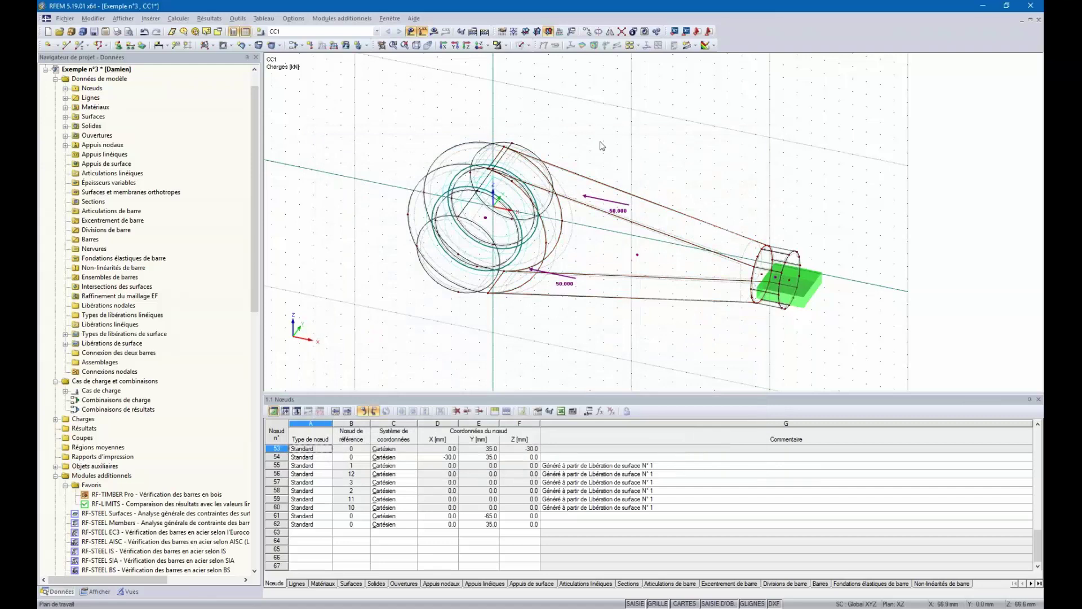
# Calculate load case CC1 and view the global deformations of the ring and pin
pyautogui.click(434, 32)
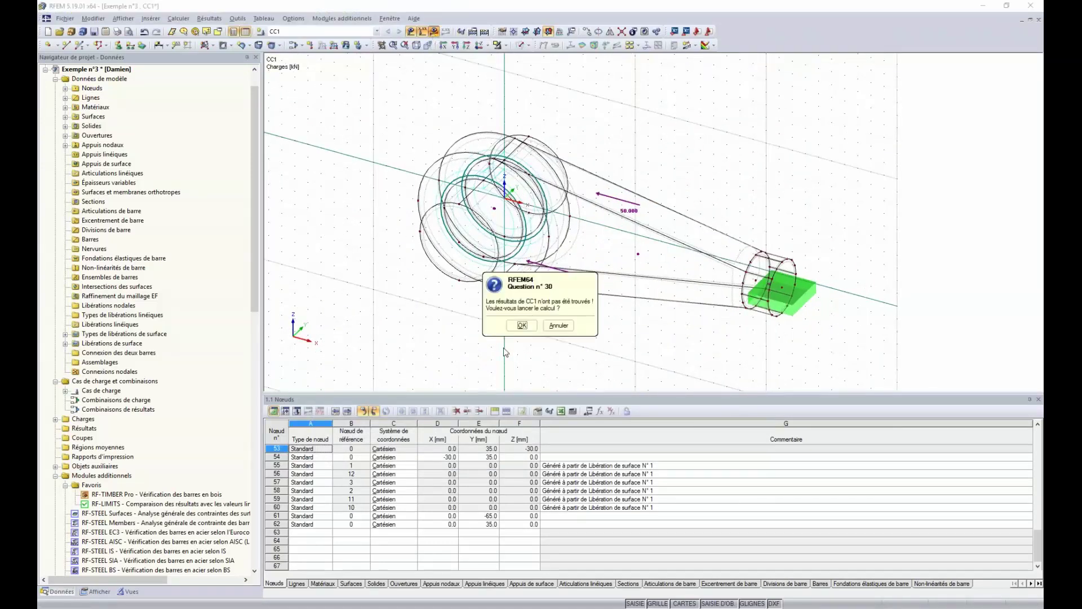
pyautogui.click(522, 326)
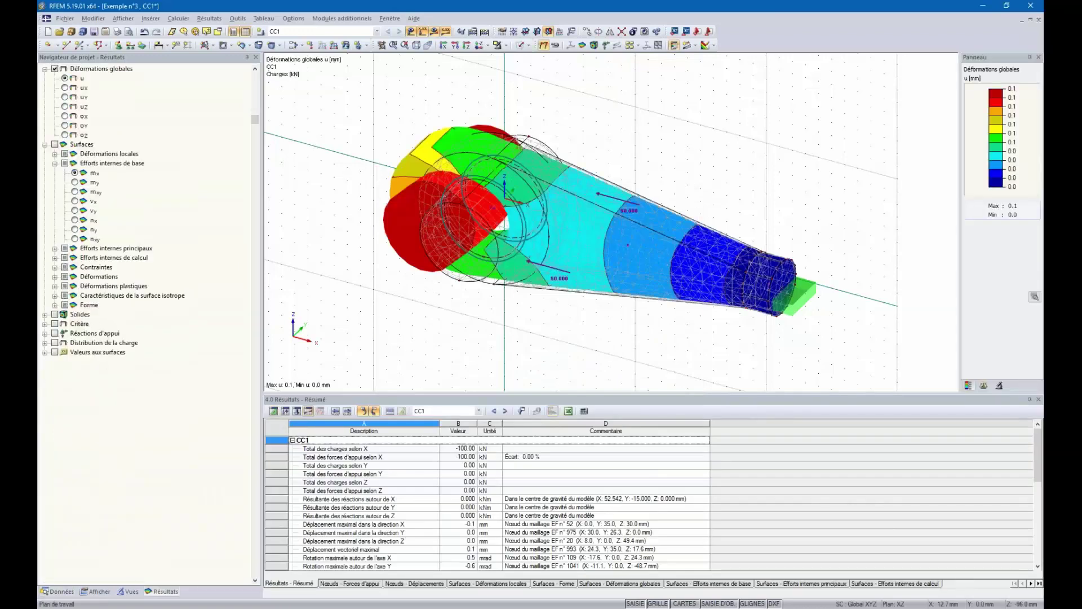
pyautogui.keyDown('ctrl'); pyautogui.moveTo(391, 294); pyautogui.dragTo(483, 264, button='middle'); pyautogui.keyUp('ctrl')
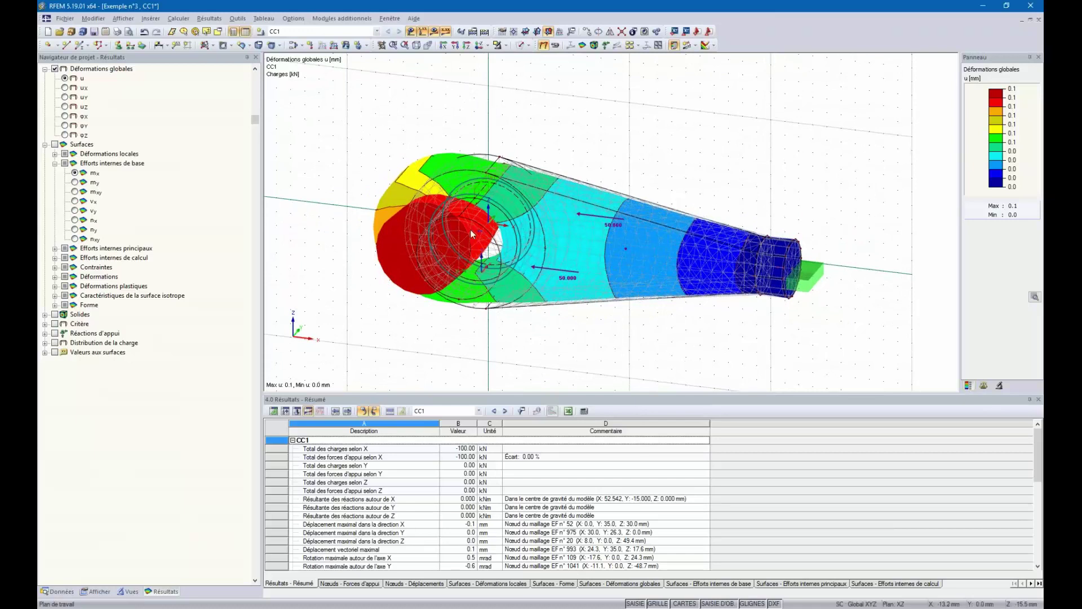
# Raise the deformation display factor to 460 to exaggerate the pin's displacement in the ring
pyautogui.click(984, 386)
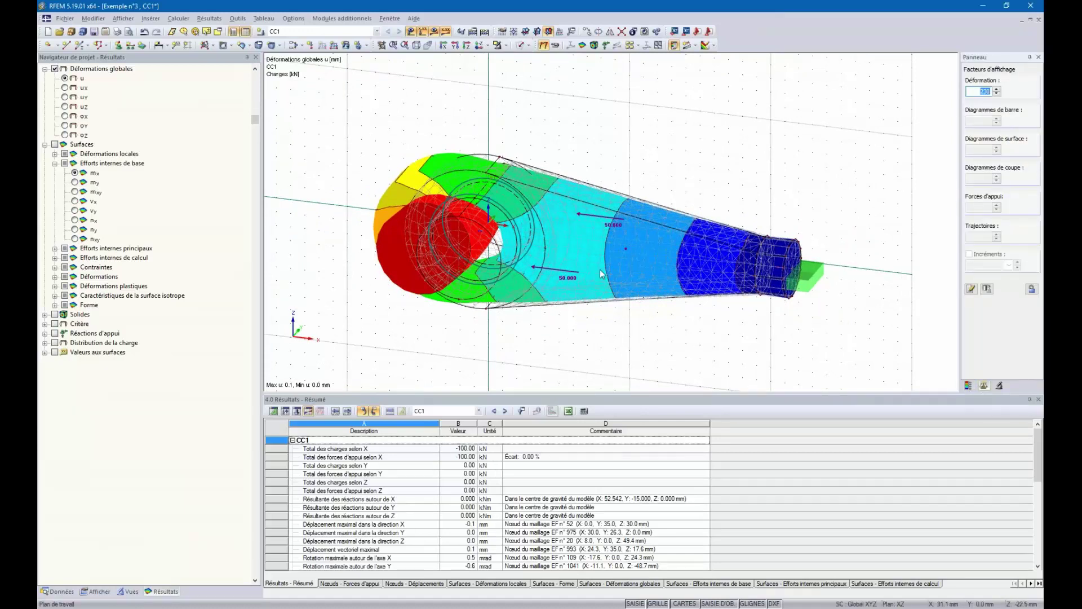
pyautogui.keyDown('ctrl'); pyautogui.moveTo(602, 274); pyautogui.dragTo(623, 240, button='middle'); pyautogui.keyUp('ctrl')
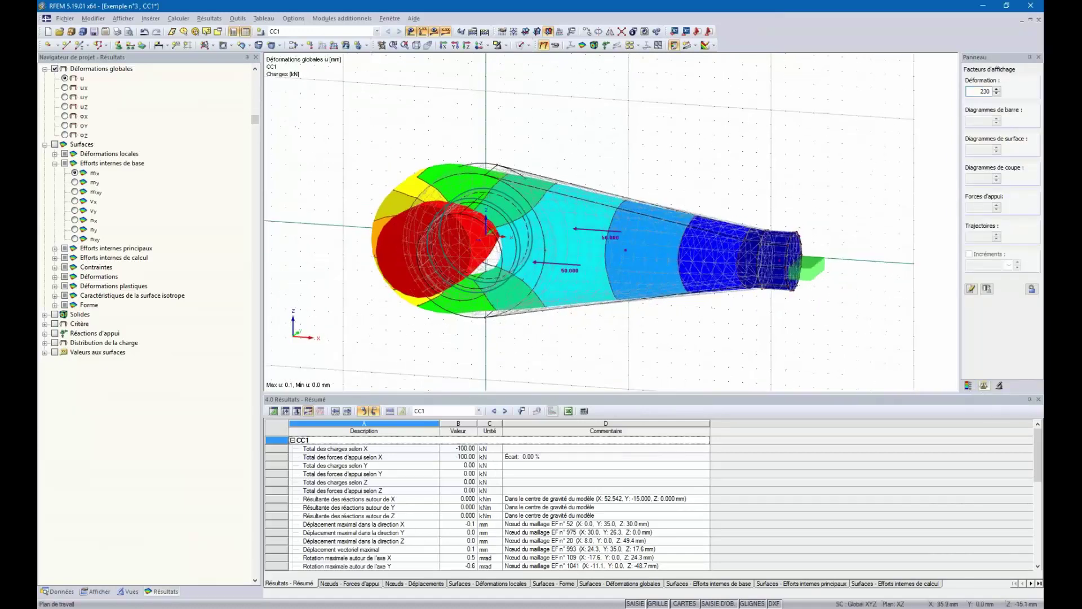
pyautogui.doubleClick(981, 91)
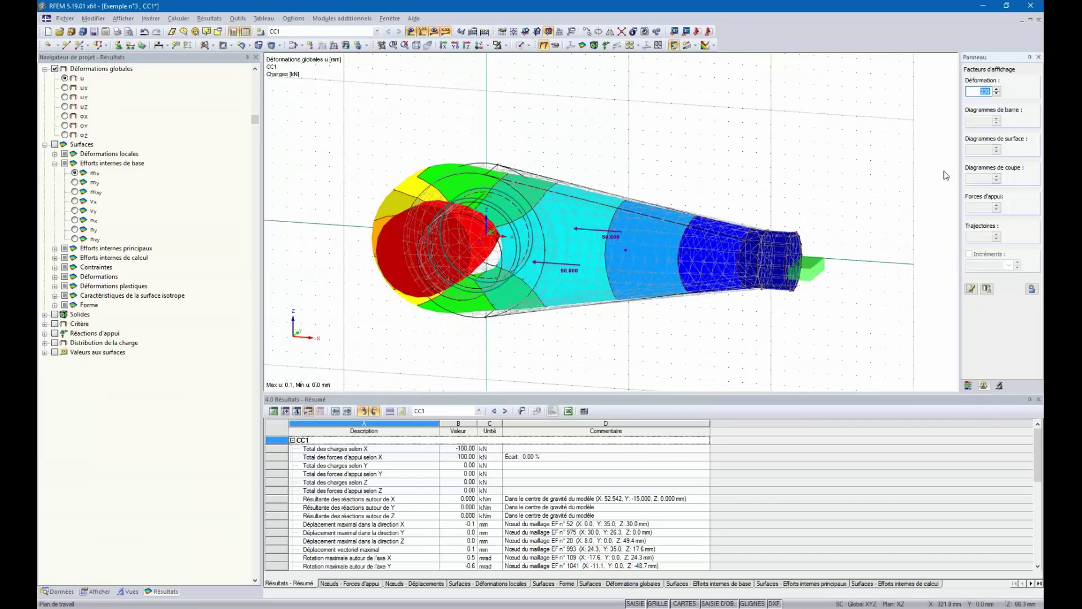
pyautogui.click(997, 89)
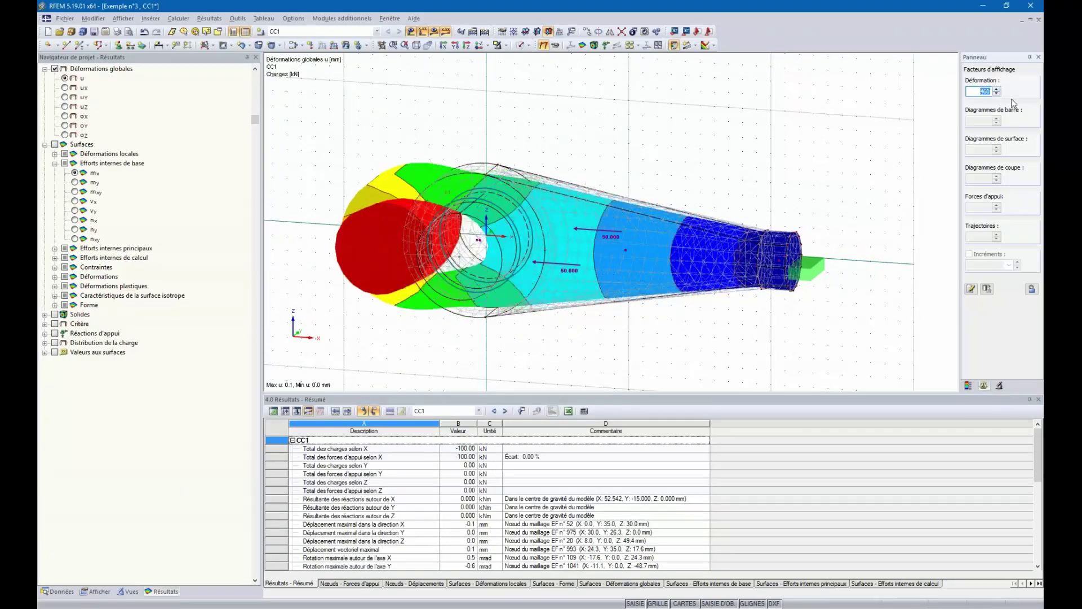
# Set the deformation display factor to 230
pyautogui.click(996, 93)
pyautogui.click(997, 93)
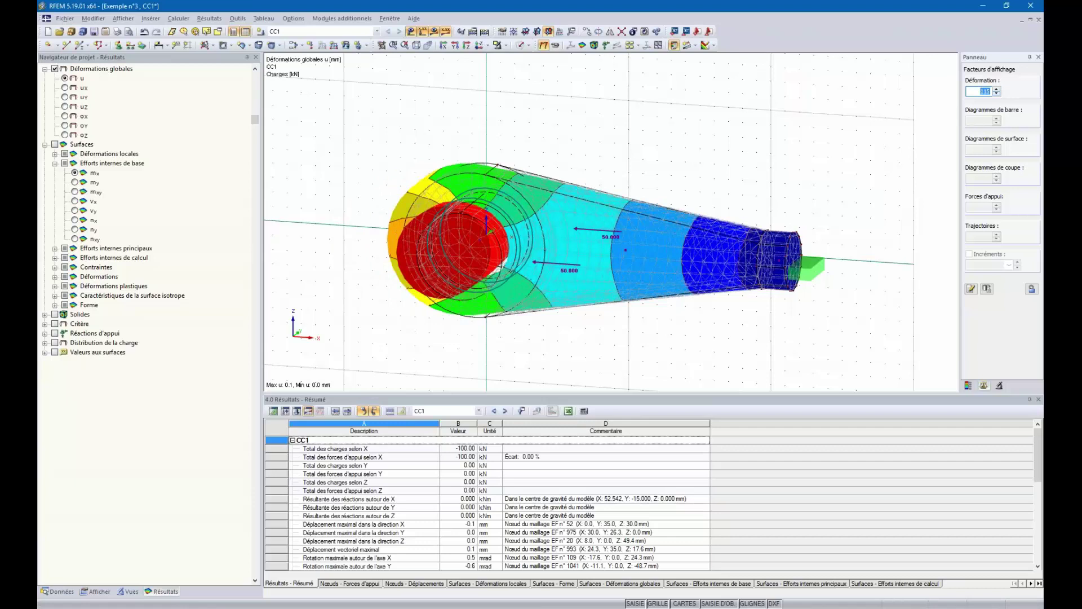
pyautogui.click(996, 89)
# Examine the deformed pin and ring in the contact zone from the front and from oblique angles
pyautogui.keyDown('ctrl'); pyautogui.moveTo(789, 118); pyautogui.dragTo(643, 147, button='middle'); pyautogui.keyUp('ctrl')
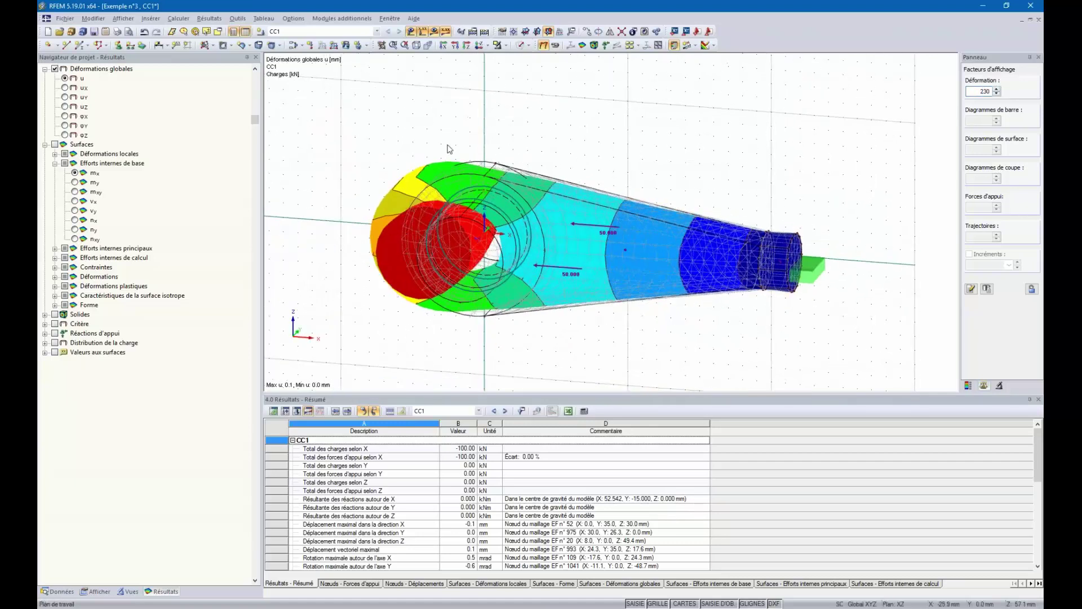
pyautogui.moveTo(449, 149); pyautogui.dragTo(472, 269, button='middle')
pyautogui.scroll(2, 471, 269)
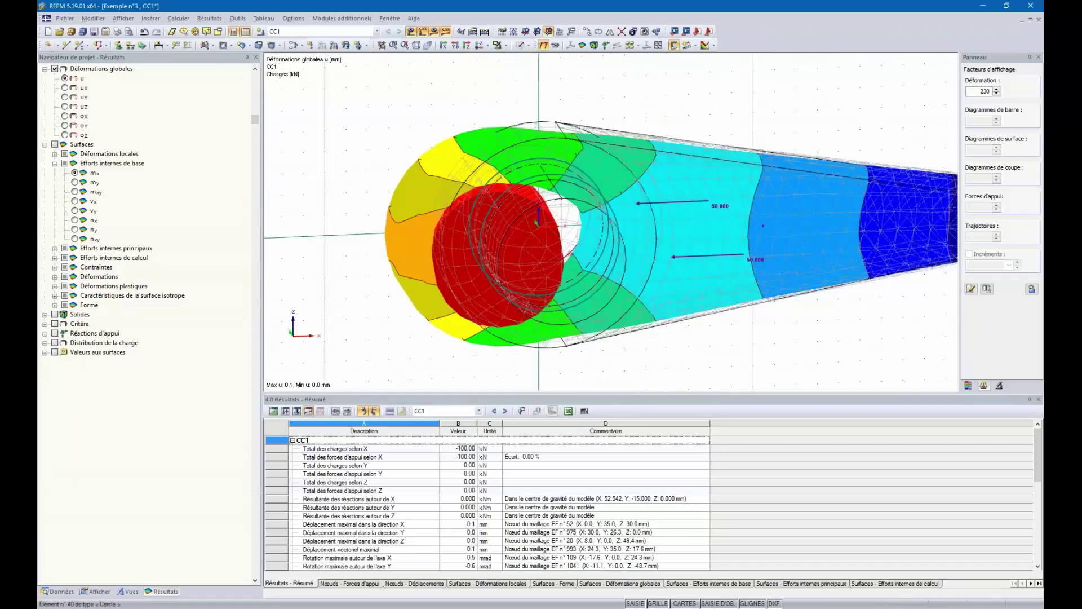
pyautogui.scroll(2, 503, 189)
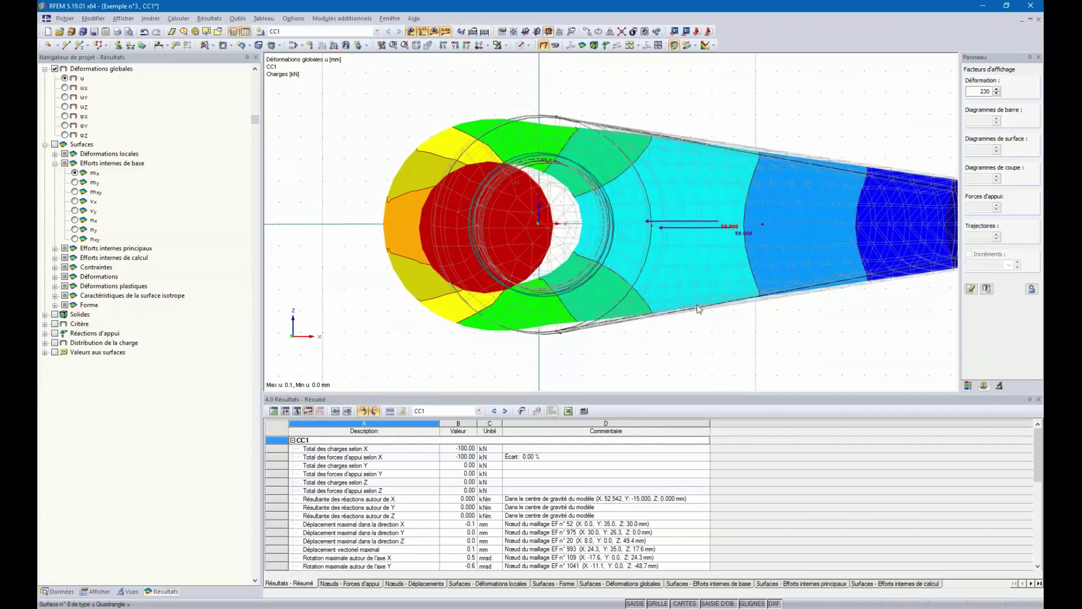
pyautogui.scroll(-4, 646, 186)
pyautogui.keyDown('ctrl'); pyautogui.moveTo(620, 197); pyautogui.dragTo(640, 214, button='middle'); pyautogui.keyUp('ctrl')
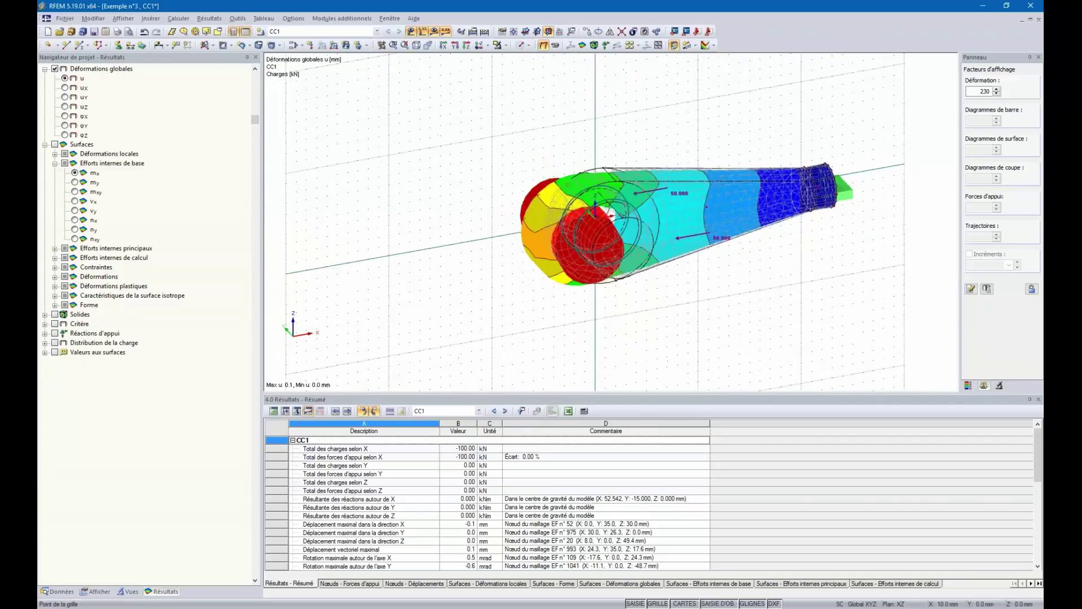
pyautogui.scroll(2, 541, 265)
pyautogui.keyDown('ctrl'); pyautogui.moveTo(541, 265); pyautogui.dragTo(532, 269, button='middle'); pyautogui.keyUp('ctrl')
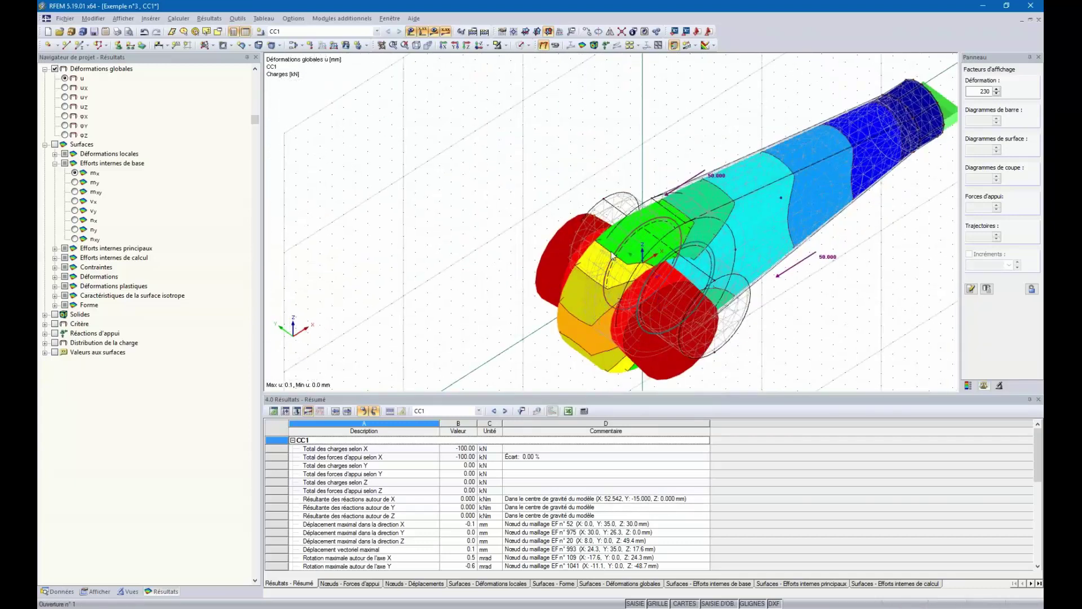
pyautogui.moveTo(625, 356)
pyautogui.keyDown('ctrl'); pyautogui.mouseDown(button='middle')
pyautogui.moveTo(682, 360)
pyautogui.moveTo(639, 116)
pyautogui.moveTo(682, 128)
pyautogui.moveTo(610, 155)
pyautogui.moveTo(657, 192)
pyautogui.mouseUp(button='middle'); pyautogui.keyUp('ctrl')
pyautogui.scroll(-2, 682, 128)
pyautogui.scroll(2, 611, 155)
pyautogui.moveTo(678, 148)
pyautogui.mouseDown(button='middle')
pyautogui.moveTo(645, 189)
pyautogui.moveTo(587, 185)
pyautogui.mouseUp(button='middle')
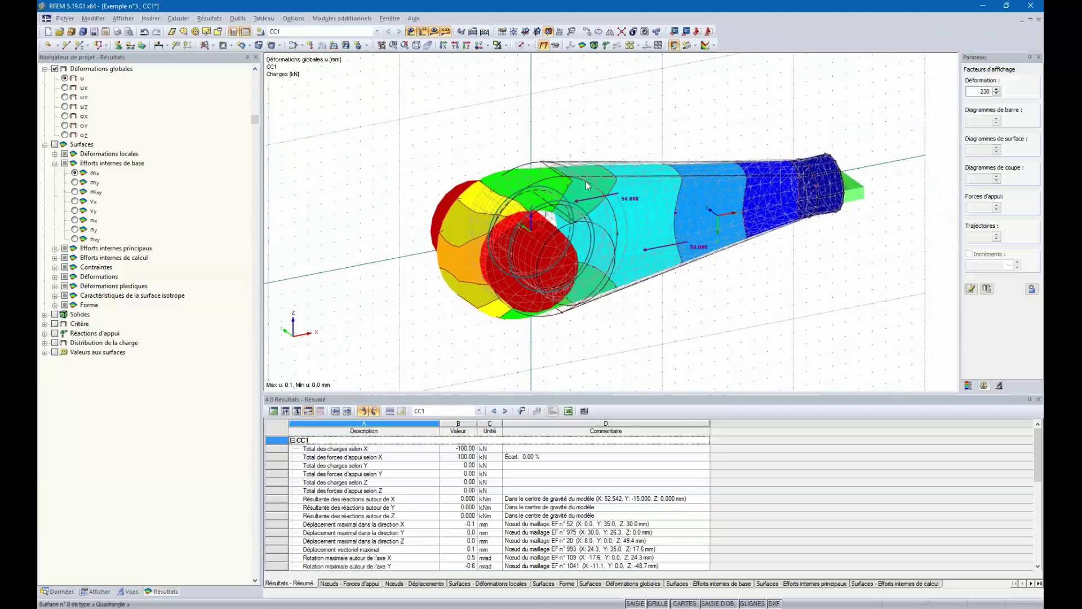
pyautogui.keyDown('ctrl'); pyautogui.moveTo(625, 96); pyautogui.dragTo(591, 81, button='middle'); pyautogui.keyUp('ctrl')
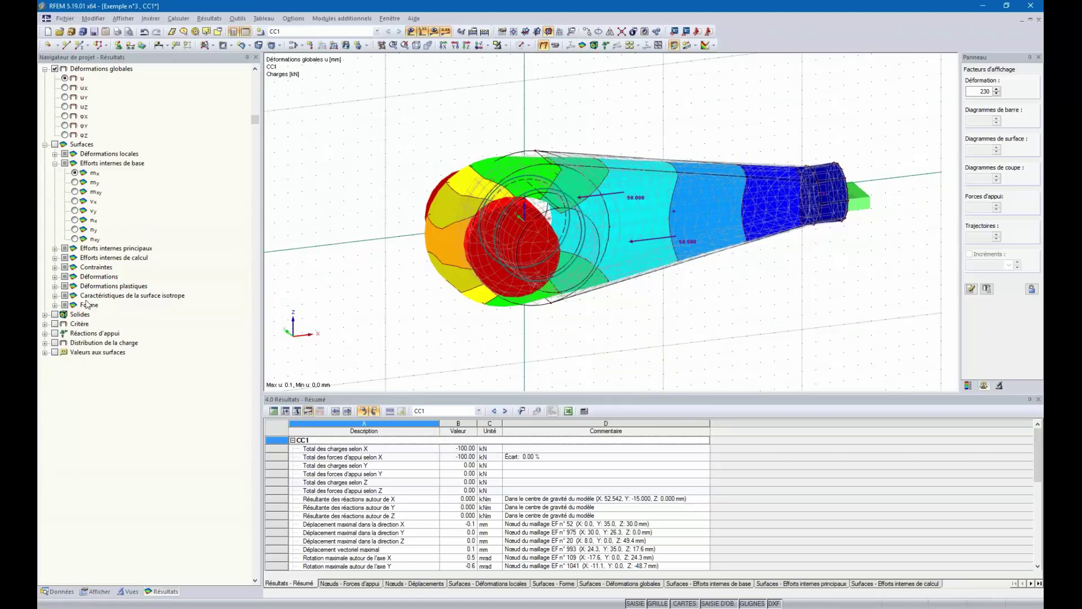
# Display the σx stresses of the solids in place of the global deformations
pyautogui.click(45, 314)
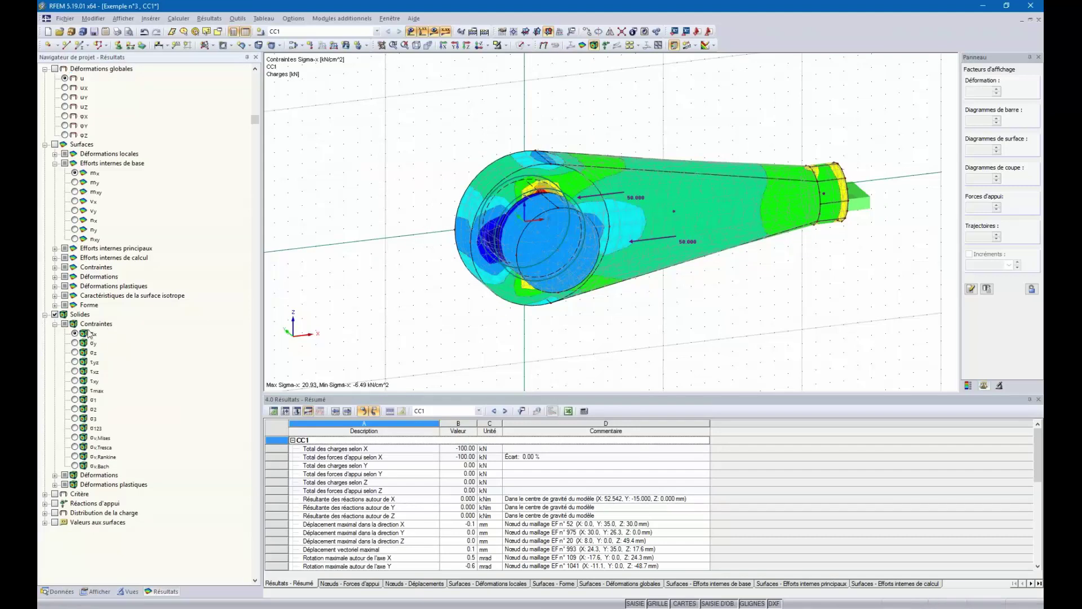
pyautogui.keyDown('ctrl'); pyautogui.moveTo(508, 265); pyautogui.dragTo(490, 285, button='middle'); pyautogui.keyUp('ctrl')
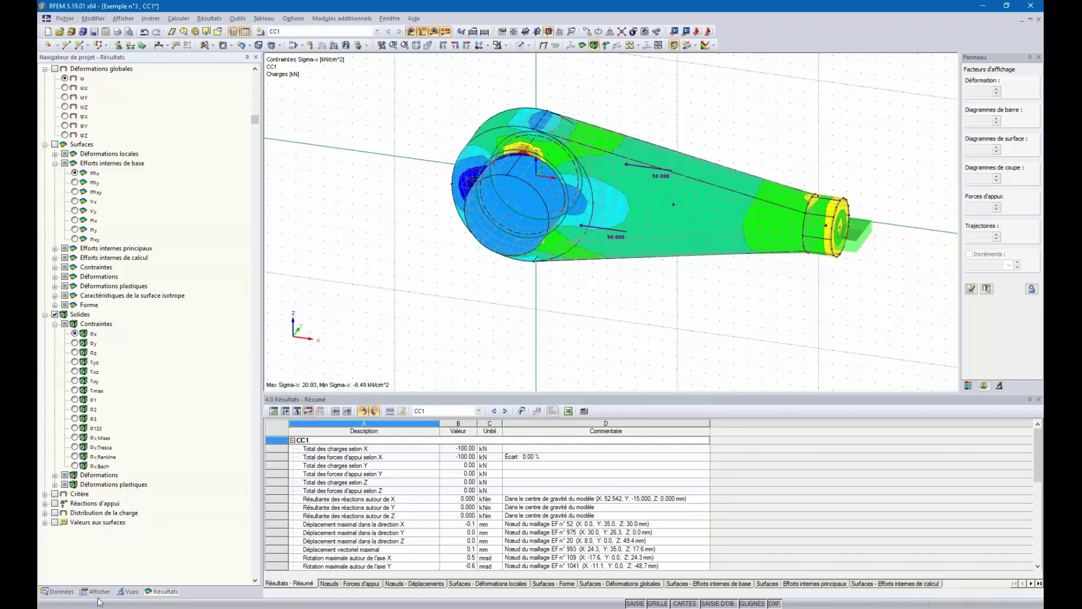
# Isolate solids 1, 2 and 3 in visibility mode so that the pin solid is hidden from the stress display
pyautogui.click(63, 591)
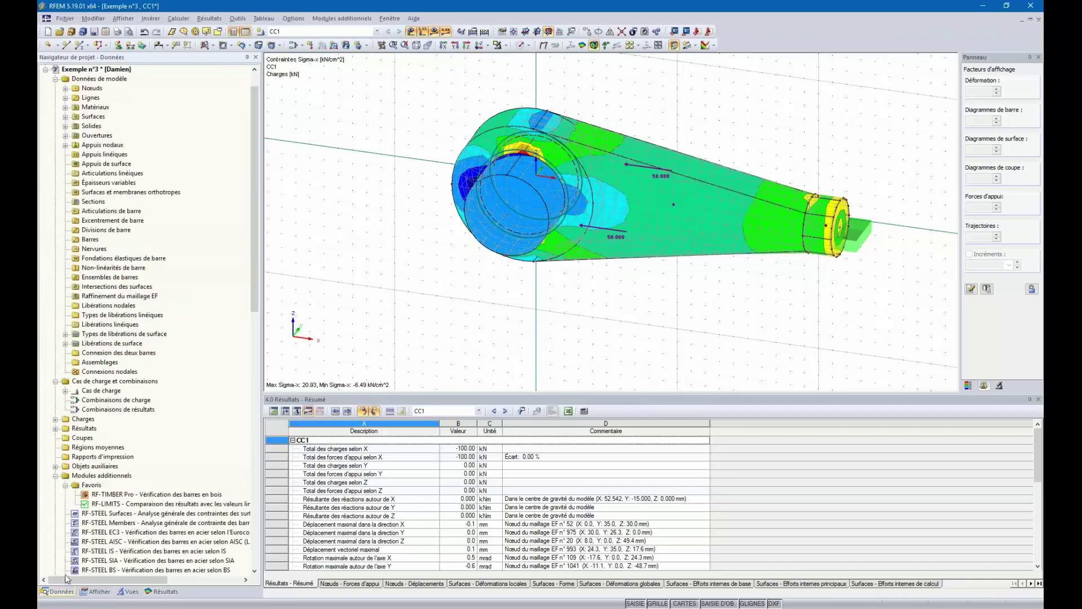
pyautogui.click(65, 126)
pyautogui.click(110, 136)
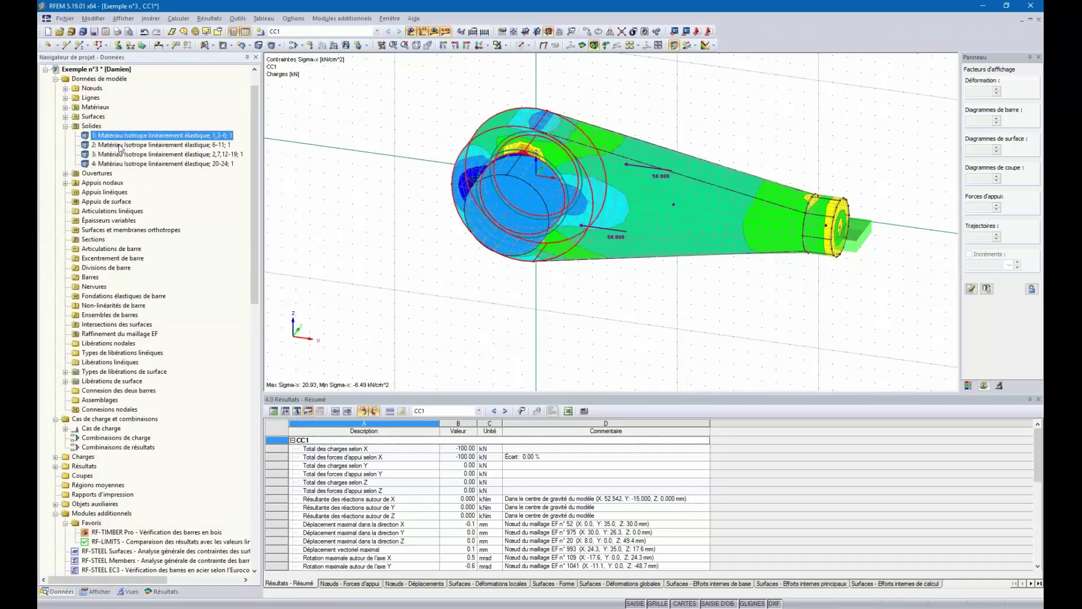
pyautogui.keyDown('ctrl'); pyautogui.click(120, 145); pyautogui.keyUp('ctrl')
pyautogui.keyDown('ctrl'); pyautogui.click(121, 156); pyautogui.keyUp('ctrl')
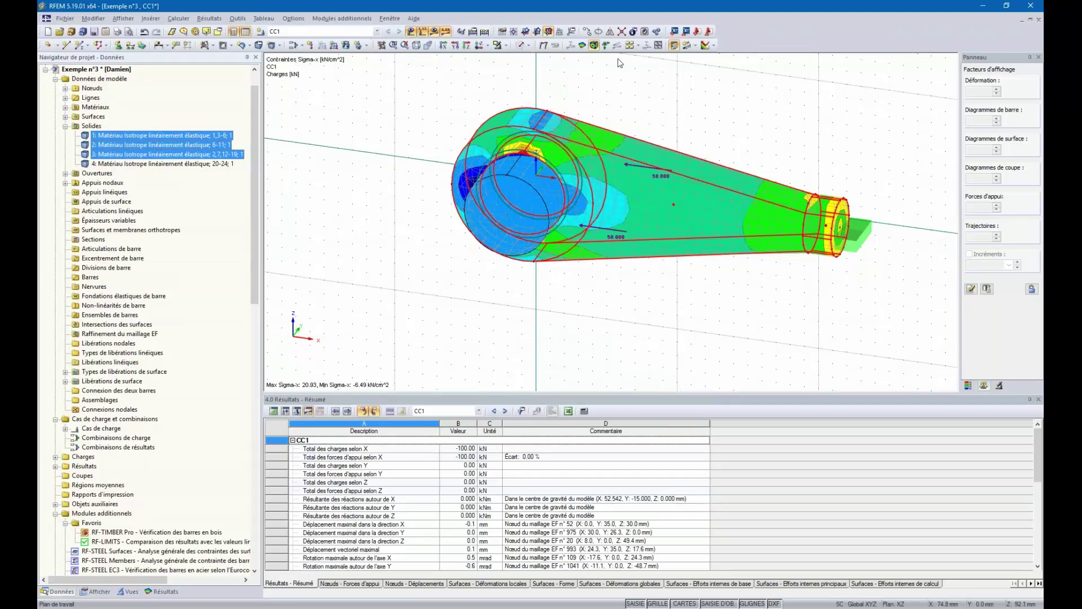
pyautogui.click(497, 46)
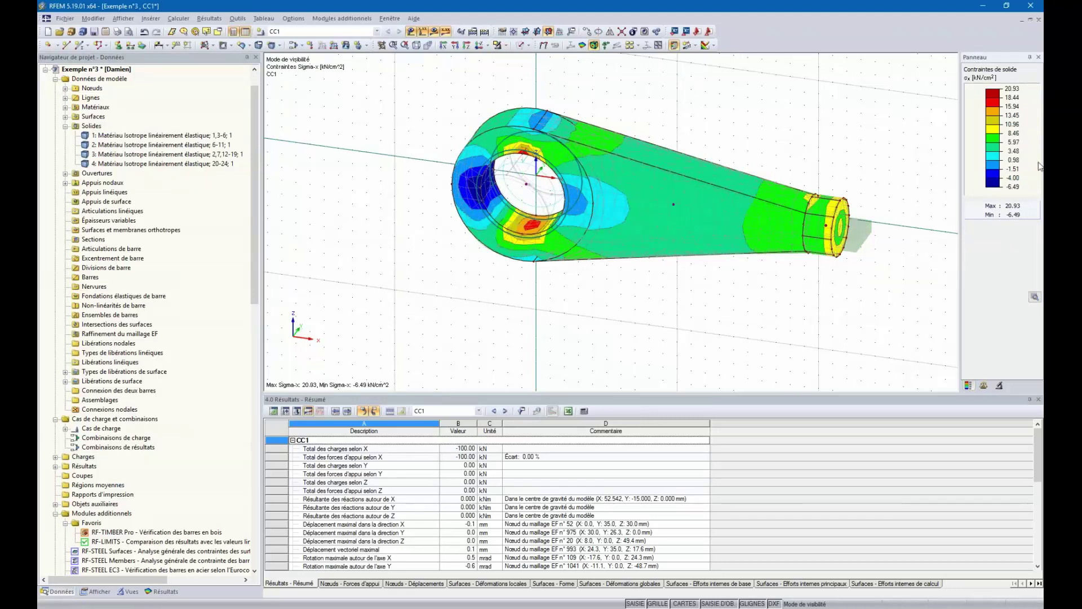
pyautogui.moveTo(811, 132); pyautogui.dragTo(740, 129, button='middle')
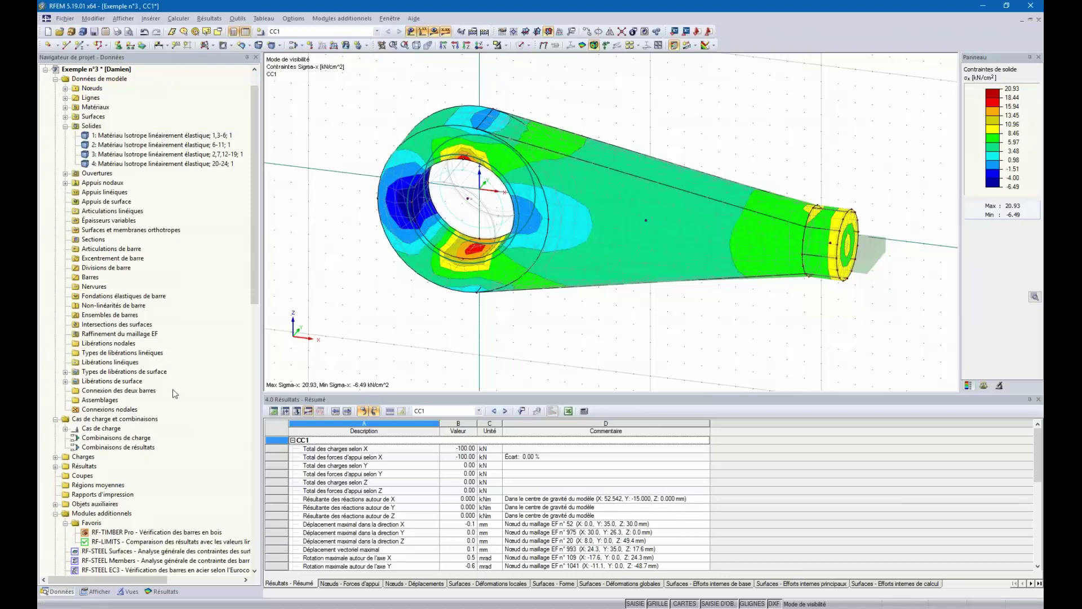
# Review the isoband values and colour scale settings of the solid stress legend without changing them
pyautogui.click(162, 592)
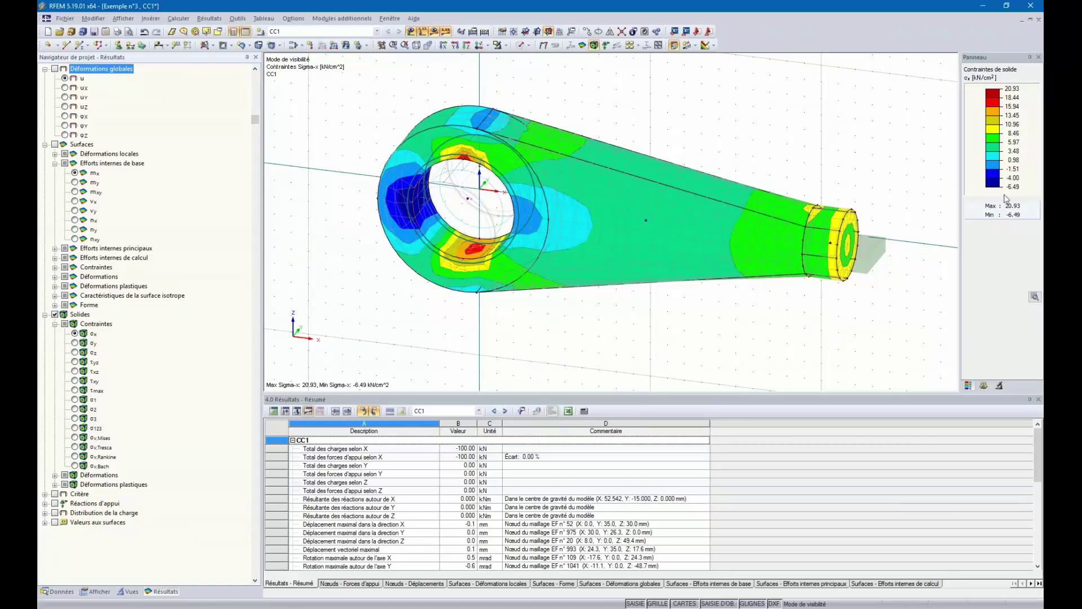
pyautogui.rightClick(988, 155)
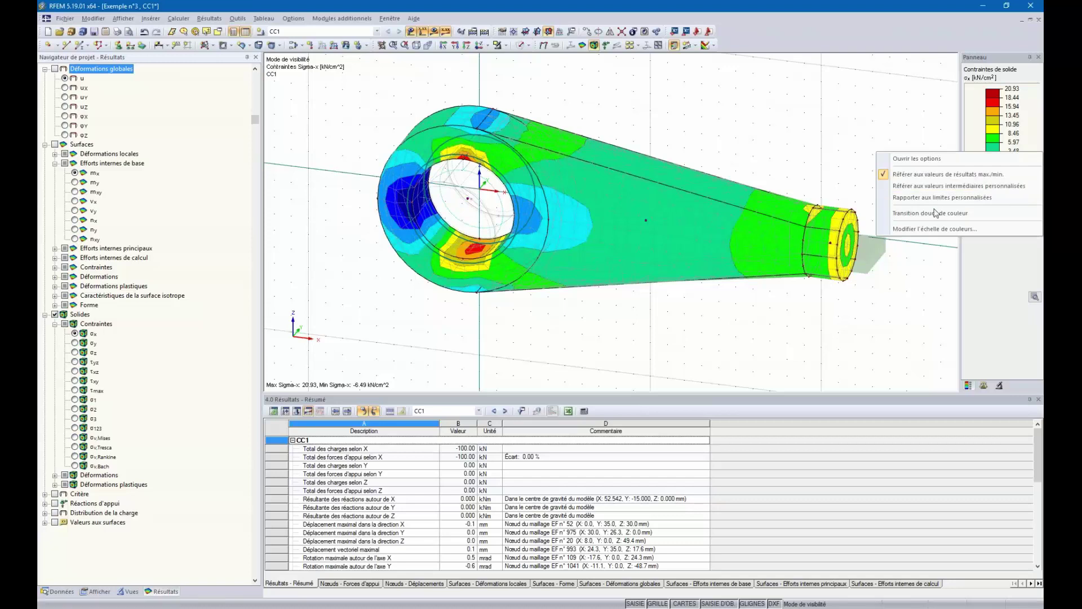
pyautogui.click(977, 125)
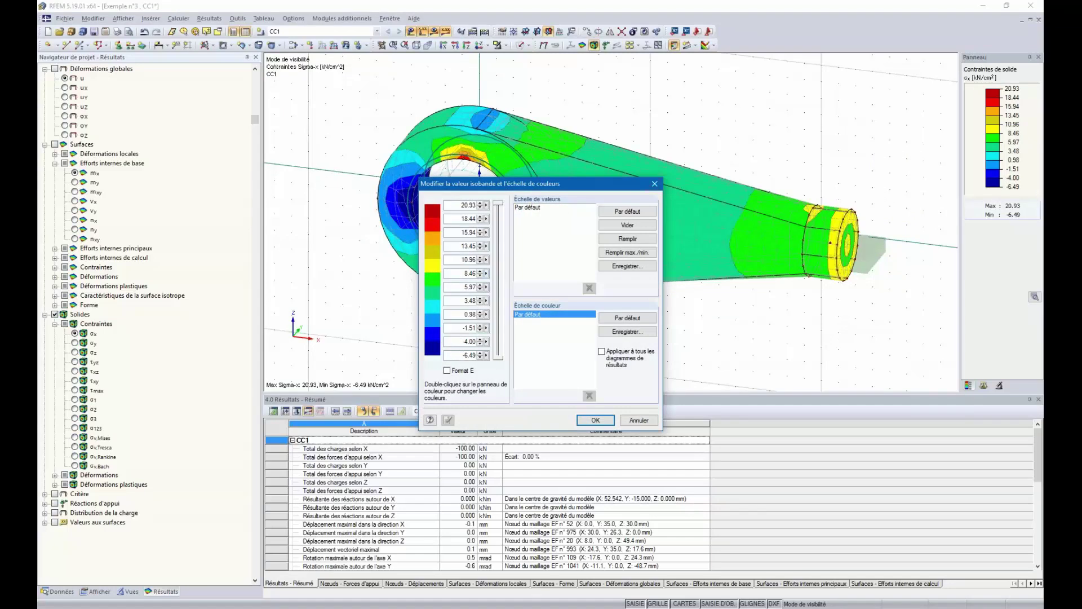
pyautogui.click(655, 184)
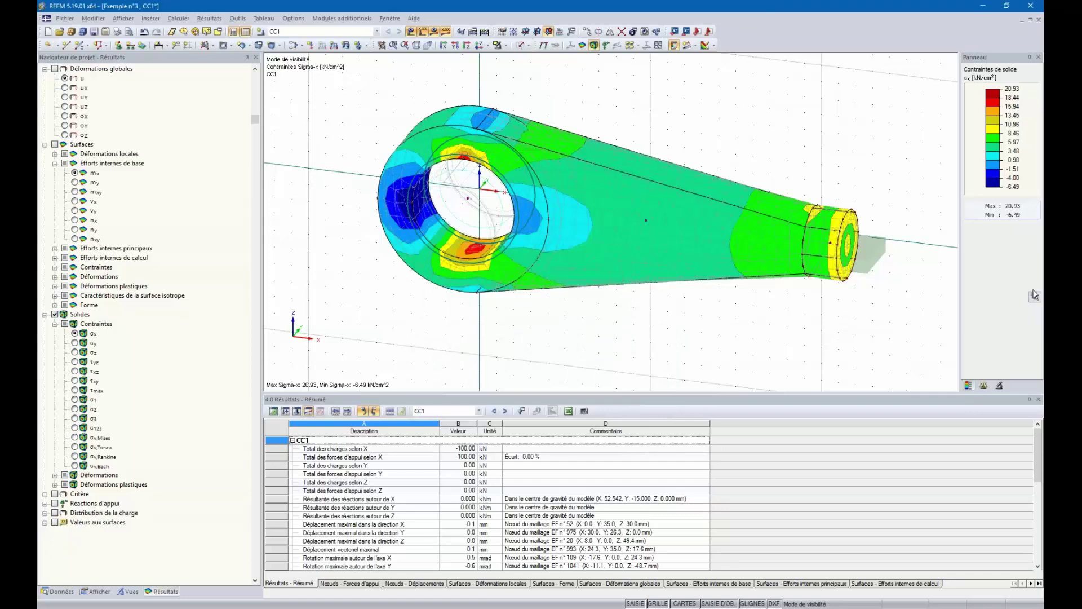
# Try the smooth colour transition on the σx stress display and restore the banded colours
pyautogui.click(1035, 297)
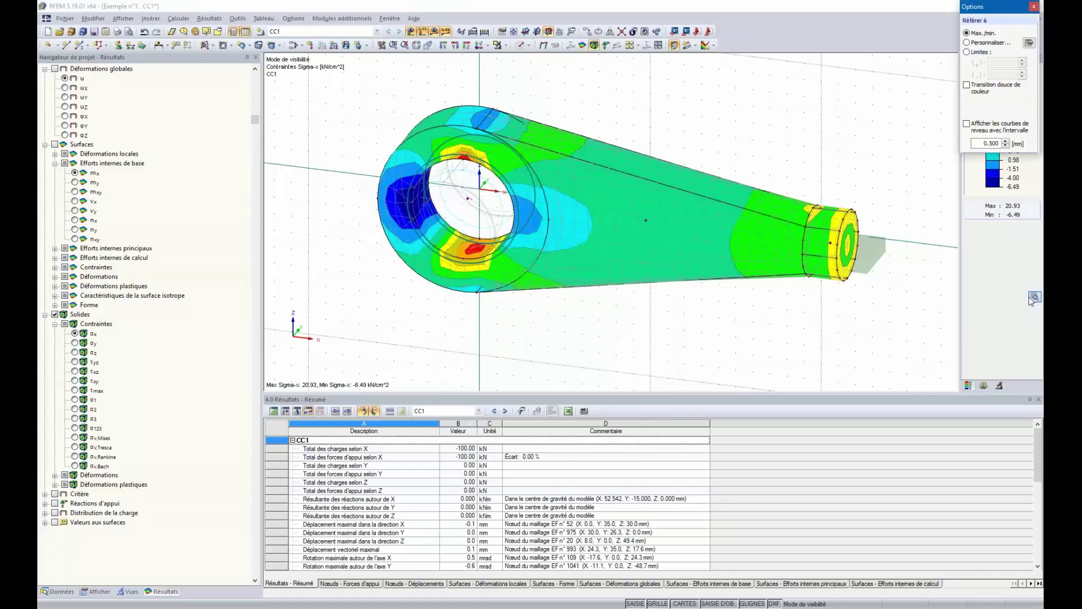
pyautogui.click(967, 86)
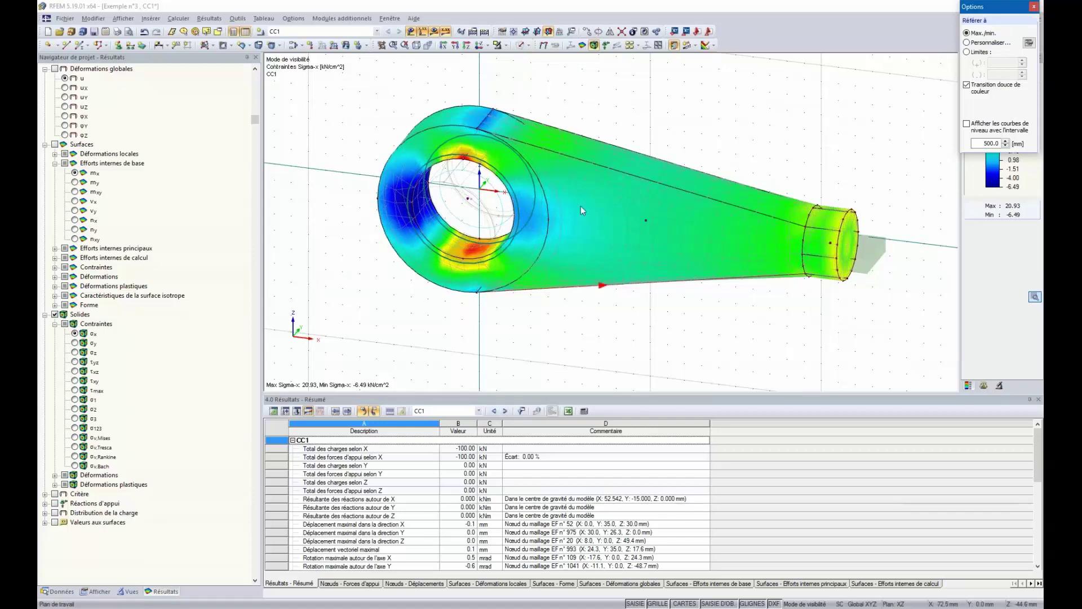
pyautogui.click(968, 85)
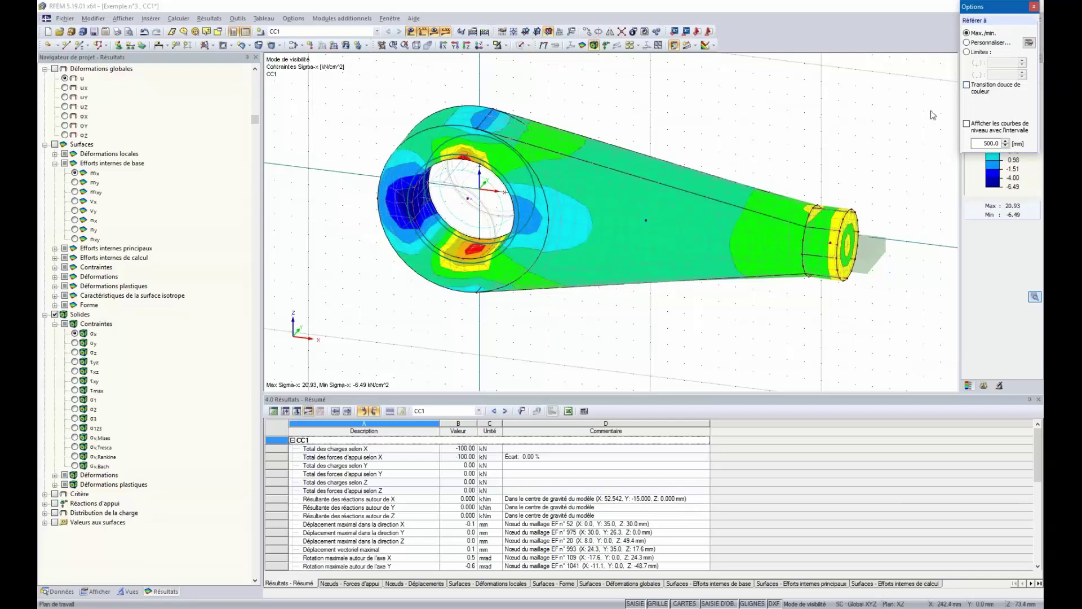
pyautogui.click(967, 86)
pyautogui.click(967, 85)
pyautogui.click(1033, 8)
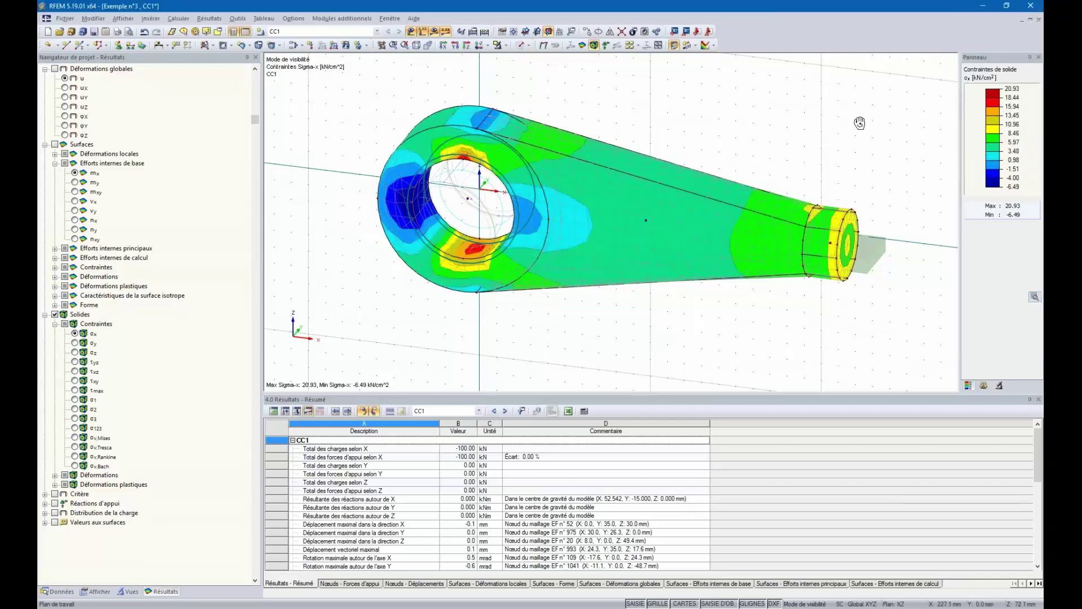
# Review the solids' σy and τyz stresses and display the von Mises equivalent stresses
pyautogui.keyDown('ctrl'); pyautogui.moveTo(860, 122); pyautogui.dragTo(835, 127, button='middle'); pyautogui.keyUp('ctrl')
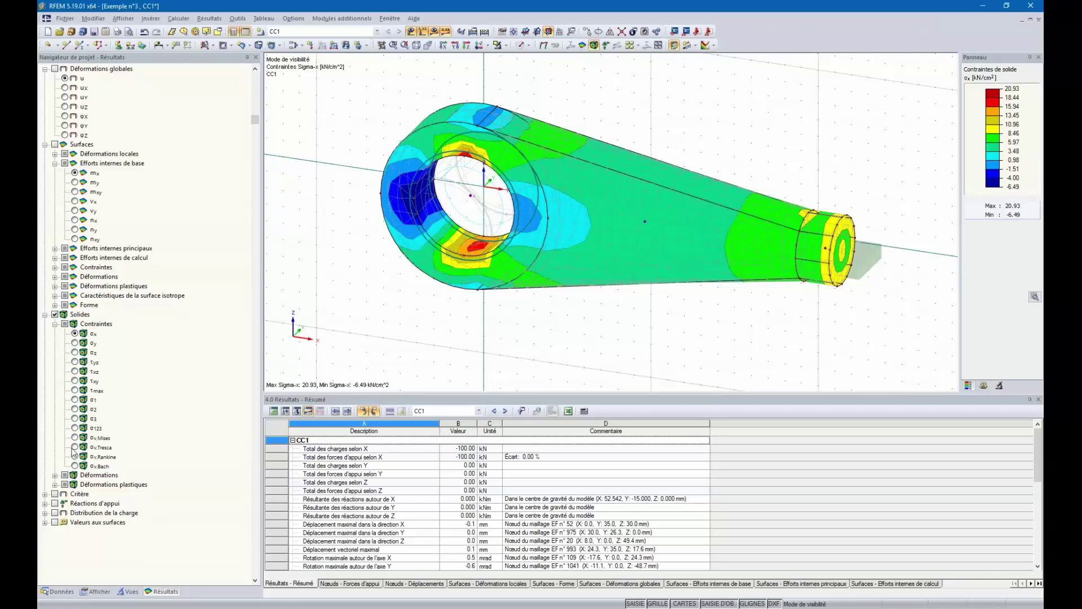
pyautogui.click(75, 343)
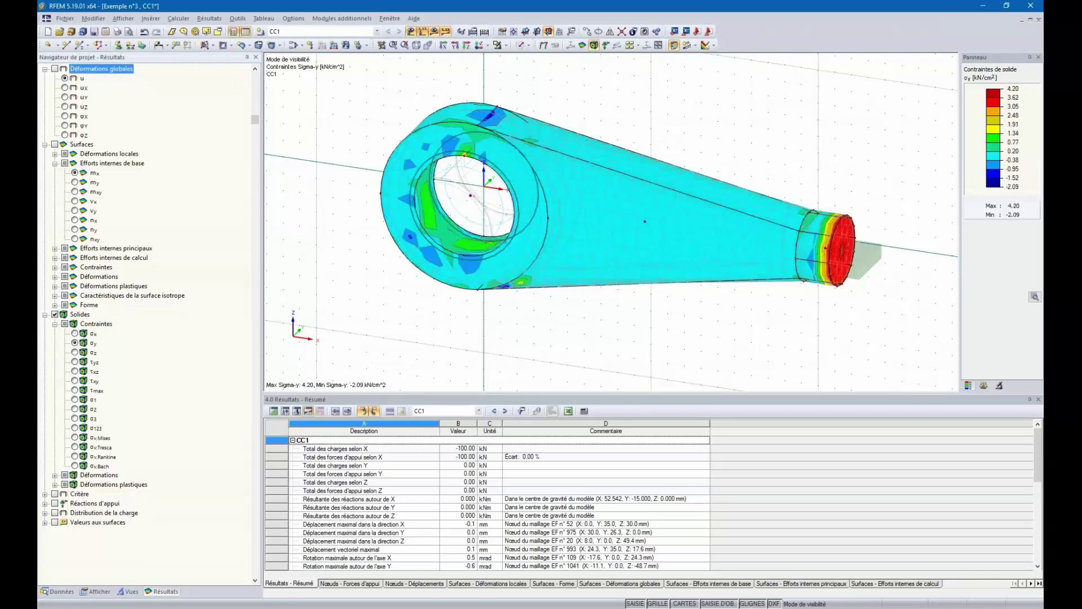
pyautogui.click(75, 362)
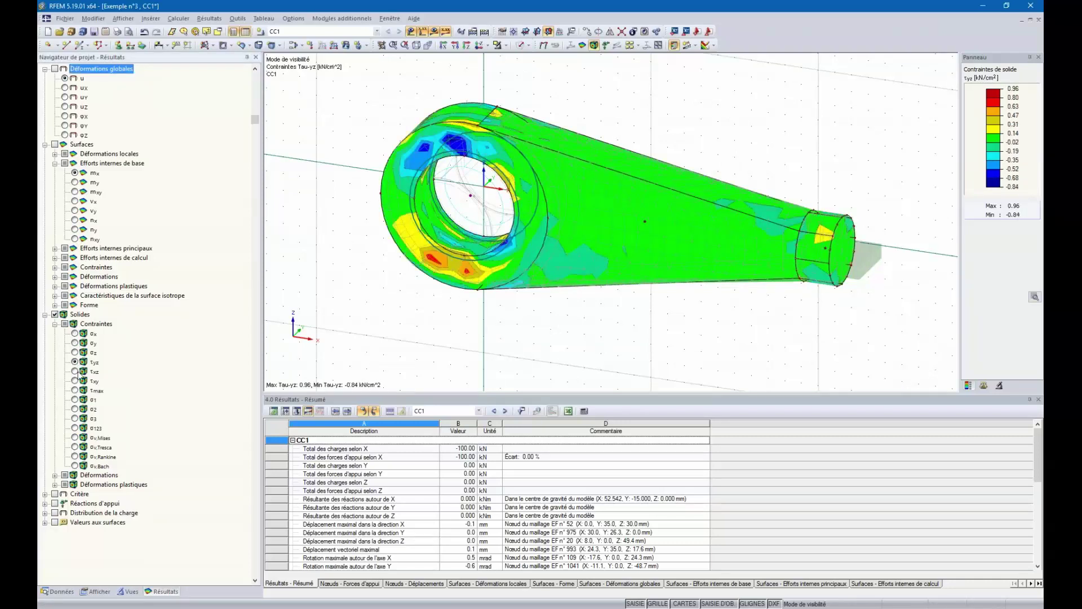
pyautogui.click(76, 437)
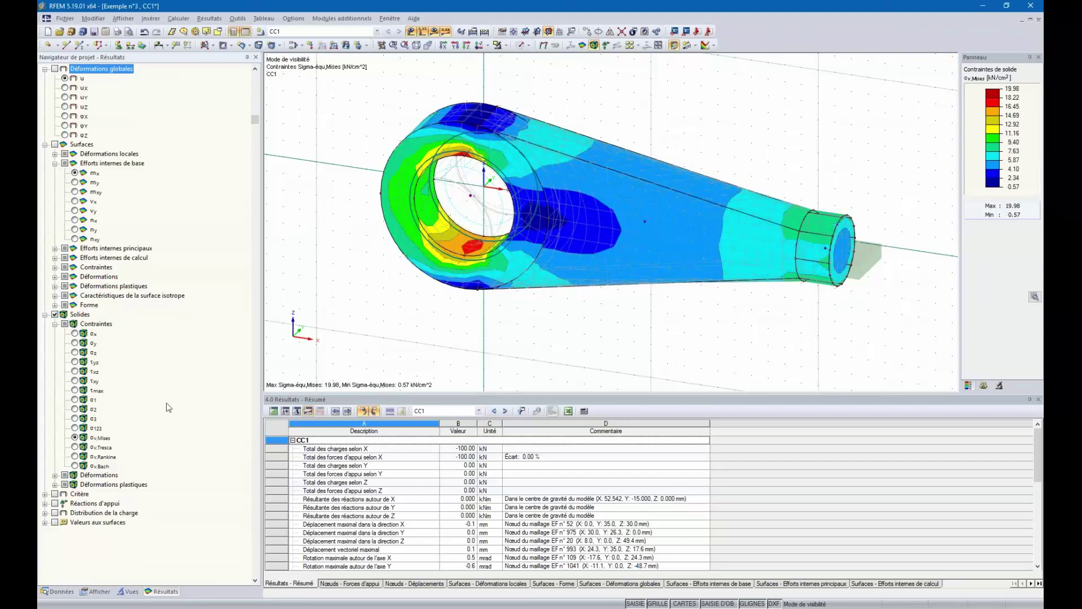
pyautogui.moveTo(677, 106)
pyautogui.keyDown('ctrl'); pyautogui.mouseDown(button='middle')
pyautogui.moveTo(689, 109)
pyautogui.moveTo(671, 119)
pyautogui.mouseUp(button='middle'); pyautogui.keyUp('ctrl')
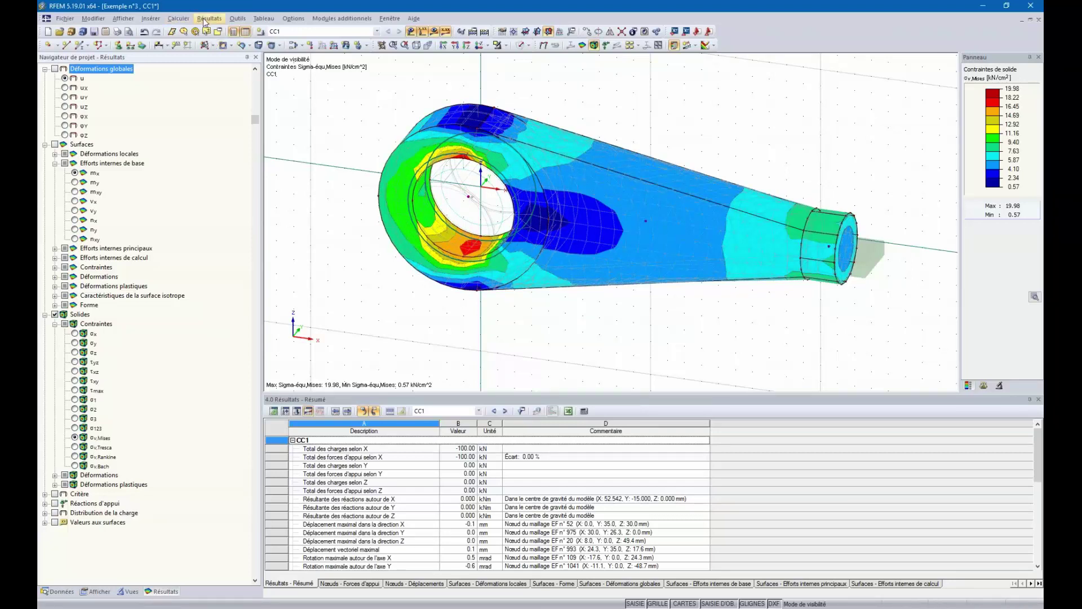
# Insert a clipping plane parallel to X-Z through the model and reverse its clipped side
pyautogui.click(158, 22)
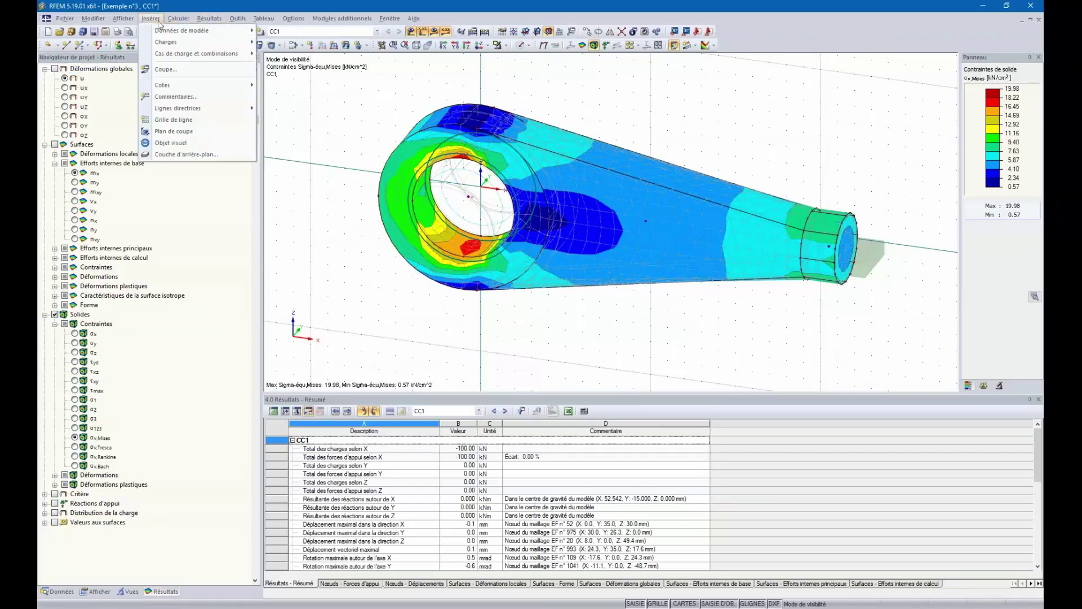
pyautogui.click(174, 131)
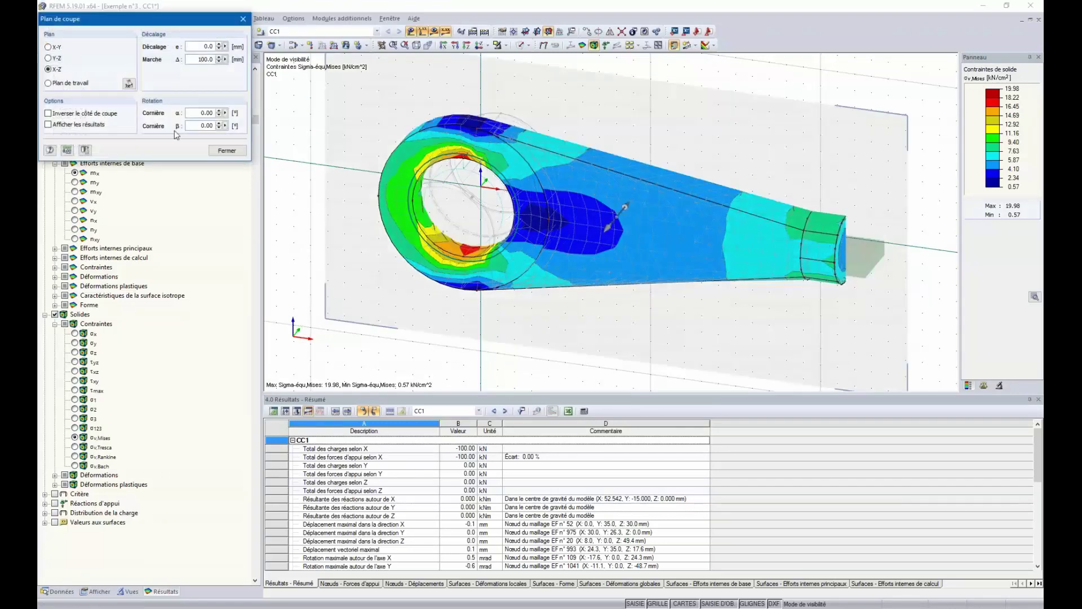
pyautogui.click(48, 114)
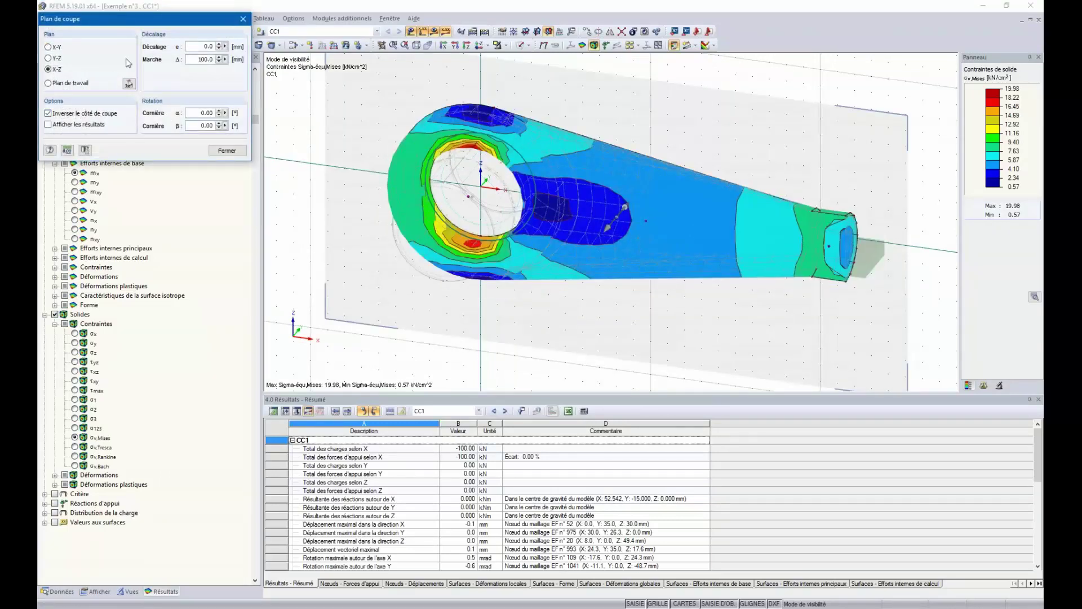
# Set the clipping plane's step to 5 mm and shift it back and forth through the ring, ending at a 5 mm offset
pyautogui.doubleClick(205, 61)
pyautogui.write('5')
pyautogui.click(218, 46)
pyautogui.click(219, 46)
pyautogui.click(219, 46)
pyautogui.click(219, 49)
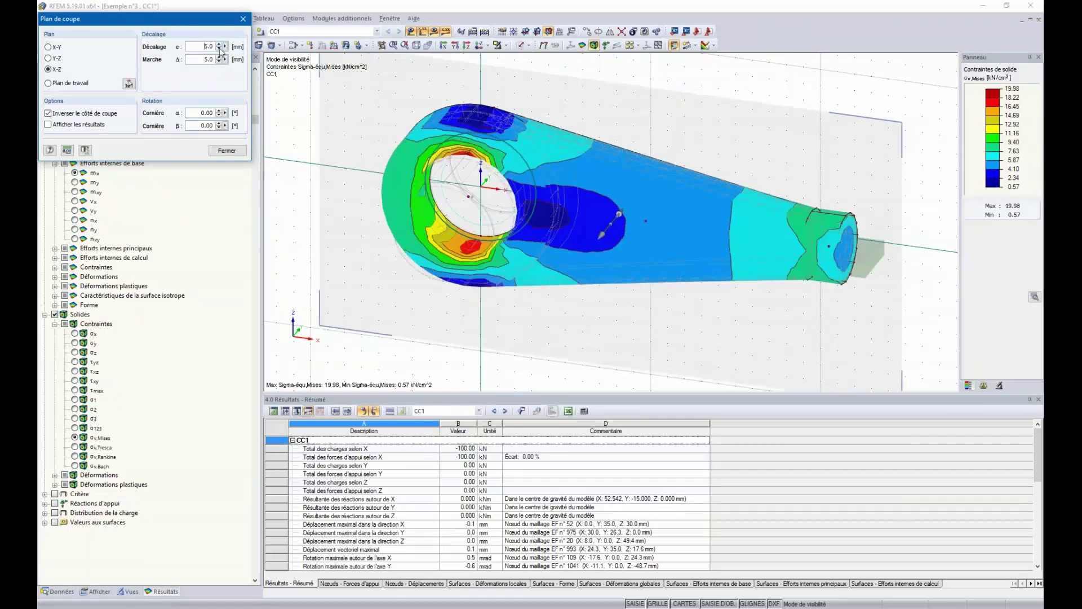
pyautogui.click(219, 49)
pyautogui.click(219, 49)
pyautogui.click(219, 49)
pyautogui.click(219, 49)
pyautogui.click(221, 44)
pyautogui.click(221, 44)
pyautogui.click(221, 45)
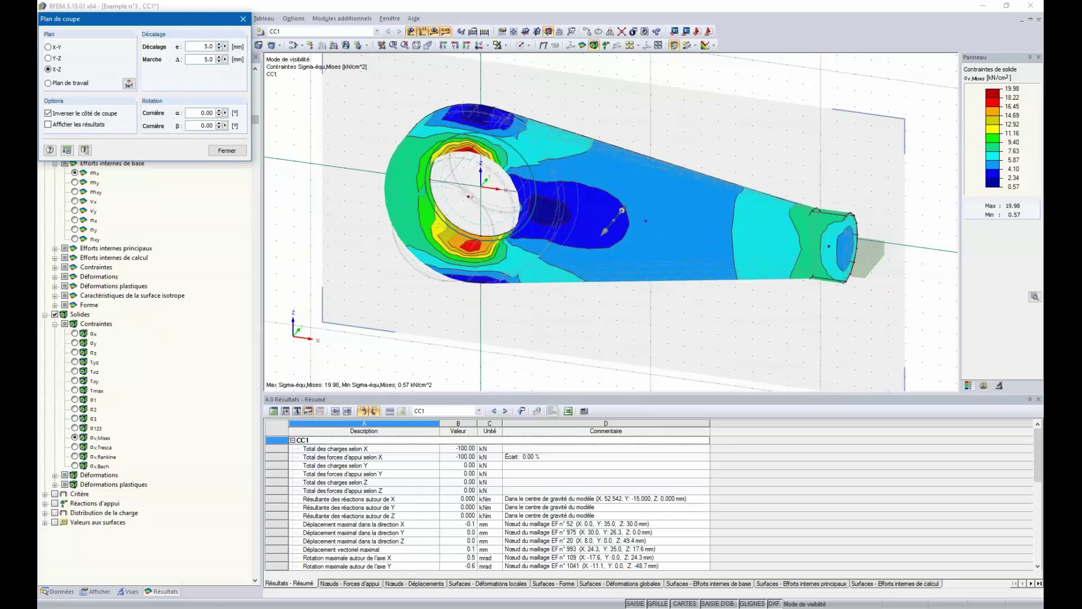
# Switch the clipping plane to the Y-Z orientation to section the tapered part crosswise
pyautogui.click(47, 58)
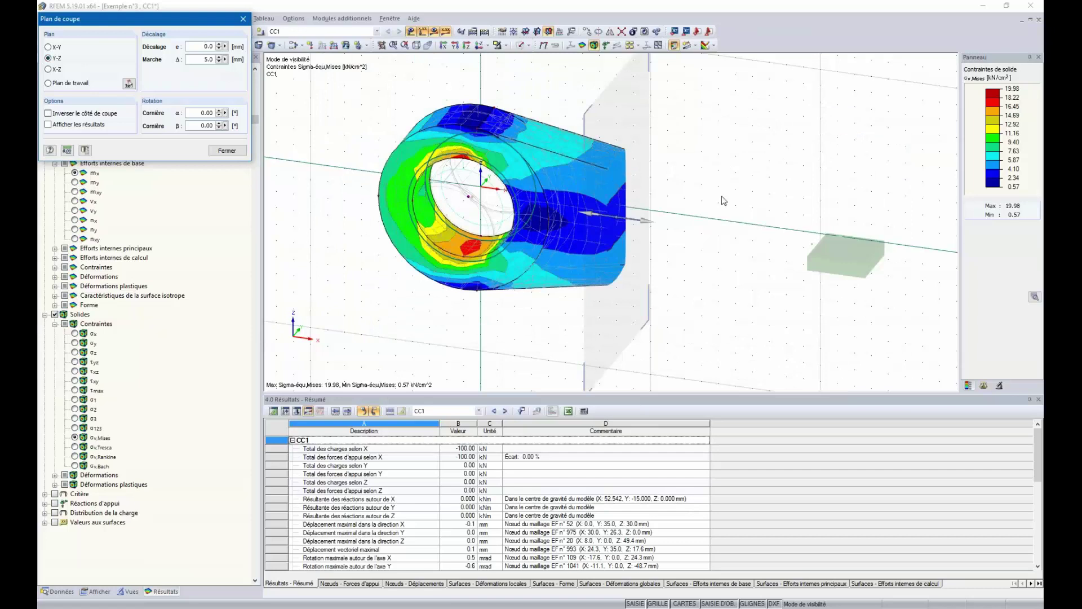
pyautogui.keyDown('ctrl'); pyautogui.moveTo(724, 200); pyautogui.dragTo(530, 171, button='middle'); pyautogui.keyUp('ctrl')
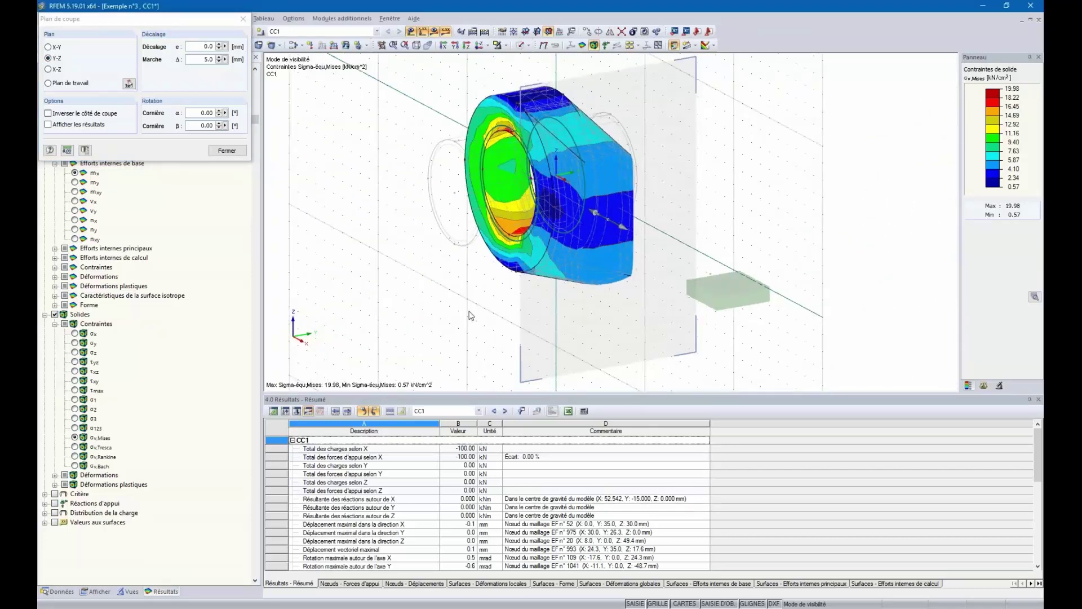
# Shift the Y-Z clipping plane to a -15 mm offset along the tapered part and exit the clipping plane view
pyautogui.keyDown('ctrl'); pyautogui.moveTo(472, 313); pyautogui.dragTo(640, 283, button='middle'); pyautogui.keyUp('ctrl')
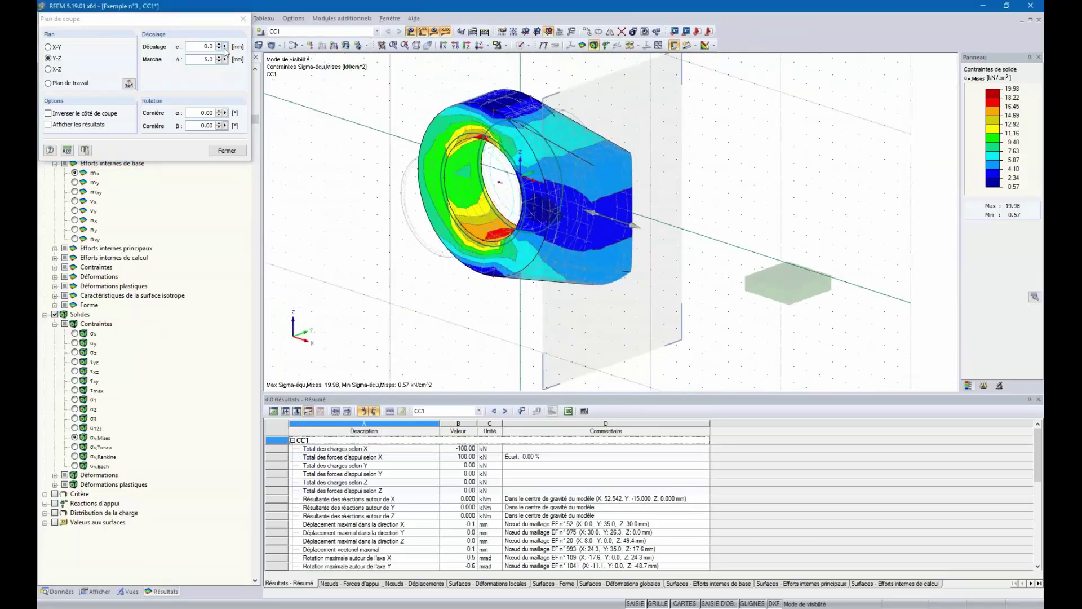
pyautogui.moveTo(222, 45); pyautogui.dragTo(220, 50)
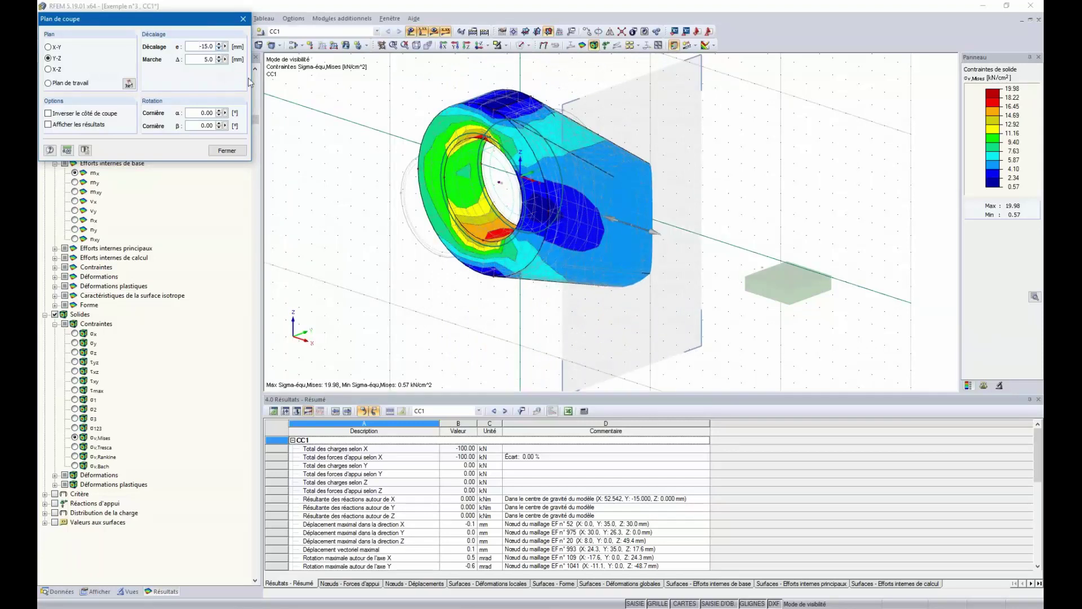
pyautogui.click(244, 20)
pyautogui.keyDown('ctrl'); pyautogui.moveTo(369, 206); pyautogui.dragTo(466, 207, button='middle'); pyautogui.keyUp('ctrl')
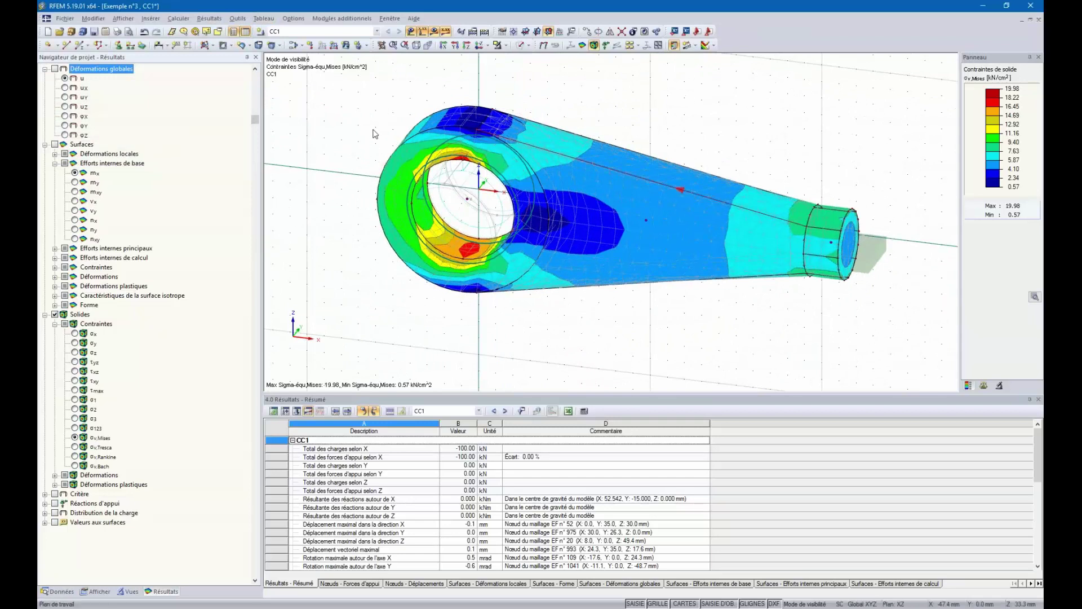
pyautogui.keyDown('ctrl'); pyautogui.moveTo(372, 133); pyautogui.dragTo(433, 168, button='middle'); pyautogui.keyUp('ctrl')
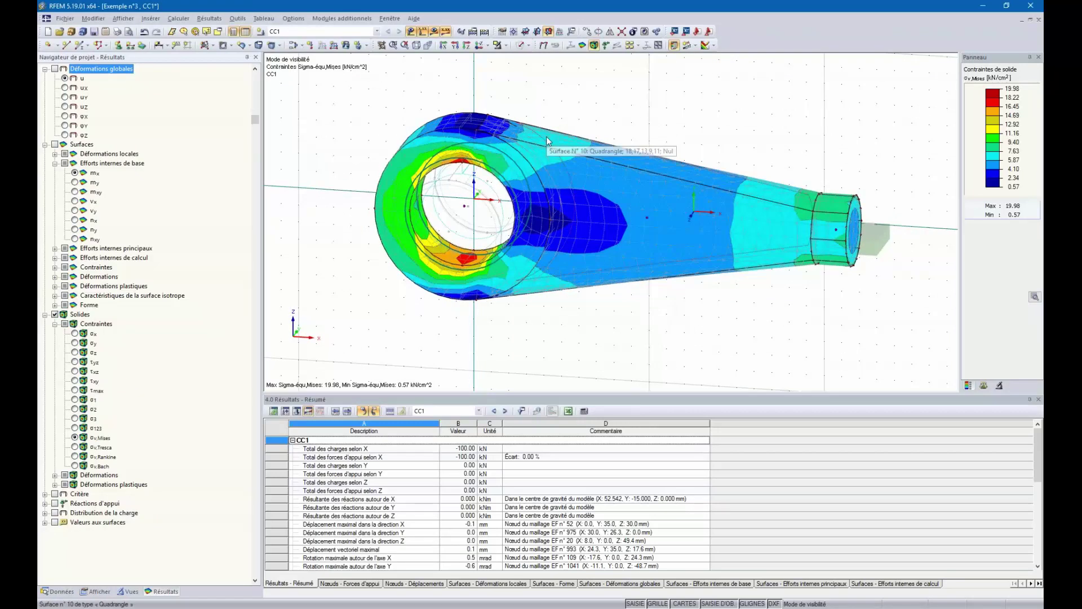
pyautogui.keyDown('ctrl'); pyautogui.moveTo(675, 118); pyautogui.dragTo(629, 143, button='middle'); pyautogui.keyUp('ctrl')
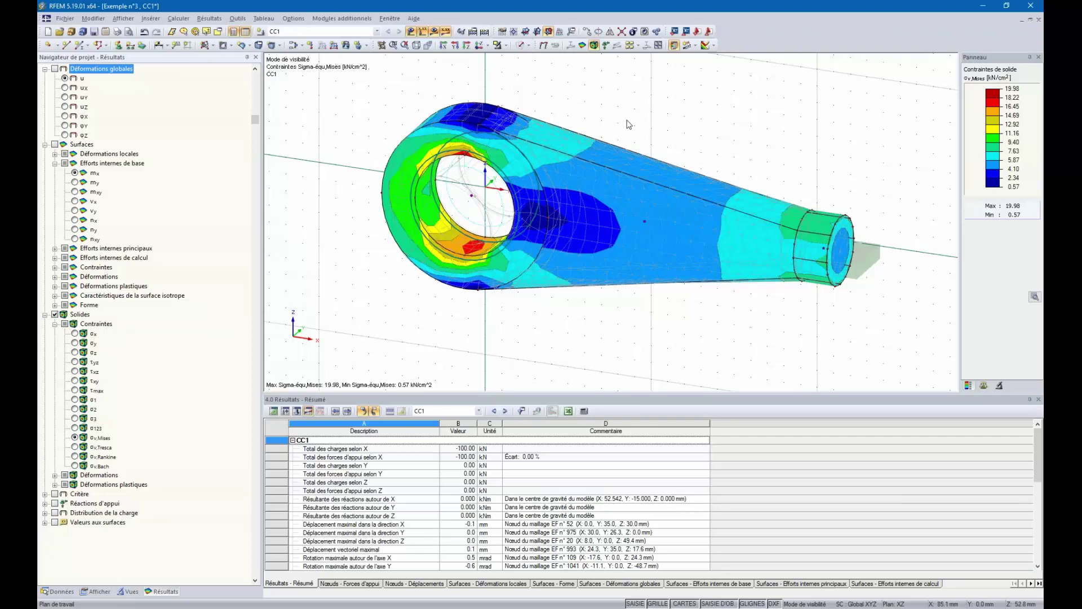
pyautogui.keyDown('ctrl'); pyautogui.moveTo(638, 121); pyautogui.dragTo(625, 124, button='middle'); pyautogui.keyUp('ctrl')
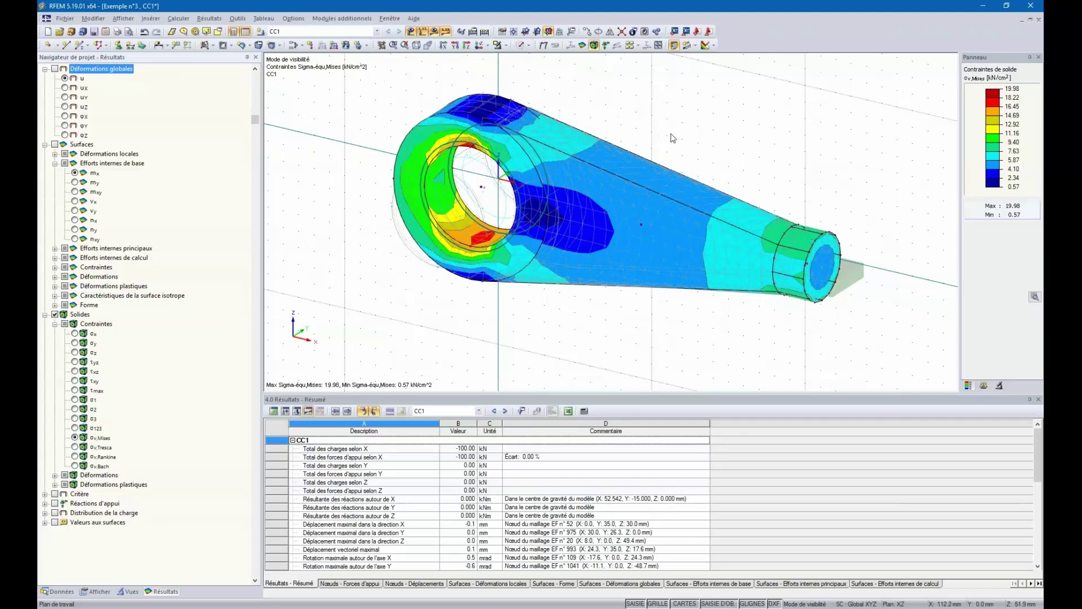
pyautogui.moveTo(703, 138)
pyautogui.keyDown('ctrl'); pyautogui.mouseDown(button='middle')
pyautogui.moveTo(713, 133)
pyautogui.moveTo(701, 125)
pyautogui.moveTo(719, 120)
pyautogui.moveTo(722, 138)
pyautogui.mouseUp(button='middle'); pyautogui.keyUp('ctrl')
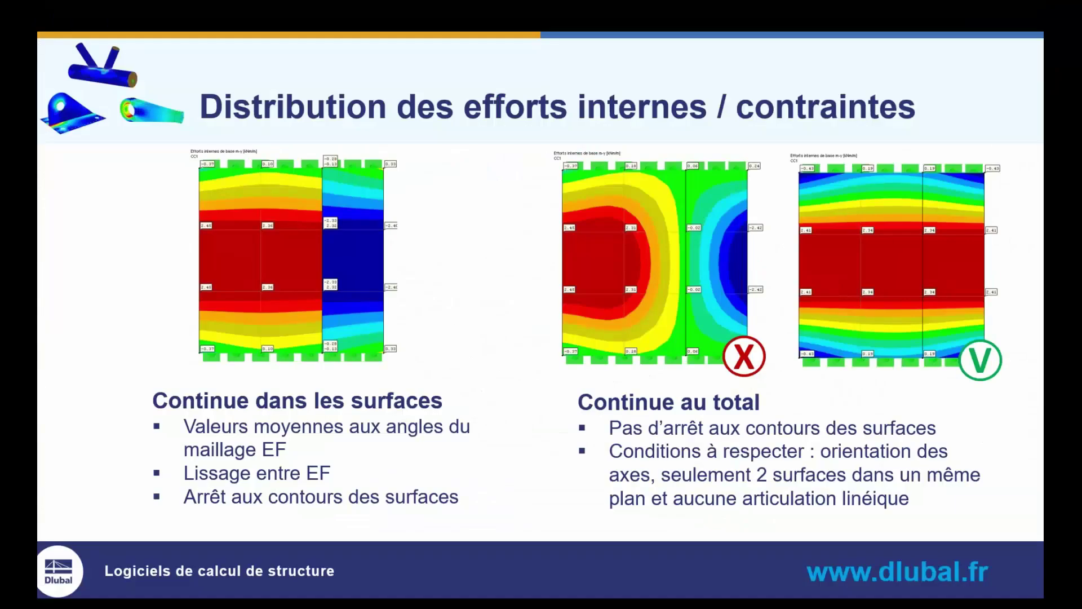
pyautogui.press('Right')
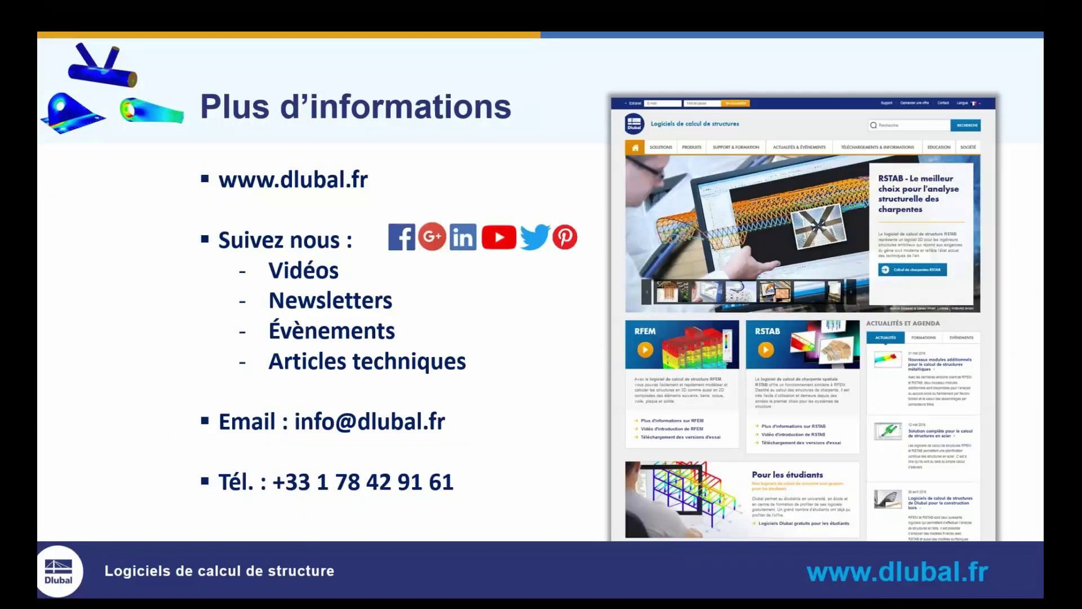